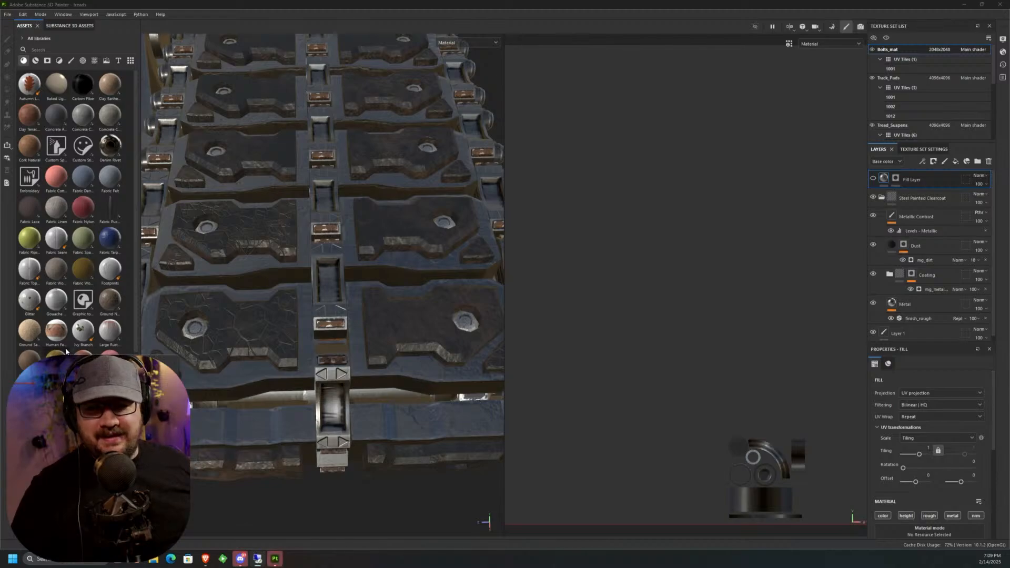
Preview the tank treads in the Iray renderer, dismiss the assets notice, and return to painting mode.
mouse_move(54, 334)
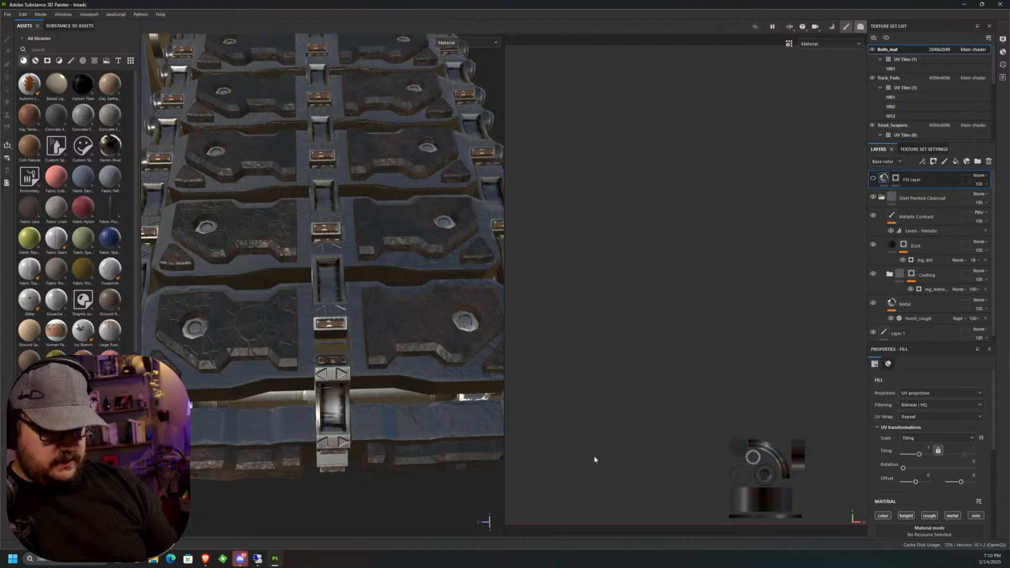
key(F10)
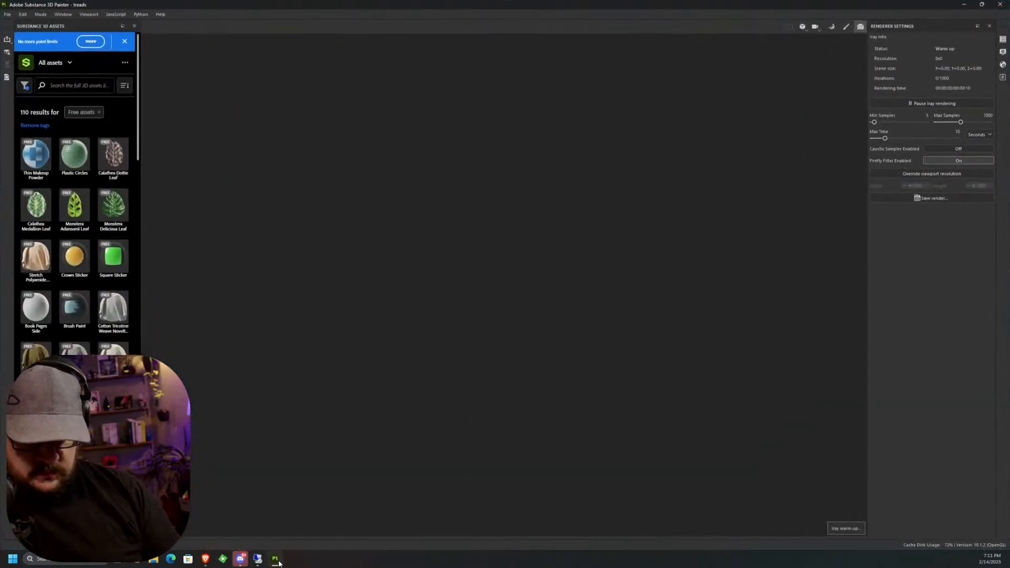
click(124, 41)
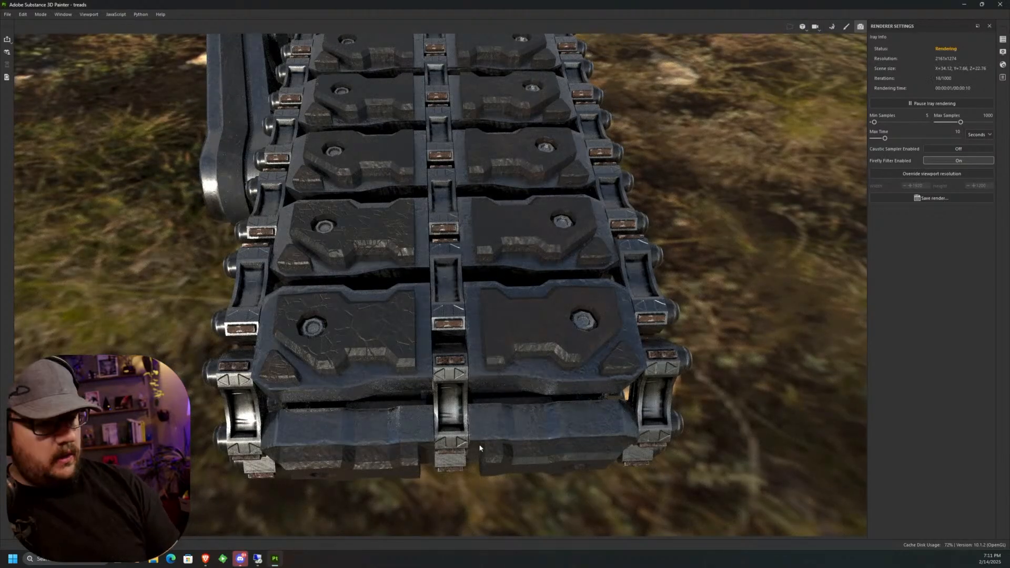
click(802, 26)
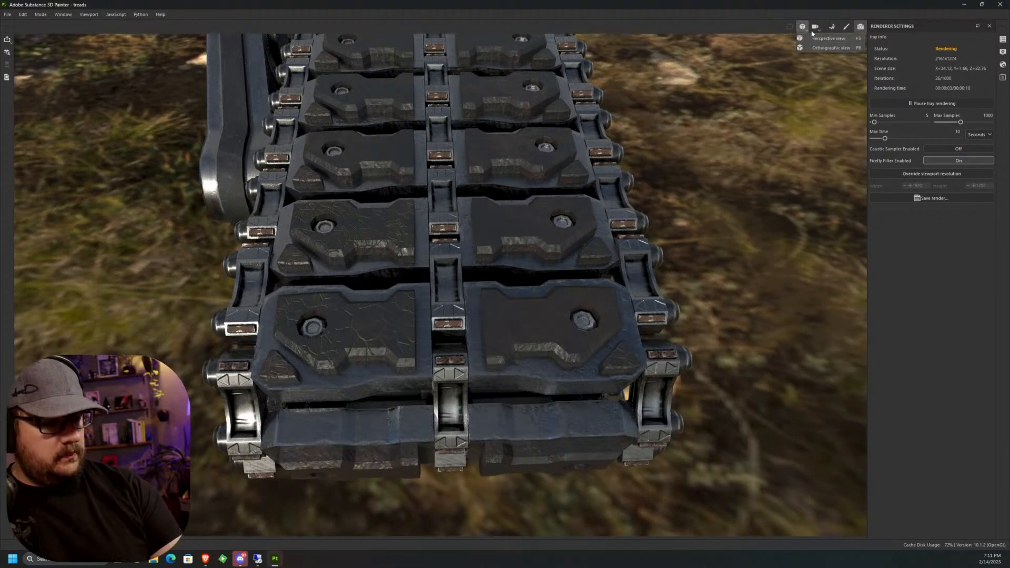
click(847, 27)
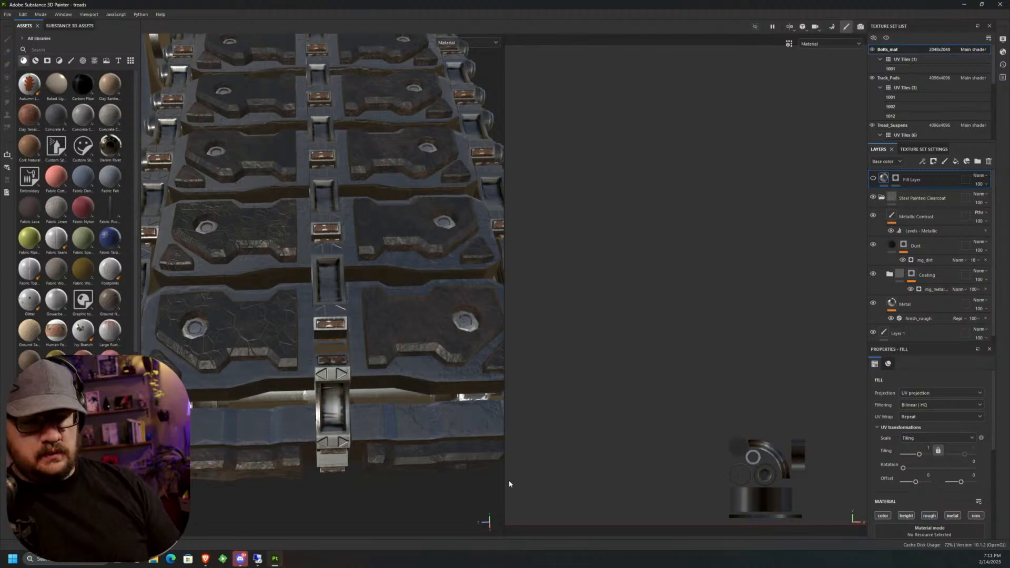
Switch the split viewport to show only the 3D view of the treads.
click(791, 27)
click(807, 48)
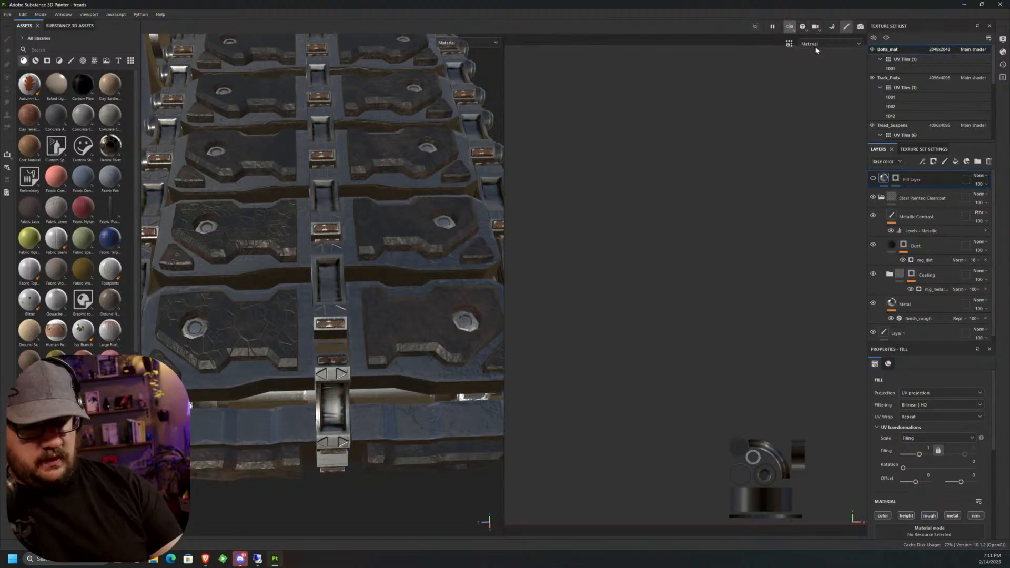
scroll(534, 338, down, 10)
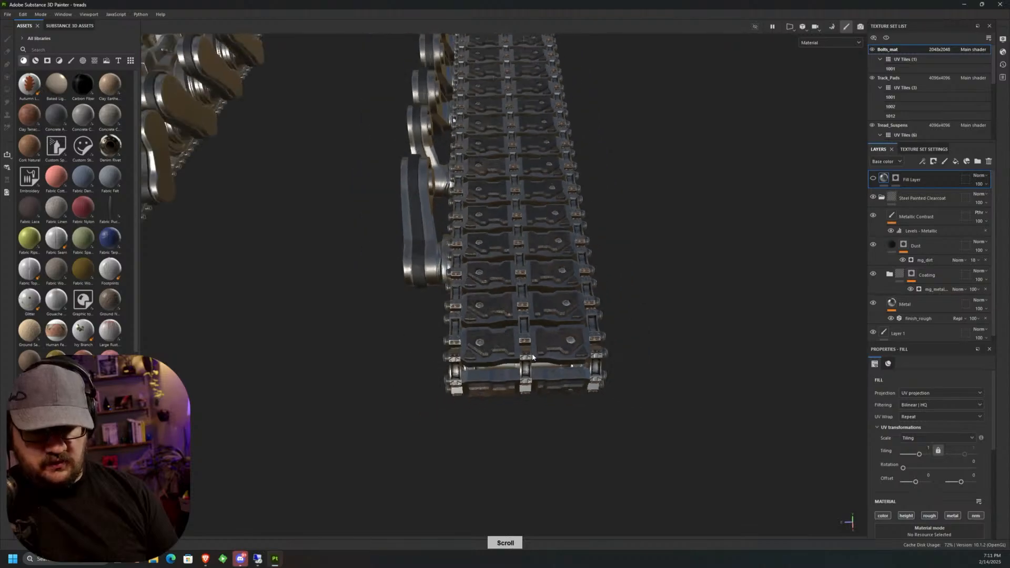
Examine the track pads, suspension arms, road wheels and orange sprocket from several angles and distances.
alt+drag(371, 213, 631, 252)
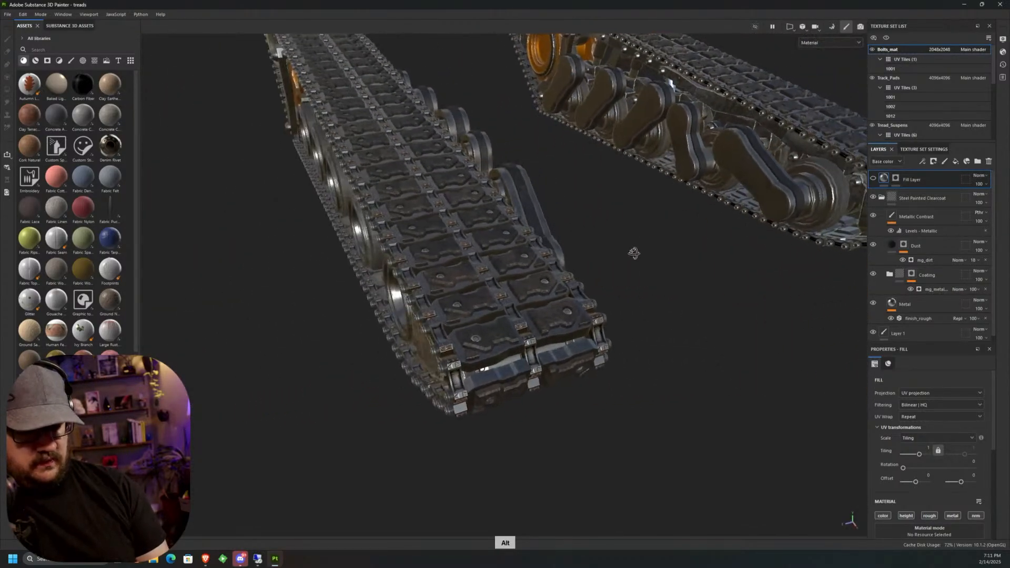
scroll(487, 336, up, 5)
scroll(487, 338, up, 3)
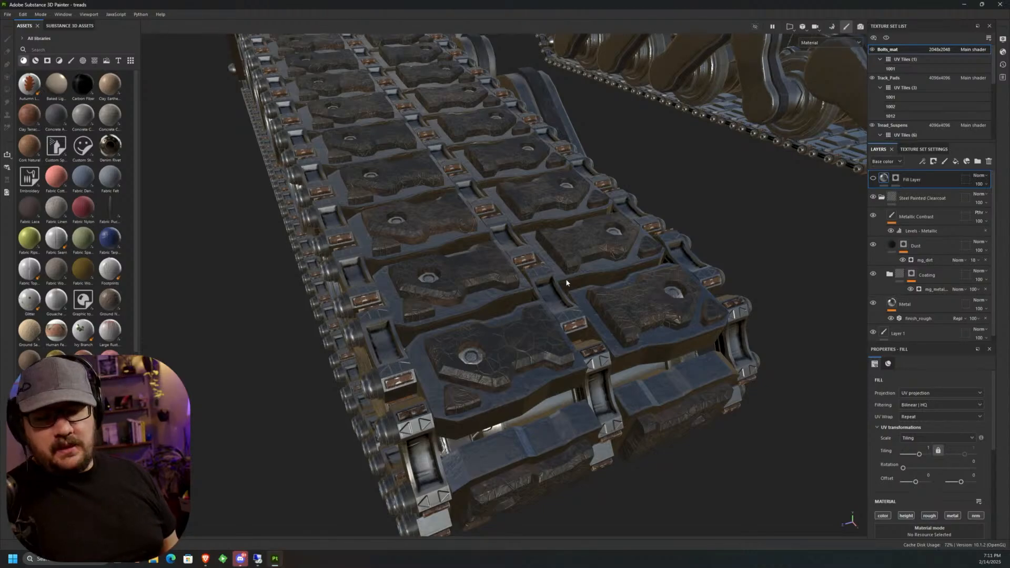
scroll(566, 283, down, 3)
alt+drag(619, 352, 545, 281)
alt+middle_drag(316, 360, 496, 346)
alt+drag(495, 346, 573, 394)
alt+middle_drag(573, 393, 710, 399)
alt+middle_drag(368, 437, 717, 420)
scroll(716, 420, down, 2)
scroll(628, 319, up, 2)
alt+middle_drag(531, 302, 636, 396)
alt+drag(586, 324, 600, 467)
scroll(607, 432, up, 5)
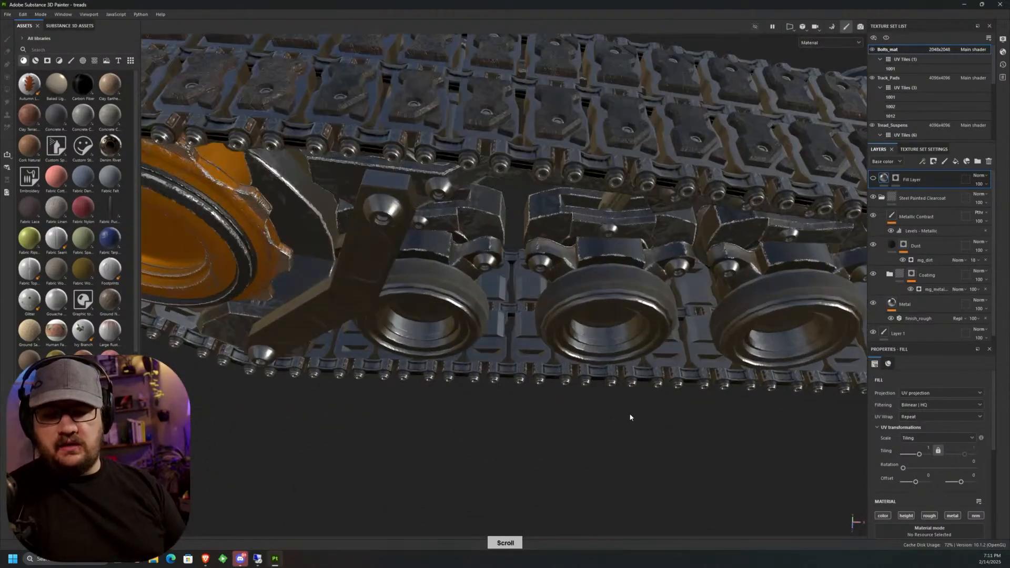
scroll(633, 411, down, 4)
alt+middle_drag(631, 408, 739, 328)
alt+drag(633, 415, 663, 446)
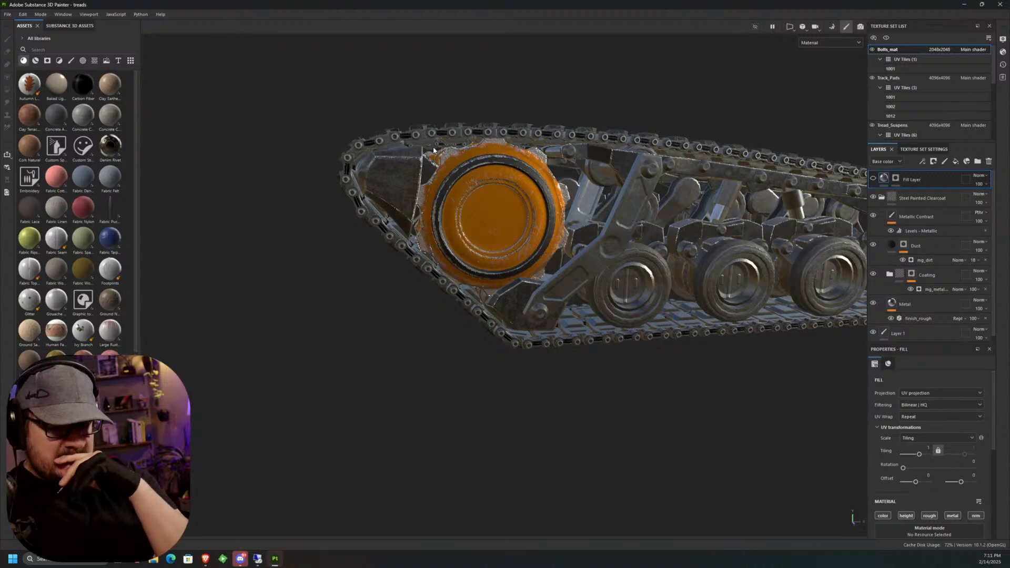
scroll(434, 150, up, 6)
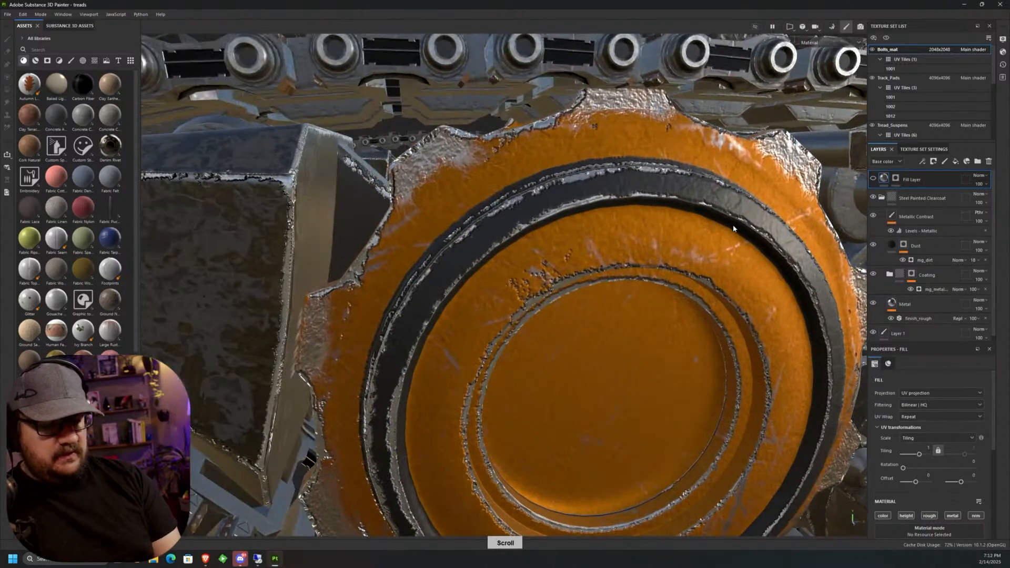
scroll(734, 234, down, 3)
alt+middle_drag(735, 255, 359, 252)
alt+drag(706, 308, 646, 274)
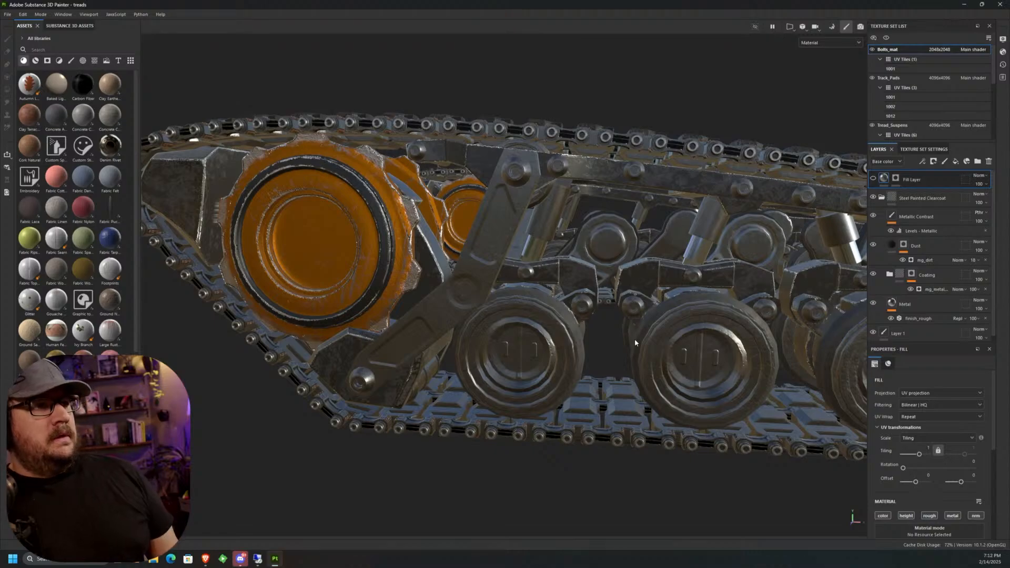
Activate the Tread_Suspens texture set by picking one of its suspension parts on the model.
scroll(989, 77, down, 1)
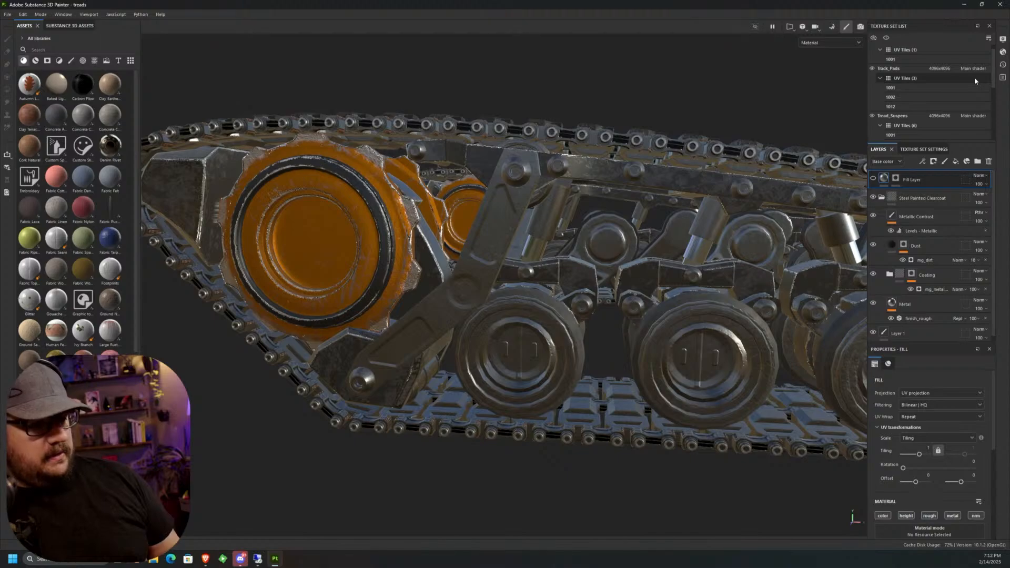
scroll(992, 75, down, 2)
scroll(993, 86, down, 2)
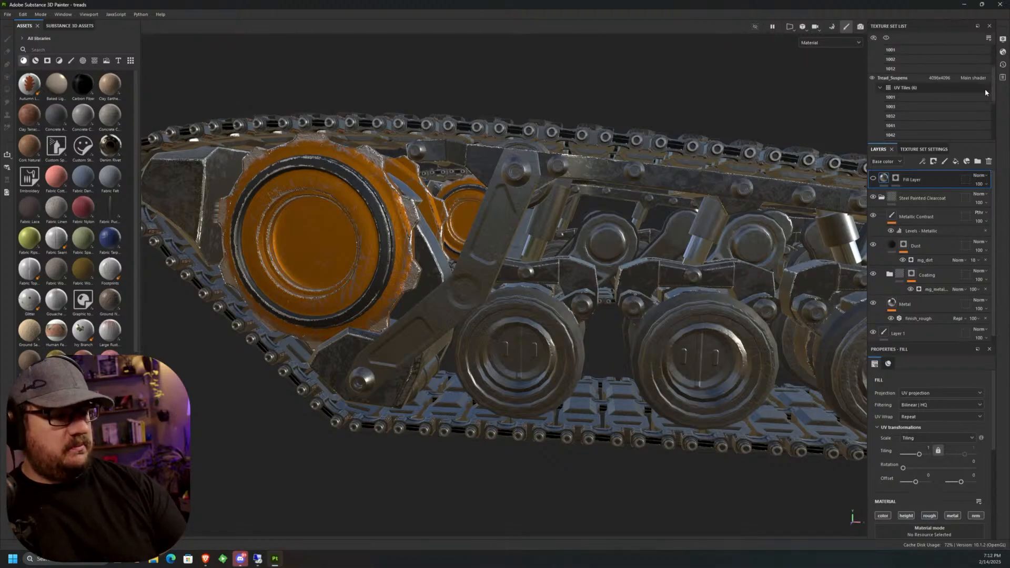
ctrl+alt+right_click(741, 261)
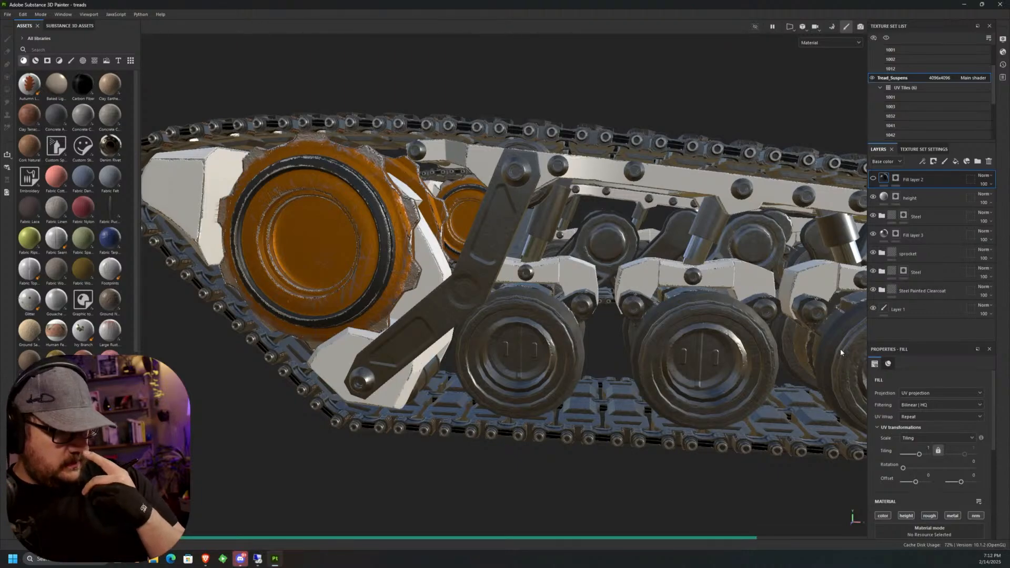
Make Tread_Wheels_Suspen the active texture set by picking one of its parts on the model.
drag(992, 76, 992, 111)
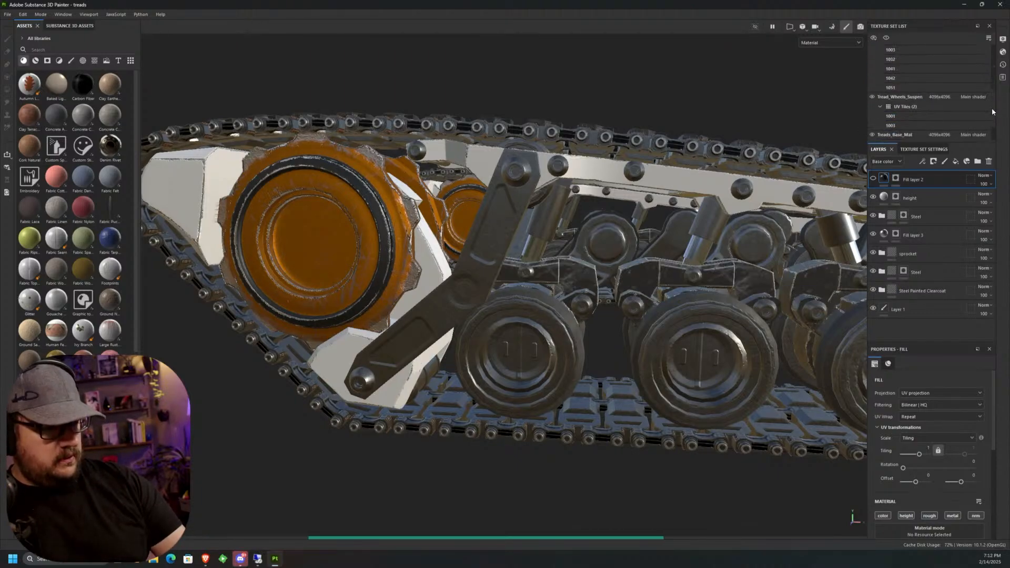
ctrl+alt+right_click(822, 211)
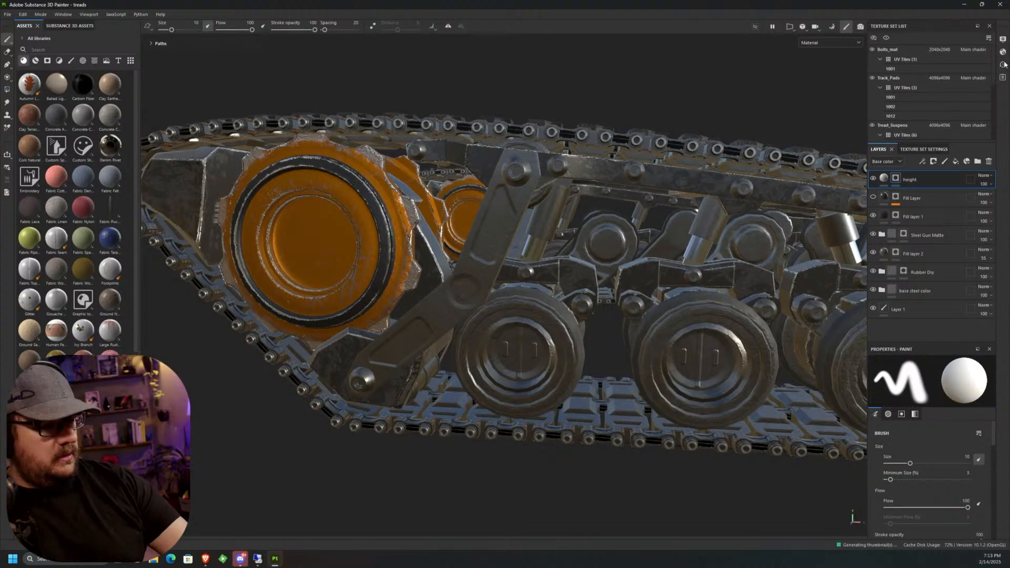
drag(993, 65, 1001, 114)
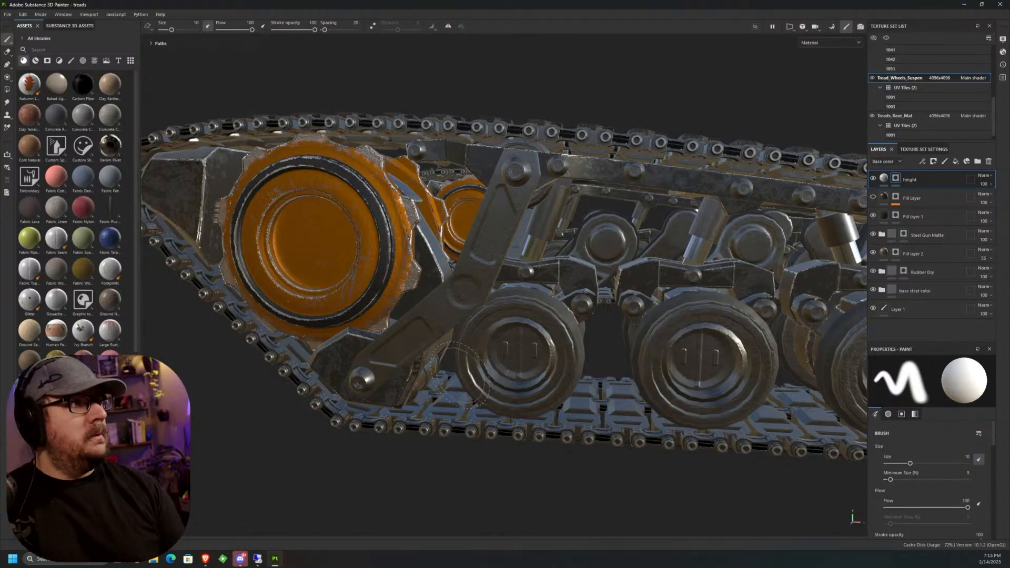
Move Fill layer 1 to the top of the Tread_Wheels_Suspen layer stack, above the height layer.
alt+drag(472, 378, 631, 381)
alt+right_drag(635, 380, 526, 326)
ctrl+alt+drag(526, 326, 581, 379)
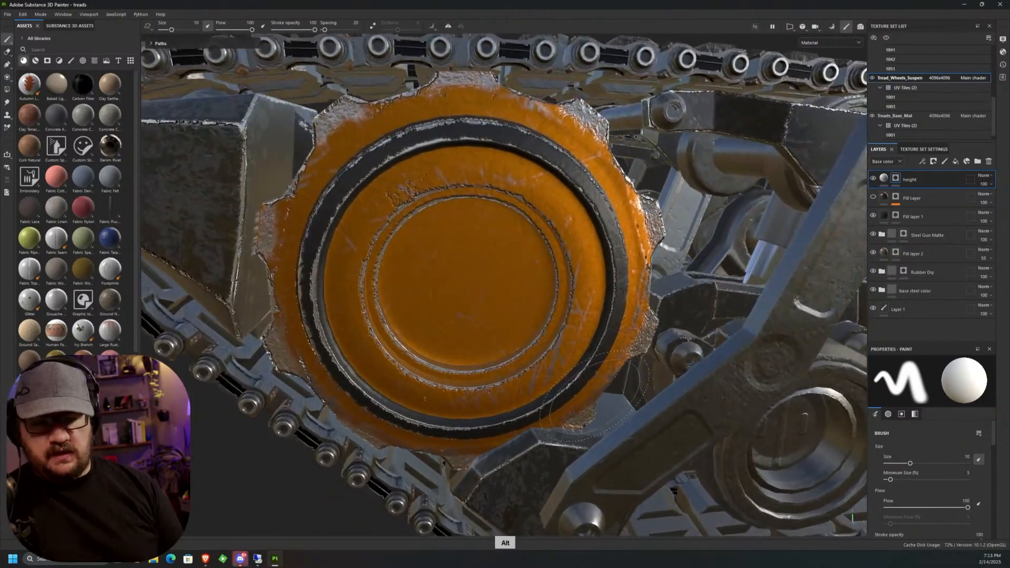
click(909, 216)
click(883, 215)
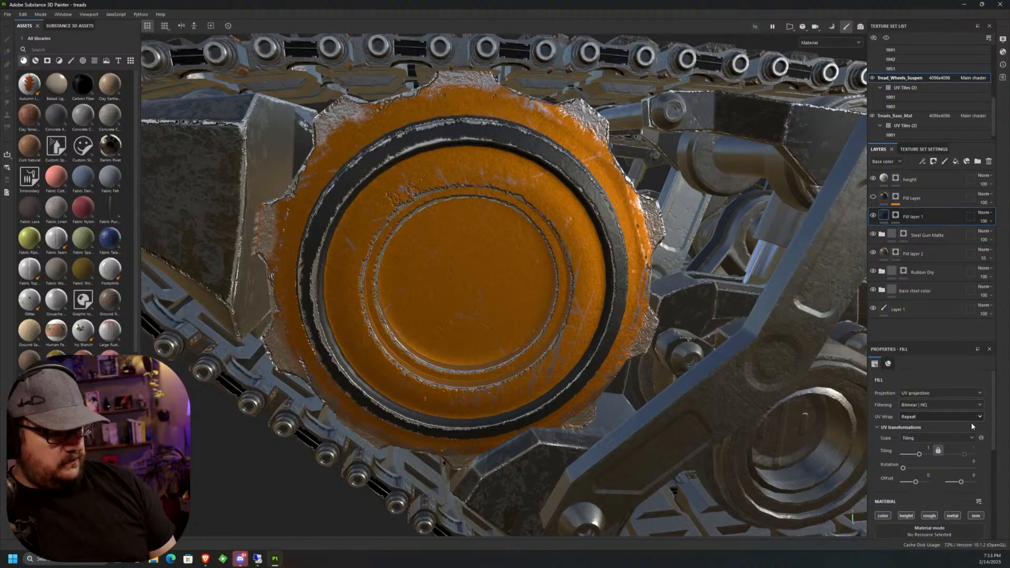
drag(924, 217, 918, 175)
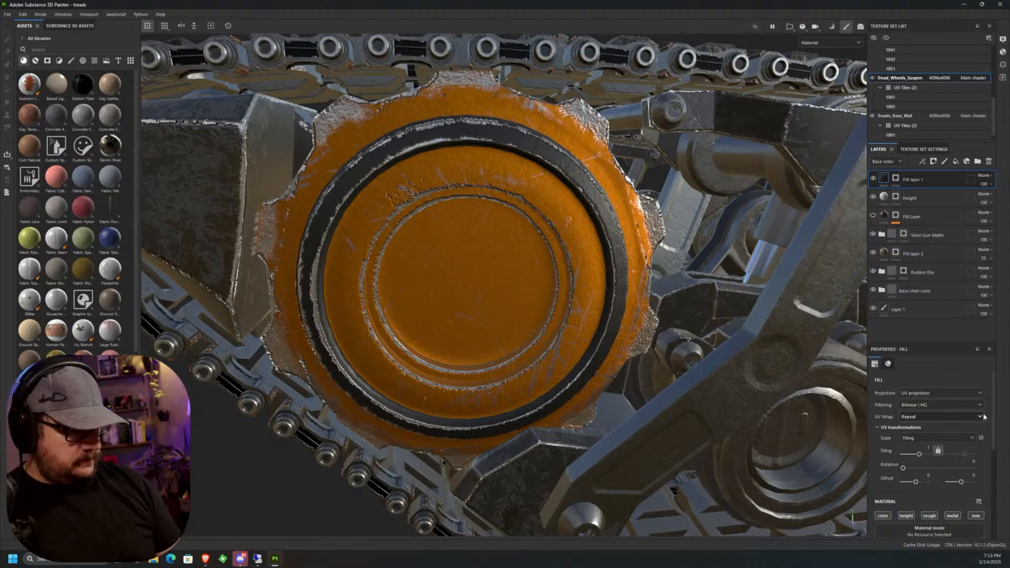
Turn off the height and normal channels of Fill layer 1, leaving color and roughness enabled.
scroll(991, 440, down, 2)
scroll(991, 439, down, 2)
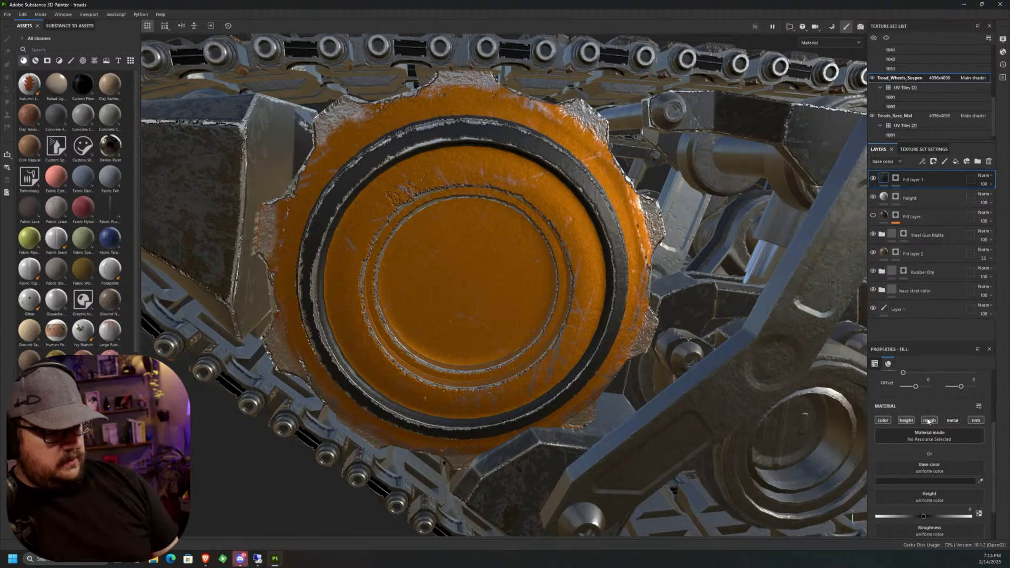
click(906, 421)
click(975, 420)
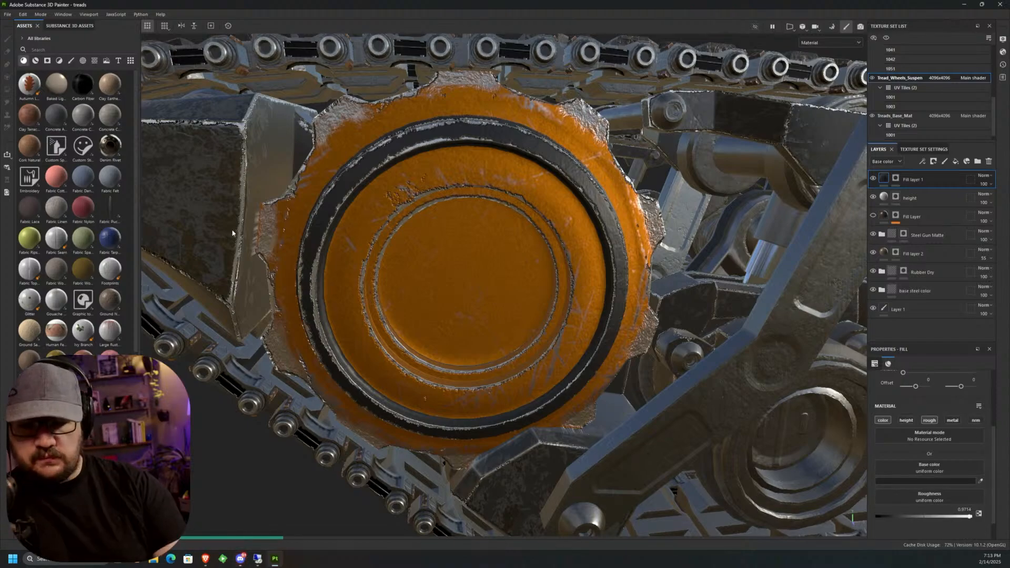
Show the brush presets and activate the paint brush on Fill layer 1's mask.
click(70, 60)
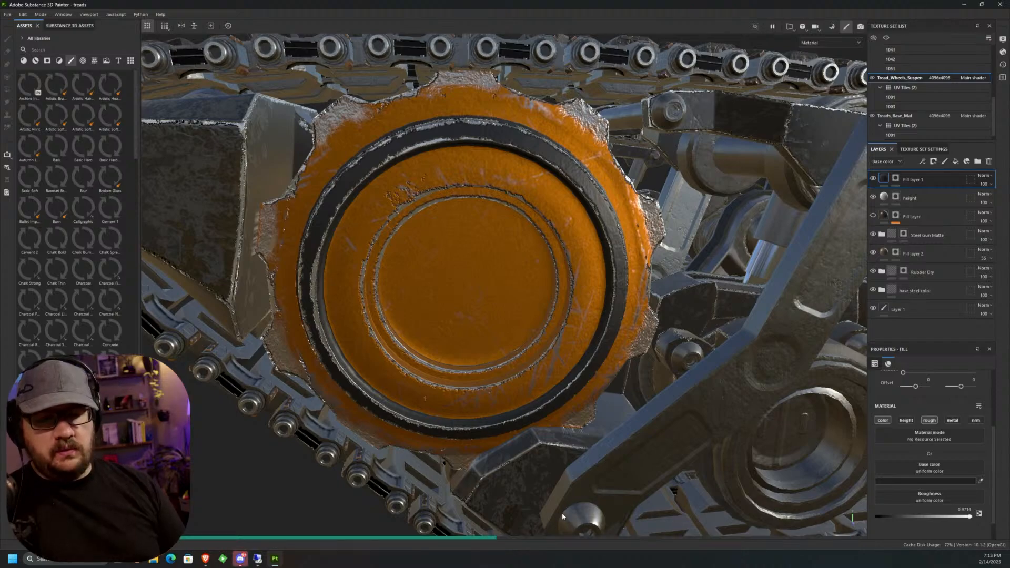
key(alt)
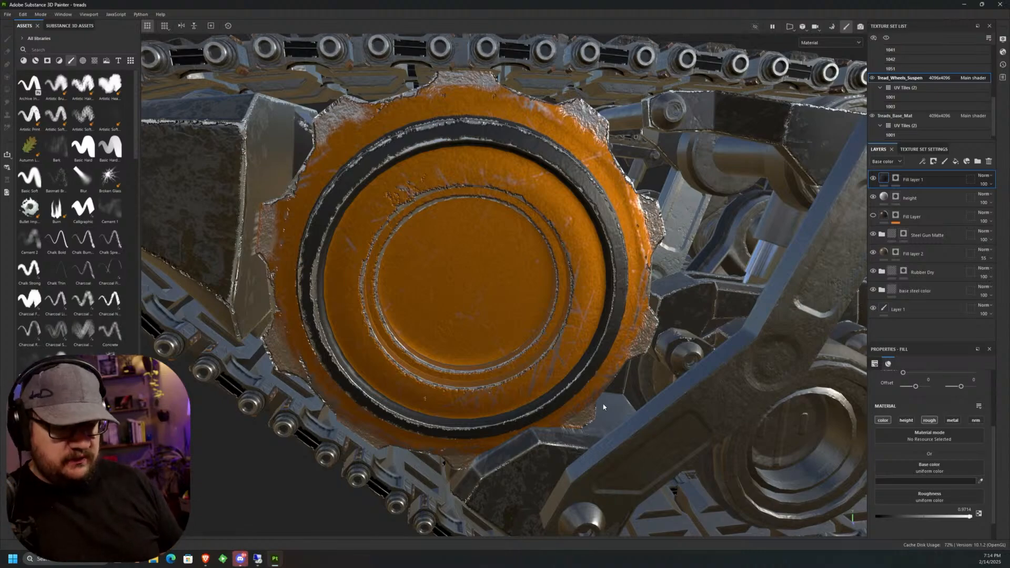
key(1)
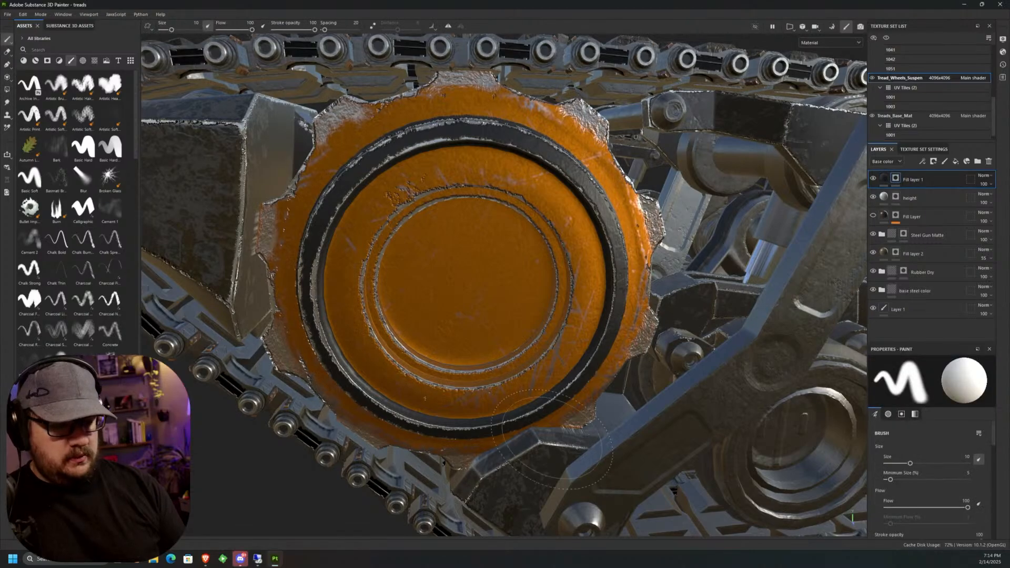
alt+drag(336, 255, 425, 221)
scroll(425, 220, up, 10)
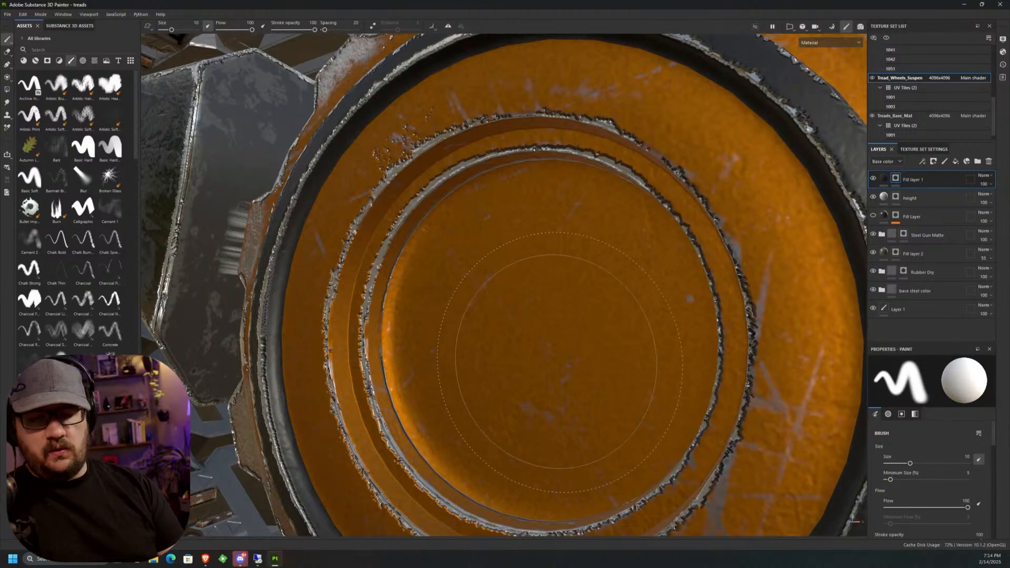
Choose a textured brush preset for the mask and set its size to 5.15 and its flow to 19.
click(56, 84)
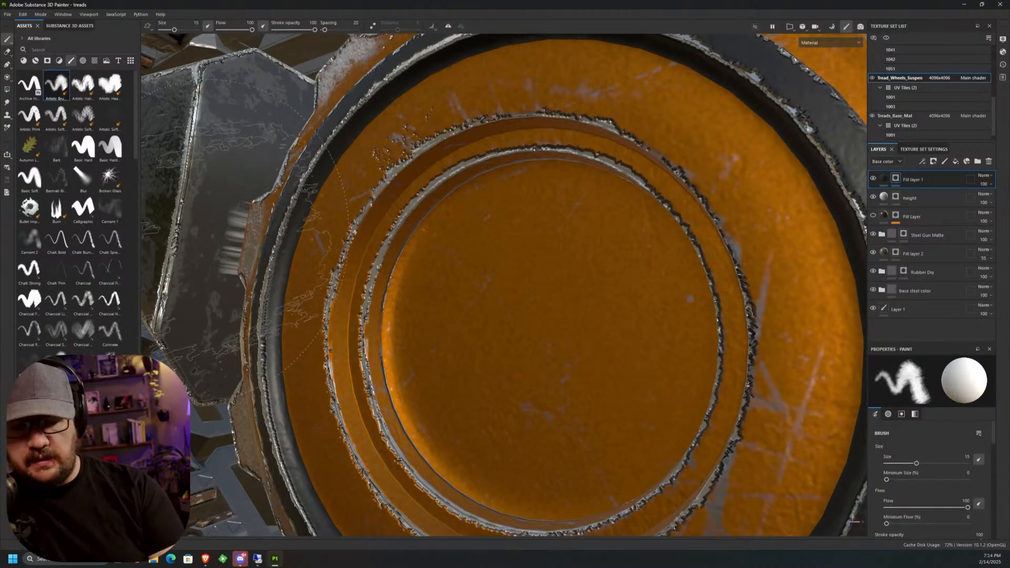
click(110, 393)
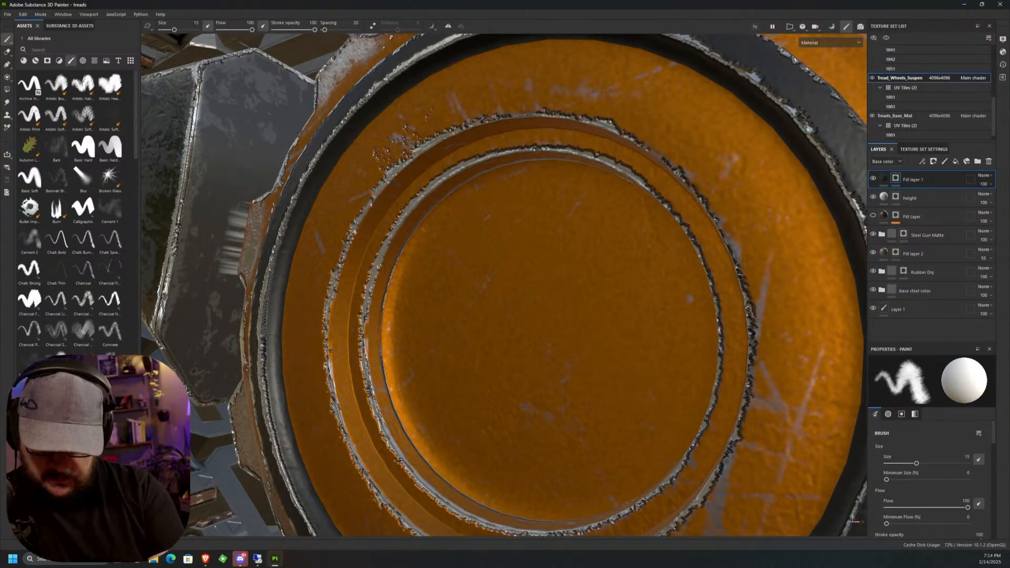
ctrl+right_drag(445, 278, 405, 279)
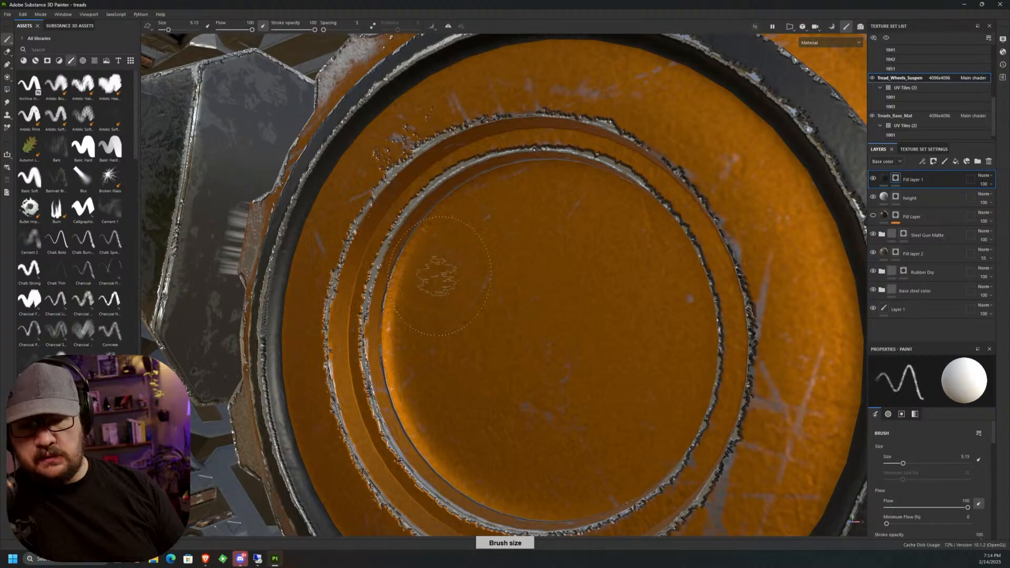
drag(251, 29, 225, 30)
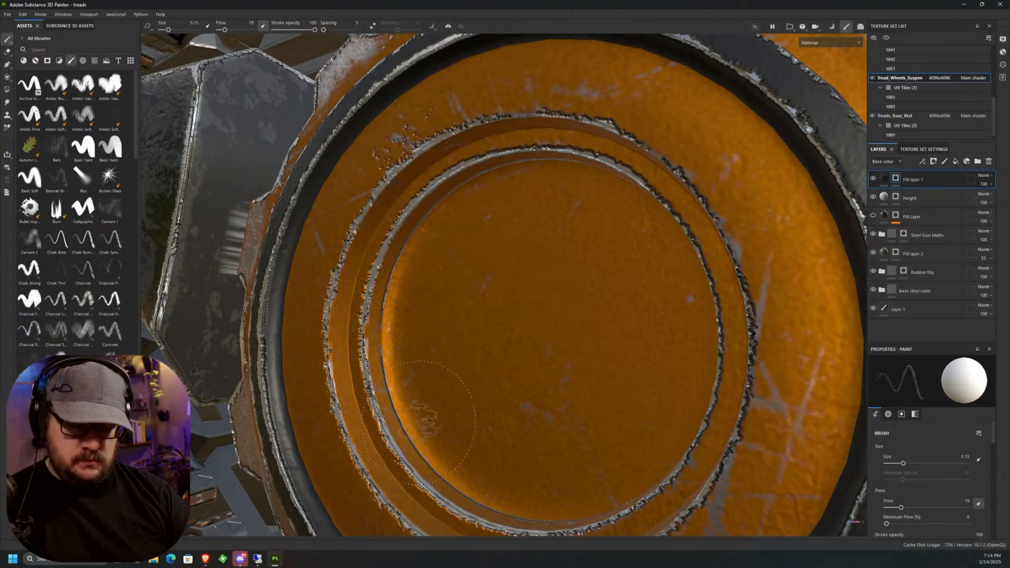
Check the mask brush's grayscale setting and inspect the orange sprocket's recessed hub.
alt+drag(415, 388, 447, 368)
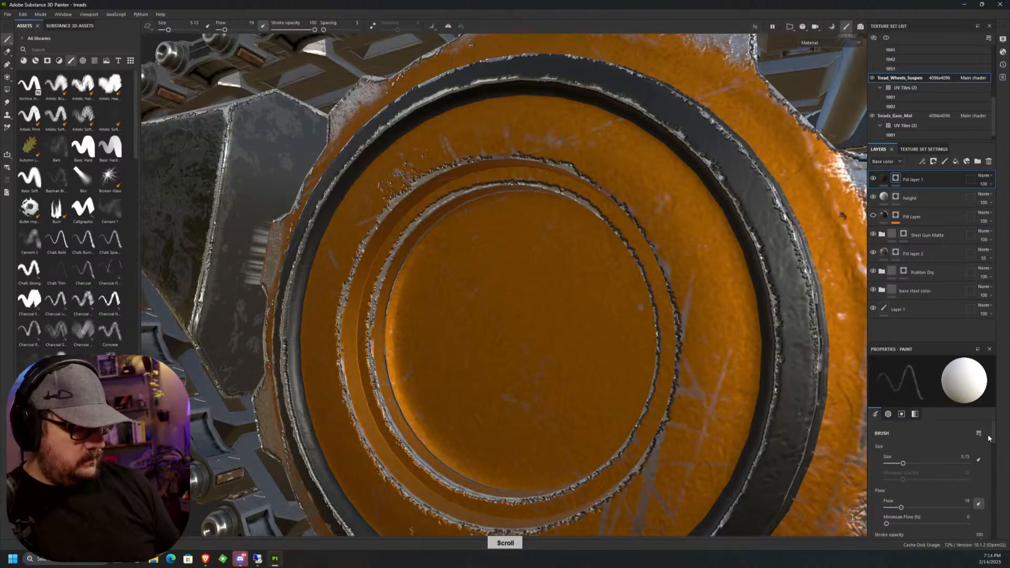
drag(995, 438, 1002, 538)
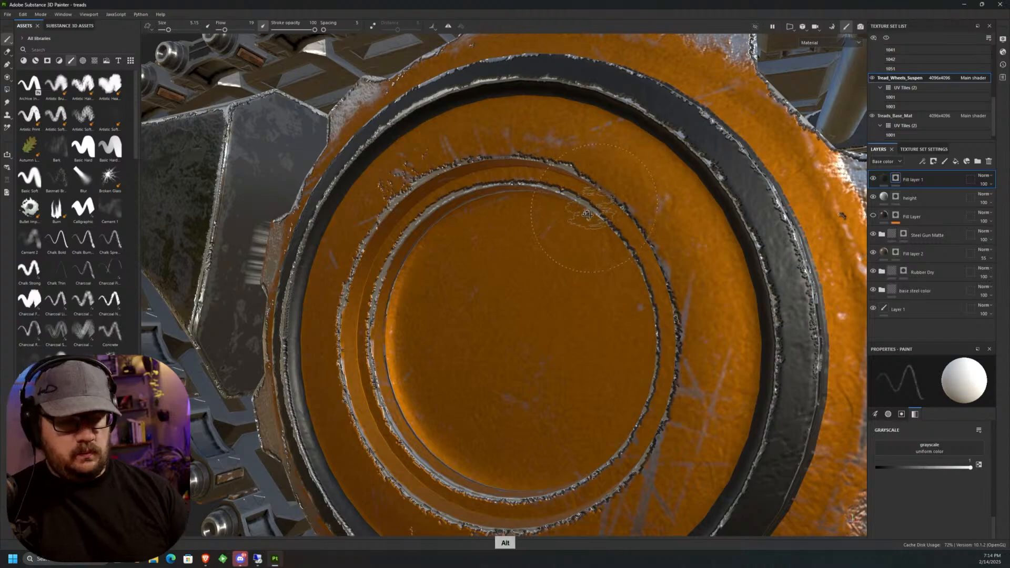
alt+drag(585, 215, 626, 202)
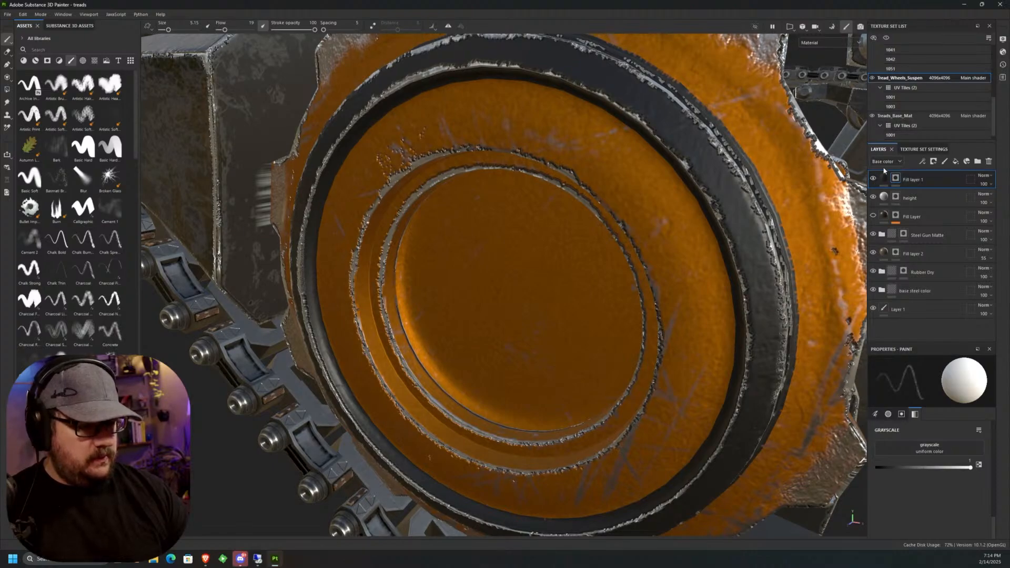
Move Fill layer 1 below the height layer in the Tread_Wheels_Suspen layer stack.
click(954, 163)
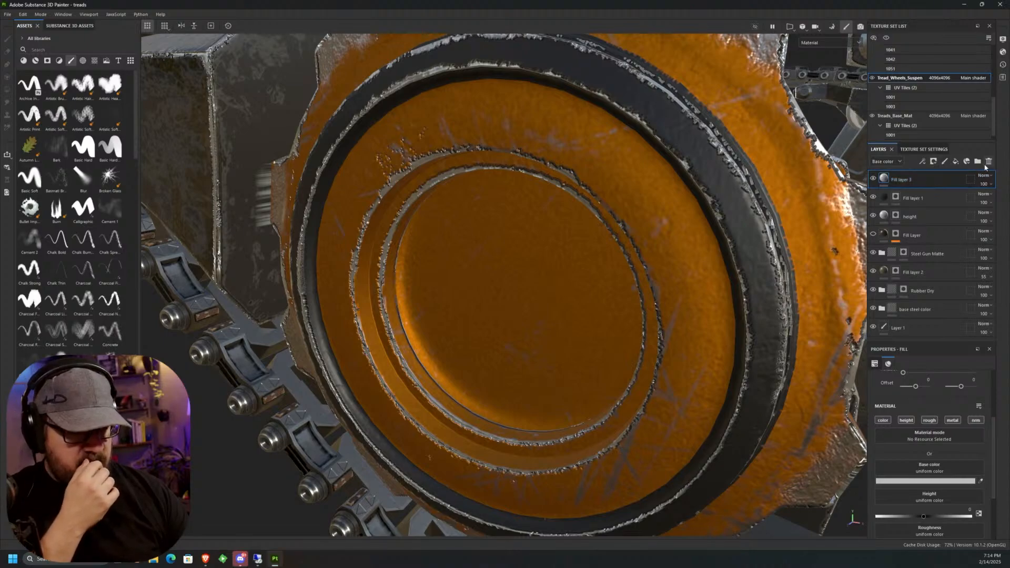
click(988, 162)
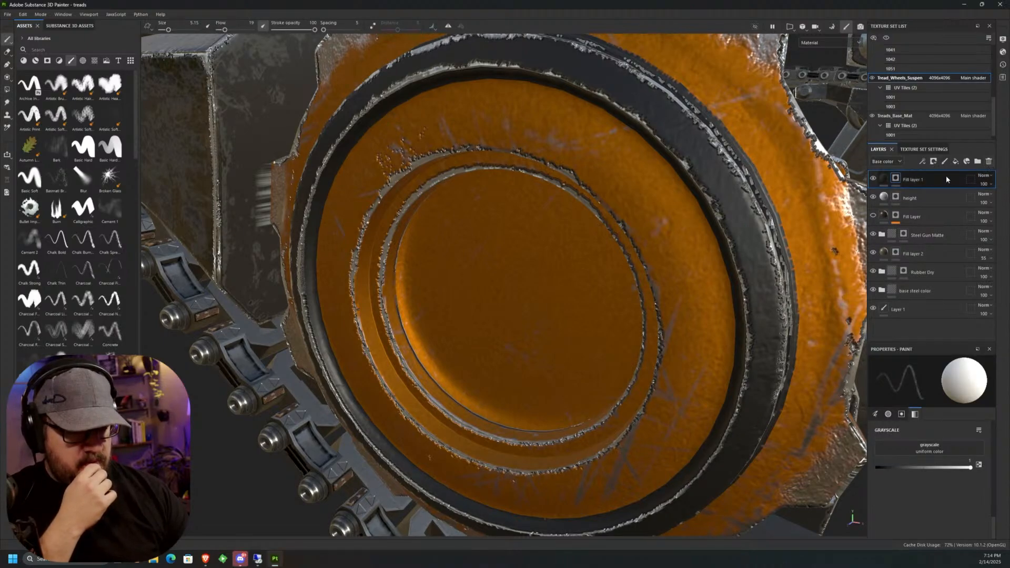
drag(924, 185, 924, 204)
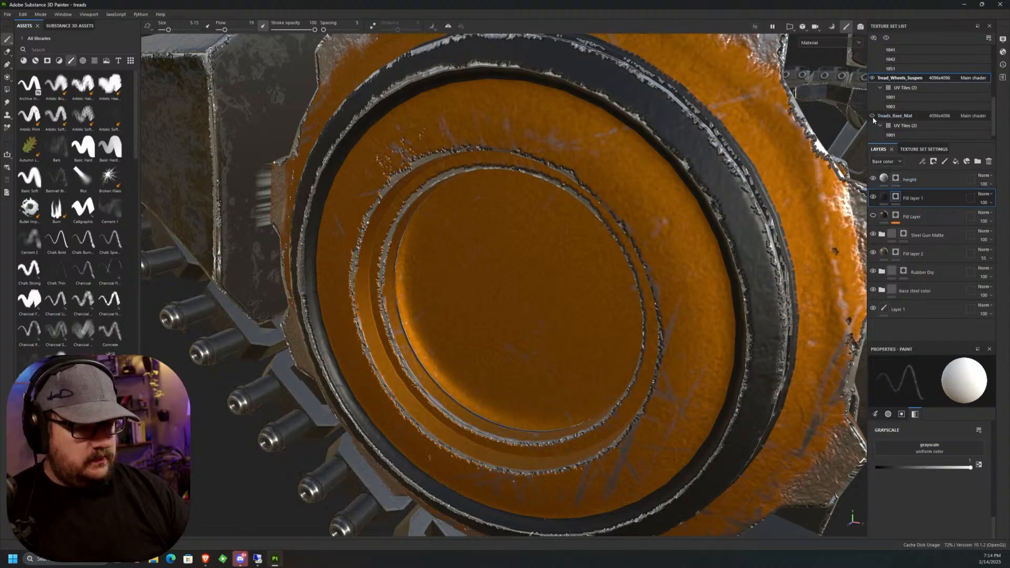
Find the sprocket's texture set by checking visibility and make Tread_Suspens the active set.
drag(994, 114, 994, 124)
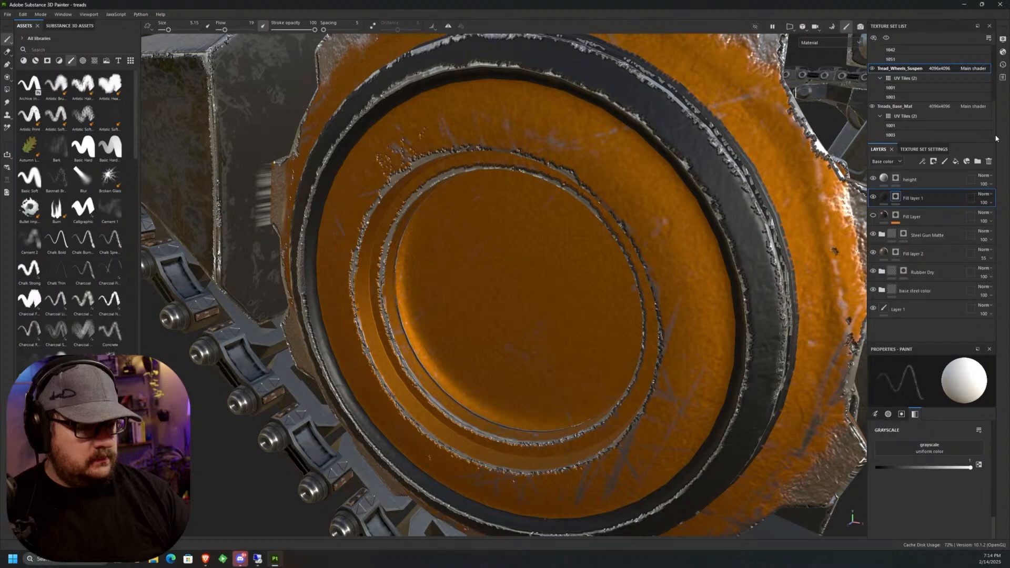
scroll(882, 72, up, 5)
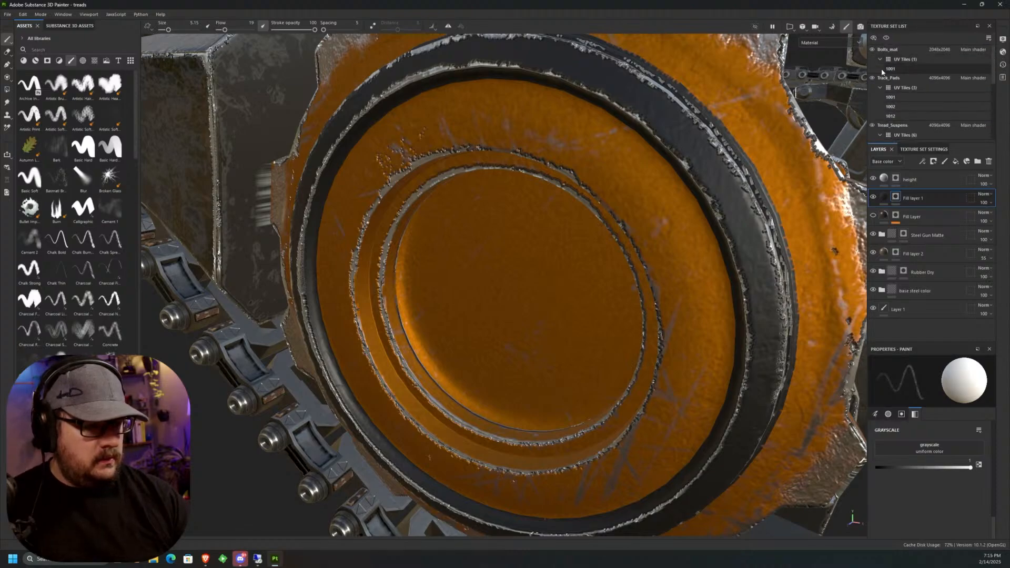
click(872, 125)
click(873, 126)
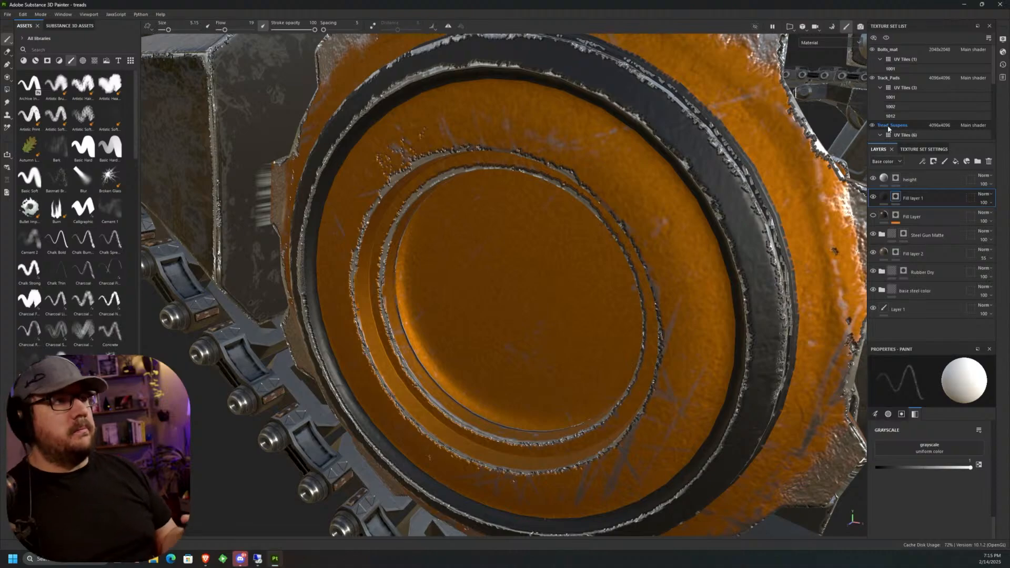
click(888, 126)
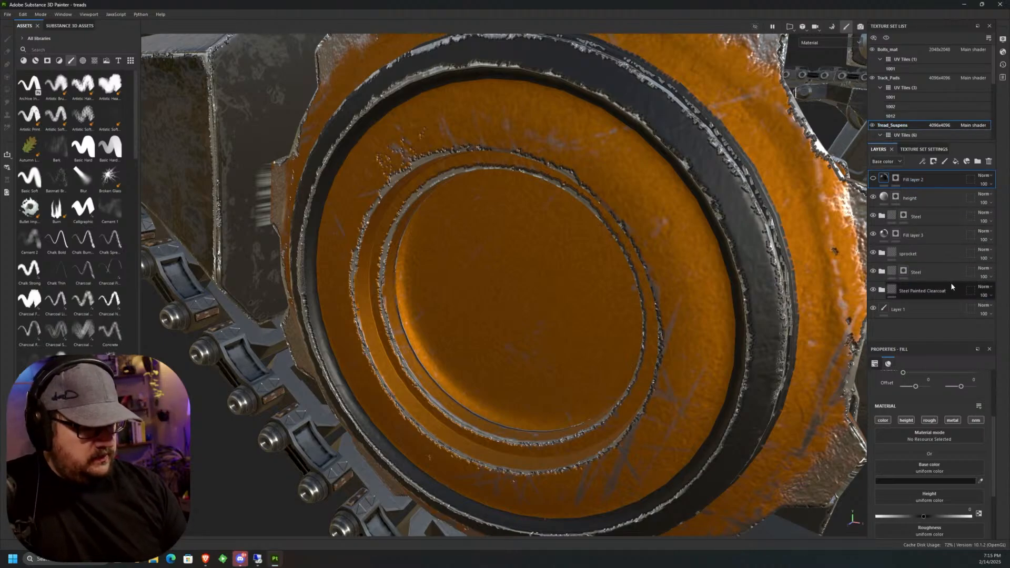
Expand the sprocket layer group and select the mask of its Fill layer 1 for painting.
click(881, 254)
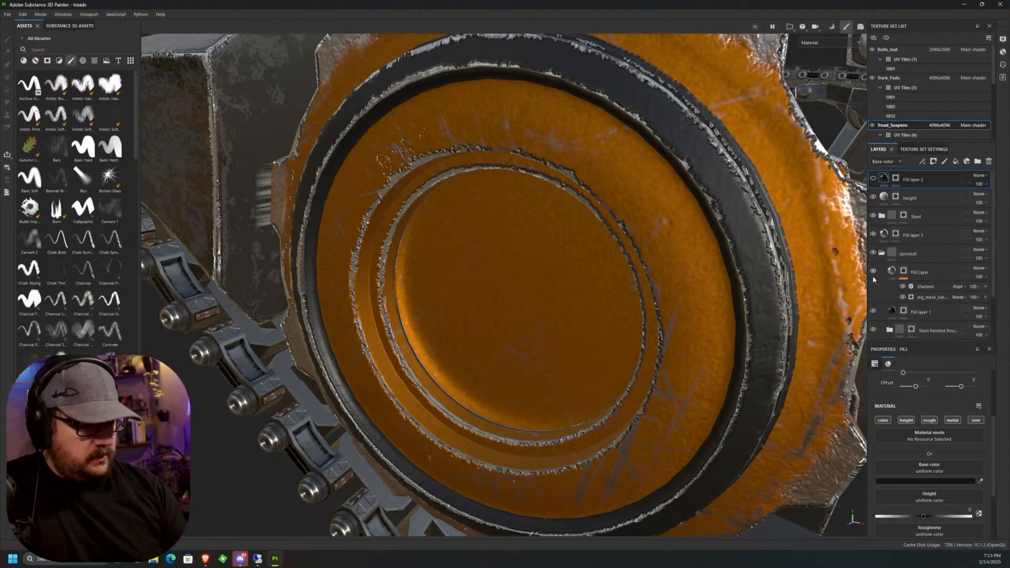
click(934, 275)
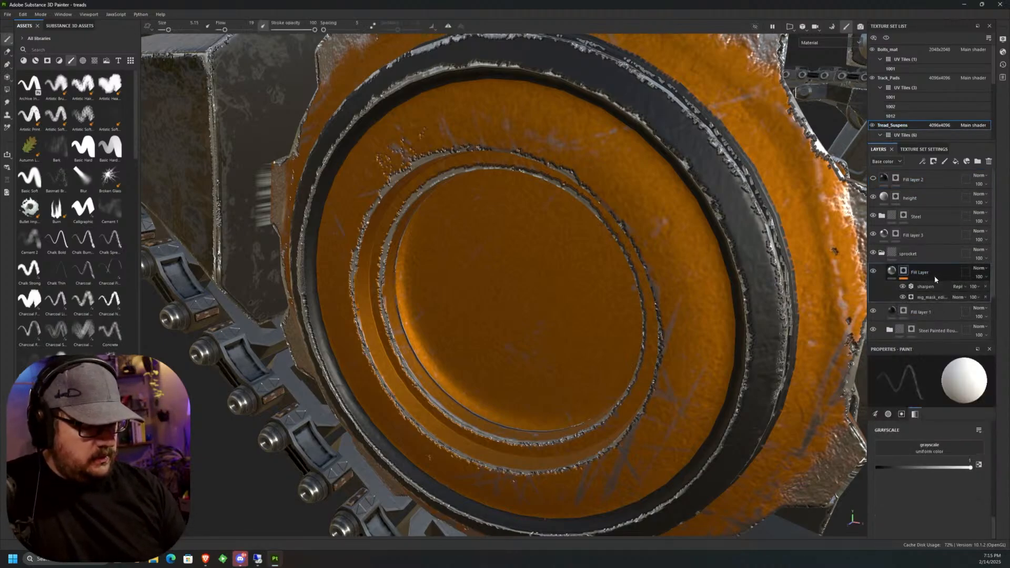
click(927, 311)
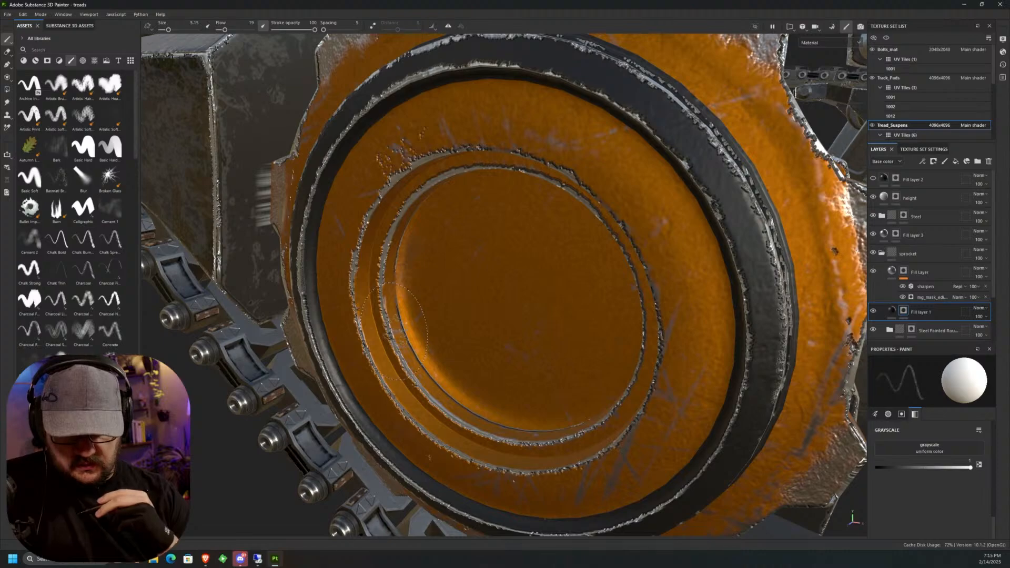
Paint dark grime through the mask along the upper-left inner edge of the sprocket's recessed hub.
mouse_move(410, 241)
mouse_down()
mouse_move(406, 259)
mouse_move(411, 237)
mouse_up()
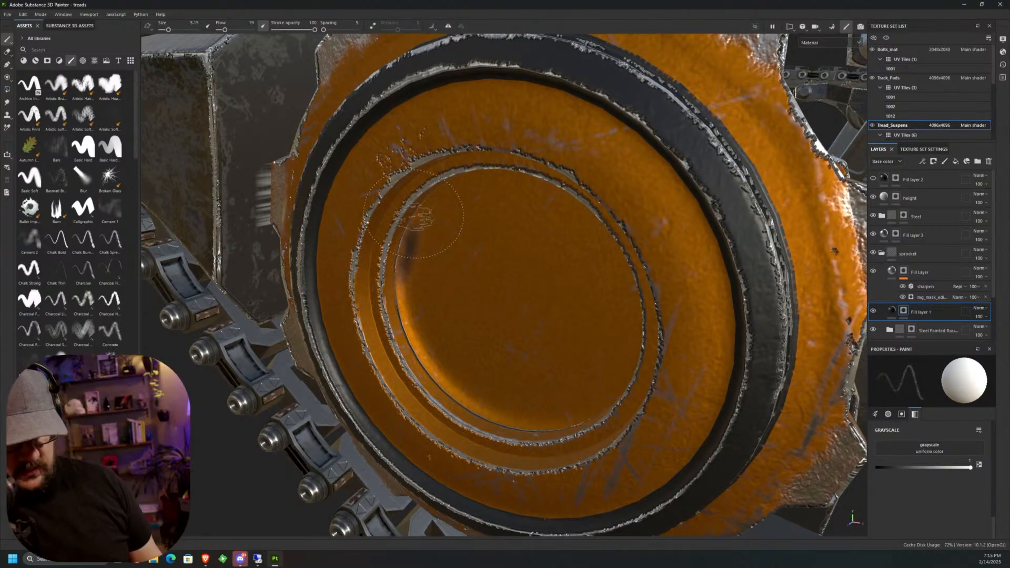
scroll(412, 214, up, 3)
scroll(412, 211, up, 5)
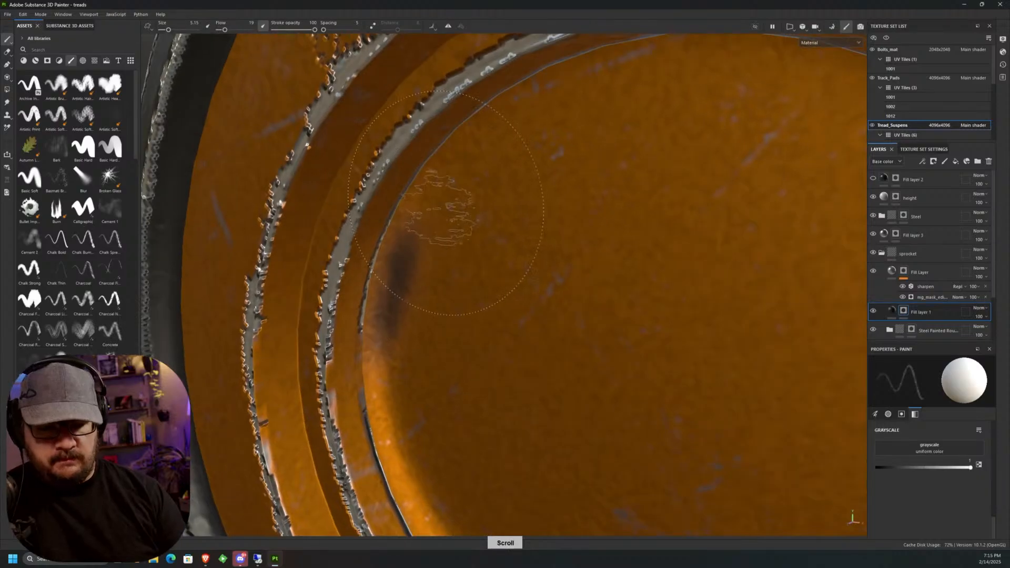
mouse_move(458, 235)
alt+mouse_down()
mouse_move(423, 210)
mouse_move(476, 147)
alt+mouse_up()
scroll(443, 210, down, 3)
scroll(404, 238, up, 1)
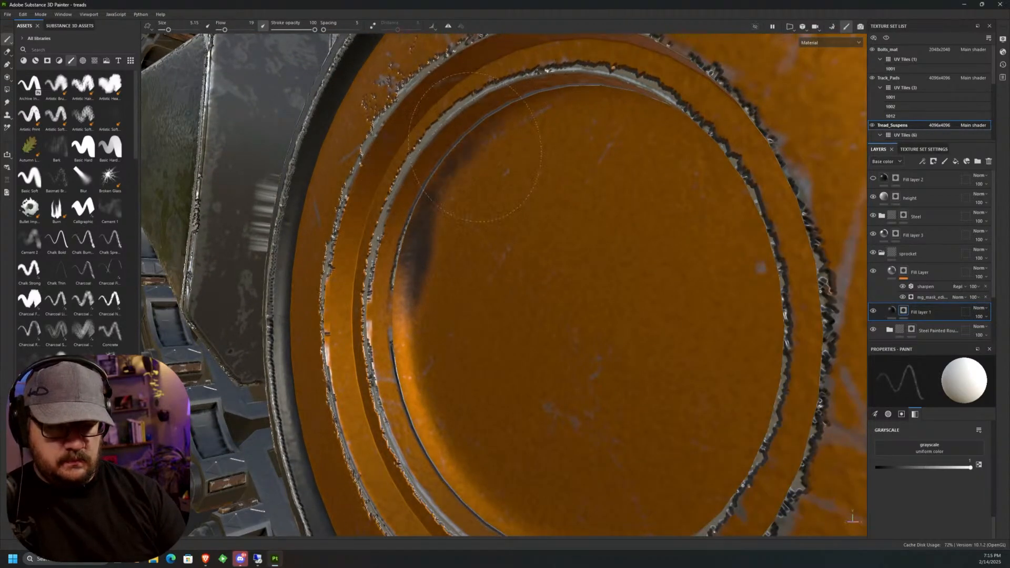
drag(412, 241, 387, 339)
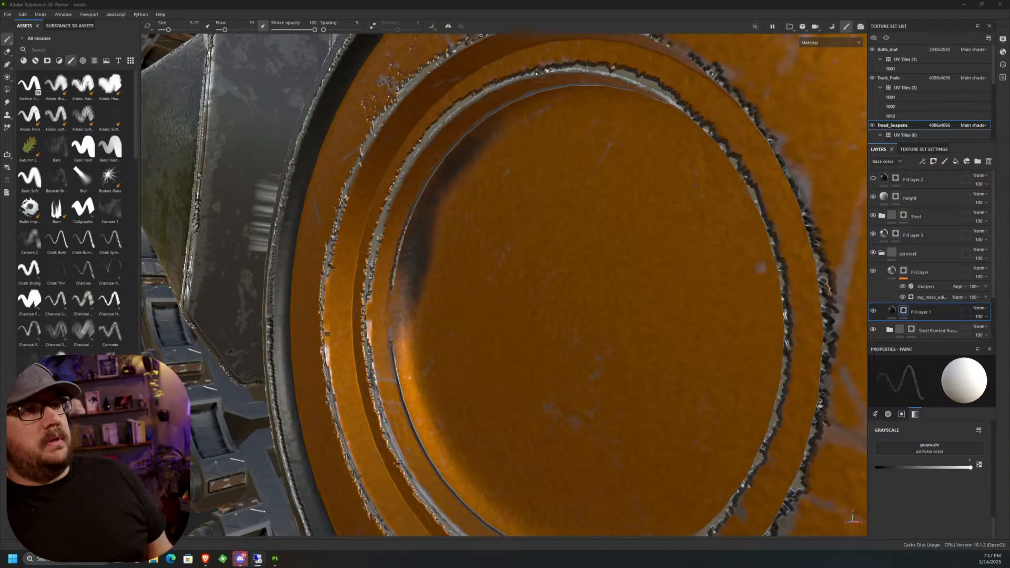
Continue the dark edge grime around the upper-right, right and lower rim of the recessed hub.
mouse_move(421, 276)
alt+mouse_down()
mouse_move(402, 312)
mouse_move(407, 361)
mouse_move(402, 324)
mouse_move(449, 279)
mouse_move(453, 215)
mouse_move(660, 236)
mouse_move(531, 231)
alt+mouse_up()
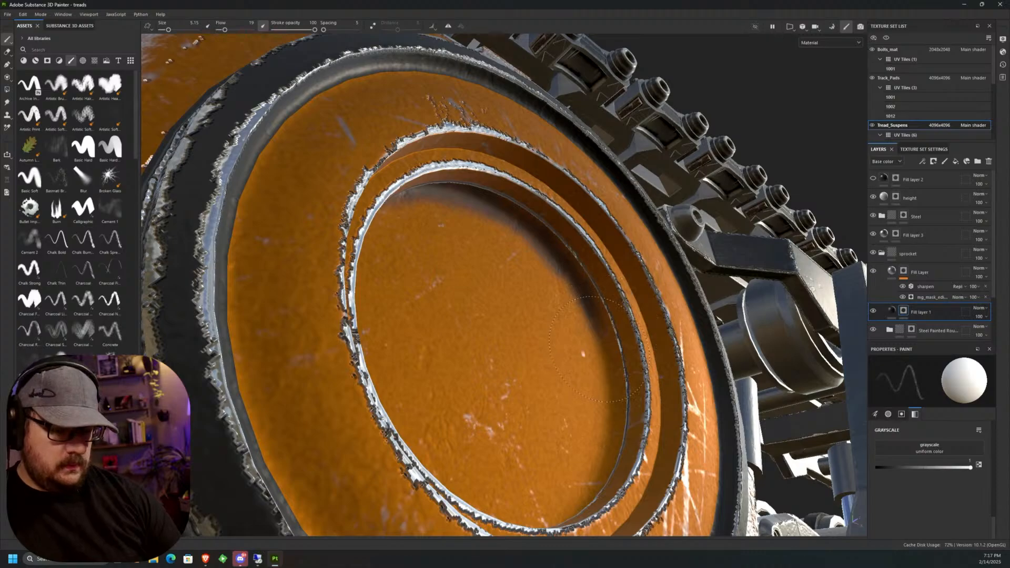
alt+drag(604, 350, 624, 370)
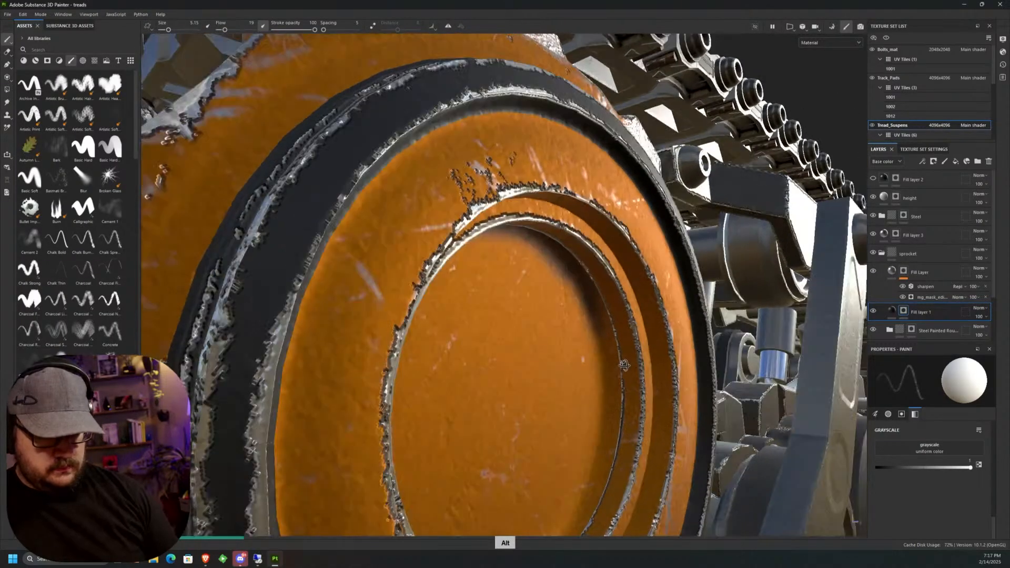
alt+middle_drag(582, 248, 528, 138)
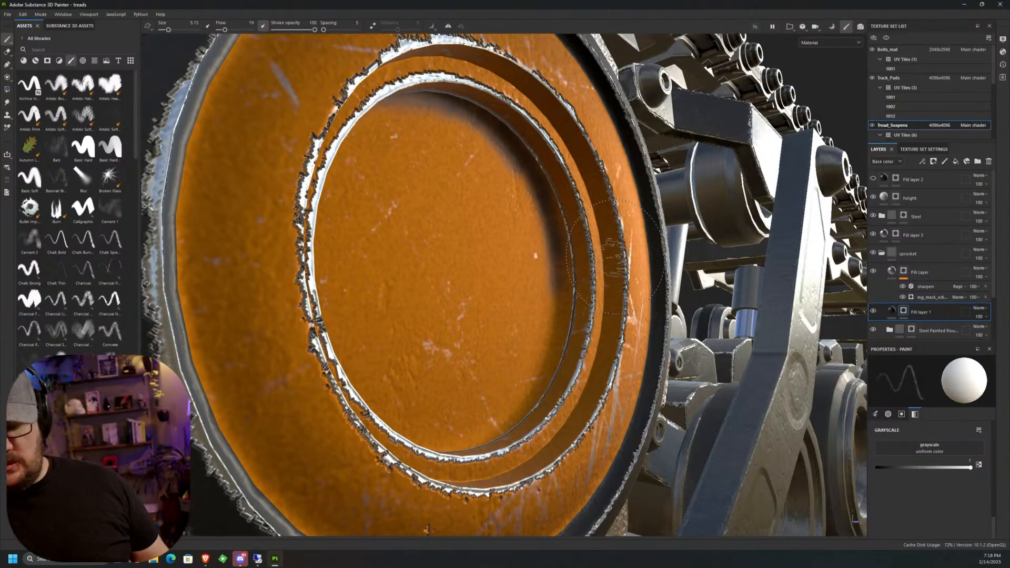
alt+drag(614, 258, 567, 272)
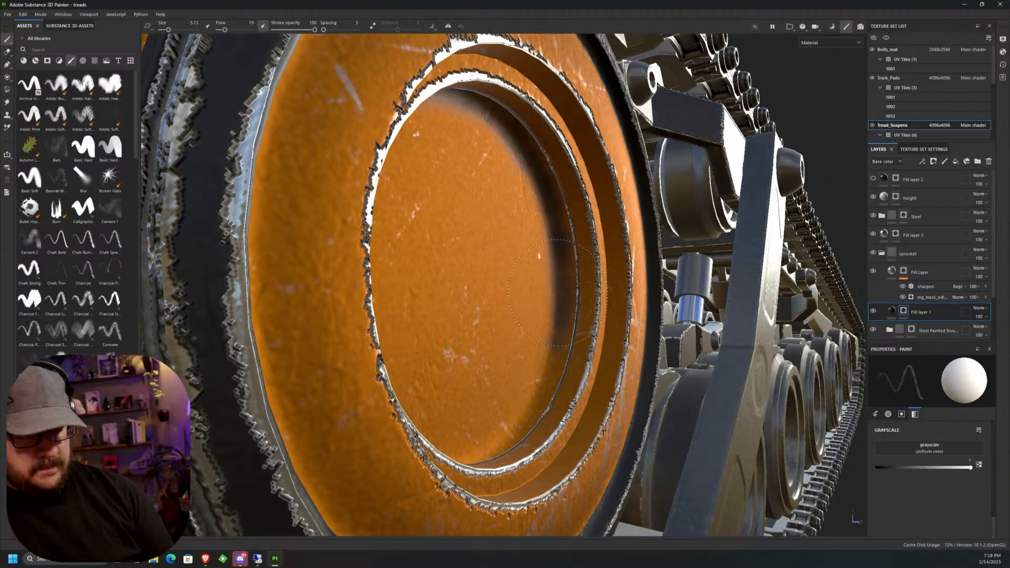
alt+drag(557, 292, 571, 375)
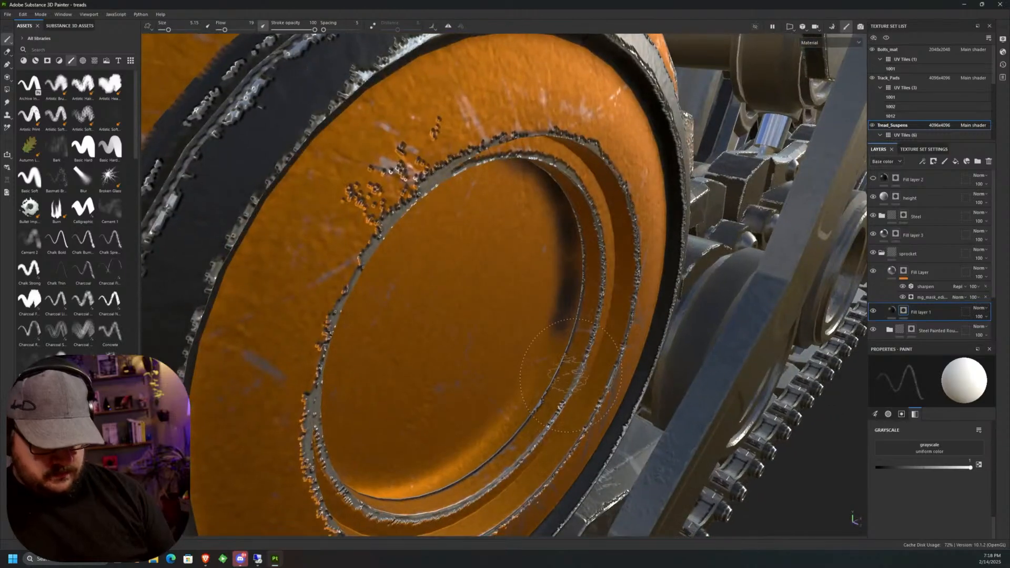
alt+drag(561, 324, 551, 339)
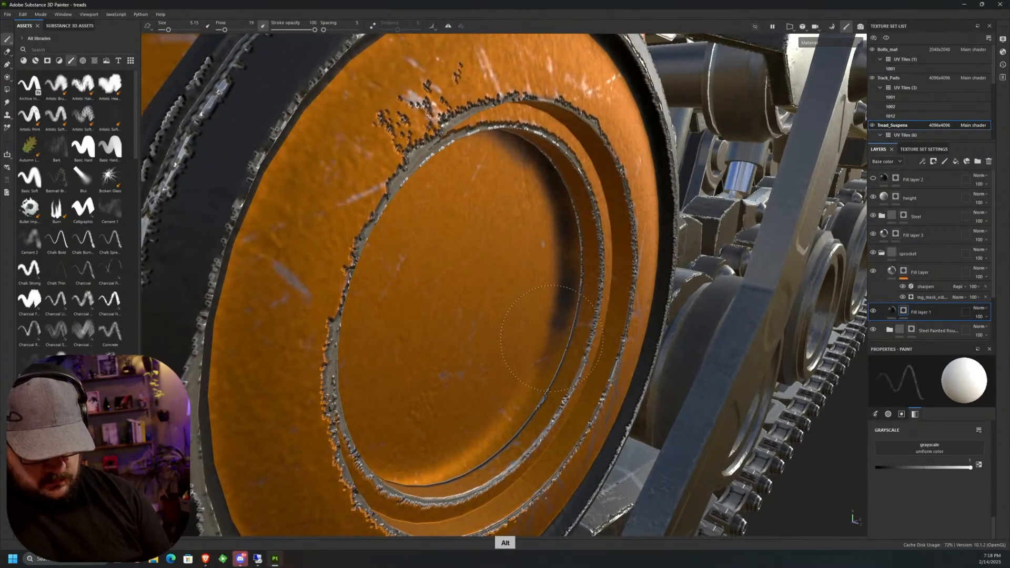
mouse_move(523, 390)
mouse_down()
mouse_move(508, 415)
mouse_move(413, 384)
mouse_move(444, 300)
mouse_move(516, 315)
mouse_move(463, 247)
mouse_move(407, 258)
mouse_move(429, 308)
mouse_up()
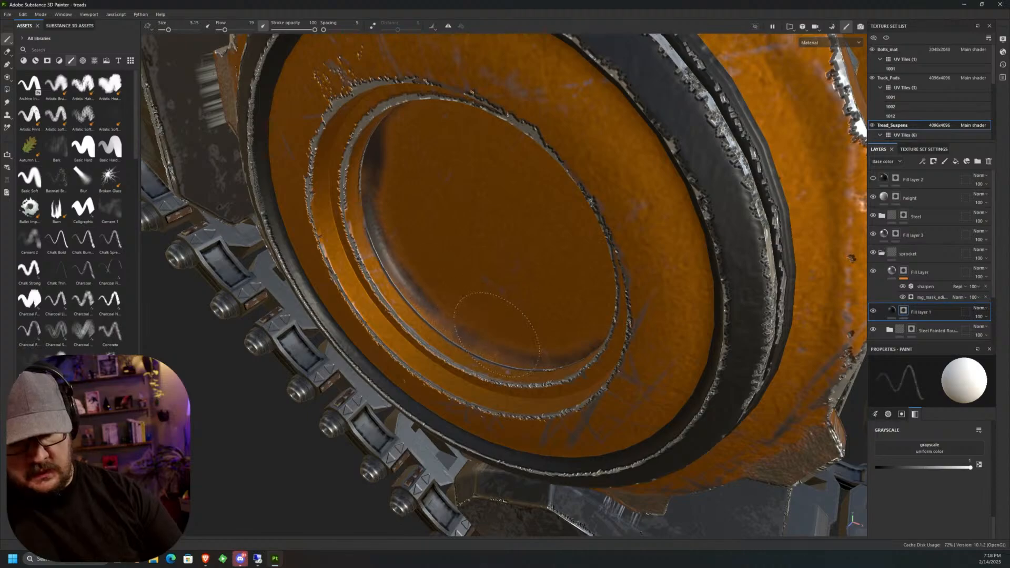
Reduce the mask brush size to 2.15 and paint dark grime along the outside of the hub's outer ring, starting at its upper-left part.
alt+drag(491, 332, 530, 219)
scroll(531, 220, down, 6)
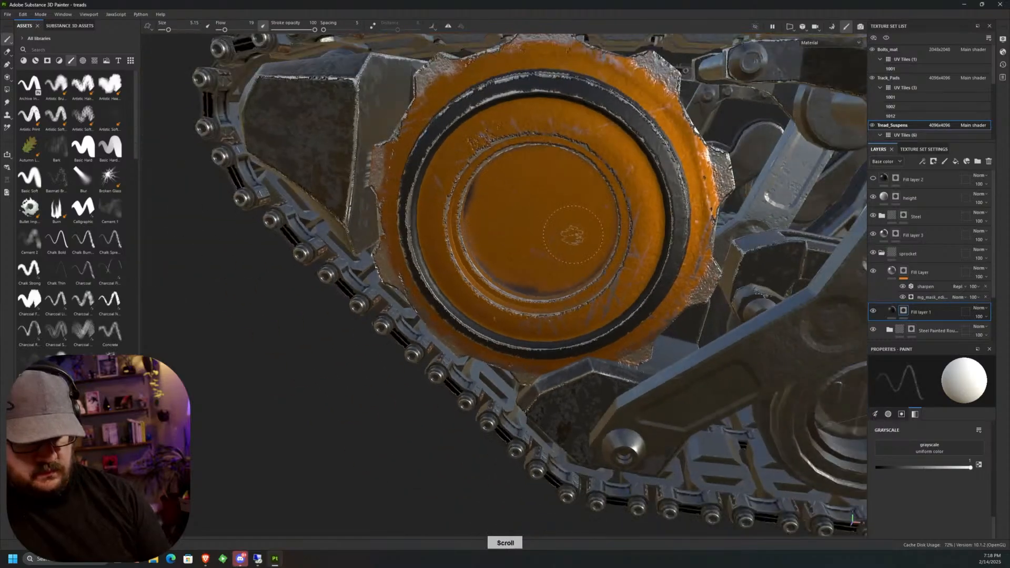
alt+drag(597, 265, 621, 226)
scroll(459, 226, up, 5)
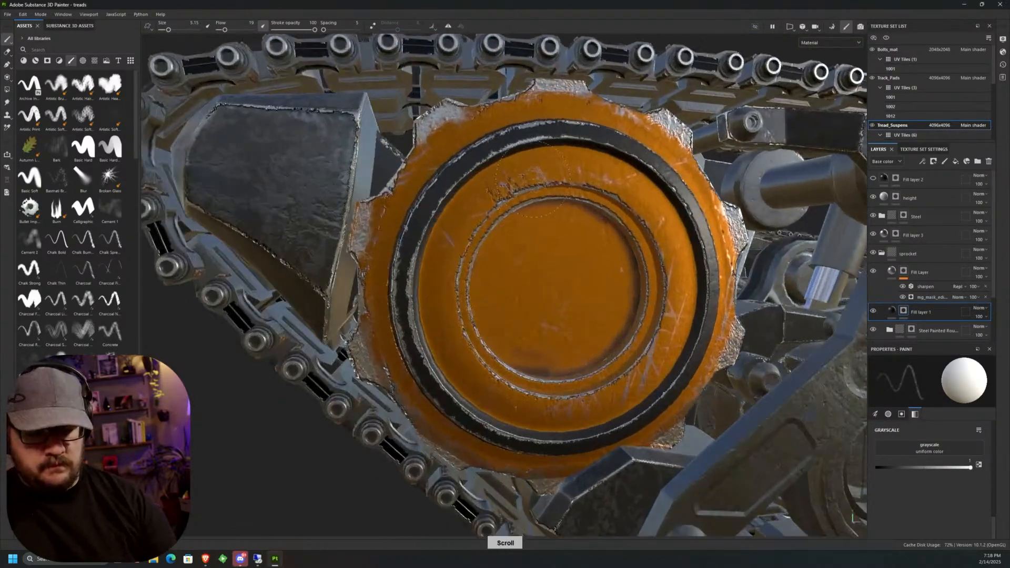
ctrl+right_drag(459, 226, 444, 226)
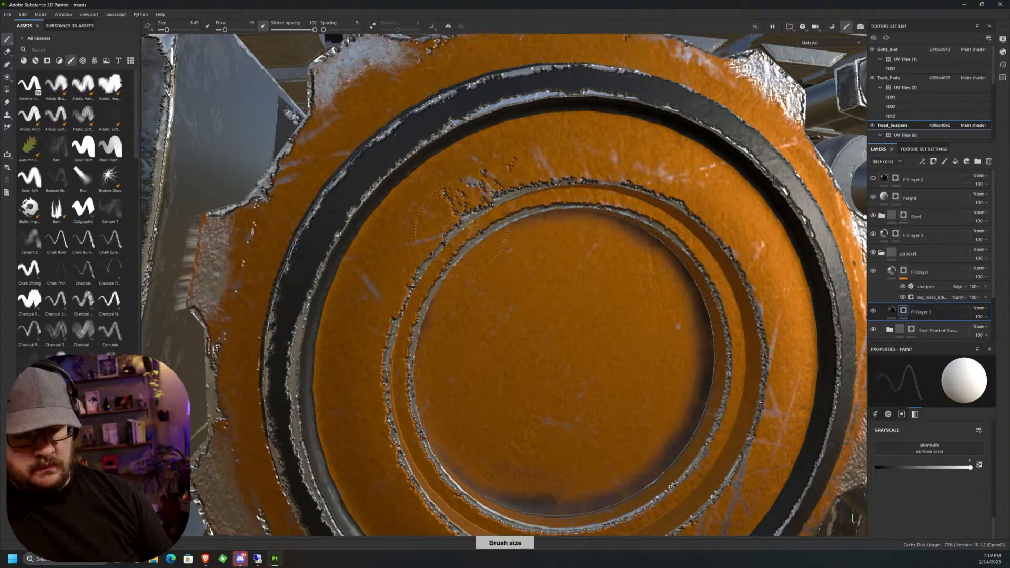
alt+drag(457, 231, 364, 297)
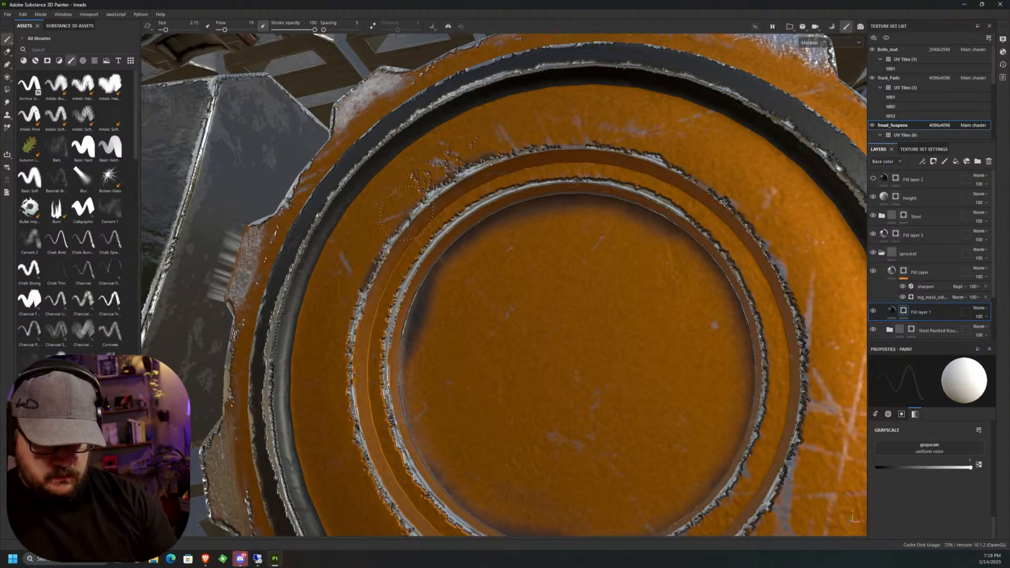
alt+drag(371, 310, 446, 204)
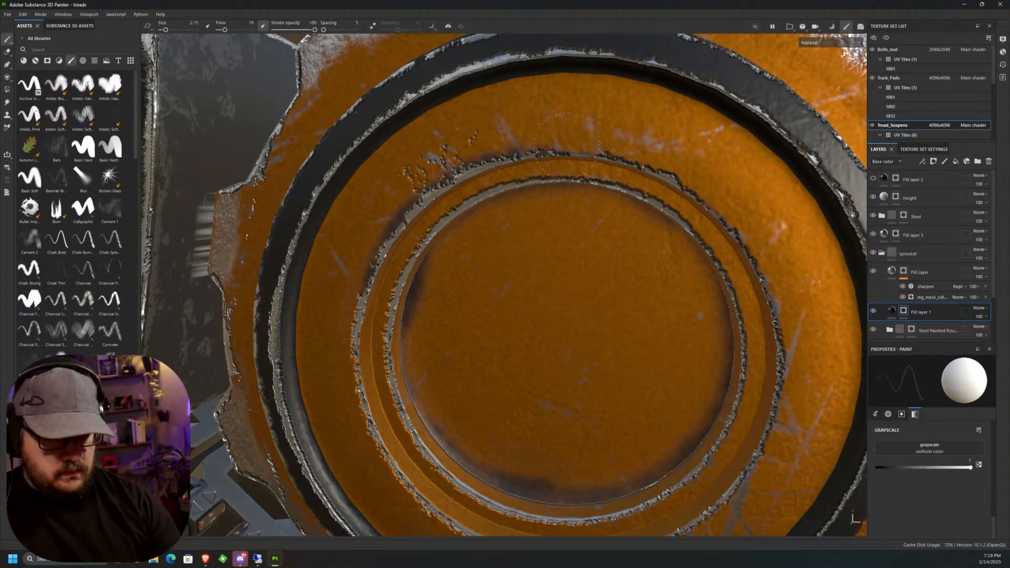
Set the brush flow to 35 and darken the outer ring's outside edge along its right and lower-right sides.
drag(225, 29, 231, 30)
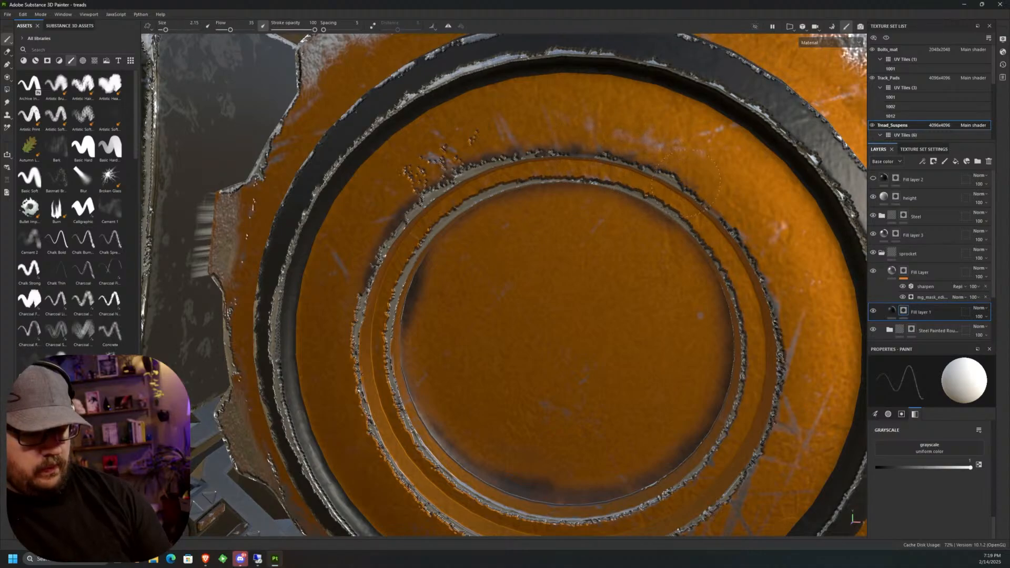
scroll(713, 203, up, 2)
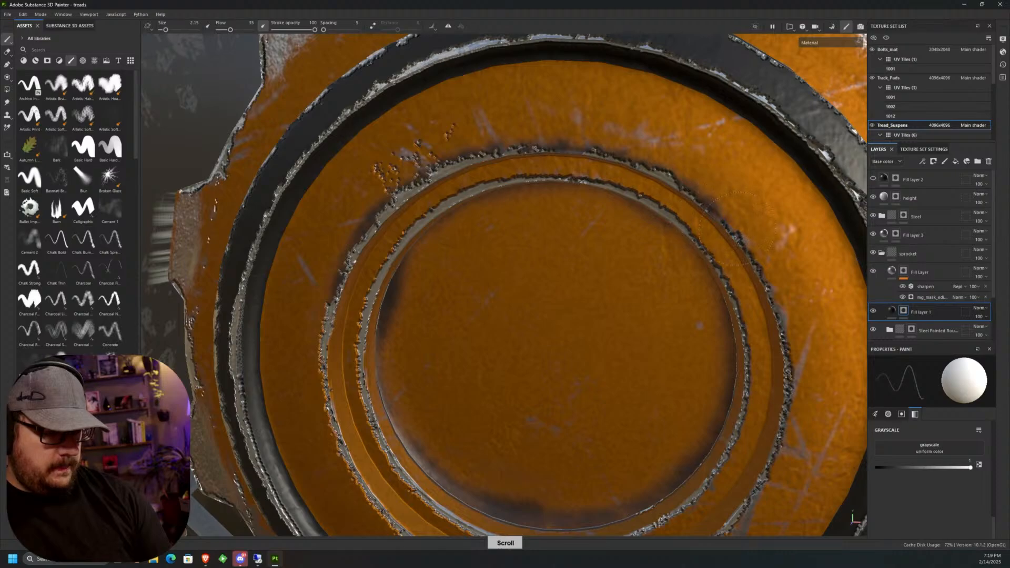
mouse_move(757, 237)
alt+mouse_down()
mouse_move(649, 155)
mouse_move(610, 158)
alt+mouse_up()
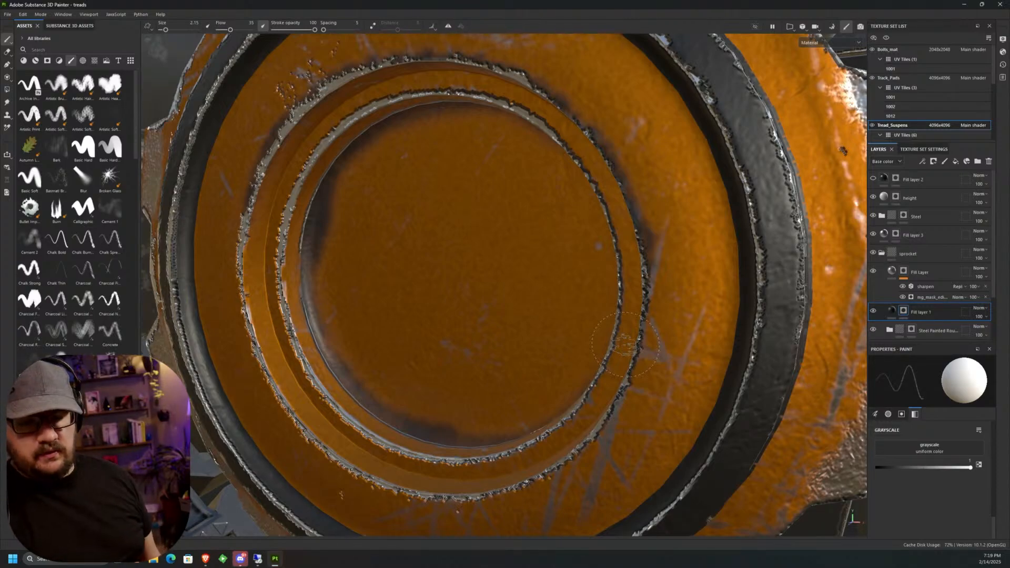
scroll(625, 344, down, 1)
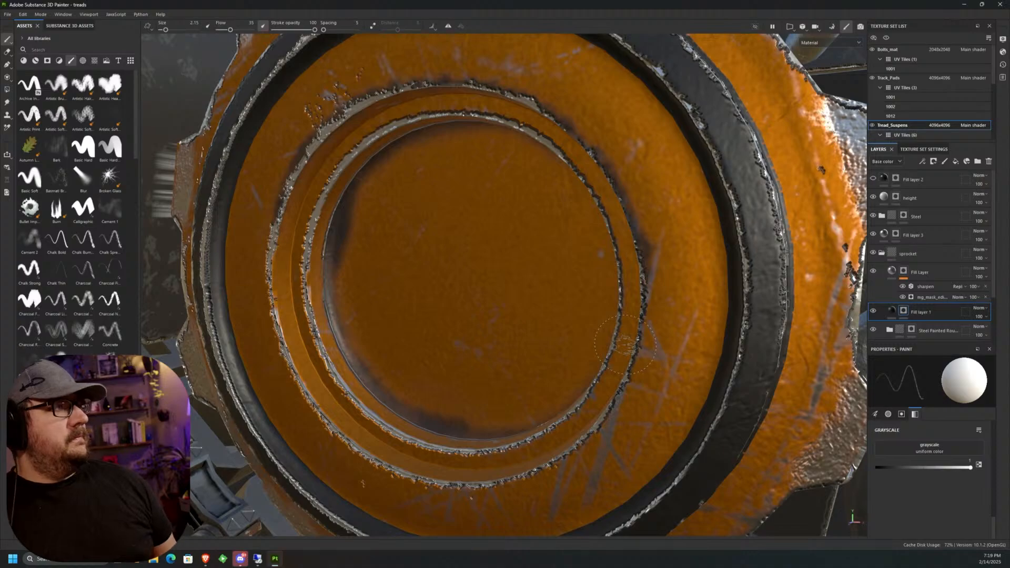
alt+drag(625, 345, 596, 207)
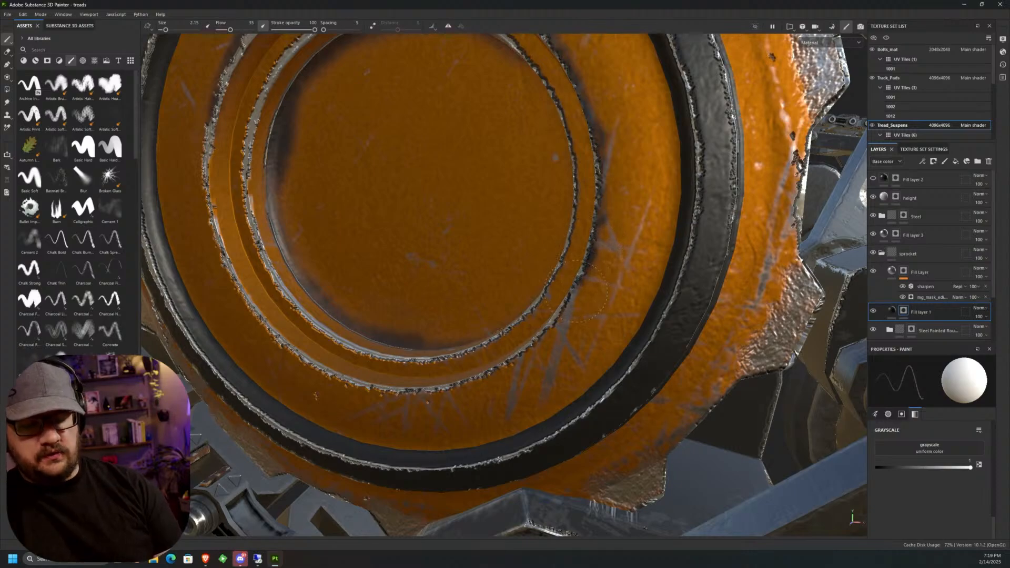
alt+drag(558, 307, 548, 240)
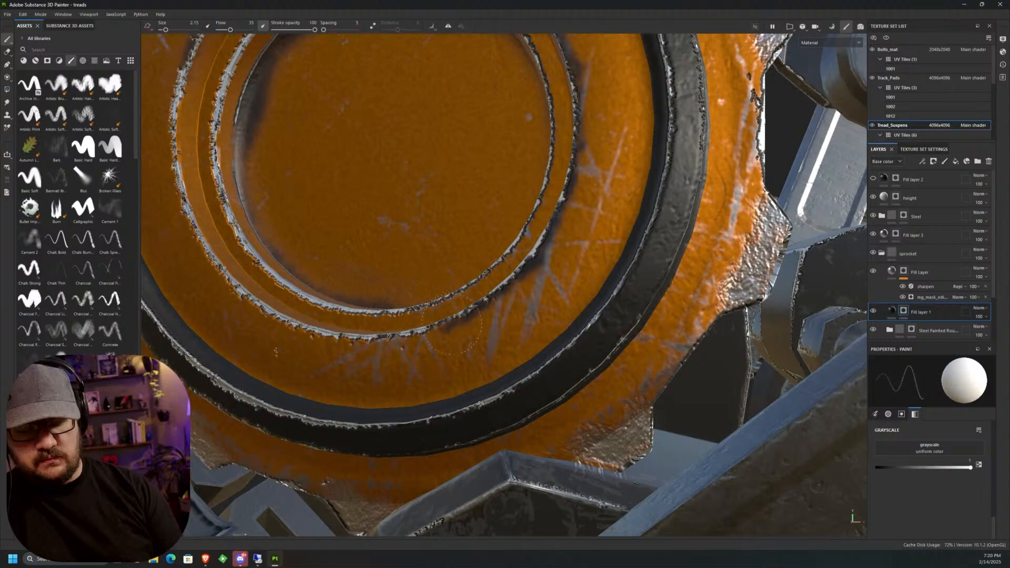
Extend the dark grime along the outer ring's outside edge across its bottom and lower-left side.
middle_drag(453, 295, 559, 274)
alt+drag(519, 291, 344, 256)
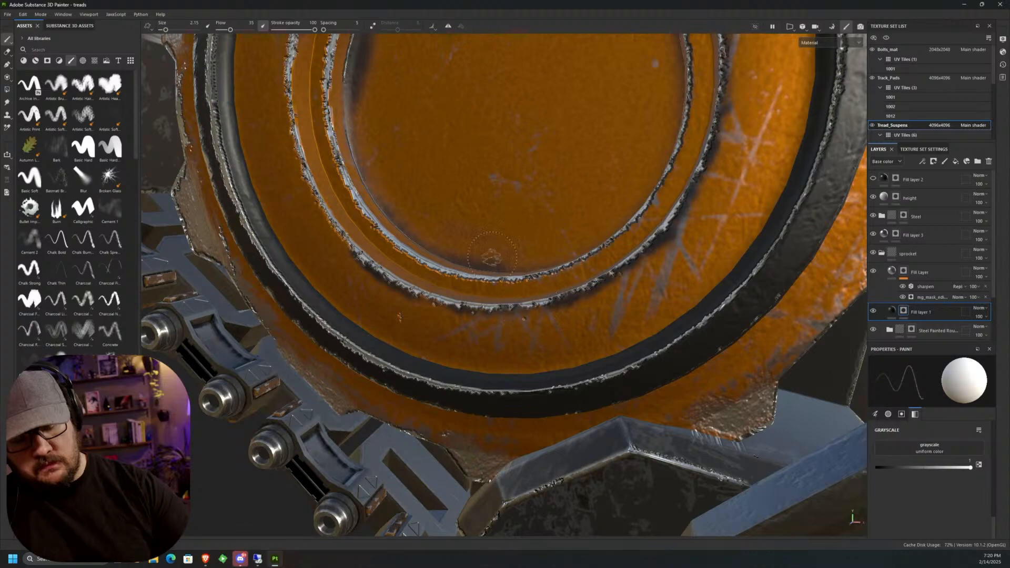
mouse_move(504, 199)
alt+mouse_down()
mouse_move(508, 260)
mouse_move(410, 132)
alt+mouse_up()
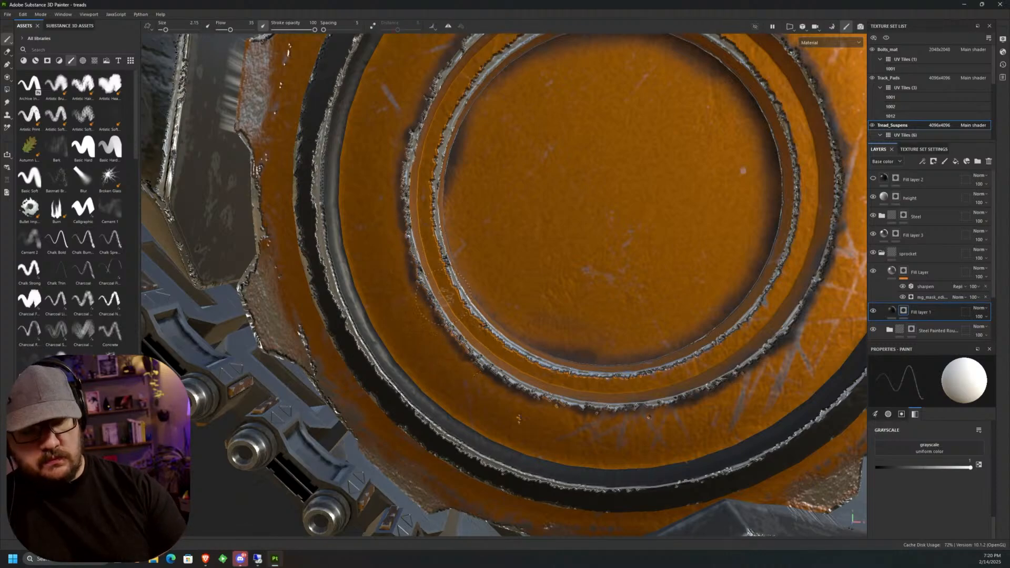
Paint dark grime into the groove between the hub's inner and outer rings along its upper and right parts.
scroll(577, 422, down, 6)
mouse_move(628, 347)
alt+mouse_down()
mouse_move(601, 351)
mouse_move(647, 331)
mouse_move(646, 355)
mouse_move(616, 333)
alt+mouse_up()
scroll(647, 332, up, 6)
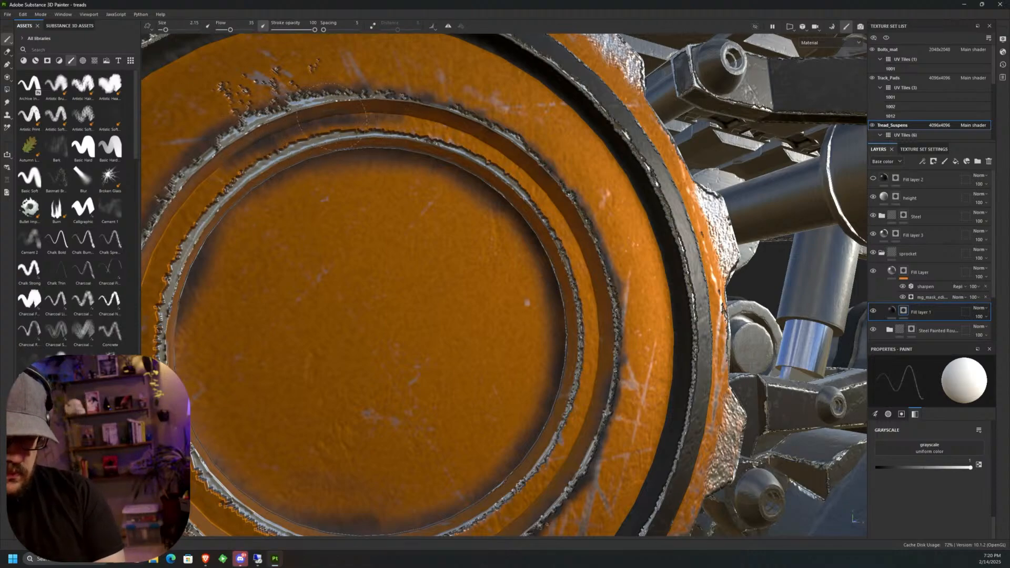
alt+drag(448, 146, 439, 149)
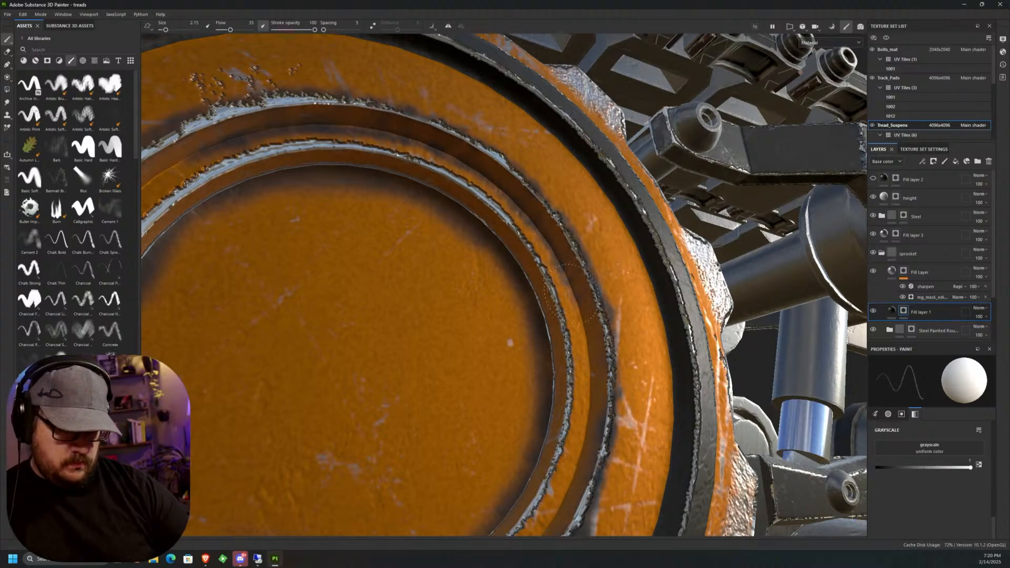
alt+drag(587, 409, 552, 458)
alt+middle_drag(552, 457, 588, 322)
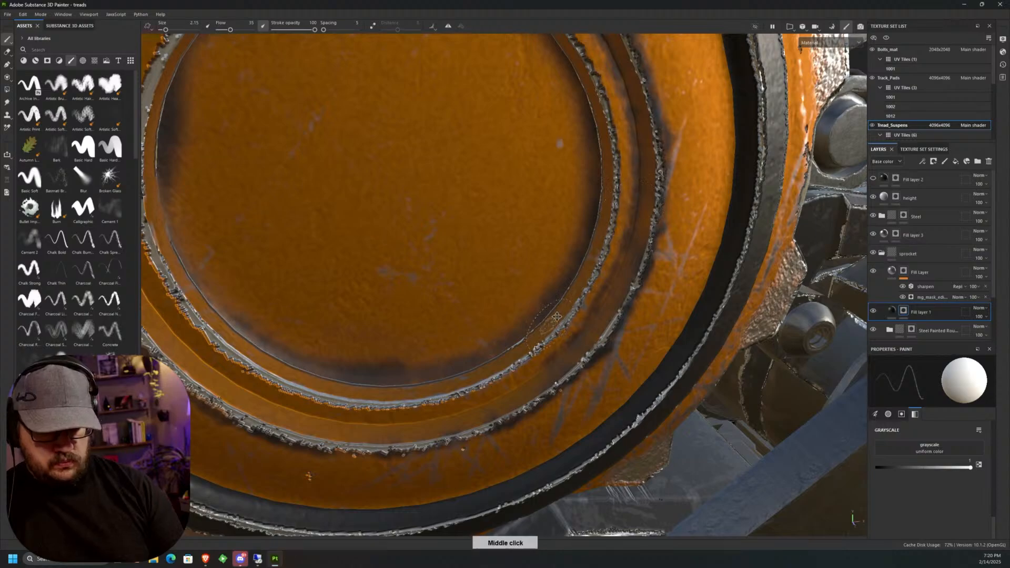
Extend the dark grime through the lower part of the groove and around the remaining gap between the two hub rings.
alt+middle_drag(553, 321, 604, 272)
mouse_move(605, 272)
alt+mouse_down()
mouse_move(378, 255)
mouse_move(327, 197)
mouse_move(343, 268)
mouse_move(396, 344)
mouse_move(487, 392)
alt+mouse_up()
mouse_move(400, 374)
mouse_down()
mouse_move(426, 379)
mouse_move(424, 395)
mouse_move(445, 370)
mouse_move(432, 371)
mouse_move(476, 361)
mouse_move(604, 295)
mouse_up()
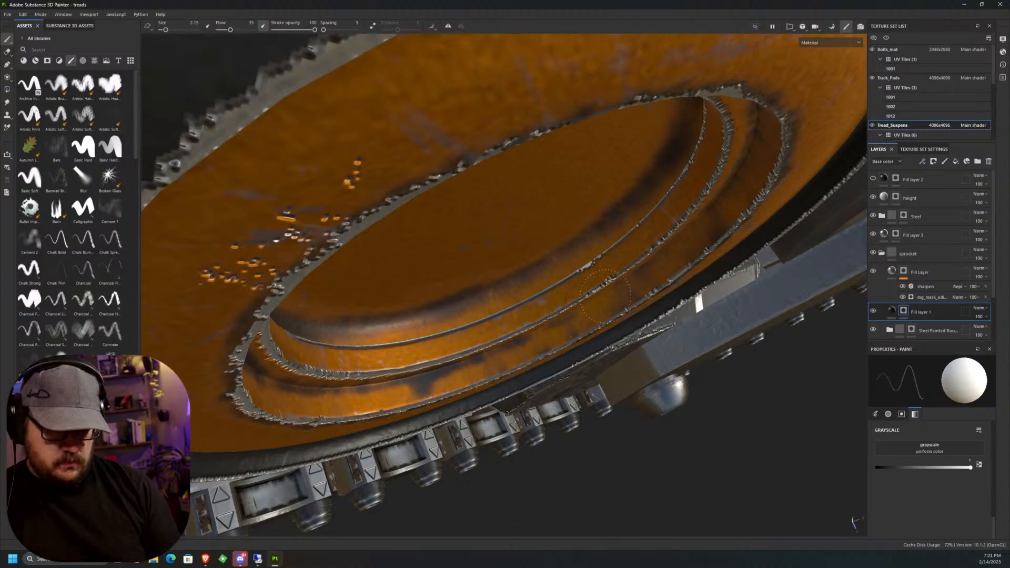
mouse_move(659, 252)
alt+mouse_down()
mouse_move(565, 348)
mouse_move(337, 144)
alt+mouse_up()
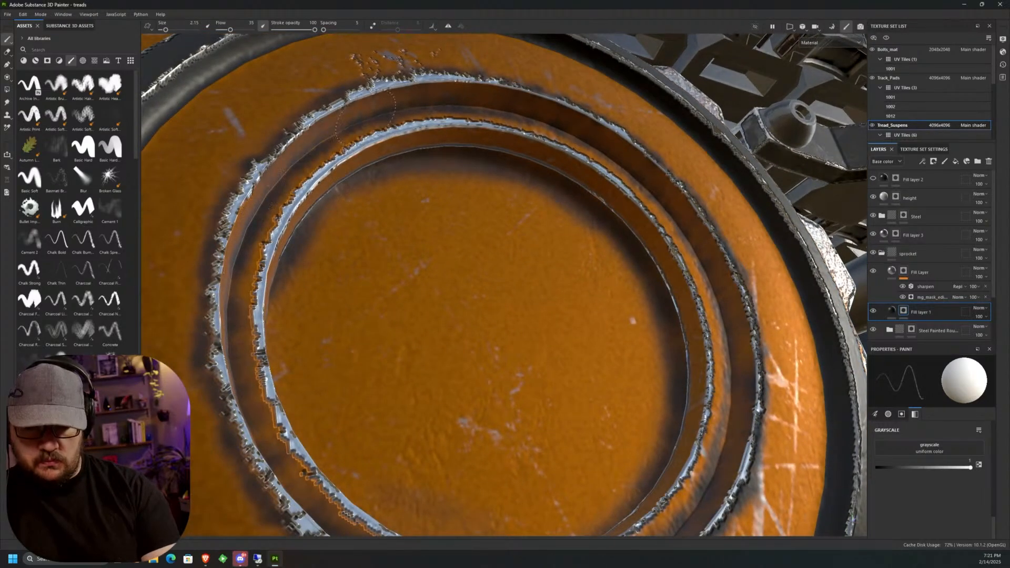
scroll(550, 302, down, 2)
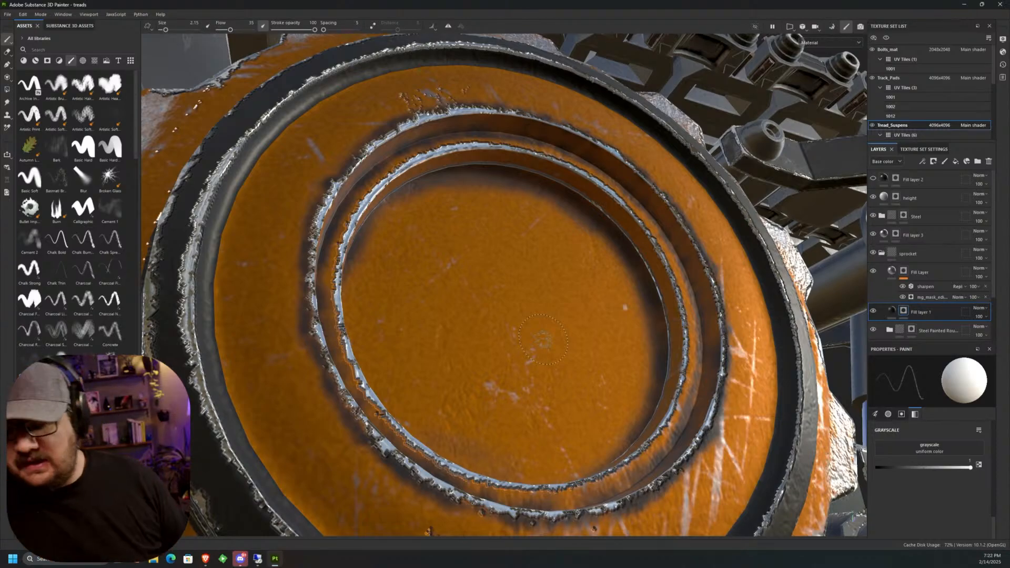
Paint dark grime on the orange face where it meets the large black ring, along the left, upper-left and top edge.
alt+drag(268, 220, 239, 263)
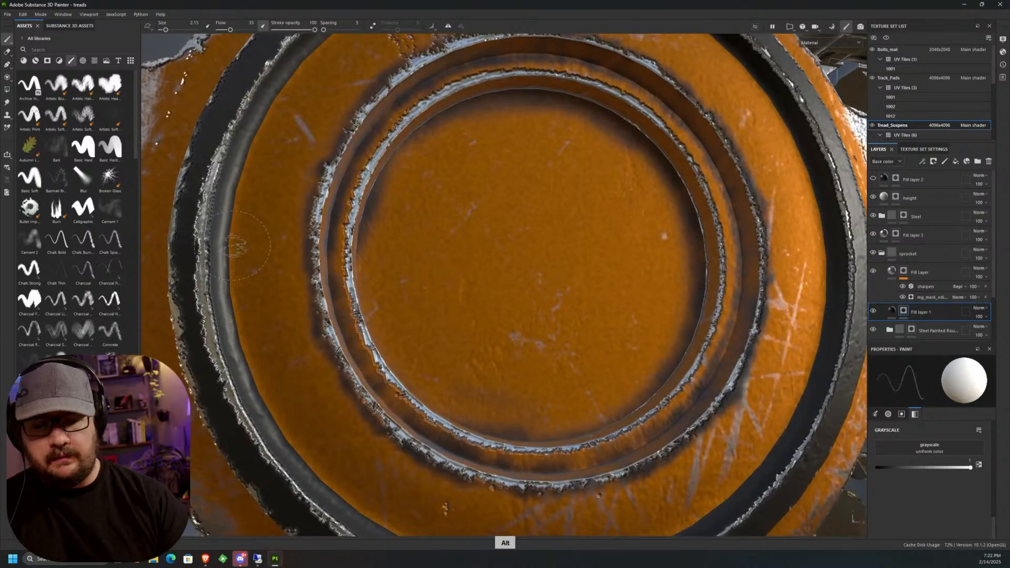
mouse_move(247, 218)
alt+middle_down()
mouse_move(252, 207)
mouse_move(305, 259)
alt+middle_up()
mouse_move(305, 259)
alt+mouse_down()
mouse_move(295, 284)
mouse_move(295, 220)
mouse_move(319, 154)
mouse_move(342, 110)
mouse_move(375, 81)
alt+mouse_up()
middle_drag(374, 82, 282, 329)
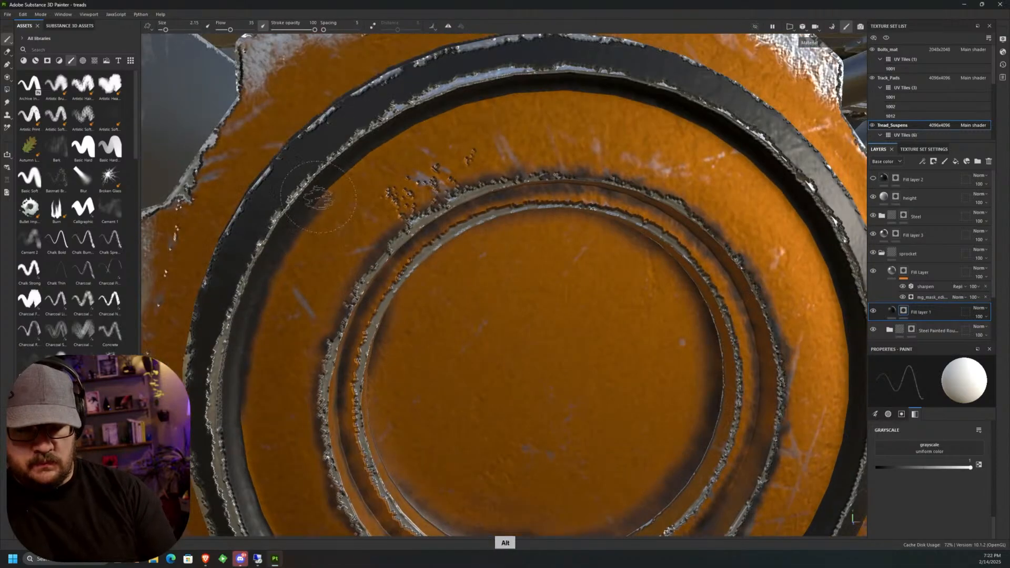
mouse_move(328, 188)
mouse_down()
mouse_move(392, 137)
mouse_move(453, 108)
mouse_move(526, 93)
mouse_up()
middle_drag(526, 94, 500, 152)
alt+drag(500, 152, 453, 200)
scroll(452, 204, down, 3)
scroll(452, 204, down, 3)
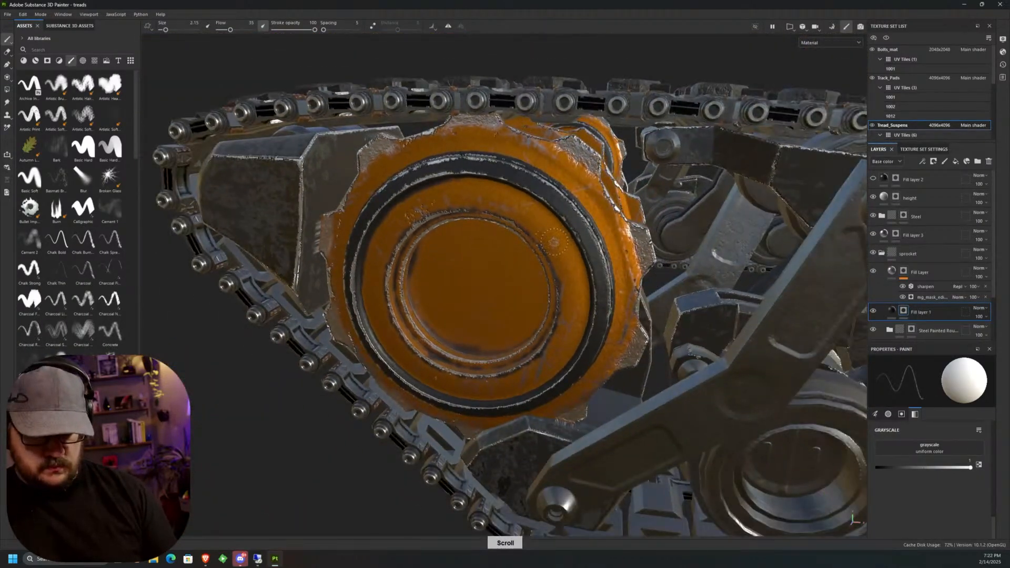
Continue the dark grime along the inside of the large black ring through the lower-left, bottom and lower-right sections.
scroll(355, 210, up, 5)
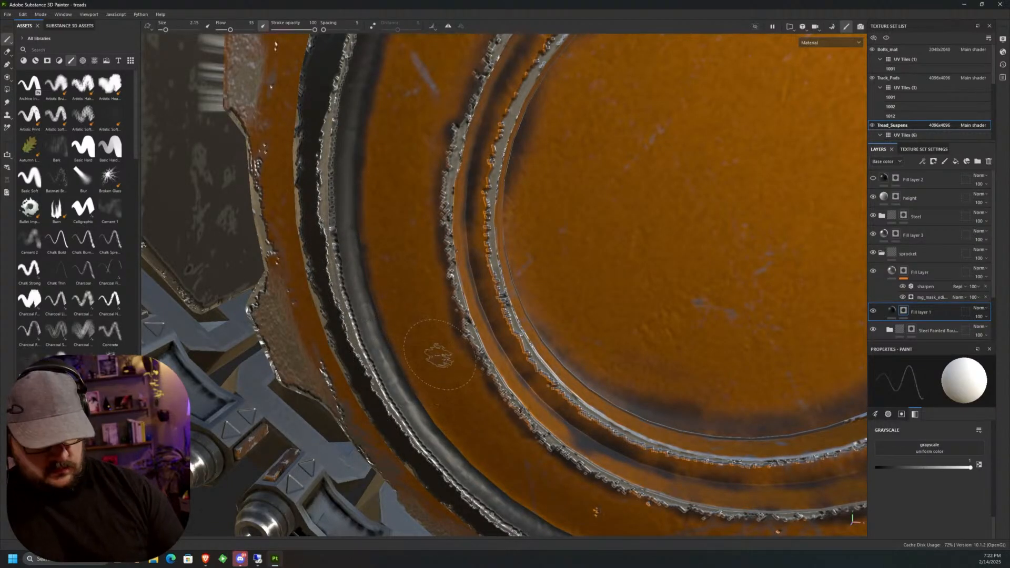
alt+drag(440, 363, 325, 219)
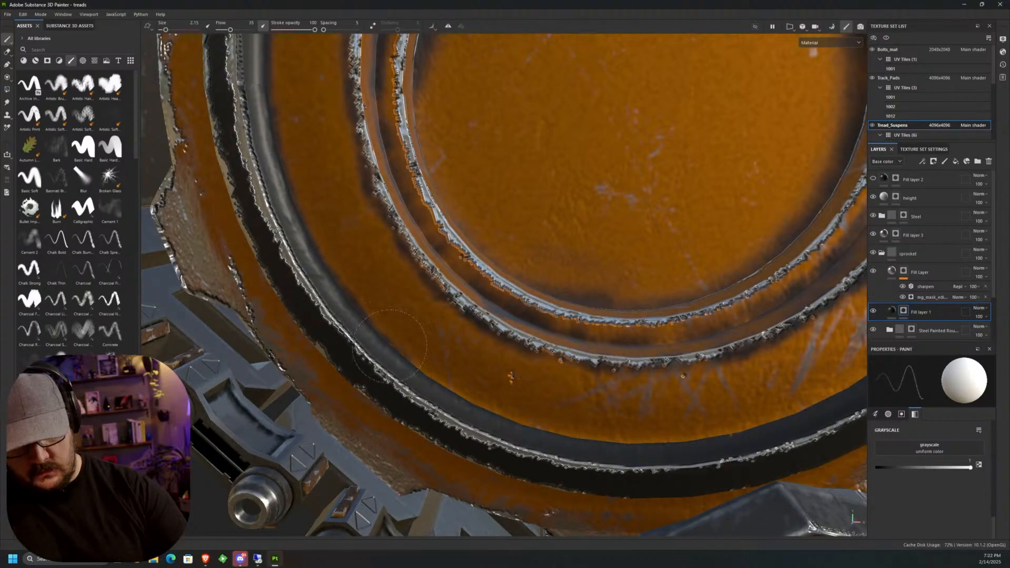
alt+drag(519, 375, 437, 385)
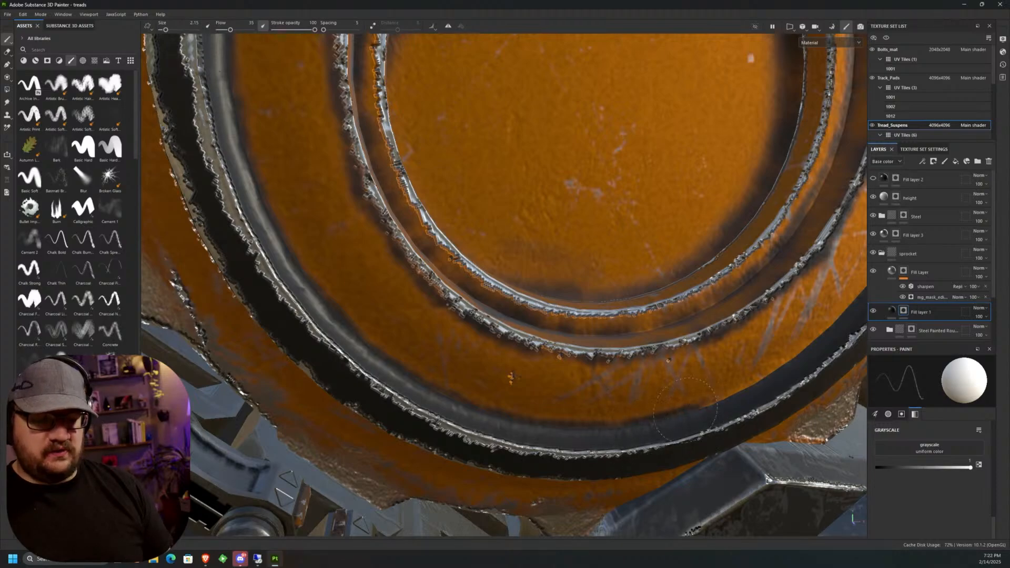
alt+drag(735, 389, 557, 393)
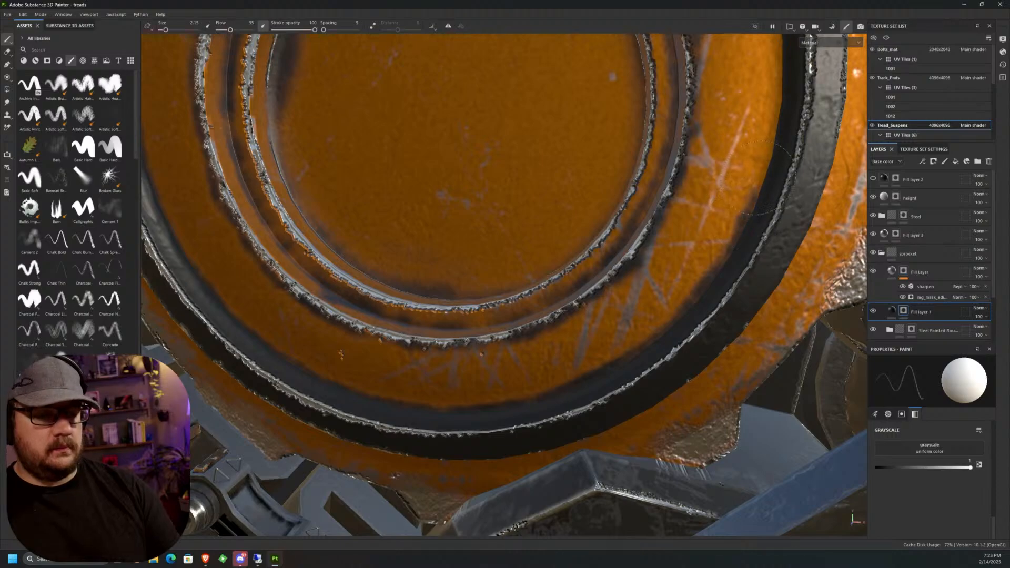
Finish the grime along the black ring's inside edge on its right and upper-right sides, and check the whole sprocket.
mouse_move(755, 189)
middle_down()
mouse_move(691, 330)
mouse_move(682, 290)
middle_up()
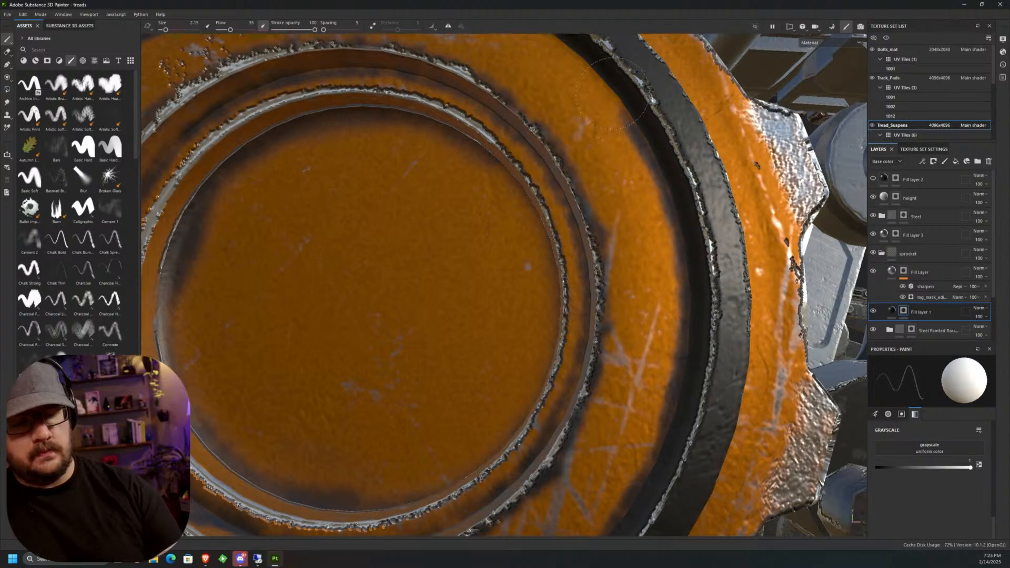
alt+middle_drag(576, 191, 628, 285)
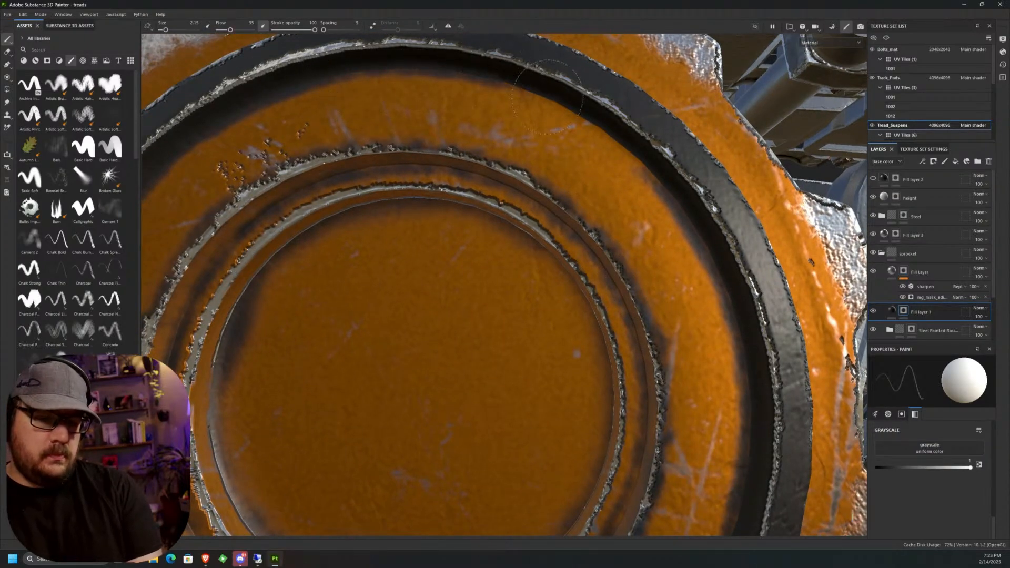
mouse_move(579, 113)
mouse_down()
mouse_move(571, 114)
mouse_move(681, 195)
mouse_up()
scroll(621, 181, down, 8)
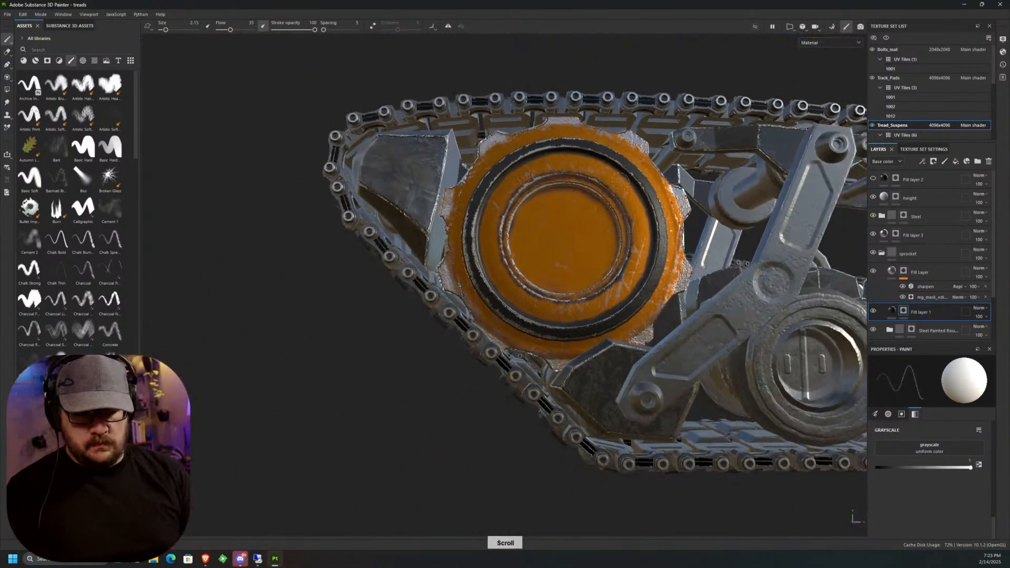
mouse_move(600, 363)
alt+mouse_down()
mouse_move(600, 418)
mouse_move(629, 367)
mouse_move(638, 415)
mouse_move(642, 333)
mouse_move(625, 388)
alt+mouse_up()
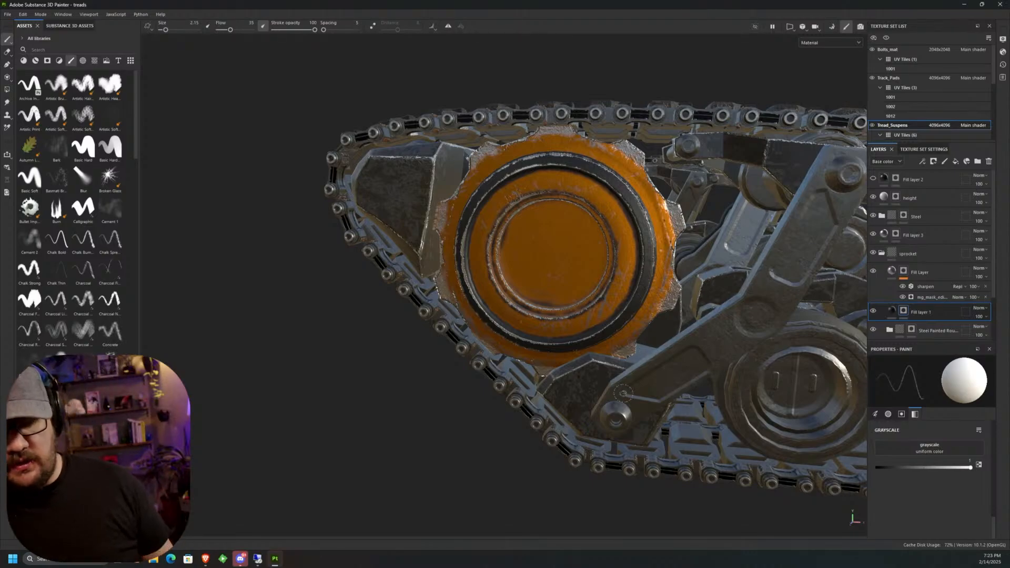
Choose a streaky textured brush preset, reduce its size to 6.44 and undo the last stroke on the sprocket.
drag(134, 126, 134, 173)
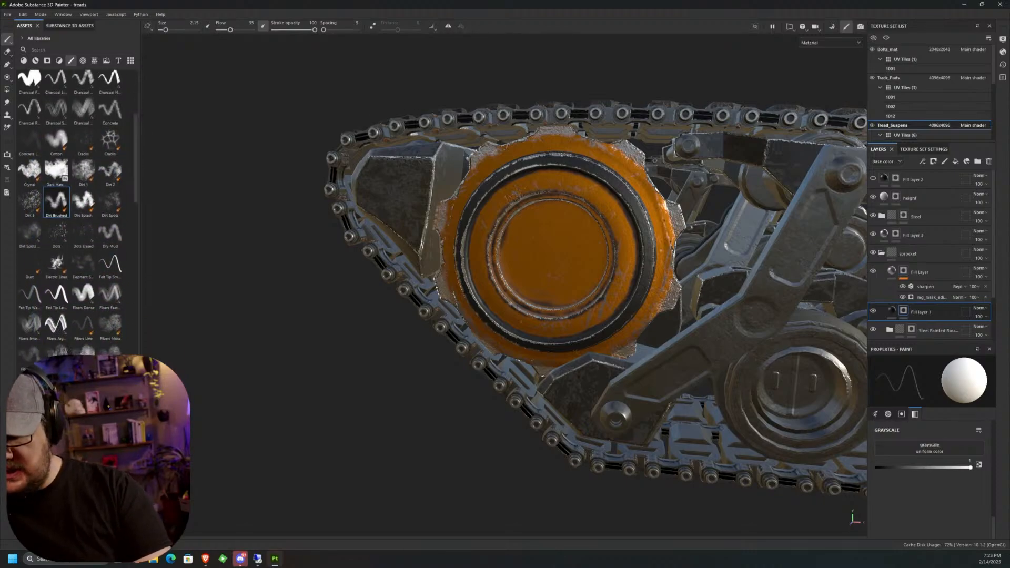
click(29, 353)
drag(518, 218, 537, 197)
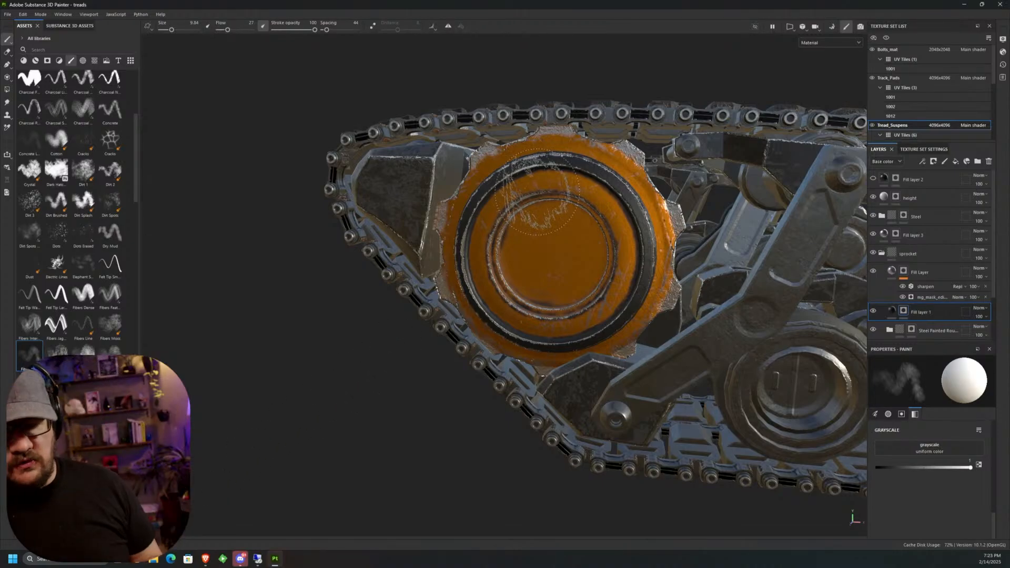
scroll(536, 192, down, 3)
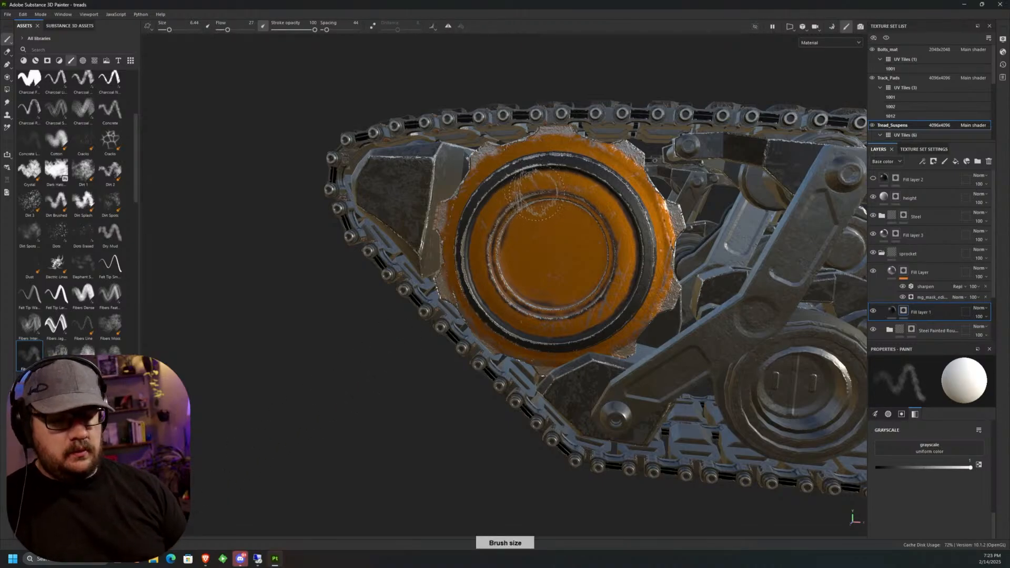
scroll(534, 194, up, 3)
alt+middle_drag(609, 157, 585, 215)
key(ctrl+z)
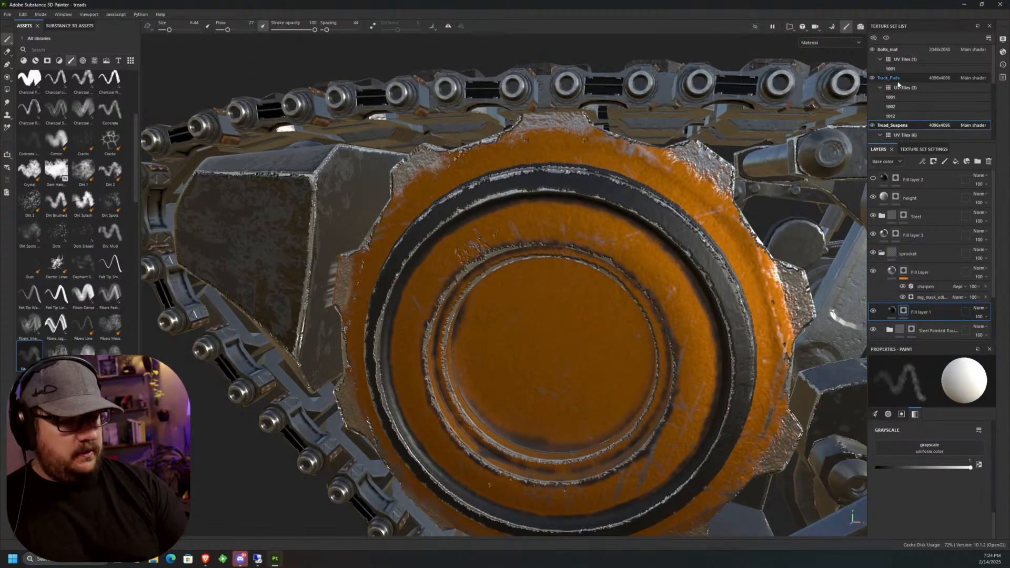
Hide the Track_Pads, Tread_Base_Mat and Bolts_mat texture sets to expose the sprocket's teeth.
click(871, 79)
scroll(874, 89, down, 5)
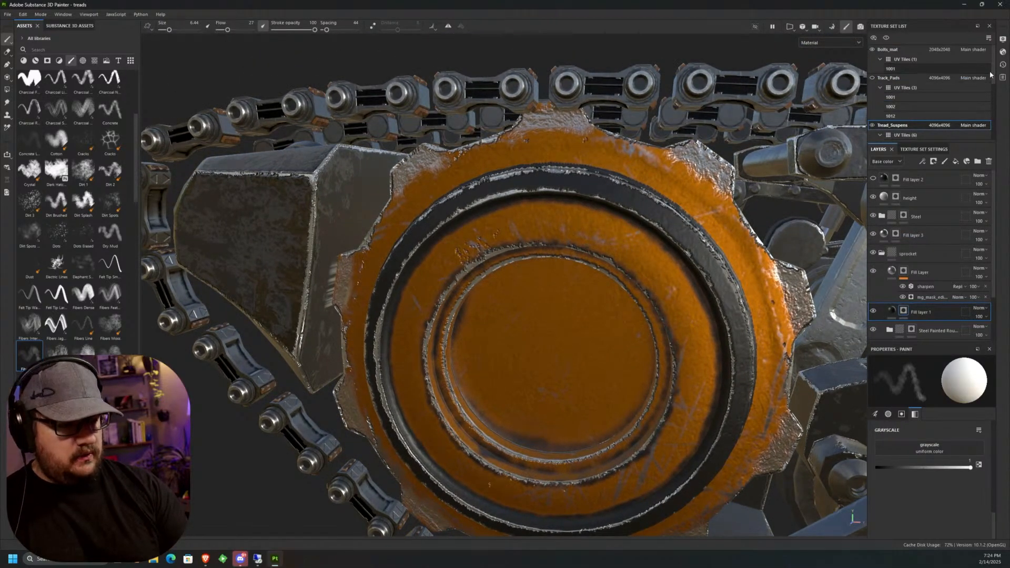
click(871, 106)
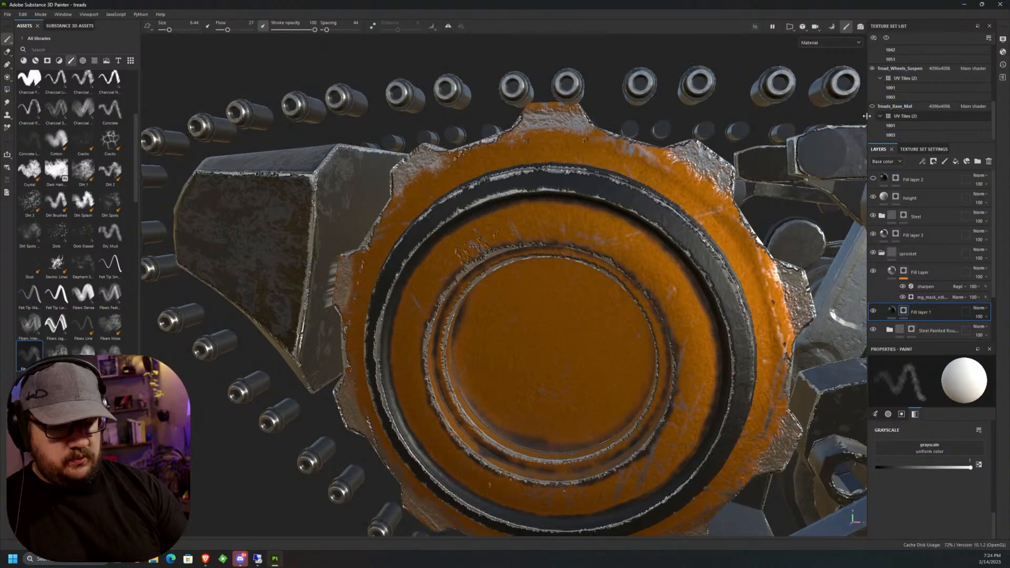
alt+drag(620, 205, 668, 228)
drag(993, 114, 992, 57)
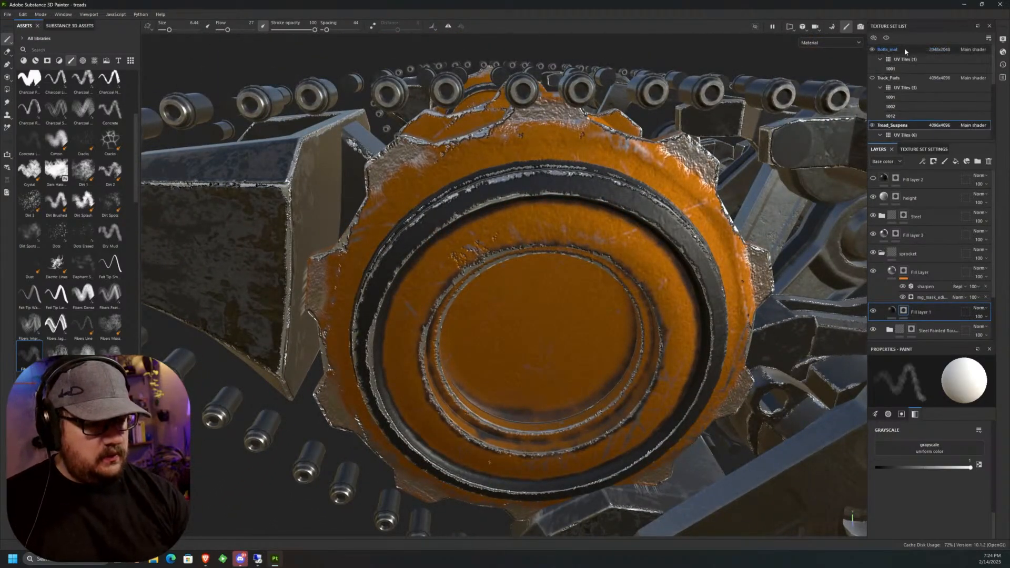
click(873, 50)
Frame the sprocket's top tooth up close and reduce the brush size to 3.02.
scroll(601, 134, up, 3)
alt+drag(560, 120, 558, 158)
alt+middle_drag(558, 157, 557, 195)
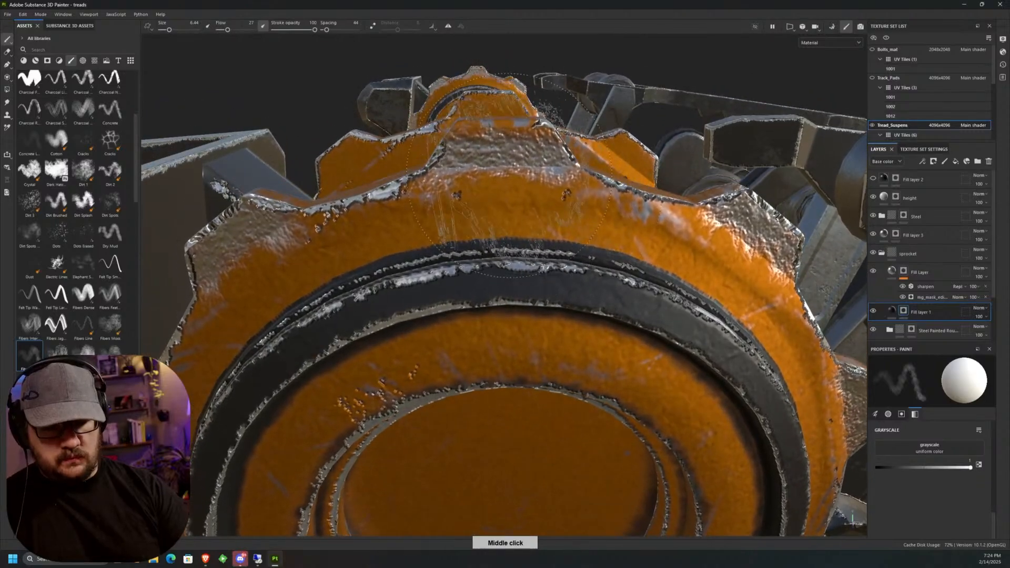
alt+drag(557, 195, 554, 157)
ctrl+right_drag(489, 158, 447, 158)
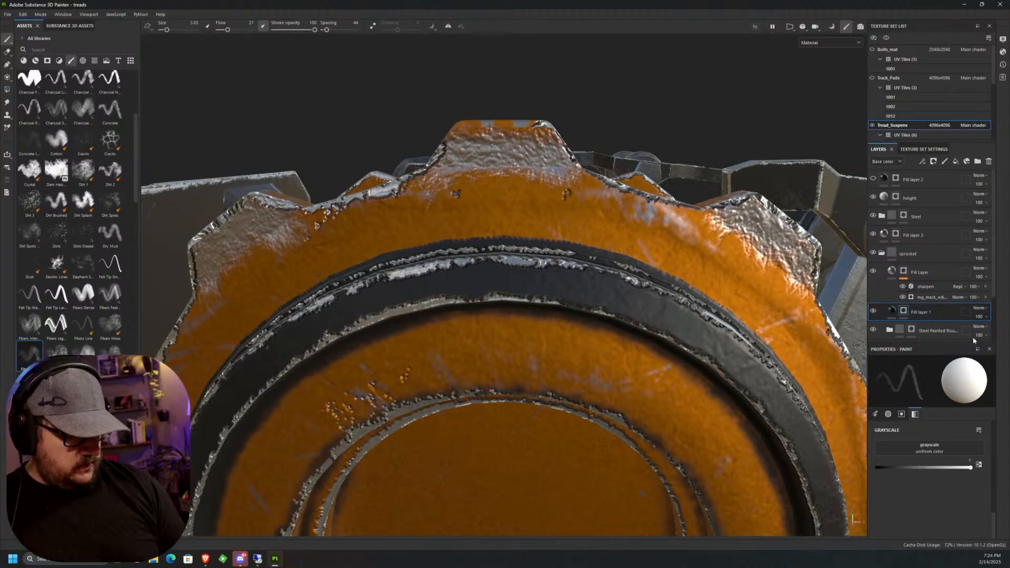
Try a brush position jitter of 27 on the orange rim below the top tooth.
mouse_move(992, 530)
mouse_down()
mouse_move(994, 472)
mouse_move(979, 476)
mouse_up()
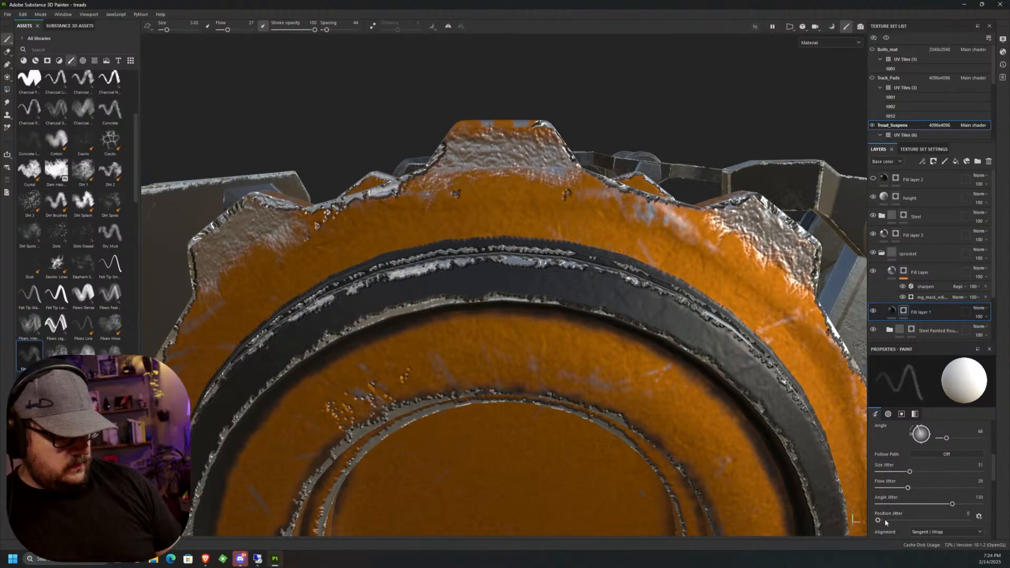
click(903, 520)
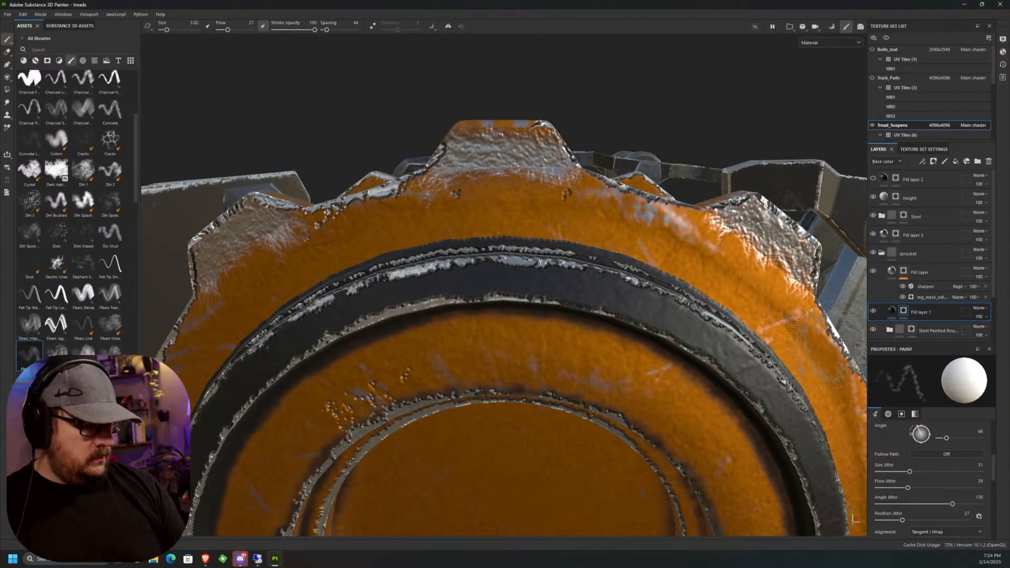
alt+drag(526, 176, 518, 221)
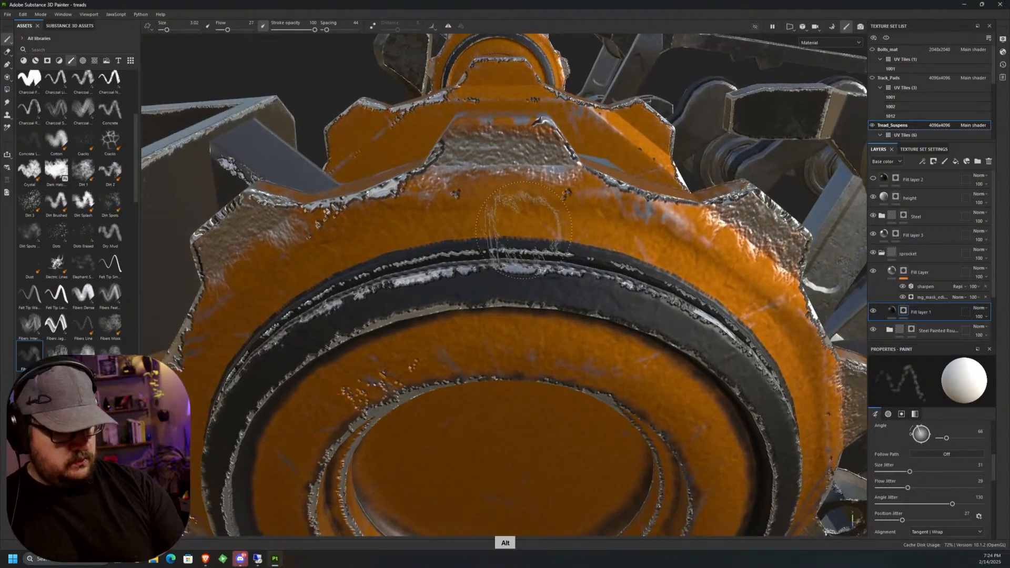
key(ctrl+z)
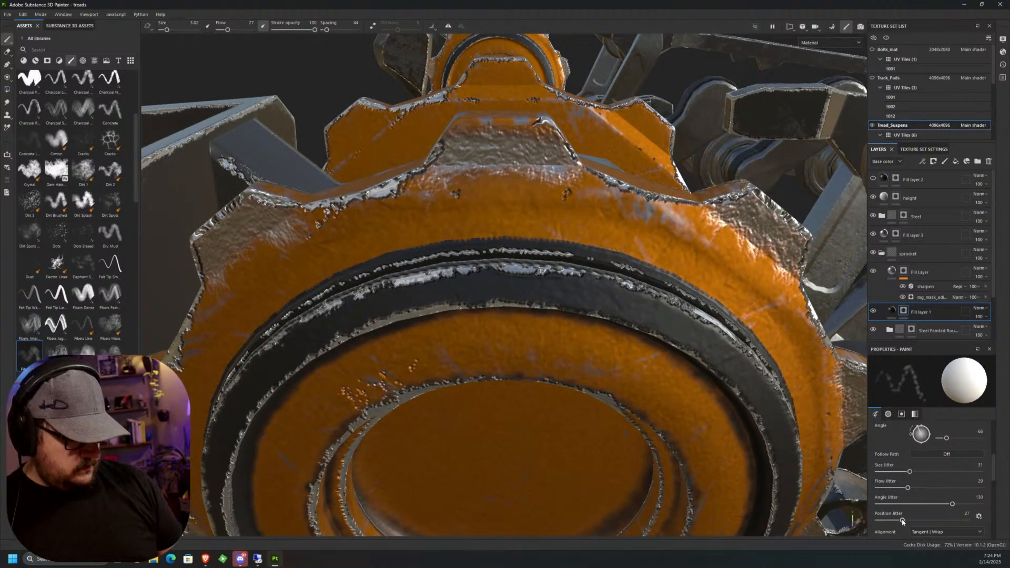
Set the brush position jitter to 0 and the flow to 75, and dab dark grime at the base of the top tooth.
drag(902, 520, 841, 521)
drag(227, 30, 243, 33)
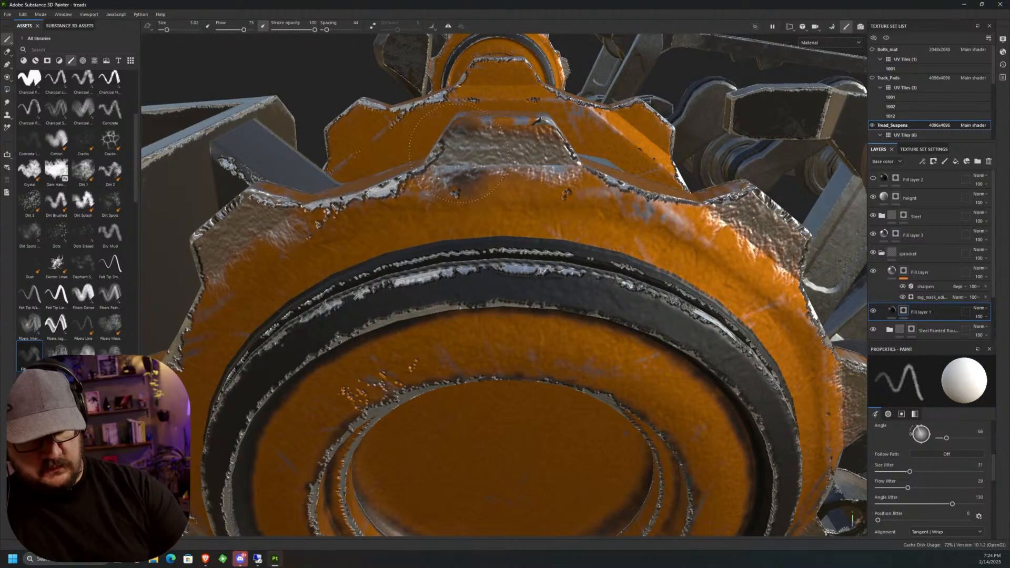
key(alt)
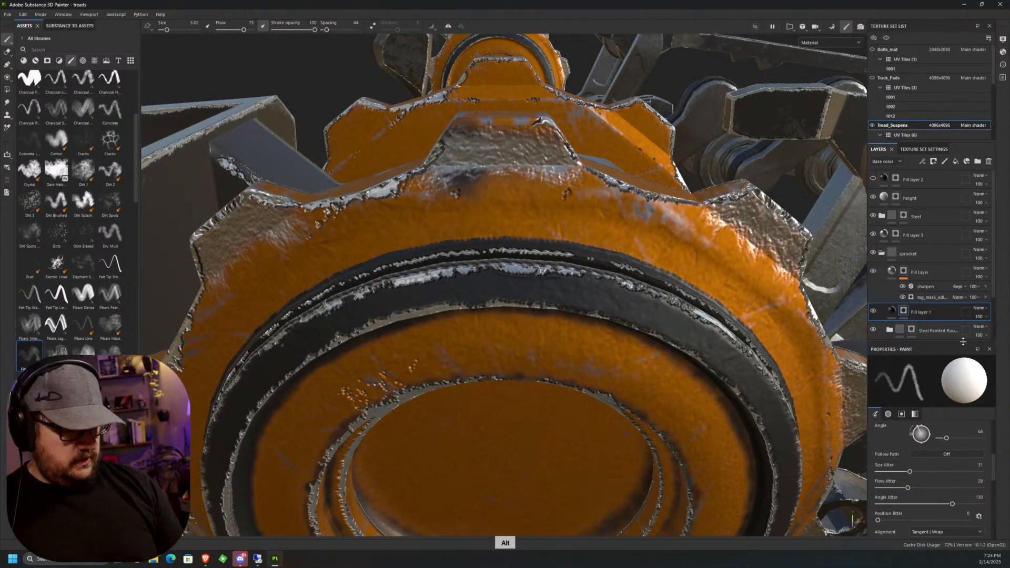
Select the mask of Fill layer 2 and make that layer visible.
click(897, 179)
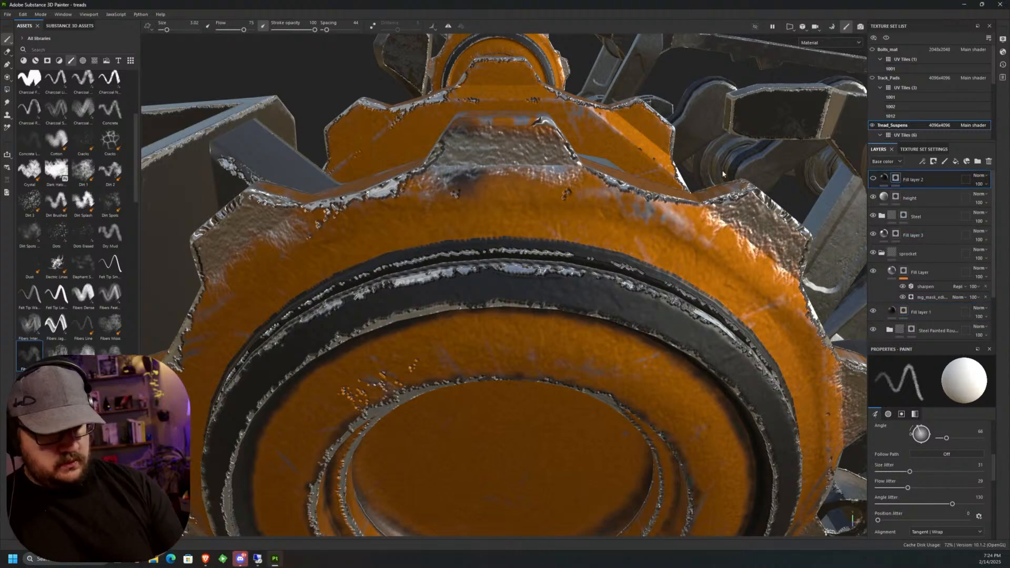
alt+drag(465, 173, 484, 182)
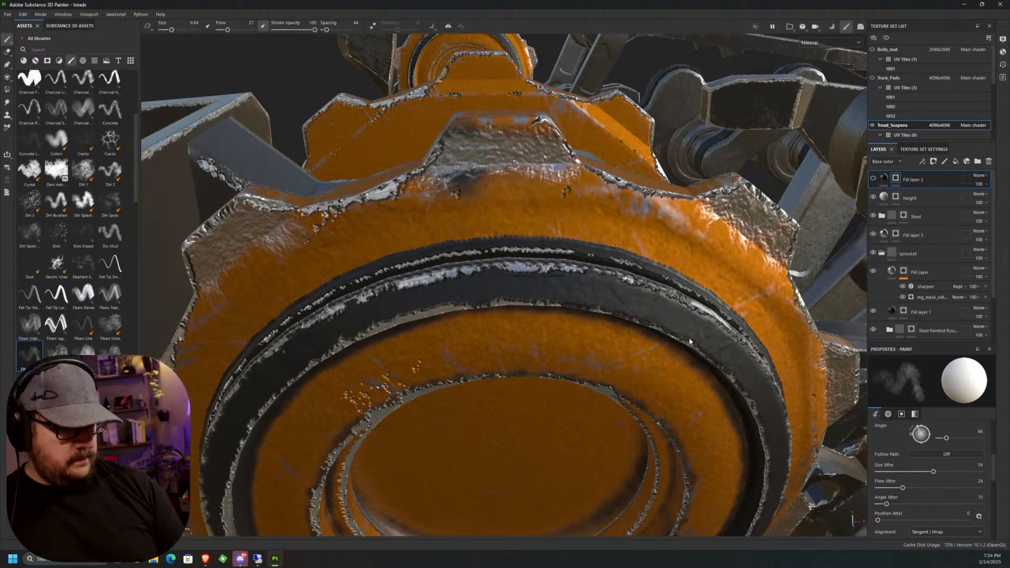
click(873, 179)
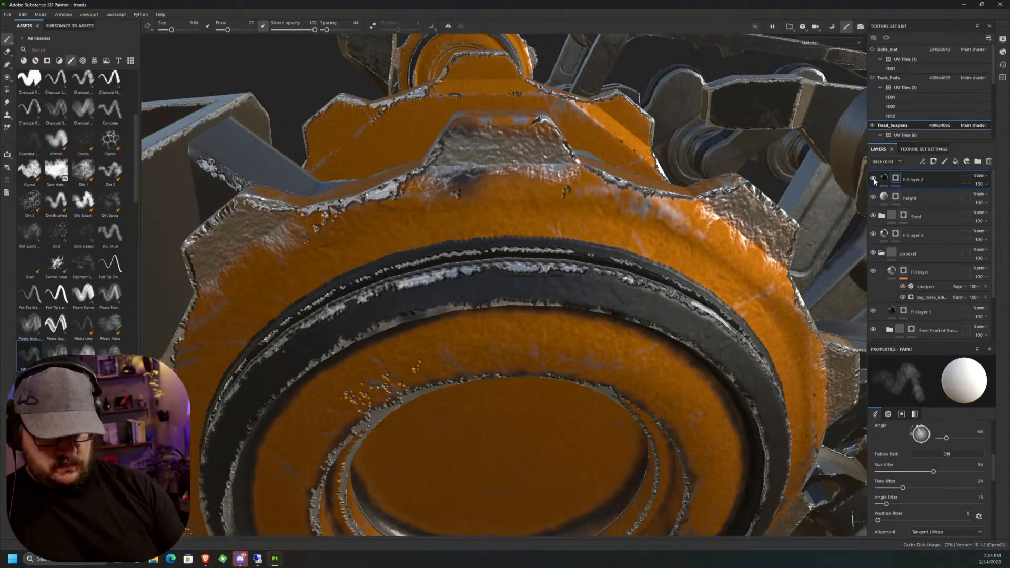
Clear the mask of Fill layer 2 with the whole sprocket face in view.
alt+drag(678, 174, 672, 106)
scroll(593, 376, down, 5)
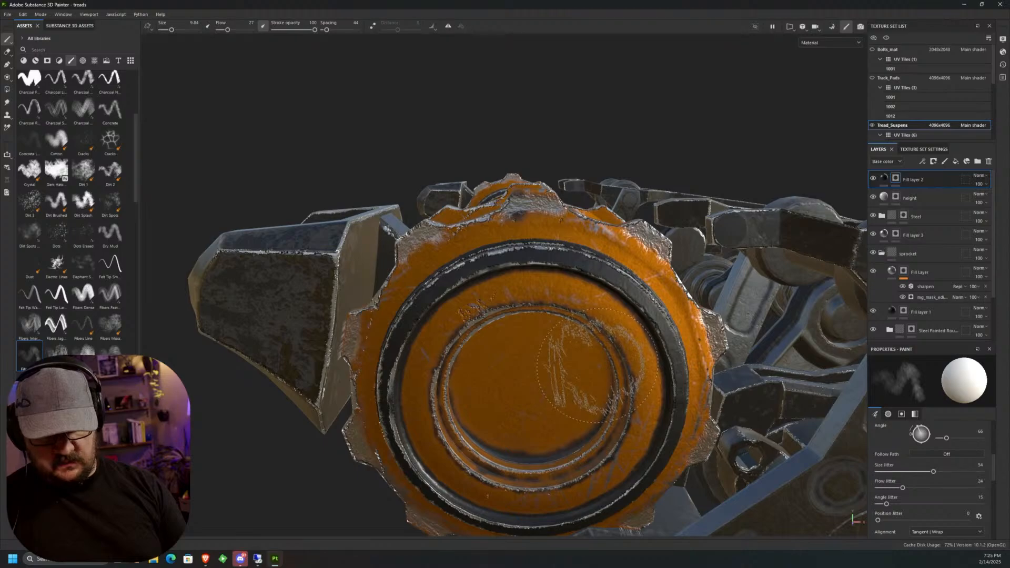
scroll(597, 366, up, 1)
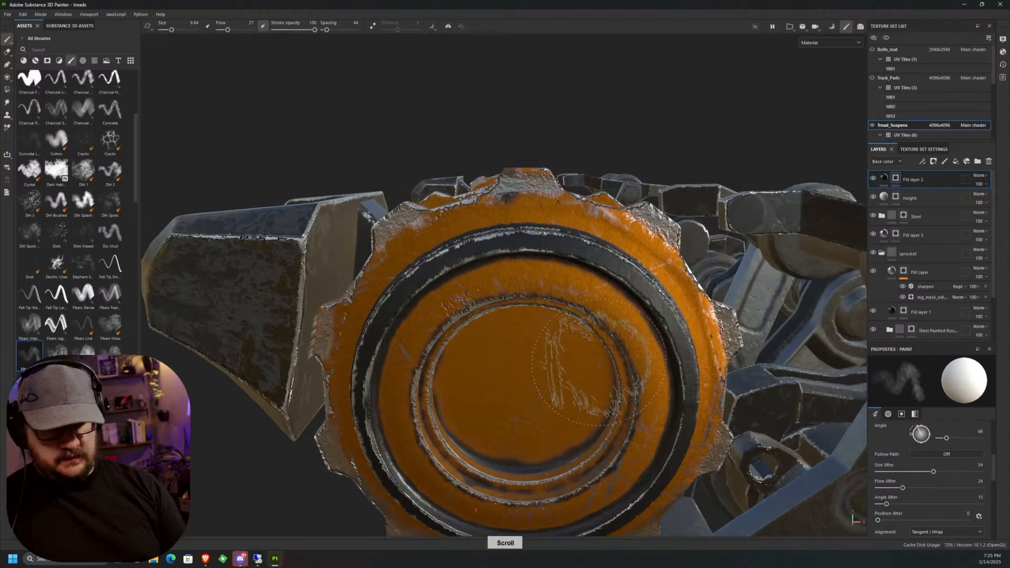
right_click(895, 178)
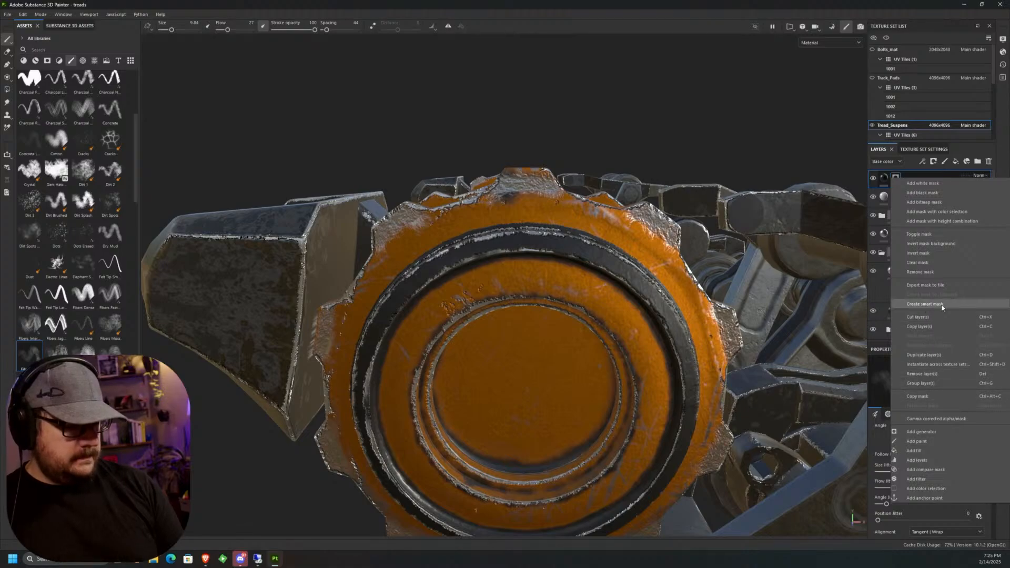
click(919, 263)
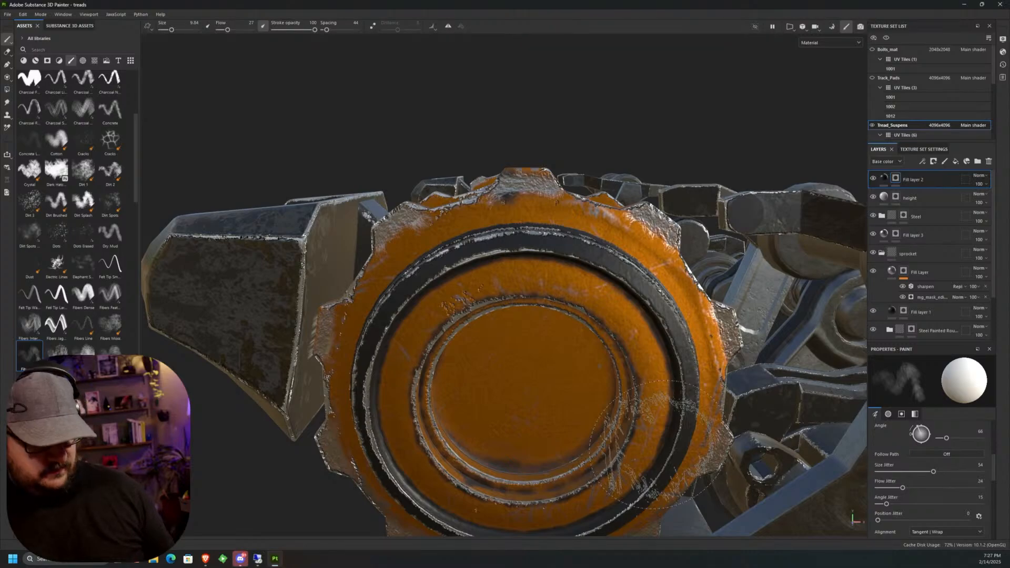
Frame the sprocket's top tooth up close and reduce the brush size to 2.56.
scroll(499, 219, up, 5)
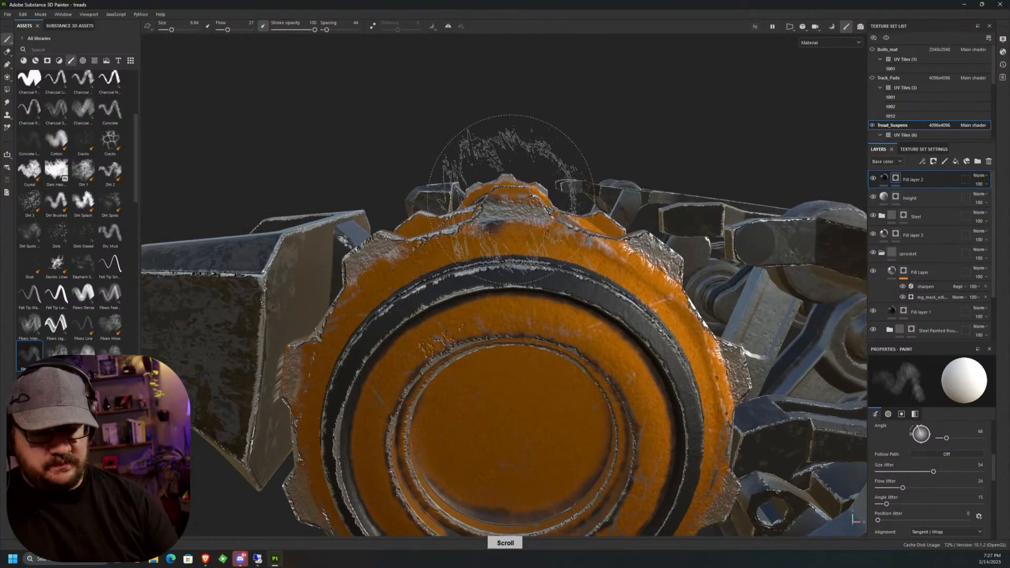
key(bracketleft)
key(bracketleft)
key(bracketleft)
key(bracketleft)
key(bracketleft)
key(bracketleft)
key(bracketleft)
key(bracketleft)
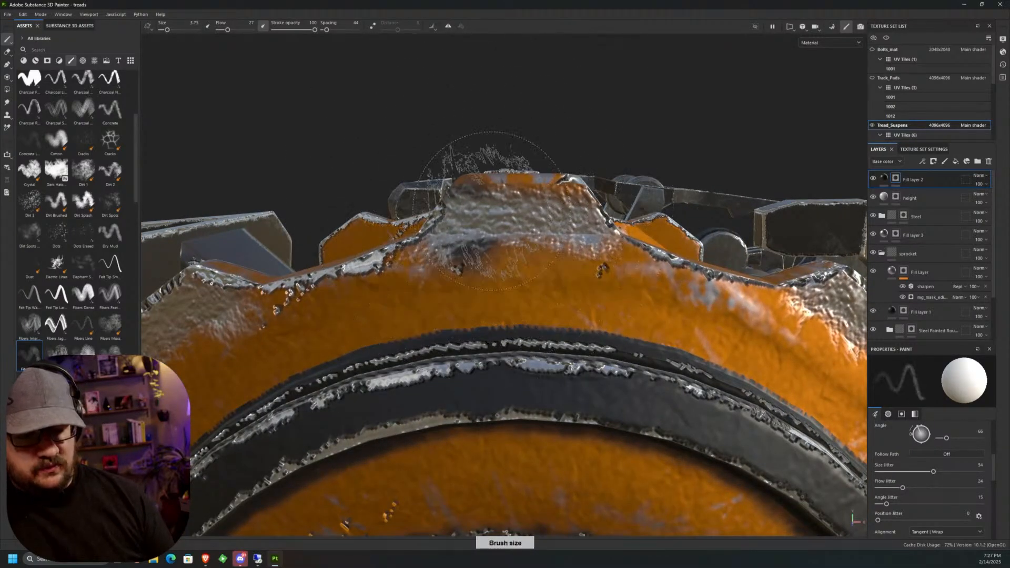
scroll(491, 213, down, 3)
mouse_move(492, 213)
alt+mouse_down()
mouse_move(497, 332)
mouse_move(523, 259)
mouse_move(470, 210)
mouse_move(463, 226)
alt+mouse_up()
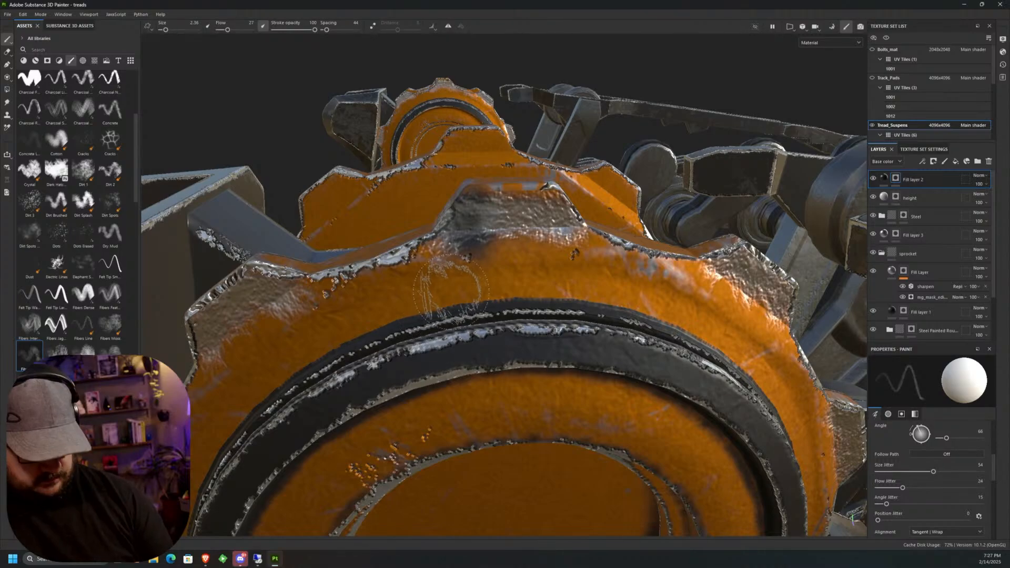
Undo the last stroke, set the brush flow to 63, and try a grime stroke on the top tooth.
key(ctrl+z)
drag(228, 29, 239, 29)
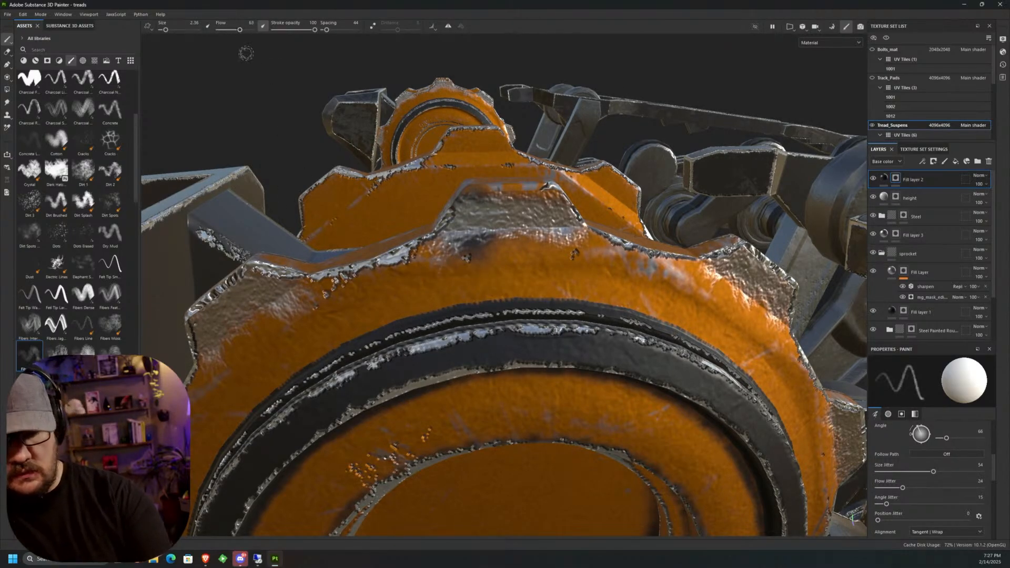
mouse_move(473, 194)
mouse_down()
mouse_move(449, 226)
mouse_move(484, 212)
mouse_move(466, 226)
mouse_move(481, 221)
mouse_up()
key(ctrl+z)
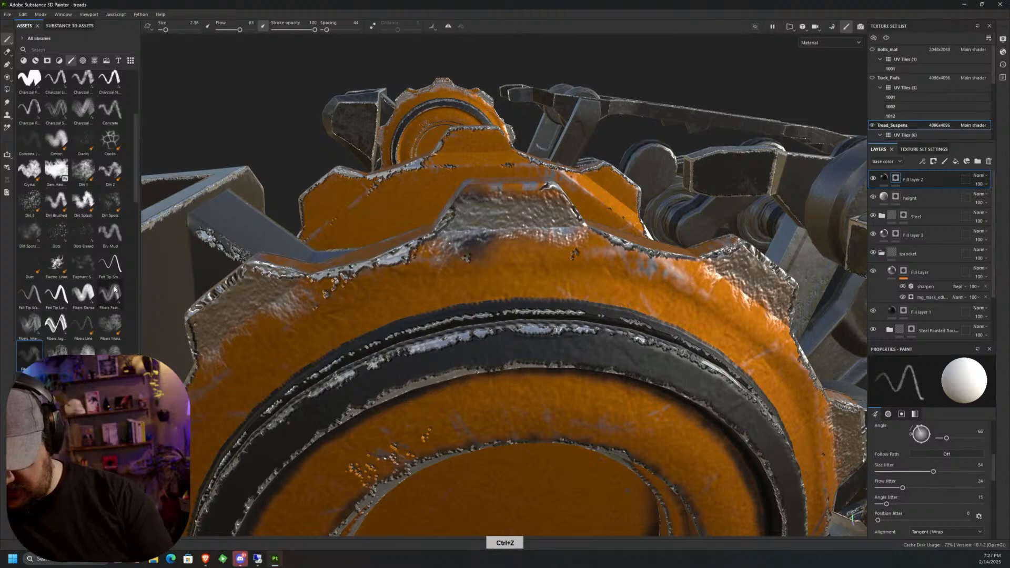
Choose the Fibers Line brush and paint dark grime over the sprocket's top tooth and its upper-left neighbour.
click(84, 325)
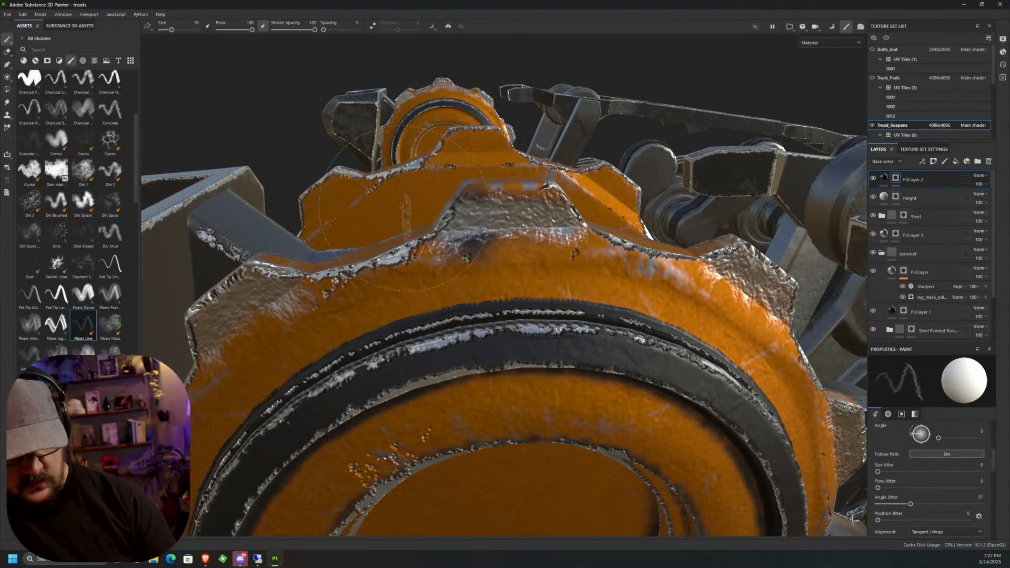
mouse_move(443, 240)
mouse_down()
mouse_move(513, 227)
mouse_move(560, 197)
mouse_move(552, 207)
mouse_move(539, 184)
mouse_move(529, 190)
mouse_move(558, 189)
mouse_move(565, 208)
mouse_move(441, 211)
mouse_move(573, 226)
mouse_up()
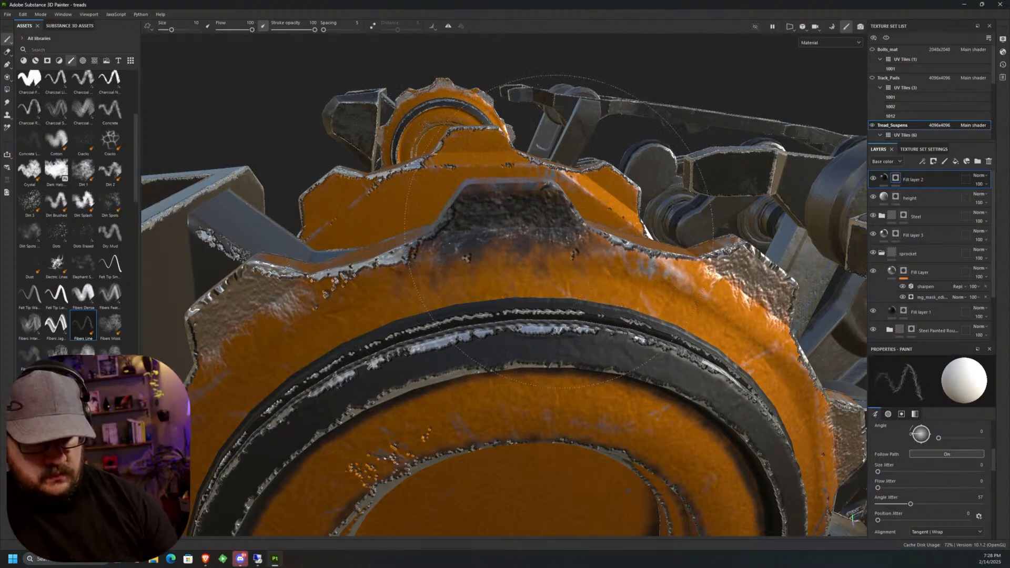
scroll(577, 243, up, 1)
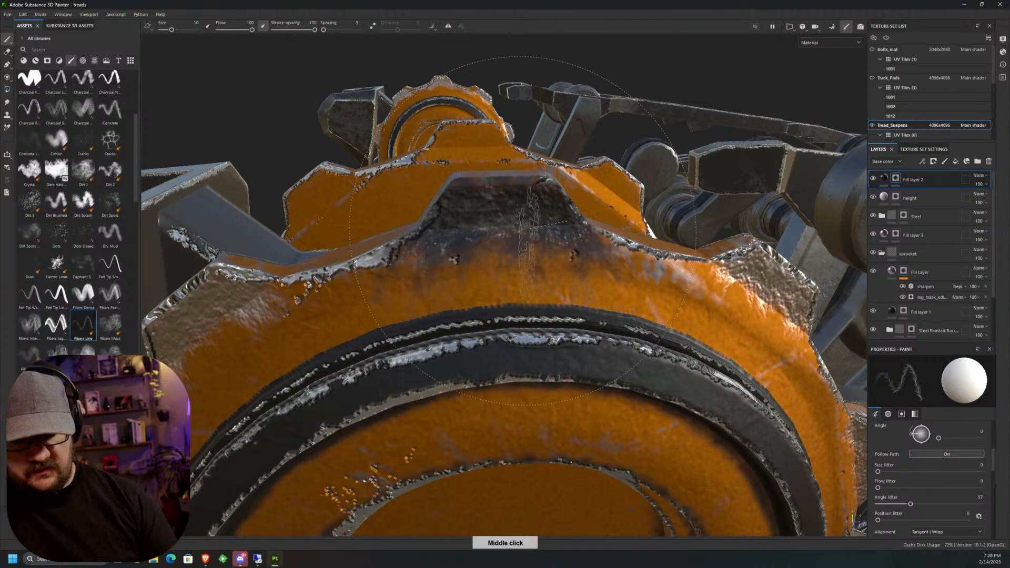
mouse_move(463, 294)
middle_down()
mouse_move(646, 180)
mouse_move(683, 171)
middle_up()
mouse_move(389, 221)
alt+mouse_down()
mouse_move(396, 184)
mouse_move(455, 157)
mouse_move(465, 137)
mouse_move(452, 140)
mouse_move(470, 197)
mouse_move(437, 194)
mouse_move(445, 157)
mouse_move(488, 133)
alt+mouse_up()
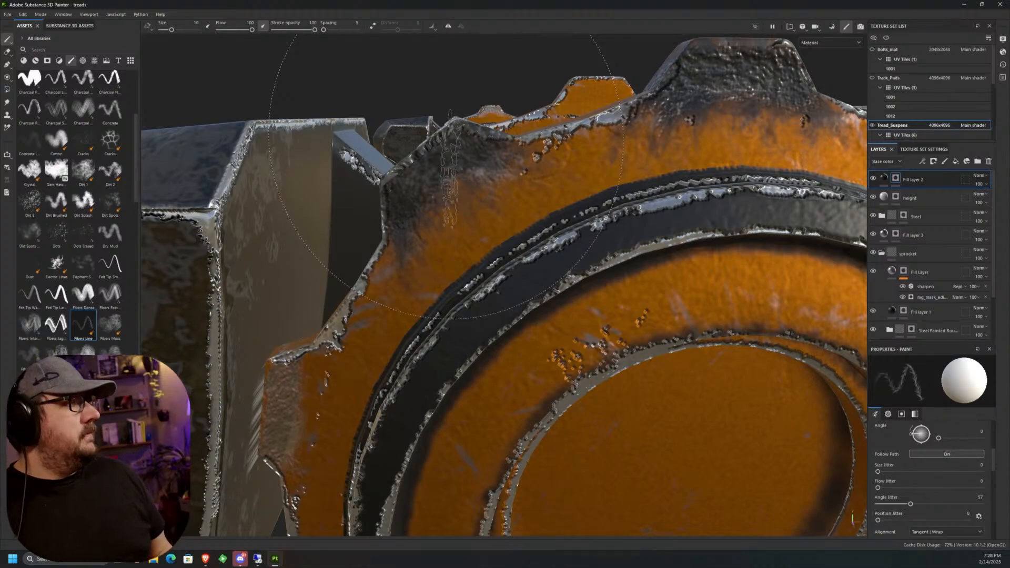
Show the Bolts_mat and Track_Pads texture sets, examine the assembled treads from several angles, and hide both sets again.
scroll(450, 174, down, 2)
scroll(449, 168, down, 6)
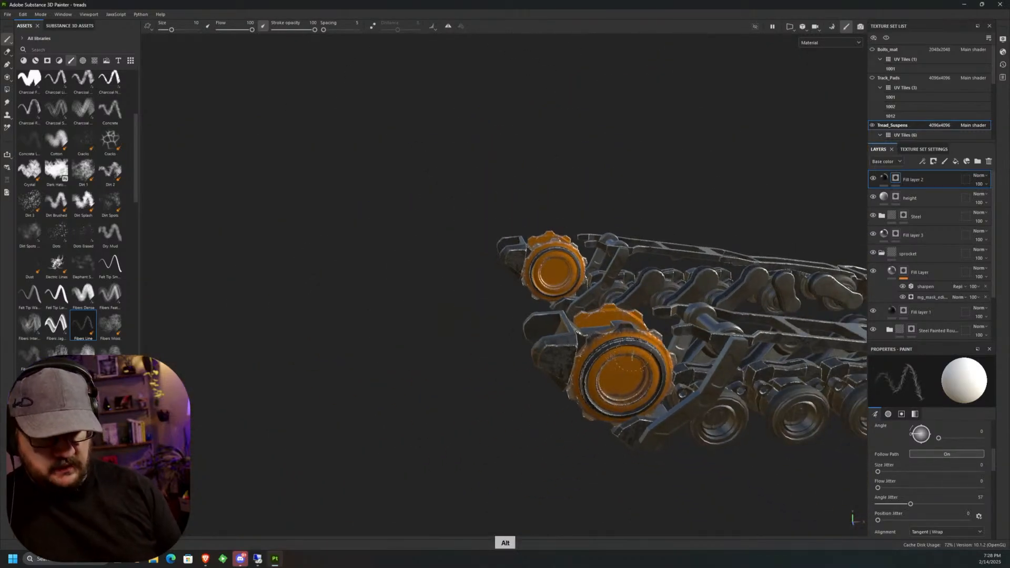
middle_drag(578, 263, 458, 231)
click(872, 77)
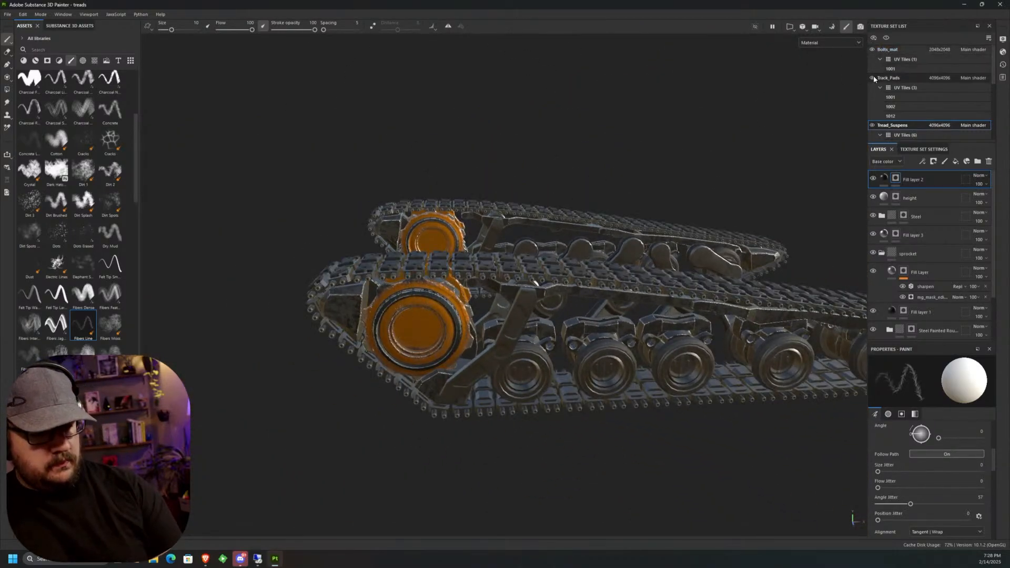
scroll(512, 282, up, 3)
alt+drag(483, 277, 629, 394)
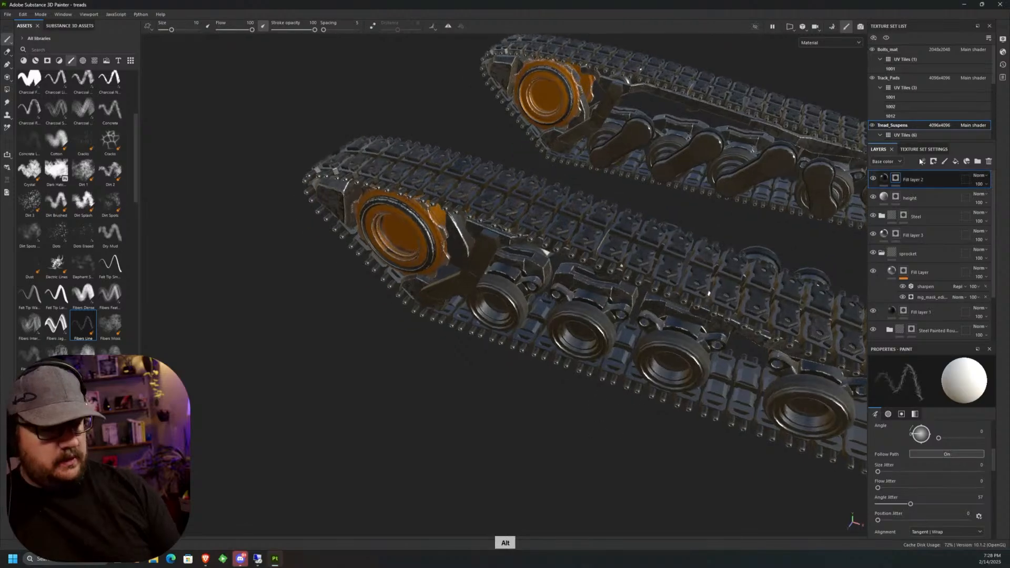
scroll(978, 89, down, 5)
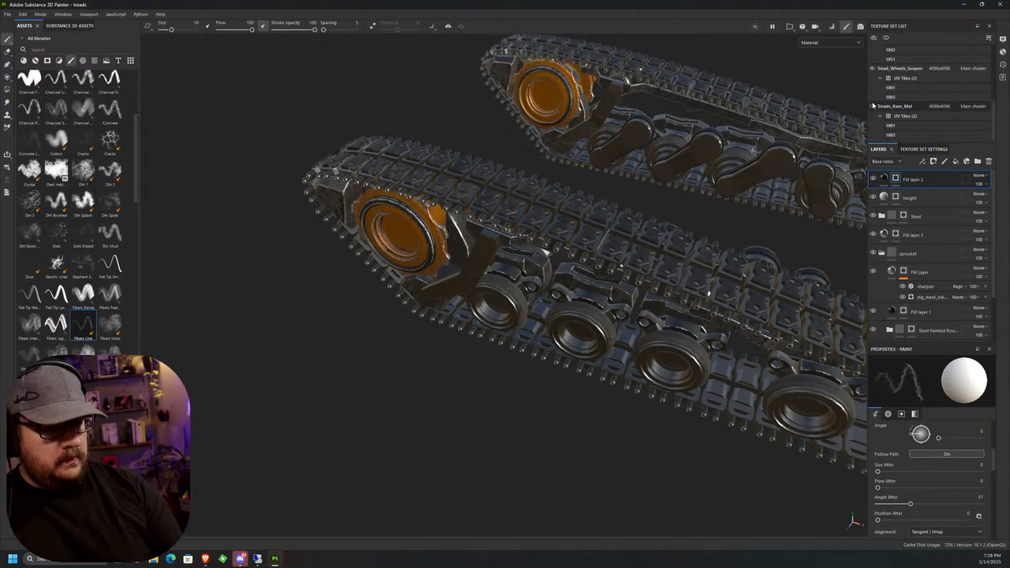
mouse_move(708, 294)
alt+mouse_down()
mouse_move(523, 449)
mouse_move(581, 256)
mouse_move(657, 342)
mouse_move(751, 383)
mouse_move(684, 365)
mouse_move(518, 426)
alt+mouse_up()
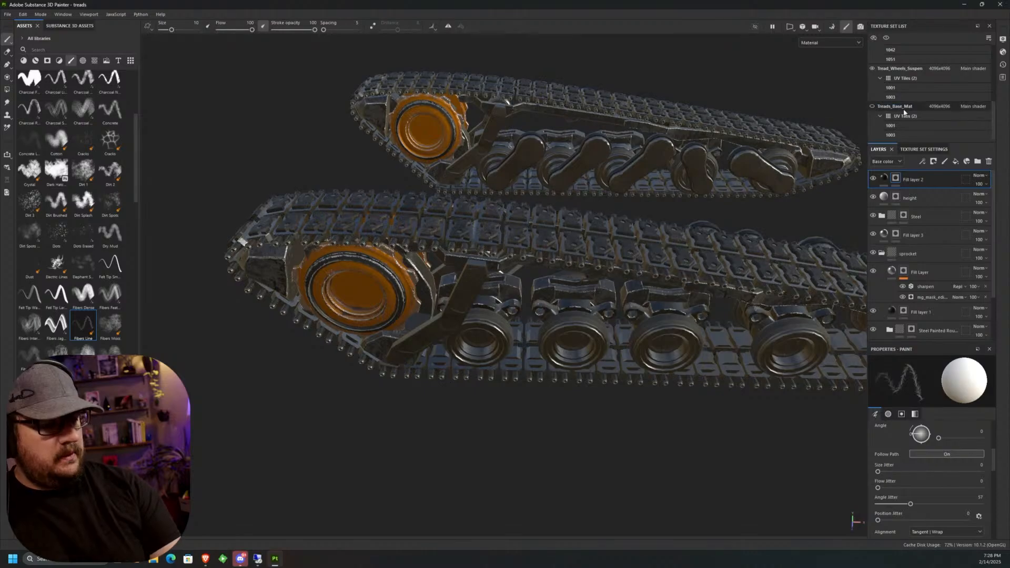
scroll(931, 89, up, 5)
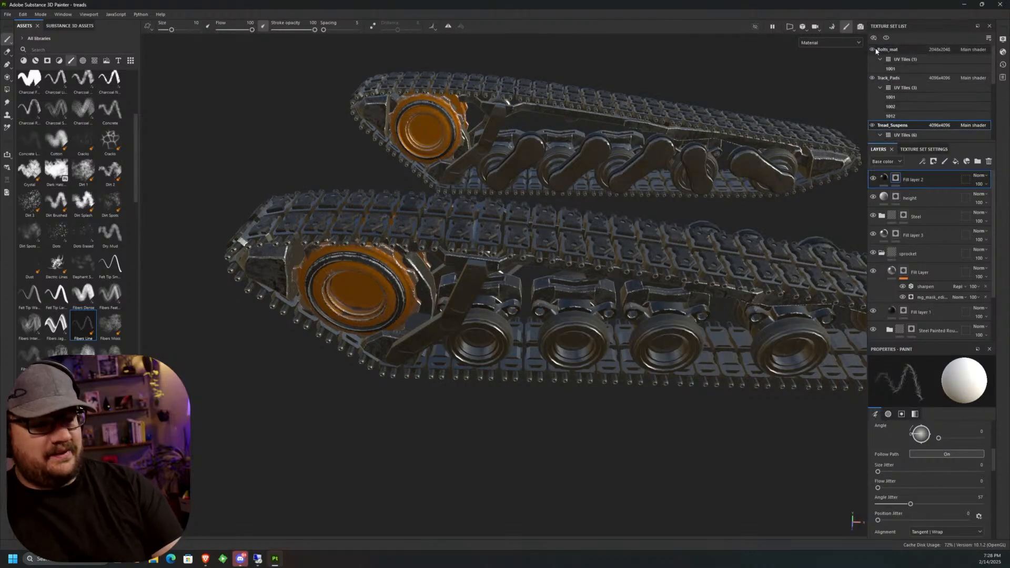
click(872, 50)
click(871, 77)
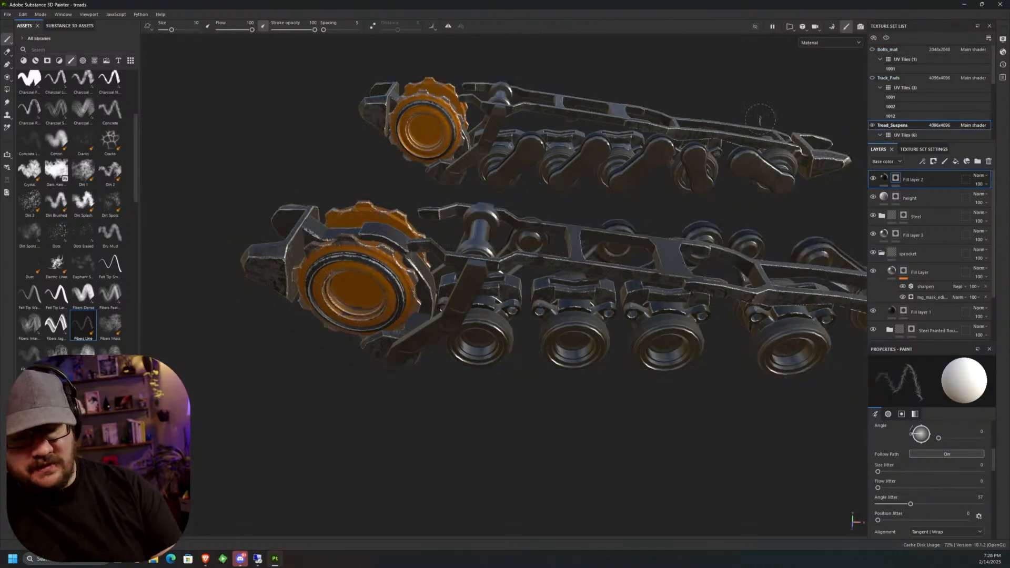
Paint dark grime over the two upper-right teeth of the sprocket and the orange rim at their bases.
scroll(371, 286, up, 8)
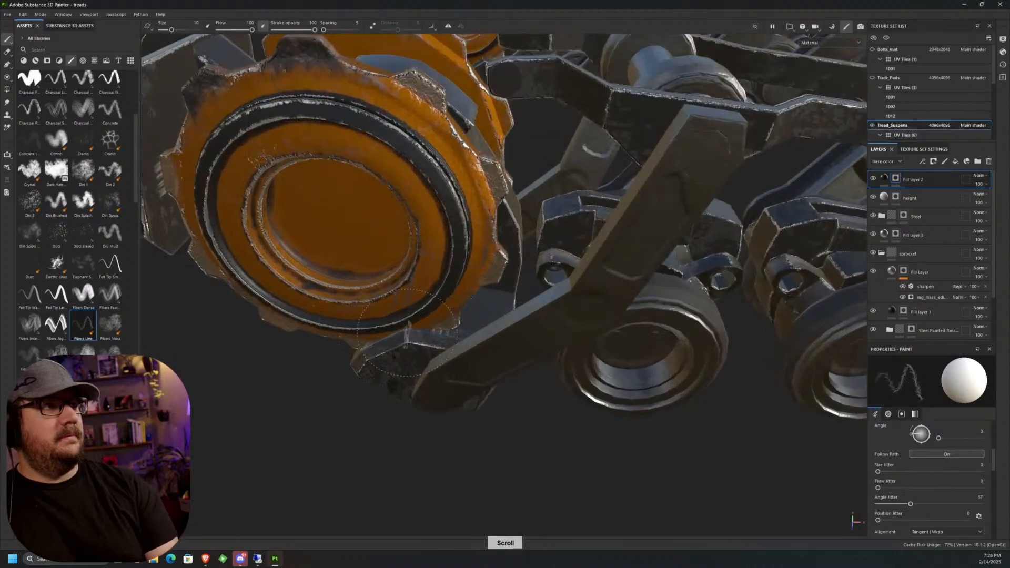
alt+drag(421, 363, 473, 321)
scroll(518, 151, up, 4)
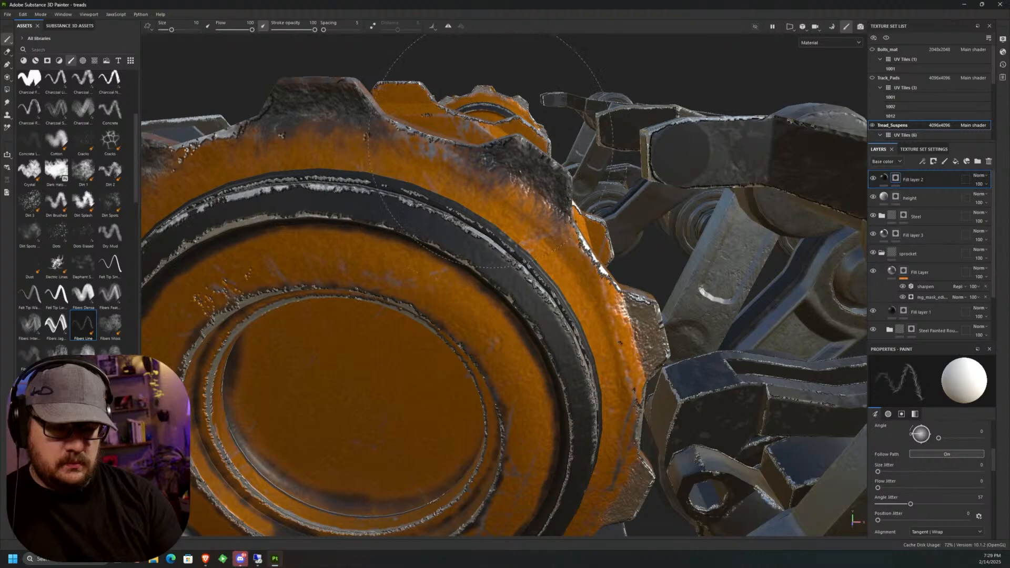
middle_click(549, 226)
alt+drag(549, 227, 587, 226)
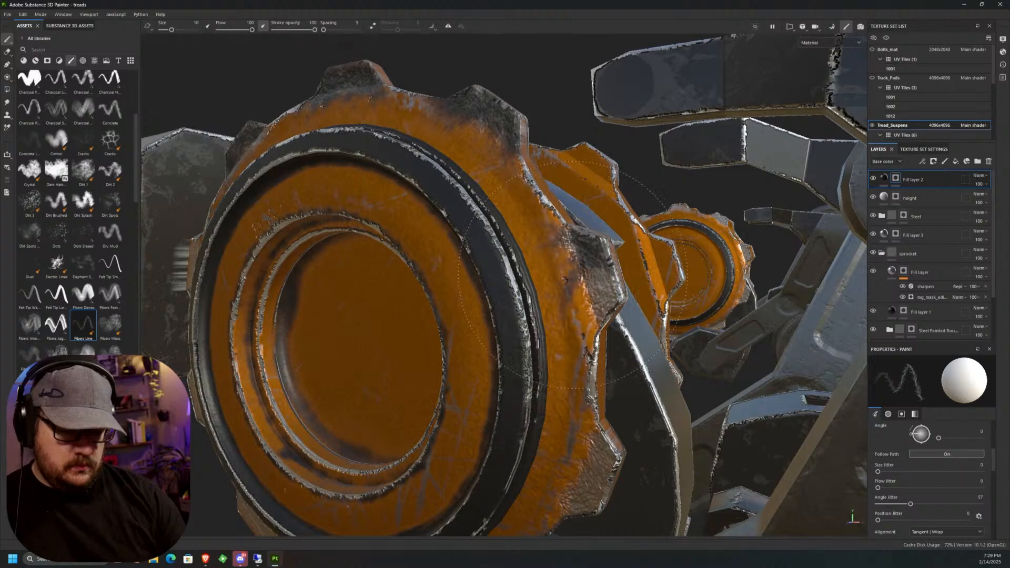
mouse_move(579, 317)
mouse_down()
mouse_move(597, 289)
mouse_move(588, 325)
mouse_move(610, 303)
mouse_move(614, 272)
mouse_move(597, 336)
mouse_up()
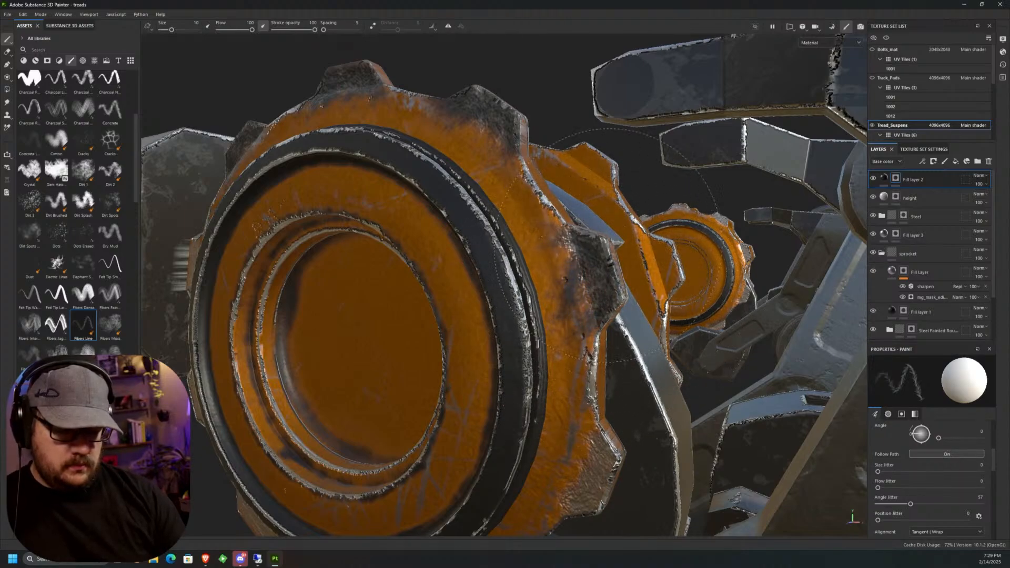
Paint dark grime over the two lower-right teeth of the sprocket, down to the one beside the suspension arm.
middle_click(585, 235)
mouse_move(586, 235)
alt+mouse_down()
mouse_move(616, 202)
mouse_move(681, 186)
mouse_move(581, 220)
mouse_move(567, 206)
alt+mouse_up()
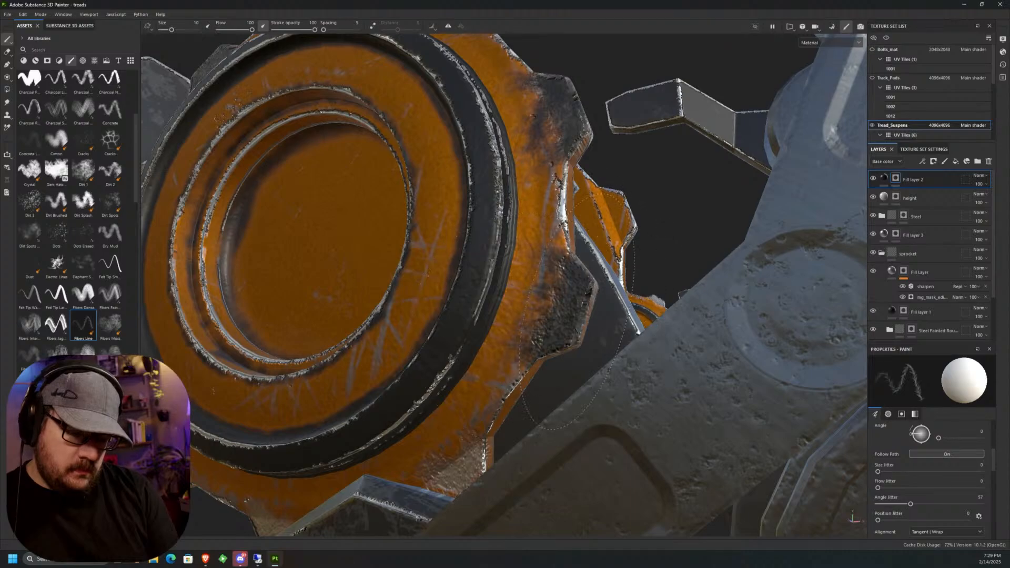
alt+middle_drag(570, 319, 604, 247)
alt+drag(605, 248, 549, 335)
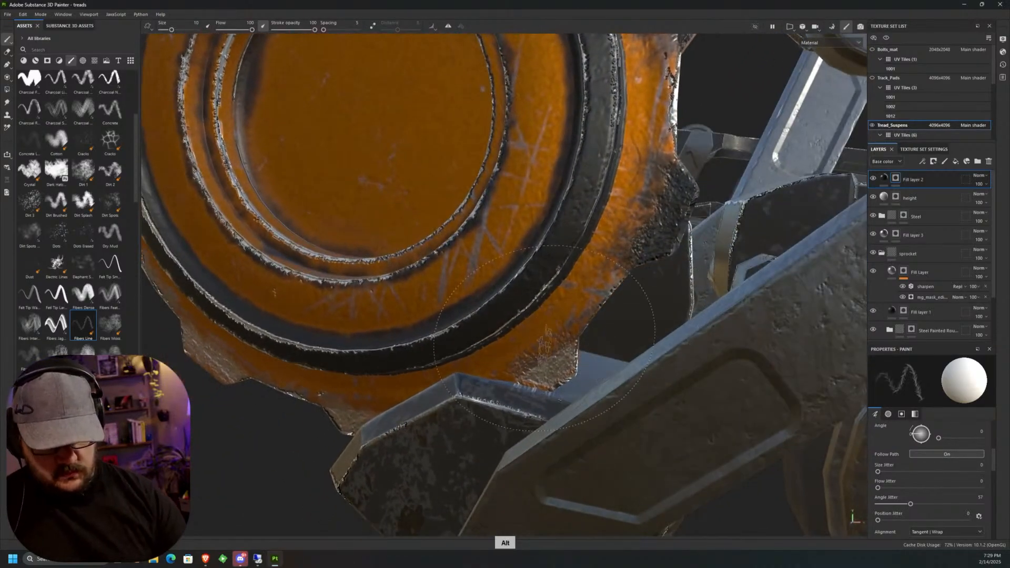
alt+right_drag(549, 333, 573, 388)
mouse_move(573, 363)
mouse_down()
mouse_move(558, 368)
mouse_move(573, 363)
mouse_move(583, 336)
mouse_move(621, 347)
mouse_move(600, 360)
mouse_up()
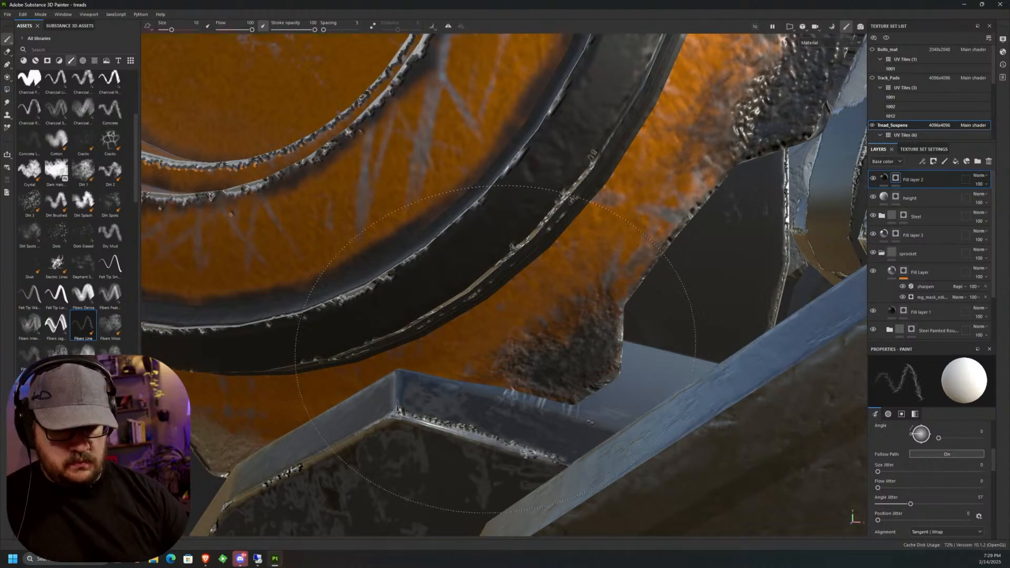
Continue the dark grime over the sprocket's bottom tooth and the adjacent lower-left tooth.
mouse_move(558, 368)
middle_down()
mouse_move(606, 276)
mouse_move(751, 207)
middle_up()
alt+drag(499, 293, 483, 254)
mouse_move(452, 306)
mouse_down()
mouse_move(474, 266)
mouse_move(476, 308)
mouse_move(488, 310)
mouse_move(452, 280)
mouse_up()
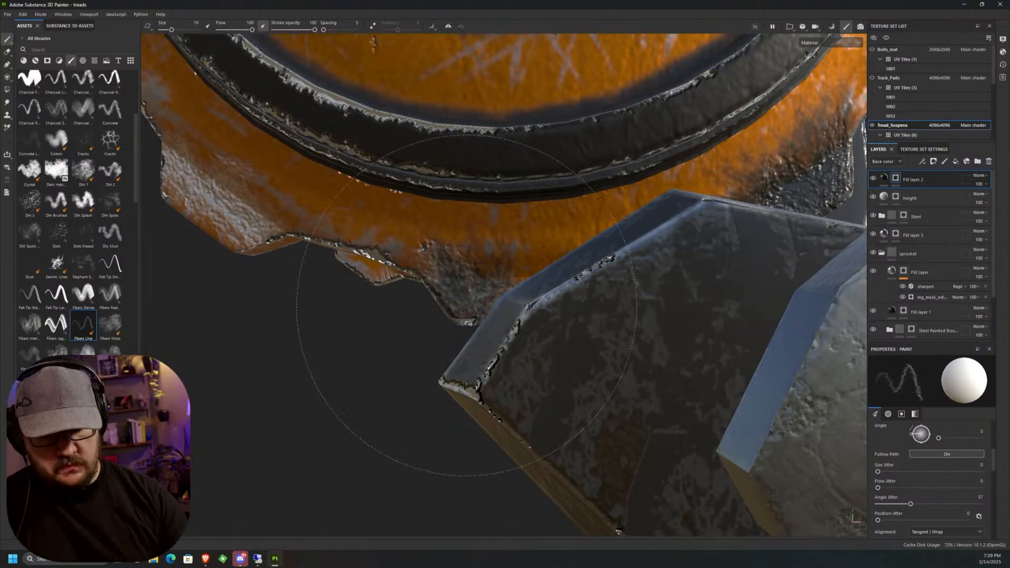
mouse_move(528, 303)
middle_down()
mouse_move(567, 295)
mouse_move(805, 327)
middle_up()
mouse_move(433, 192)
mouse_down()
mouse_move(487, 257)
mouse_move(540, 256)
mouse_move(502, 266)
mouse_move(471, 172)
mouse_move(438, 183)
mouse_move(479, 225)
mouse_move(465, 228)
mouse_move(542, 232)
mouse_up()
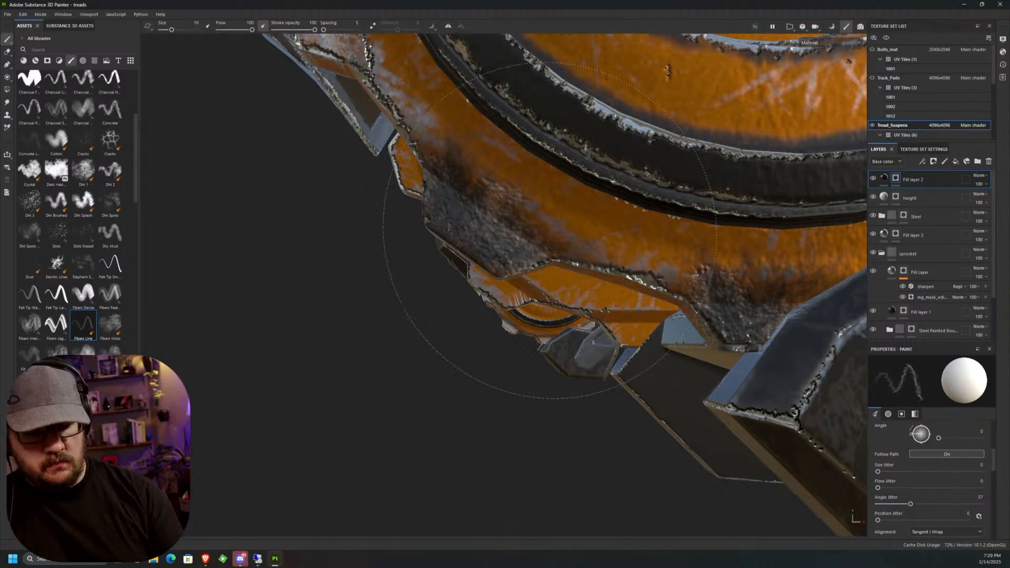
Paint dark grime over the remaining teeth on the sprocket's left side, beside the angular end block.
mouse_move(533, 307)
middle_down()
mouse_move(601, 338)
mouse_move(578, 326)
middle_up()
alt+drag(579, 326, 605, 331)
mouse_move(461, 188)
mouse_down()
mouse_move(450, 187)
mouse_move(473, 187)
mouse_move(470, 221)
mouse_move(490, 274)
mouse_move(475, 230)
mouse_move(517, 249)
mouse_move(462, 244)
mouse_move(476, 179)
mouse_move(492, 180)
mouse_up()
mouse_move(527, 260)
mouse_down()
mouse_move(518, 257)
mouse_move(537, 300)
mouse_move(486, 179)
mouse_up()
middle_drag(490, 206, 492, 368)
mouse_move(492, 315)
alt+mouse_down()
mouse_move(509, 232)
mouse_move(484, 210)
mouse_move(471, 236)
mouse_move(507, 142)
mouse_move(466, 142)
mouse_move(489, 168)
alt+mouse_up()
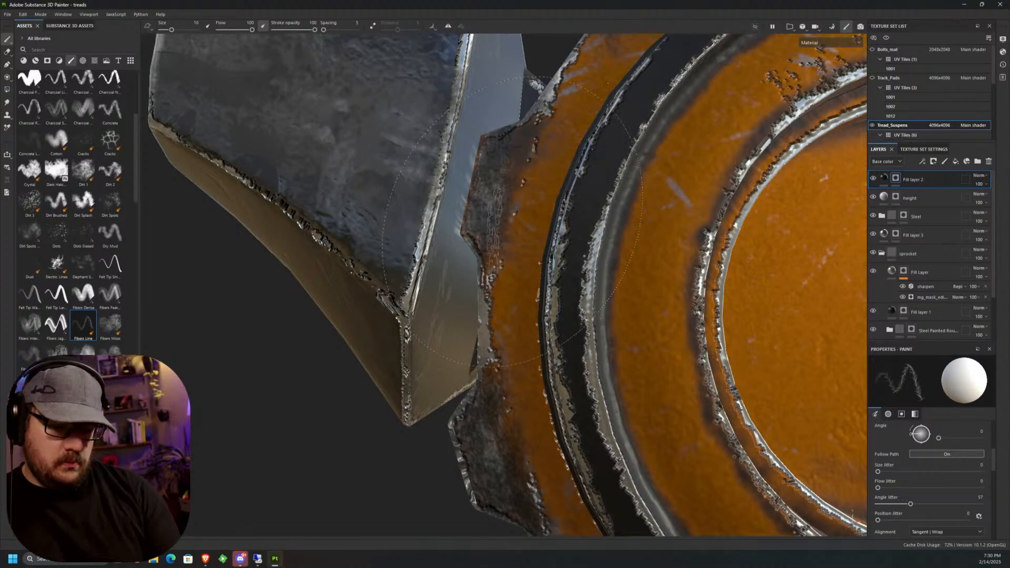
Paint dark grime over the top tooth of the opposite tread's outer sprocket and the rim at its base.
alt+drag(518, 226, 496, 384)
scroll(495, 385, down, 8)
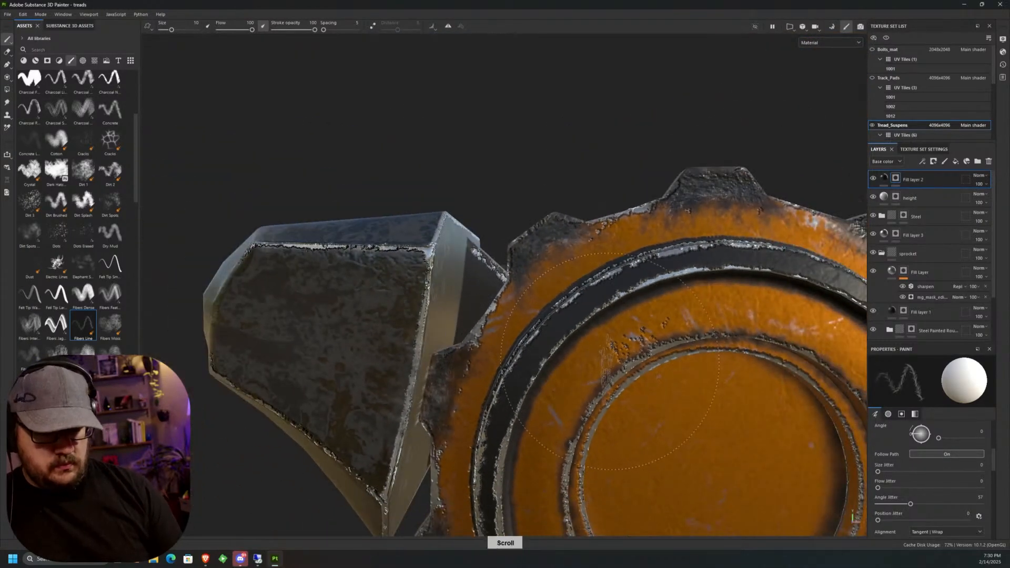
alt+middle_drag(661, 321, 625, 246)
alt+drag(634, 276, 613, 487)
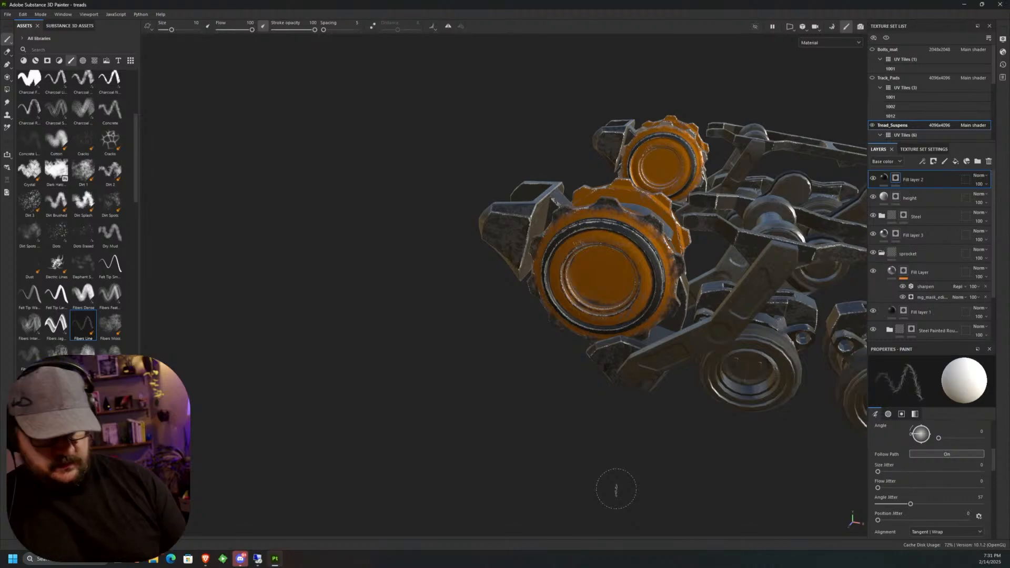
alt+drag(616, 489, 754, 267)
alt+drag(678, 285, 613, 247)
scroll(613, 247, up, 5)
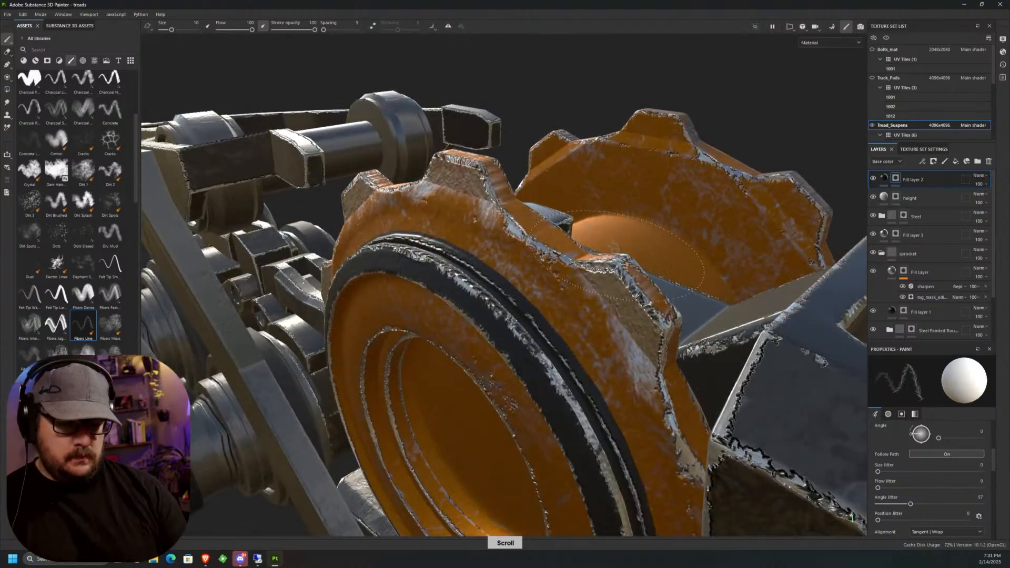
scroll(613, 247, down, 8)
alt+middle_drag(482, 358, 649, 270)
scroll(598, 245, up, 3)
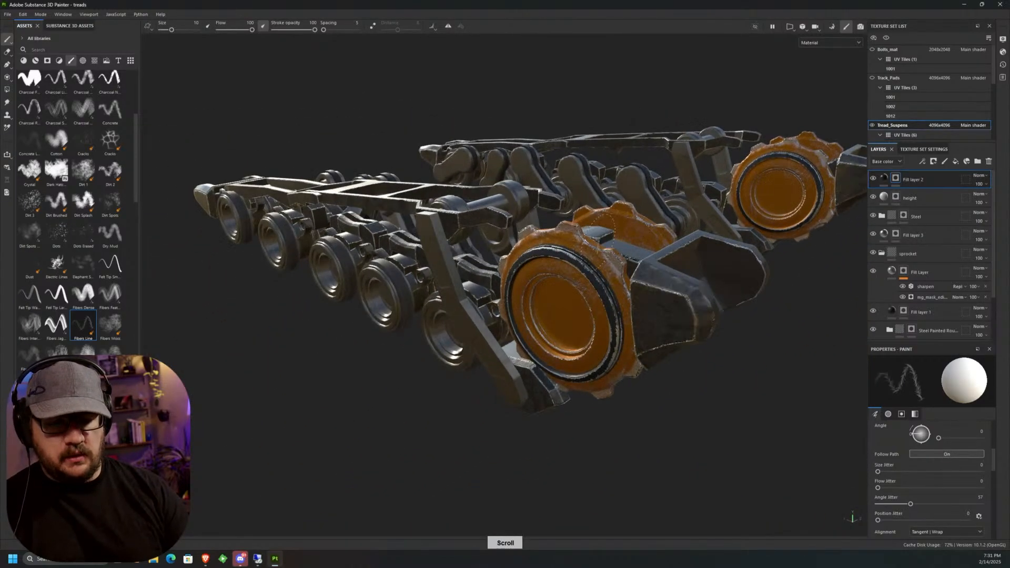
scroll(598, 245, up, 4)
alt+drag(598, 245, 588, 178)
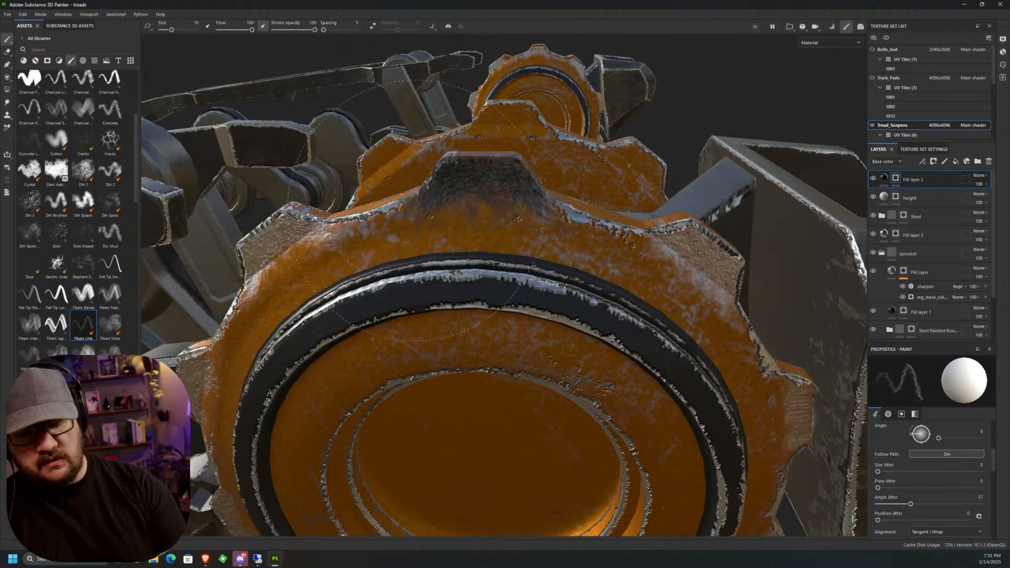
Paint dark grime over the outer sprocket's upper-left tooth and the teeth below it, down towards the suspension arm.
alt+drag(489, 221, 447, 185)
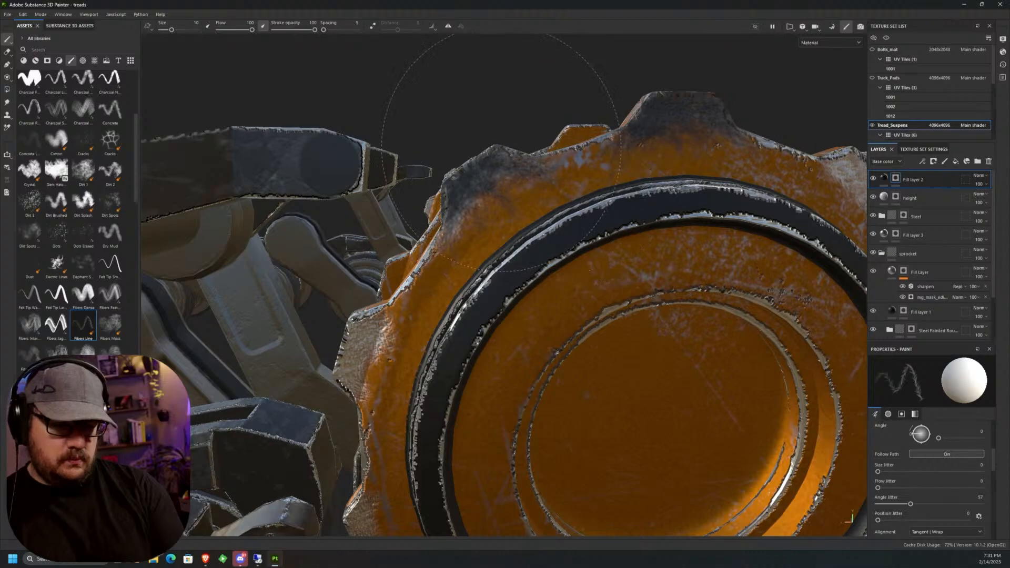
alt+drag(465, 193, 555, 187)
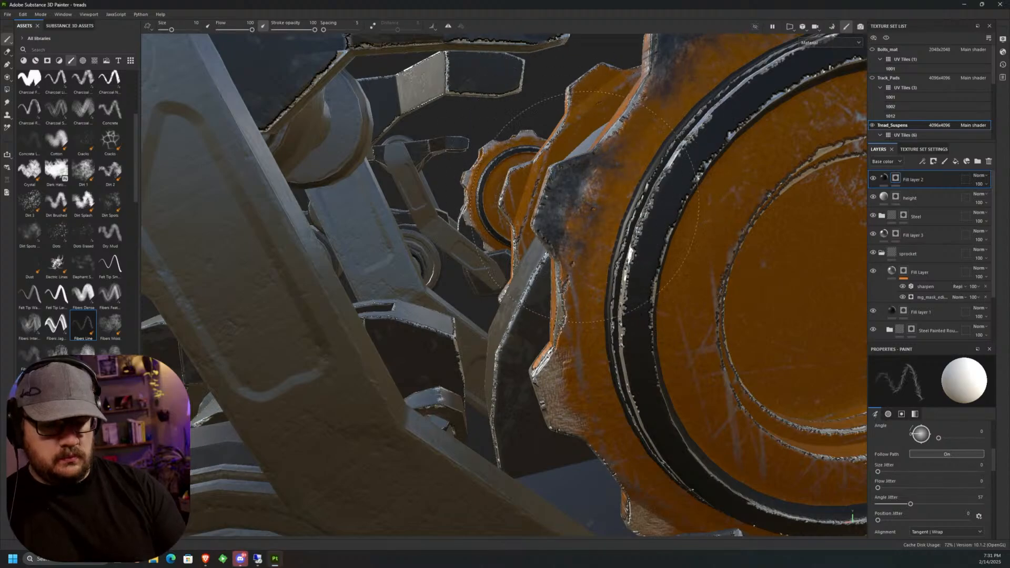
mouse_move(570, 210)
alt+mouse_down()
mouse_move(578, 362)
mouse_move(544, 274)
alt+mouse_up()
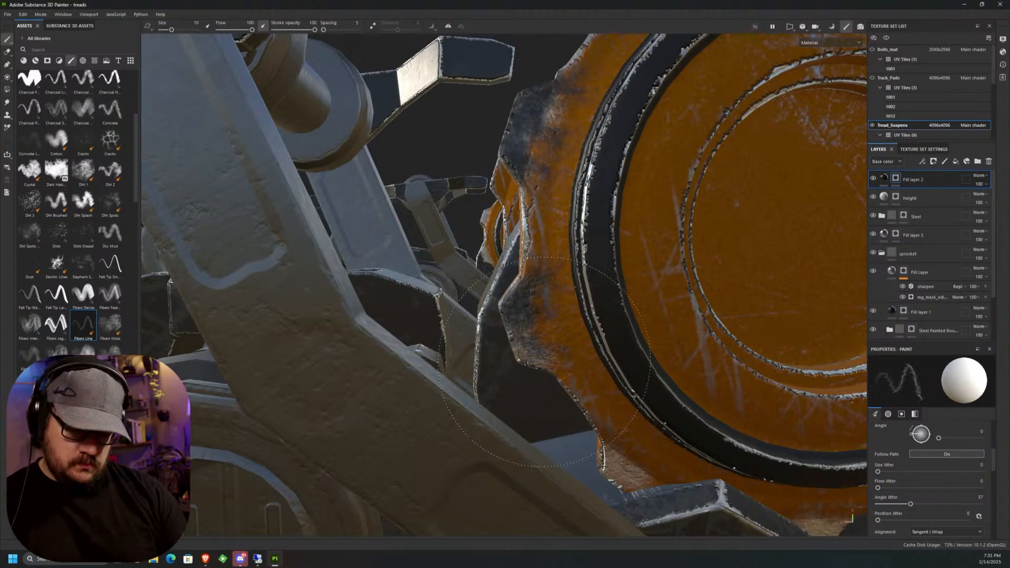
alt+drag(533, 321, 570, 230)
alt+drag(590, 210, 552, 215)
Set Fill layer 2's roughness to about 0.11 and its metallic value to about 0.57.
scroll(552, 215, up, 3)
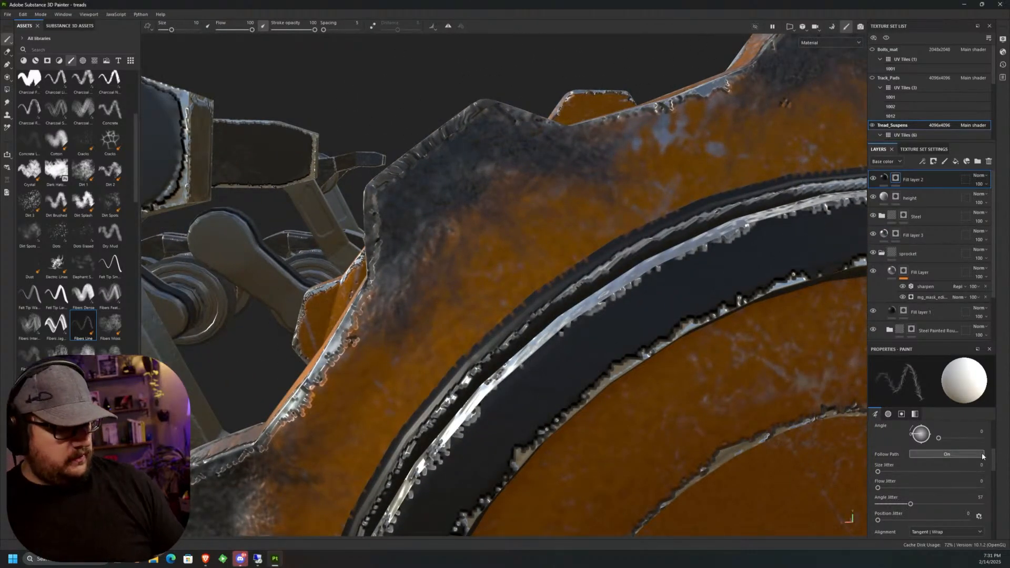
click(884, 178)
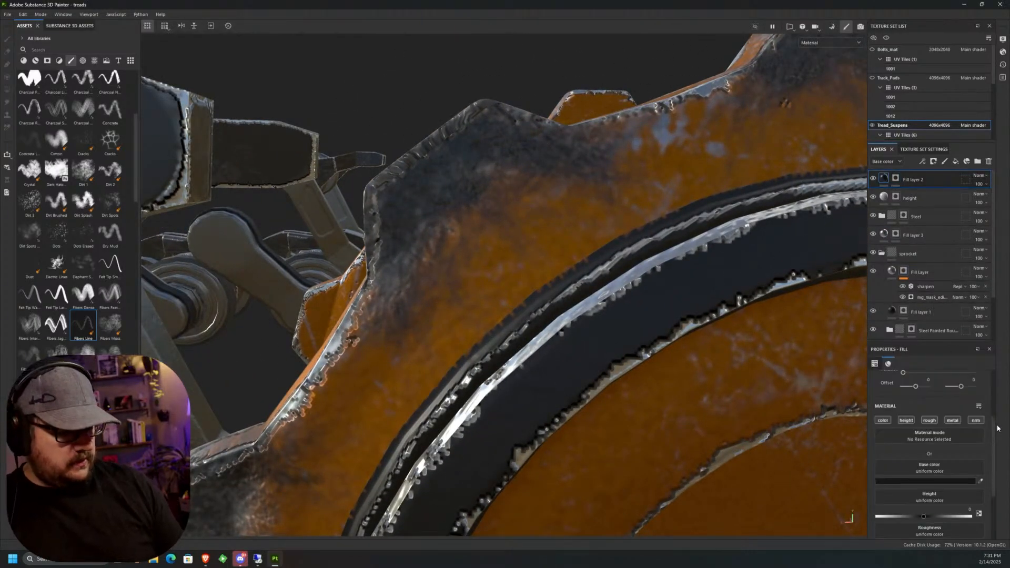
scroll(994, 436, down, 3)
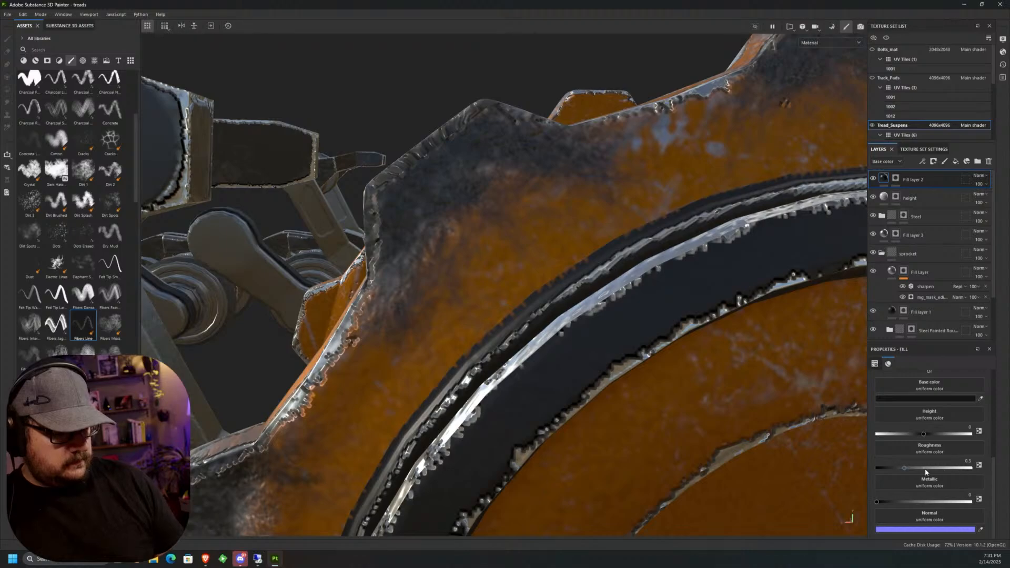
drag(937, 467, 877, 467)
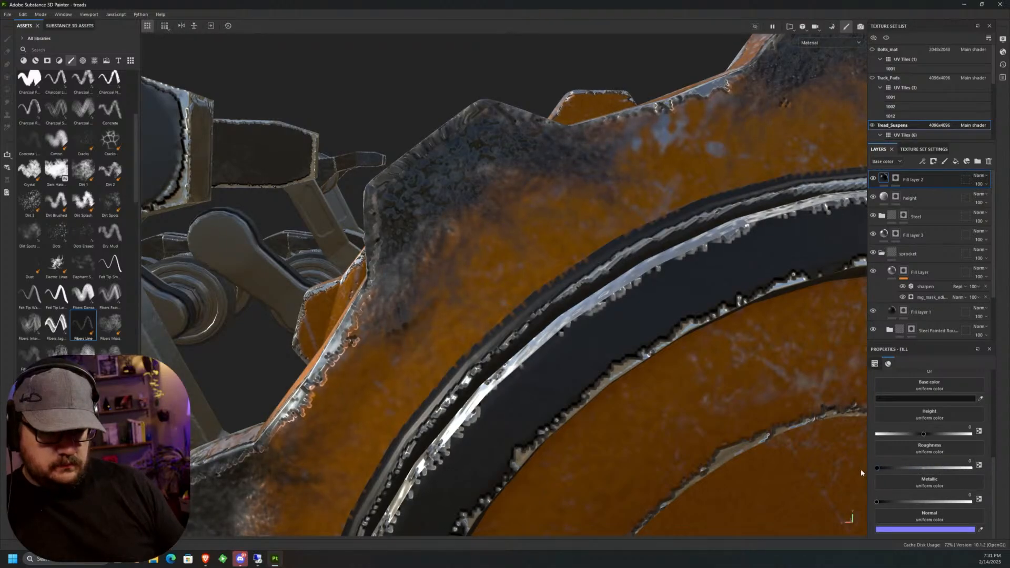
drag(878, 467, 883, 468)
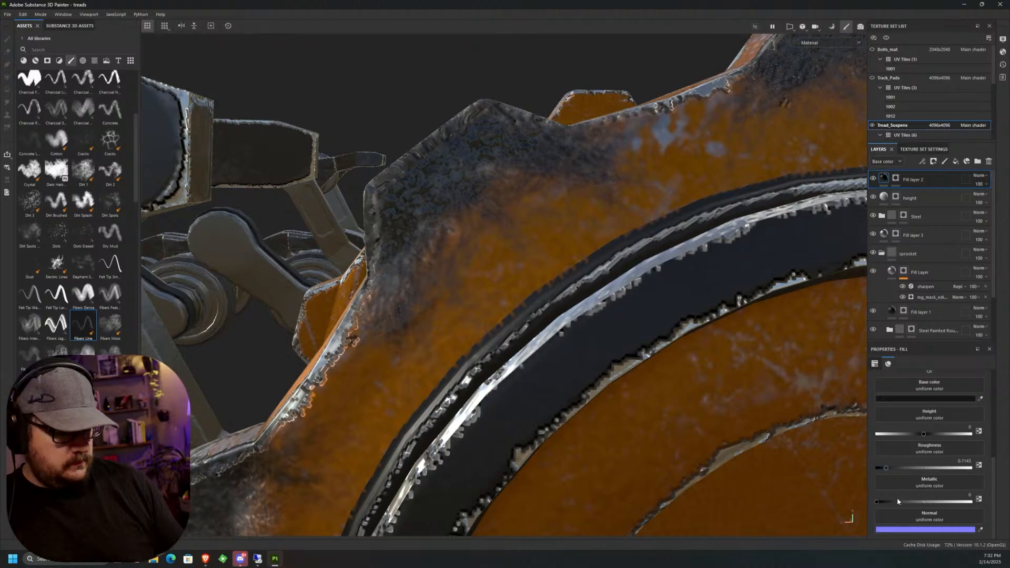
drag(915, 500, 947, 501)
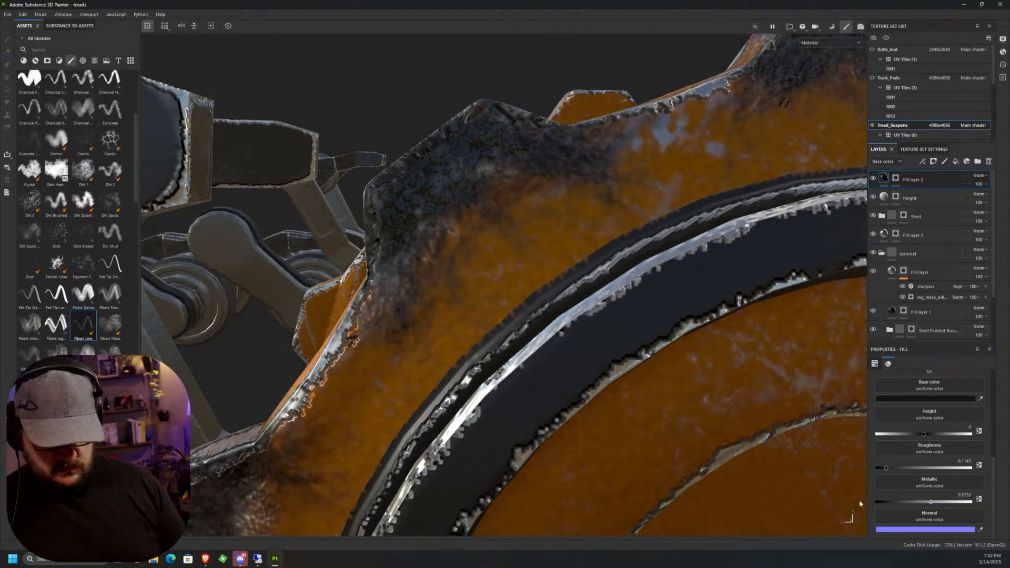
Return to the Fill layer 2 mask and paint dark grime over the sprocket's upper-right tooth and the right-hand tooth beside the end plate.
scroll(581, 366, down, 10)
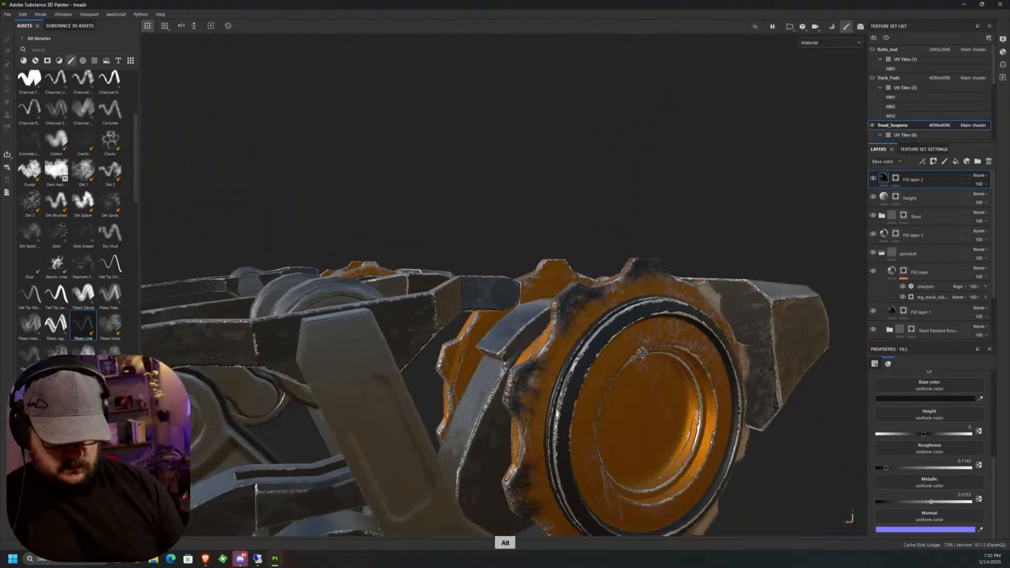
alt+drag(641, 352, 553, 263)
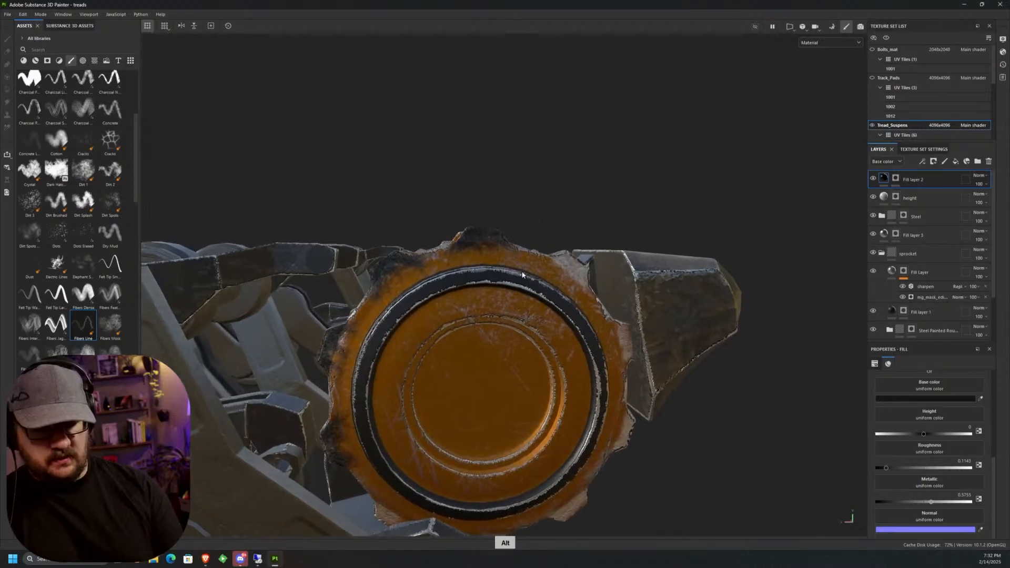
scroll(552, 279, up, 6)
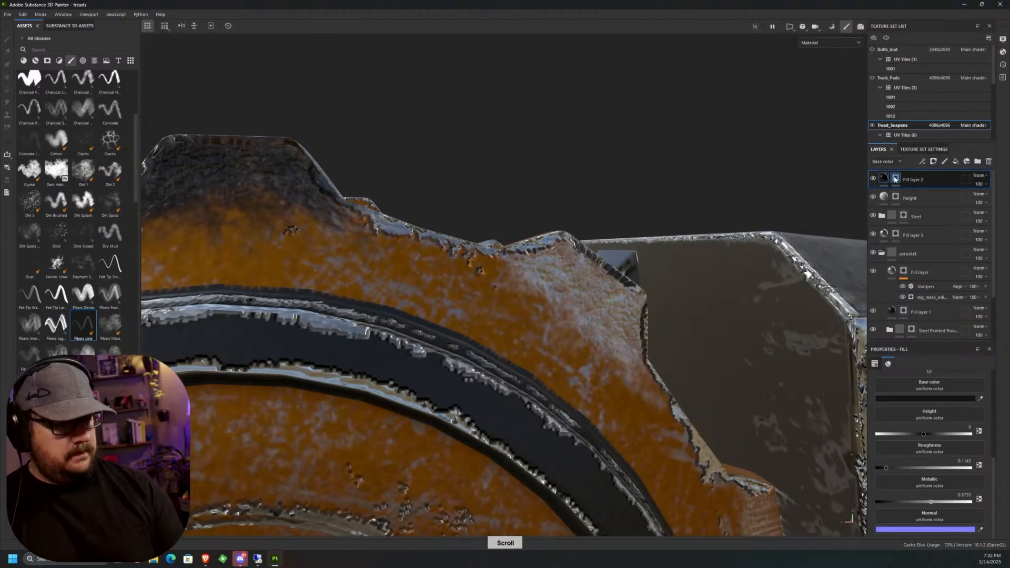
key(1)
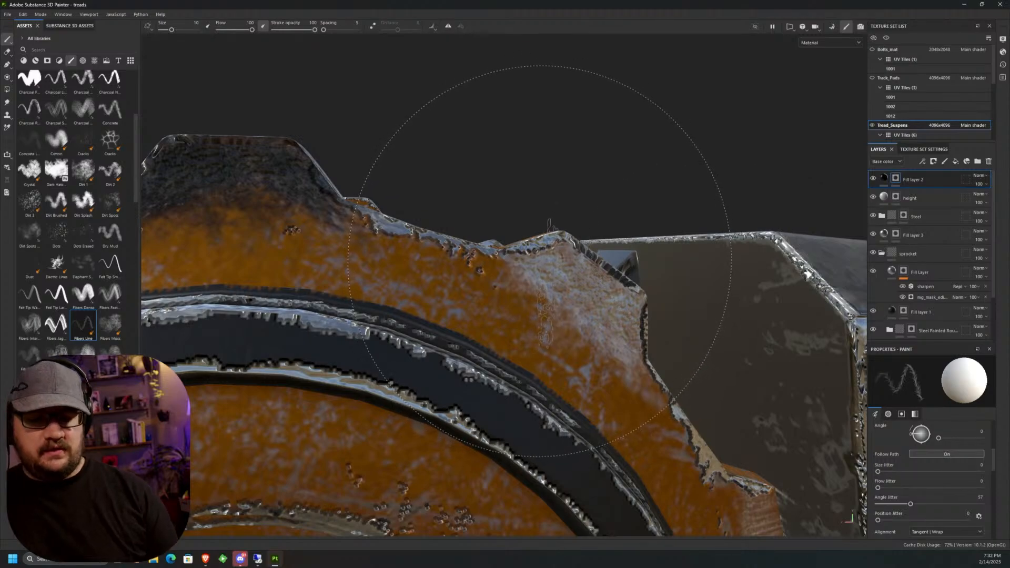
mouse_move(512, 258)
mouse_down()
mouse_move(545, 308)
mouse_move(555, 274)
mouse_move(583, 272)
mouse_move(615, 286)
mouse_move(644, 363)
mouse_up()
middle_drag(579, 304, 447, 152)
mouse_move(605, 316)
alt+mouse_down()
mouse_move(565, 237)
mouse_move(574, 231)
mouse_move(603, 243)
mouse_move(610, 368)
mouse_move(613, 347)
alt+mouse_up()
drag(606, 283, 612, 334)
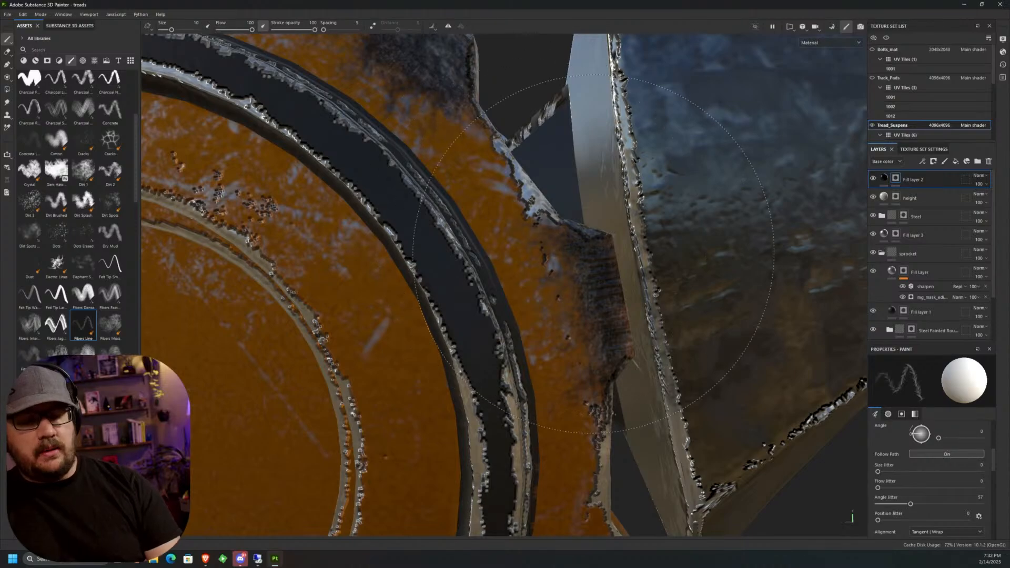
Continue the dark grime over the sprocket's lower-right tooth and the bottom tooth beside the angular end block.
mouse_move(582, 400)
alt+mouse_down()
mouse_move(547, 191)
mouse_move(515, 145)
alt+mouse_up()
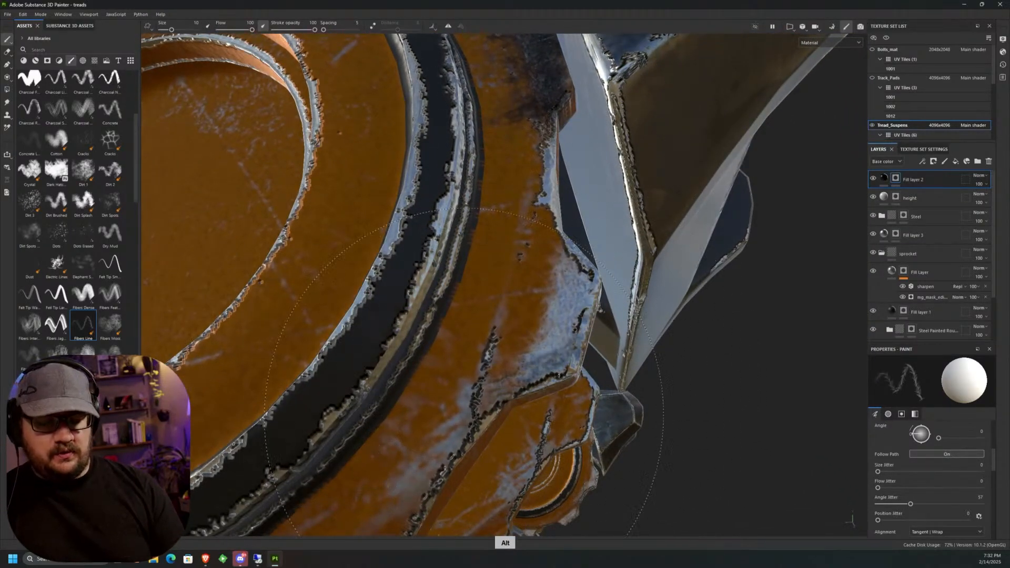
mouse_move(564, 389)
mouse_down()
mouse_move(558, 352)
mouse_move(523, 337)
mouse_move(524, 297)
mouse_move(537, 276)
mouse_move(593, 329)
mouse_up()
middle_drag(565, 292, 554, 243)
mouse_move(554, 243)
alt+mouse_down()
mouse_move(476, 376)
mouse_move(468, 368)
mouse_move(465, 377)
mouse_move(468, 347)
mouse_move(505, 310)
mouse_move(498, 252)
mouse_move(573, 278)
mouse_move(562, 273)
mouse_move(568, 302)
alt+mouse_up()
mouse_move(513, 337)
mouse_down()
mouse_move(494, 297)
mouse_move(463, 336)
mouse_move(432, 285)
mouse_move(442, 279)
mouse_move(423, 265)
mouse_move(487, 281)
mouse_move(466, 290)
mouse_move(396, 210)
mouse_up()
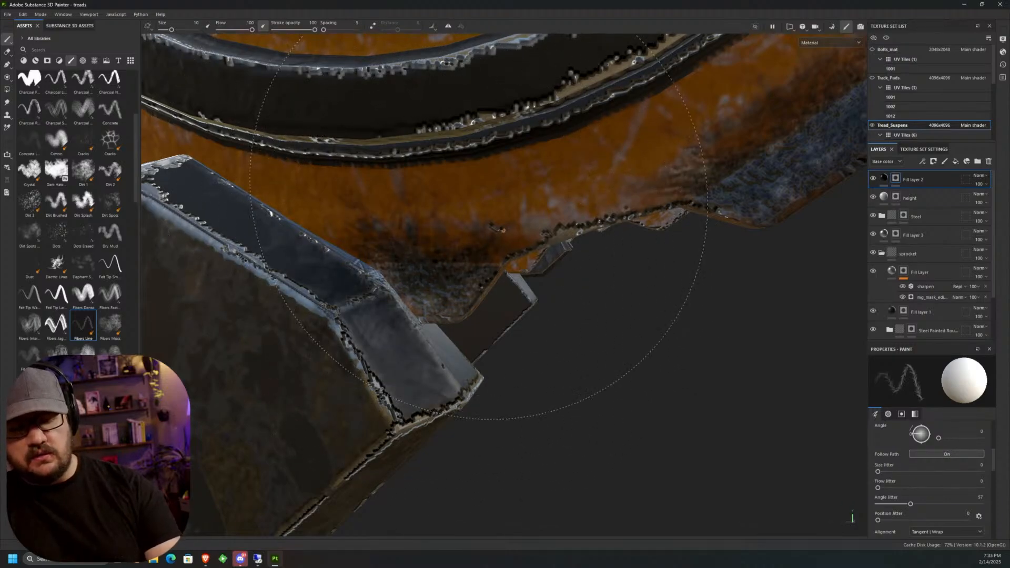
Cover the sprocket's pale lower-left tooth, between the suspension arm and the end block, with dark grime.
scroll(592, 331, down, 5)
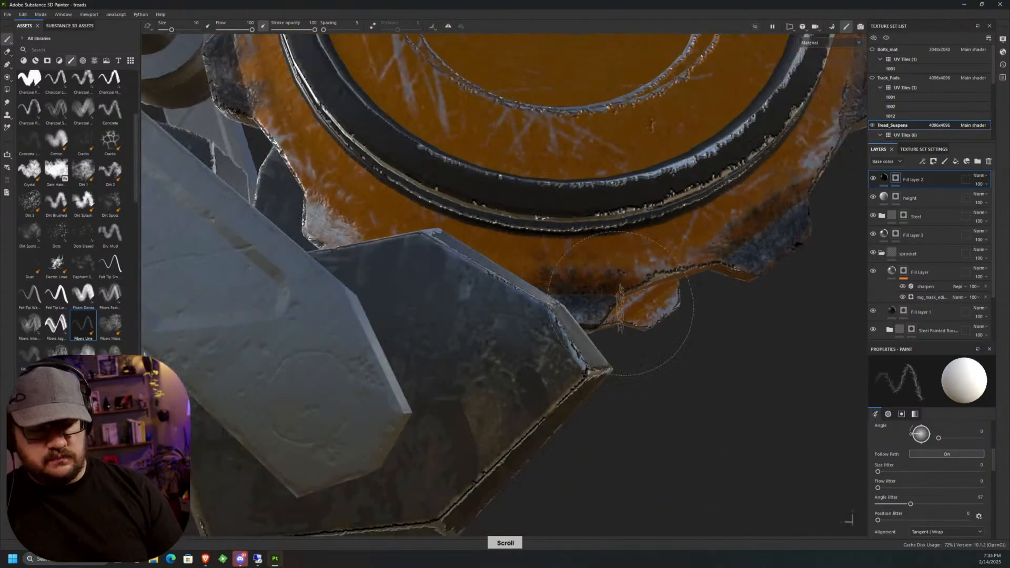
scroll(620, 305, down, 2)
alt+middle_drag(619, 307, 637, 316)
scroll(460, 245, up, 5)
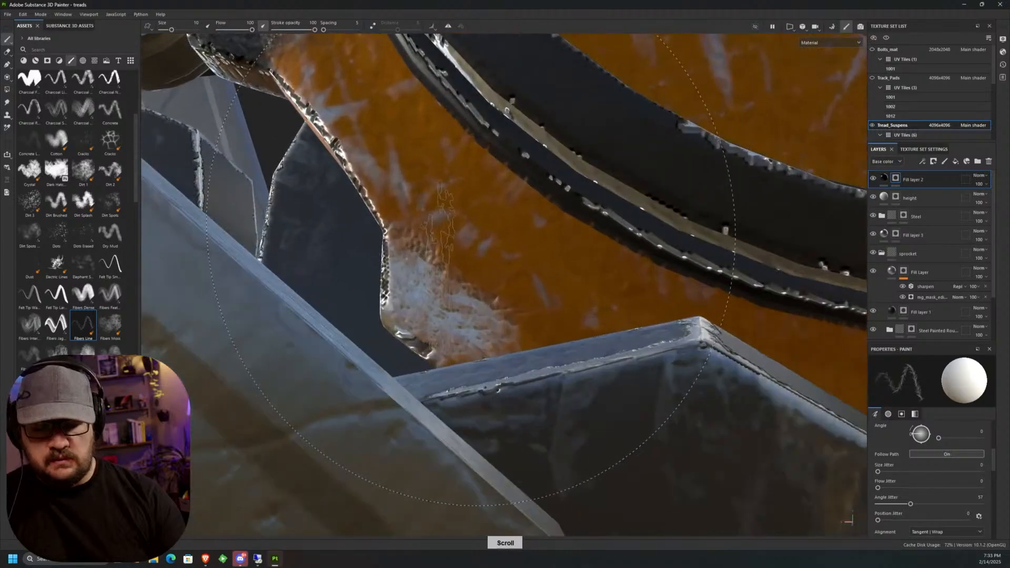
scroll(445, 221, up, 2)
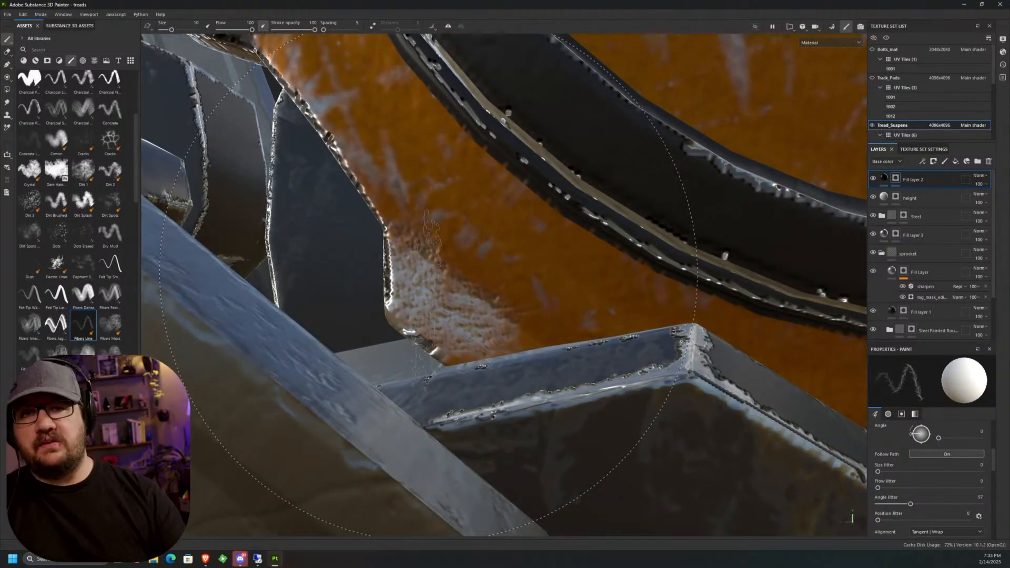
mouse_move(410, 295)
mouse_down()
mouse_move(495, 326)
mouse_move(468, 331)
mouse_move(431, 274)
mouse_move(406, 284)
mouse_move(408, 173)
mouse_move(424, 176)
mouse_up()
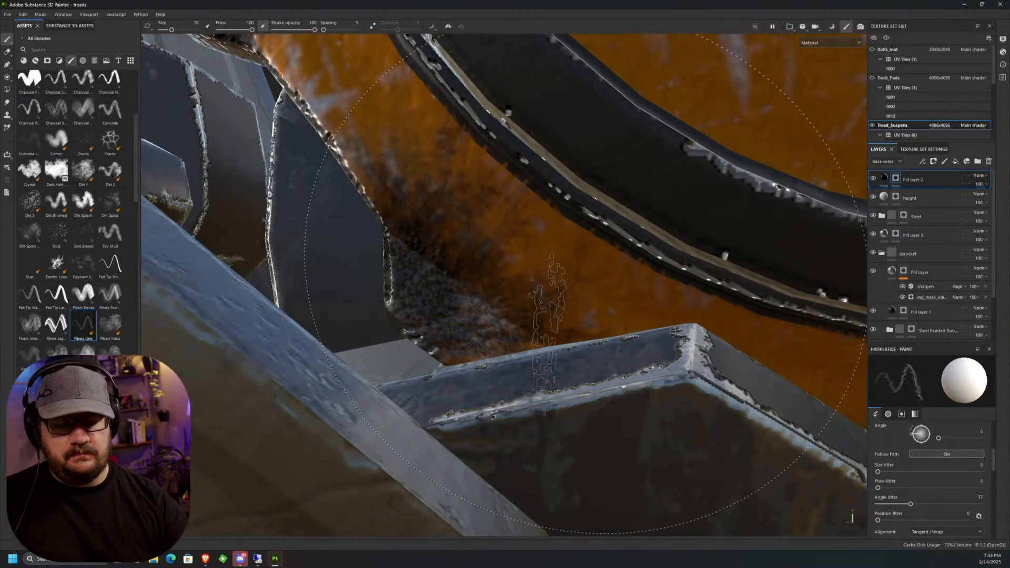
Make the Track_Pads, Bolts_mat and Treads_Base_Mat texture sets visible on the model again.
scroll(537, 284, down, 5)
scroll(534, 239, down, 5)
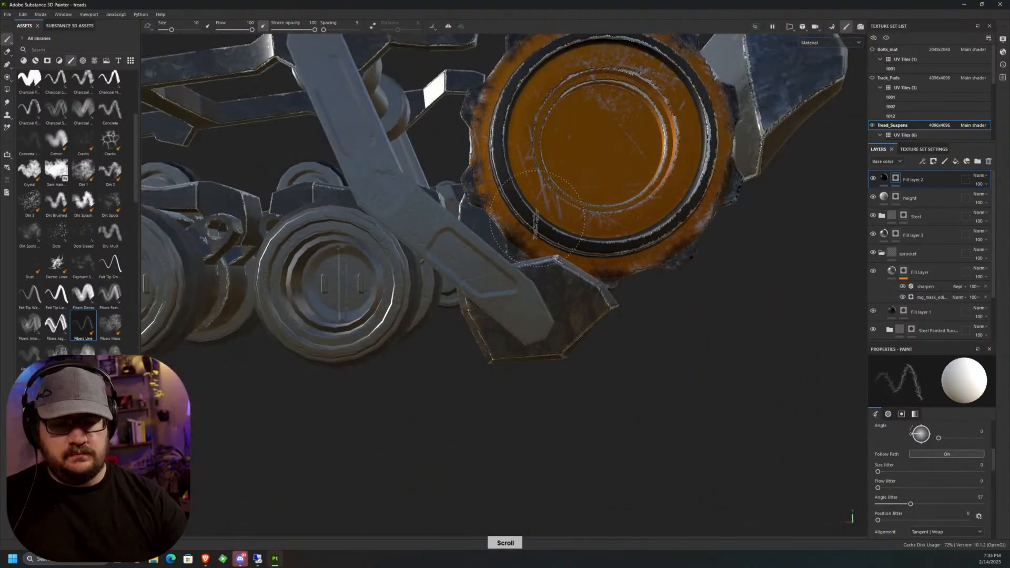
alt+drag(531, 247, 447, 241)
alt+middle_drag(677, 191, 497, 226)
alt+drag(531, 226, 404, 237)
alt+middle_drag(577, 317, 567, 315)
alt+drag(567, 315, 594, 331)
click(872, 78)
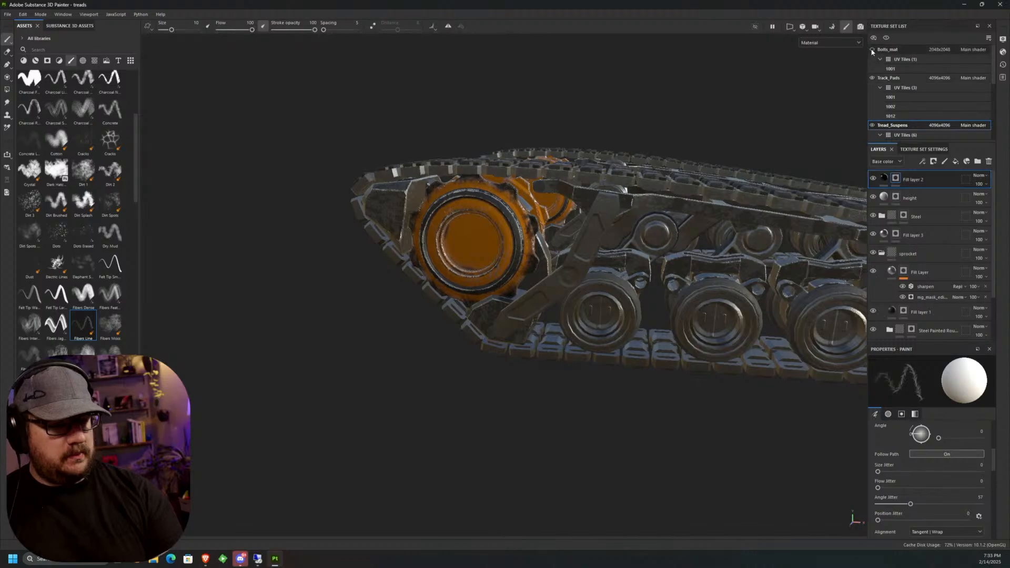
scroll(926, 94, down, 4)
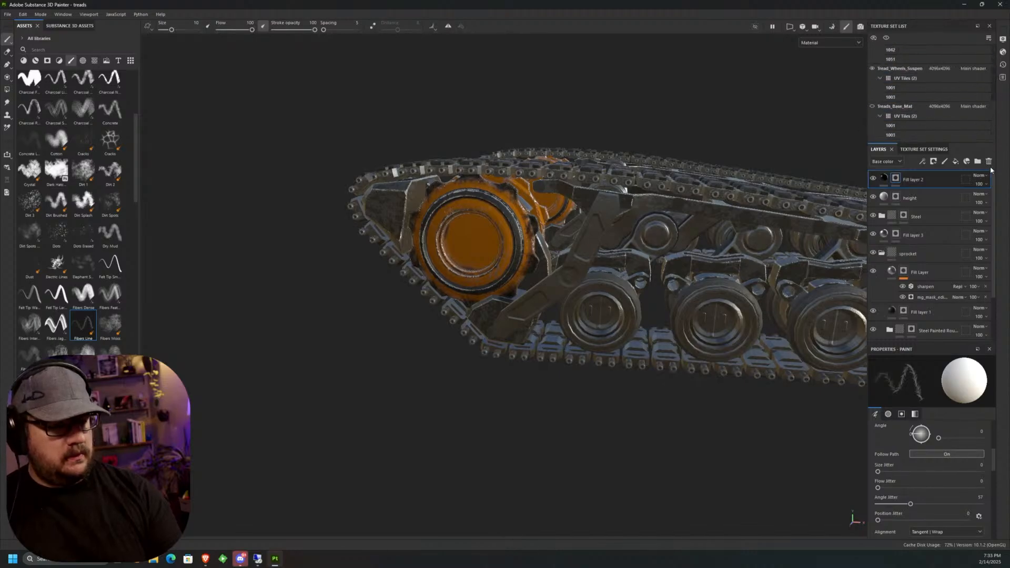
click(872, 107)
scroll(517, 279, up, 2)
scroll(530, 300, down, 3)
alt+drag(530, 300, 584, 321)
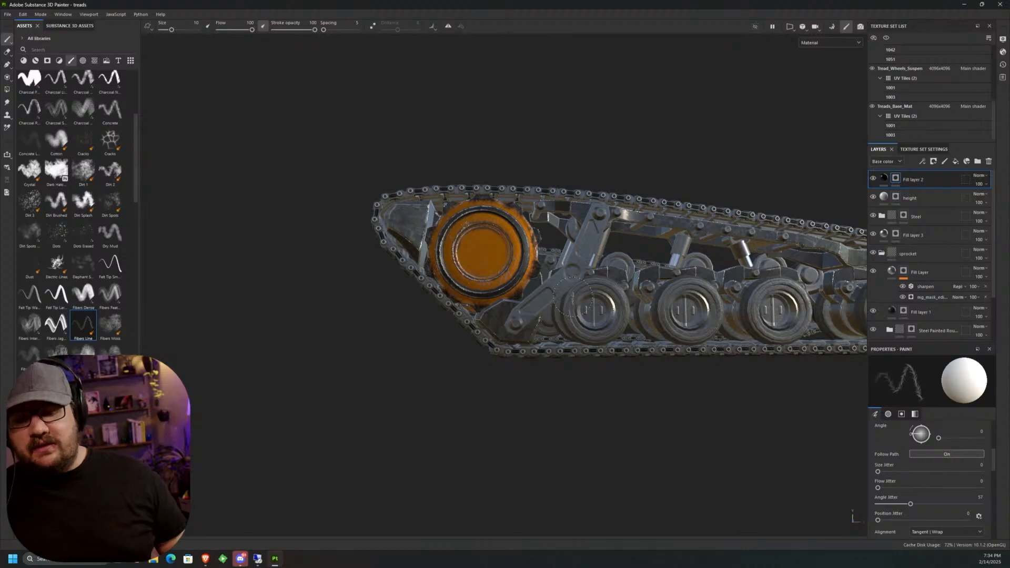
Choose a different, softer grime brush, shrink it to about size 2.78 and undo the test stroke on the suspension arm.
alt+drag(573, 296, 597, 234)
scroll(597, 234, down, 5)
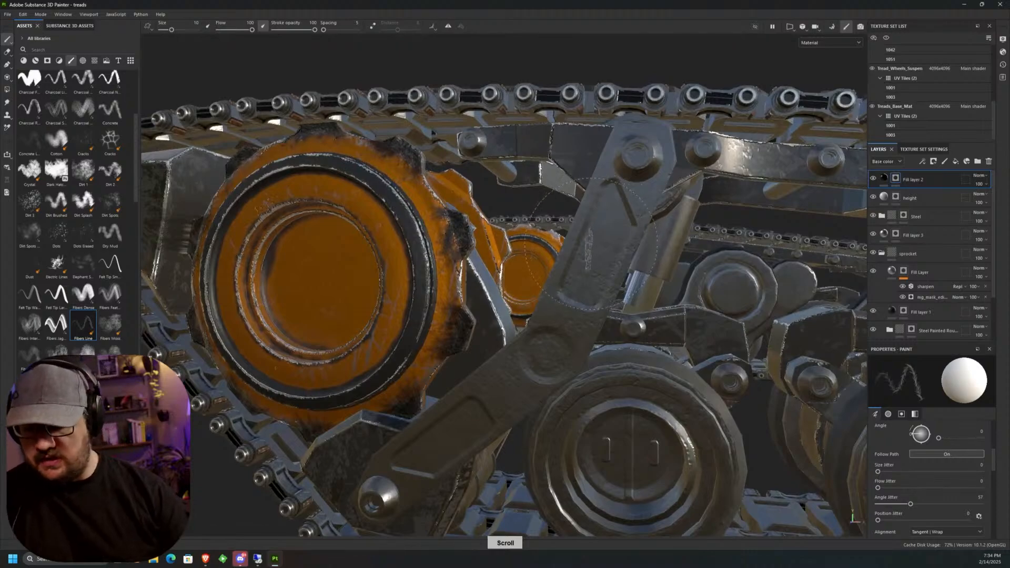
click(30, 233)
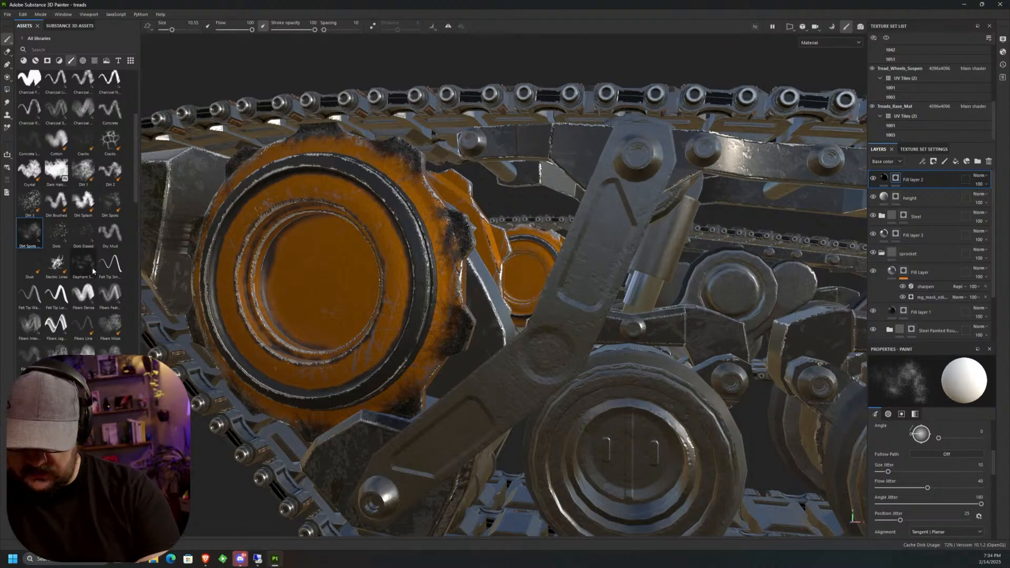
drag(135, 155, 135, 114)
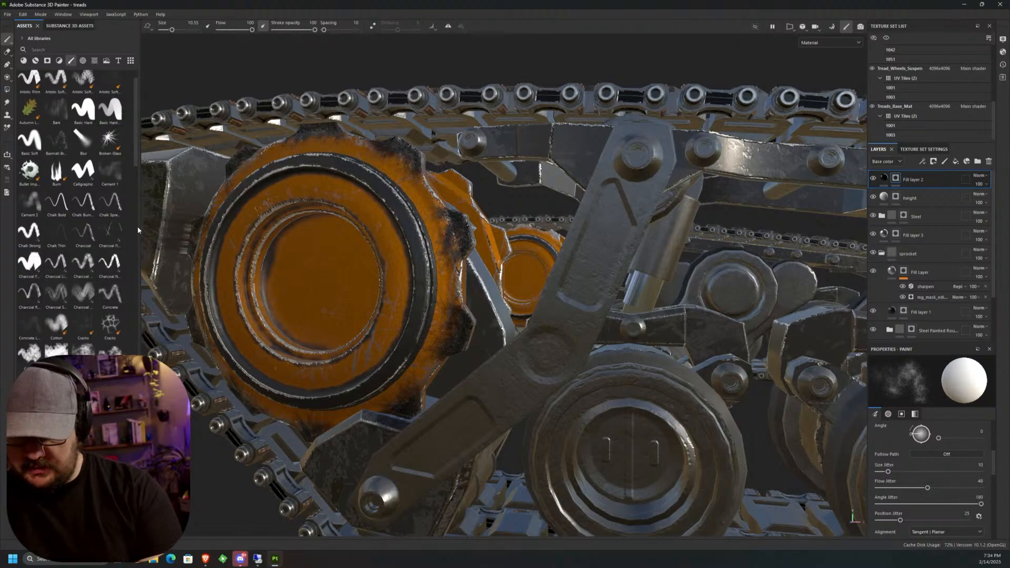
mouse_move(123, 351)
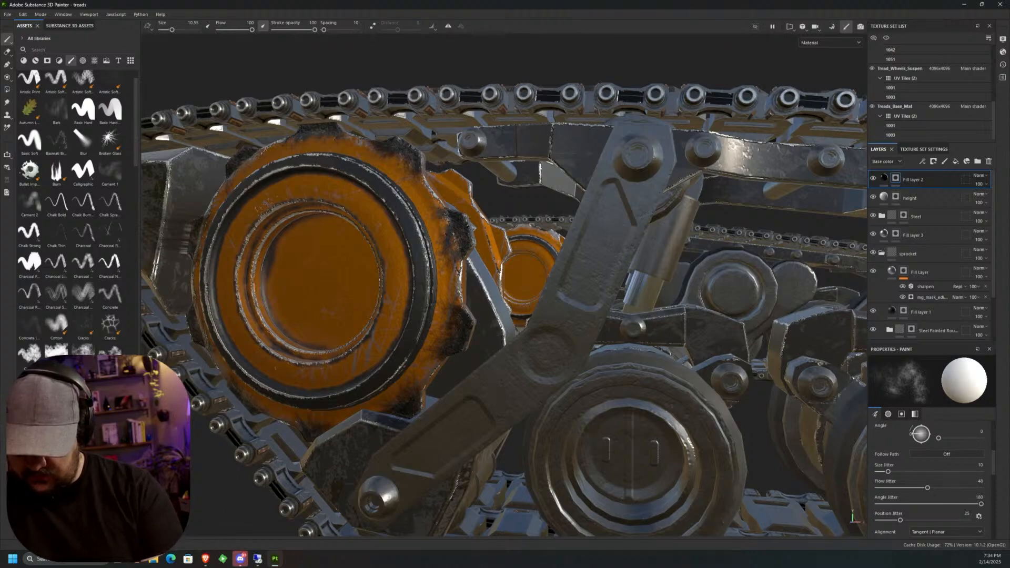
click(110, 384)
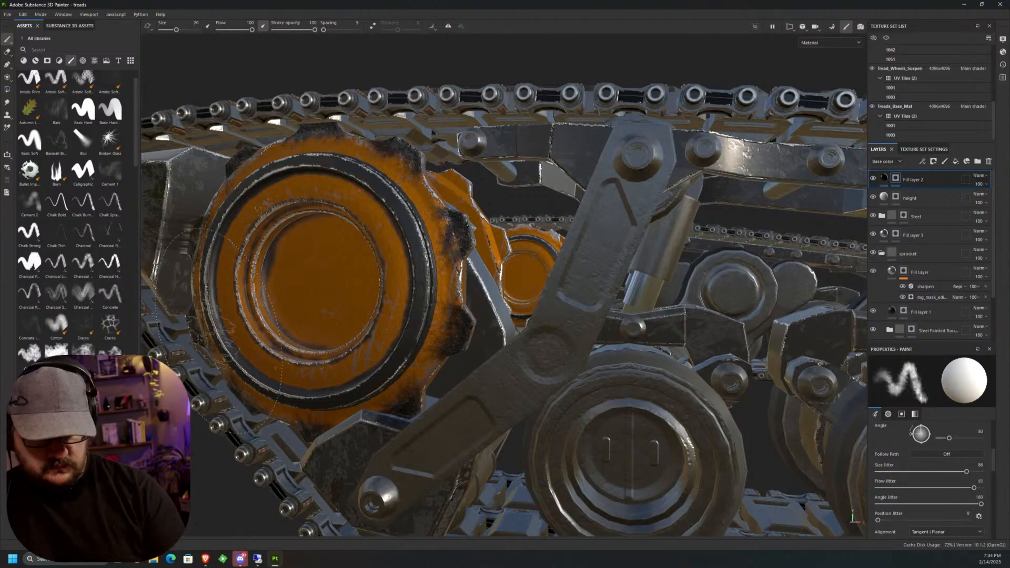
ctrl+right_drag(589, 230, 547, 229)
scroll(589, 229, up, 10)
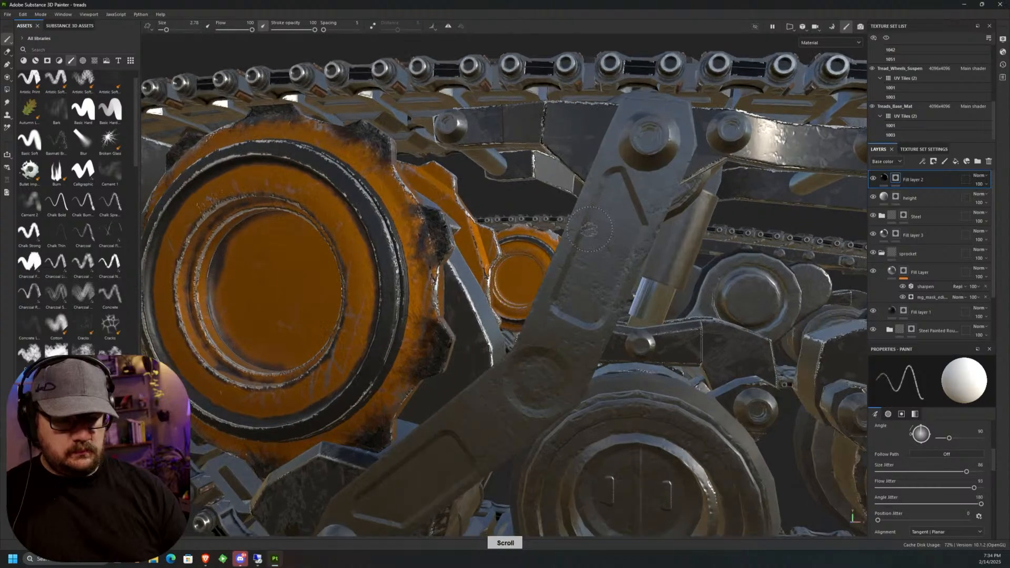
key(ctrl+z)
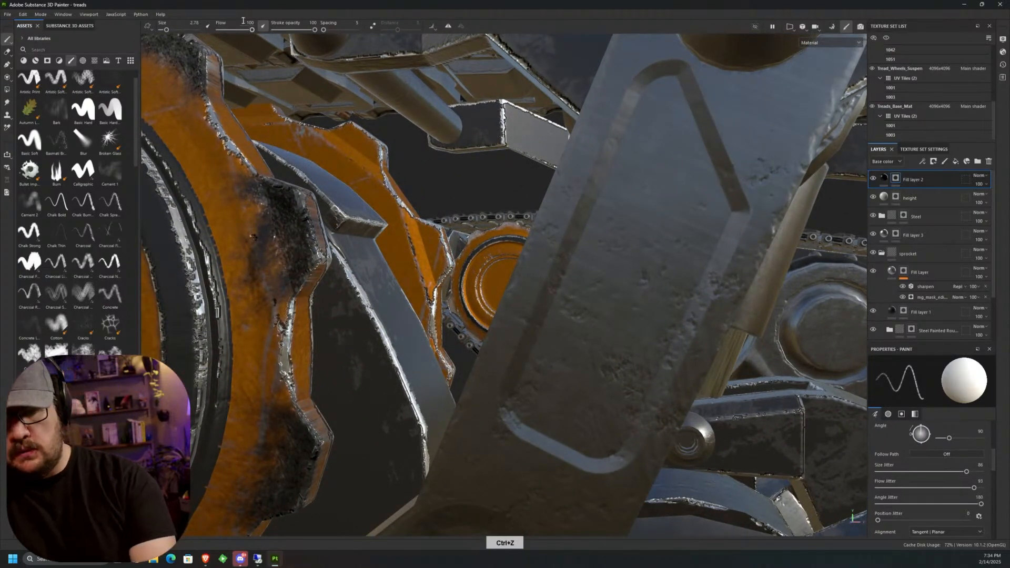
Set the brush flow to 7 with stroke opacity at 100 and shade the long left groove of the upper suspension arm's recess with grime.
drag(314, 29, 276, 29)
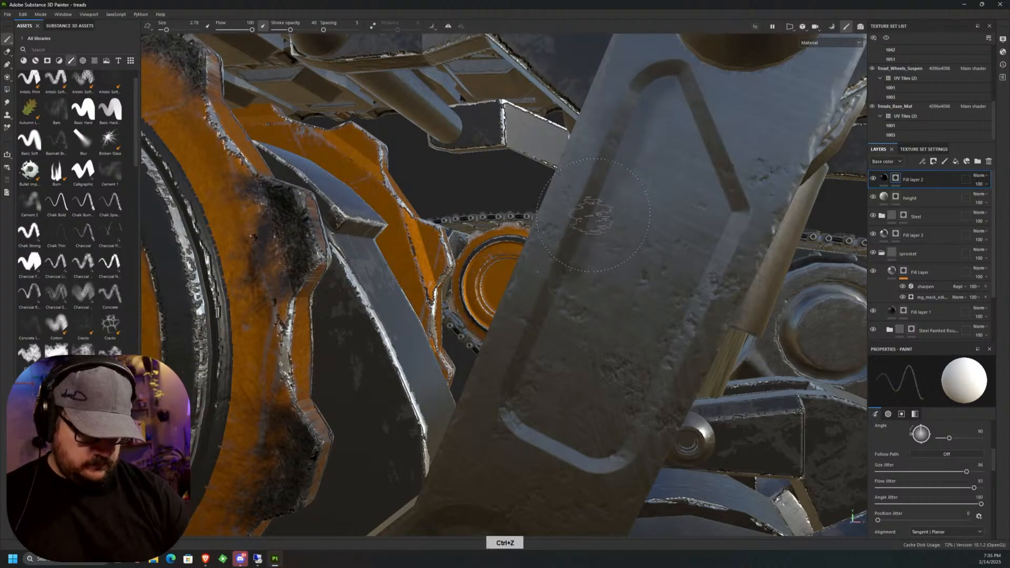
drag(290, 29, 315, 29)
drag(251, 29, 221, 29)
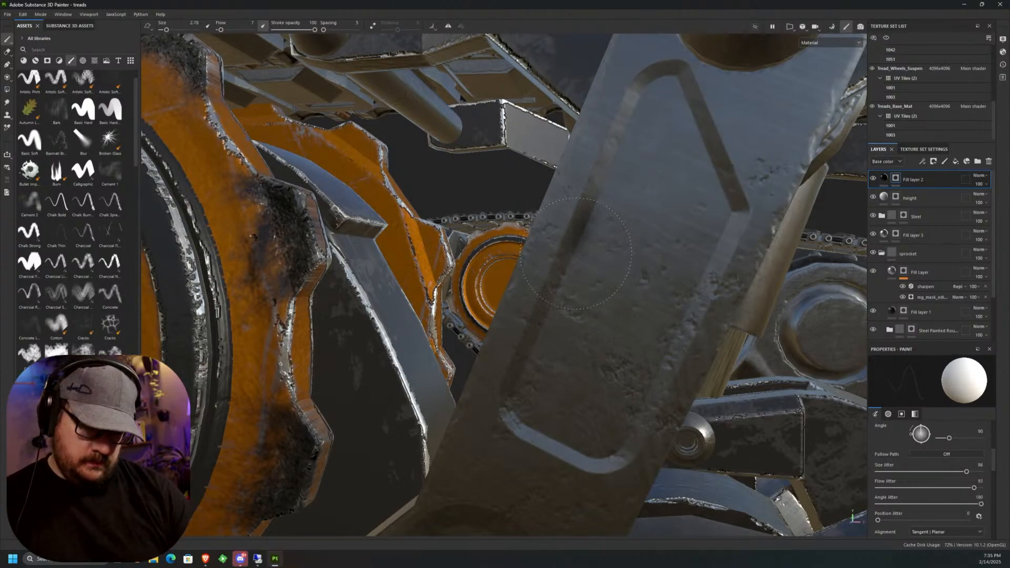
mouse_move(629, 133)
mouse_down()
mouse_move(635, 105)
mouse_move(666, 79)
mouse_up()
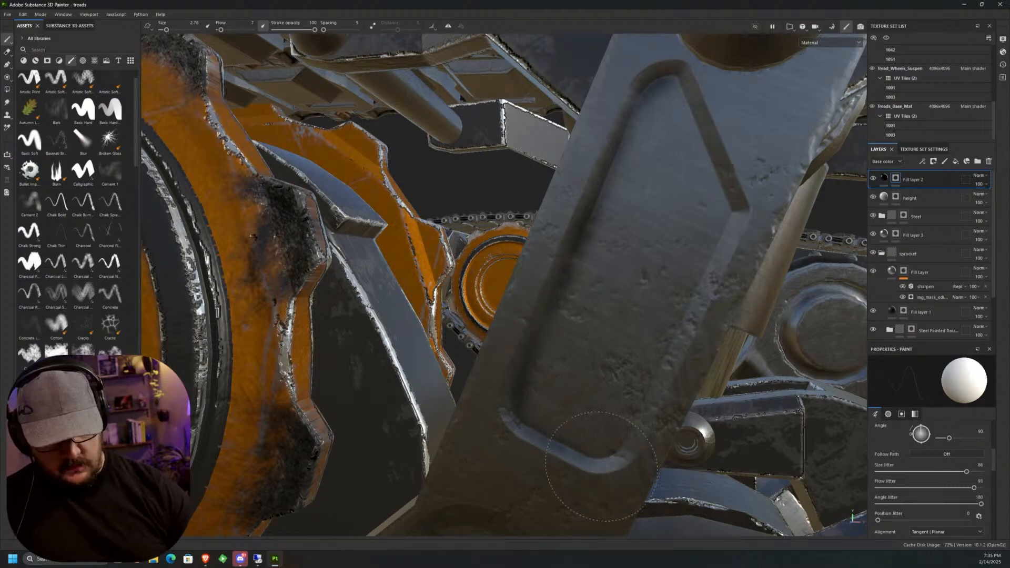
Continue the soft dark grime around the upper suspension arm's recess, along its angled top, right groove and rounded lower end.
mouse_move(640, 382)
alt+mouse_down()
mouse_move(588, 345)
mouse_move(681, 206)
mouse_move(626, 294)
mouse_move(558, 363)
alt+mouse_up()
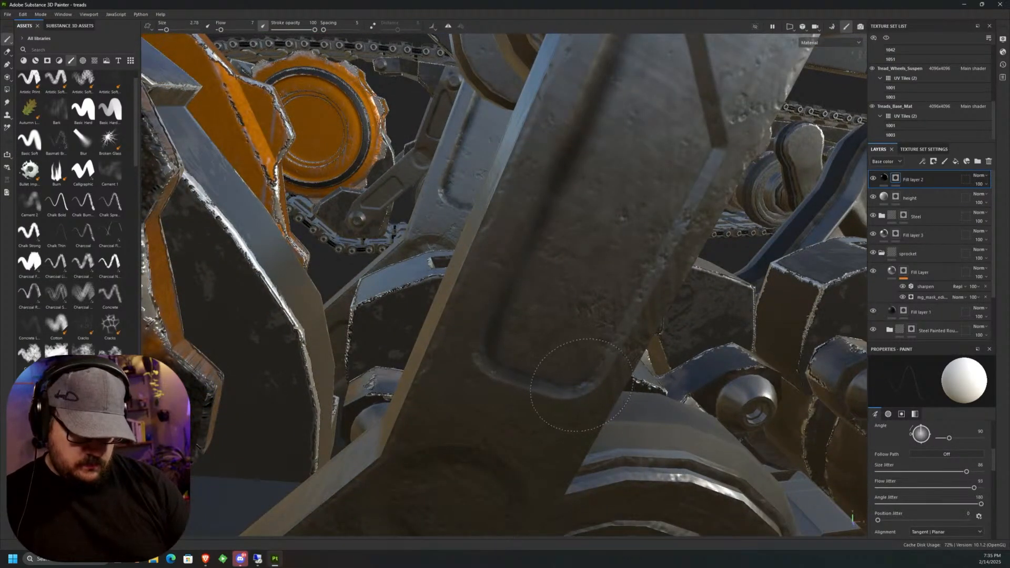
mouse_move(613, 338)
shift+right_down()
mouse_move(675, 332)
mouse_move(629, 331)
mouse_move(652, 333)
shift+right_up()
mouse_move(652, 332)
alt+mouse_down()
mouse_move(631, 278)
mouse_move(605, 294)
alt+mouse_up()
mouse_move(604, 294)
alt+middle_down()
mouse_move(564, 334)
mouse_move(520, 354)
alt+middle_up()
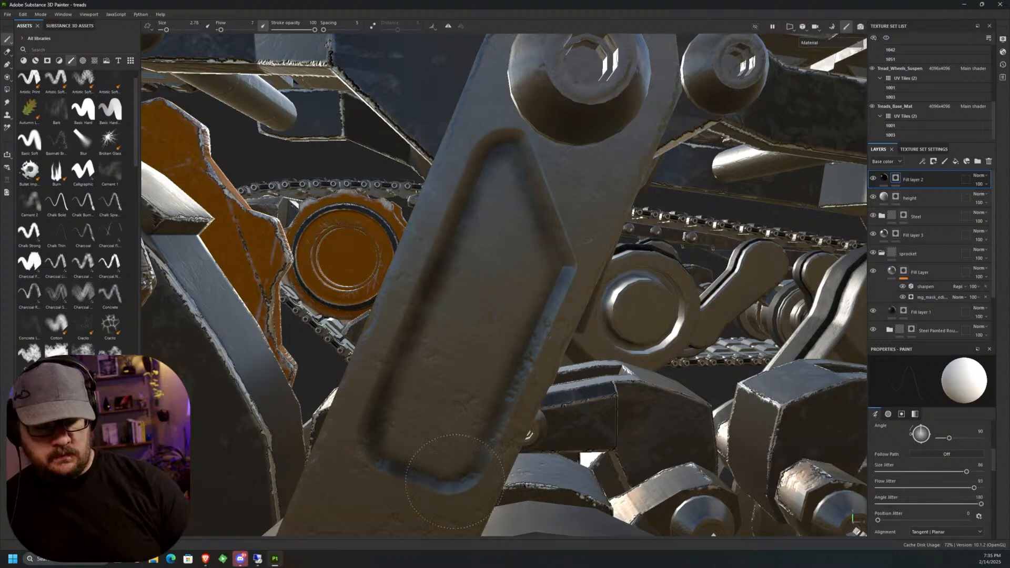
click(420, 475)
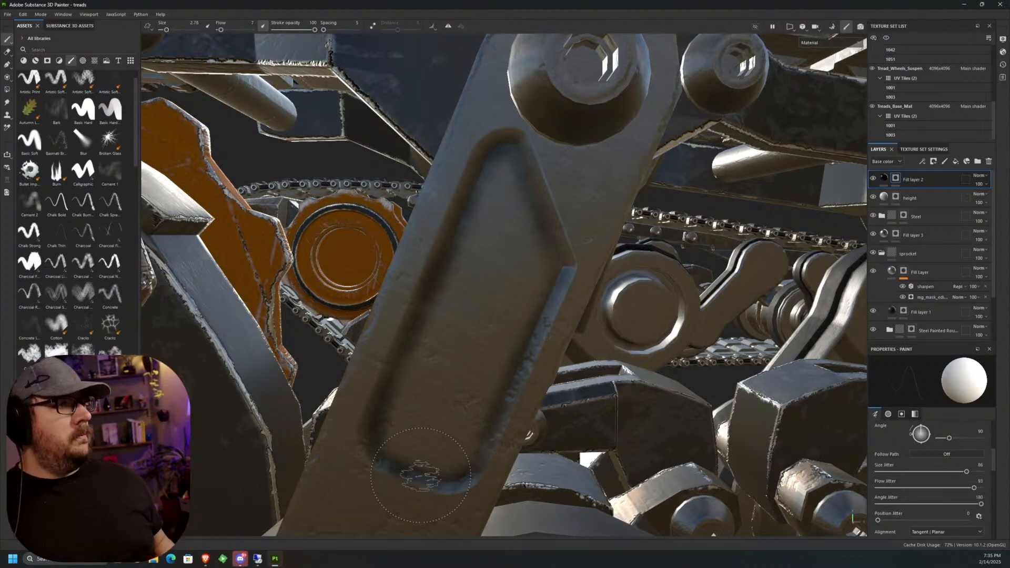
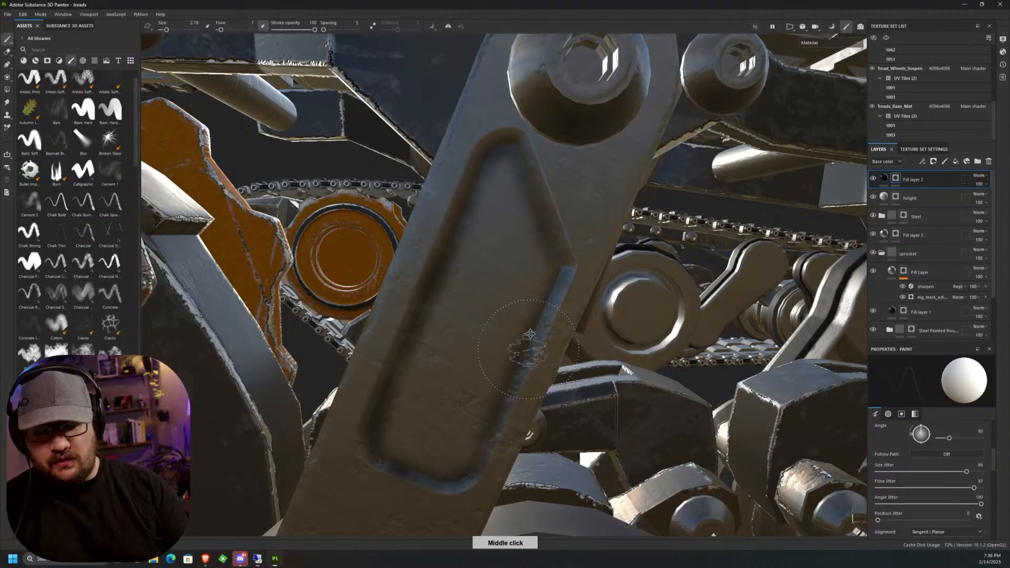
Shade the inner edges of the lower suspension arm's elongated recess with soft dark grime.
scroll(547, 315, down, 5)
alt+middle_drag(399, 409, 532, 261)
scroll(532, 260, up, 5)
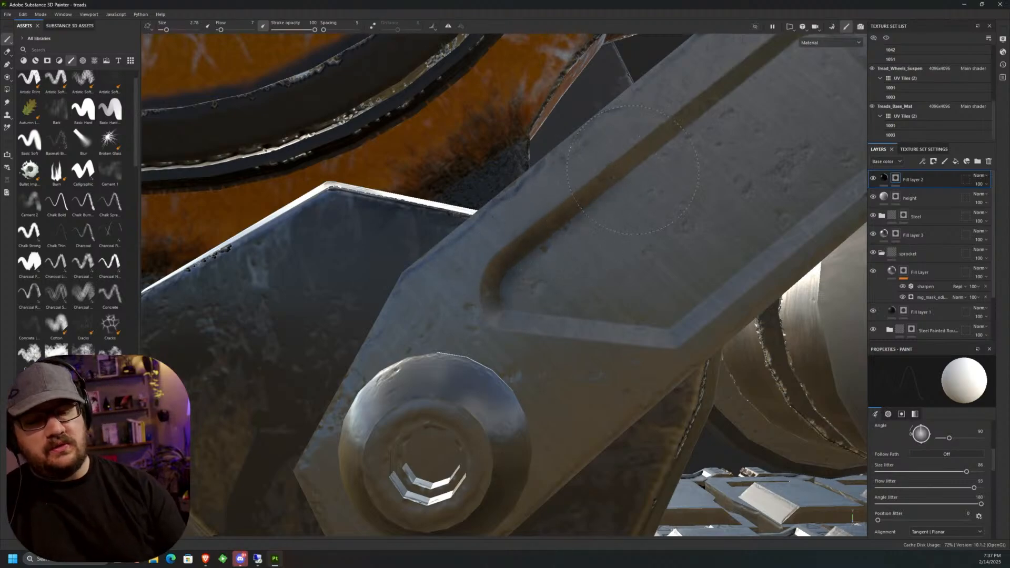
alt+drag(608, 188, 588, 193)
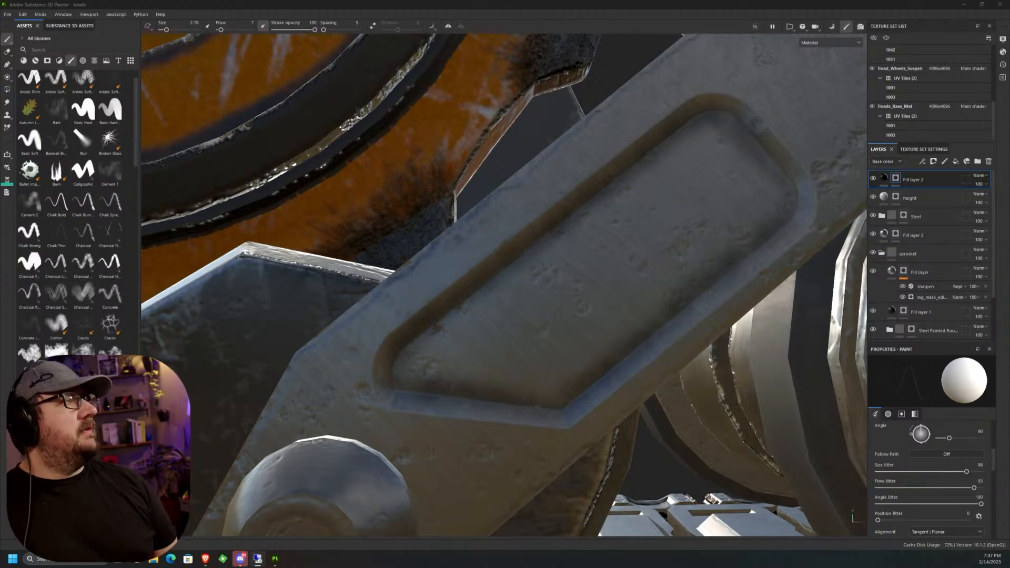
Paint soft dark grime around the circular recess at the joint between the two suspension arm sections.
alt+middle_drag(644, 176, 507, 270)
mouse_move(764, 94)
alt+middle_down()
mouse_move(703, 134)
mouse_move(591, 239)
alt+middle_up()
alt+drag(592, 240, 563, 179)
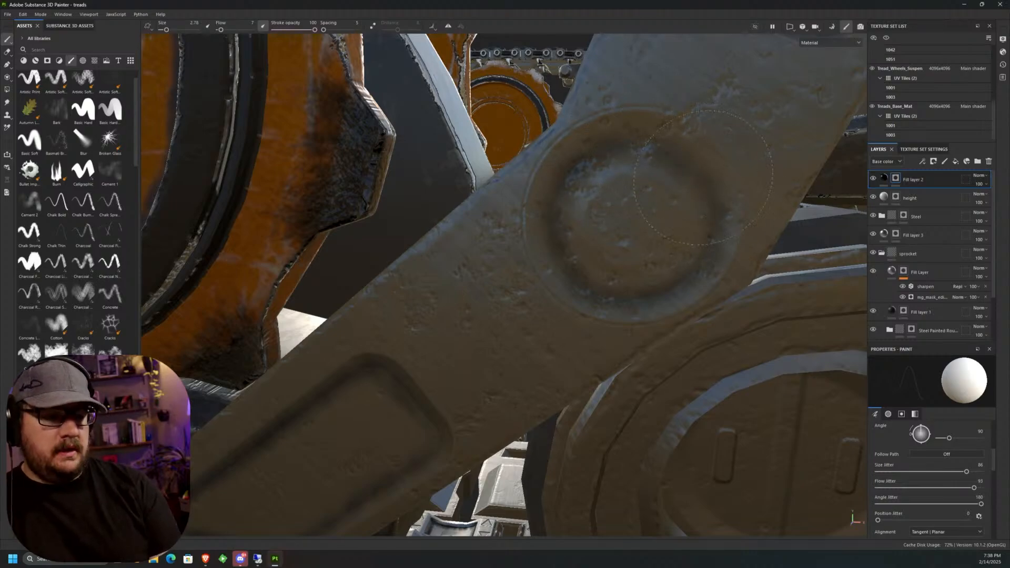
scroll(655, 352, down, 5)
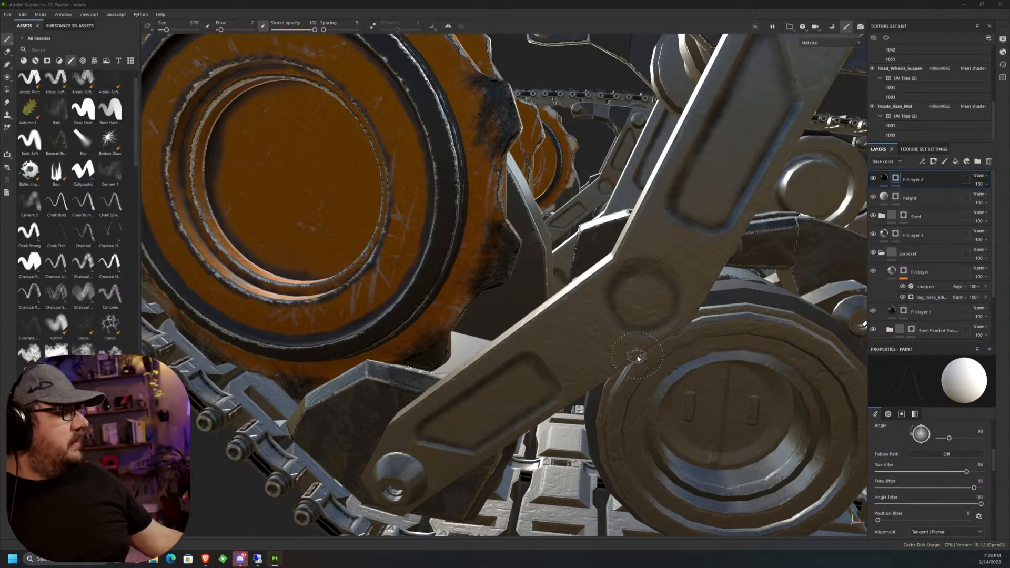
click(637, 358)
scroll(637, 357, down, 1)
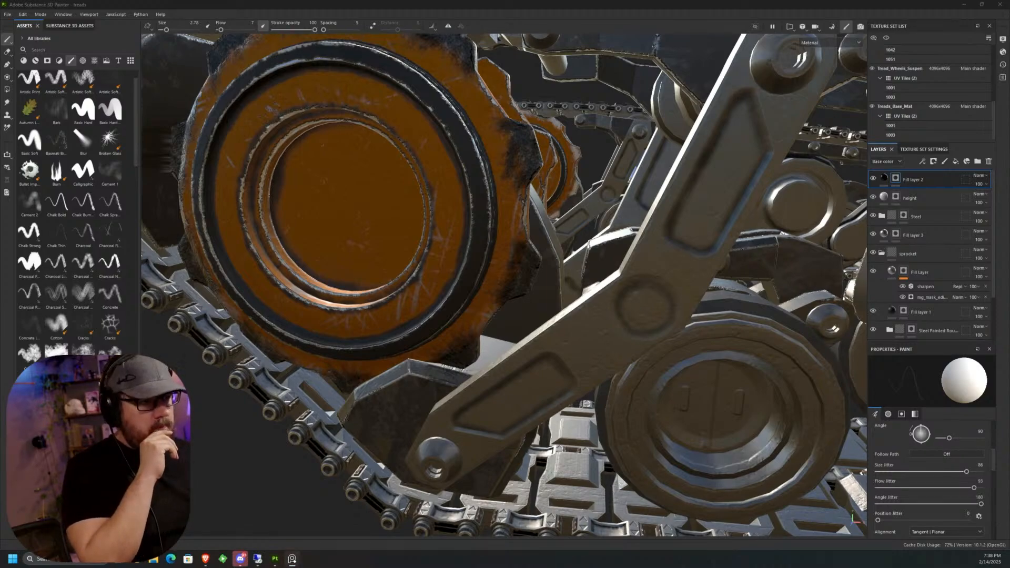
Switch to PureRef, maximize its window and open the recent Stealth_Tank scene Reference.pur.
drag(1009, 392, 864, 392)
key(ctrl+f)
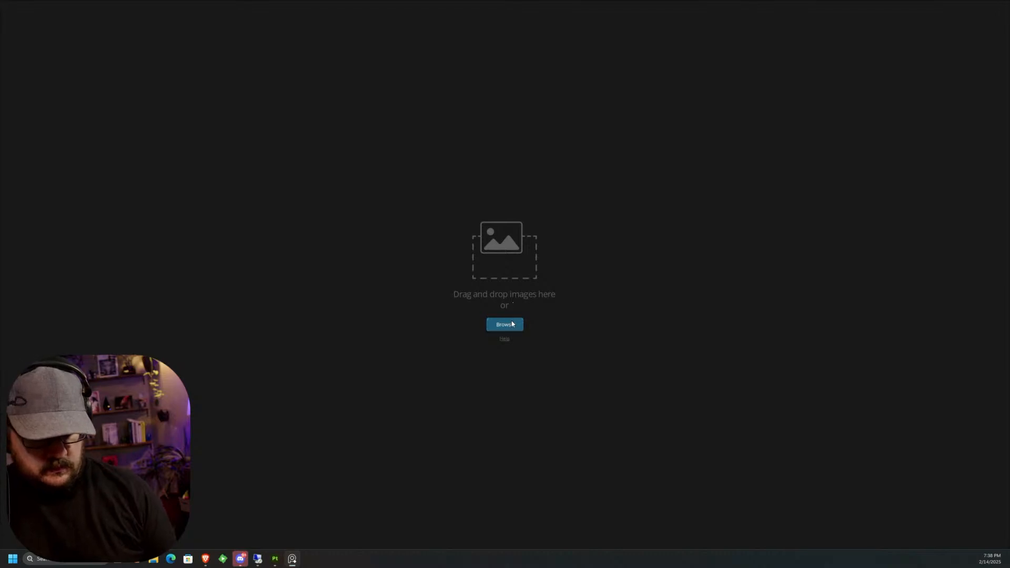
right_click(563, 285)
mouse_move(589, 464)
mouse_move(669, 480)
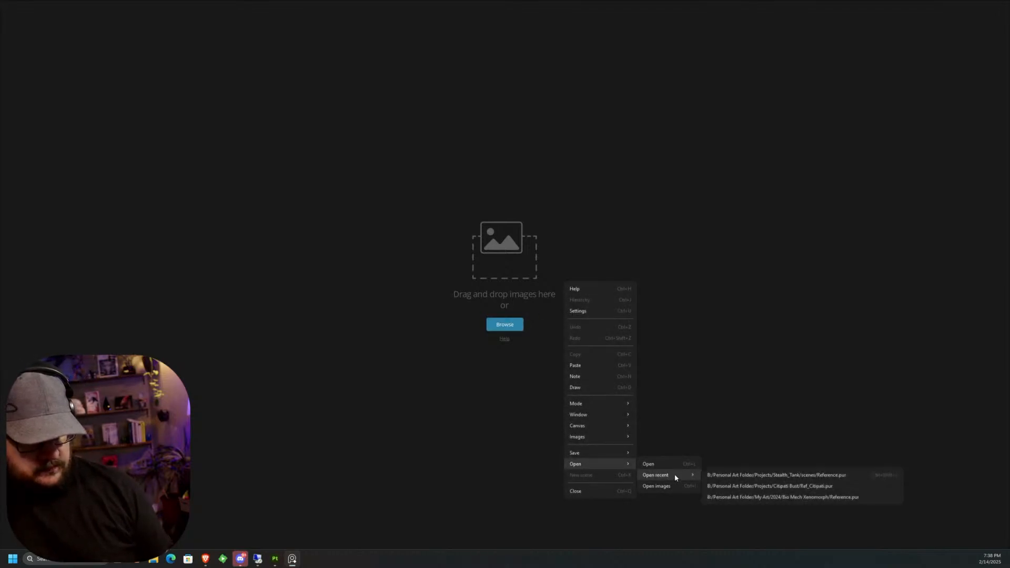
click(770, 480)
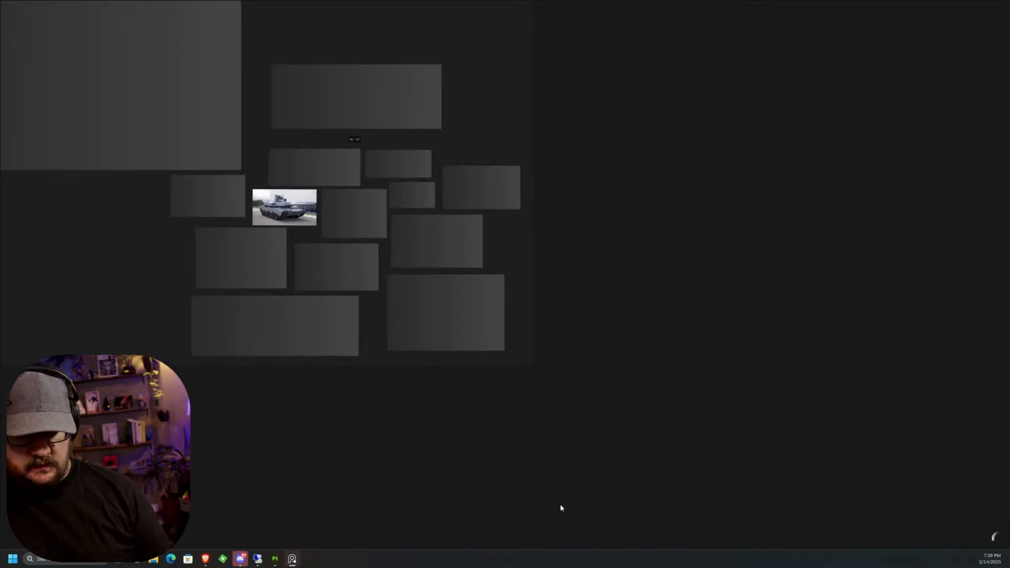
Look over the tank reference board in the maximized window, including the main reference photos and the snowy tank artwork.
scroll(560, 526, up, 3)
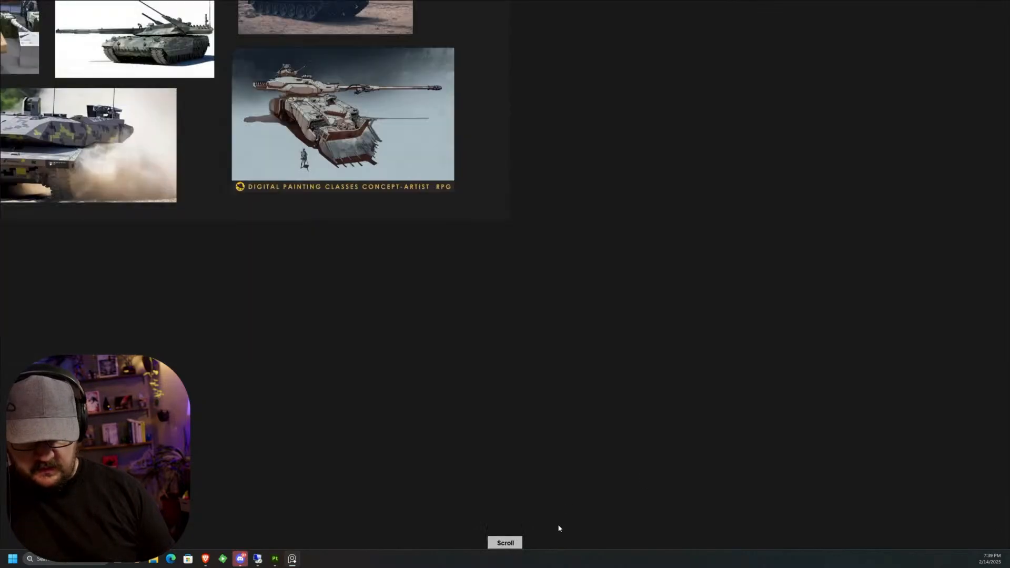
middle_click(374, 270)
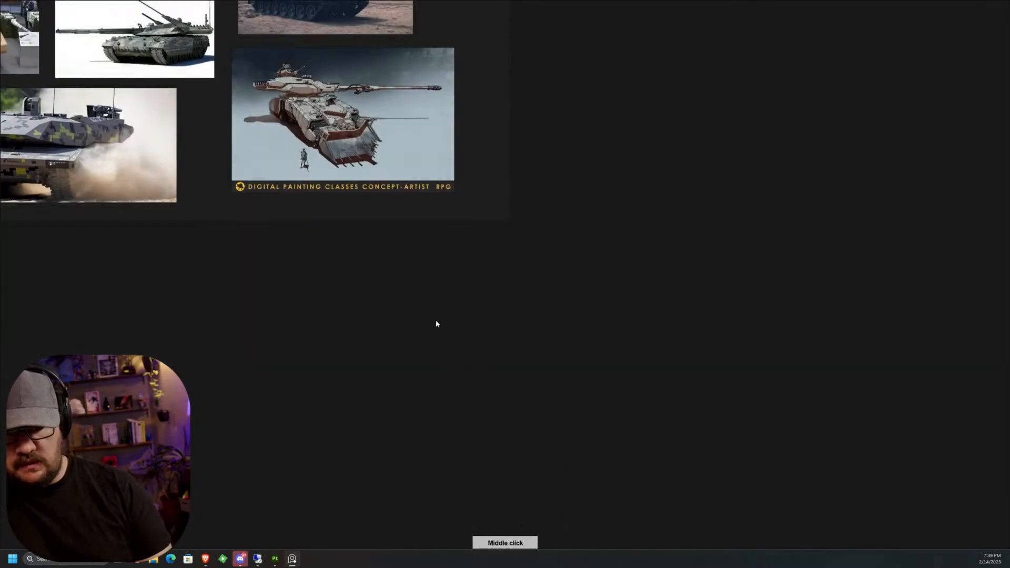
key(alt)
right_drag(415, 250, 460, 288)
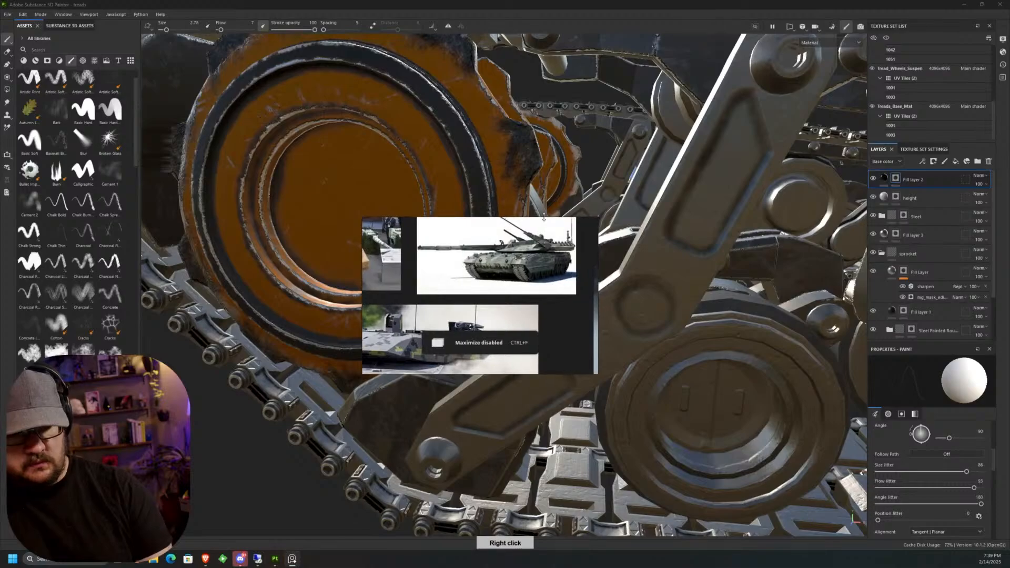
click(575, 221)
right_drag(477, 219, 550, 249)
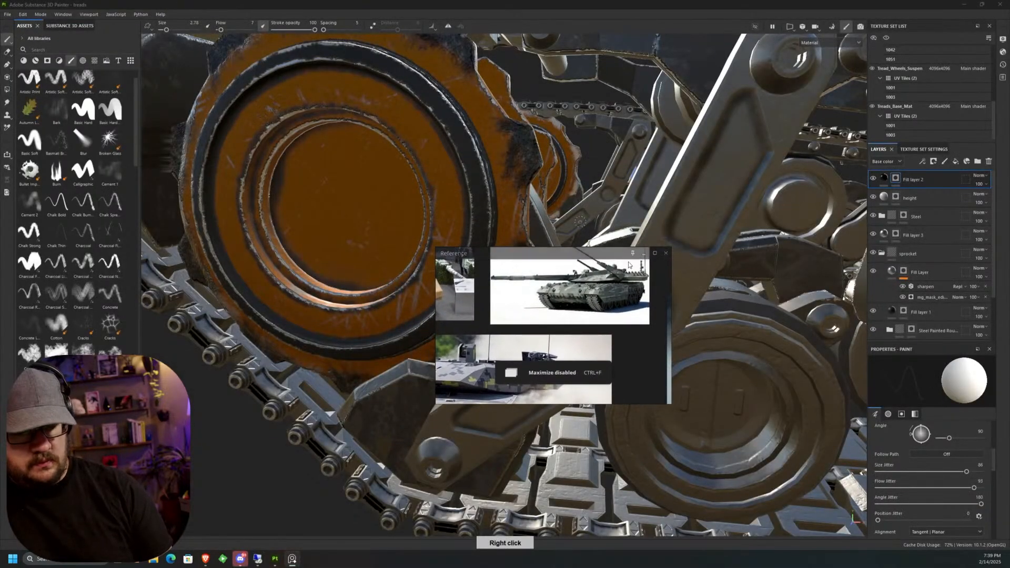
click(654, 252)
key(alt)
right_drag(504, 225, 561, 264)
key(alt)
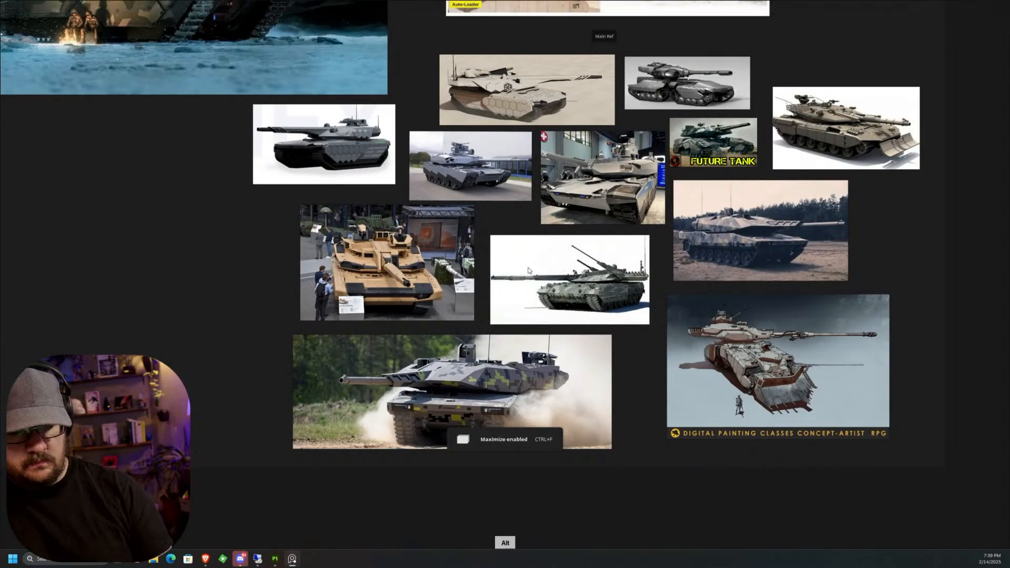
right_drag(337, 270, 377, 336)
middle_click(249, 314)
middle_drag(203, 288, 291, 417)
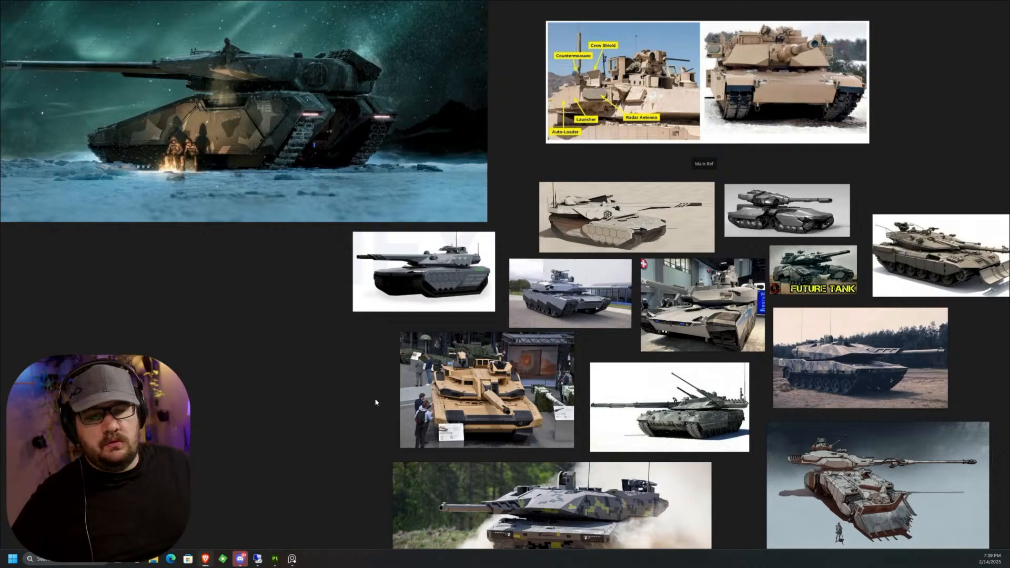
Paste the copied bulldozer track photo into the empty area beside the tank references, enlarge it and place it there.
scroll(367, 350, down, 6)
middle_drag(575, 274, 512, 250)
scroll(516, 246, up, 2)
right_click(546, 234)
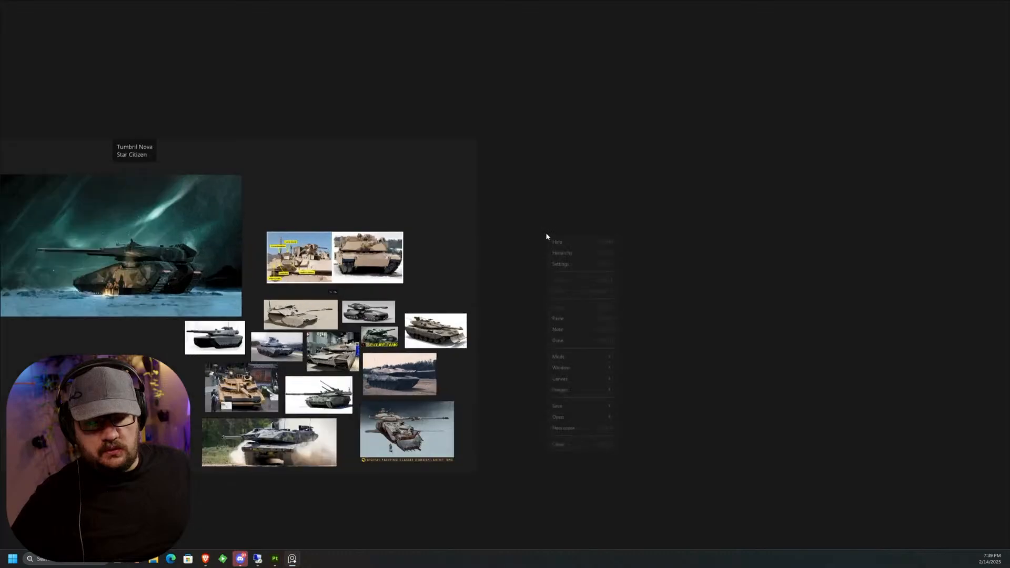
click(559, 329)
scroll(546, 232, up, 3)
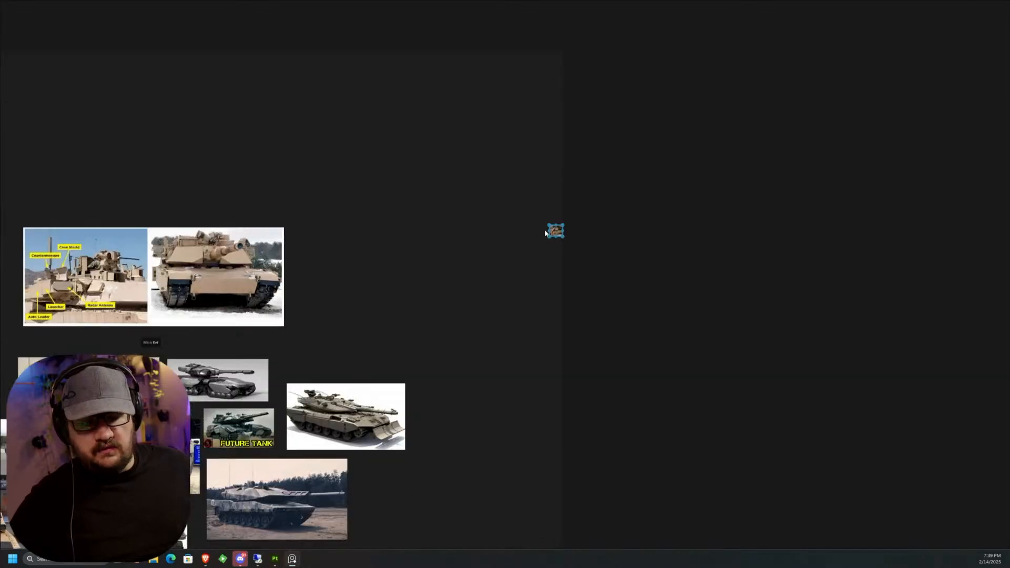
drag(549, 223, 313, 54)
drag(441, 167, 516, 228)
Paste a copied photo of a green tank's tracks and road wheels, enlarge it and place it to the right of the bulldozer photo.
mouse_move(975, 4)
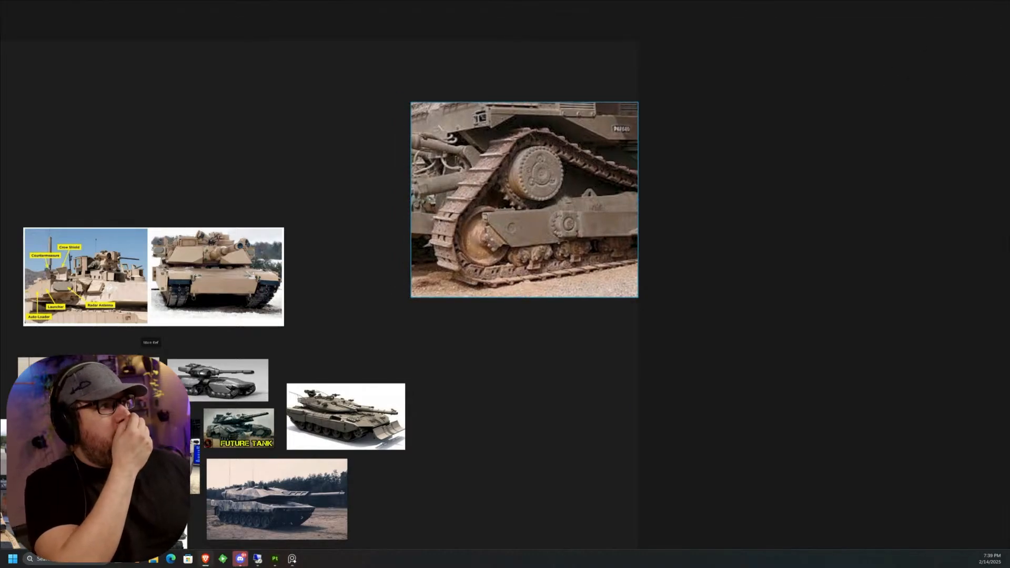
scroll(634, 409, down, 2)
right_click(634, 408)
mouse_move(651, 356)
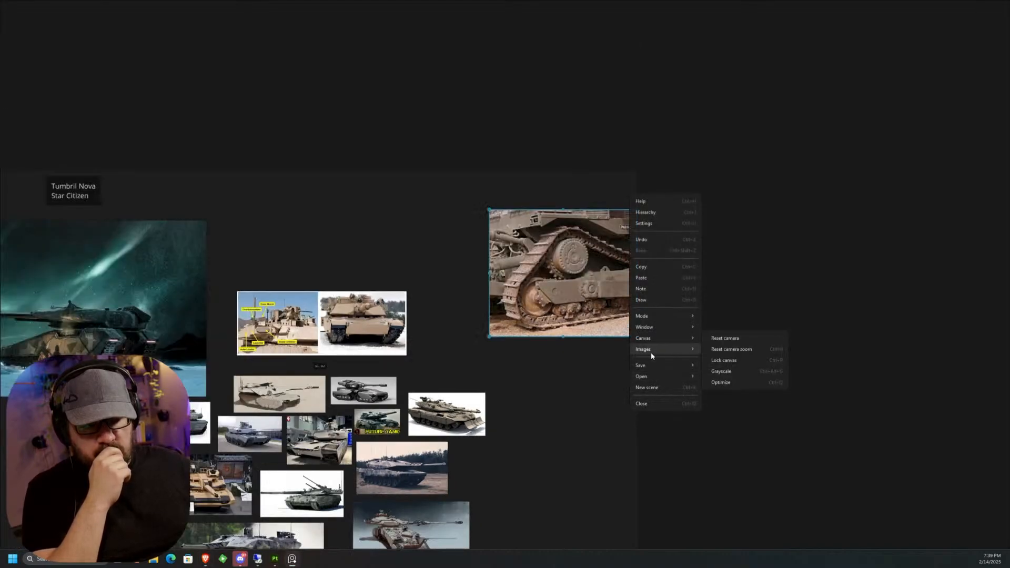
click(641, 278)
drag(652, 393, 787, 347)
drag(667, 457, 725, 294)
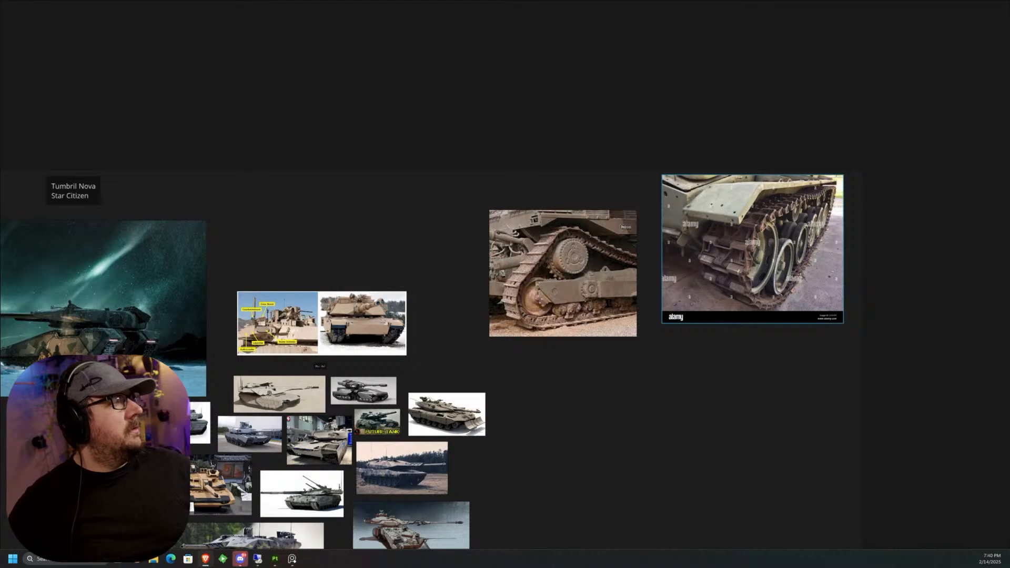
Paste the copied shutterstock photo of dusty tank tracks above the bulldozer photo and enlarge it.
right_click(592, 162)
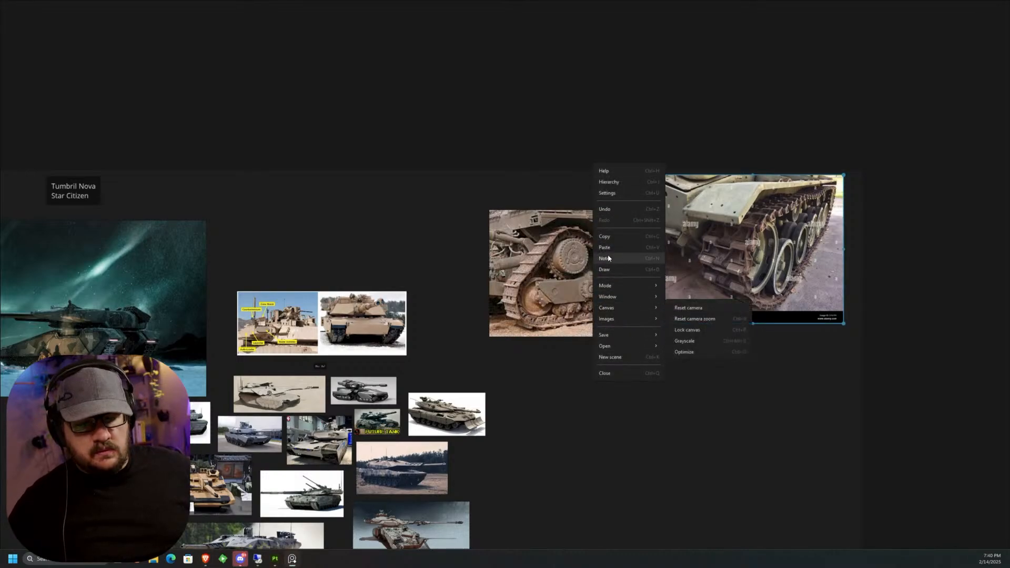
click(607, 250)
drag(588, 155, 397, 13)
click(588, 159)
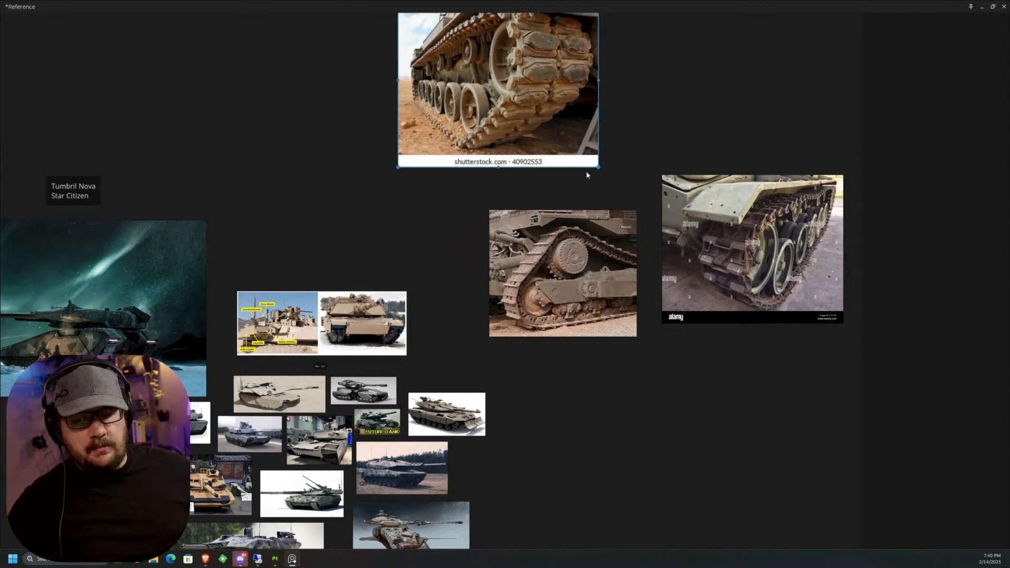
drag(596, 166, 643, 193)
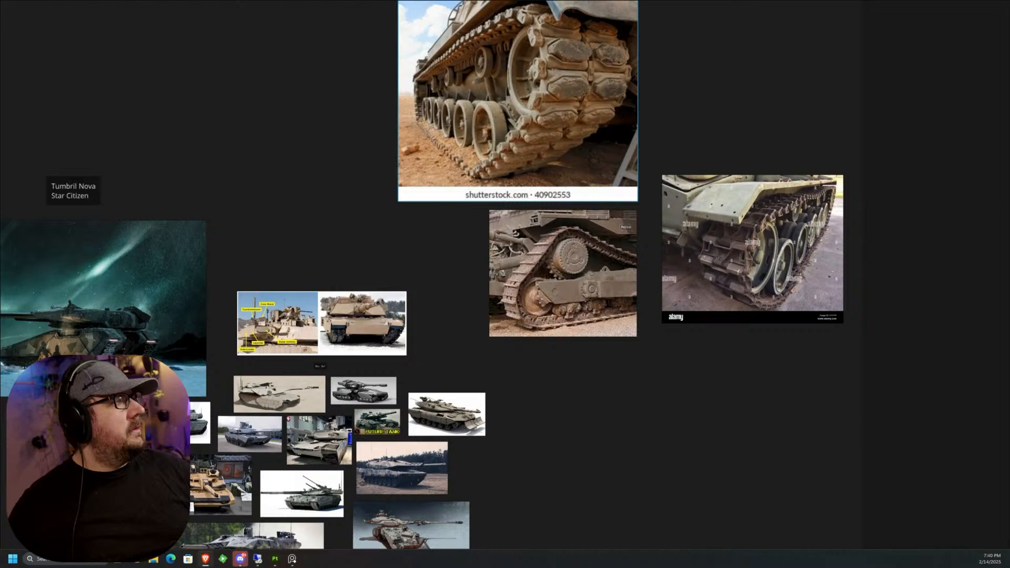
Paste the copied alamy photo of rusty tracks and road wheels, enlarge it and place it above the green tank track photo.
scroll(738, 89, down, 1)
right_click(738, 93)
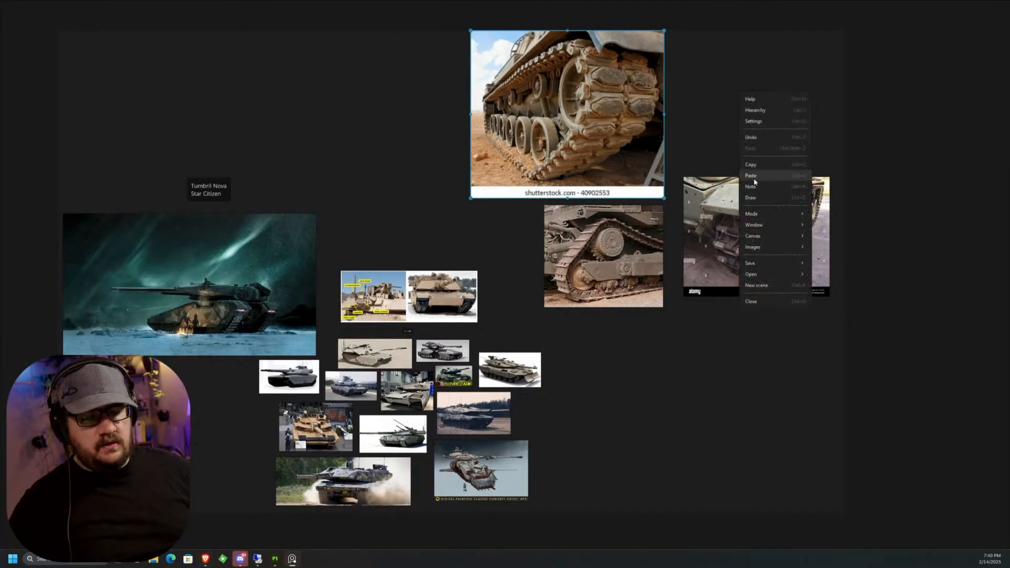
click(751, 177)
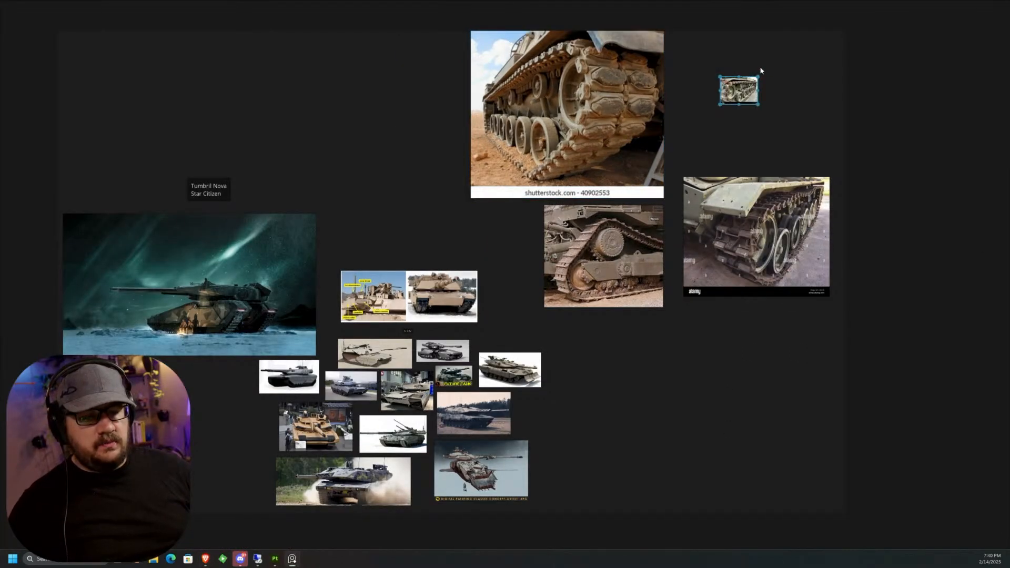
drag(757, 77, 912, 13)
drag(866, 59, 828, 113)
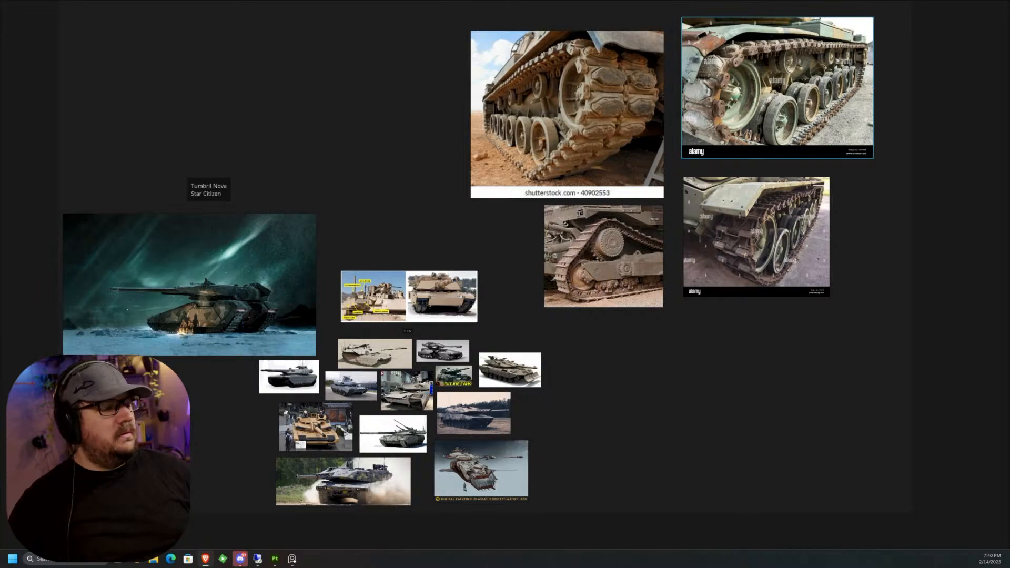
Paste the copied render of a triangular black track unit below the green tank track photo and enlarge it.
right_click(714, 154)
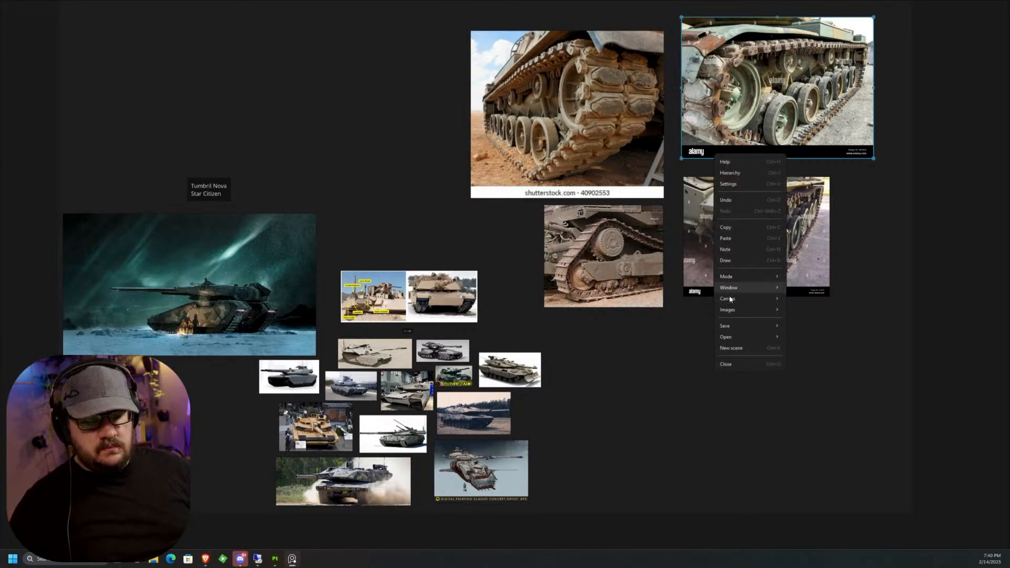
click(726, 238)
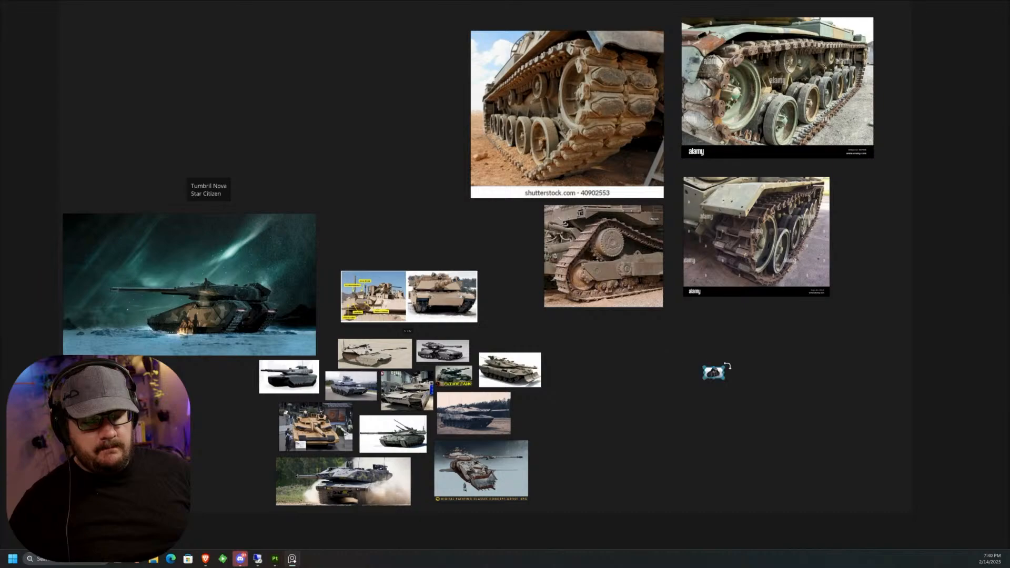
drag(723, 364, 847, 318)
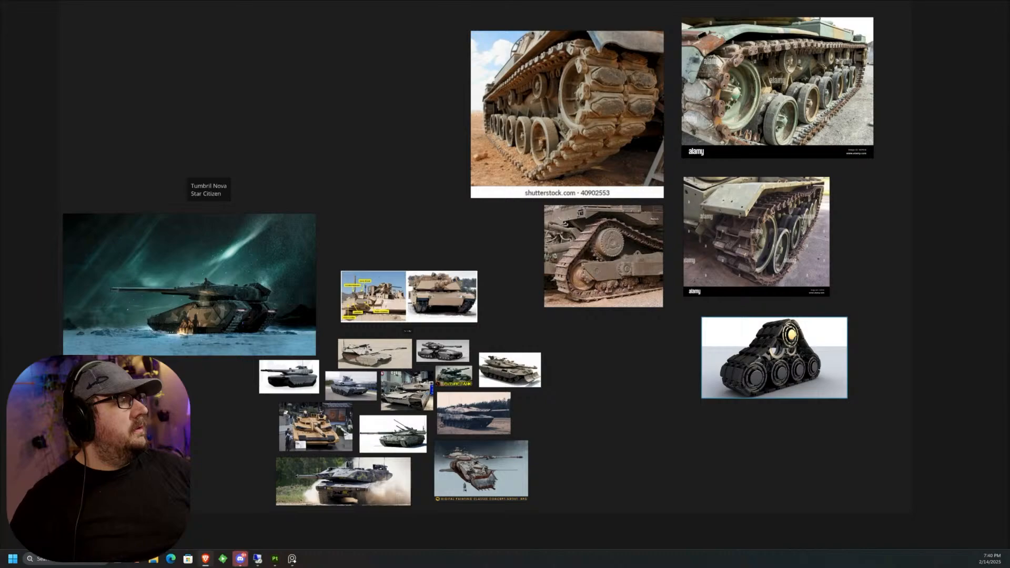
Paste the copied dreamstime photo of muddy tank tracks, enlarge it and place it below the bulldozer photo.
key(ctrl+f)
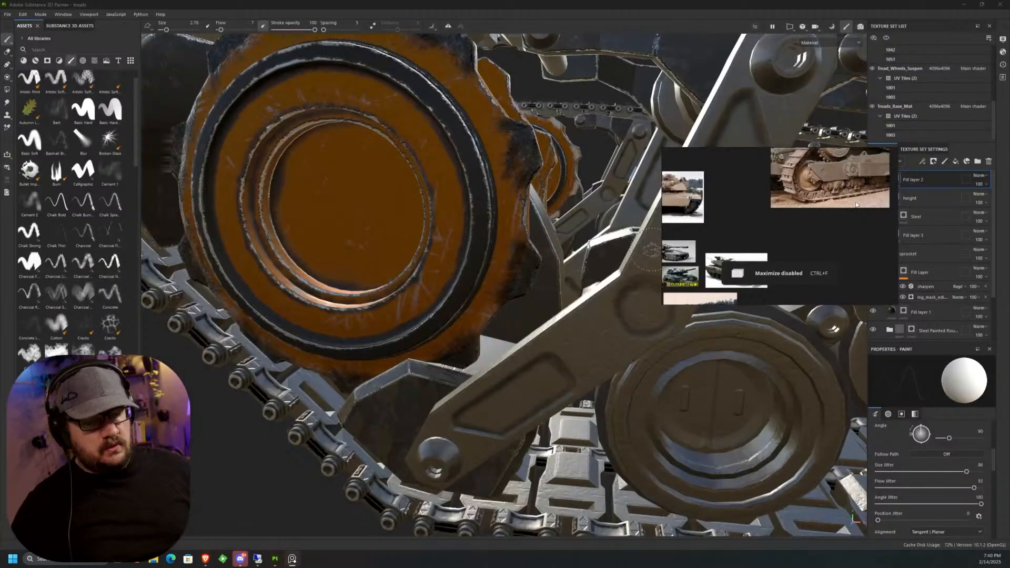
key(ctrl+f)
right_click(839, 310)
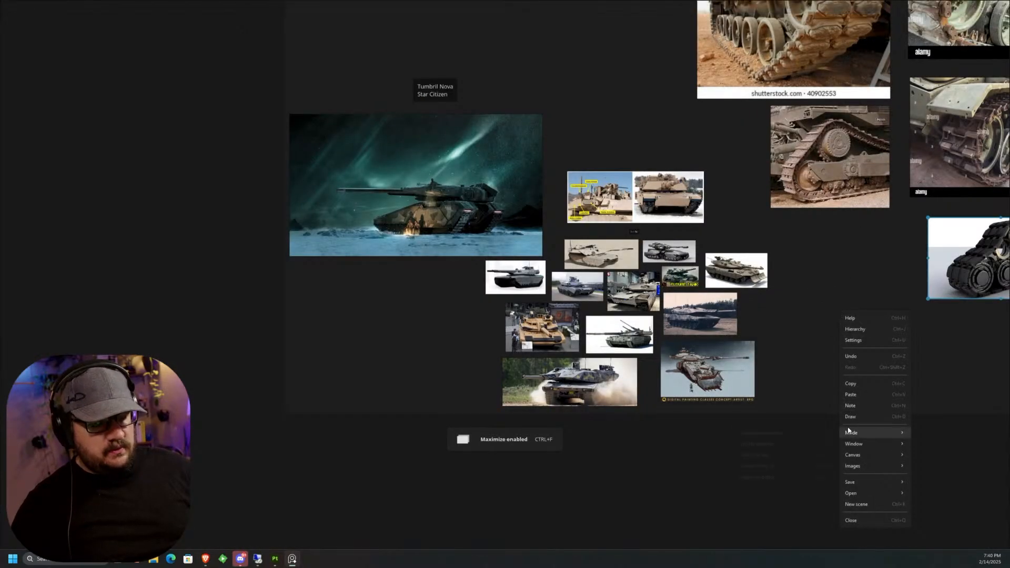
click(851, 394)
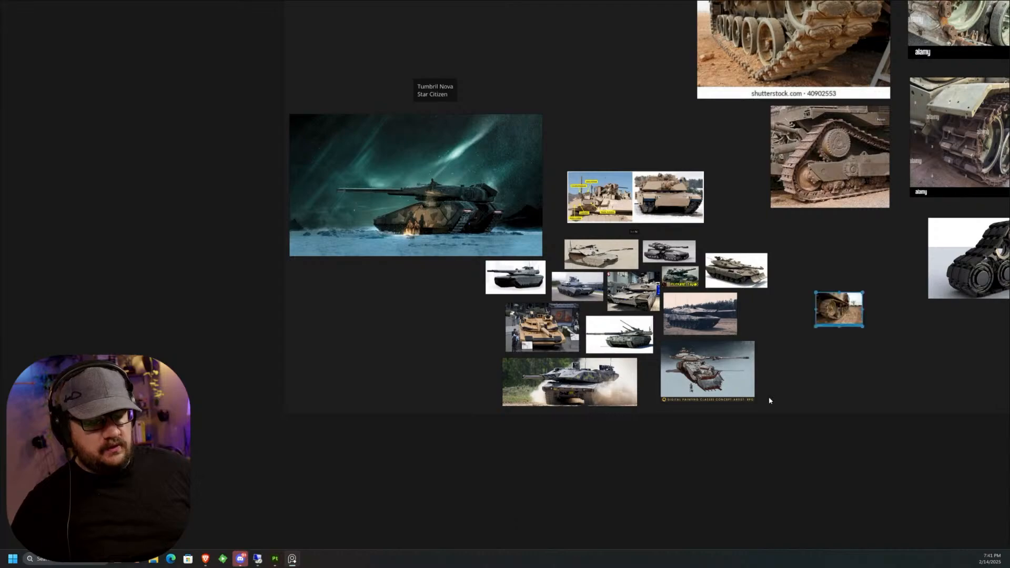
drag(816, 294, 653, 174)
drag(778, 268, 897, 413)
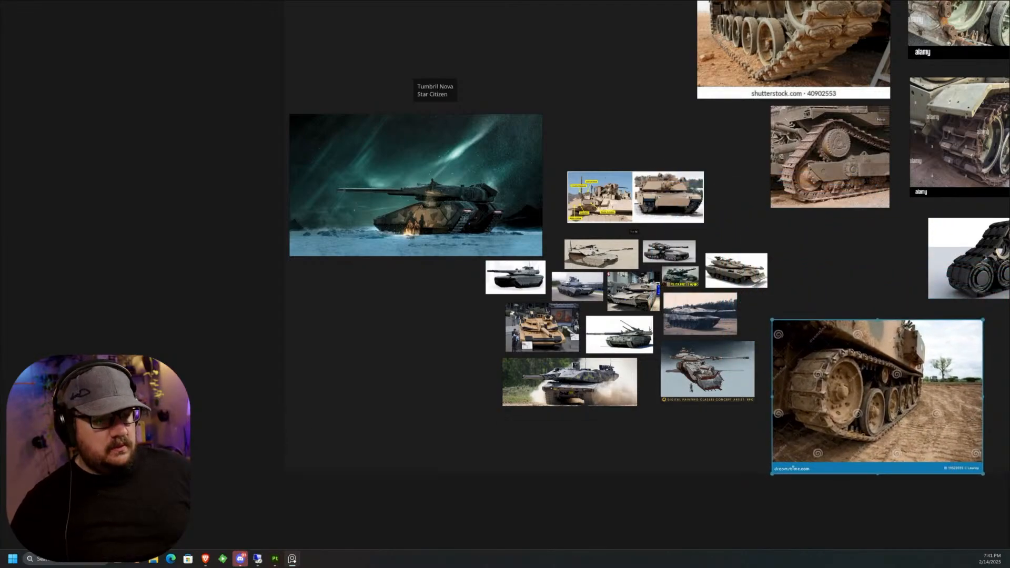
Examine the mud buildup on the tracks and wheels in the dreamstime photo, then put the reference board away.
scroll(891, 416, up, 6)
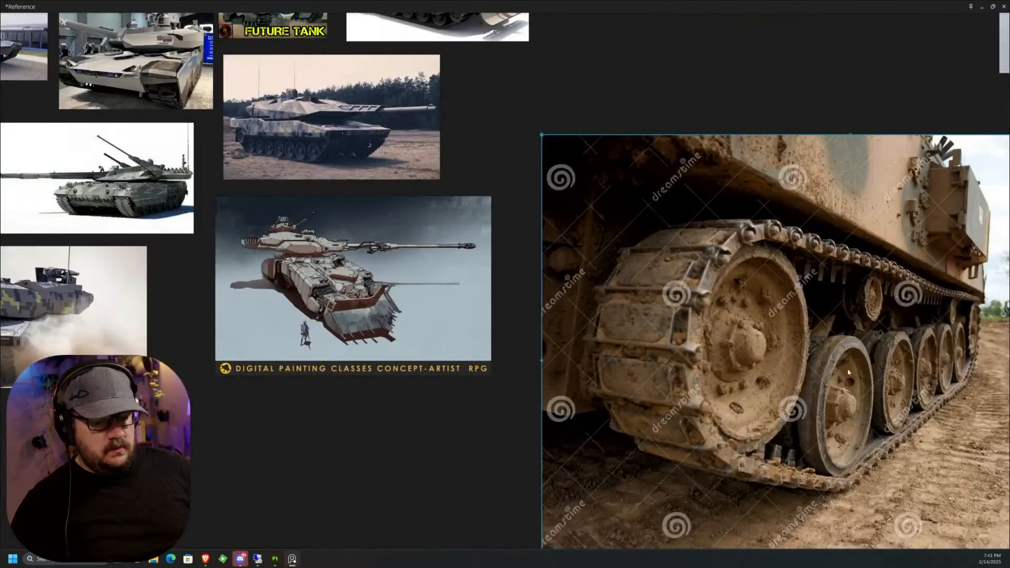
scroll(672, 406, down, 4)
scroll(663, 327, up, 7)
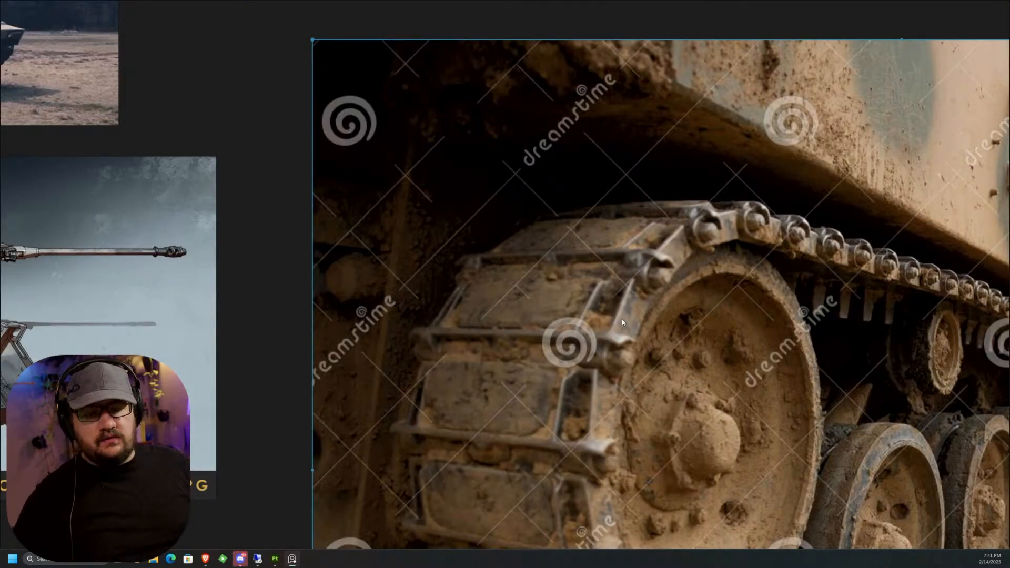
mouse_move(984, 13)
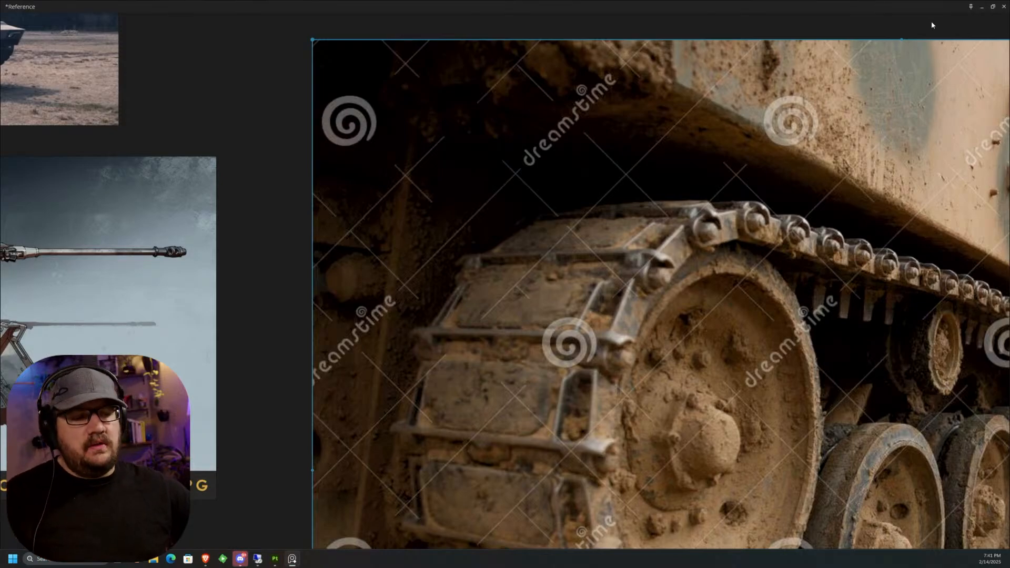
click(981, 7)
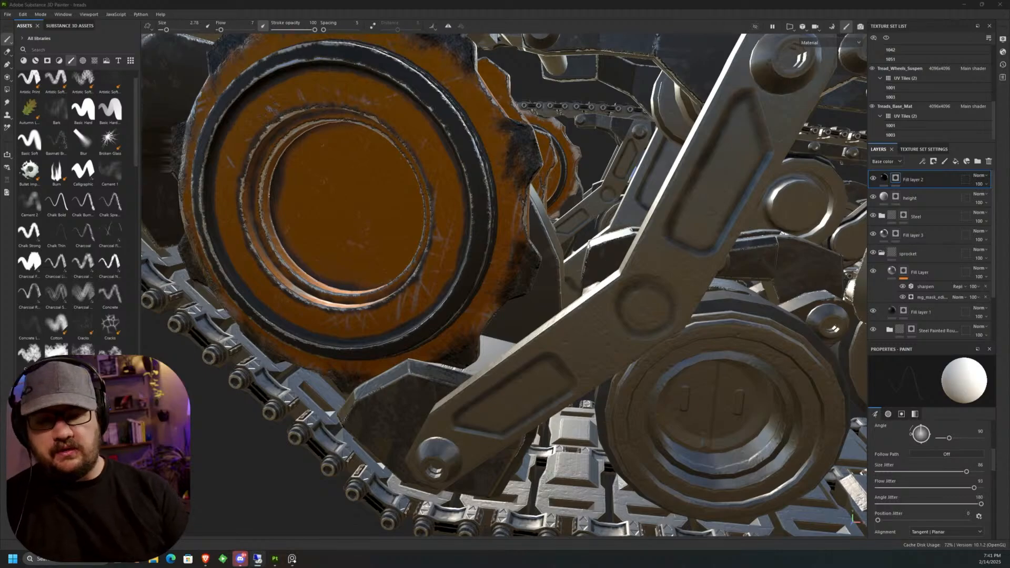
Examine the suspension and the outer track links with their rusty blocks up close.
scroll(507, 254, up, 3)
middle_drag(507, 254, 585, 198)
scroll(575, 210, down, 5)
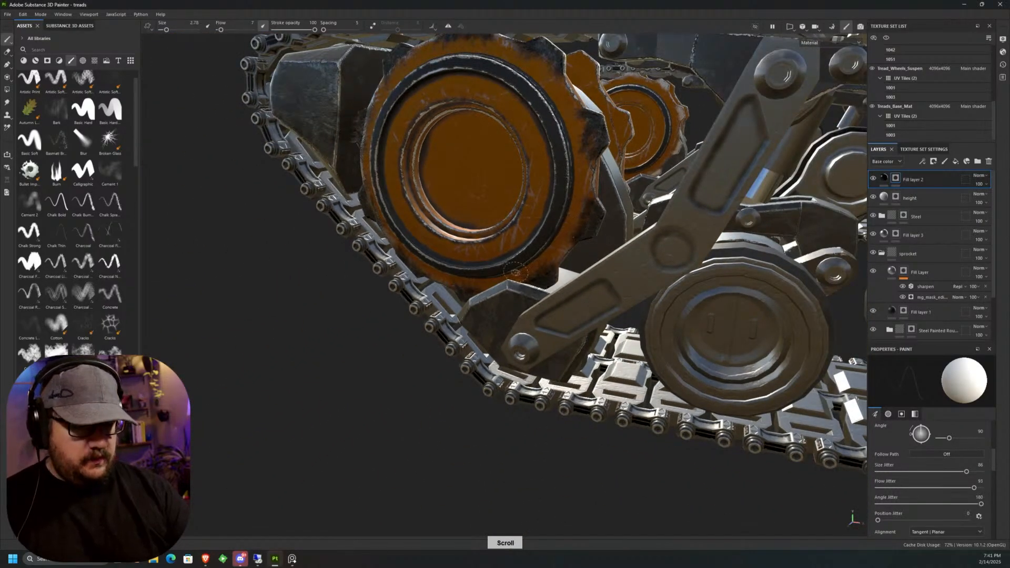
alt+drag(725, 168, 497, 338)
alt+drag(631, 295, 537, 280)
scroll(575, 309, up, 8)
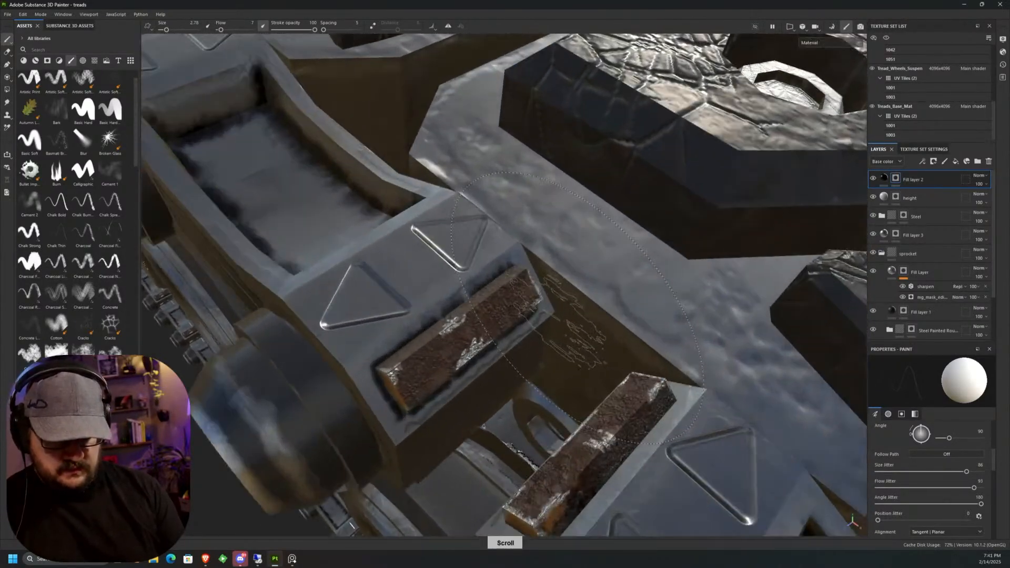
scroll(576, 310, down, 3)
mouse_move(576, 309)
alt+mouse_down()
mouse_move(432, 296)
mouse_move(412, 320)
mouse_move(417, 342)
mouse_move(497, 280)
mouse_move(575, 247)
mouse_move(434, 224)
mouse_move(467, 322)
mouse_move(473, 191)
alt+mouse_up()
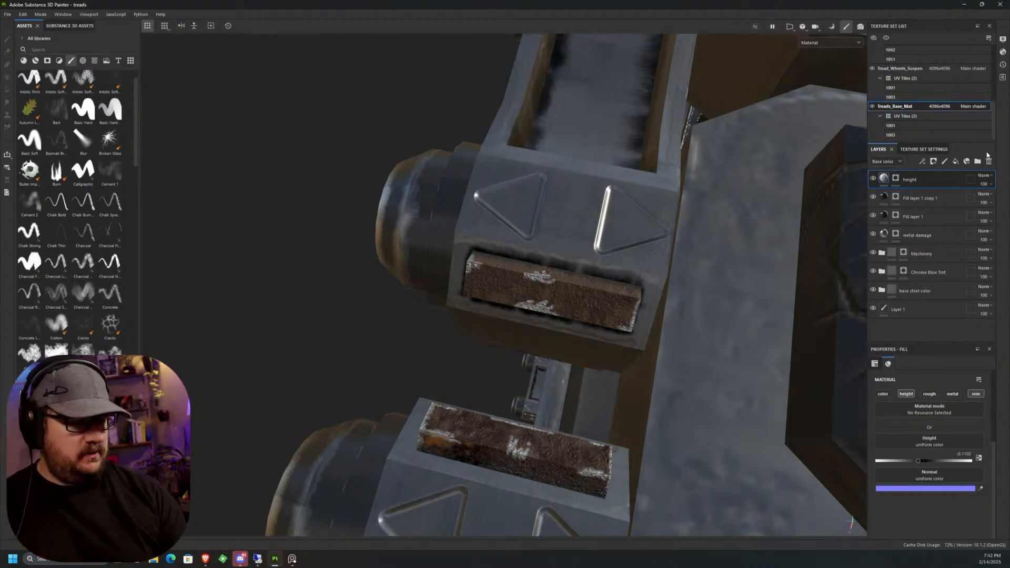
Add a black-masked fill layer with a muddy tan base color (877E61) above the height layer of Treads_Base_Mat.
click(958, 162)
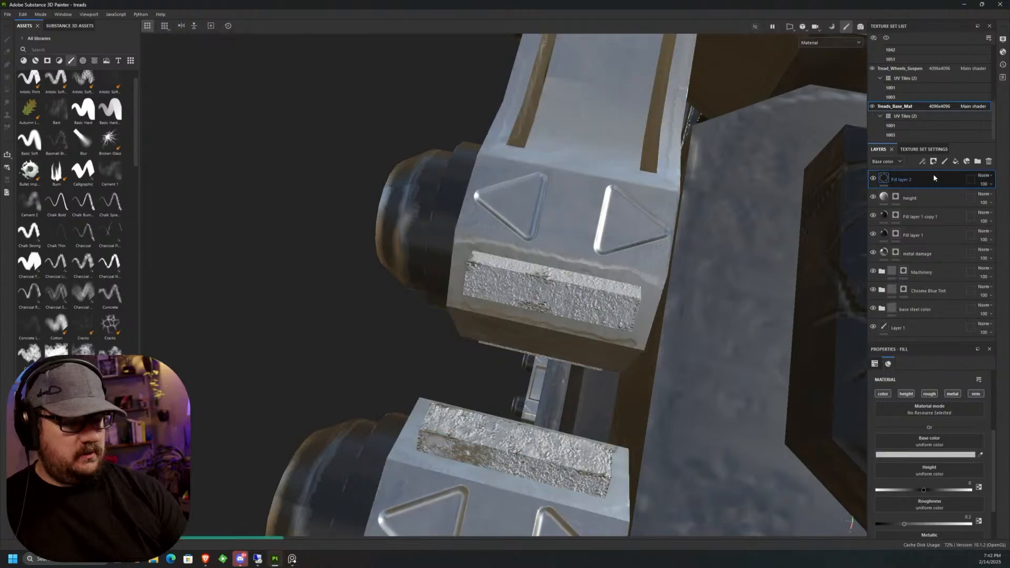
click(927, 456)
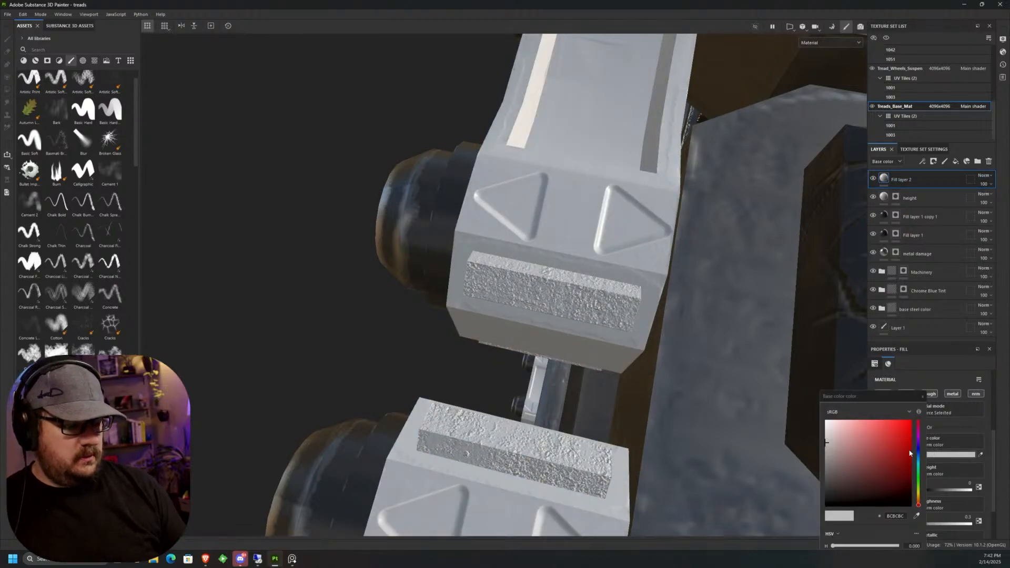
drag(916, 486, 917, 495)
click(852, 427)
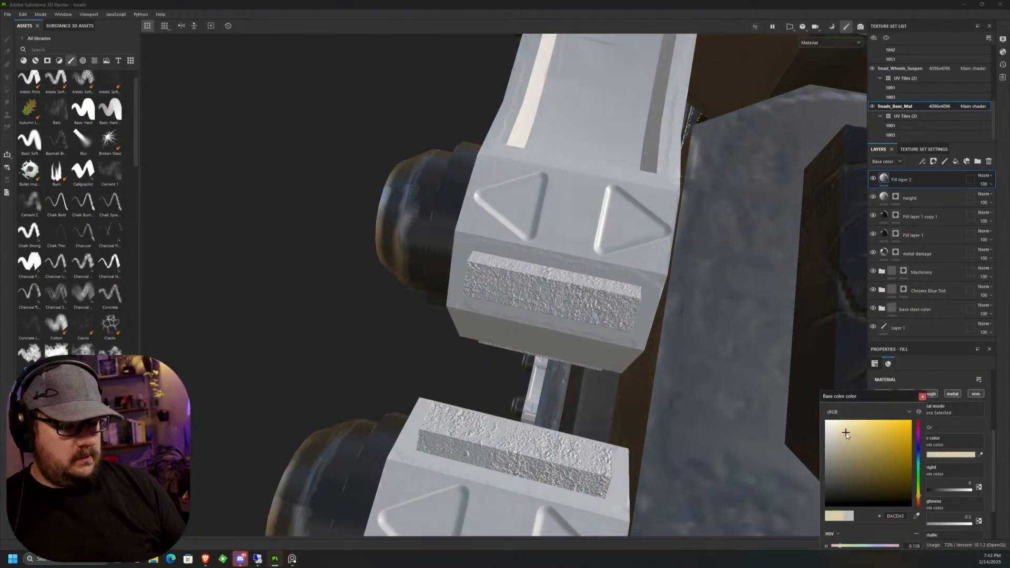
click(865, 440)
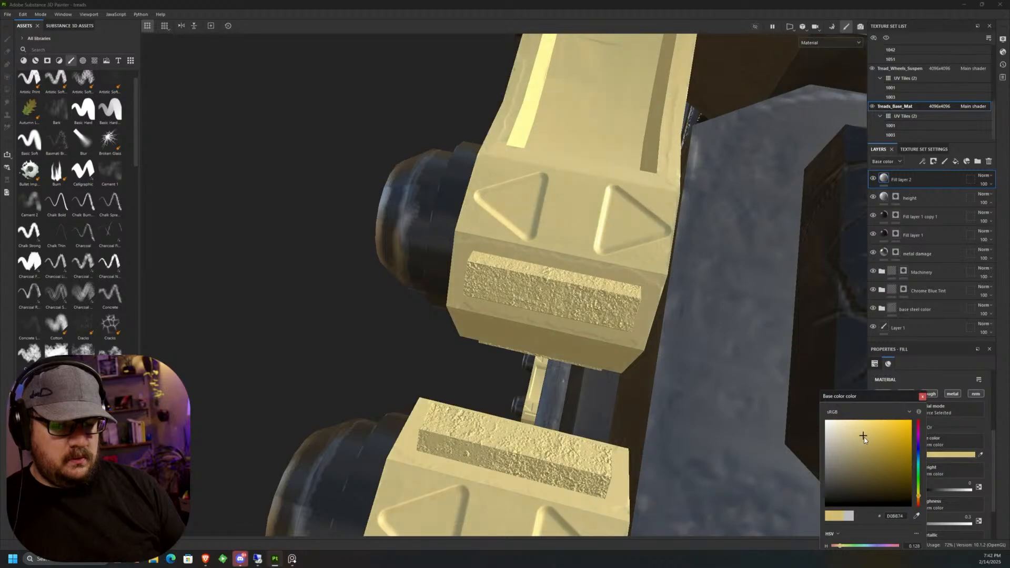
drag(863, 446, 849, 462)
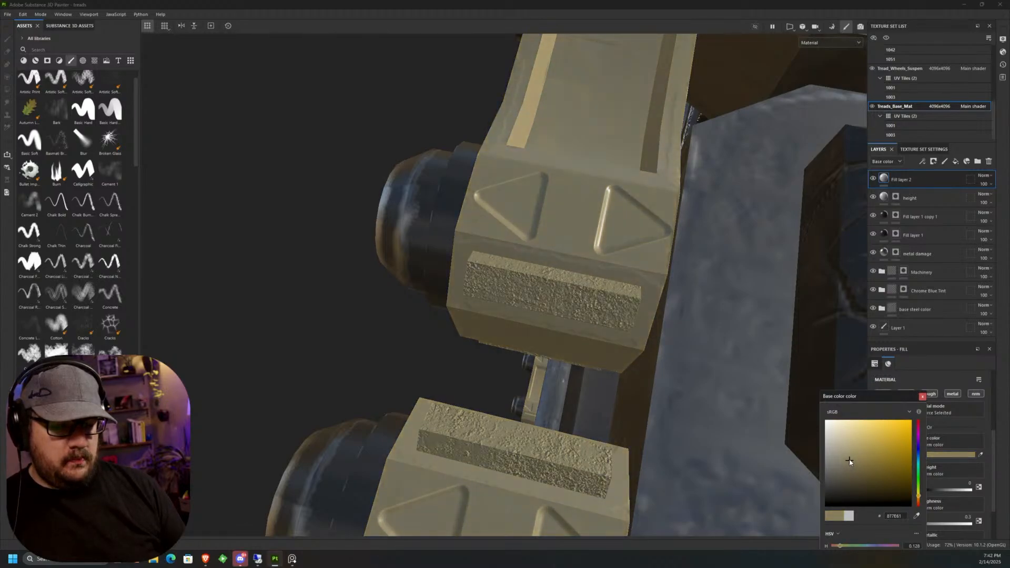
click(921, 397)
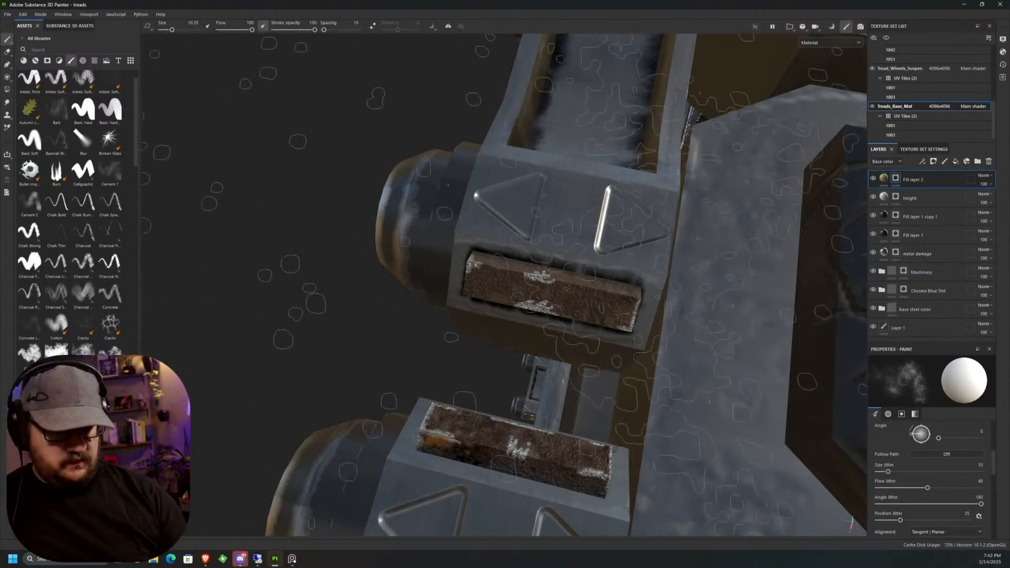
Paint tan dirt onto the edges and triangle details of a track link's end, with brush size 0.27 and flow 20.
ctrl+right_drag(642, 211, 579, 211)
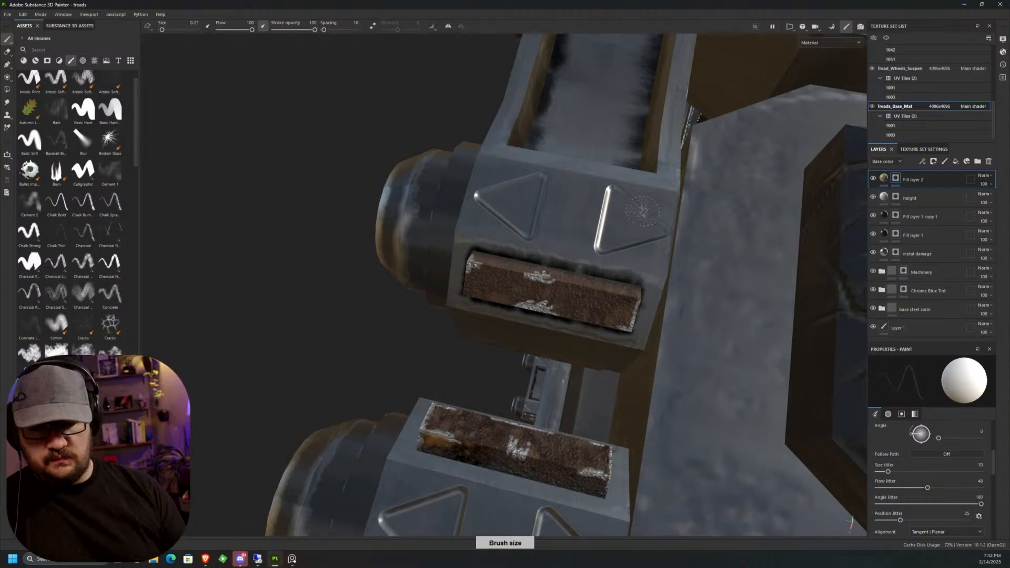
drag(251, 30, 225, 29)
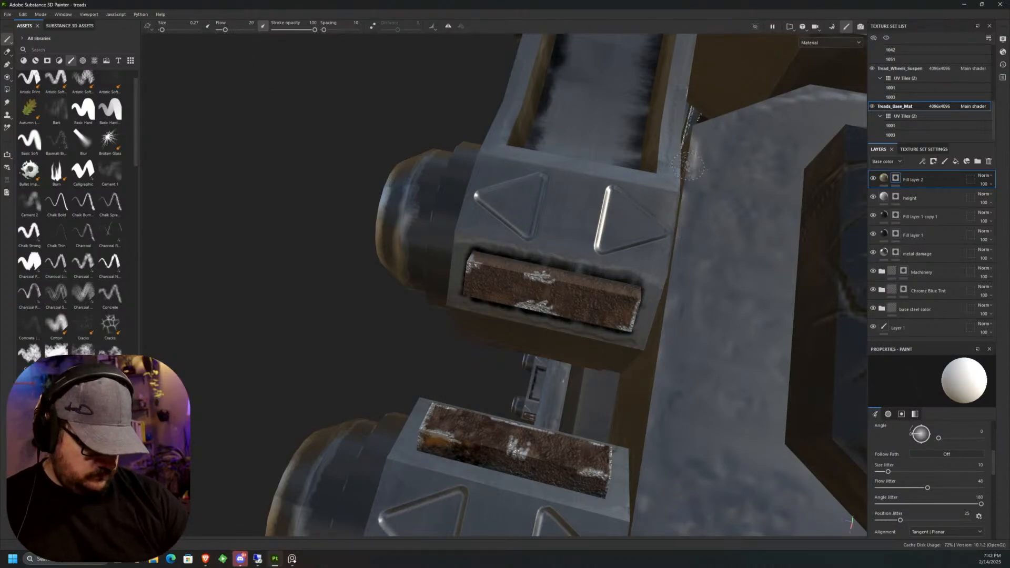
alt+drag(686, 165, 604, 227)
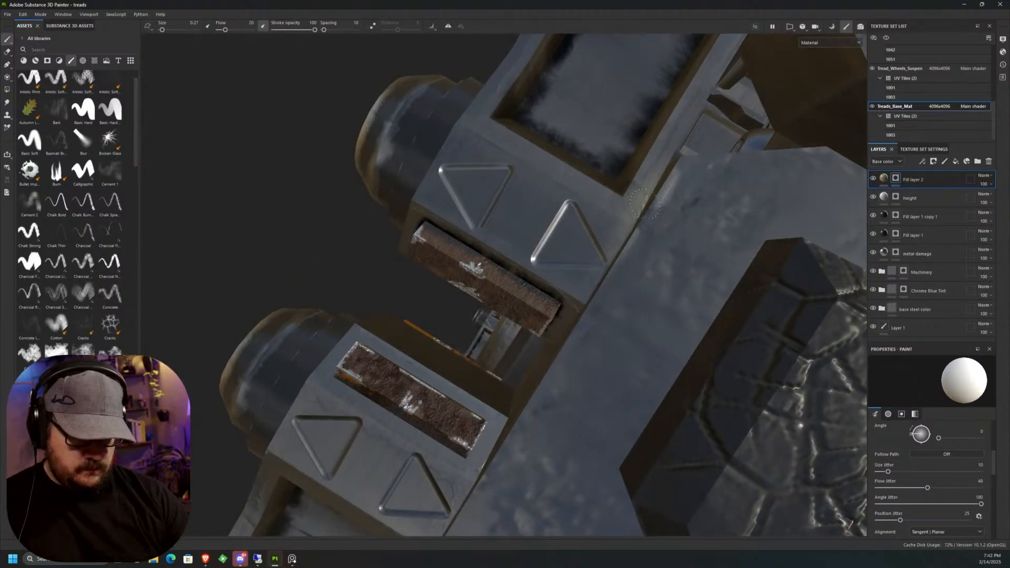
alt+drag(592, 278, 613, 298)
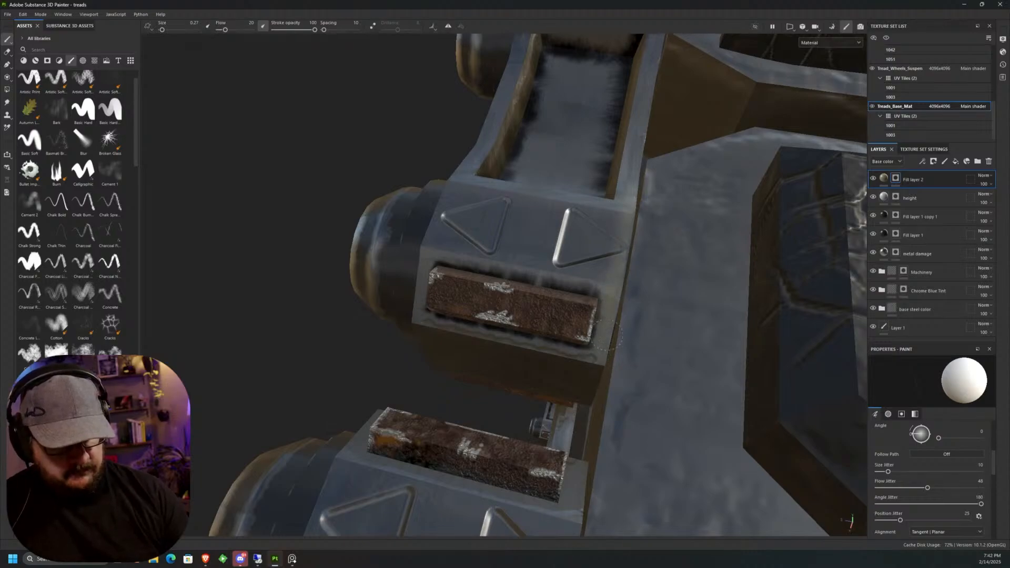
alt+drag(614, 267, 494, 227)
scroll(542, 248, up, 3)
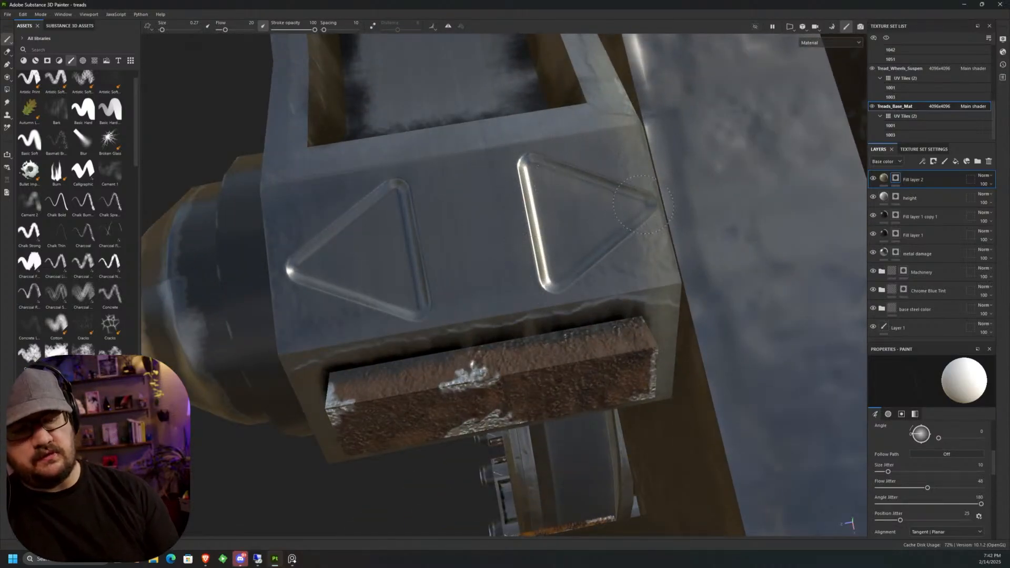
middle_drag(545, 189, 457, 216)
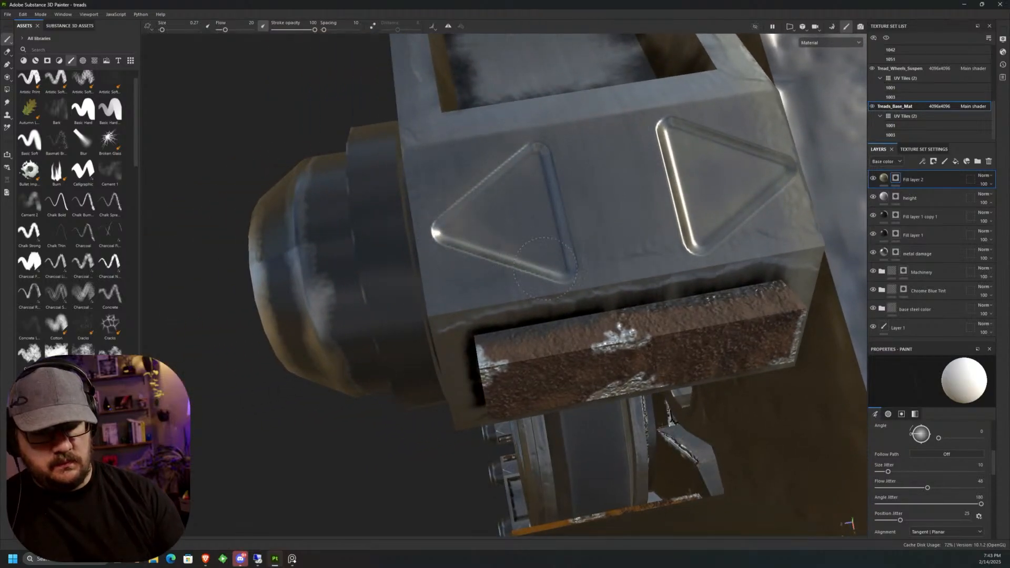
alt+drag(552, 204, 441, 257)
scroll(442, 257, down, 6)
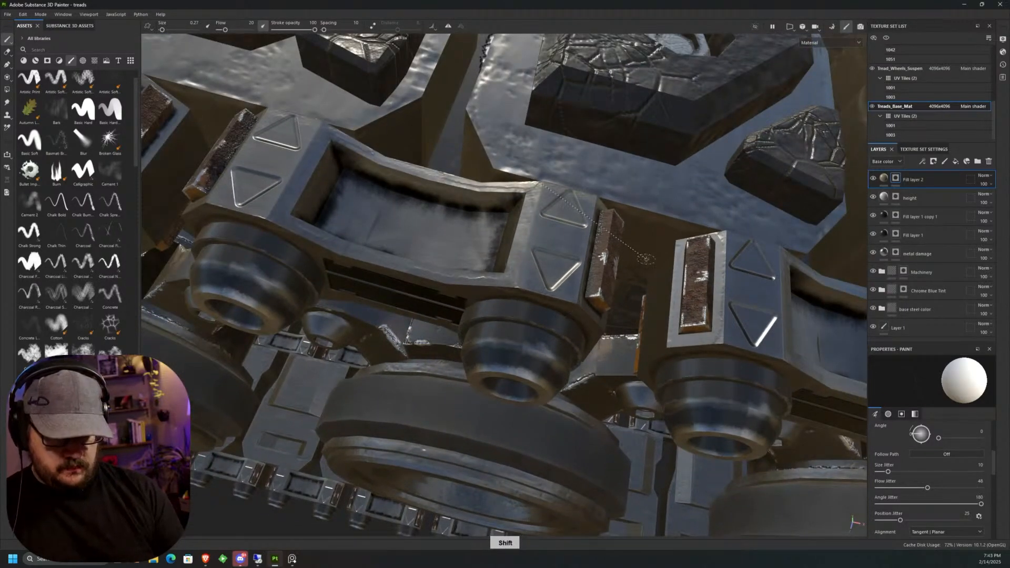
alt+drag(644, 251, 802, 193)
Turn off the metal, height and normal channels of Fill layer 2, keeping only color and roughness.
click(925, 179)
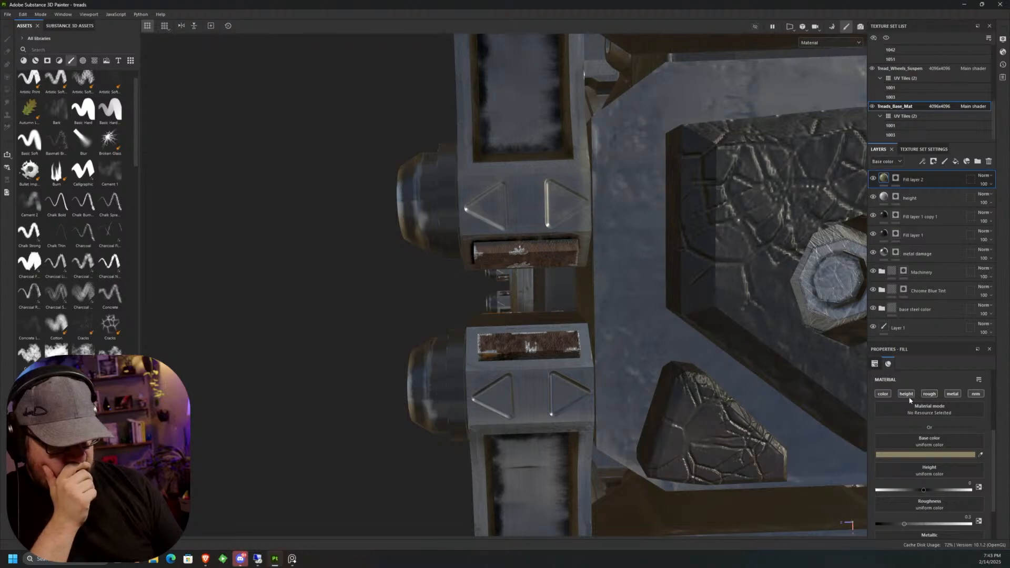
click(947, 395)
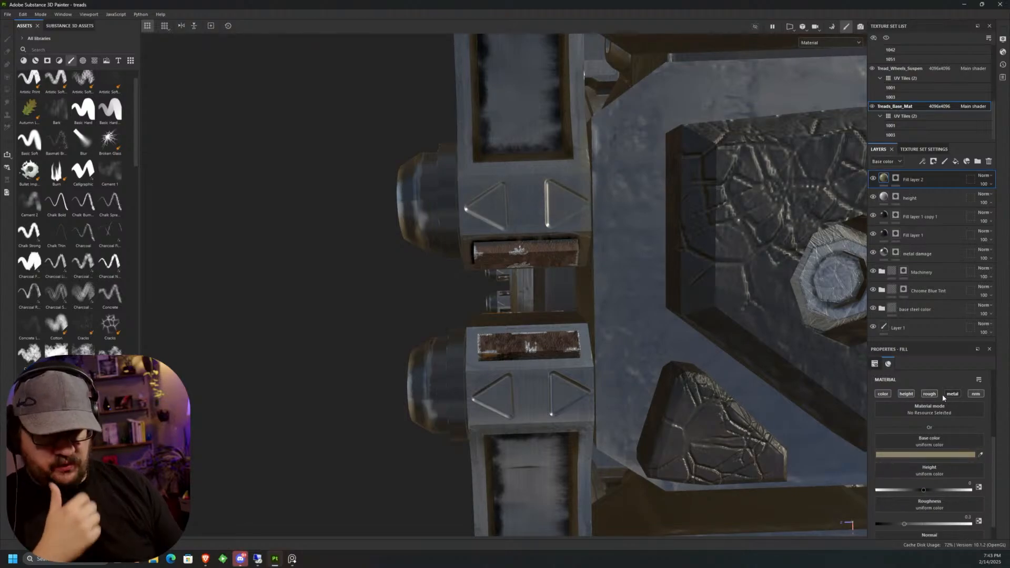
click(910, 395)
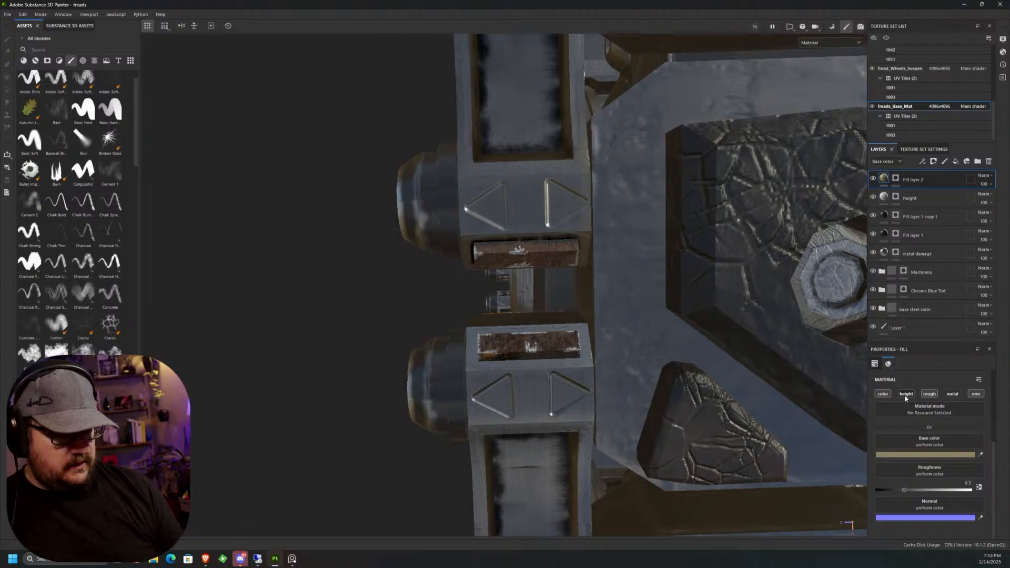
click(973, 395)
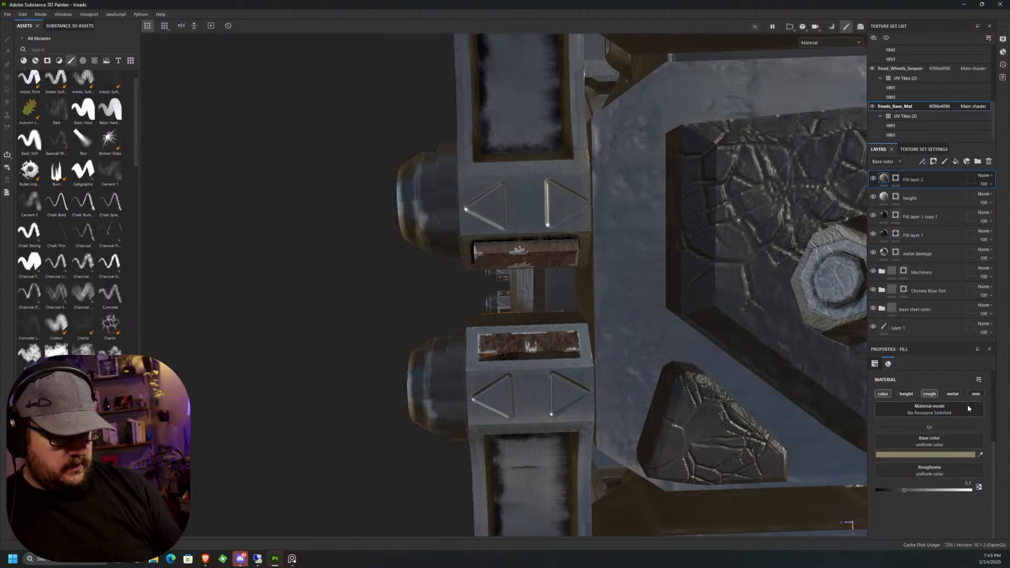
click(927, 394)
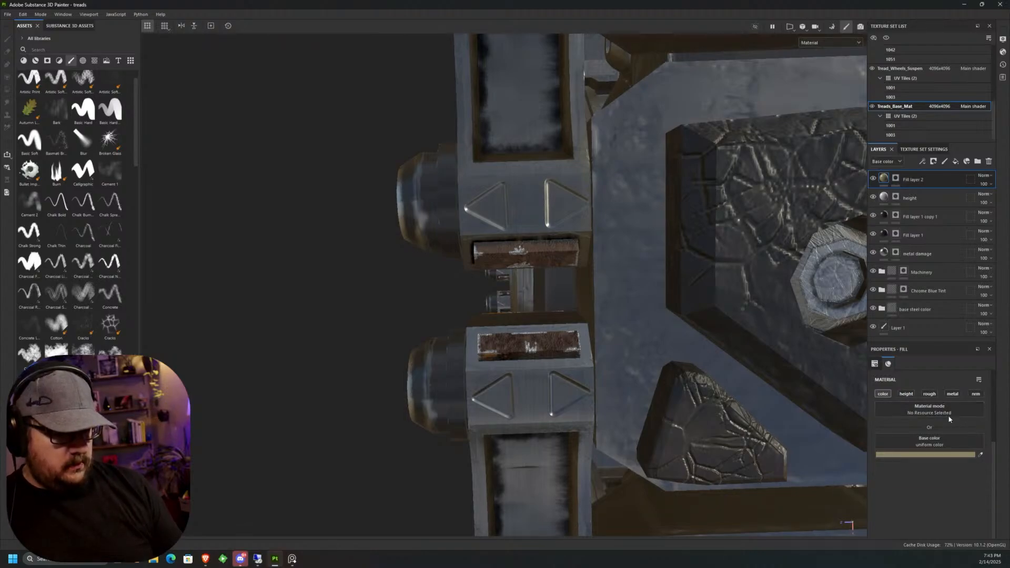
click(932, 394)
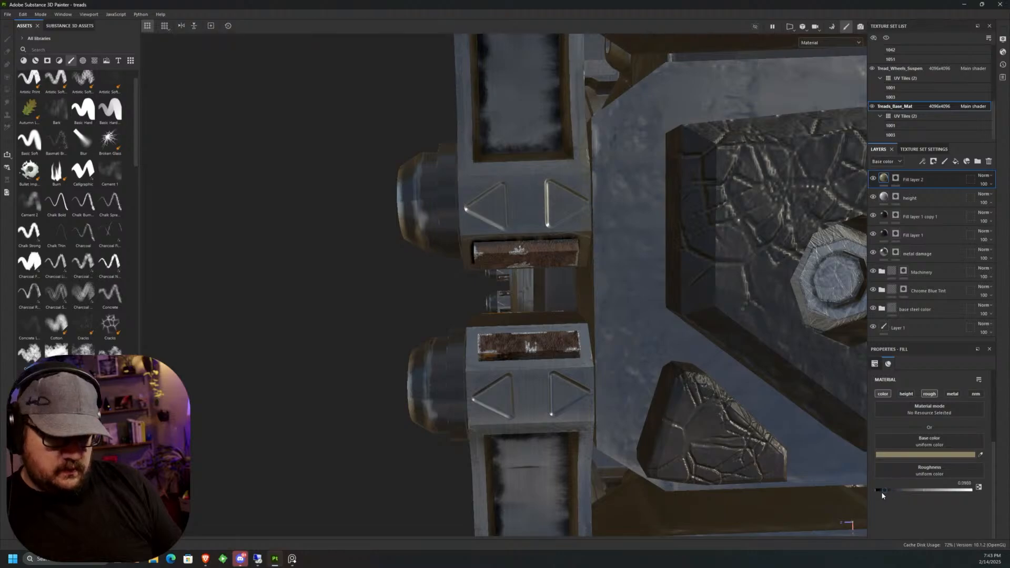
Set the roughness of Fill layer 2 to 1, checking the dirt on the track link's triangles.
drag(883, 490, 965, 487)
alt+right_drag(590, 186, 588, 190)
alt+drag(585, 202, 628, 294)
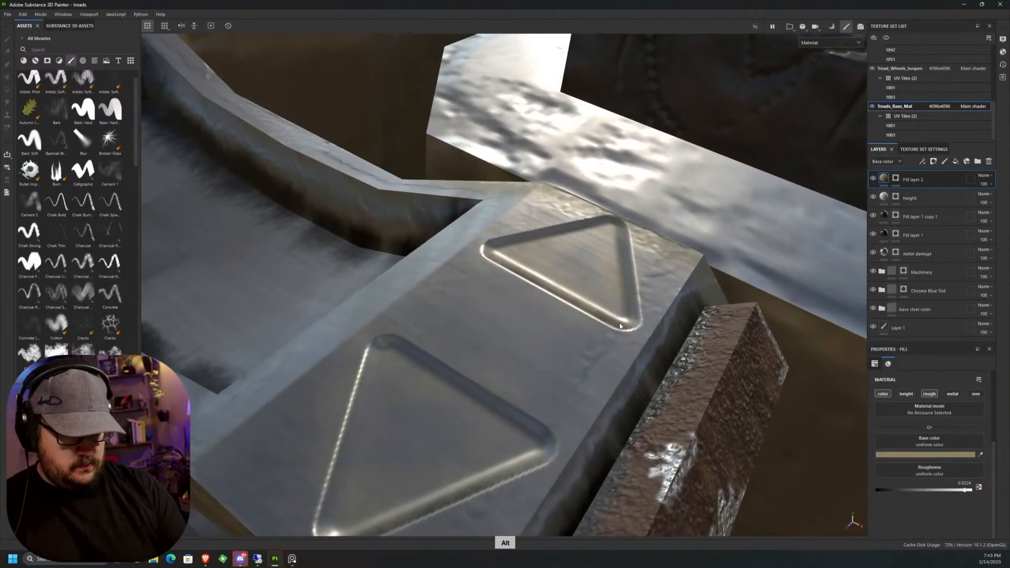
drag(910, 488, 975, 491)
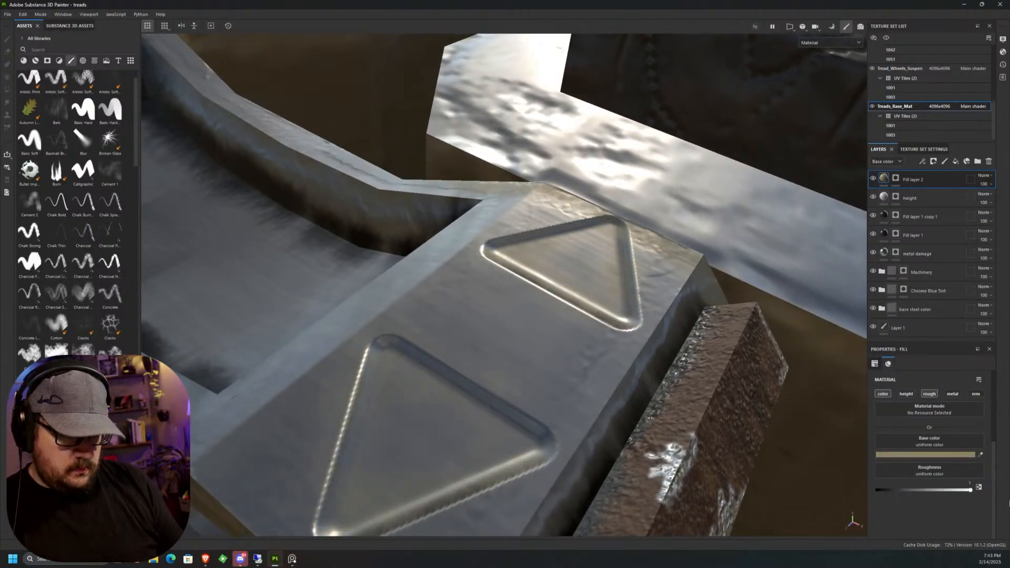
Make Fill layer 2's mask active for painting and review the dirt across the outer track links.
alt+drag(624, 415, 457, 478)
alt+middle_drag(534, 427, 616, 270)
alt+drag(615, 270, 561, 270)
alt+middle_drag(561, 185, 532, 229)
click(895, 177)
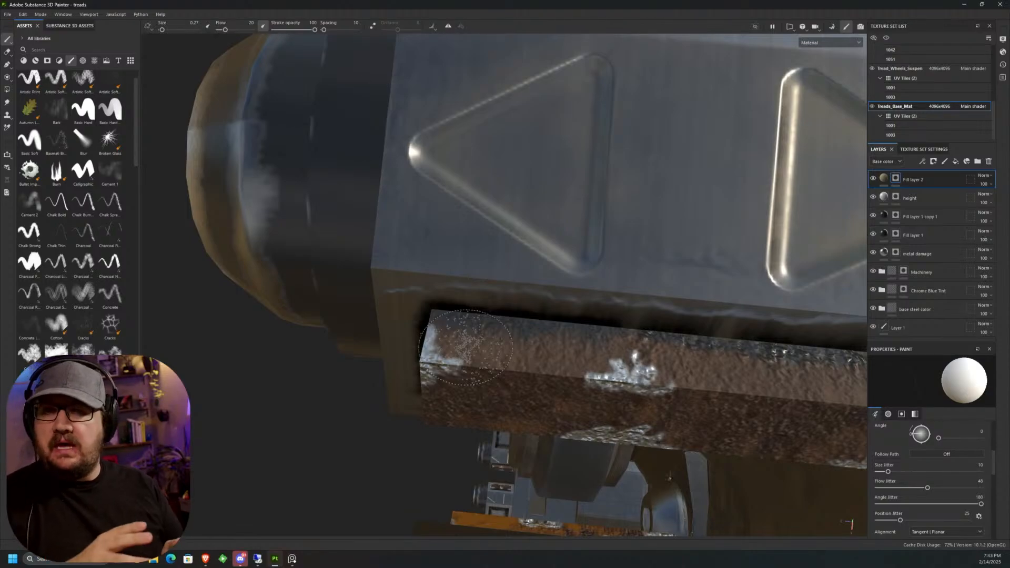
scroll(466, 347, down, 10)
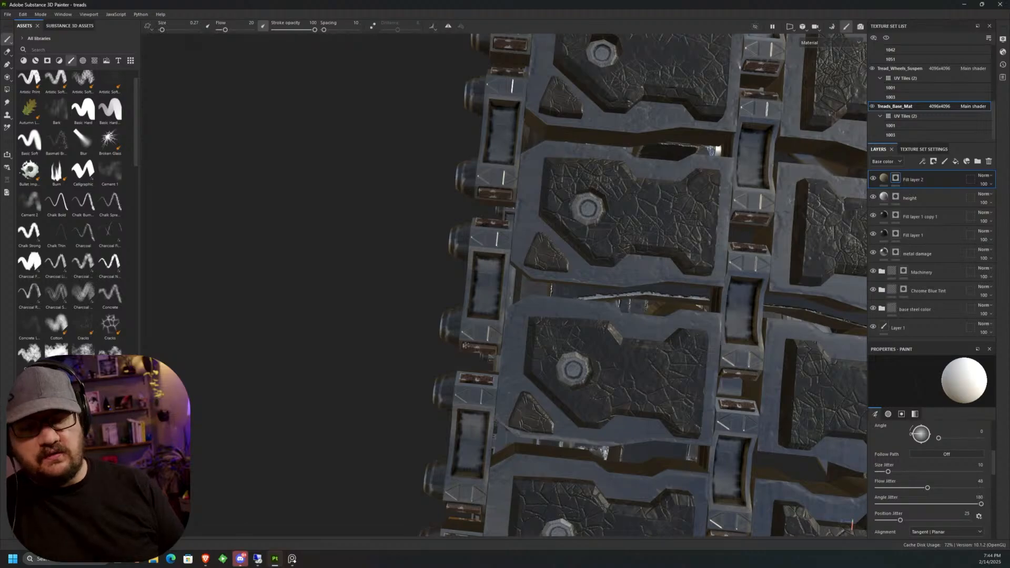
scroll(514, 221, up, 3)
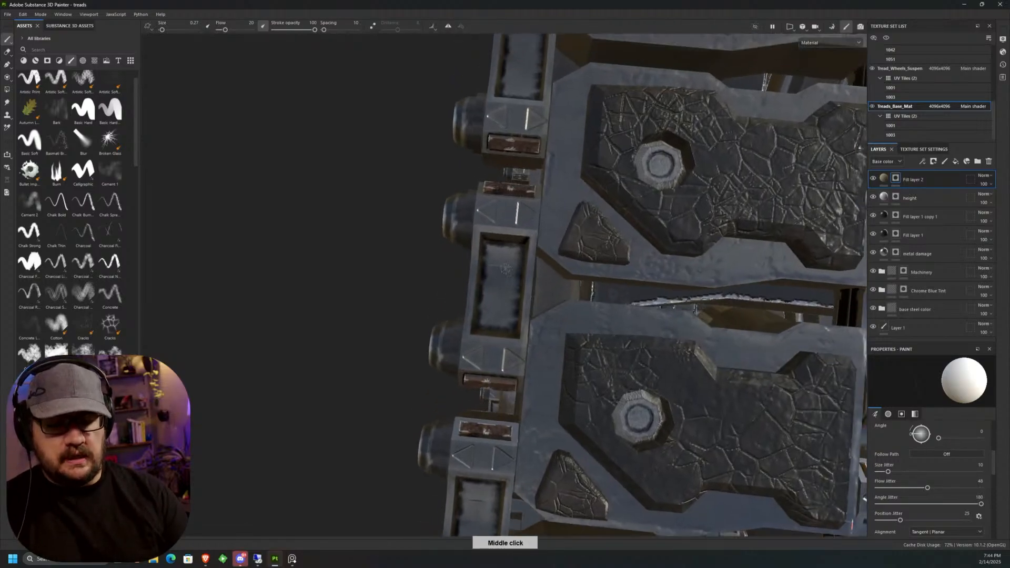
Paint tan dirt along the embossed triangle outlines and adjacent metal on the track link's end.
scroll(503, 239, up, 5)
scroll(532, 199, up, 3)
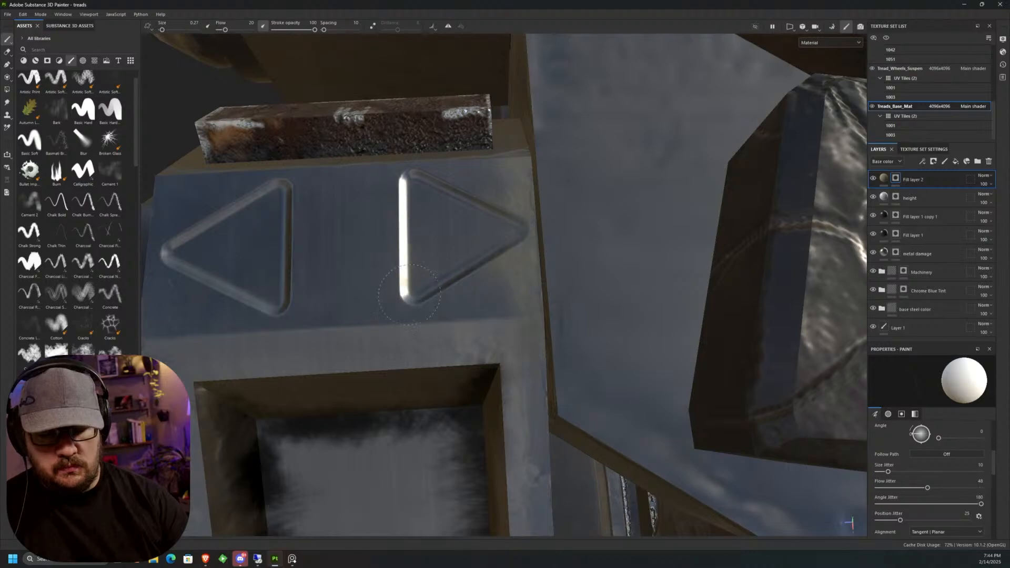
drag(410, 292, 414, 178)
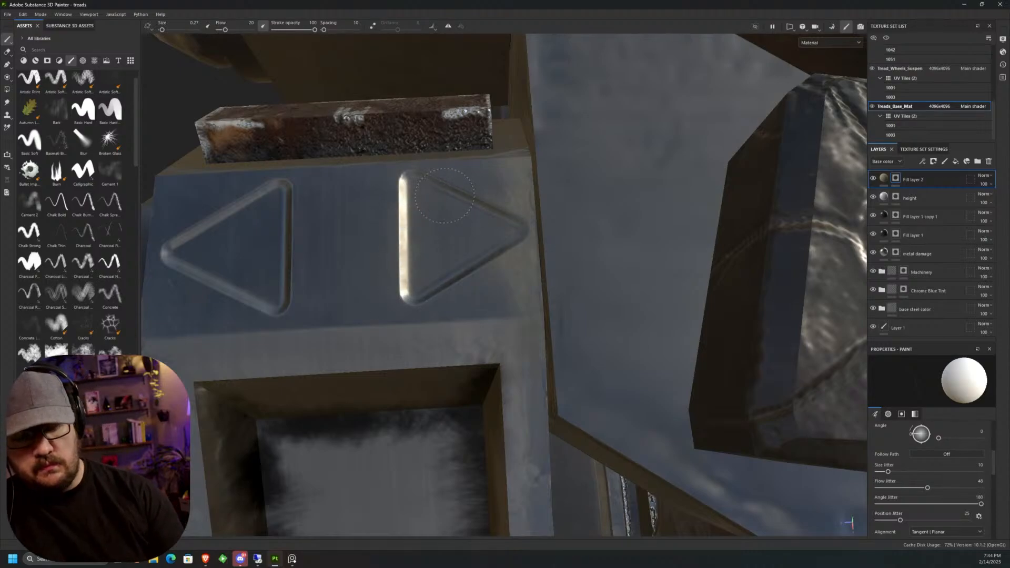
middle_drag(433, 283, 582, 267)
mouse_move(582, 267)
alt+mouse_down()
mouse_move(419, 244)
mouse_move(368, 294)
mouse_move(381, 235)
alt+mouse_up()
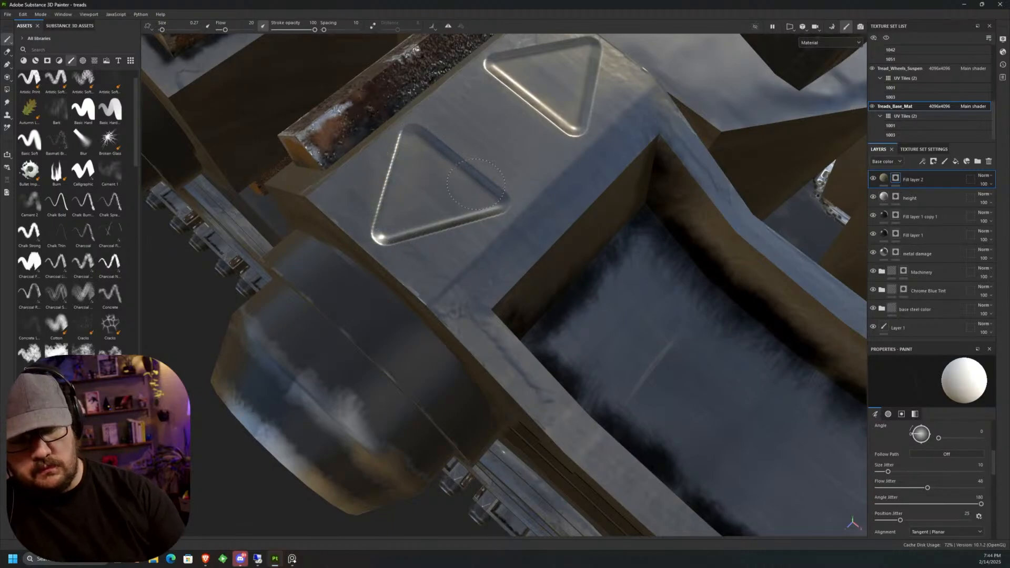
alt+drag(524, 255, 537, 313)
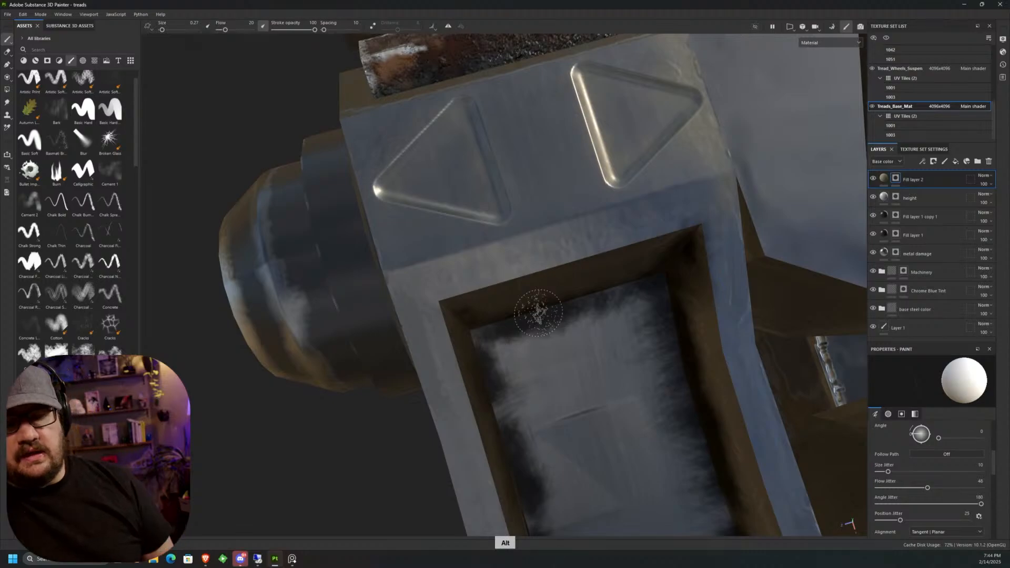
alt+drag(676, 236, 560, 267)
Paint dirt onto the track link's outer side face, around the base of the round pin housing.
alt+drag(491, 275, 515, 264)
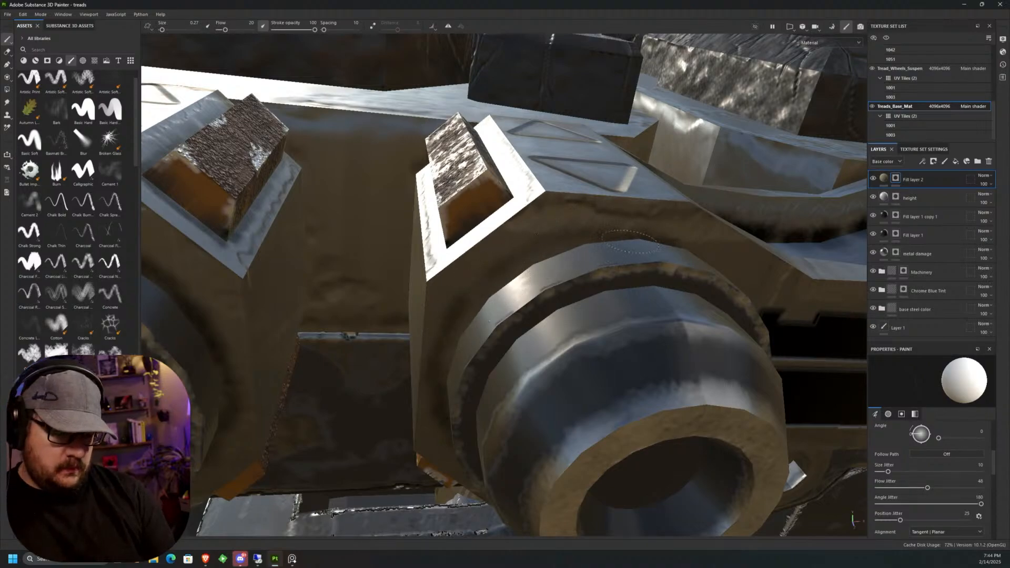
alt+middle_drag(652, 240, 597, 184)
alt+drag(597, 184, 579, 188)
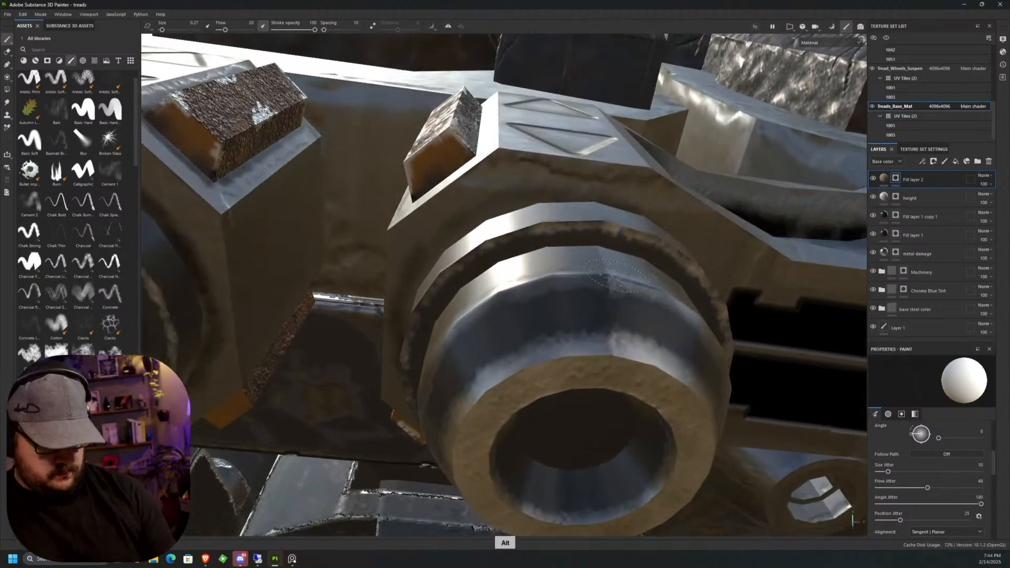
shift+right_drag(664, 240, 635, 269)
alt+middle_drag(650, 274, 552, 213)
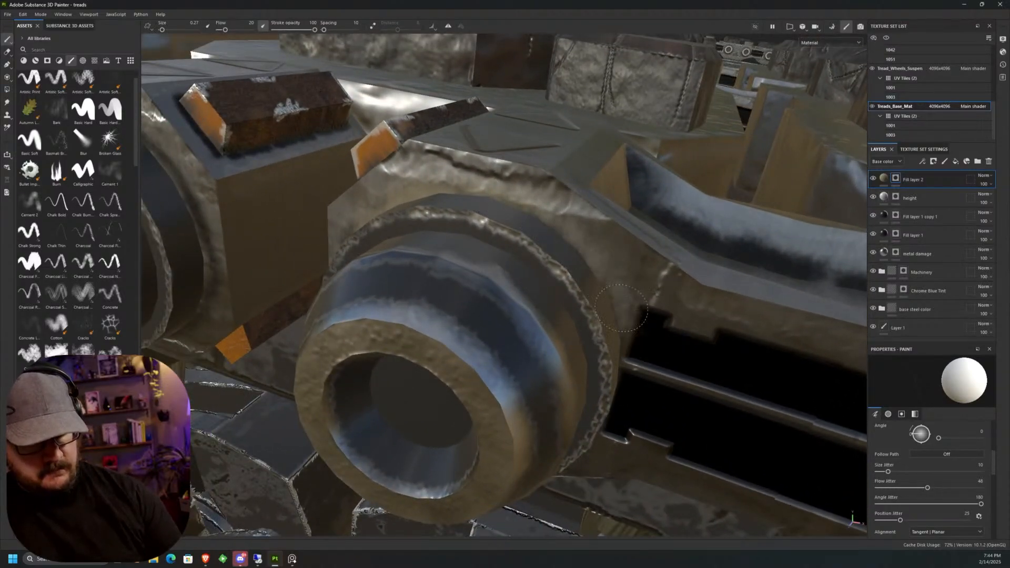
alt+drag(622, 307, 689, 310)
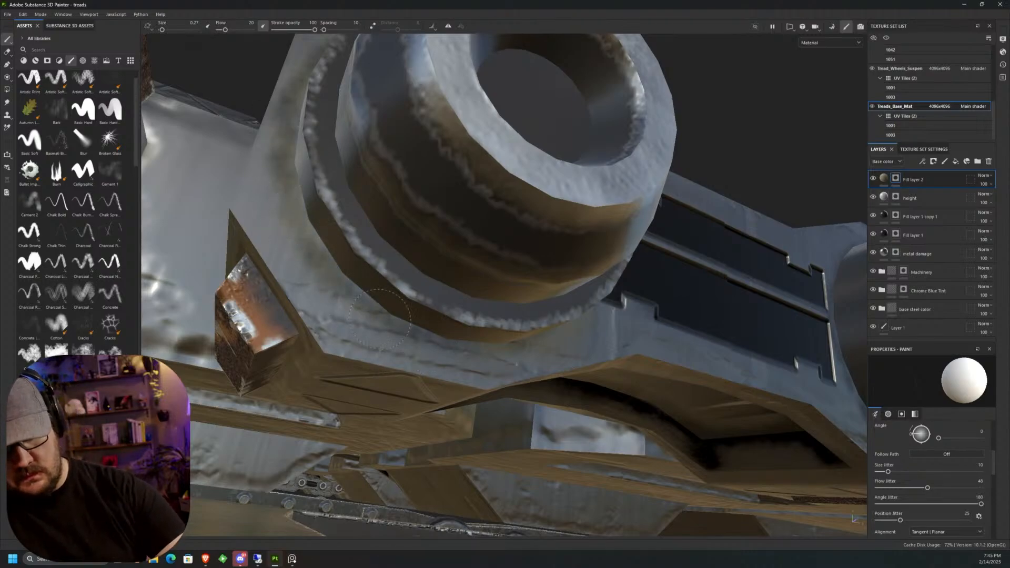
key(alt)
alt+drag(628, 237, 519, 272)
Paint dirt around the rusty rectangular block on the link's end, including its side facing the triangles.
scroll(554, 265, down, 5)
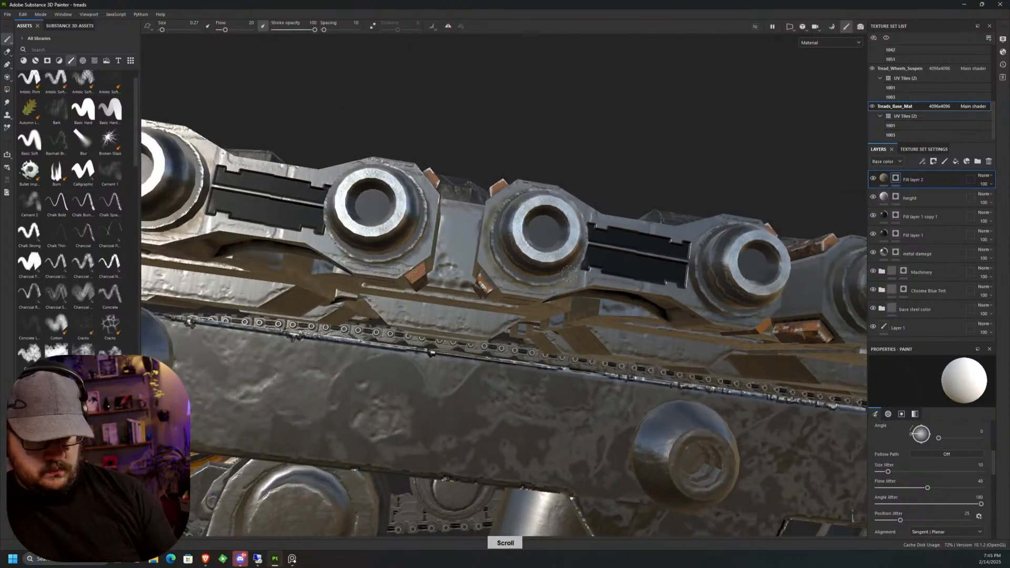
scroll(569, 273, down, 3)
alt+drag(586, 262, 615, 201)
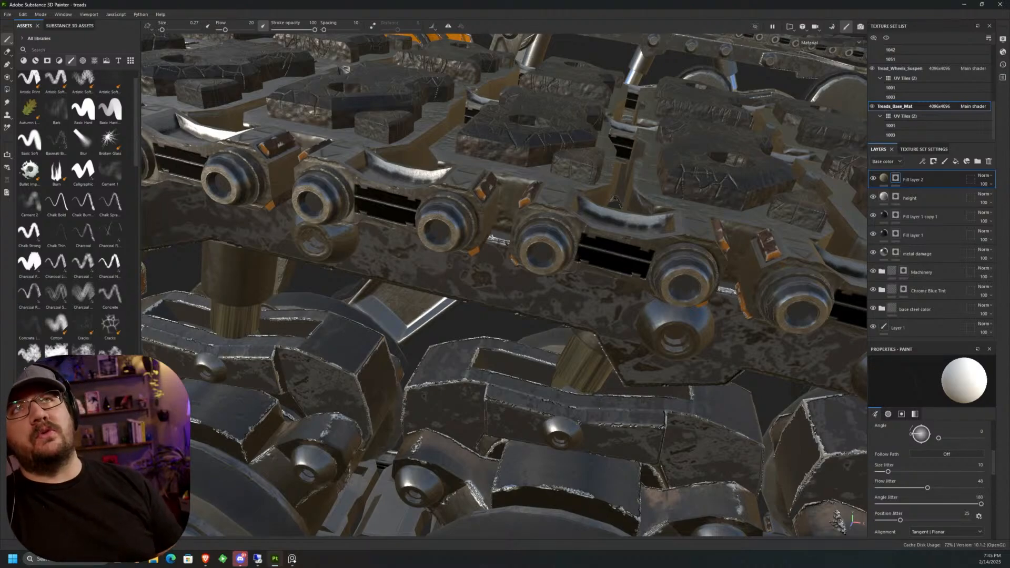
alt+drag(582, 247, 772, 258)
scroll(593, 305, up, 7)
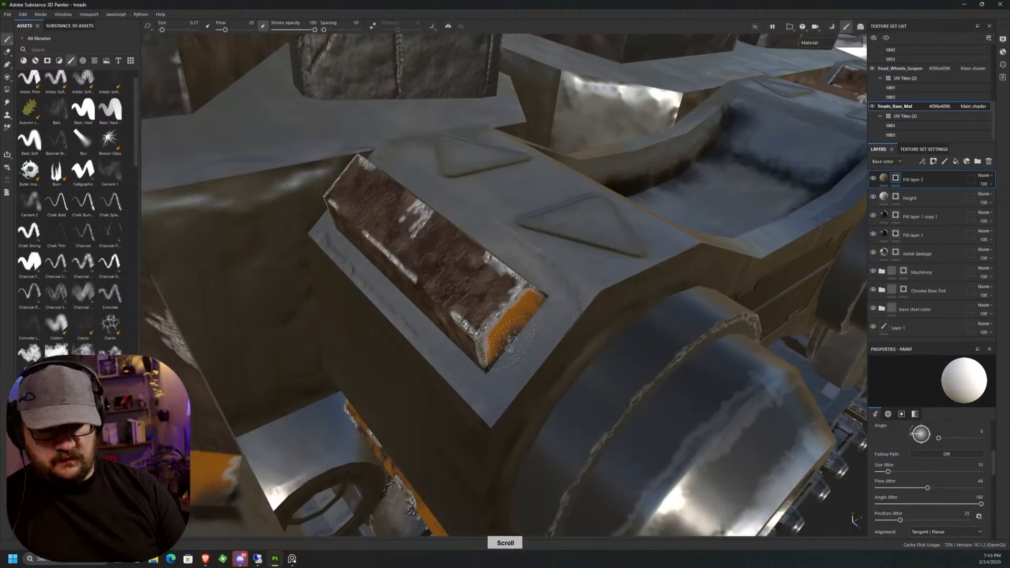
alt+drag(511, 344, 537, 271)
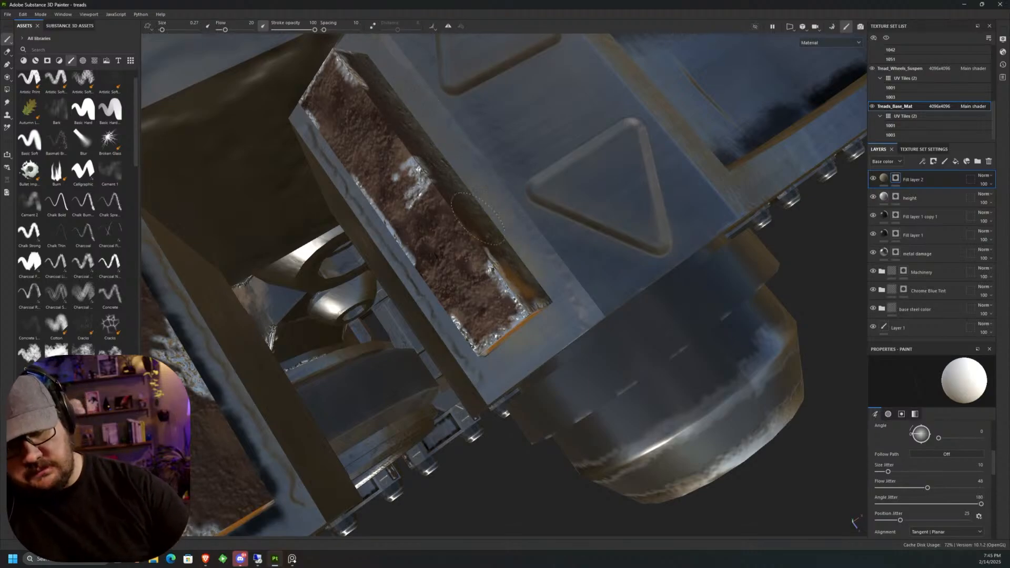
mouse_move(441, 165)
alt+mouse_down()
mouse_move(528, 138)
mouse_move(416, 249)
mouse_move(397, 248)
mouse_move(421, 255)
alt+mouse_up()
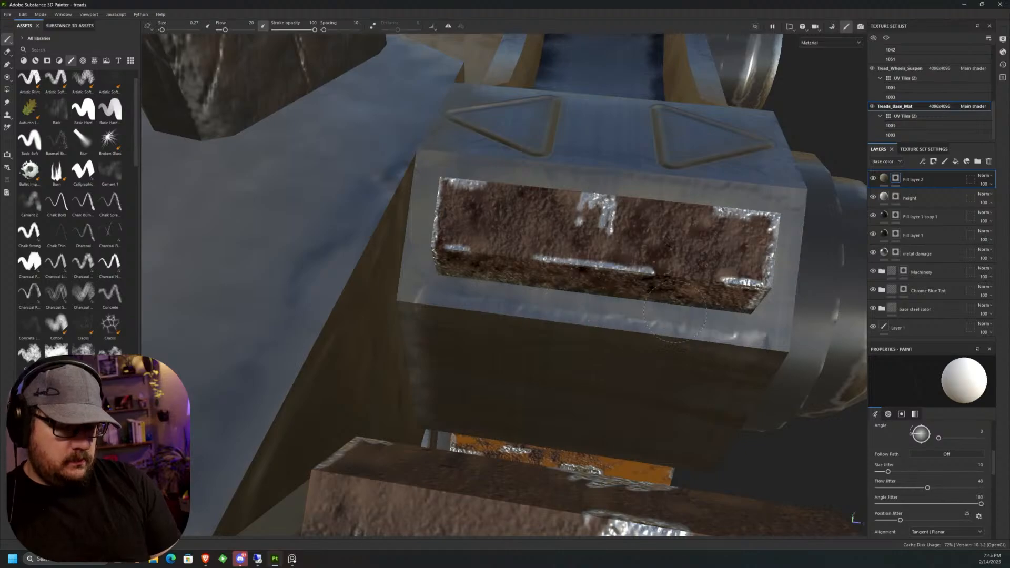
Brush dirt over the rusty block's outer face, worn metal patches and surrounding bevel.
middle_drag(693, 315, 648, 310)
alt+drag(649, 311, 558, 168)
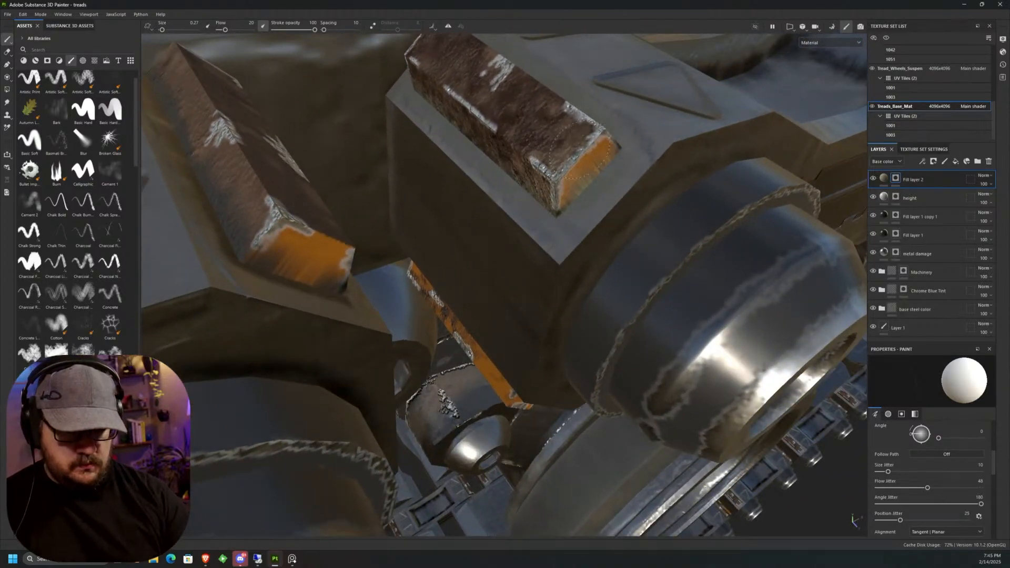
middle_drag(568, 153, 579, 177)
alt+drag(579, 176, 531, 236)
mouse_move(567, 138)
alt+mouse_down()
mouse_move(582, 144)
mouse_move(526, 149)
alt+mouse_up()
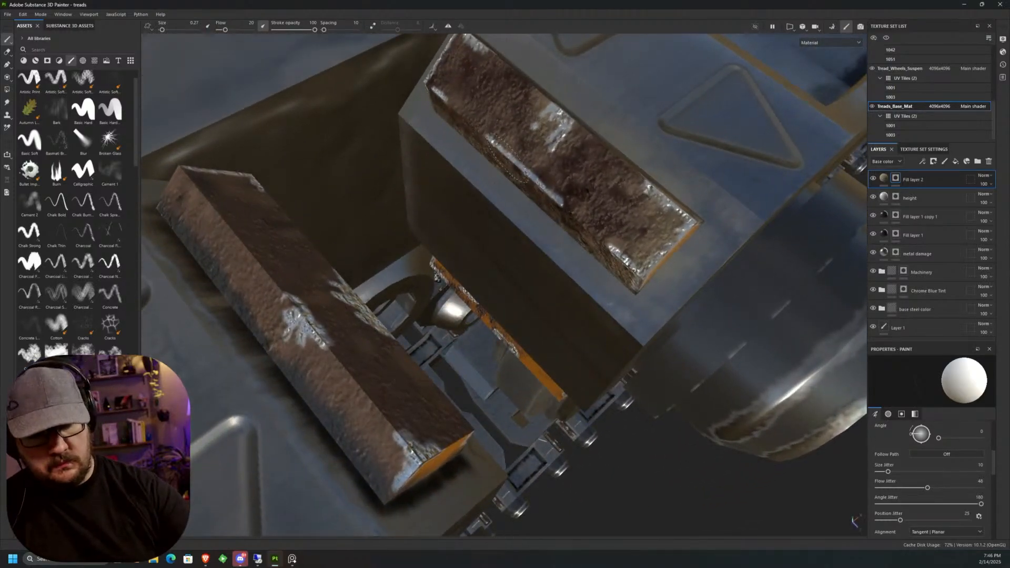
alt+middle_drag(468, 84, 475, 167)
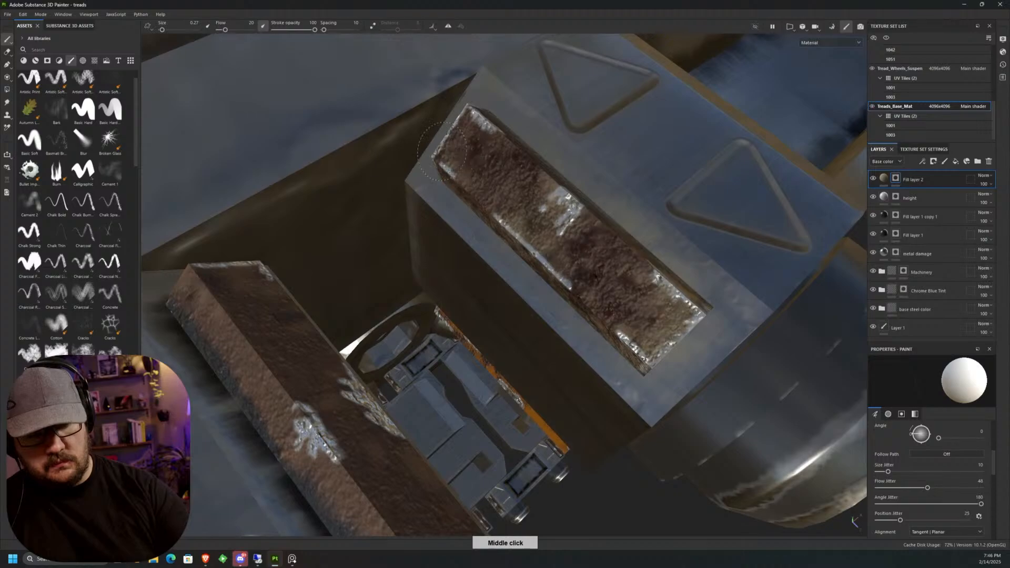
mouse_move(533, 160)
alt+mouse_down()
mouse_move(646, 196)
mouse_move(528, 334)
mouse_move(573, 258)
alt+mouse_up()
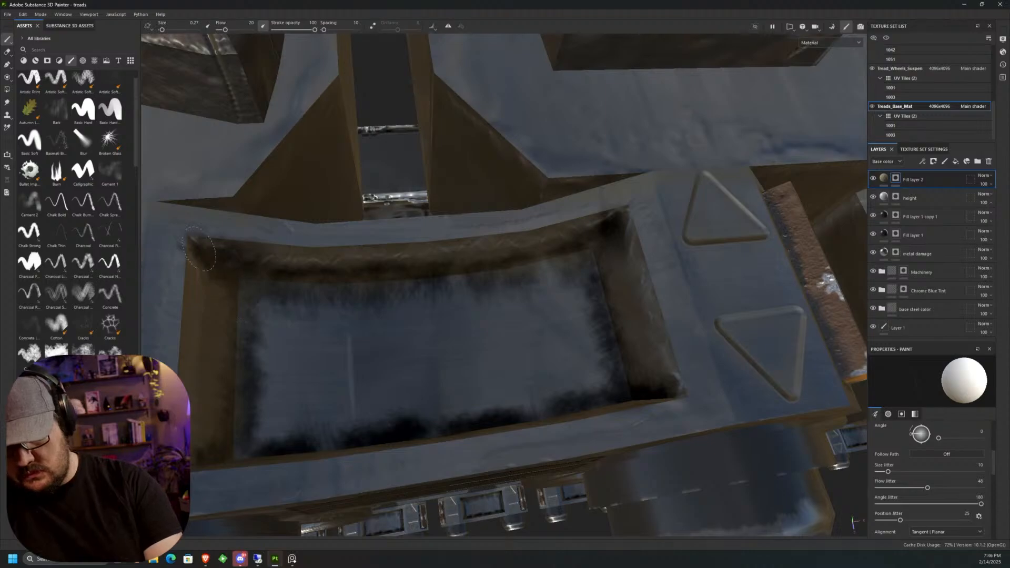
Paint dirt into the corners and along the inner walls of the track link's curved rectangular recess.
mouse_move(215, 265)
alt+mouse_down()
mouse_move(207, 321)
mouse_move(339, 211)
mouse_move(316, 357)
mouse_move(339, 268)
mouse_move(336, 292)
alt+mouse_up()
alt+middle_drag(337, 292, 374, 259)
alt+drag(374, 259, 392, 246)
mouse_move(322, 355)
mouse_down()
mouse_move(401, 252)
mouse_move(229, 465)
mouse_move(342, 300)
mouse_move(419, 153)
mouse_move(491, 253)
mouse_up()
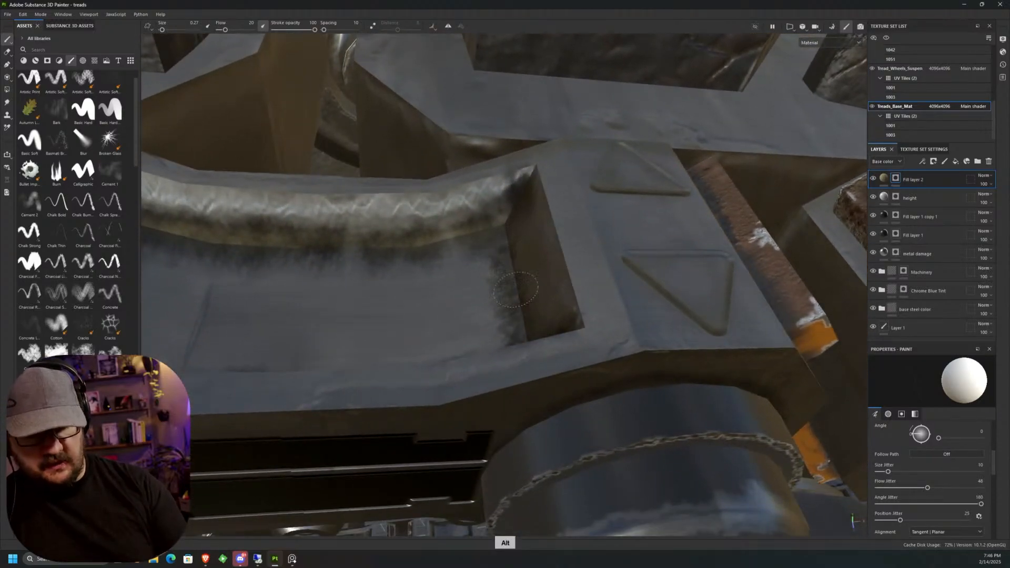
alt+middle_drag(518, 310, 618, 410)
alt+drag(618, 411, 684, 400)
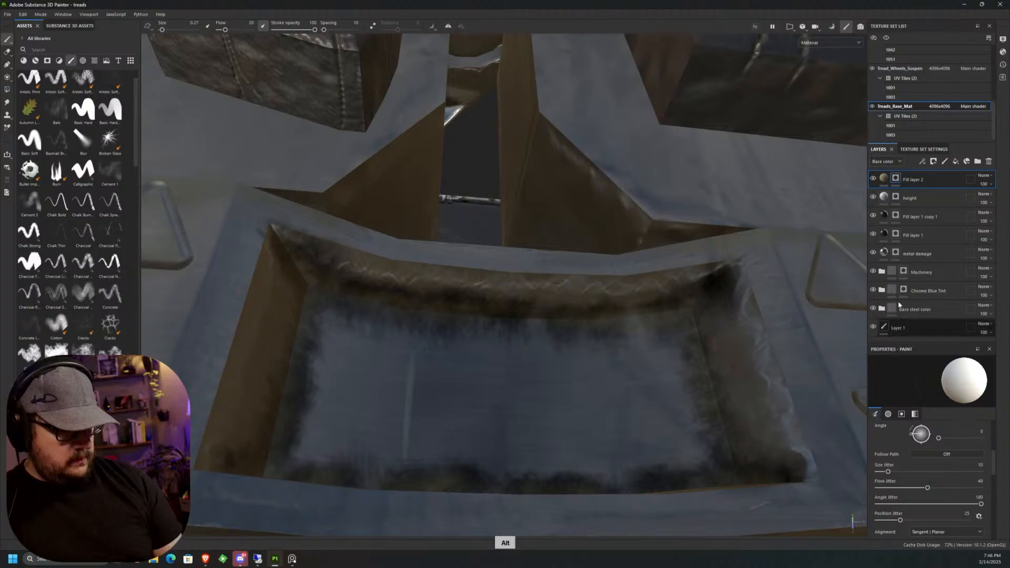
Turn on Fill layer 2's height channel and give it a slight positive height, checking the raised dirt across the links.
click(925, 180)
click(905, 393)
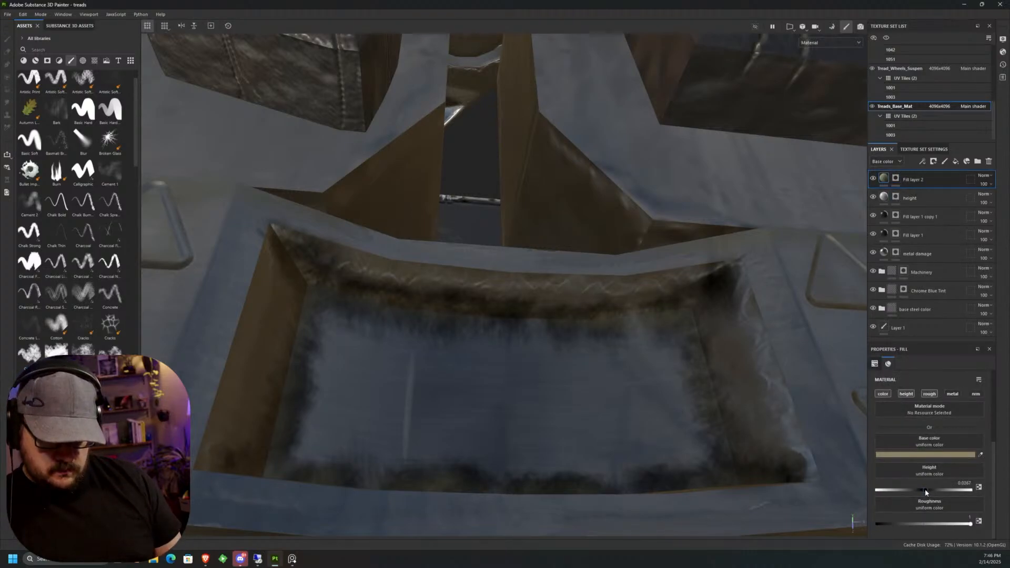
drag(925, 491, 926, 491)
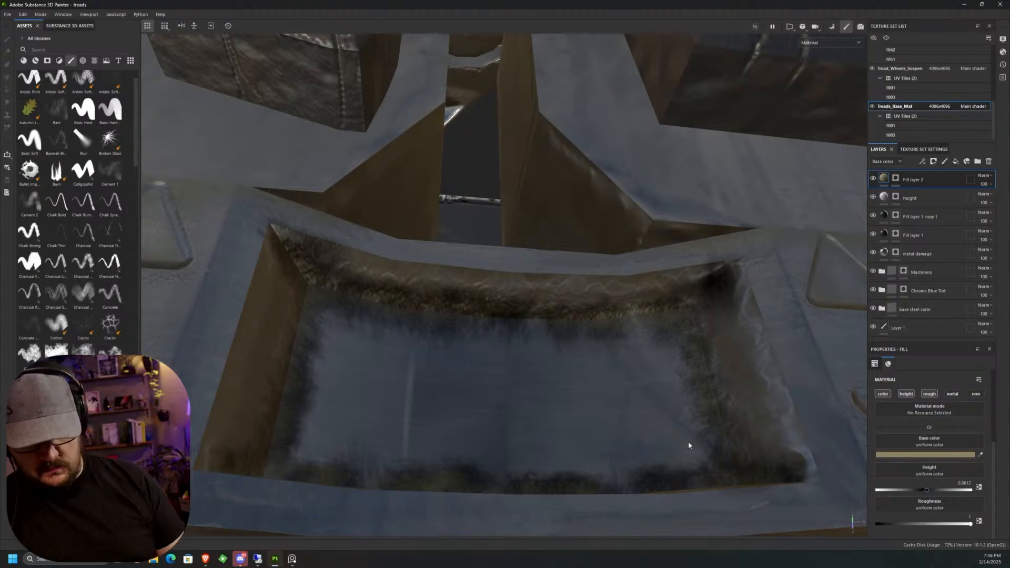
scroll(606, 431, down, 3)
mouse_move(634, 433)
alt+mouse_down()
mouse_move(607, 484)
mouse_move(607, 467)
mouse_move(631, 446)
mouse_move(628, 386)
mouse_move(637, 464)
mouse_move(628, 507)
mouse_move(649, 440)
alt+mouse_up()
scroll(631, 446, down, 5)
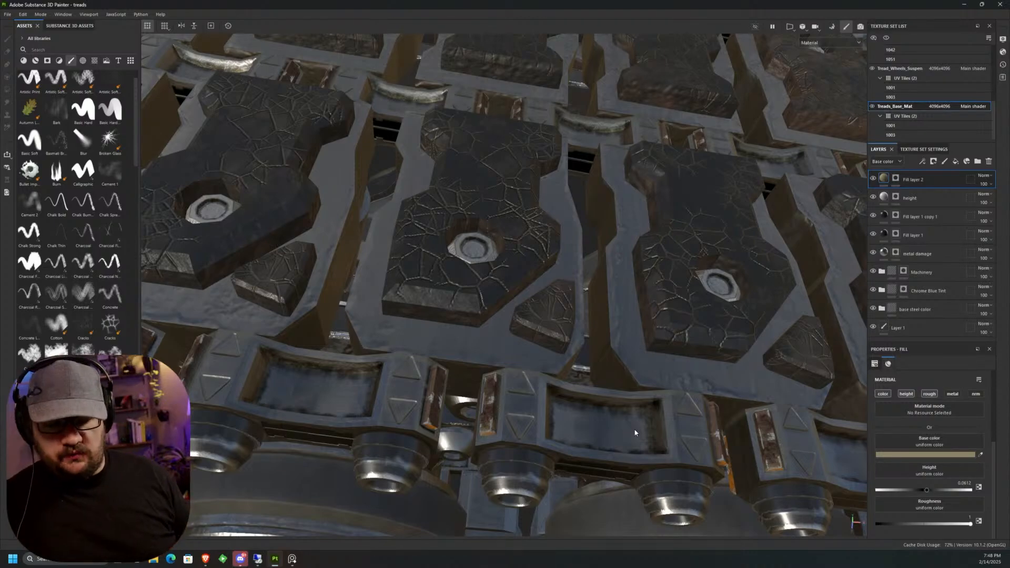
Make Fill layer 2's mask active and paint dirt into the upper side slot's end beside the pin housing, with brush size 0.27.
scroll(635, 432, up, 2)
alt+drag(564, 417, 521, 289)
scroll(463, 316, up, 6)
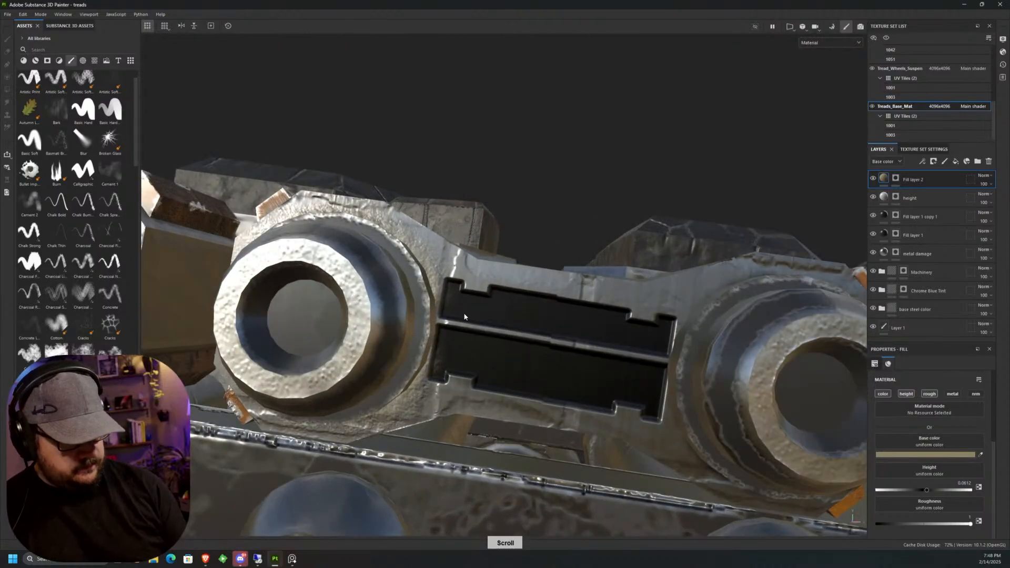
scroll(463, 316, up, 2)
click(895, 178)
scroll(450, 293, up, 3)
key(bracketleft)
key(bracketleft)
key(bracketleft)
key(bracketright)
key(bracketright)
key(bracketright)
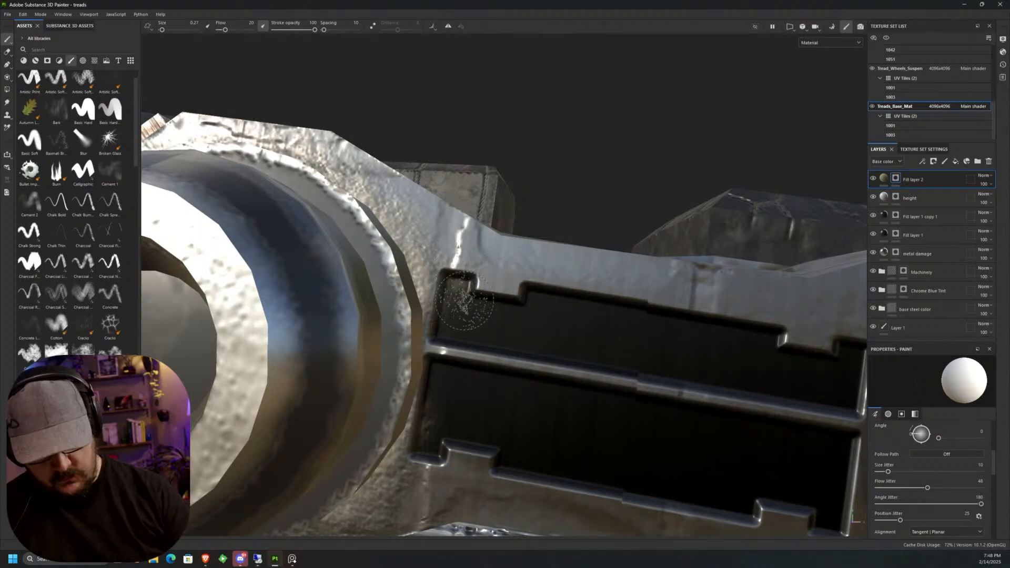
key(alt)
alt+drag(483, 363, 453, 336)
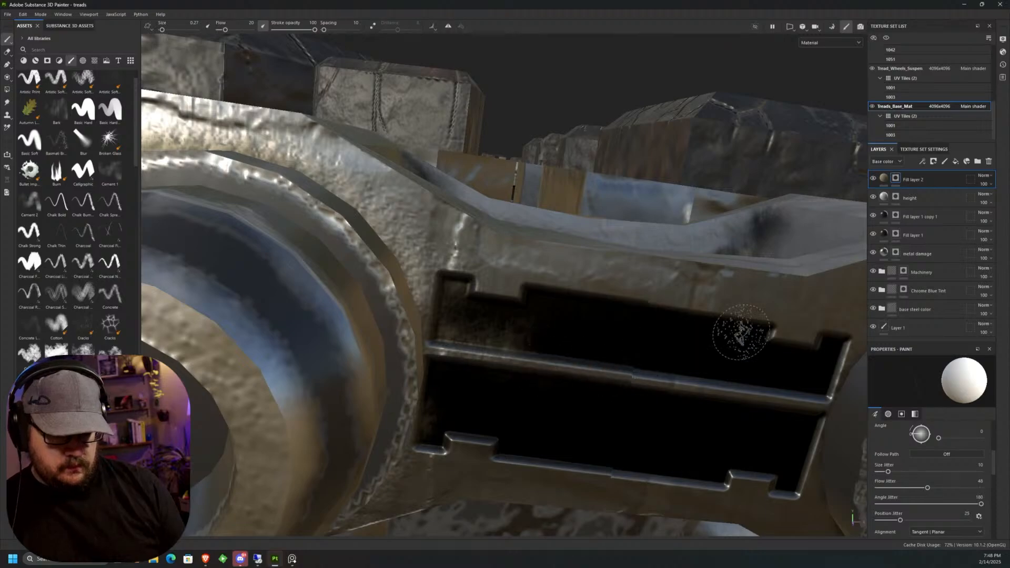
Reduce the brush size to 0.1 and paint dirt along the inner edges of both side slots.
key([)
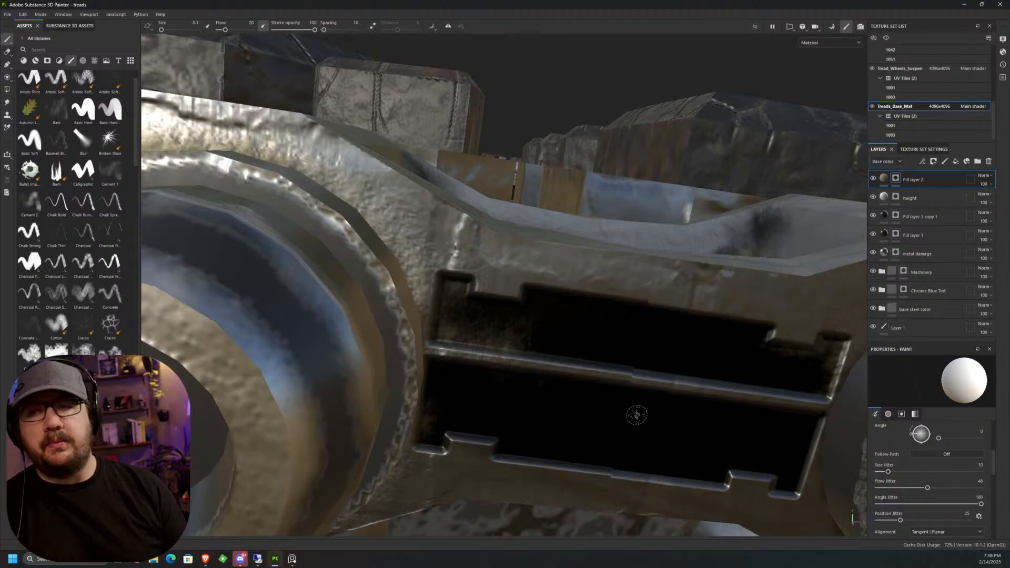
alt+drag(591, 331, 529, 289)
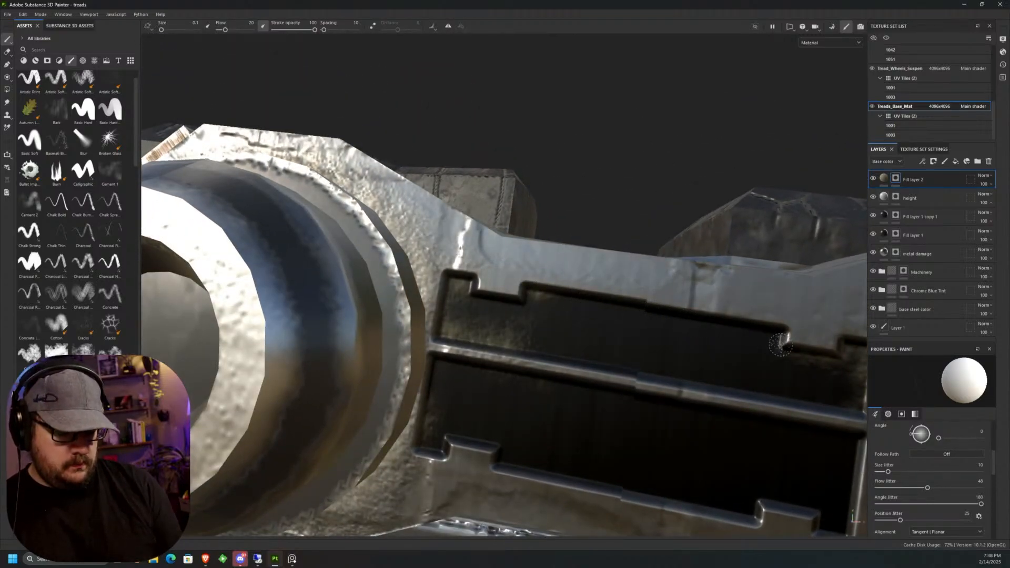
shift+click(777, 341)
alt+drag(651, 368, 668, 347)
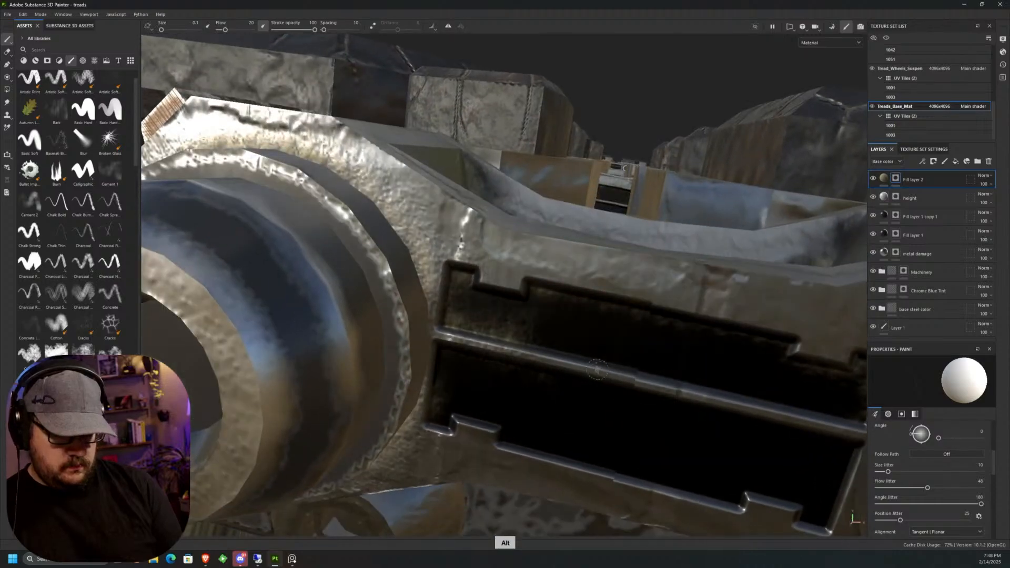
alt+drag(613, 410, 377, 326)
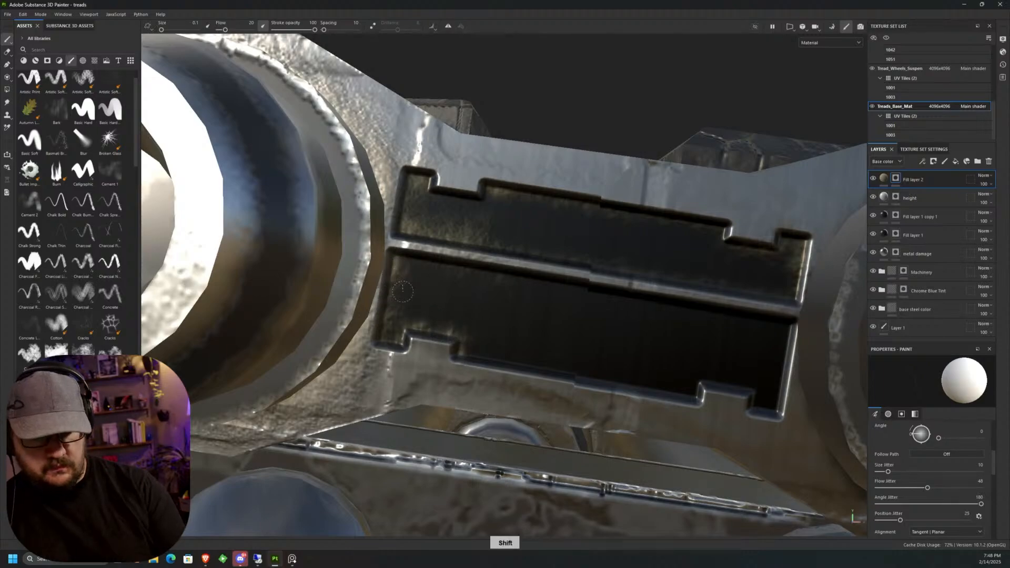
alt+drag(416, 265, 417, 274)
click(397, 255)
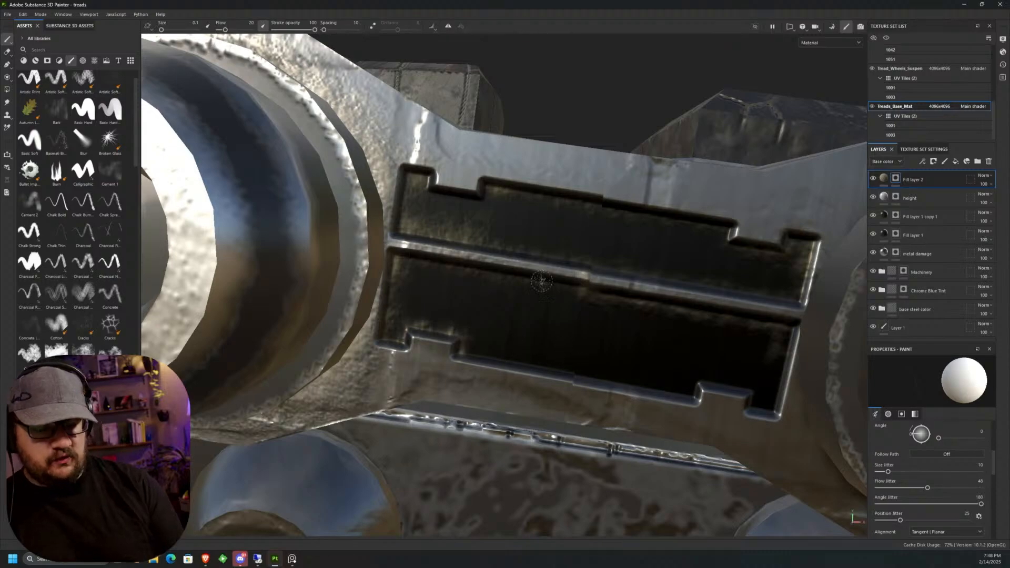
drag(613, 379, 681, 389)
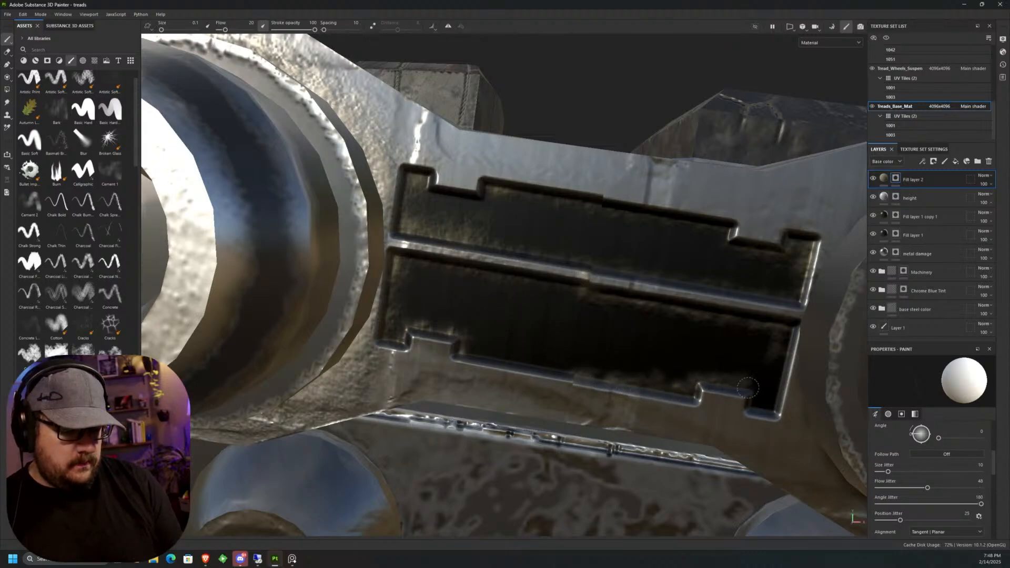
drag(469, 352, 574, 368)
Enlarge the brush to 0.27 and paint dirt around the base of the pin housing beside the side slots.
scroll(574, 368, down, 10)
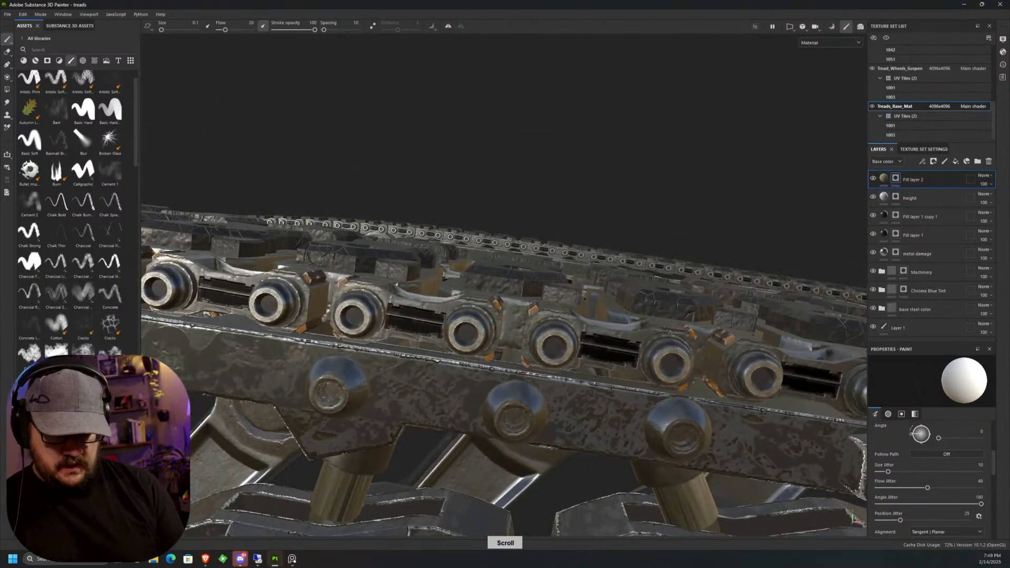
alt+drag(679, 329, 649, 264)
scroll(649, 263, up, 8)
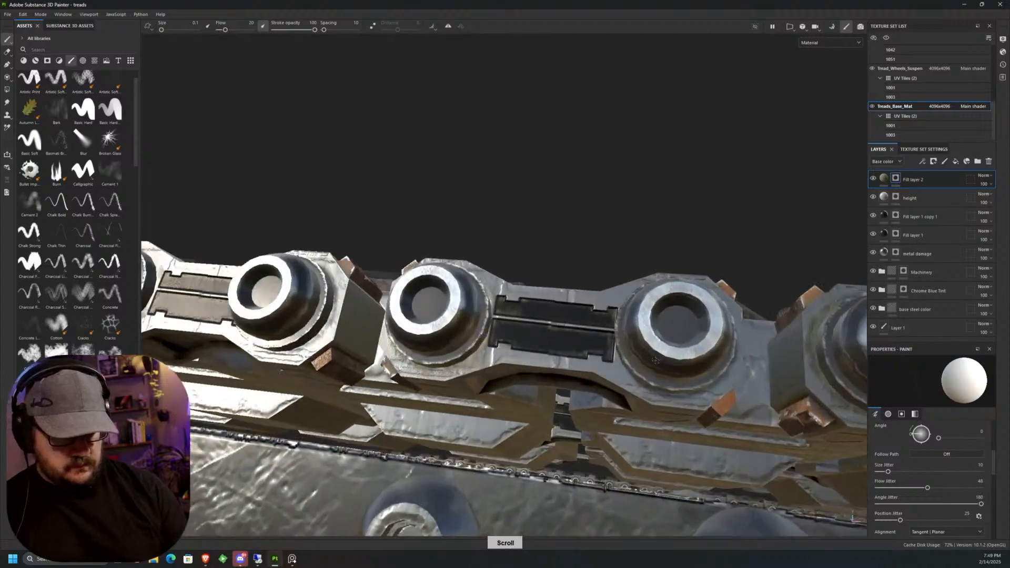
scroll(676, 349, up, 2)
ctrl+right_drag(676, 350, 677, 350)
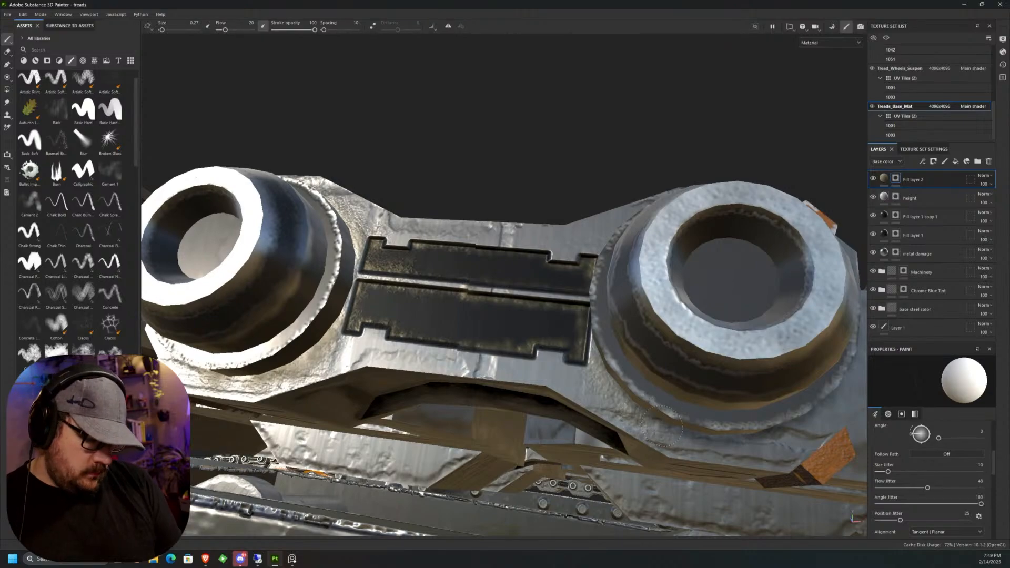
alt+middle_drag(789, 400, 635, 292)
alt+drag(667, 331, 639, 368)
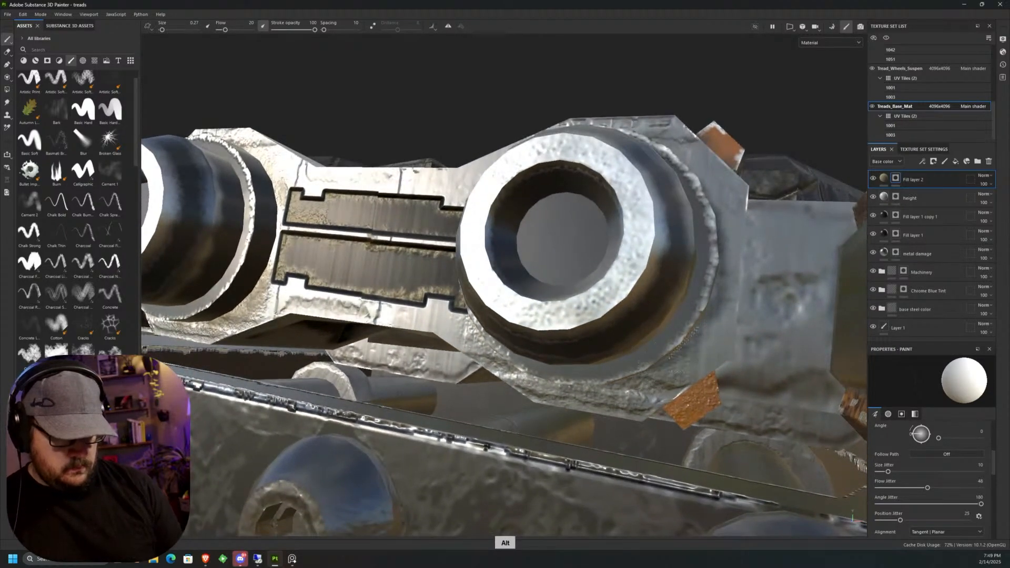
Continue the dirt around the pin housing's upper and outer sides, up to the link's ridge.
alt+right_drag(734, 240, 709, 237)
alt+middle_drag(710, 237, 697, 337)
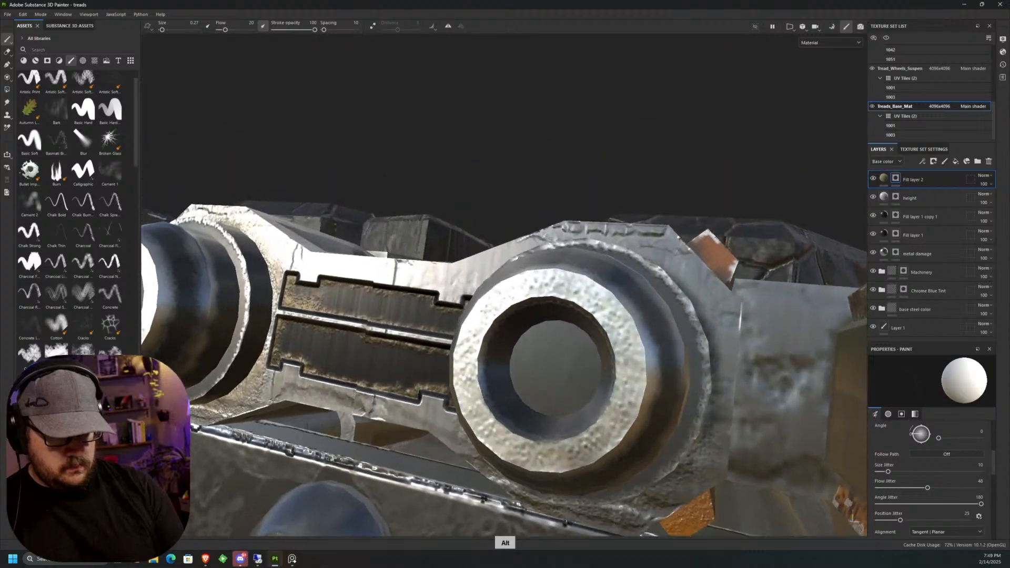
alt+drag(689, 200, 663, 261)
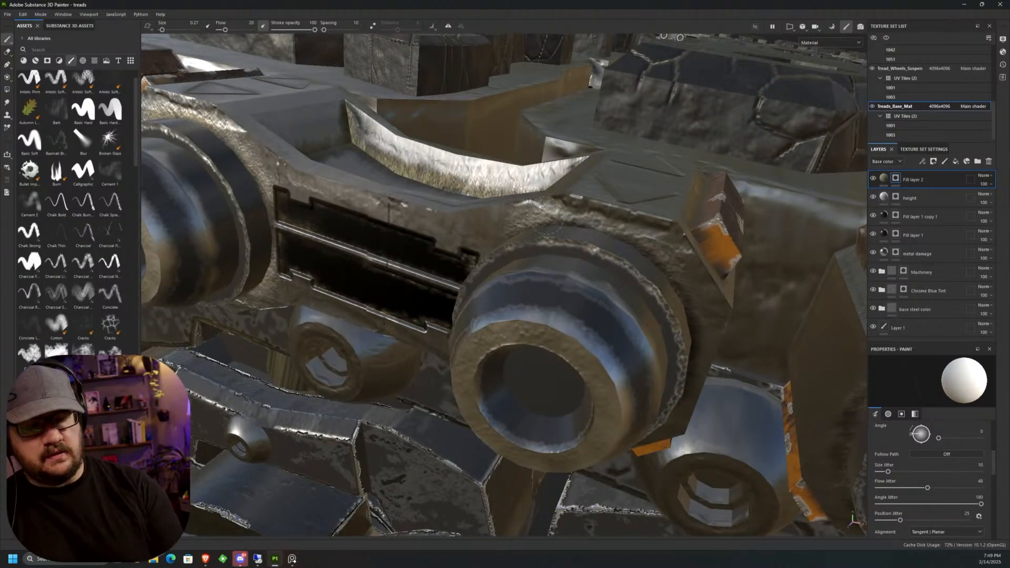
alt+drag(618, 213, 483, 255)
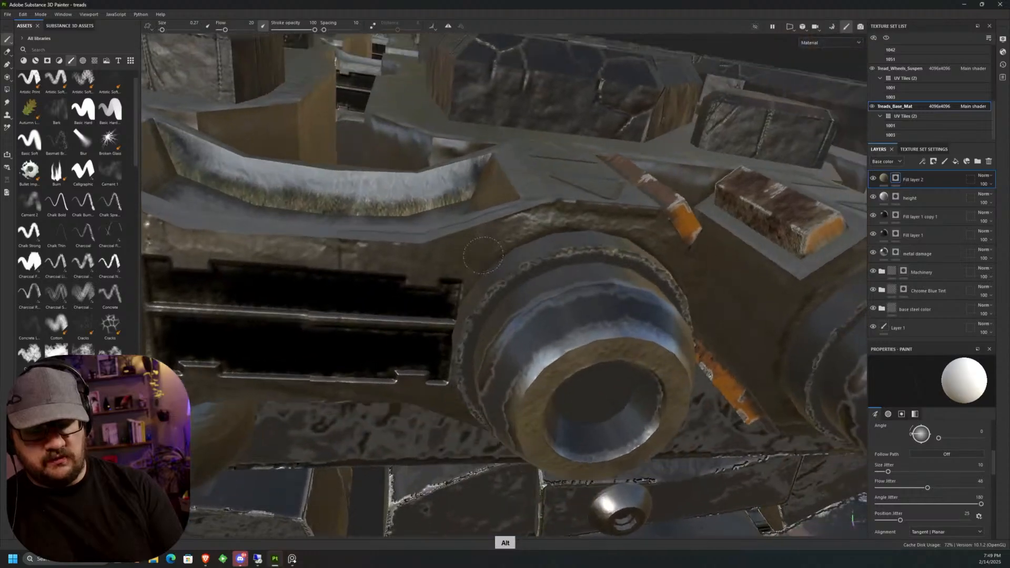
alt+middle_drag(546, 254, 636, 250)
alt+drag(637, 249, 592, 325)
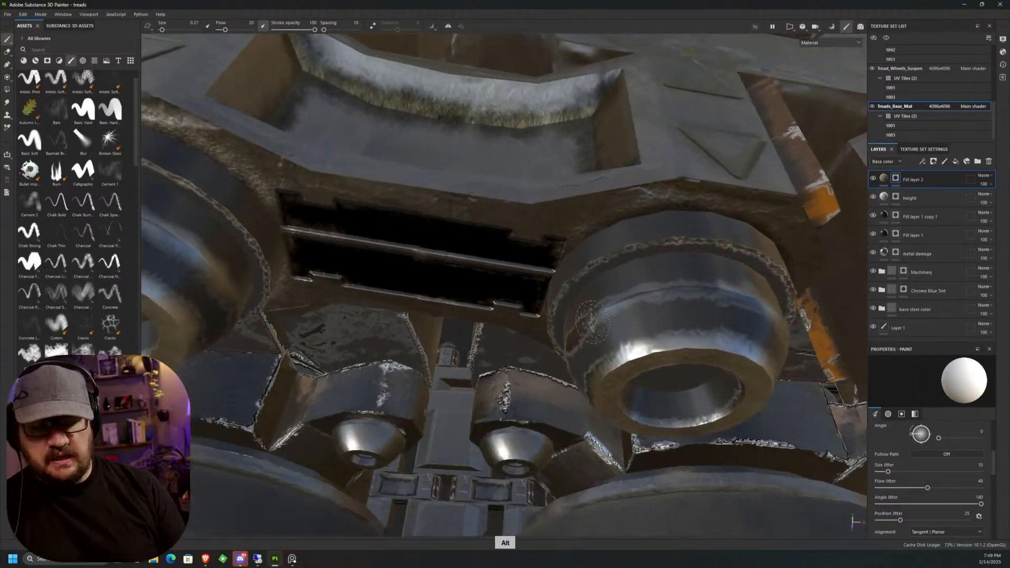
Examine the rusted blocks on the track link from several sides for areas that need dirt.
scroll(593, 329, down, 3)
alt+middle_drag(712, 268, 610, 299)
alt+drag(610, 299, 538, 241)
scroll(539, 233, up, 5)
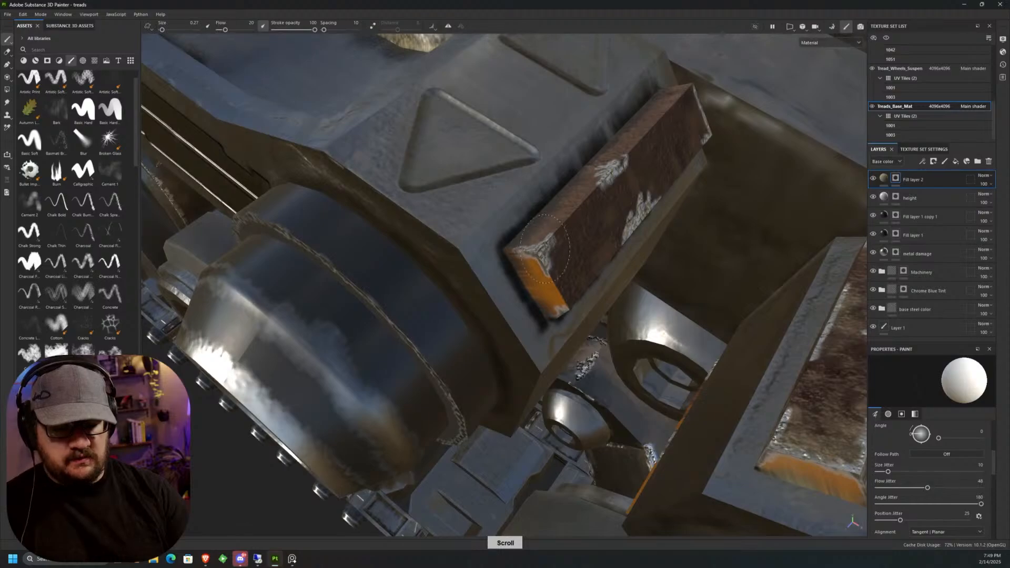
middle_drag(568, 213, 584, 201)
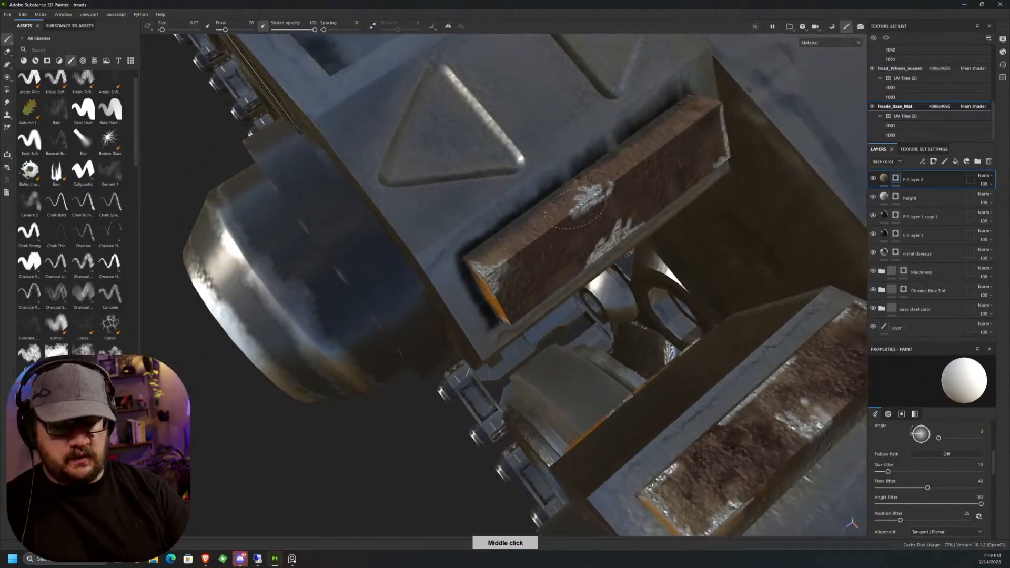
alt+drag(584, 205, 580, 248)
alt+drag(668, 199, 646, 205)
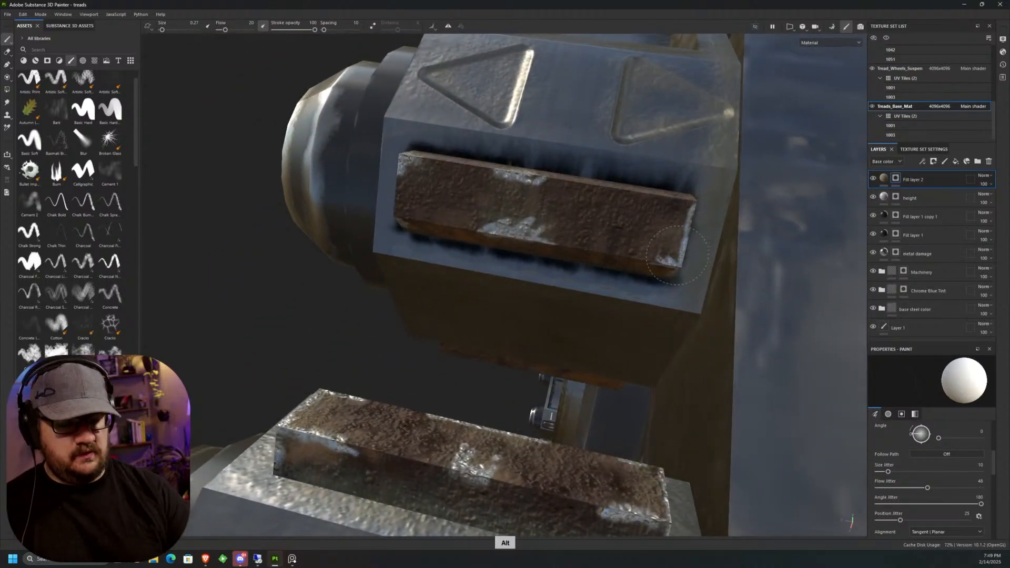
alt+middle_drag(617, 219, 712, 166)
alt+drag(421, 252, 536, 292)
alt+middle_drag(536, 292, 589, 247)
alt+drag(589, 247, 626, 92)
alt+drag(589, 284, 628, 292)
Paint raised dirt along one long edge and the end corner of the rusted block on the link's underside.
scroll(628, 292, down, 5)
alt+middle_drag(564, 303, 357, 299)
alt+drag(357, 299, 439, 274)
scroll(525, 267, up, 5)
scroll(526, 265, up, 3)
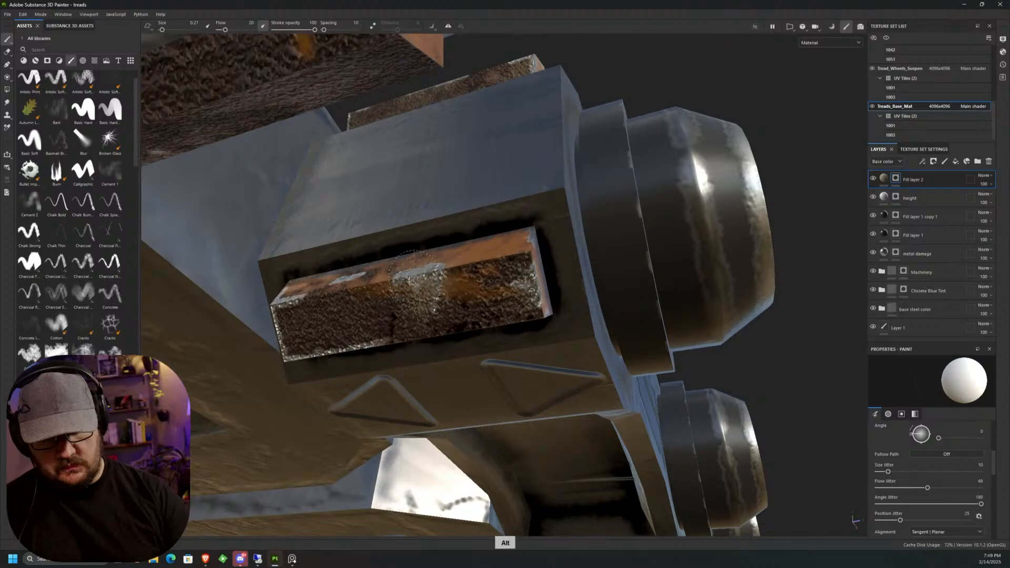
alt+drag(418, 316, 268, 287)
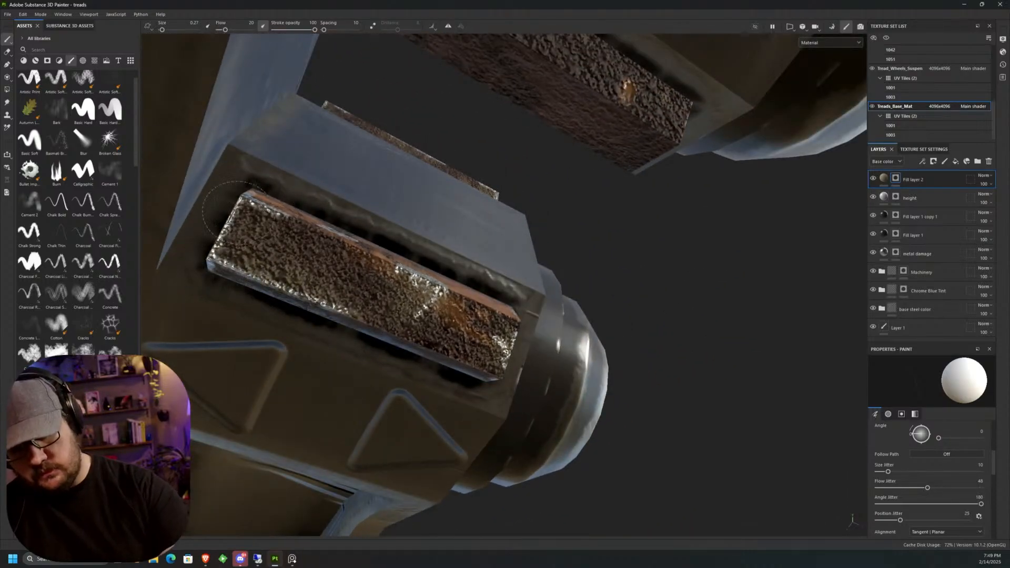
alt+drag(260, 216, 252, 215)
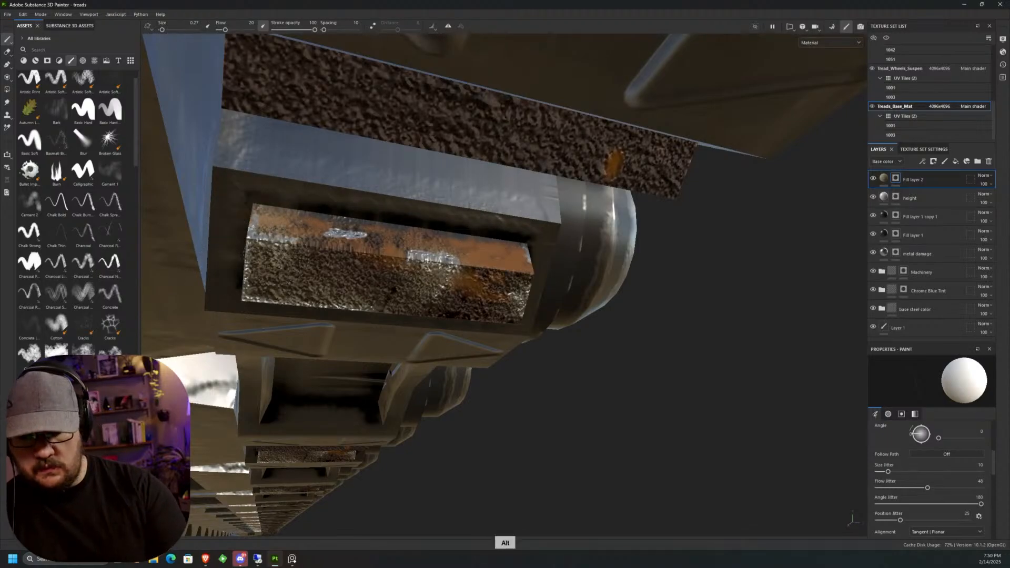
alt+drag(273, 250, 350, 185)
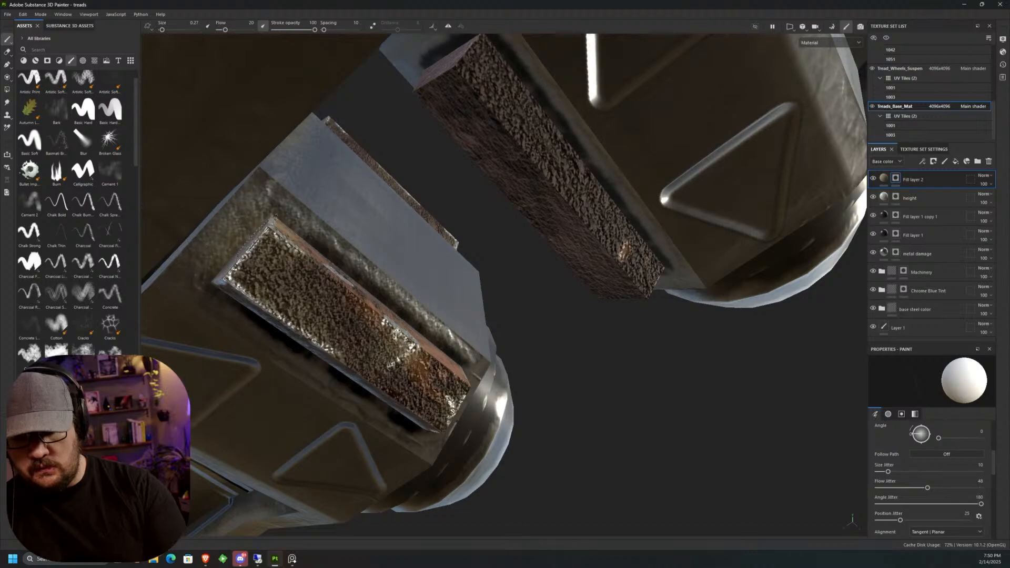
Paint dirt along the rusted block's opposite long edge, next to the triangular details.
middle_drag(278, 291, 284, 278)
mouse_move(284, 278)
alt+mouse_down()
mouse_move(310, 232)
mouse_move(294, 258)
mouse_move(426, 383)
mouse_move(488, 390)
mouse_move(494, 344)
alt+mouse_up()
middle_drag(265, 351, 396, 275)
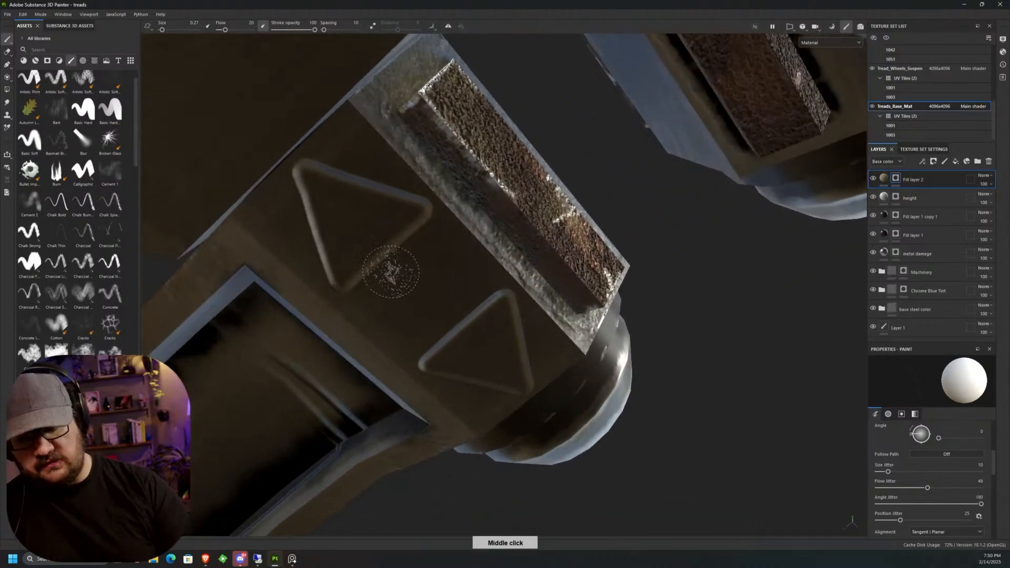
alt+drag(397, 275, 374, 210)
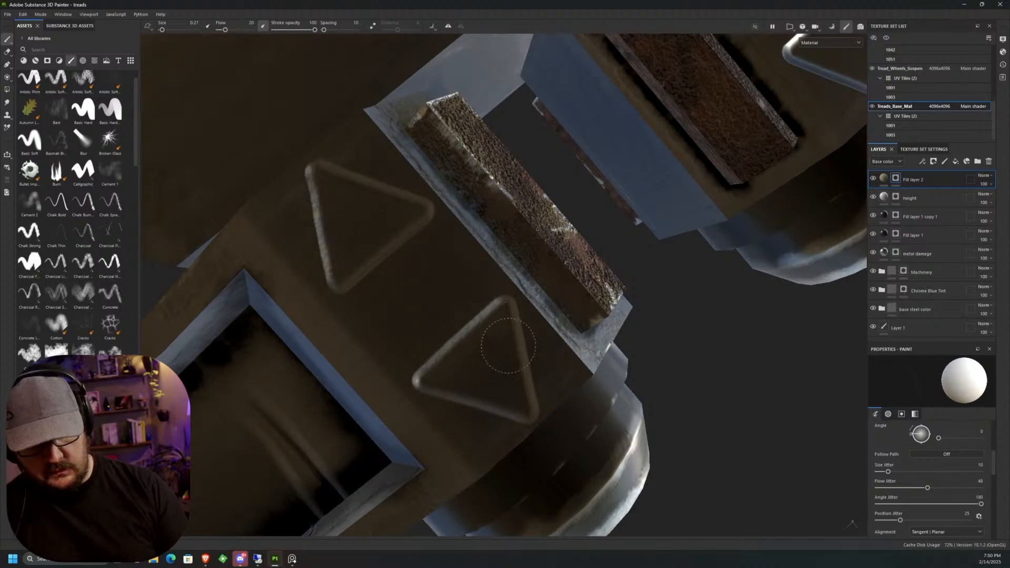
Paint dirt into the corners and along the end wall of the link's deep rectangular recess.
alt+drag(424, 381, 459, 203)
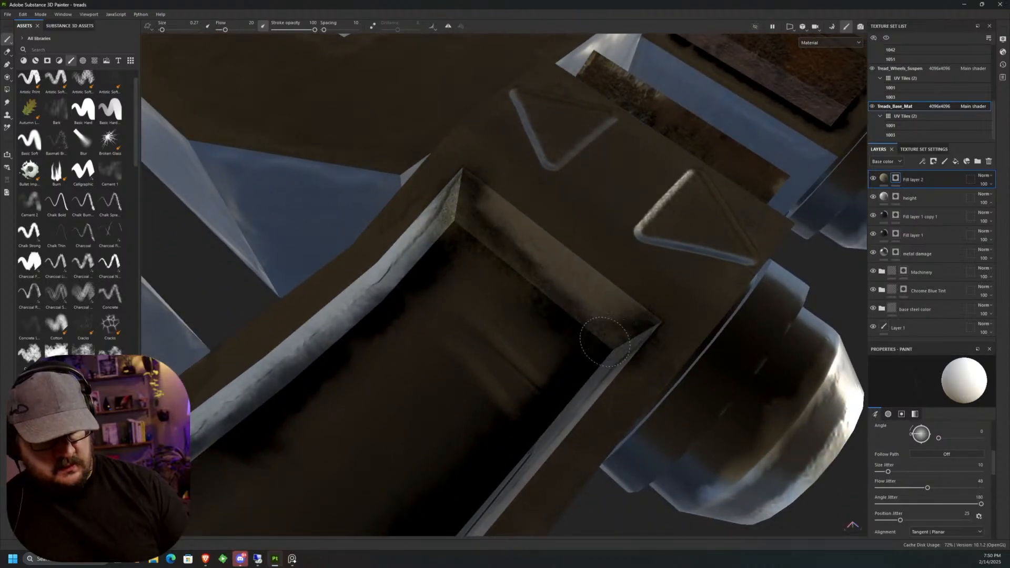
alt+drag(586, 337, 473, 226)
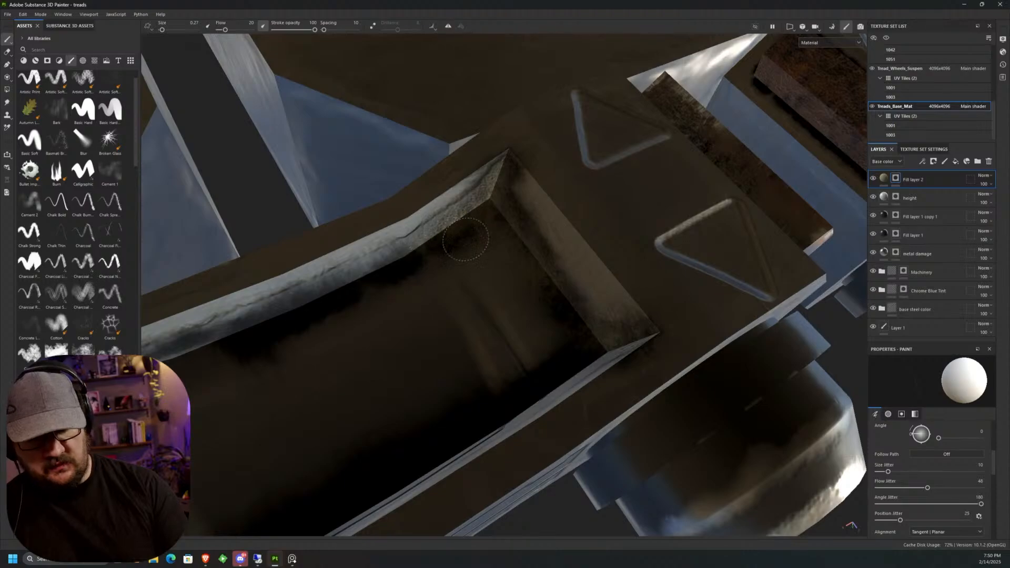
mouse_move(387, 286)
alt+mouse_down()
mouse_move(565, 243)
mouse_move(432, 267)
alt+mouse_up()
middle_click(252, 253)
mouse_move(252, 252)
mouse_down()
mouse_move(338, 257)
mouse_move(595, 210)
mouse_move(311, 275)
mouse_move(367, 221)
mouse_move(381, 178)
mouse_move(305, 176)
mouse_up()
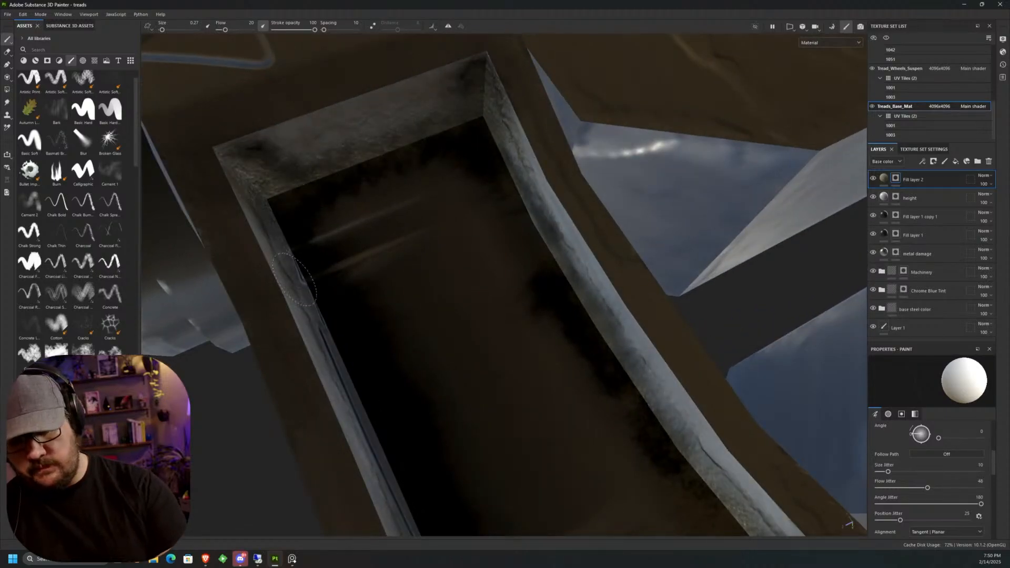
Extend the dirt down the recess's long side wall where it meets the floor.
mouse_move(367, 229)
alt+mouse_down()
mouse_move(293, 225)
mouse_move(271, 179)
alt+mouse_up()
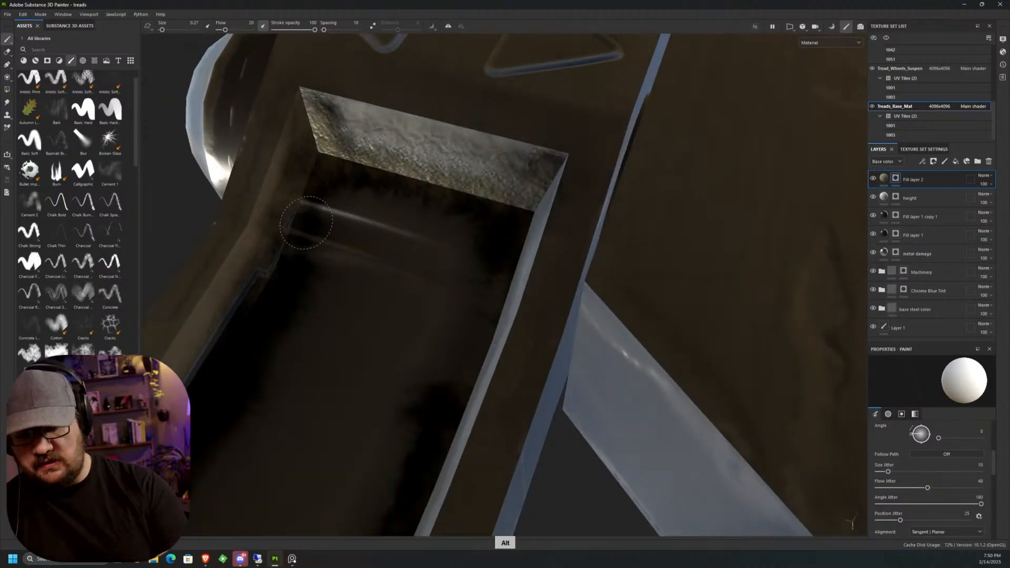
alt+middle_drag(307, 257, 415, 118)
mouse_move(367, 151)
alt+mouse_down()
mouse_move(362, 182)
mouse_move(338, 210)
alt+mouse_up()
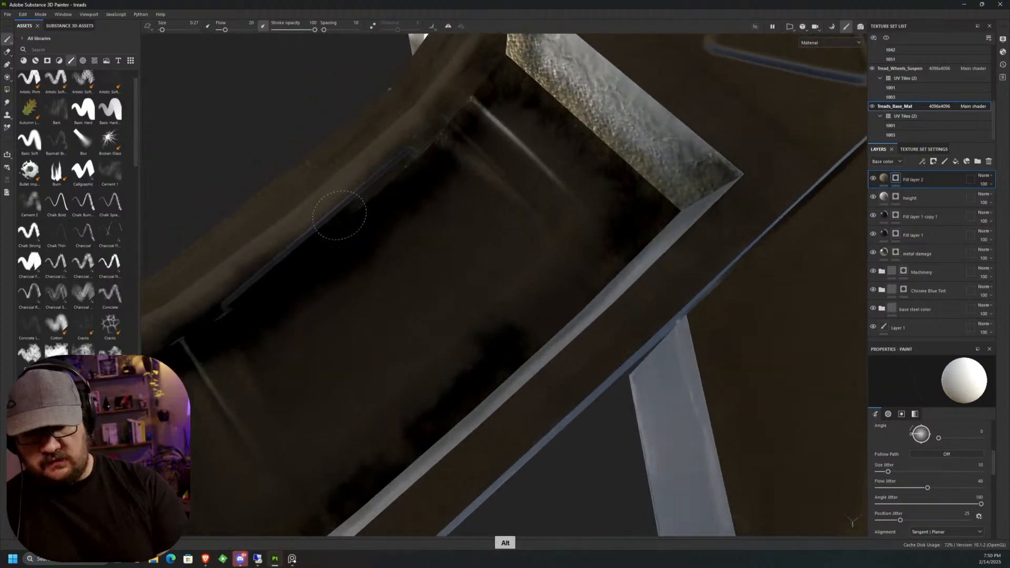
Paint dirt over the link face around the triangular details and check it across the whole track.
alt+drag(444, 157, 543, 268)
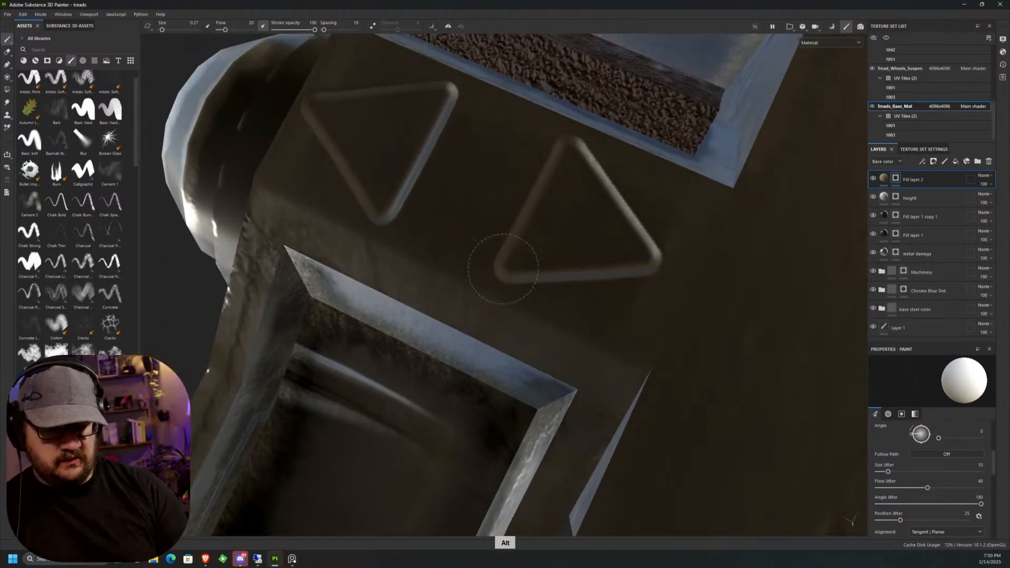
mouse_move(518, 289)
alt+middle_down()
mouse_move(507, 300)
mouse_move(552, 331)
alt+middle_up()
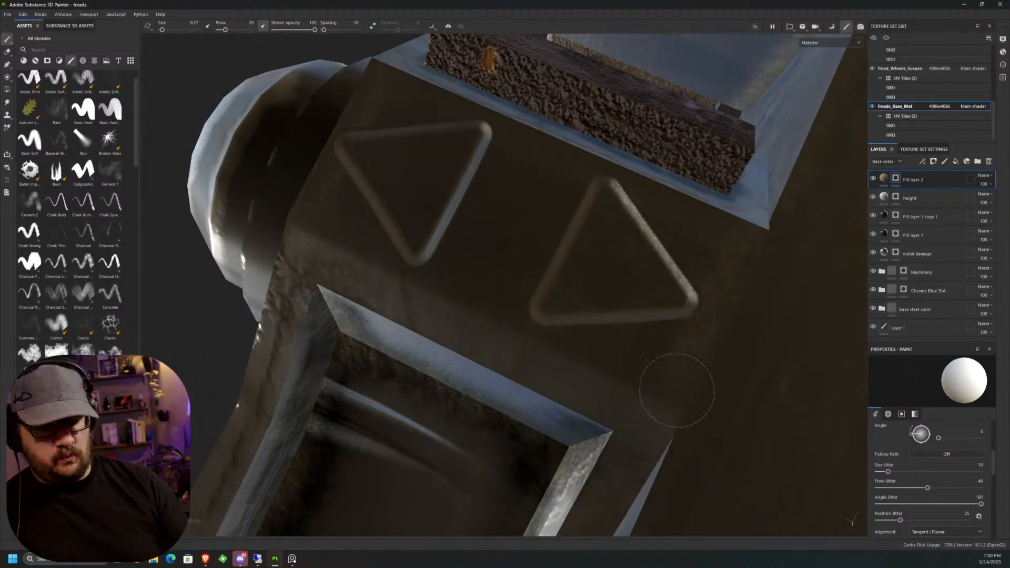
scroll(402, 129, up, 1)
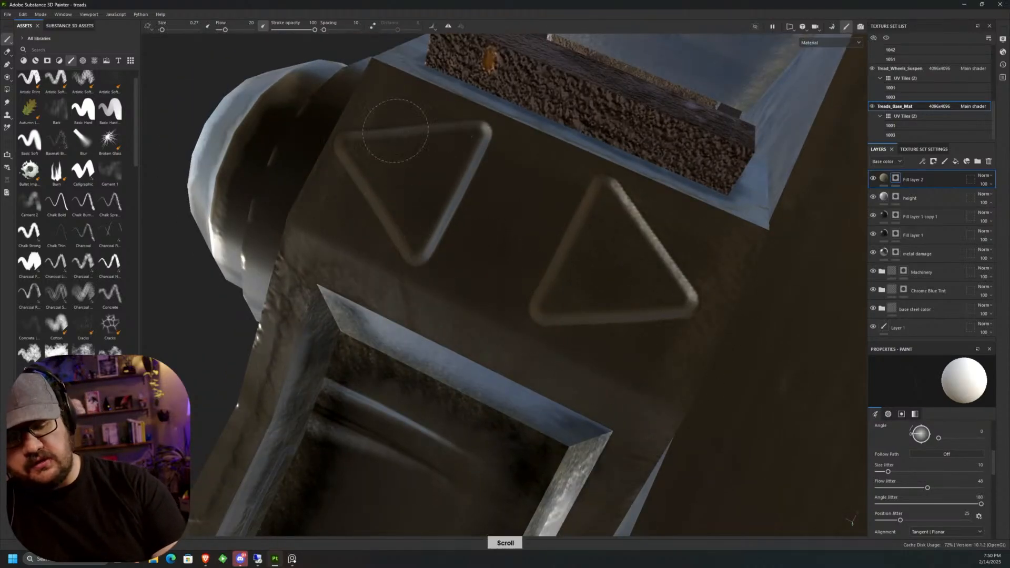
alt+drag(459, 133, 432, 118)
mouse_move(747, 213)
alt+mouse_down()
mouse_move(762, 202)
mouse_move(660, 232)
mouse_move(679, 157)
mouse_move(500, 232)
mouse_move(372, 158)
mouse_move(324, 82)
alt+mouse_up()
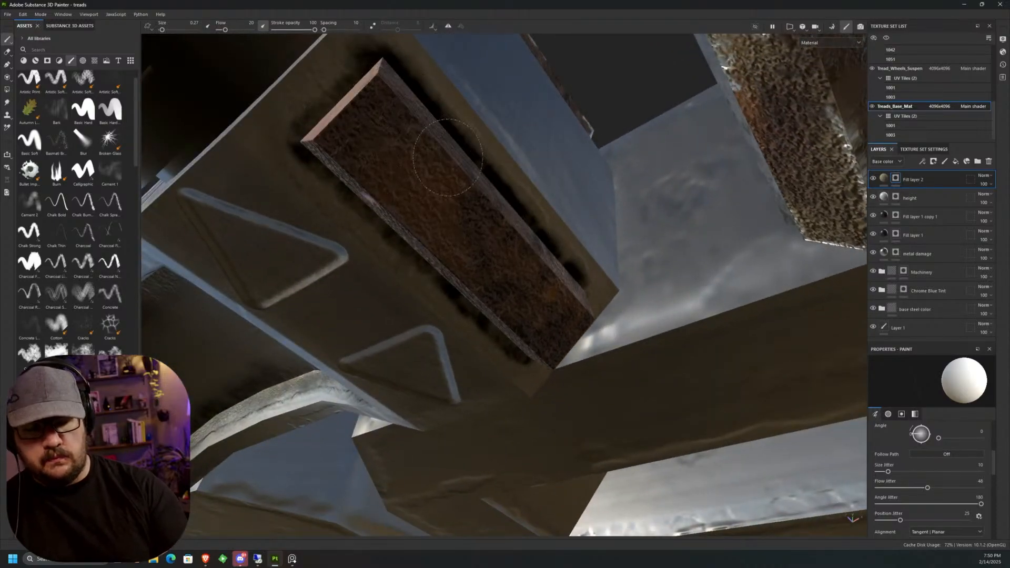
scroll(434, 132, down, 6)
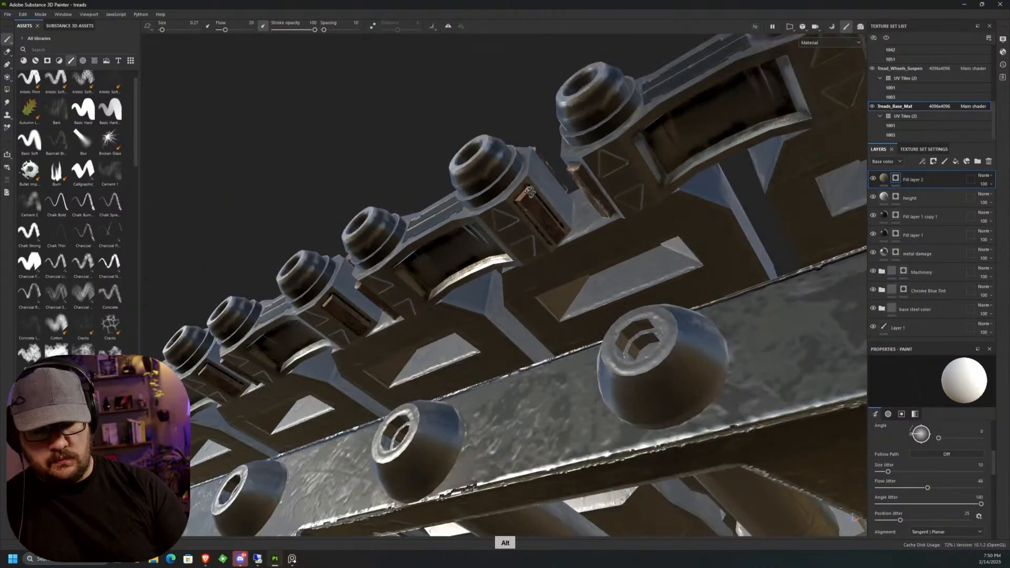
alt+drag(434, 133, 520, 337)
scroll(476, 331, down, 2)
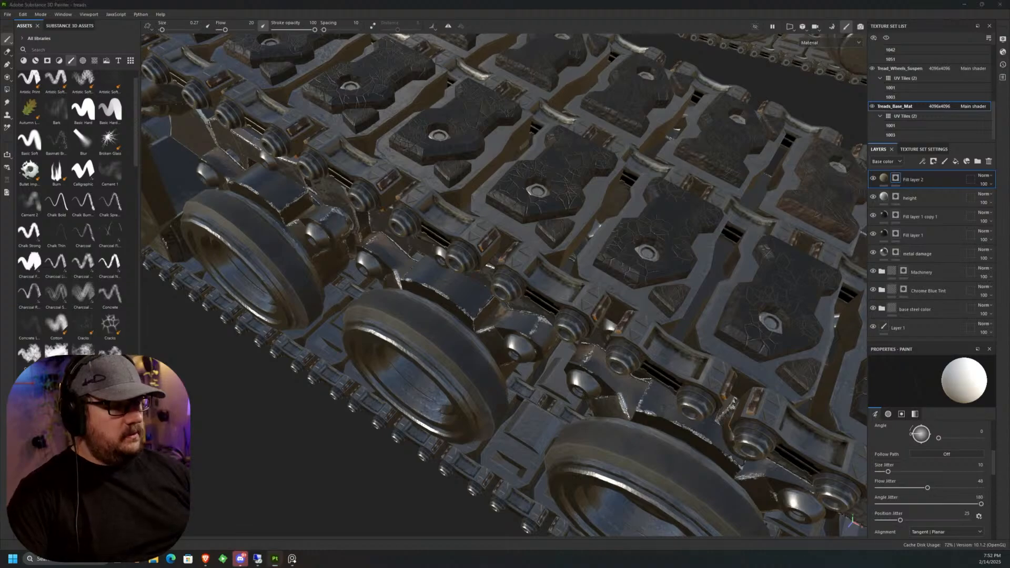
Switch to Discord and open the wip-projects channel of The Underground server.
key(alt+Tab)
key(alt+Tab)
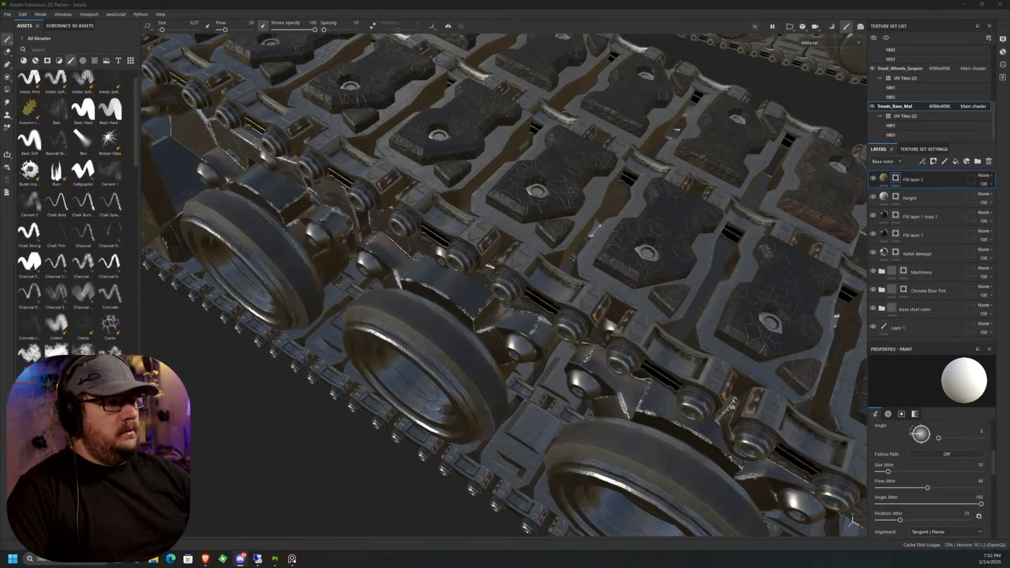
drag(604, 552, 428, 151)
double_click(428, 151)
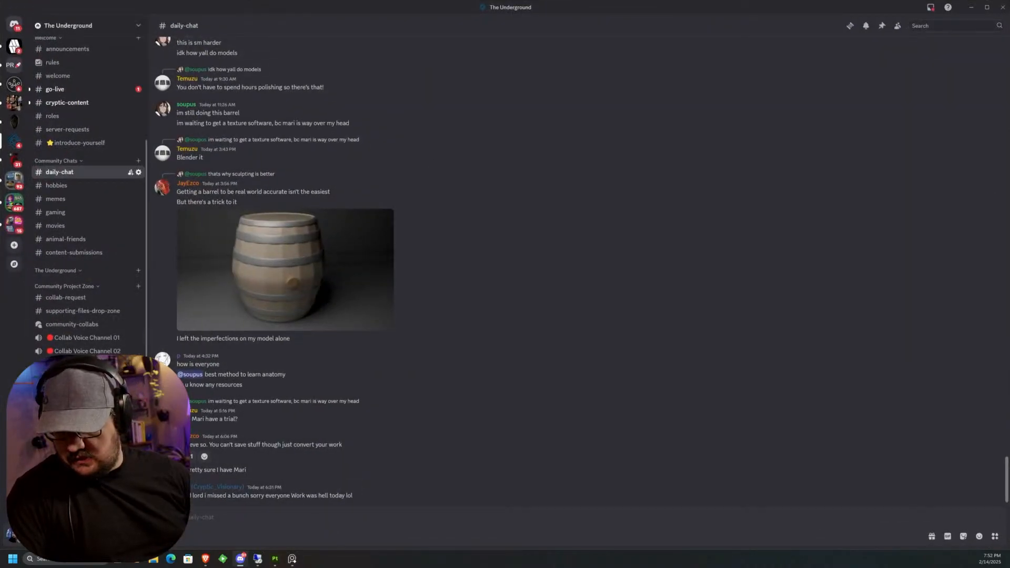
click(89, 418)
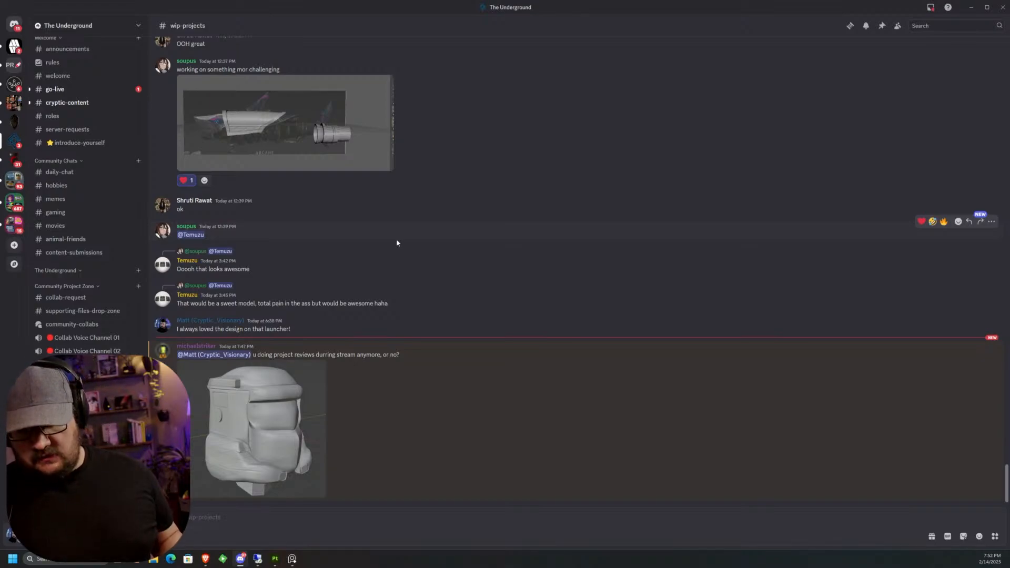
View the enlarged image of the posted grey helmet model, then return to the channel.
click(270, 421)
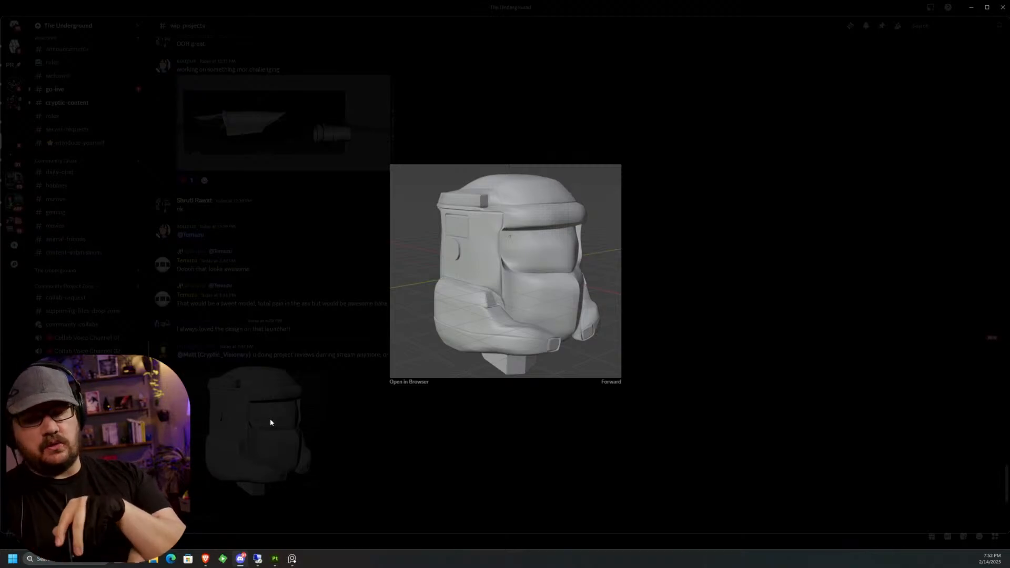
click(654, 164)
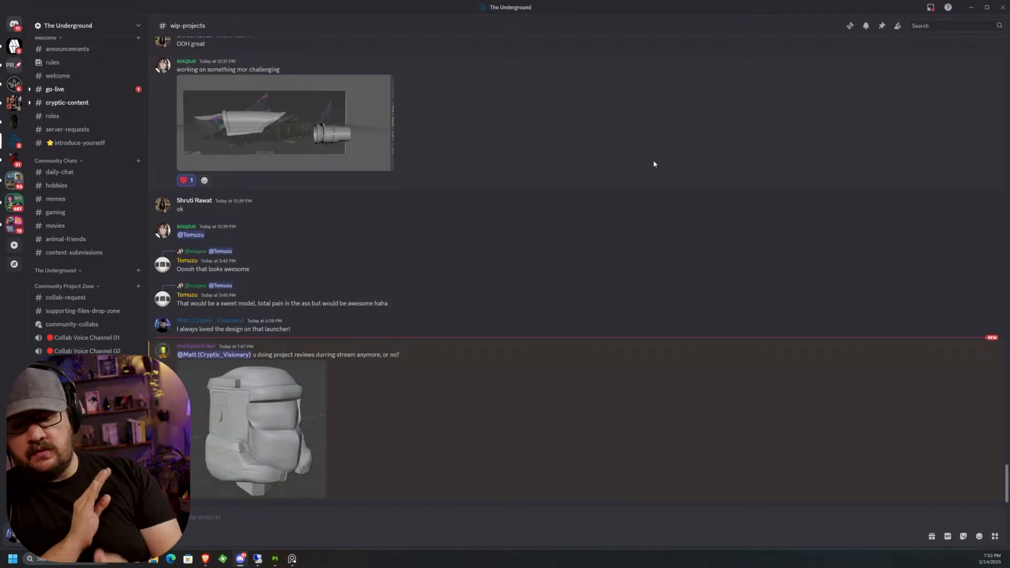
click(280, 411)
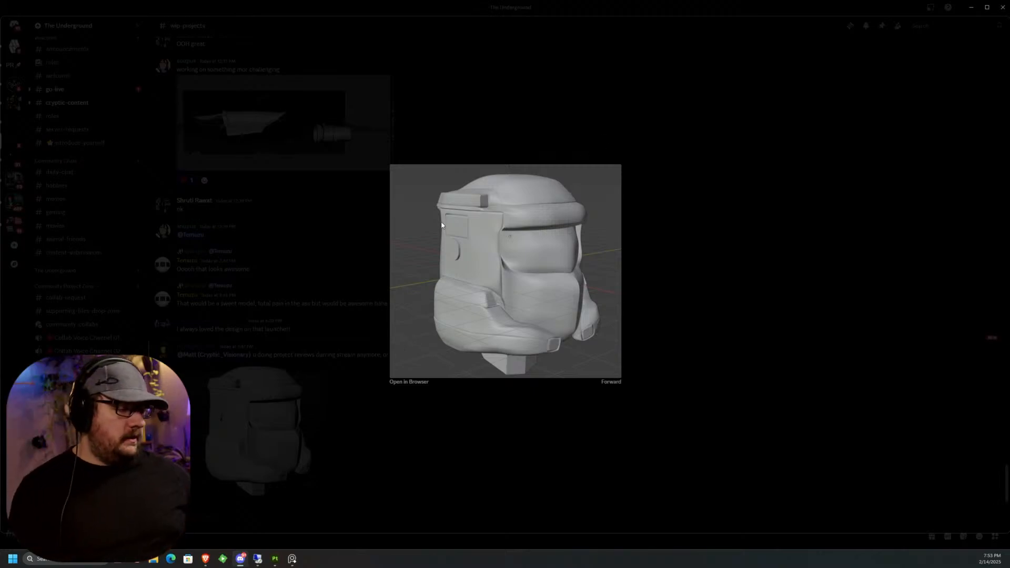
click(899, 254)
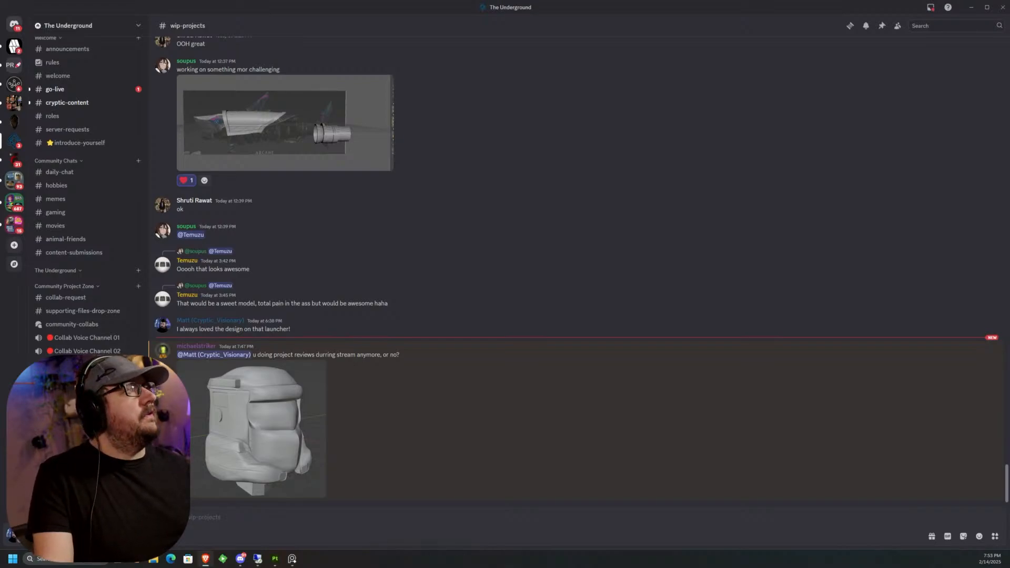
Bring the browser window with the Master Chief image results in front of Discord.
drag(1009, 31, 753, 62)
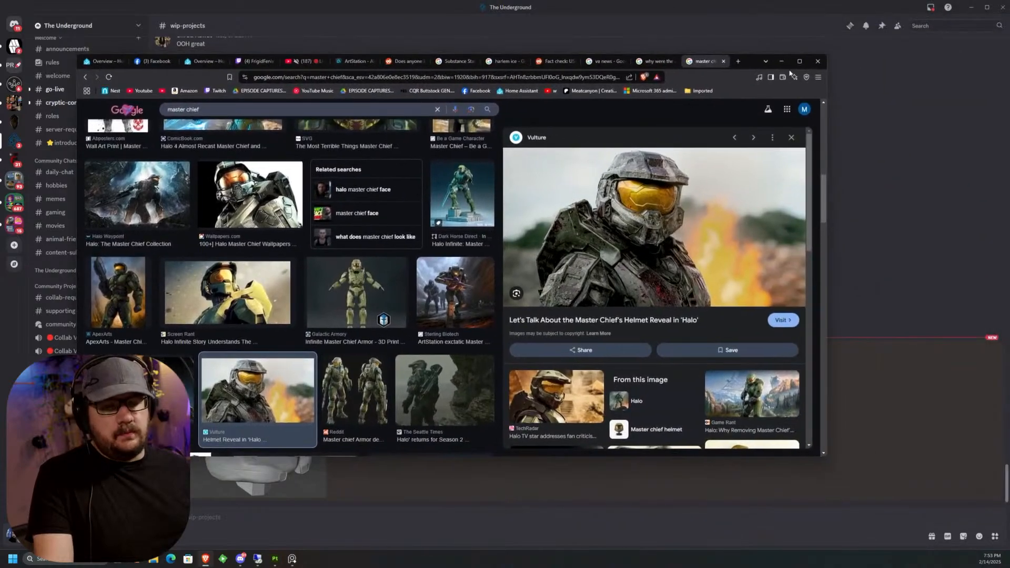
Open the Vulture article on the Master Chief helmet reveal and examine the helmet photo at full width.
click(799, 61)
click(782, 153)
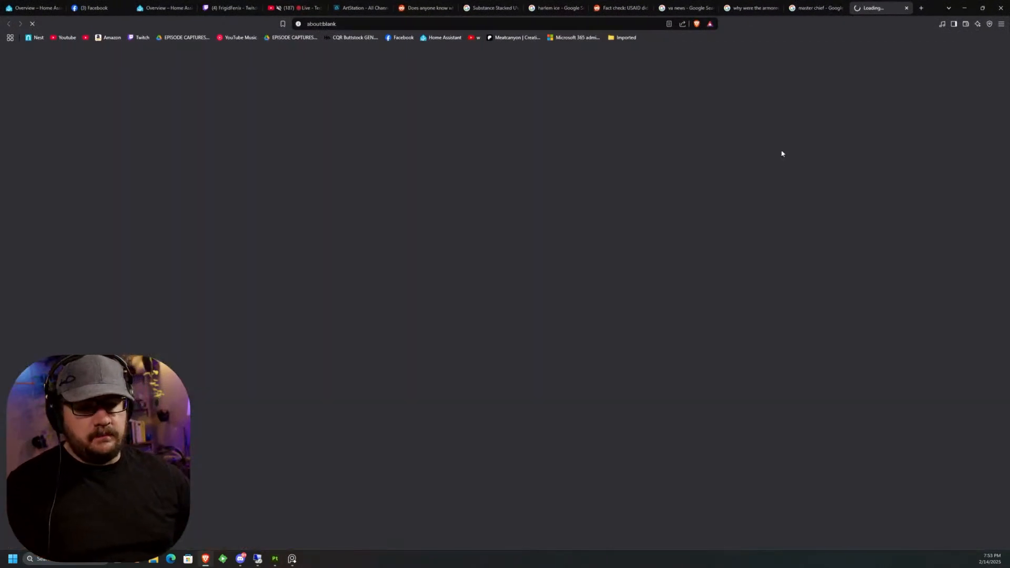
click(544, 289)
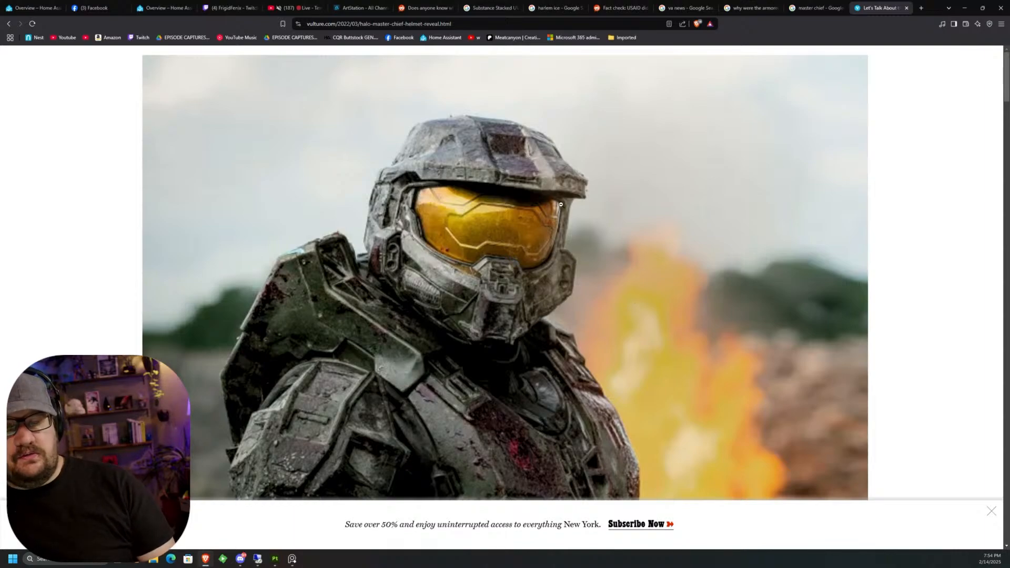
View the grey helmet render posted in the wip-projects channel enlarged, and return to Substance 3D Painter.
click(964, 8)
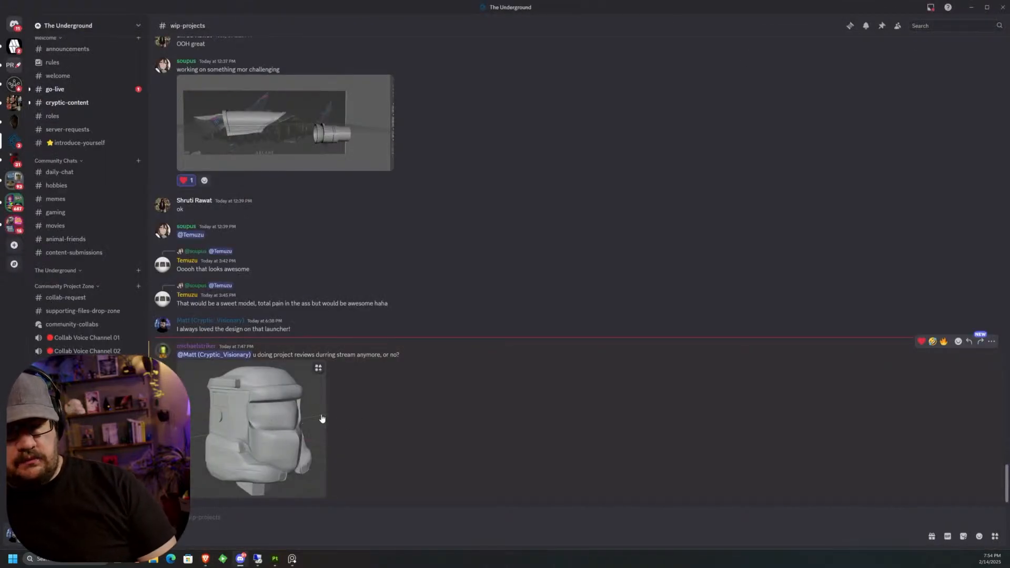
click(288, 425)
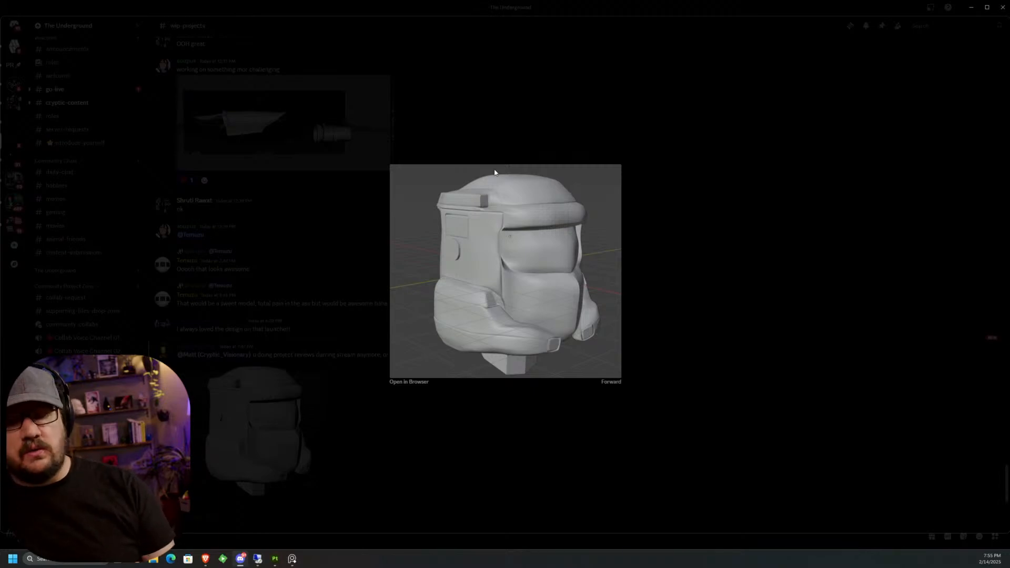
click(970, 8)
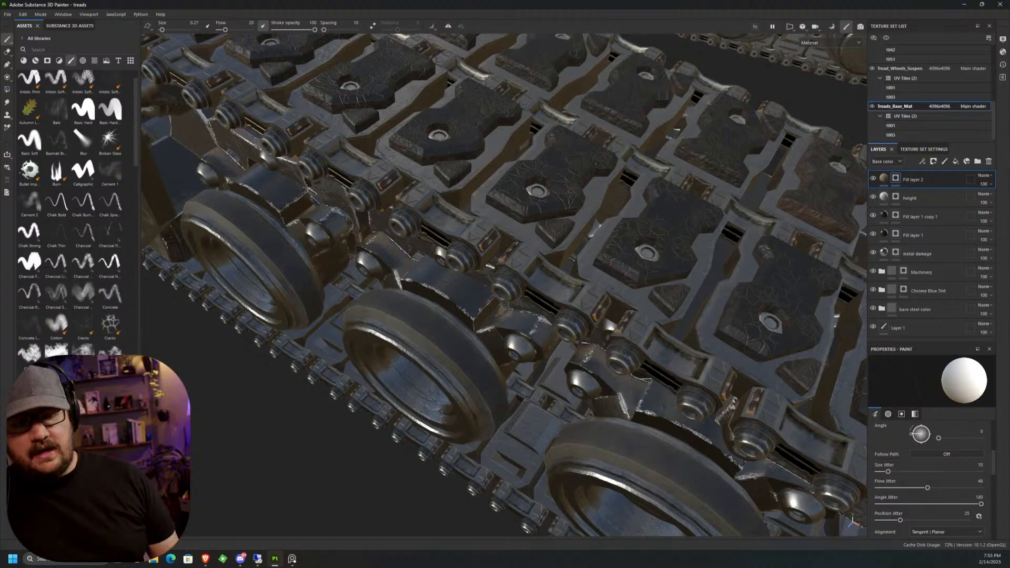
Examine the road wheels and the cracked rubber surface of a single track pad up close.
scroll(504, 284, up, 4)
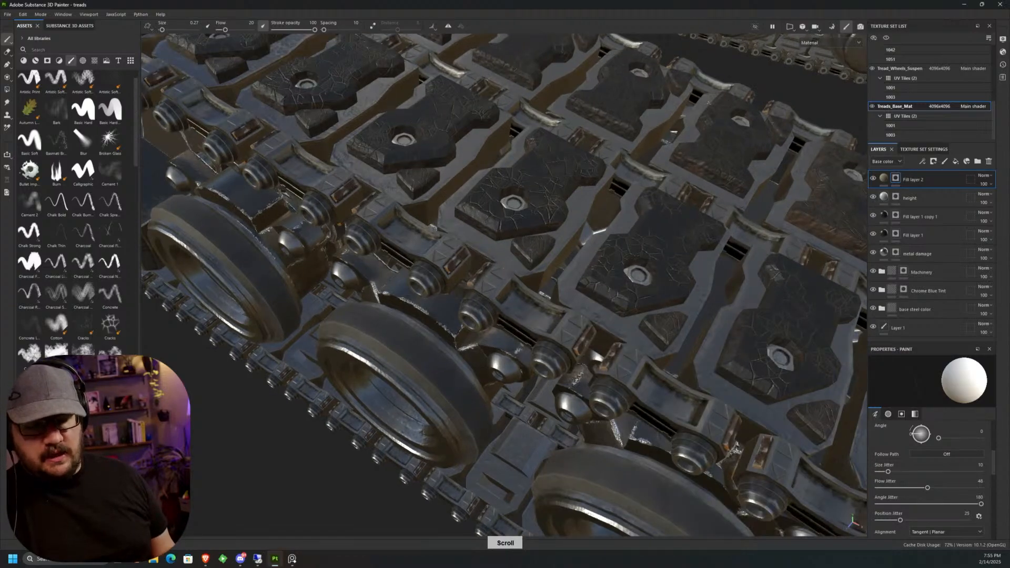
scroll(504, 284, up, 1)
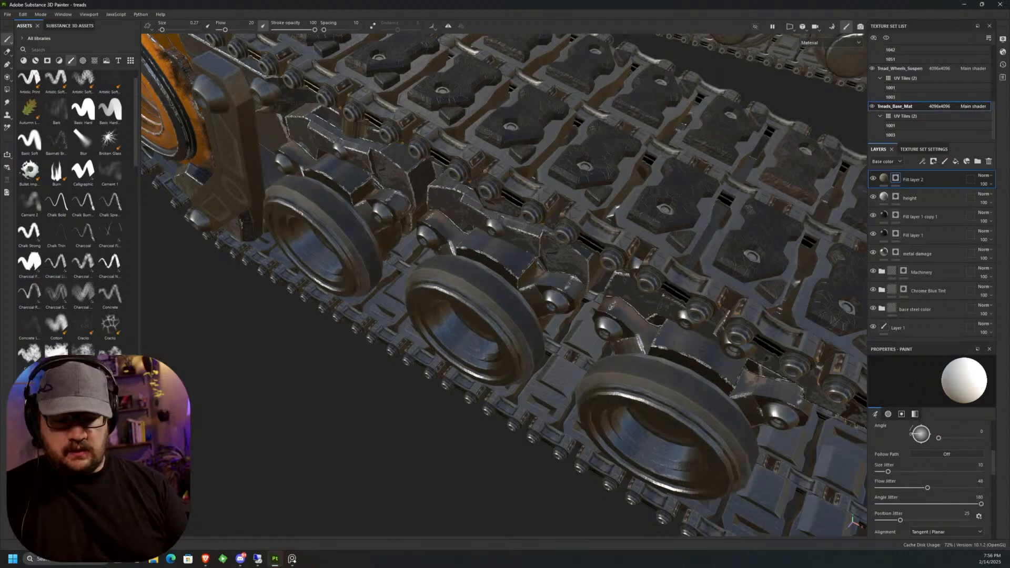
alt+drag(557, 415, 551, 486)
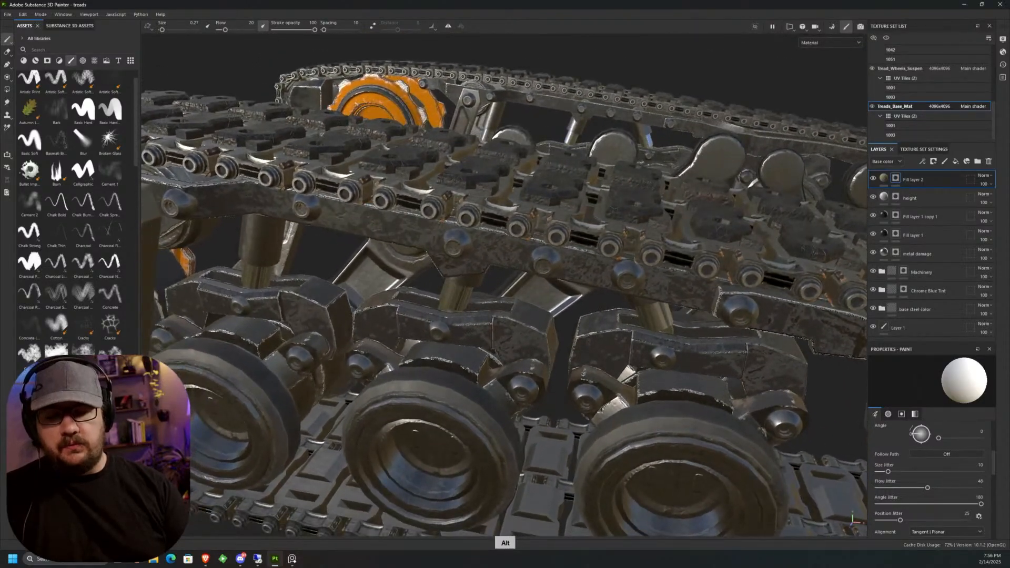
scroll(613, 210, up, 5)
alt+drag(612, 206, 481, 392)
alt+middle_drag(694, 203, 602, 212)
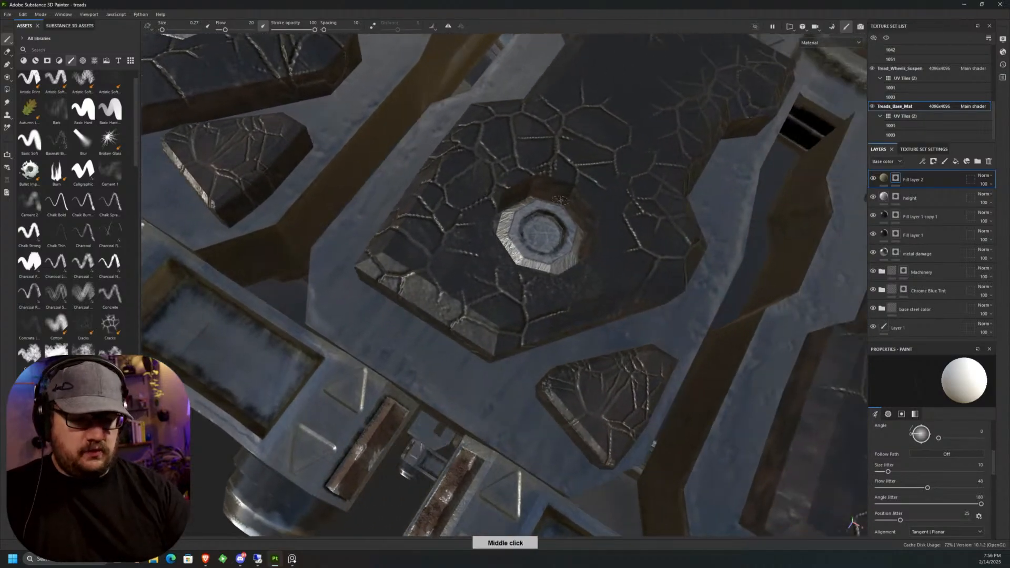
scroll(601, 212, up, 2)
scroll(586, 224, down, 1)
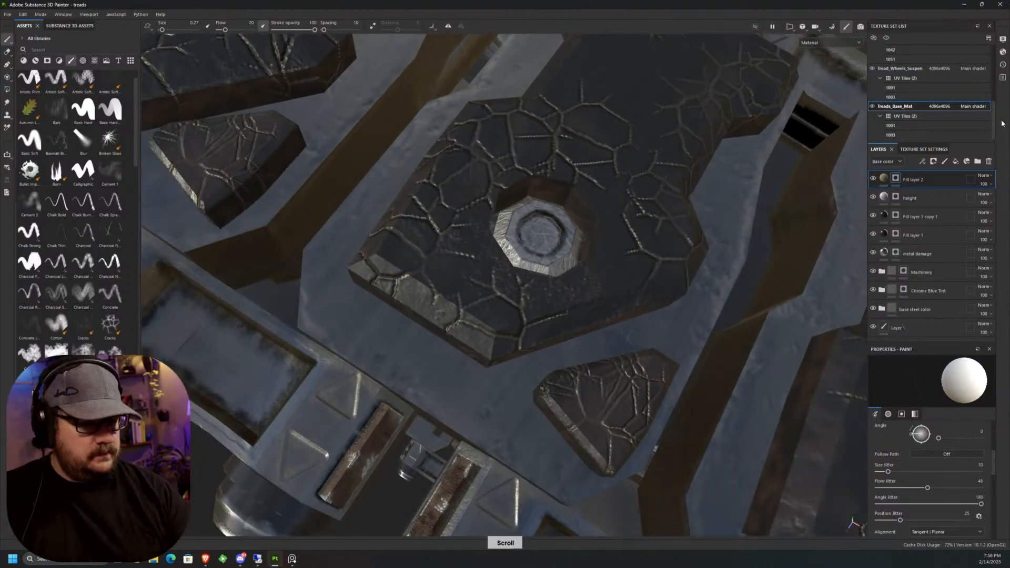
Select the Track_Pads texture set and toggle the Track Damage layer's visibility to compare the pads with and without cracks.
scroll(993, 89, up, 3)
scroll(926, 79, up, 2)
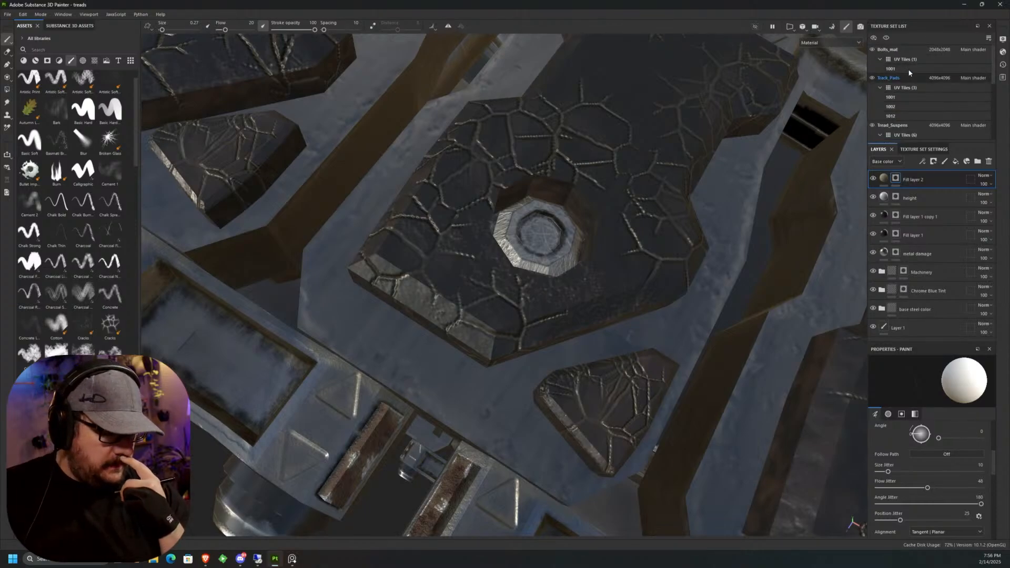
click(908, 75)
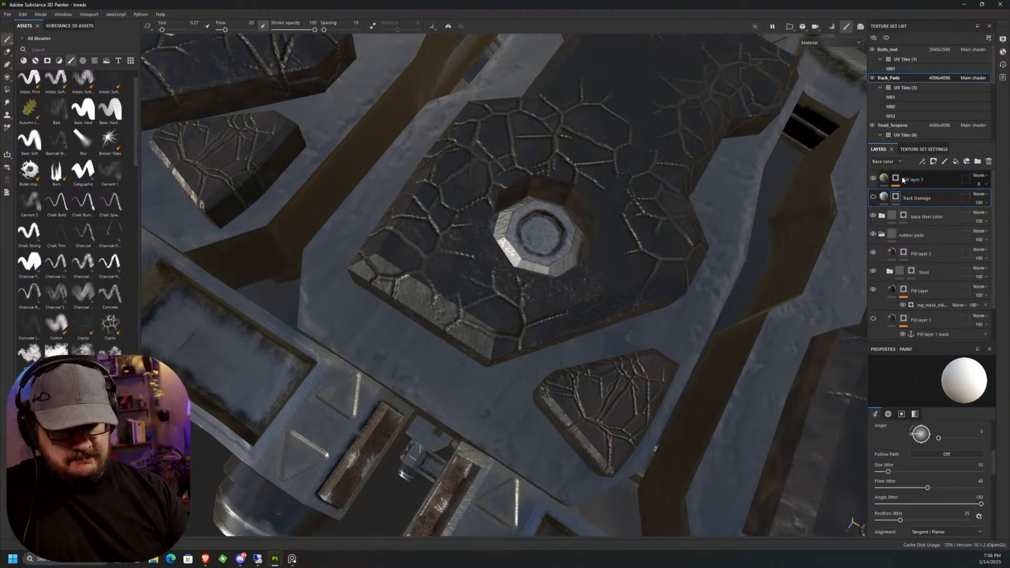
click(873, 197)
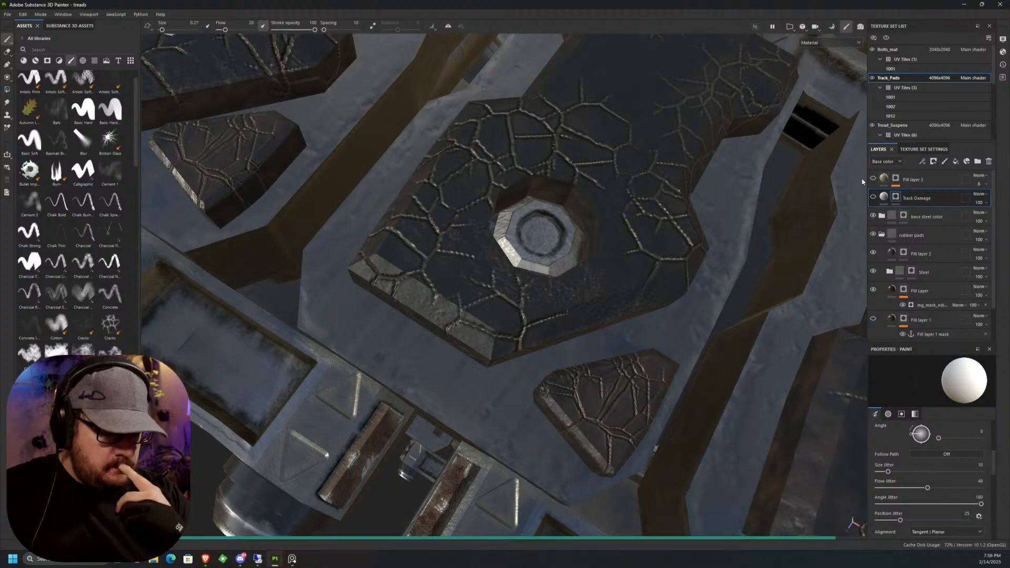
click(872, 198)
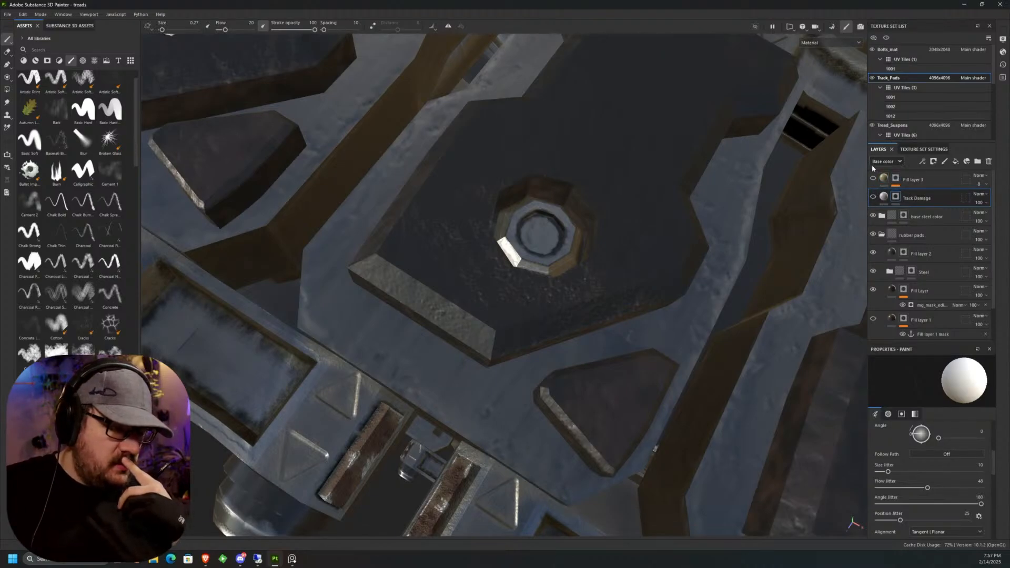
click(873, 197)
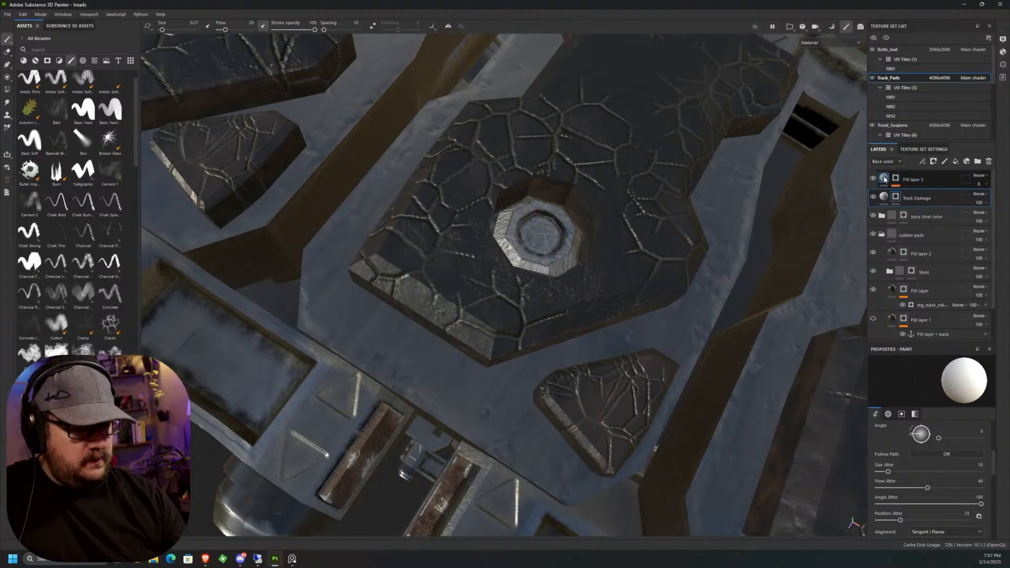
Turn off the height channel of Fill layer 3.
click(884, 179)
click(906, 394)
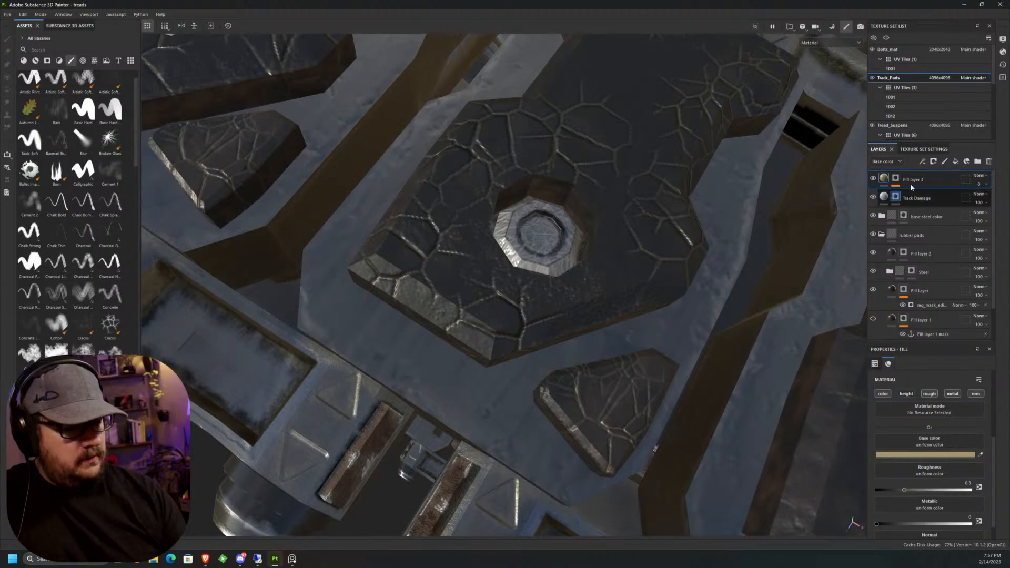
Add a Sharpen filter to the Track Damage layer's mask and set its intensity to about 0.5.
click(895, 196)
right_click(895, 195)
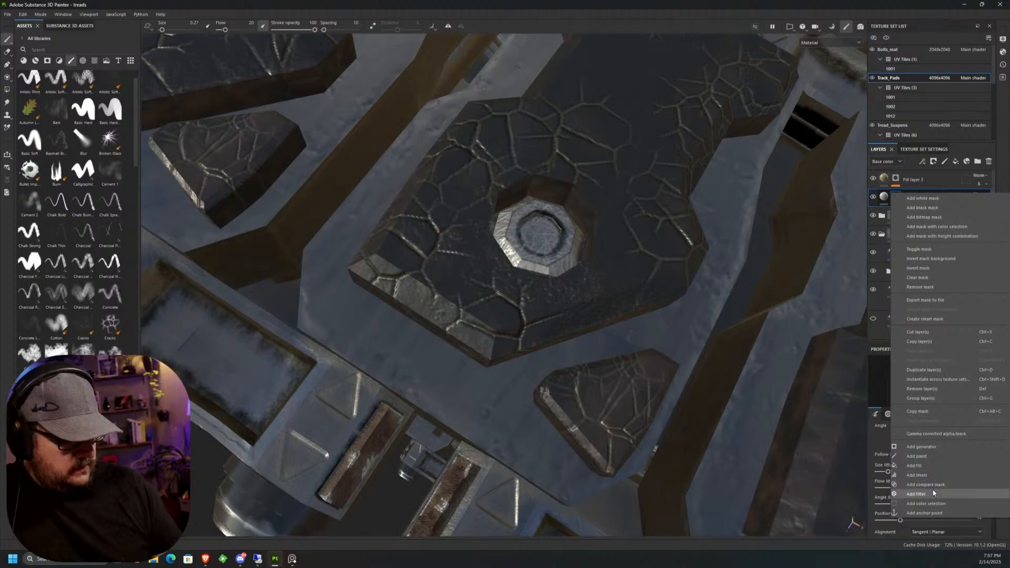
click(930, 495)
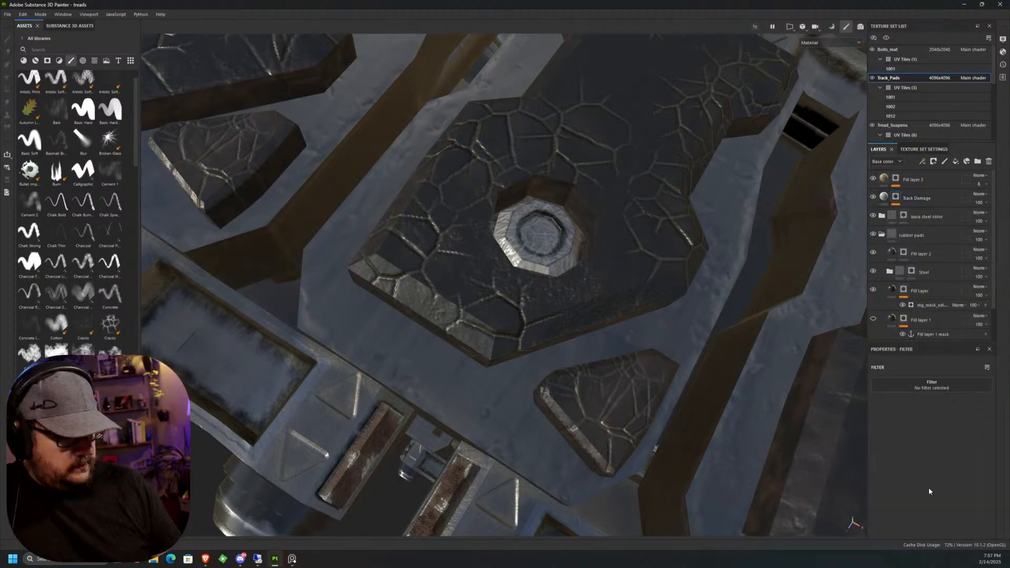
click(930, 386)
drag(1005, 425, 997, 485)
click(906, 465)
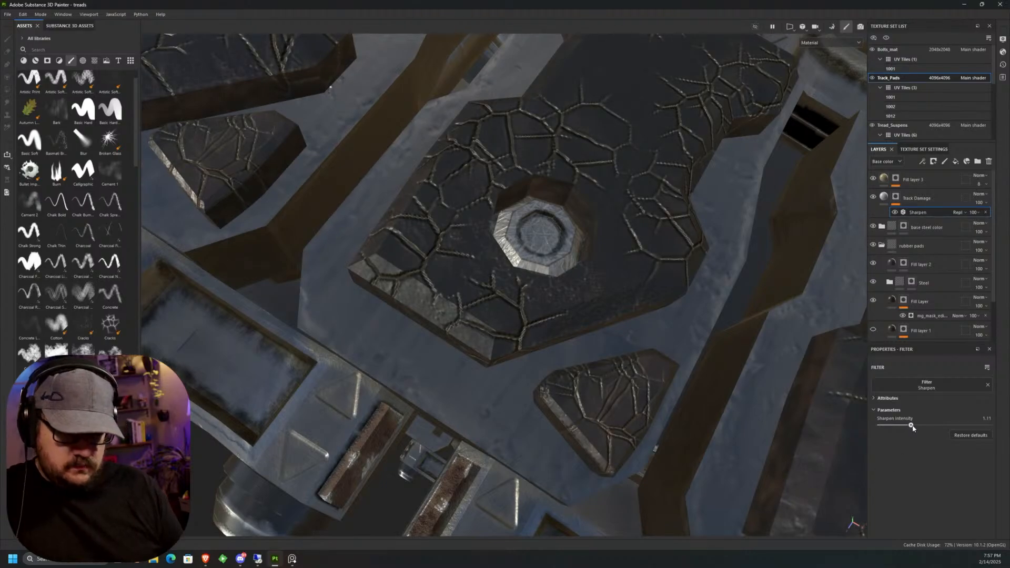
drag(943, 424, 896, 438)
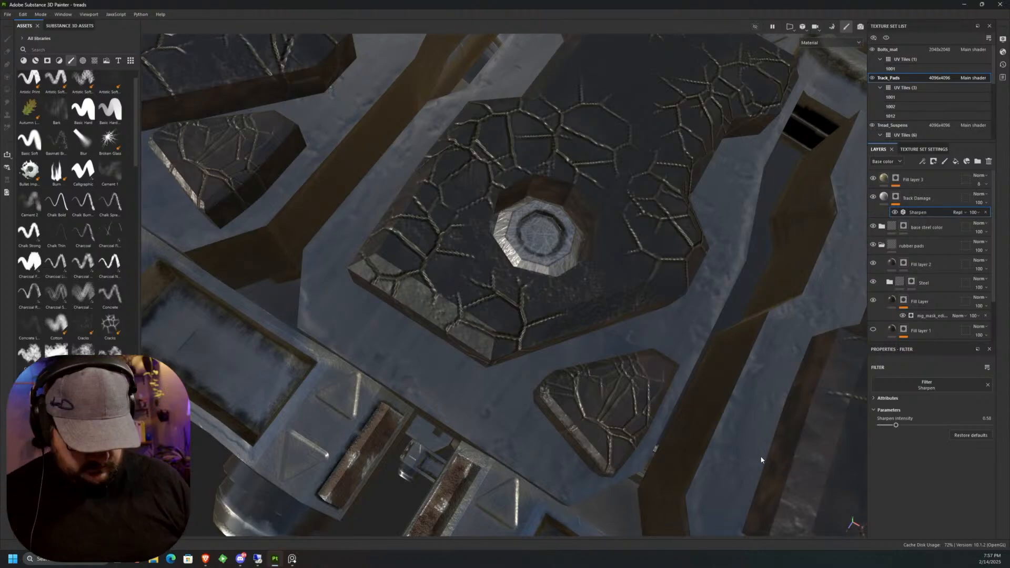
Check the sharpened cracks on the track pads from a distance and up close.
scroll(666, 351, down, 6)
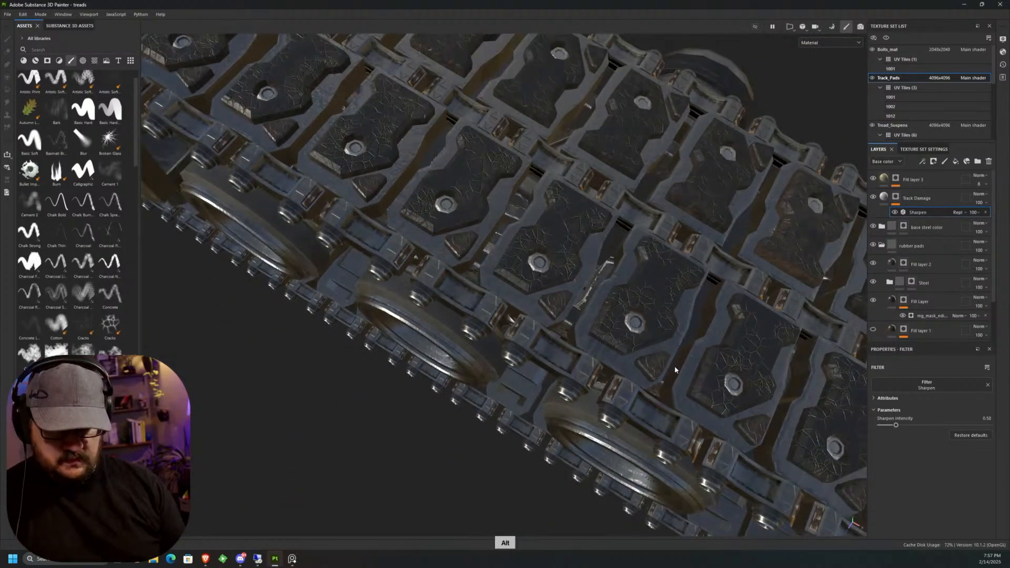
alt+middle_drag(676, 365, 626, 385)
alt+drag(626, 385, 615, 342)
alt+middle_drag(615, 342, 494, 322)
scroll(689, 390, down, 3)
alt+middle_drag(689, 393, 652, 341)
scroll(652, 342, up, 3)
alt+drag(652, 342, 524, 339)
scroll(525, 338, up, 5)
scroll(526, 343, up, 3)
scroll(534, 351, up, 3)
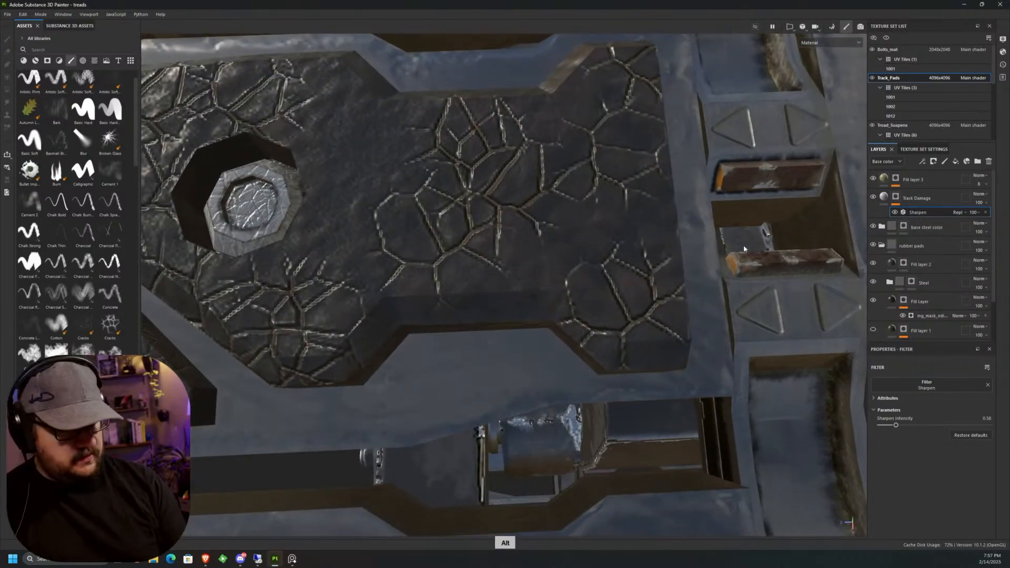
Turn off the metallic channel of Fill layer 3 and set its roughness to 1.
click(886, 181)
click(949, 394)
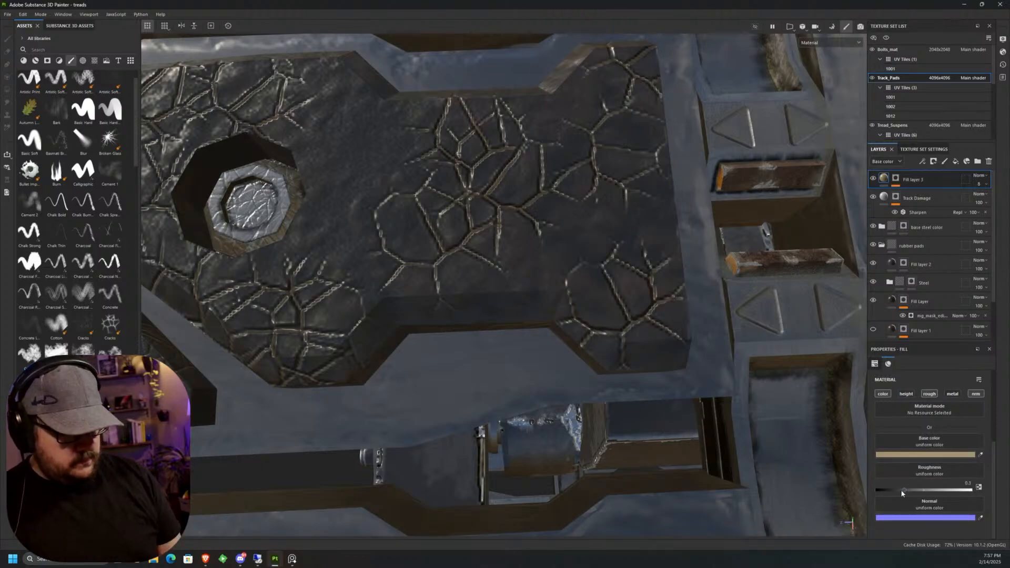
drag(891, 495, 1008, 490)
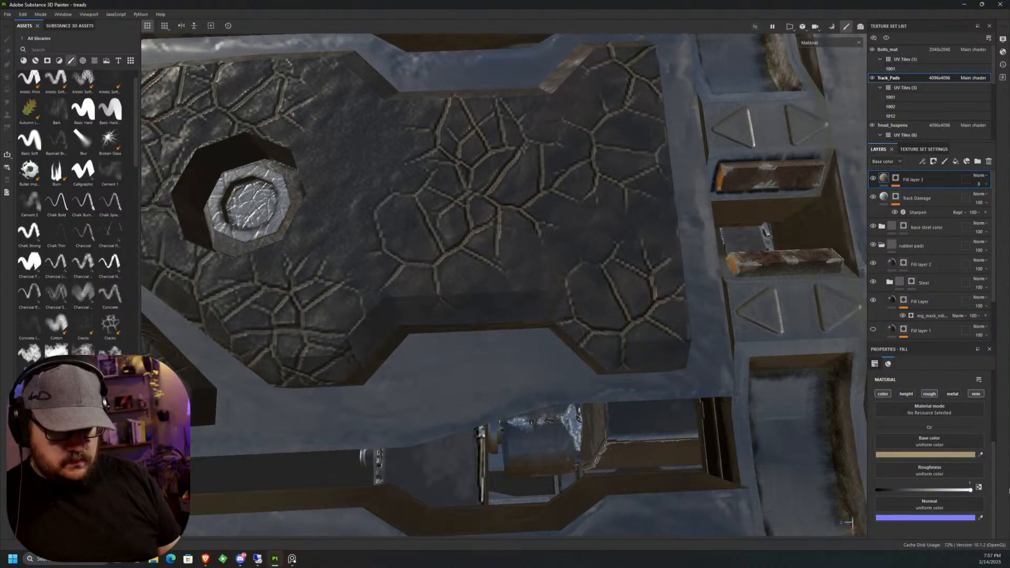
Set the Sharpen intensity on the Track Damage mask to 0.2 and expand the filter's attributes.
scroll(606, 352, down, 5)
alt+drag(620, 370, 579, 356)
scroll(707, 347, down, 5)
alt+middle_drag(579, 356, 546, 282)
click(918, 212)
drag(896, 424, 892, 427)
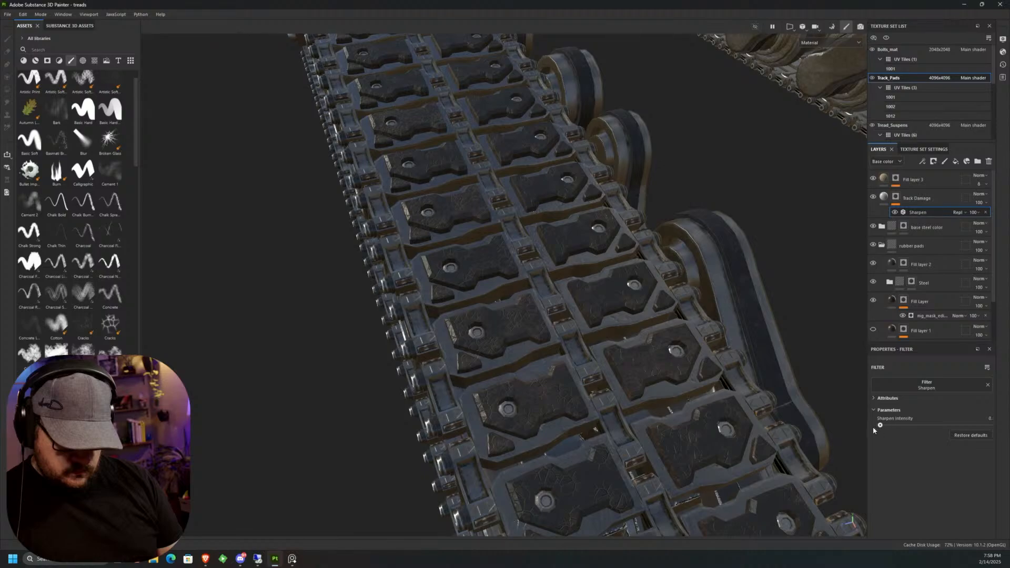
drag(918, 428, 891, 434)
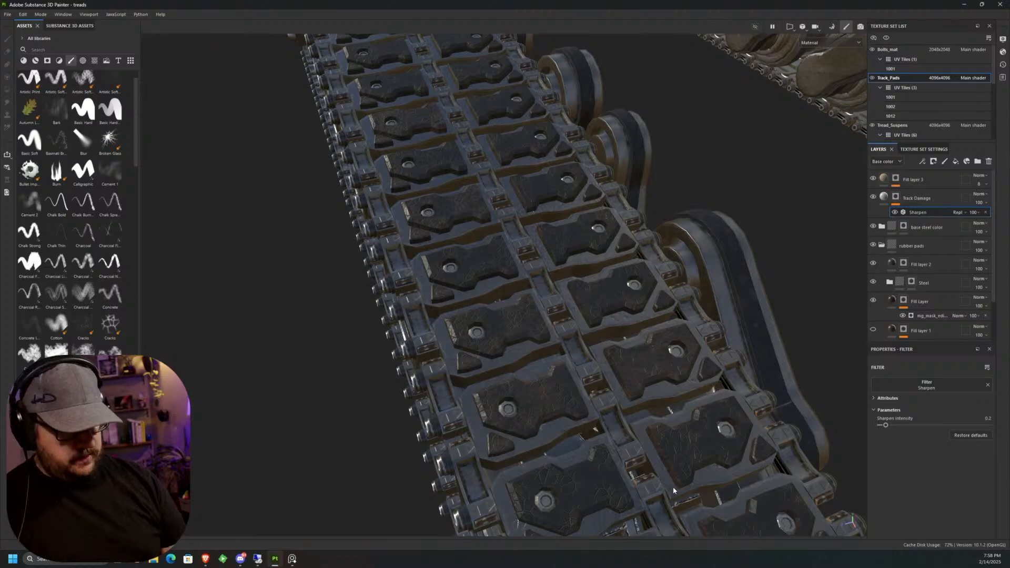
alt+drag(817, 443, 678, 465)
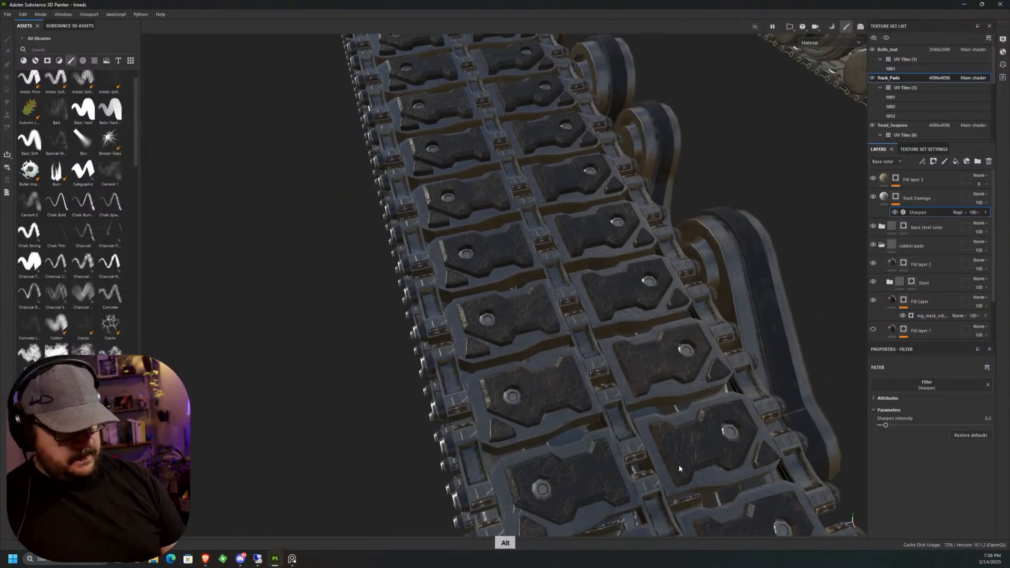
click(887, 398)
alt+drag(680, 463, 646, 417)
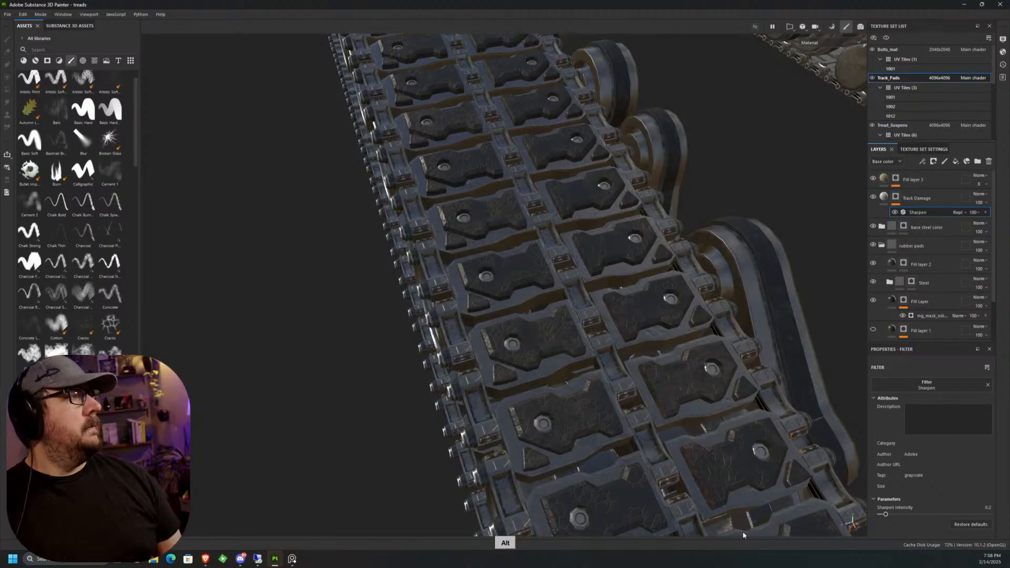
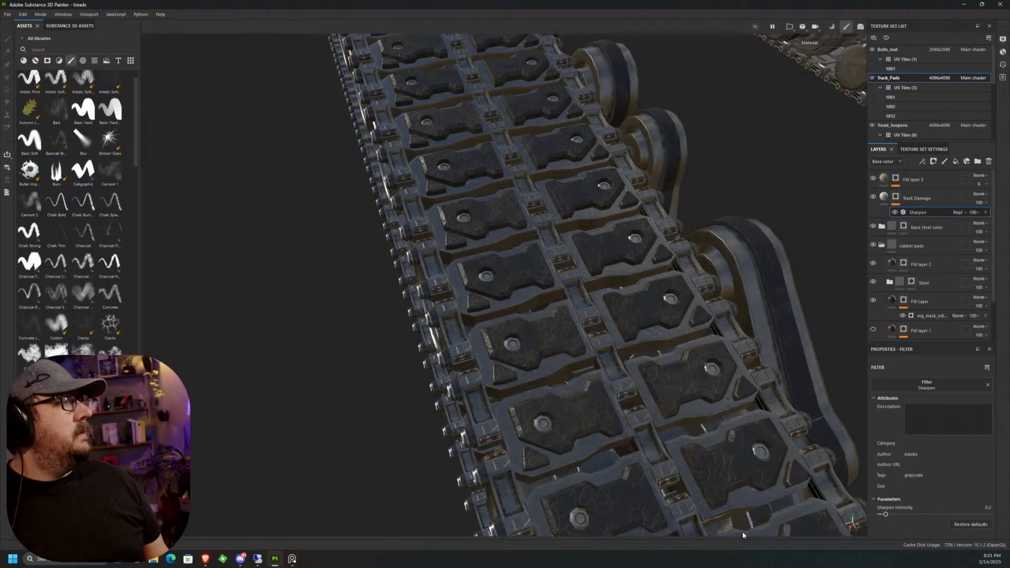
Switch to the reference board, review the tank track photos as a whole, and return to Substance 3D Painter.
click(288, 564)
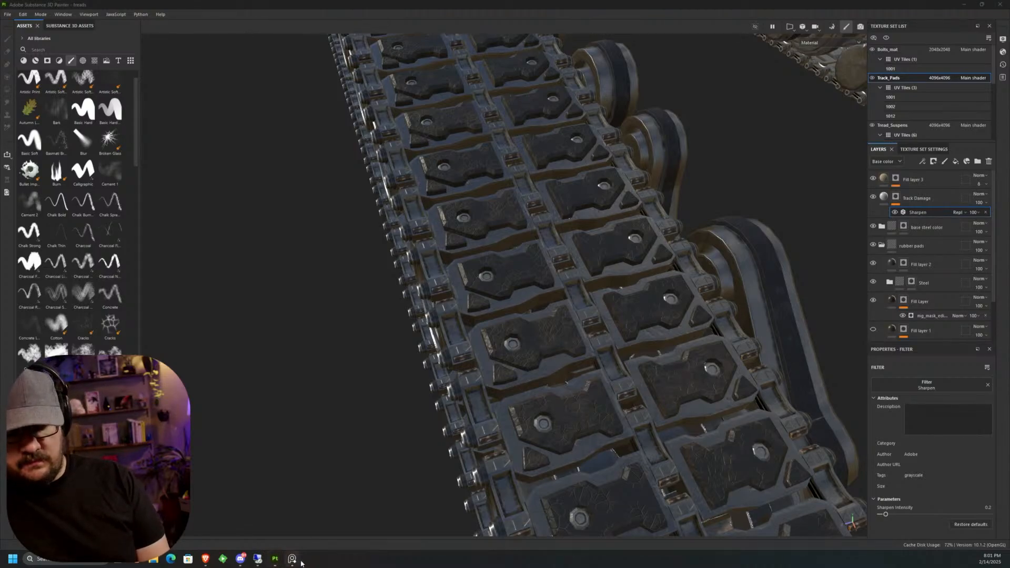
click(291, 562)
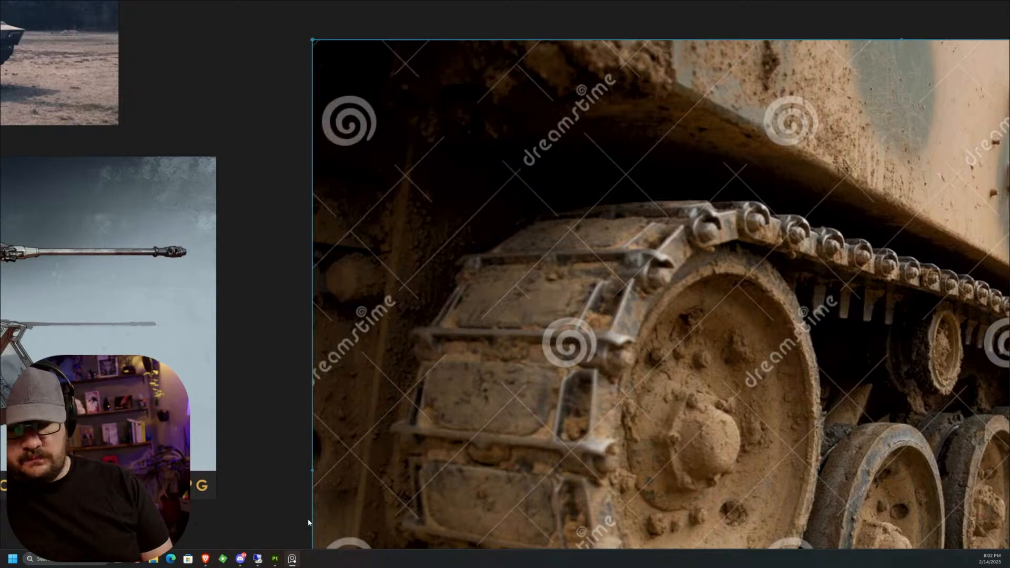
scroll(308, 519, down, 6)
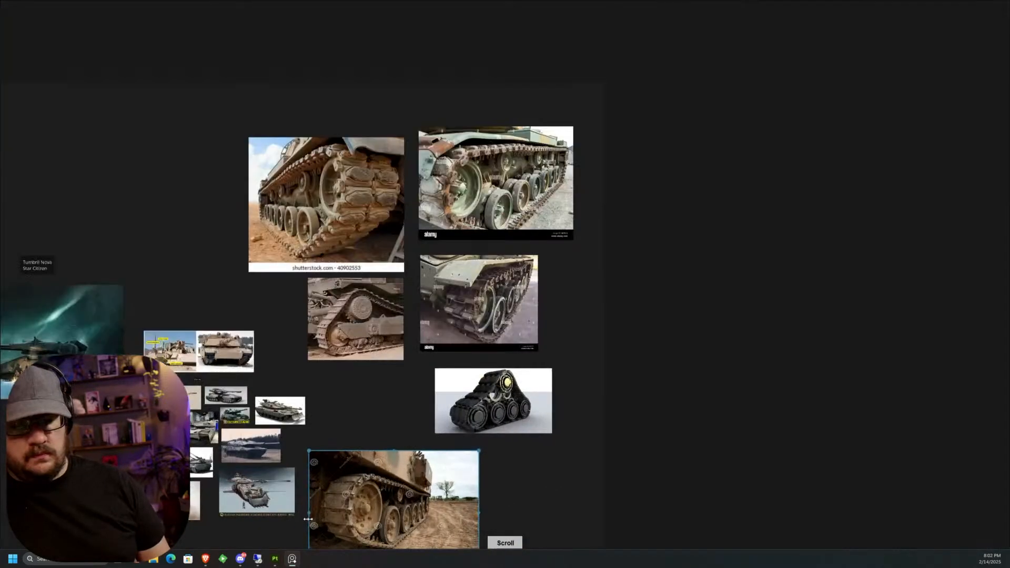
middle_drag(622, 307, 780, 225)
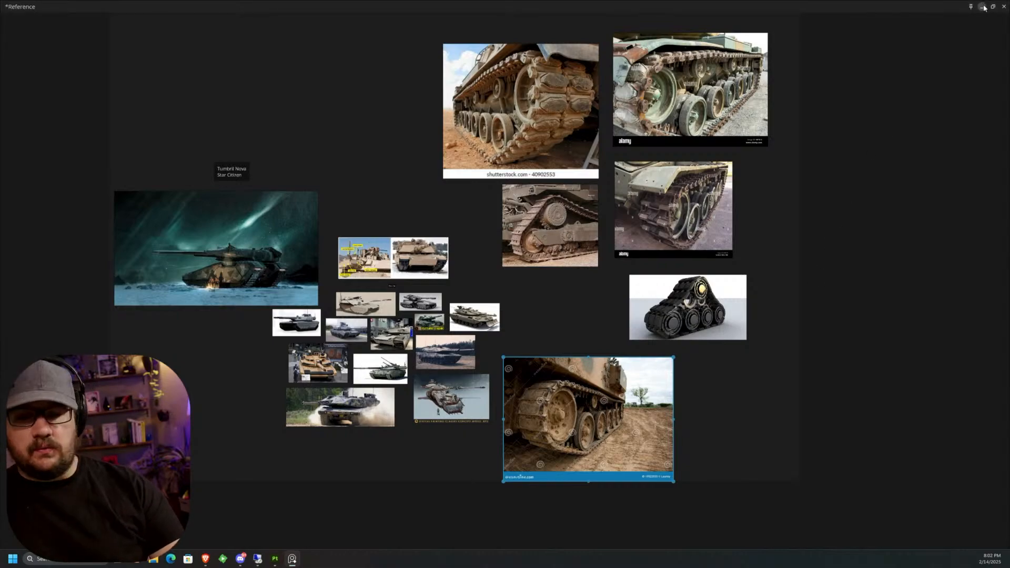
click(982, 5)
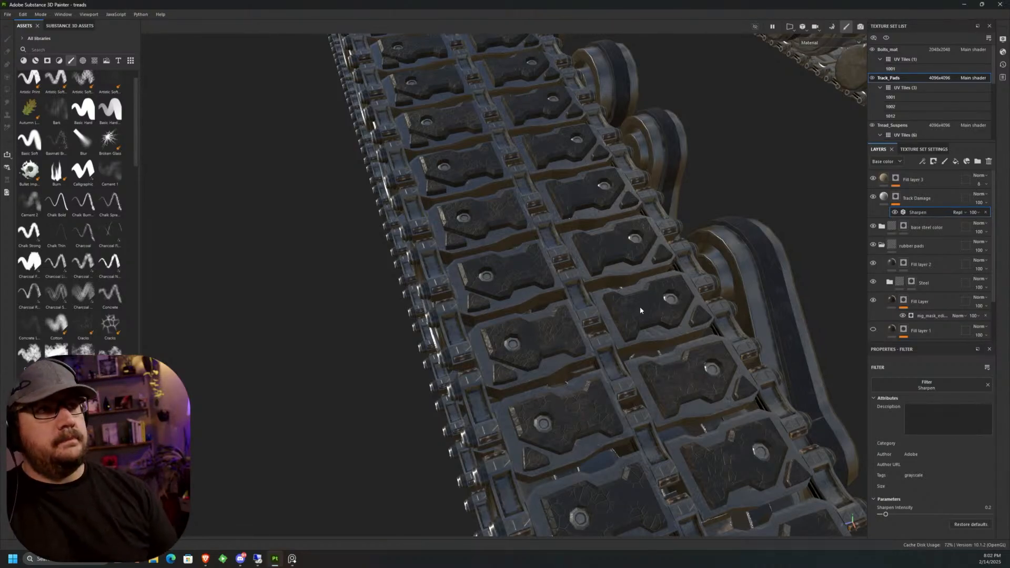
Set the resolution of the Bolts_mat texture set to 4096x4096.
key(alt)
alt+drag(677, 315, 637, 310)
scroll(635, 316, up, 6)
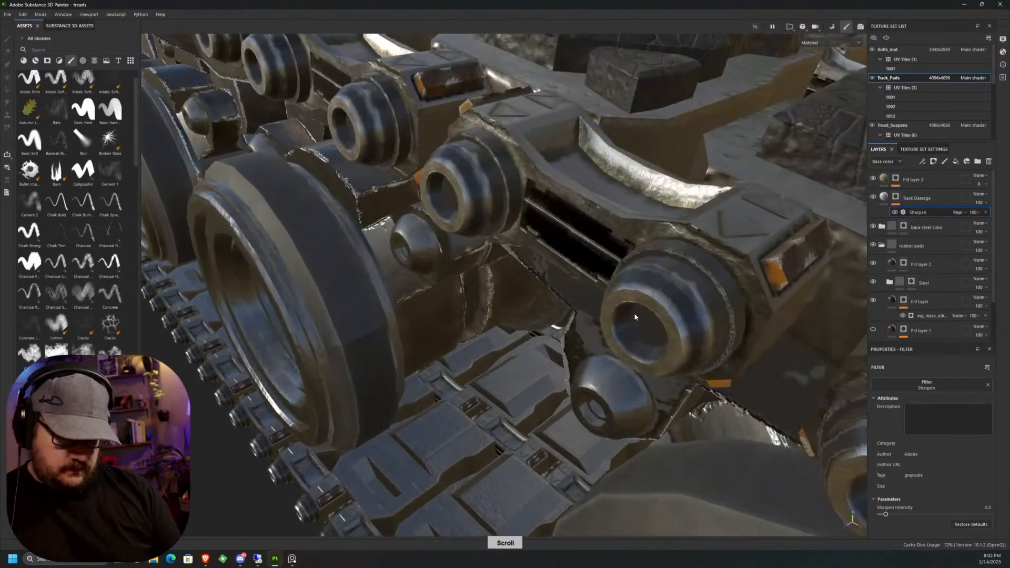
alt+middle_drag(651, 295, 563, 281)
click(939, 50)
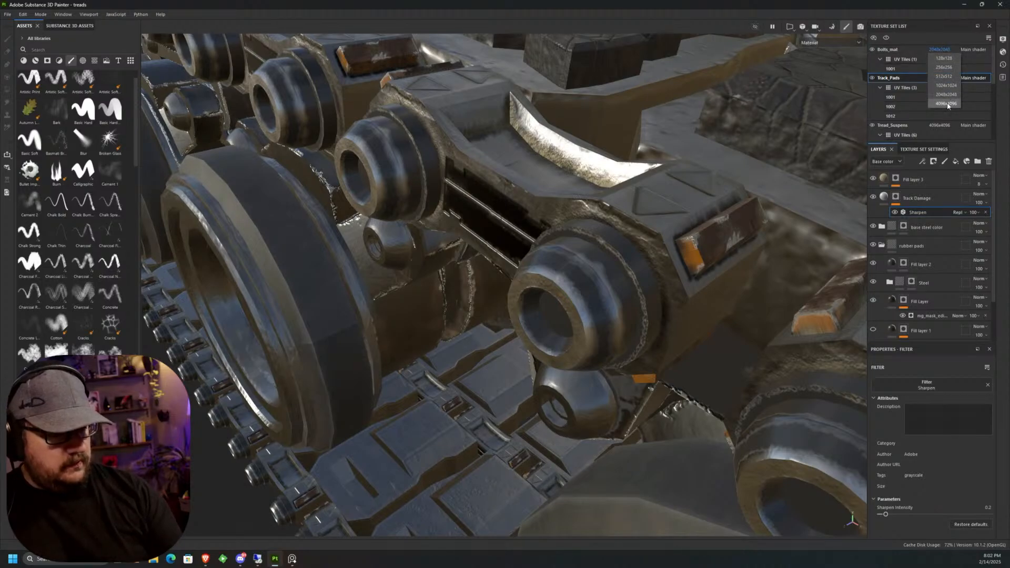
click(946, 104)
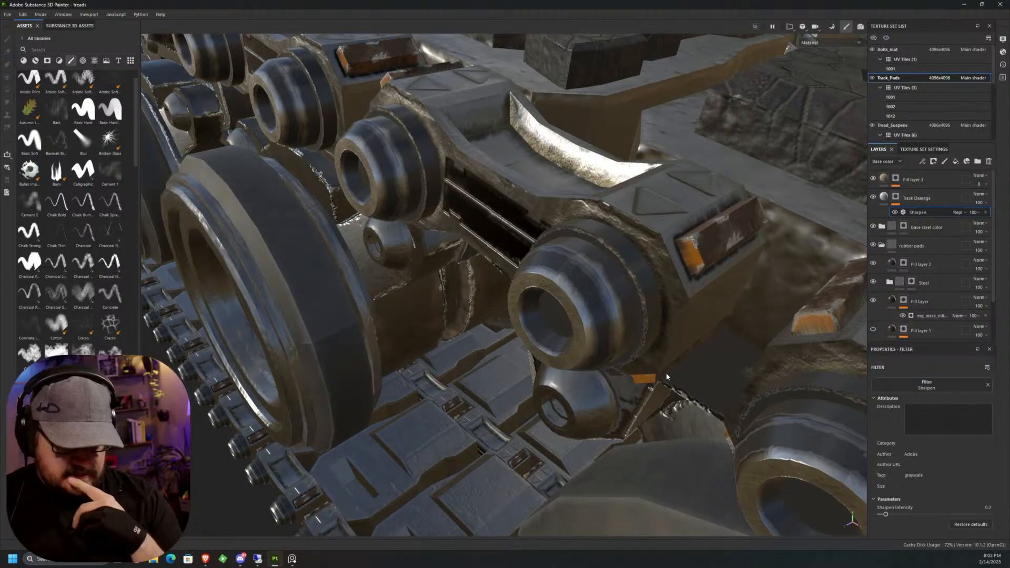
Save the project.
click(7, 14)
click(15, 80)
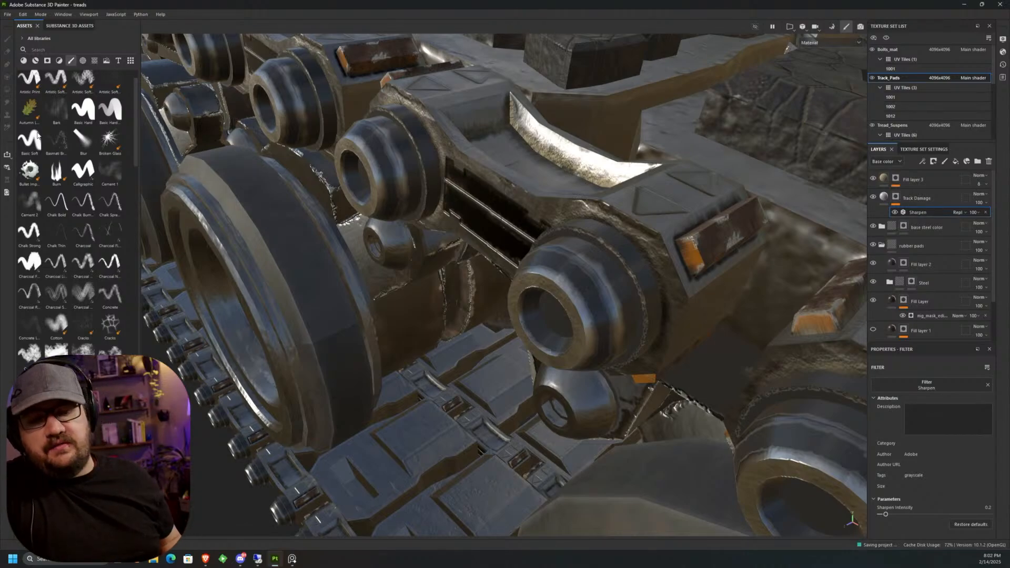
mouse_move(37, 135)
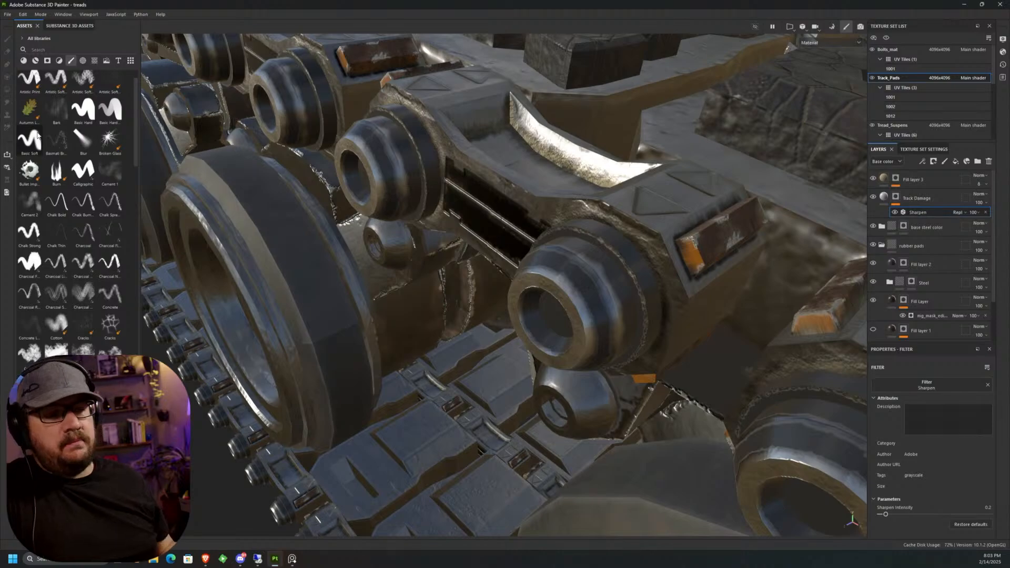
click(963, 5)
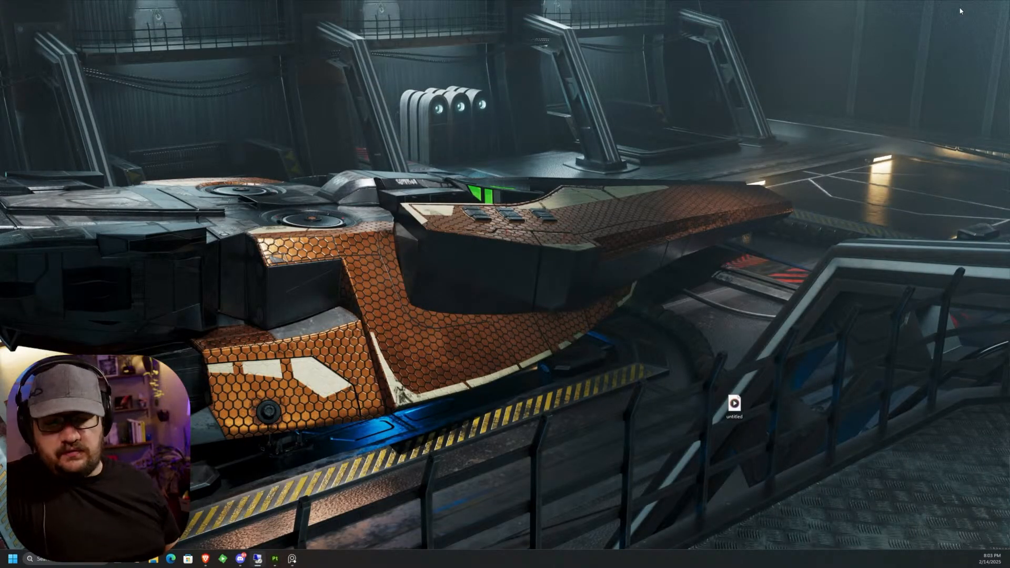
click(274, 559)
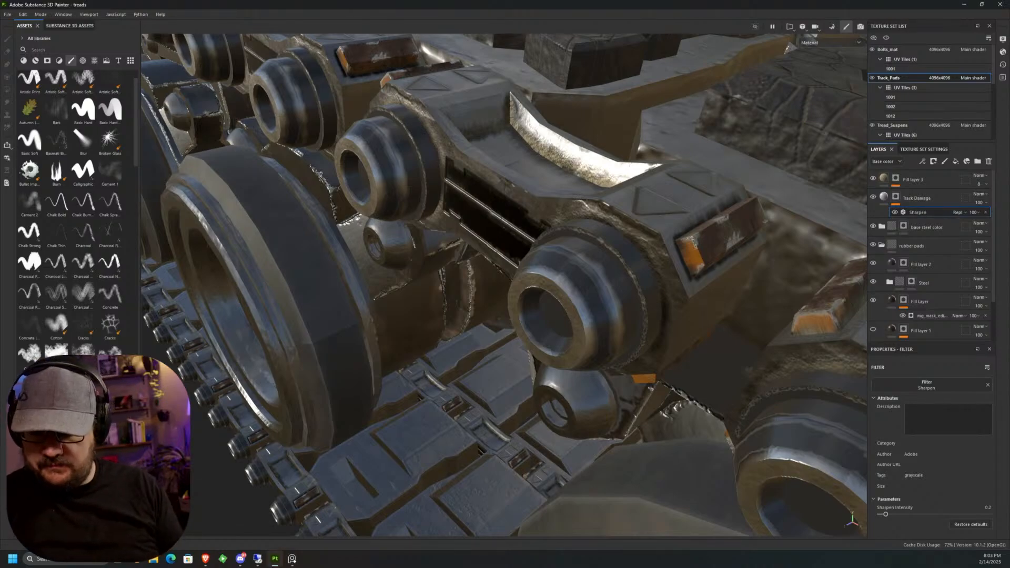
Inspect the Steel Painted Charcoal folder in the Bolts_mat texture set and delete it.
alt+drag(604, 362, 598, 359)
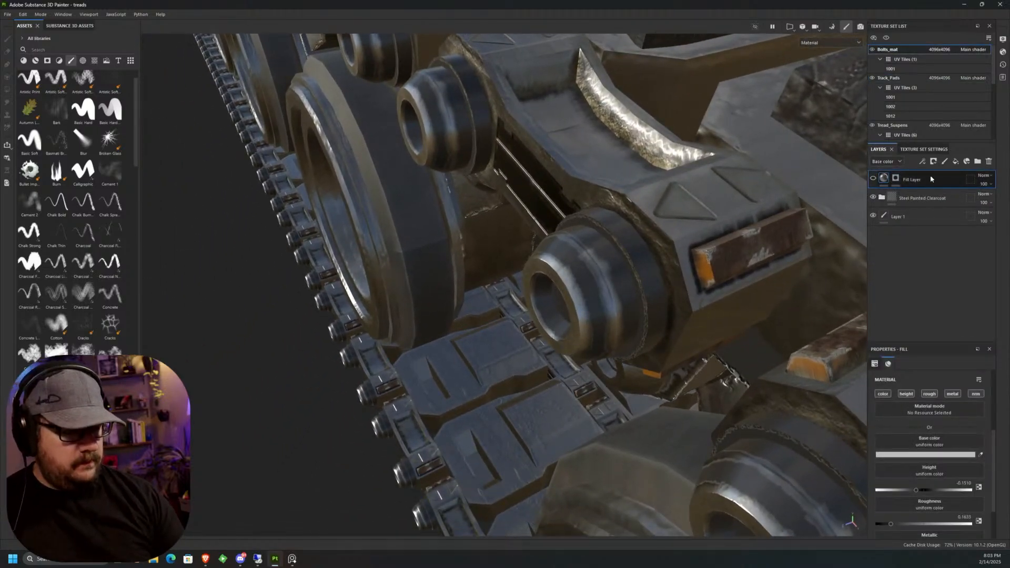
click(925, 199)
click(873, 198)
click(873, 198)
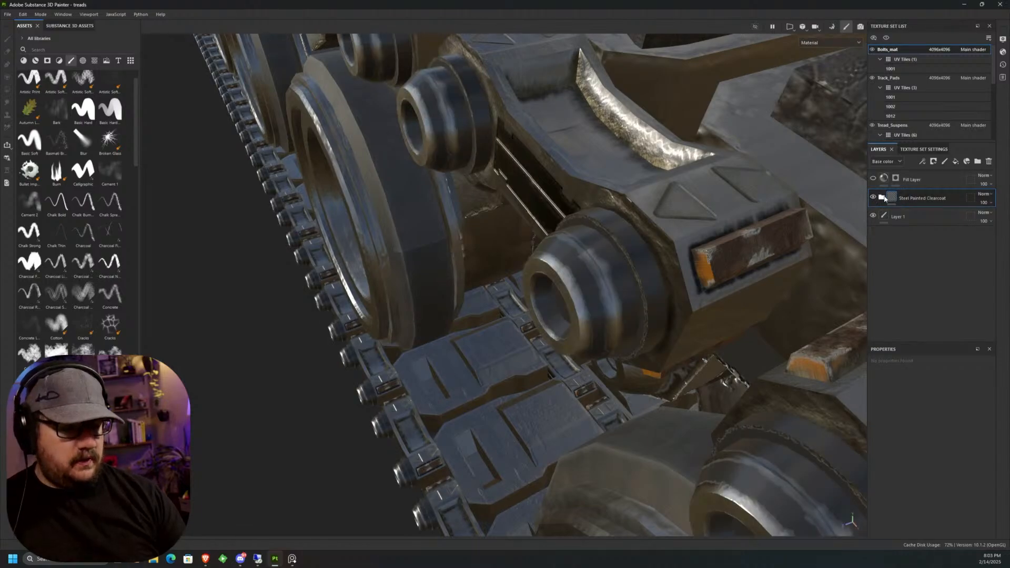
click(881, 197)
click(881, 197)
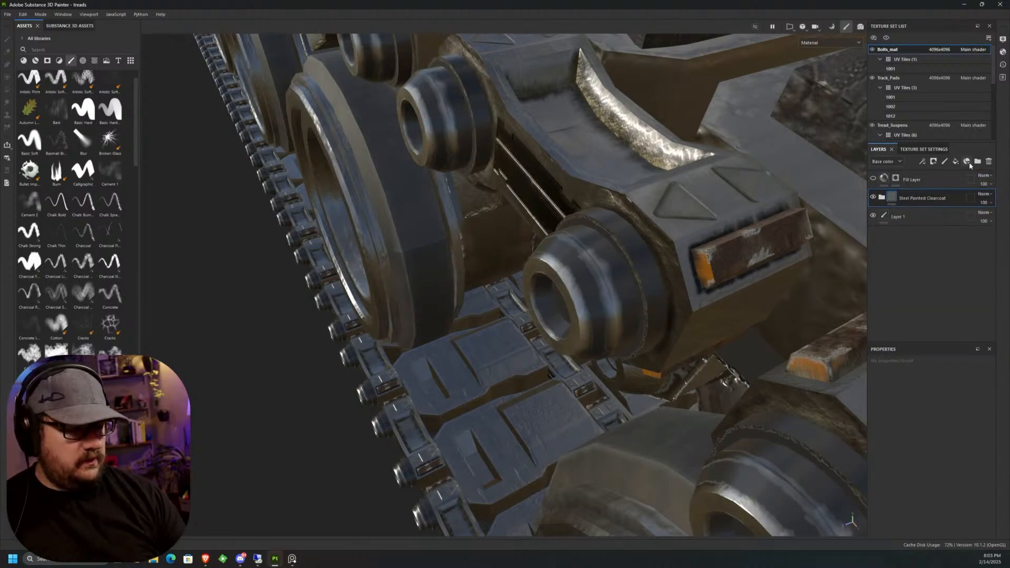
click(988, 162)
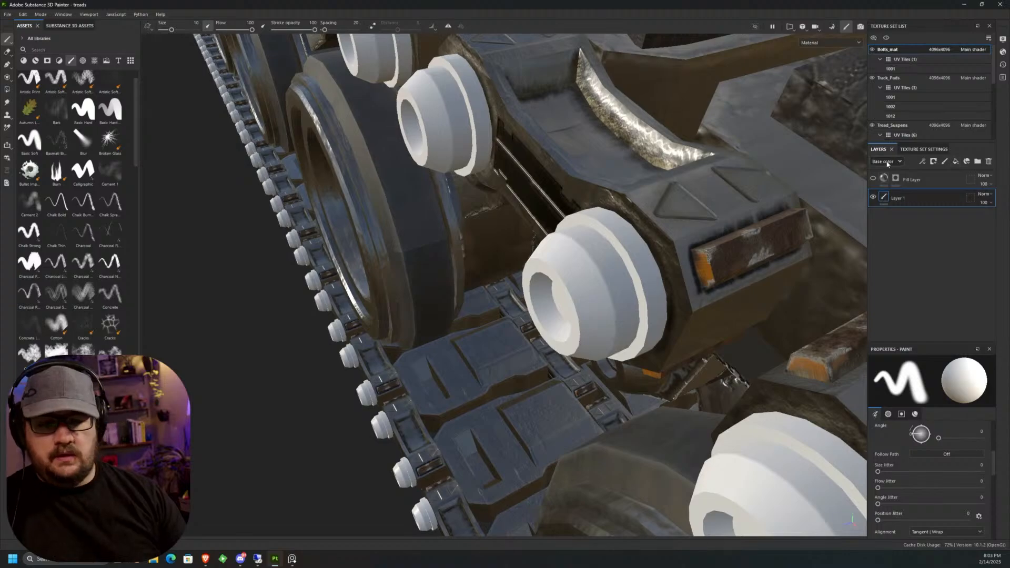
Add a fill layer above Layer 1 for the bolts and set its base color to black.
alt+middle_drag(629, 205, 610, 207)
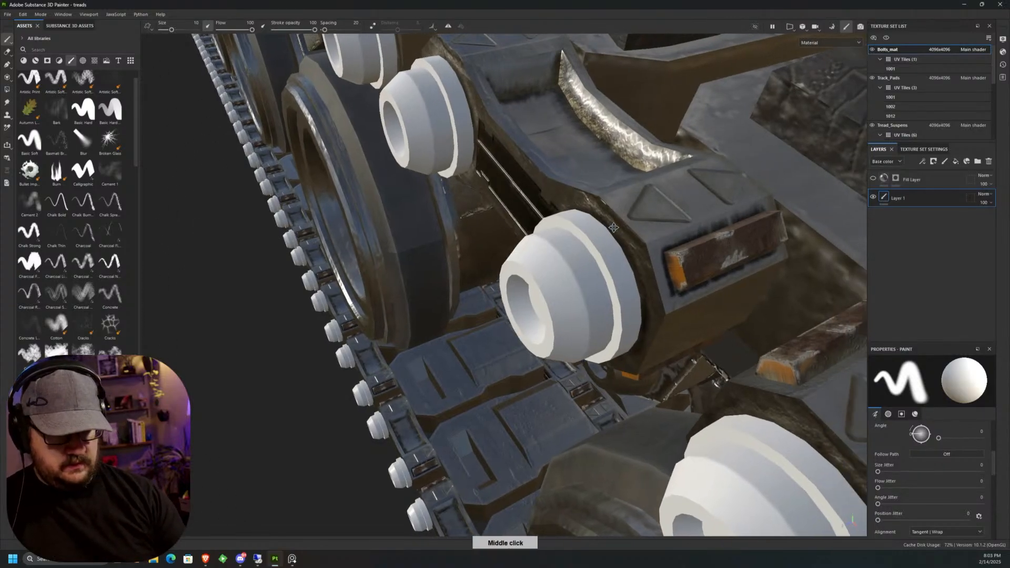
alt+drag(610, 207, 609, 212)
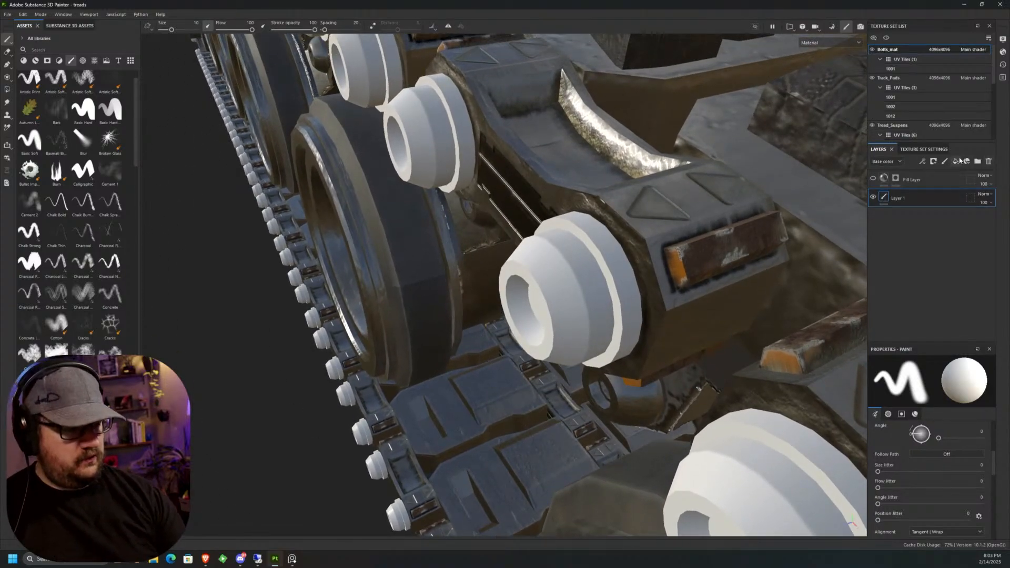
click(965, 162)
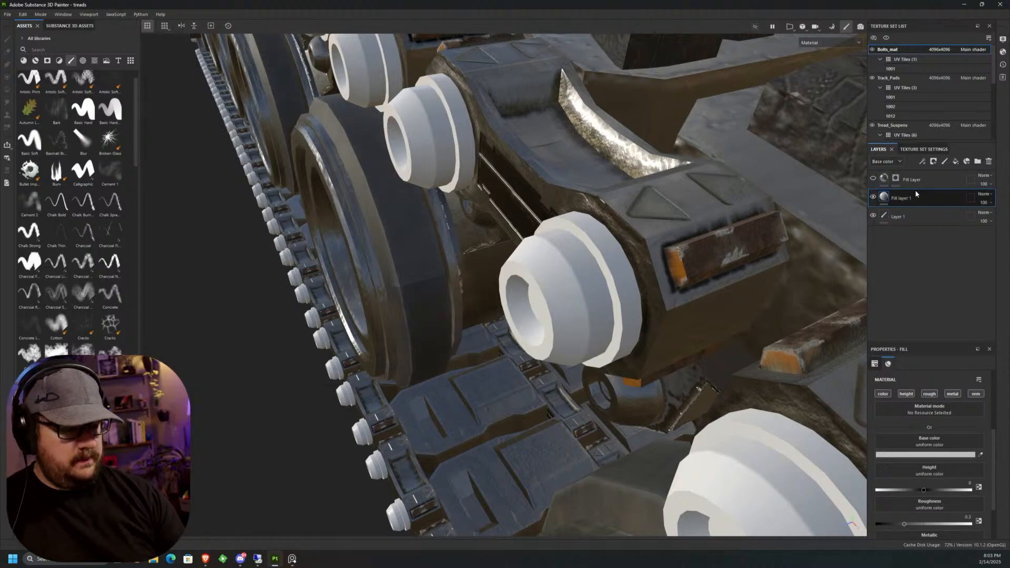
click(907, 454)
drag(834, 463, 824, 508)
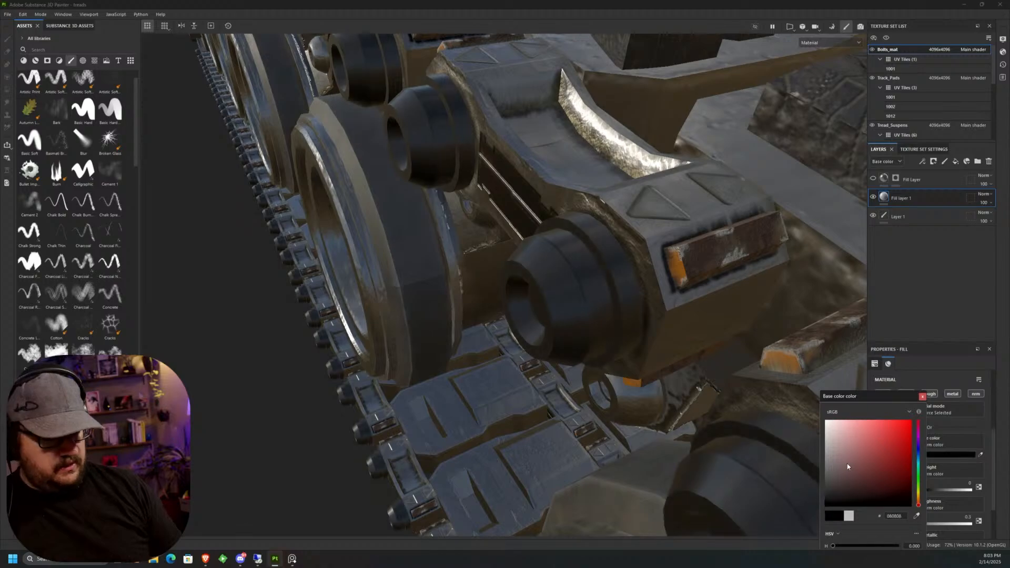
click(922, 396)
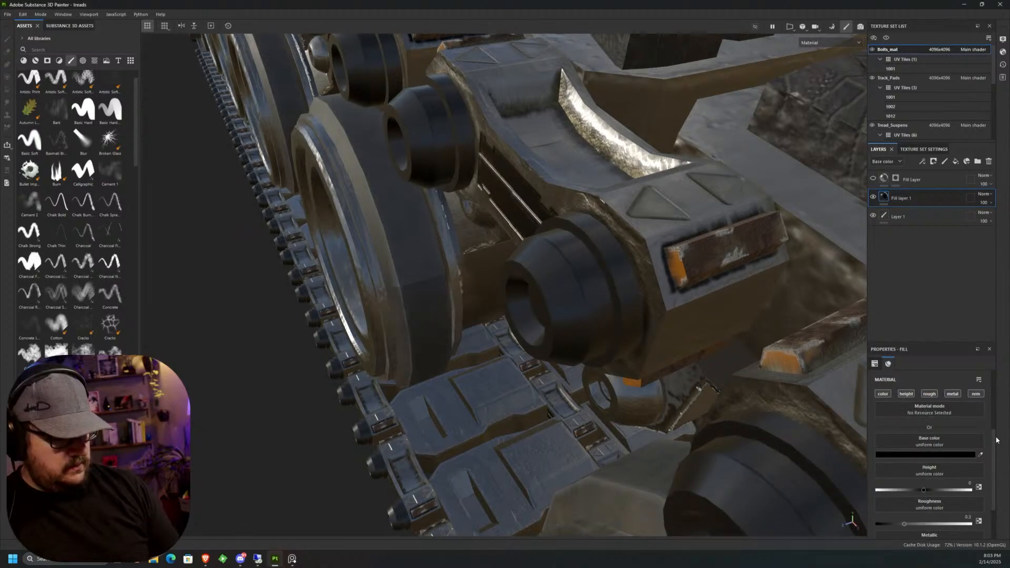
Assign the 3D Simplex Noise procedural to the height channel of the bolts' Fill layer 1.
scroll(993, 444, down, 2)
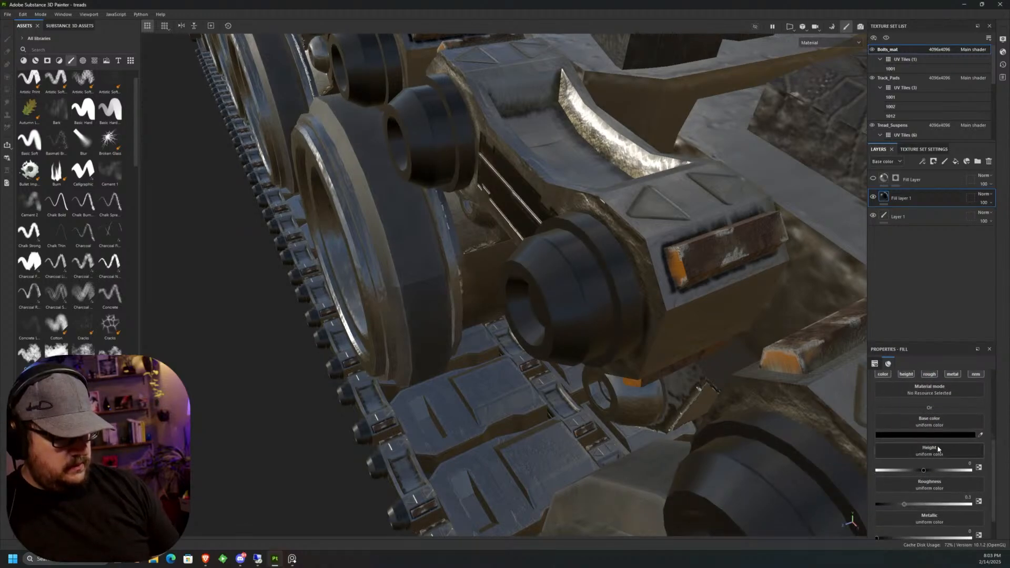
click(927, 451)
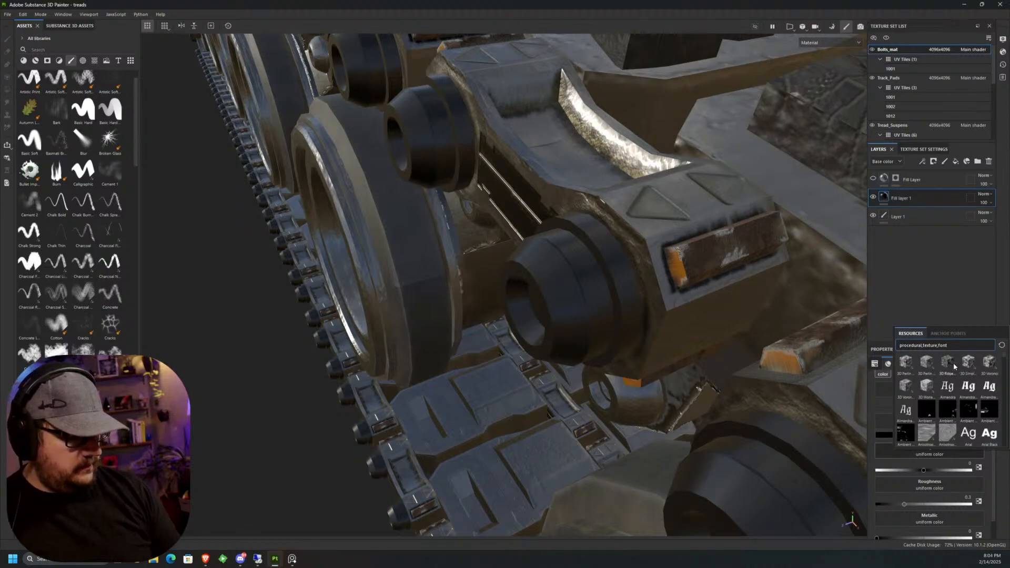
click(968, 362)
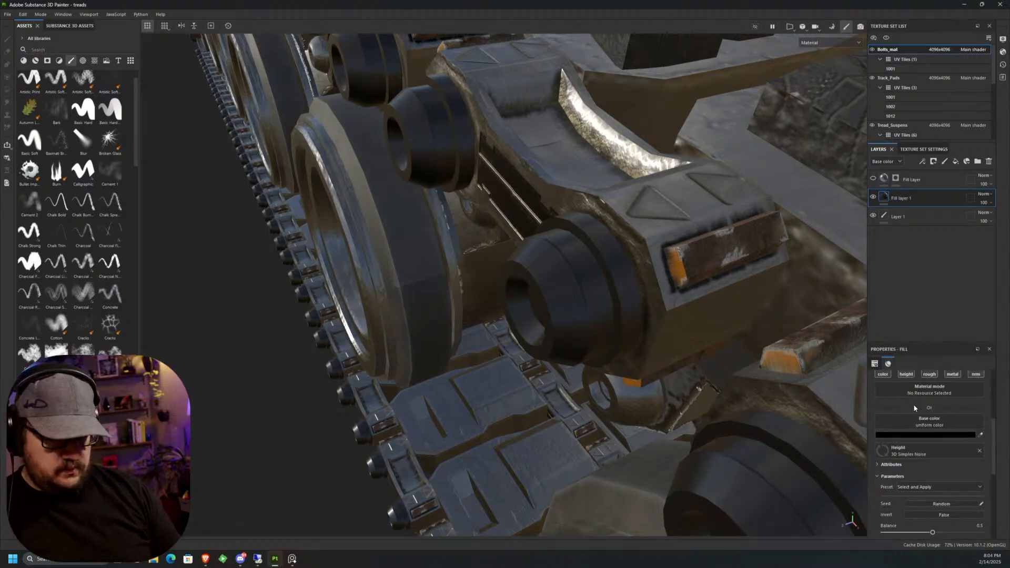
Set the height noise's Scale to 2600 and its Balance to 0.27.
scroll(993, 412, down, 3)
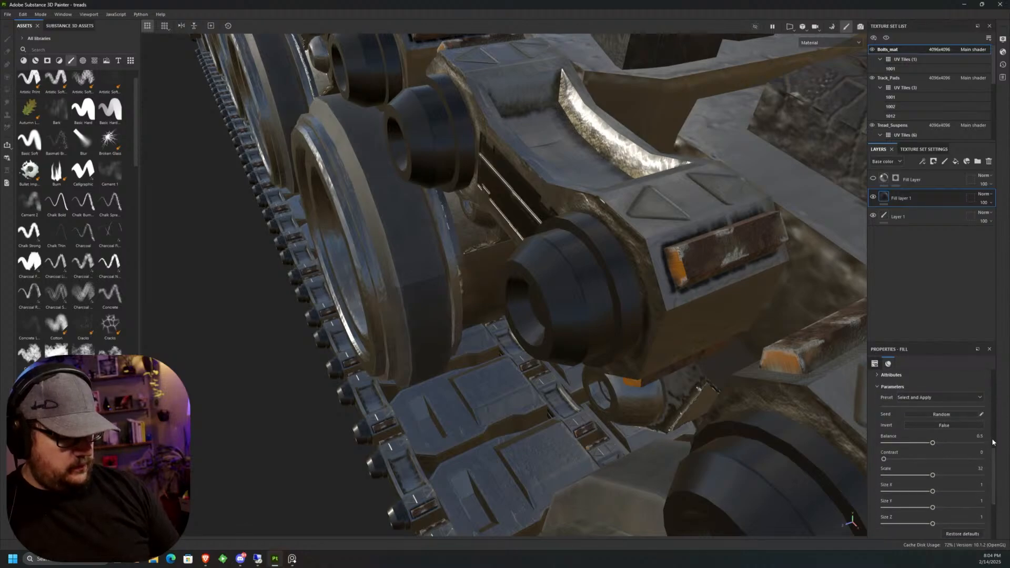
scroll(994, 441, up, 2)
click(884, 421)
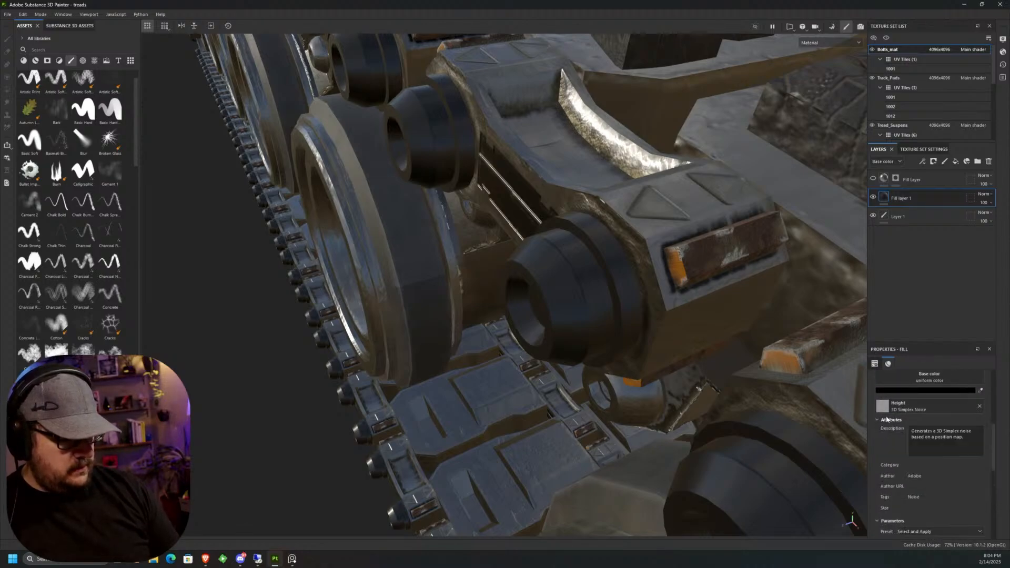
drag(991, 447, 998, 499)
click(979, 426)
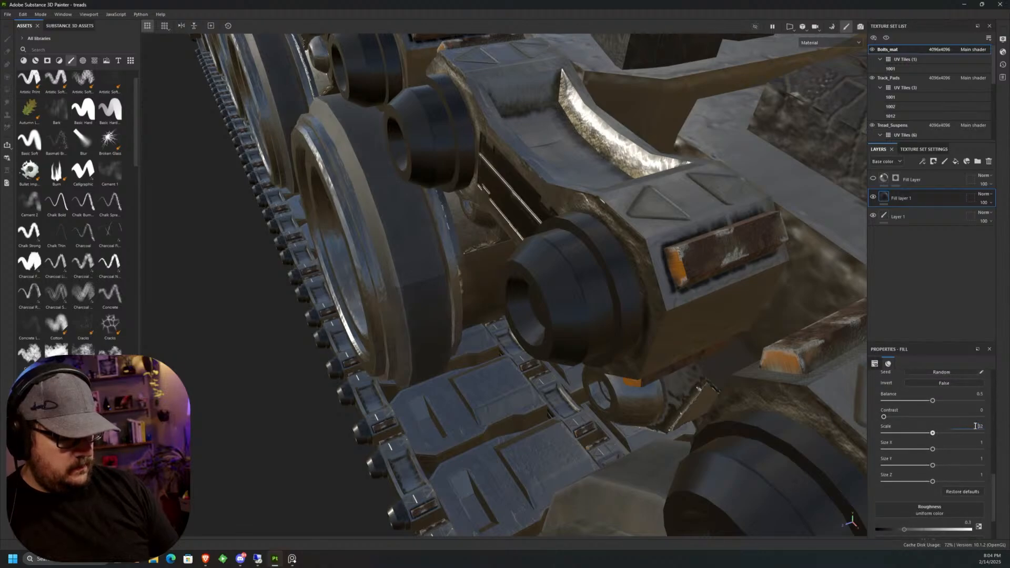
text(2600)
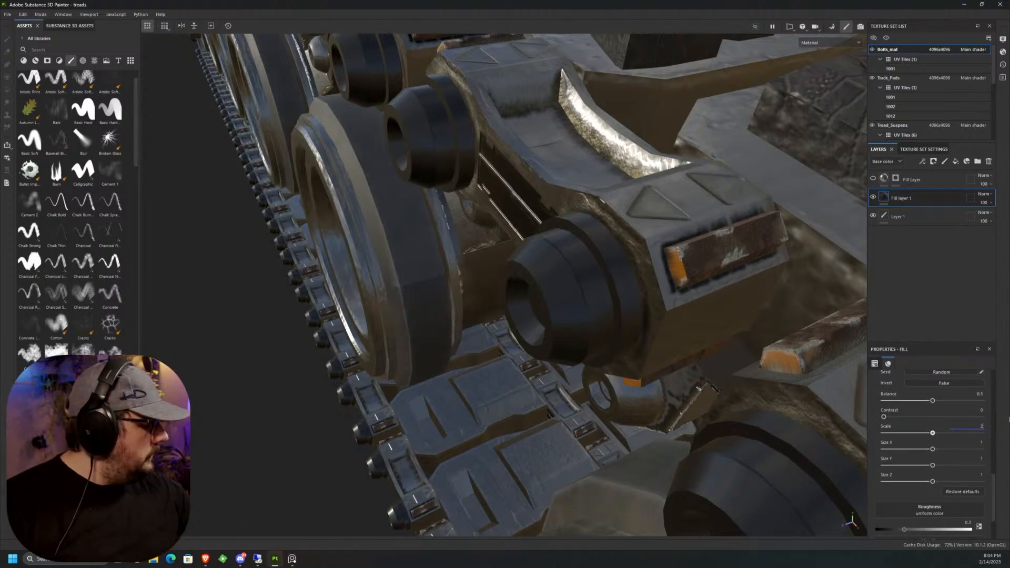
key(Return)
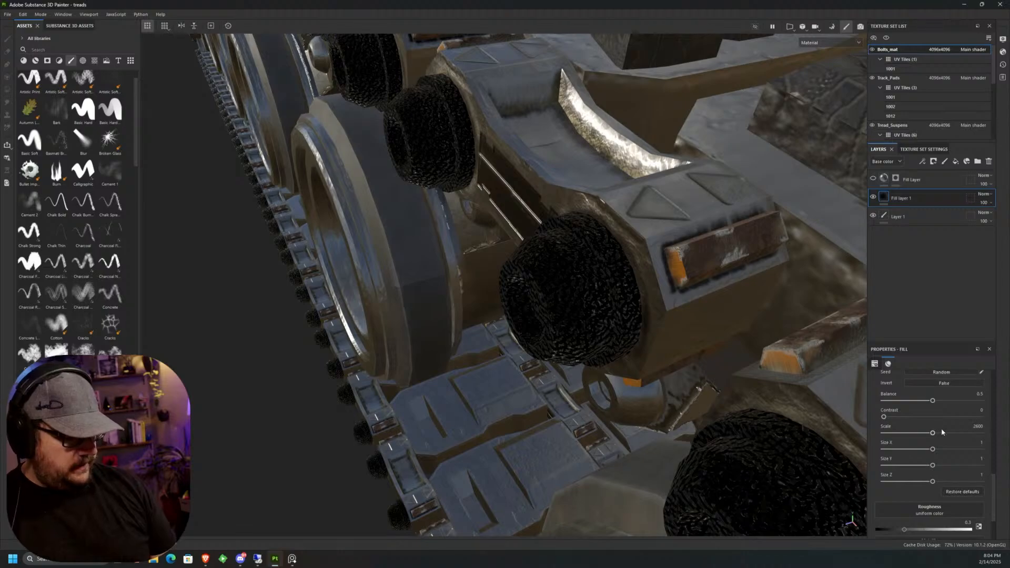
drag(932, 400, 910, 403)
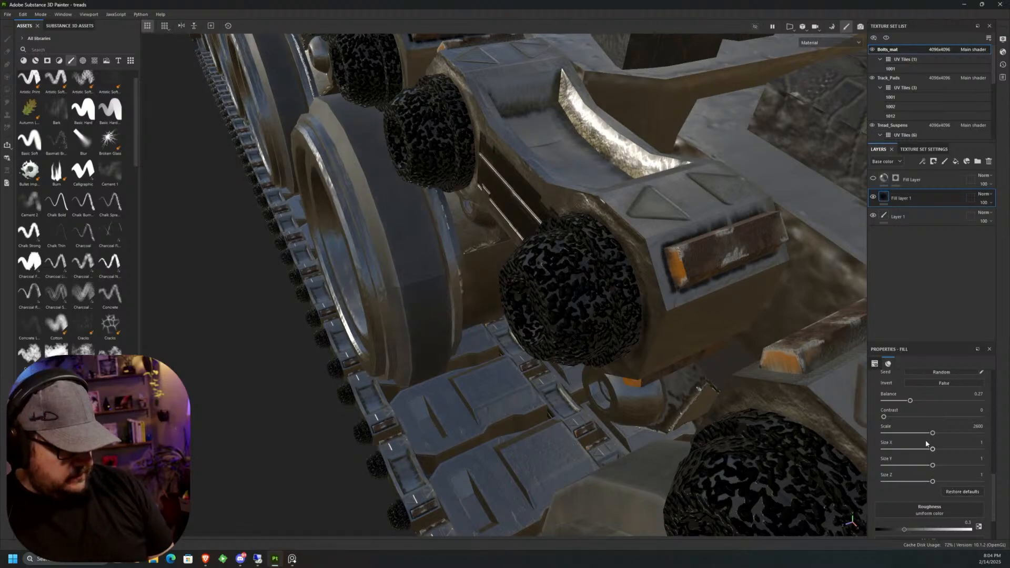
Add a Levels effect to the bolts' Fill layer 1 and set its affected channel to Height.
mouse_move(992, 495)
mouse_down()
mouse_move(991, 505)
mouse_move(992, 492)
mouse_up()
right_click(903, 195)
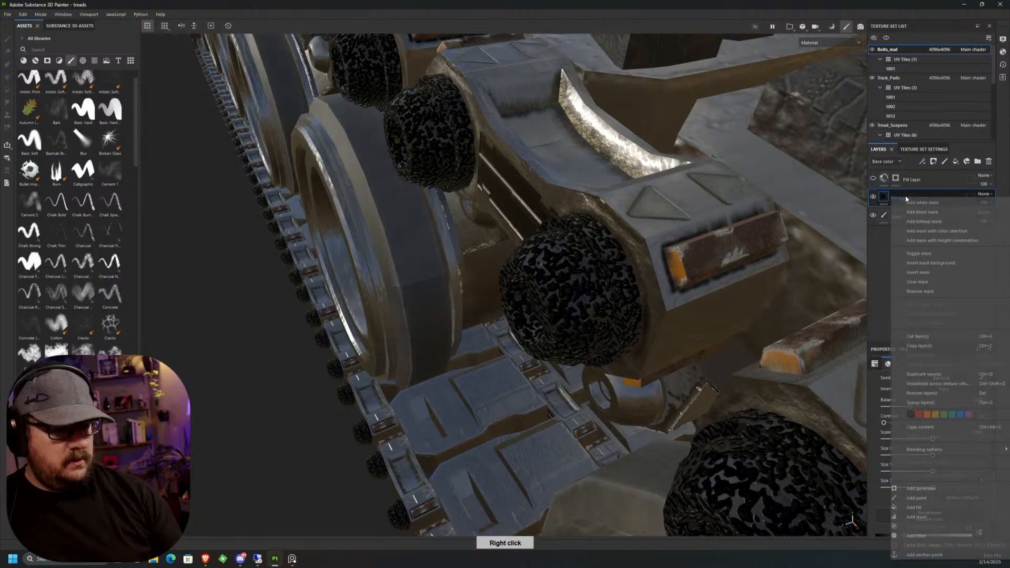
click(917, 515)
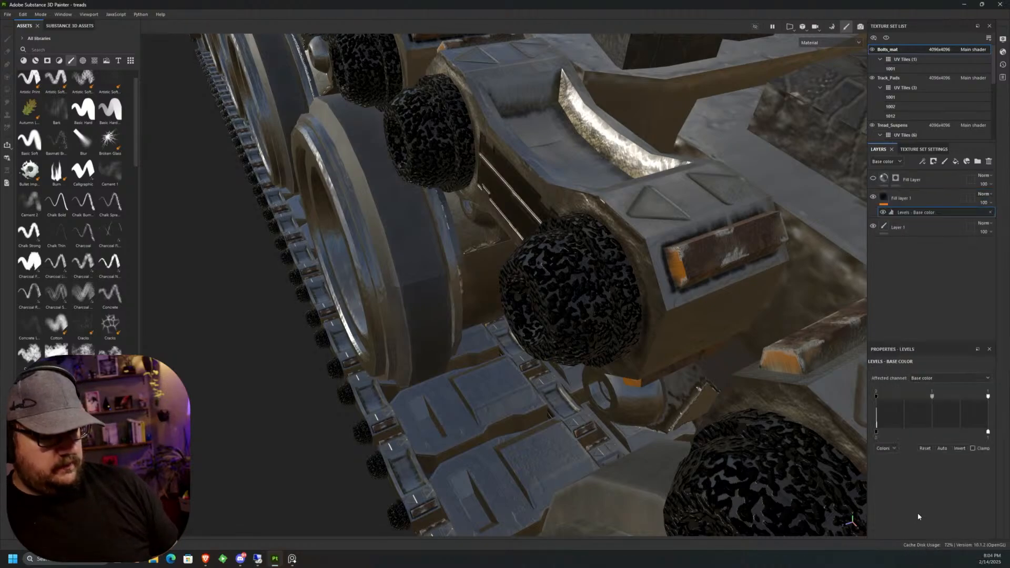
click(985, 377)
click(930, 401)
Set the height Levels' input black point to -0.415 and compress the output range into a narrow band to soften the bumps.
drag(933, 434, 882, 434)
drag(932, 396, 908, 408)
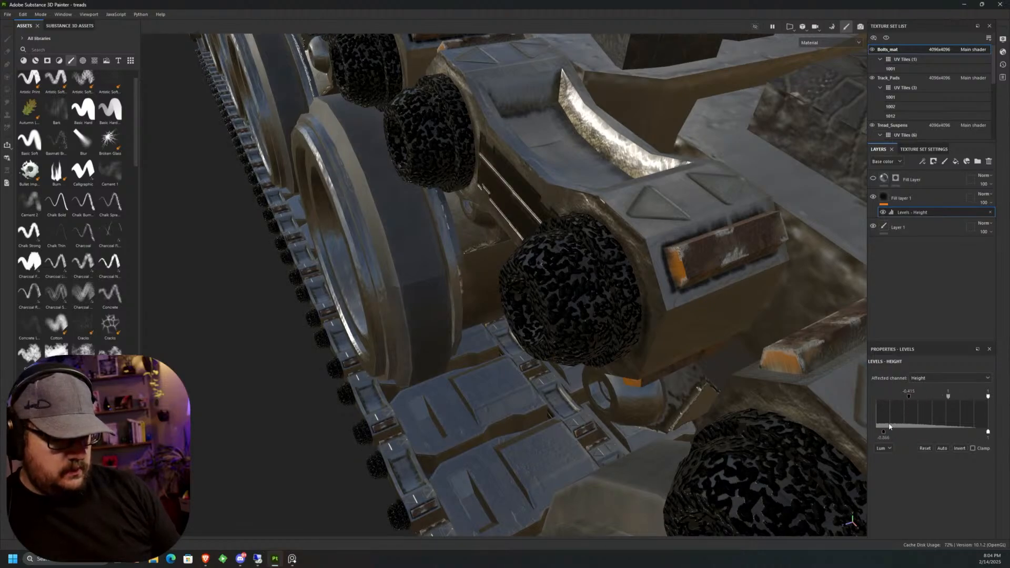
drag(987, 433, 883, 438)
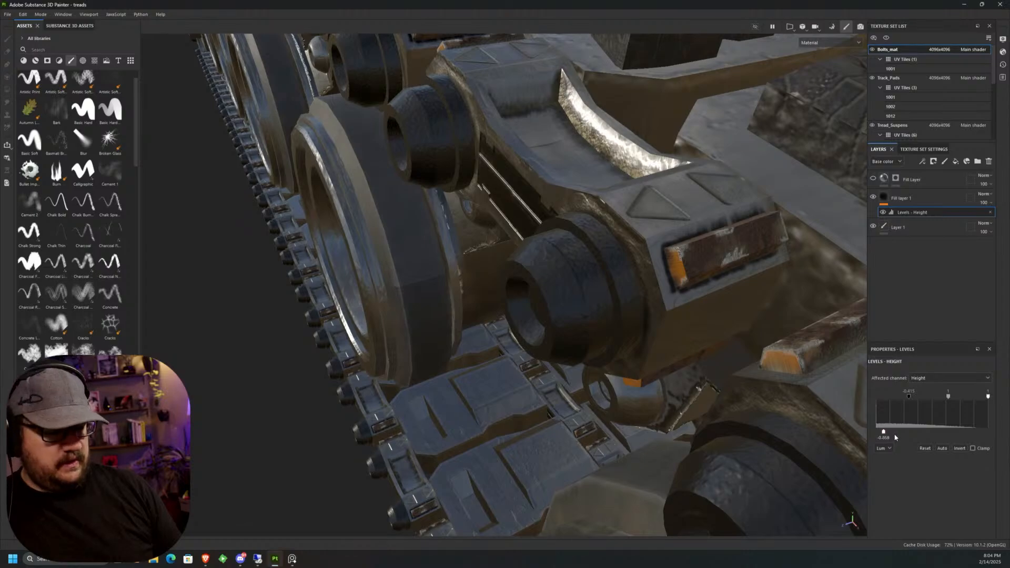
drag(883, 433, 884, 432)
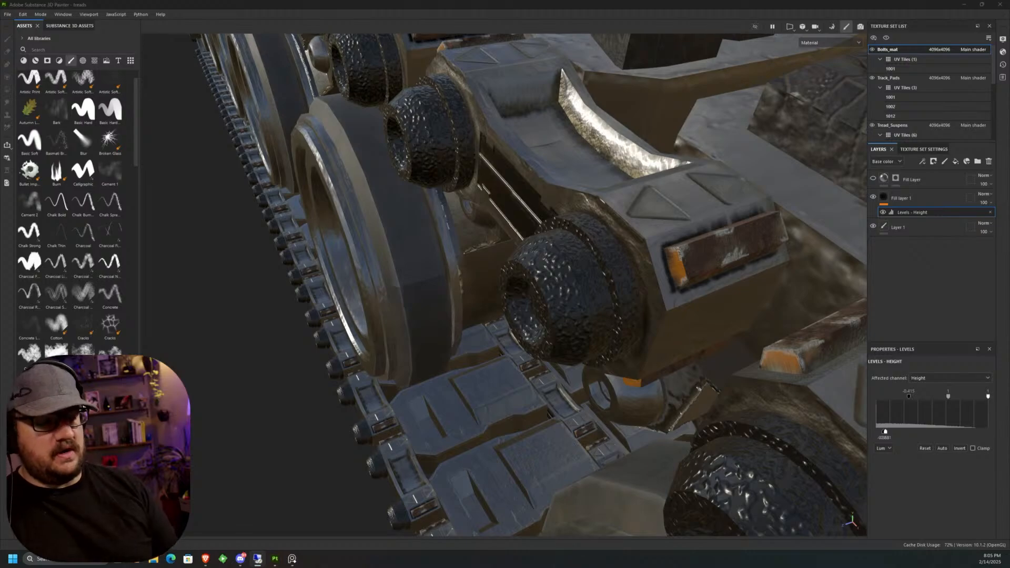
drag(885, 434, 908, 206)
Stretch the 3D Simplex Noise on Fill layer 1 with Size X 1.41, Size Y 0.63 and Size Z 1.45.
click(907, 199)
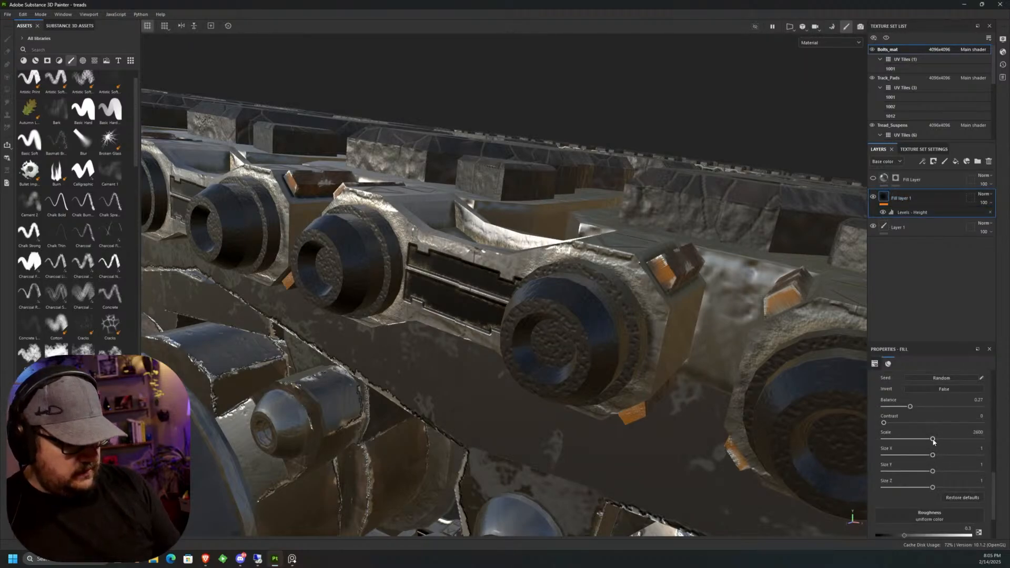
drag(933, 456, 948, 488)
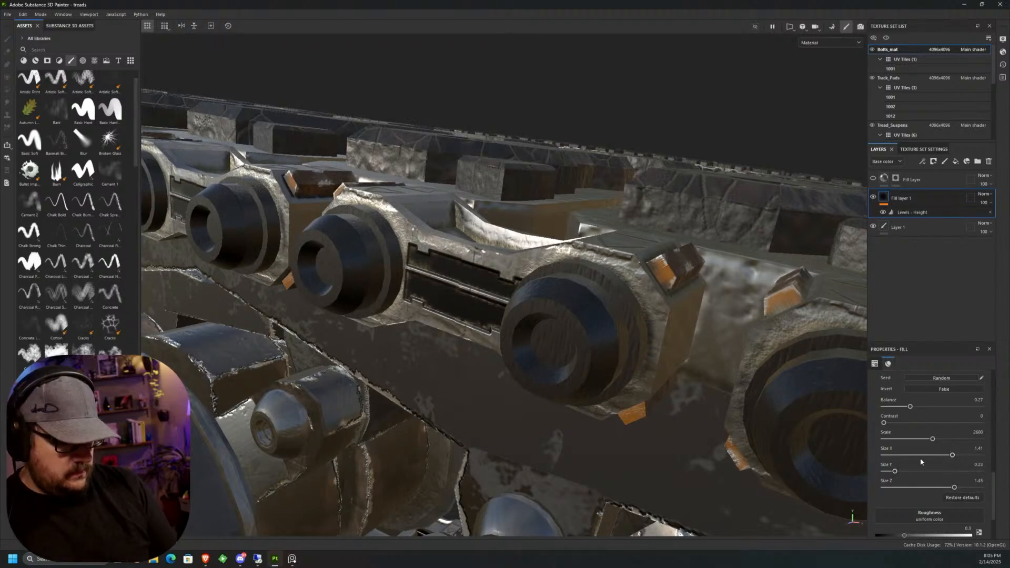
drag(913, 472, 914, 471)
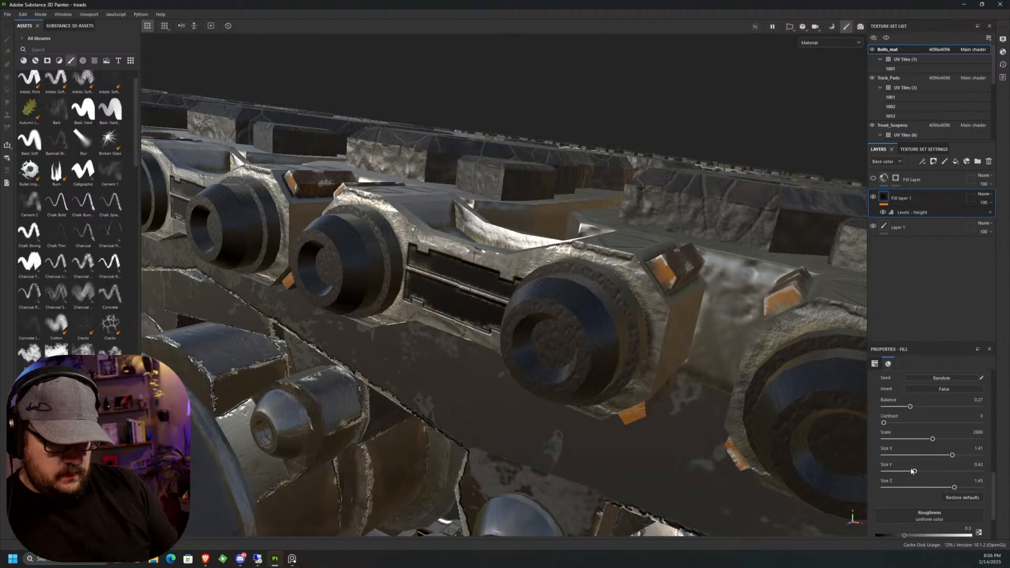
alt+drag(645, 408, 634, 435)
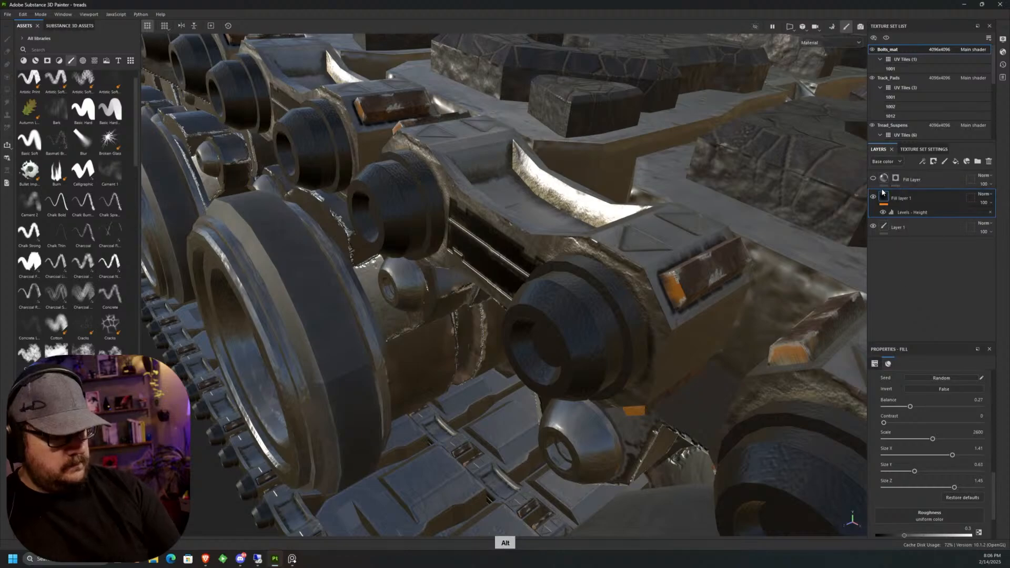
Lower Fill layer 1's roughness to about 0.175 and raise its metallic to about 0.45 for shinier bolts.
scroll(995, 487, down, 2)
scroll(923, 484, down, 2)
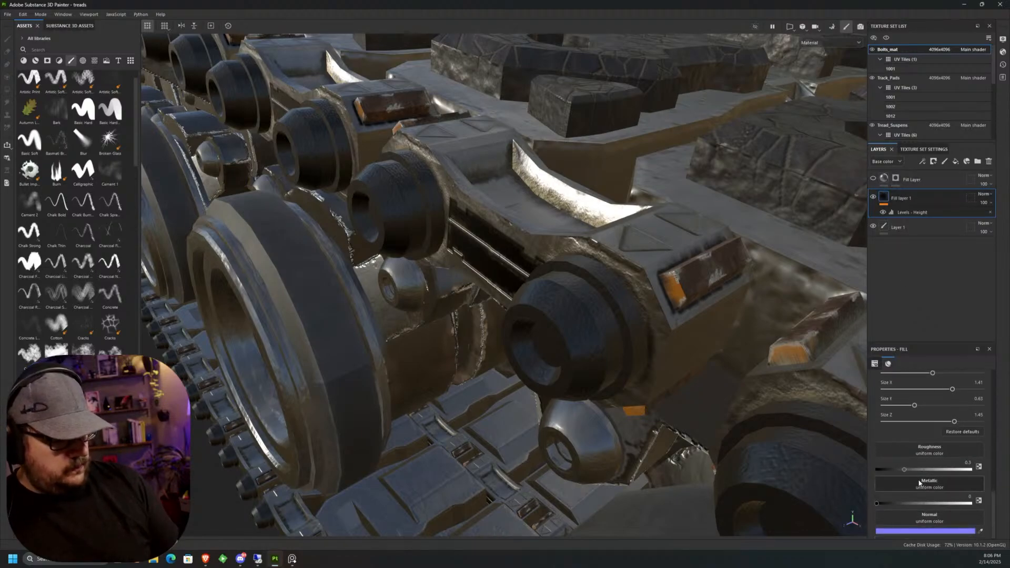
drag(906, 472, 897, 471)
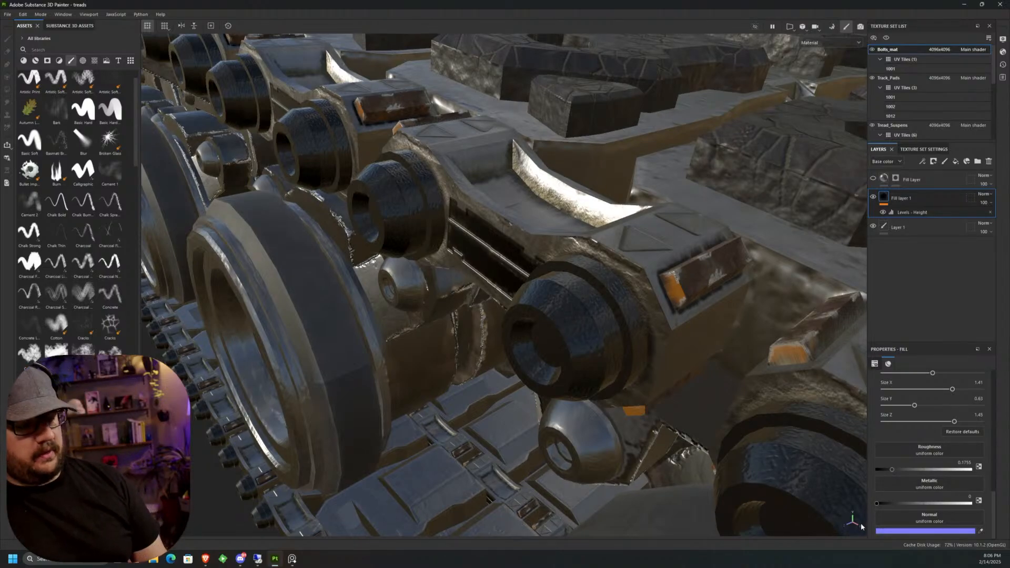
drag(877, 503, 896, 503)
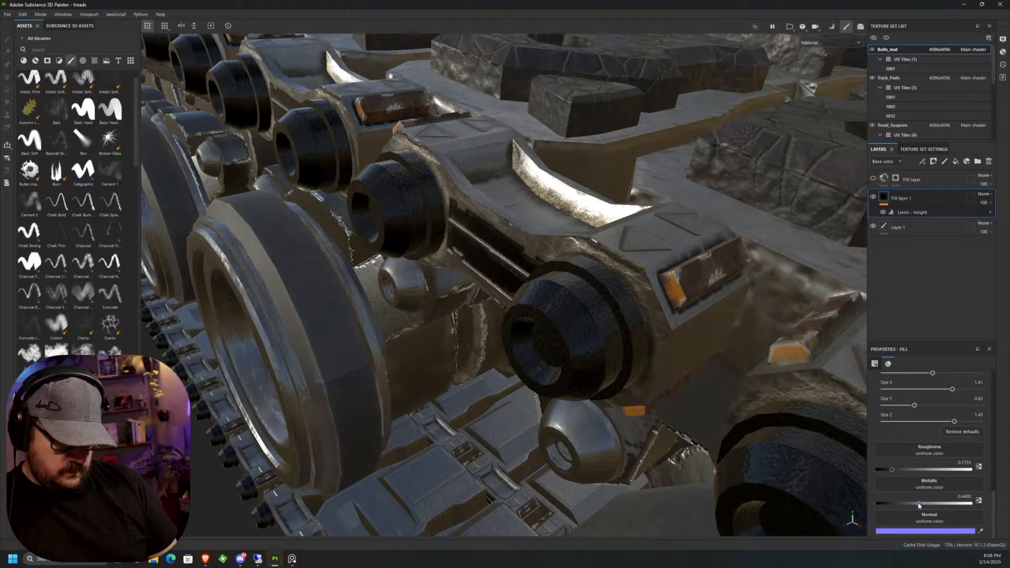
Delete the old masked Fill Layer above Fill layer 1 in the bolts' texture set.
alt+drag(638, 349, 684, 342)
scroll(991, 497, up, 8)
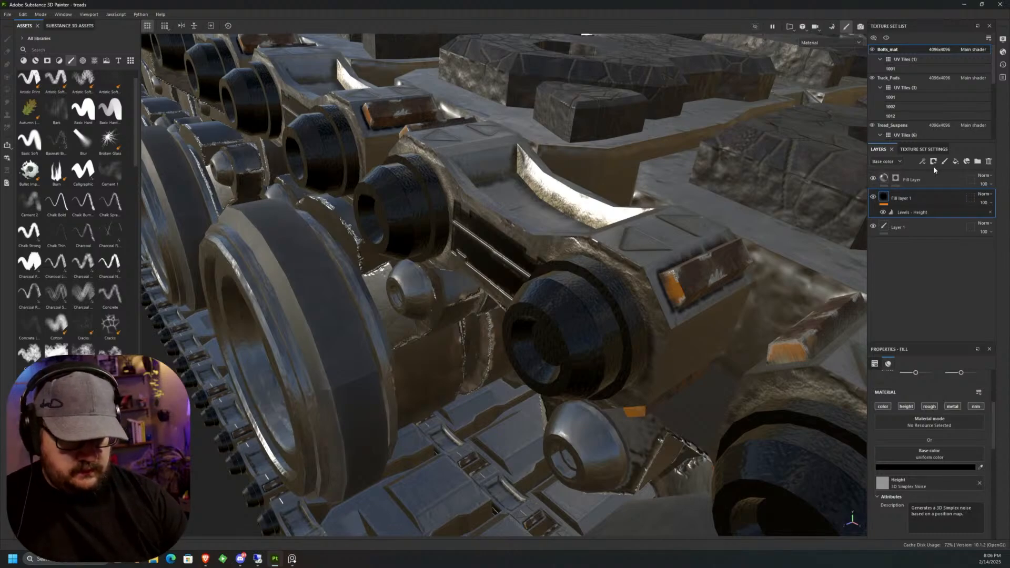
click(926, 177)
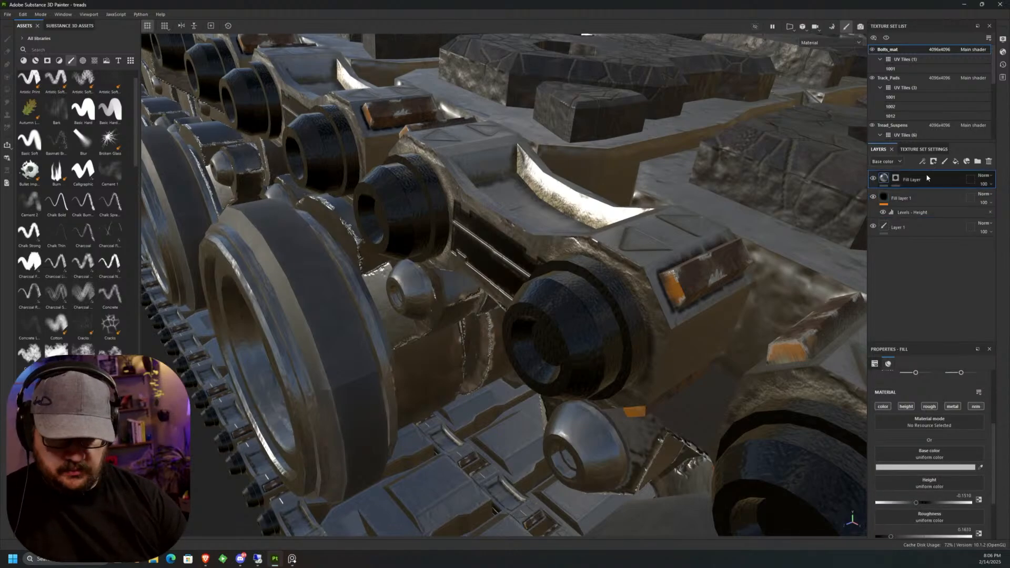
click(988, 161)
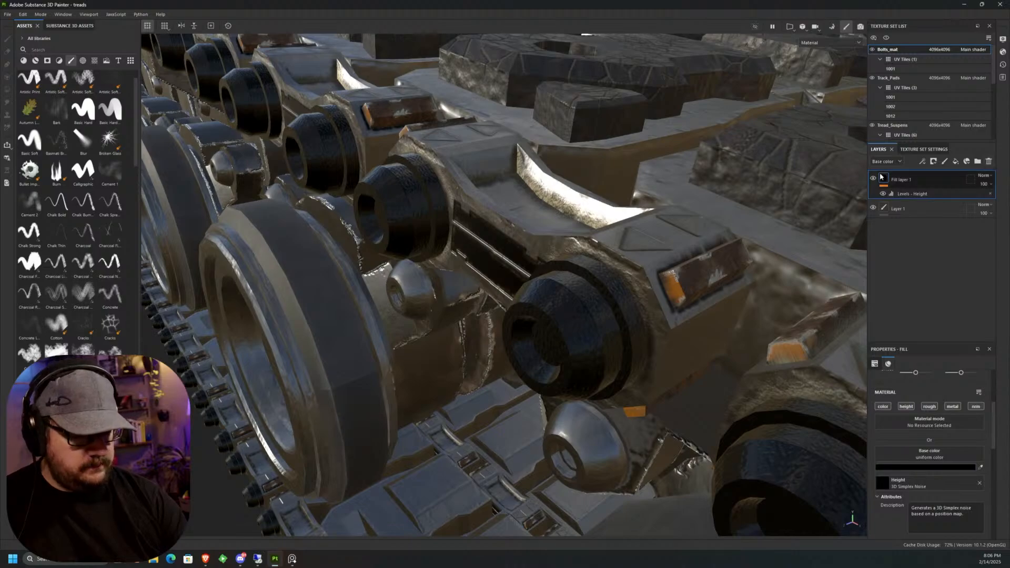
Add a fill layer with the Edges Uber smart mask above the bolts' Fill layer 1.
mouse_move(882, 177)
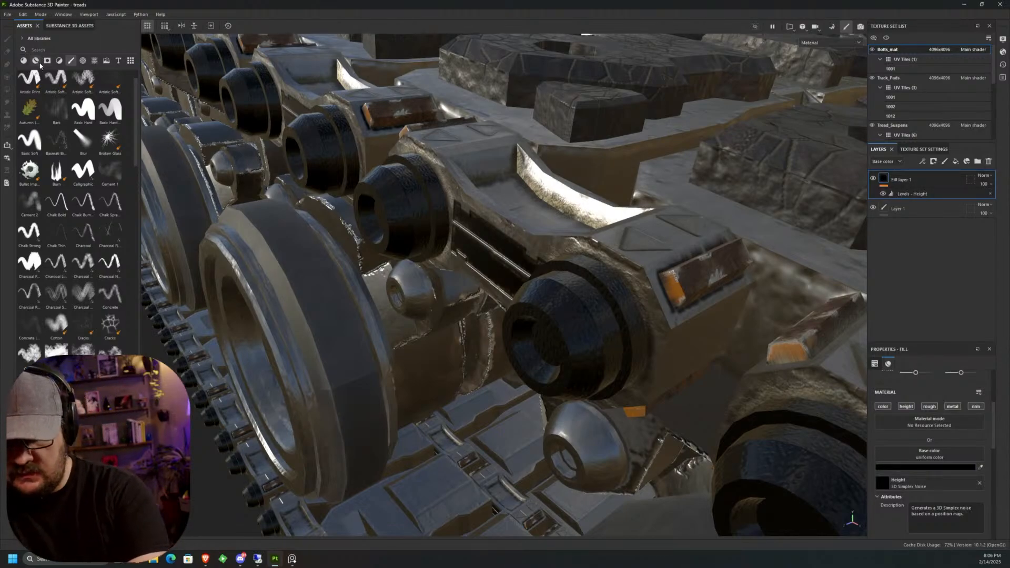
click(59, 60)
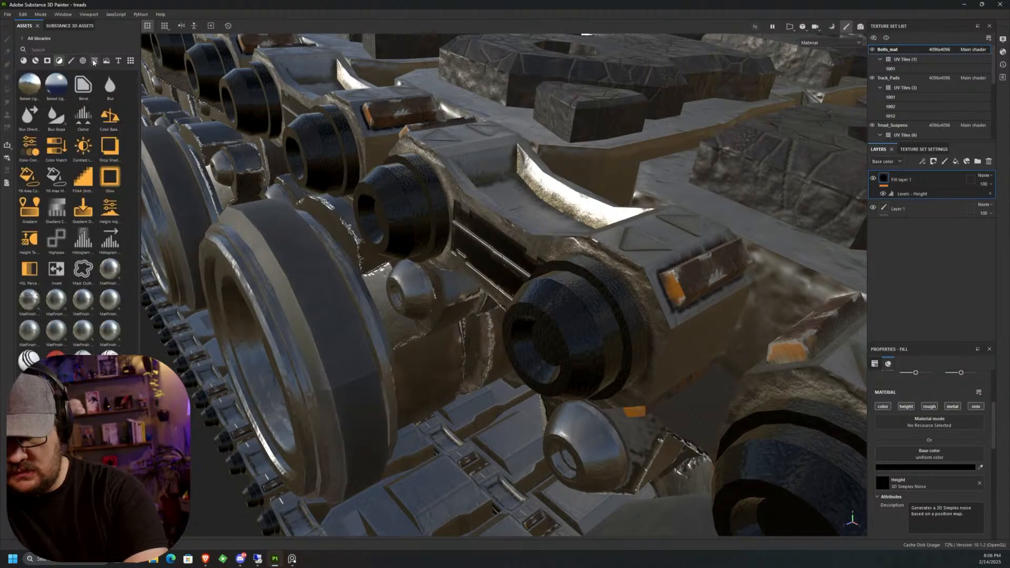
click(82, 60)
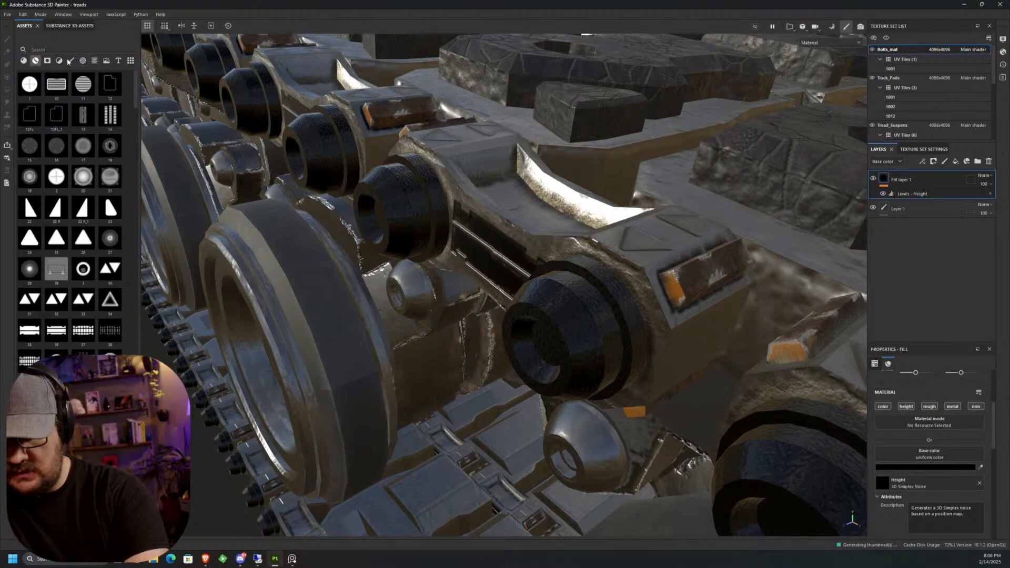
click(47, 61)
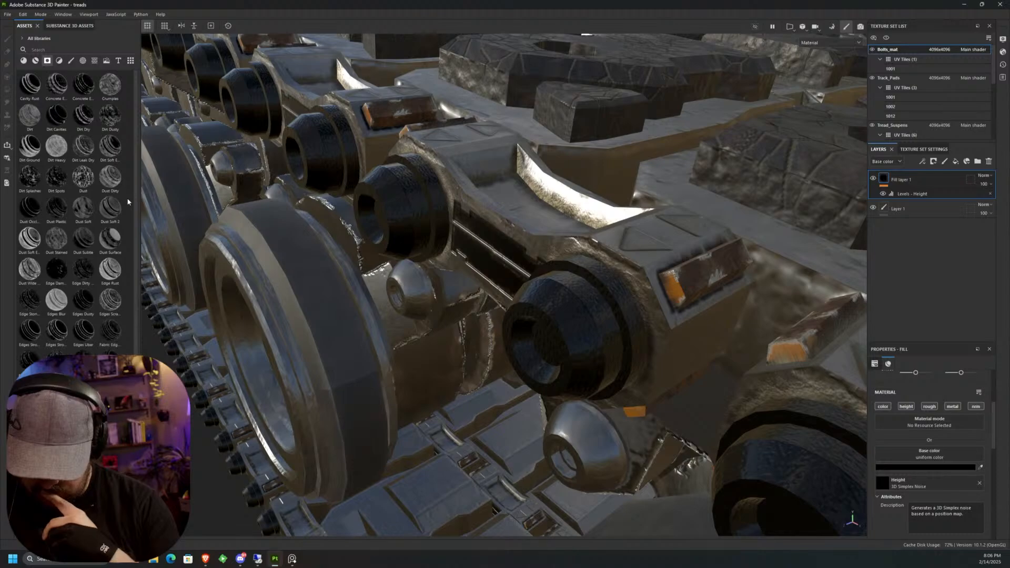
drag(84, 331, 918, 173)
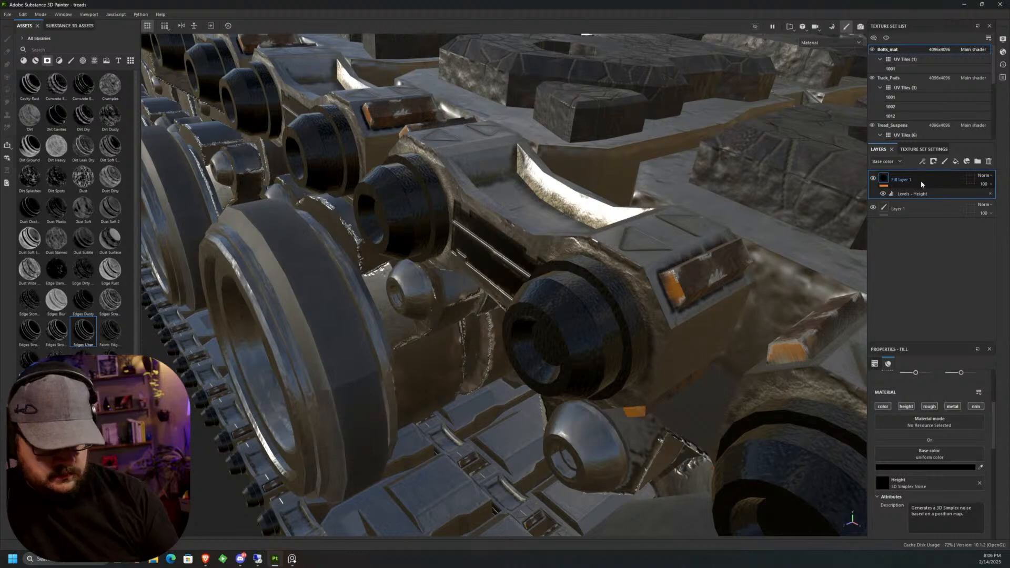
mouse_move(84, 338)
mouse_down()
mouse_move(368, 274)
mouse_move(912, 176)
mouse_up()
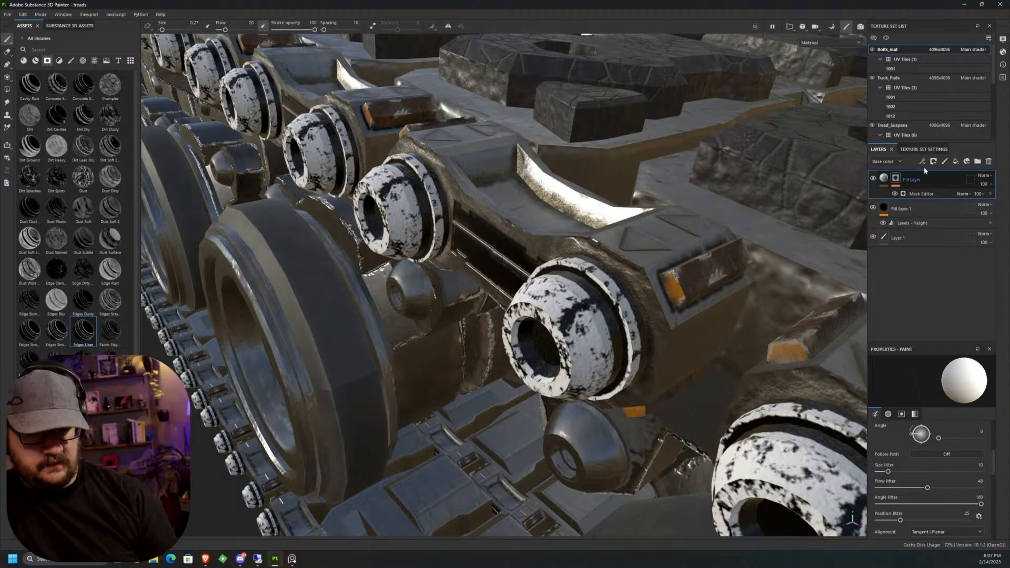
Reduce the edge wear by setting the Mask Editor's Global Balance to 0.37, and test its Texture and Texture 2 amounts.
click(885, 178)
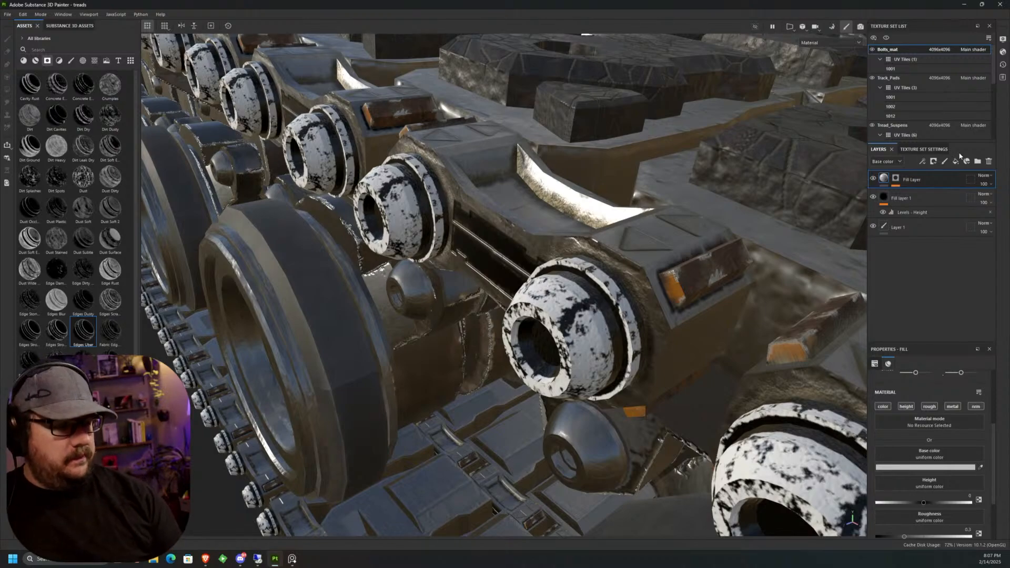
click(893, 179)
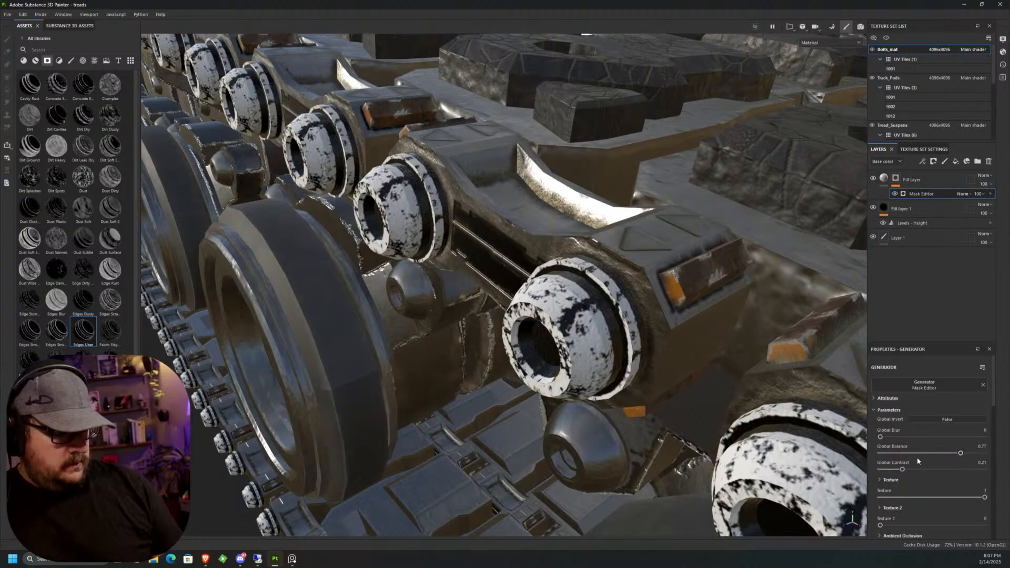
click(901, 453)
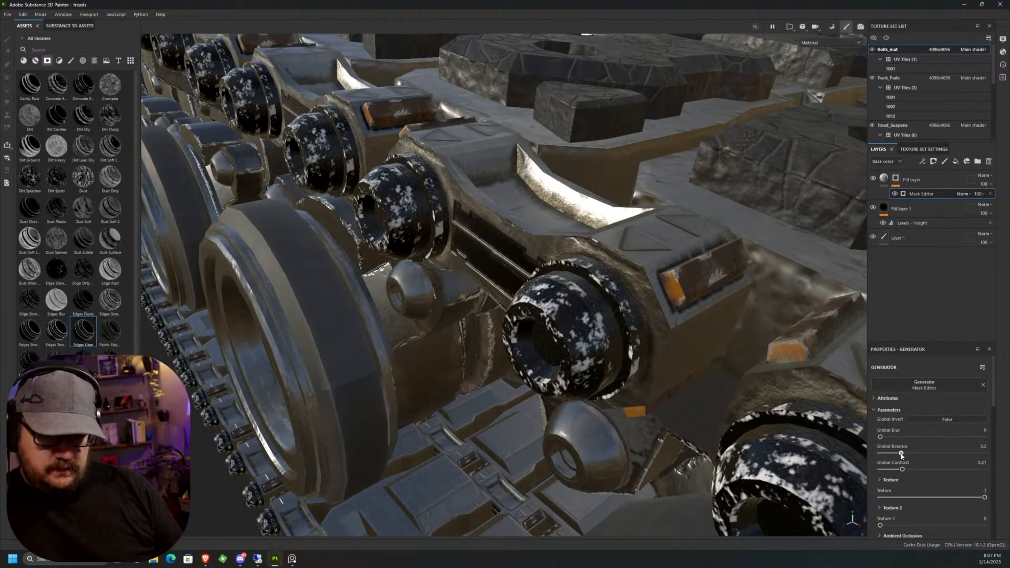
drag(903, 453, 918, 453)
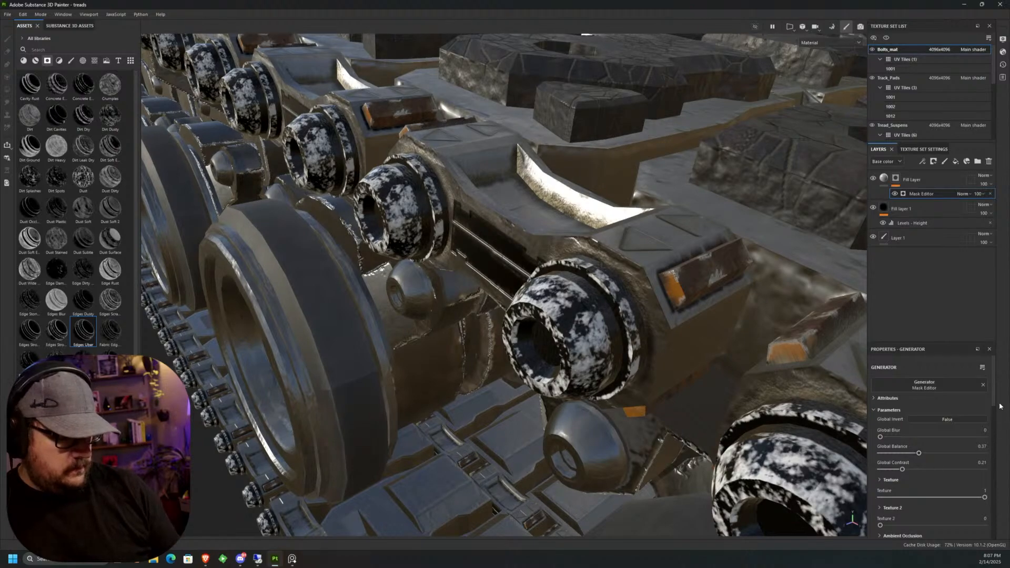
scroll(977, 419, down, 3)
mouse_move(979, 416)
mouse_down()
mouse_move(921, 416)
mouse_move(990, 420)
mouse_up()
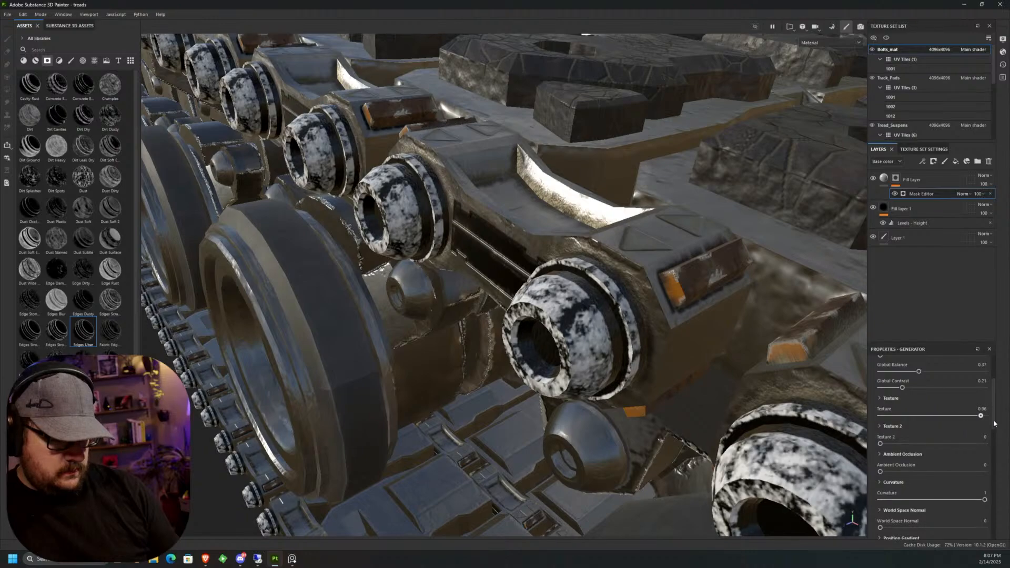
mouse_move(879, 443)
mouse_down()
mouse_move(941, 445)
mouse_move(869, 448)
mouse_up()
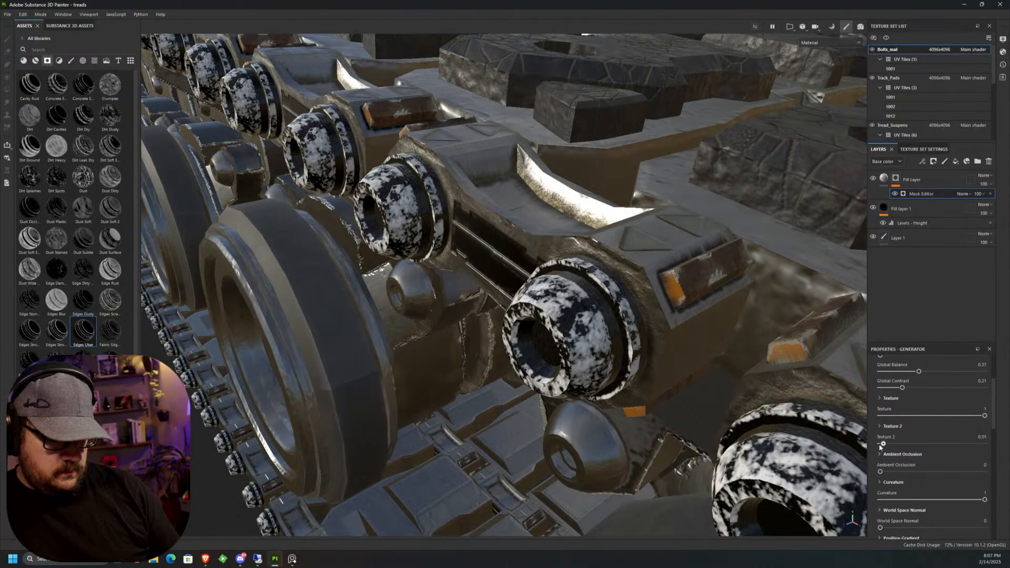
Set the Mask Editor's curvature to Sharp 0.32, Fine 0.09, Soft 0.45 and Big 0.14.
click(884, 482)
scroll(989, 415, down, 5)
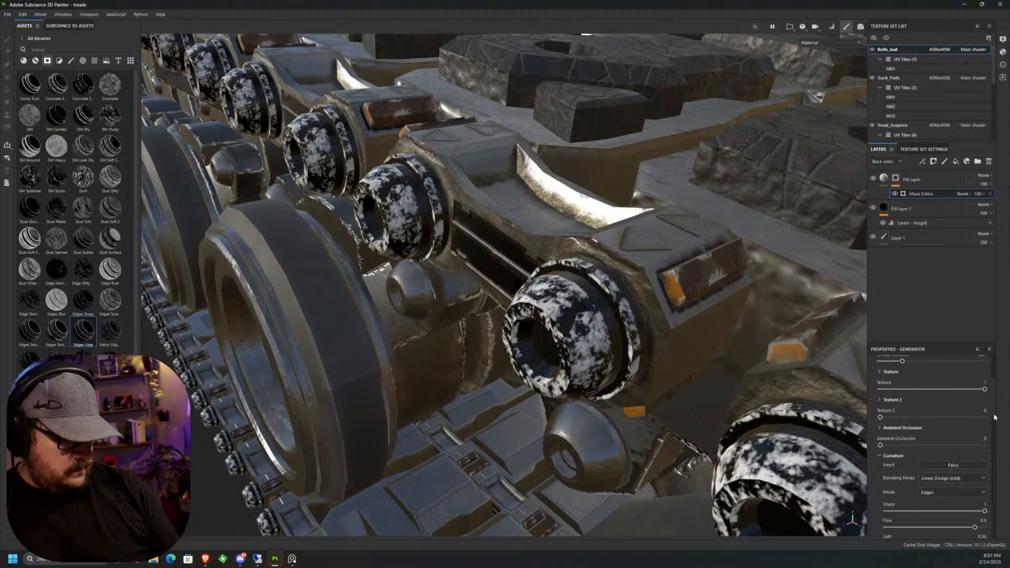
drag(980, 419, 929, 446)
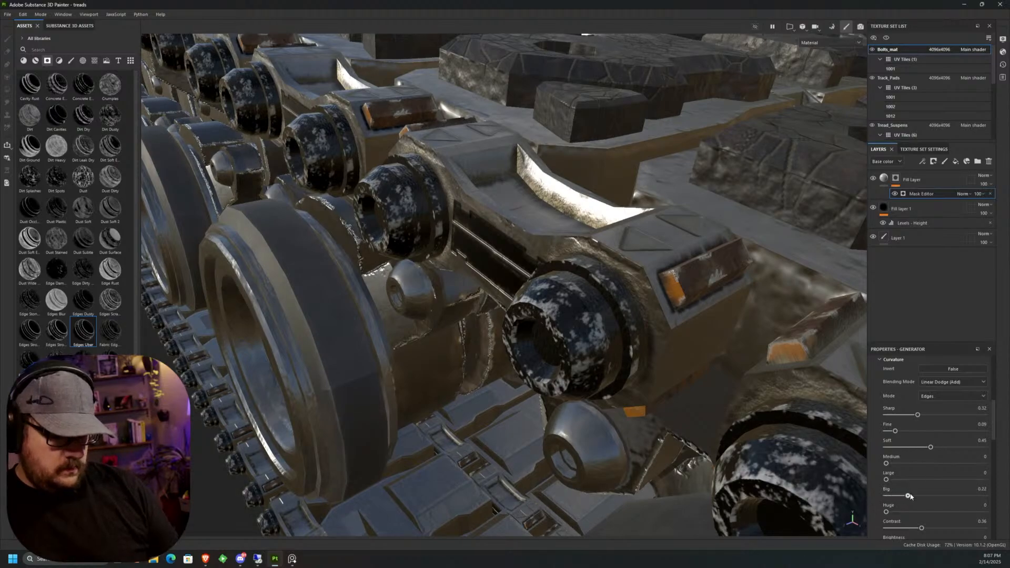
drag(908, 496, 916, 496)
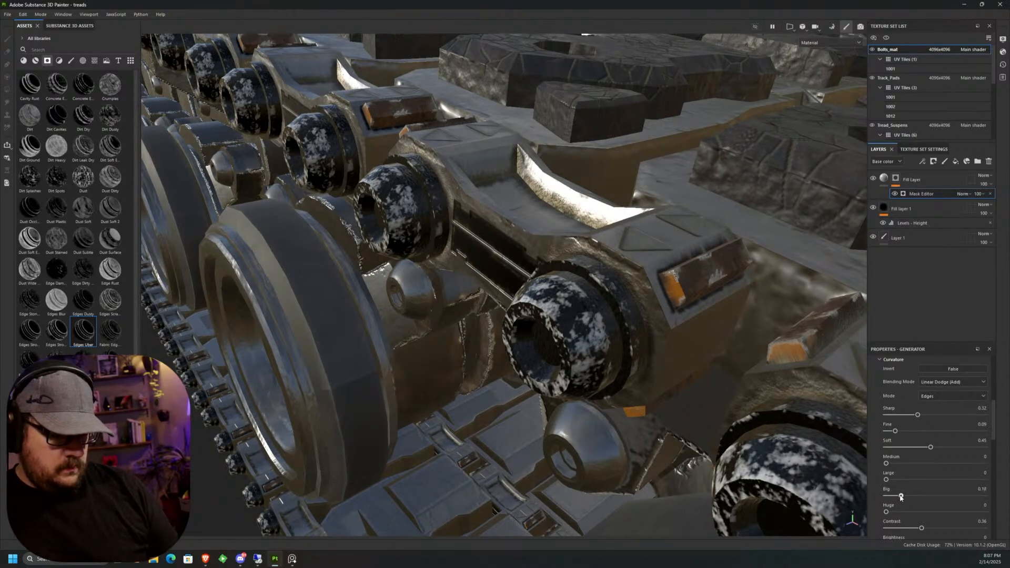
scroll(989, 442, up, 3)
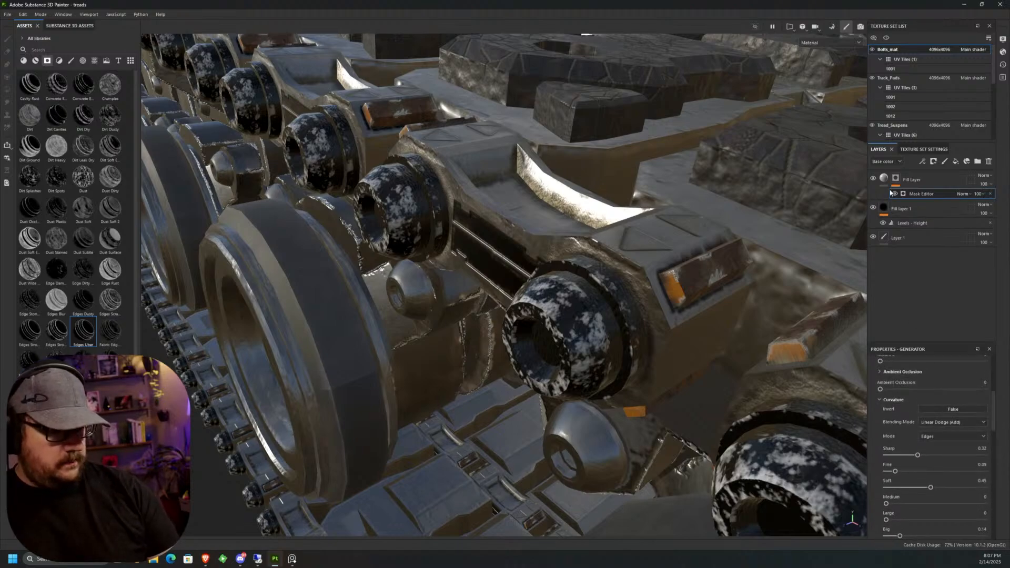
Turn the edge wear layer into polished metal with a white base color, roughness 0 and metallic 1.
click(911, 179)
click(926, 467)
drag(852, 470, 826, 421)
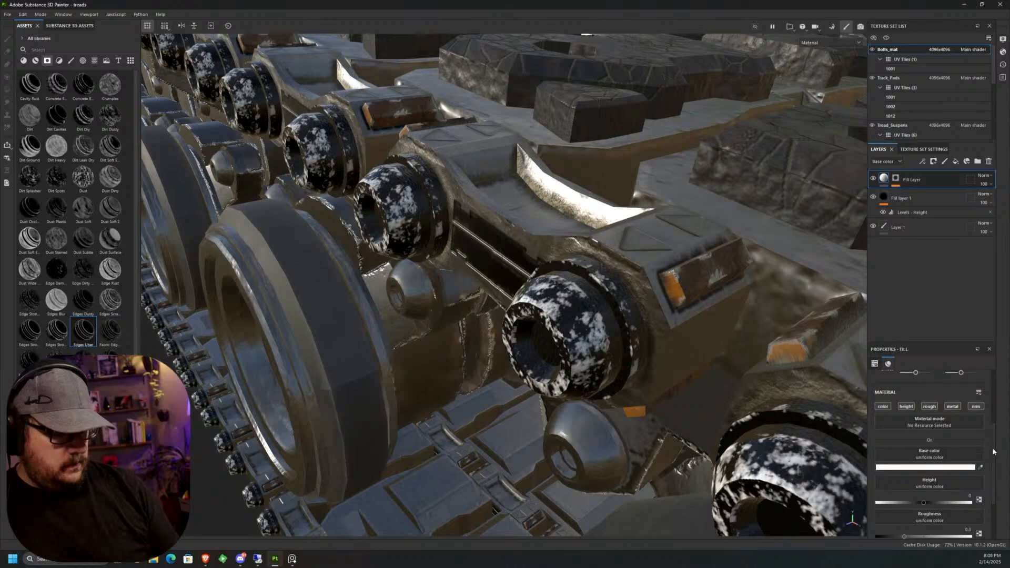
drag(992, 452, 992, 486)
drag(879, 502, 965, 508)
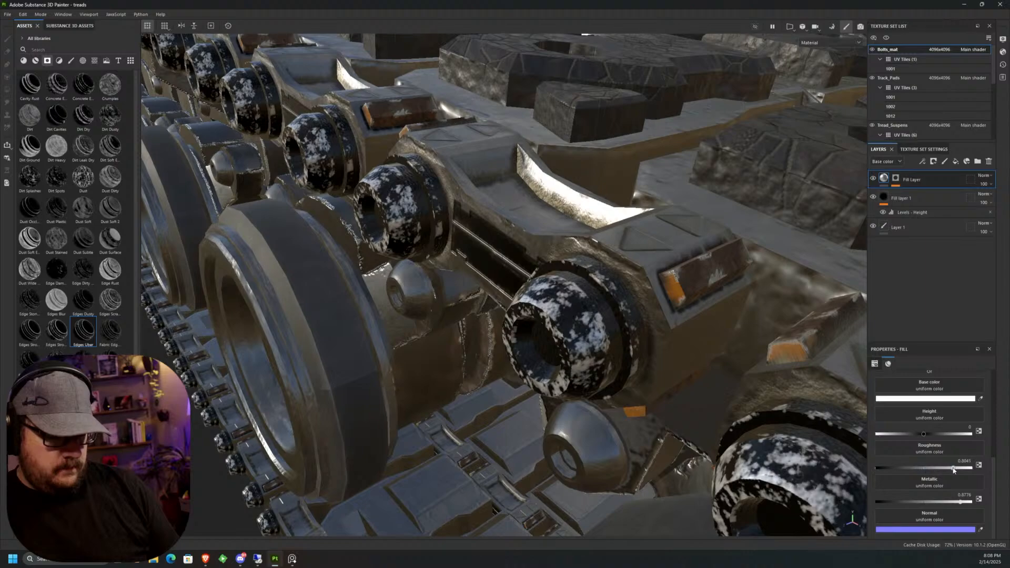
drag(897, 472, 852, 477)
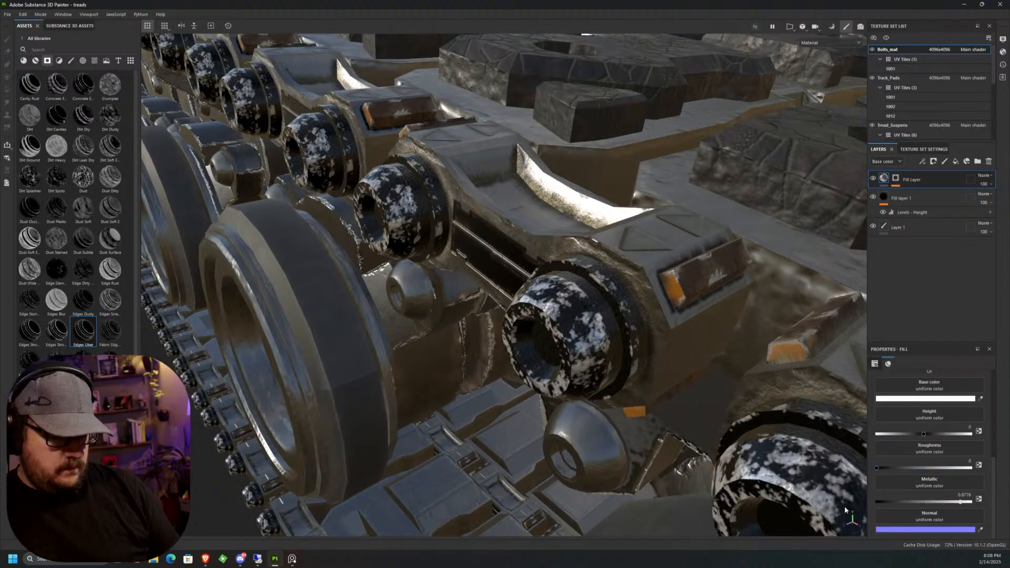
drag(960, 502, 972, 504)
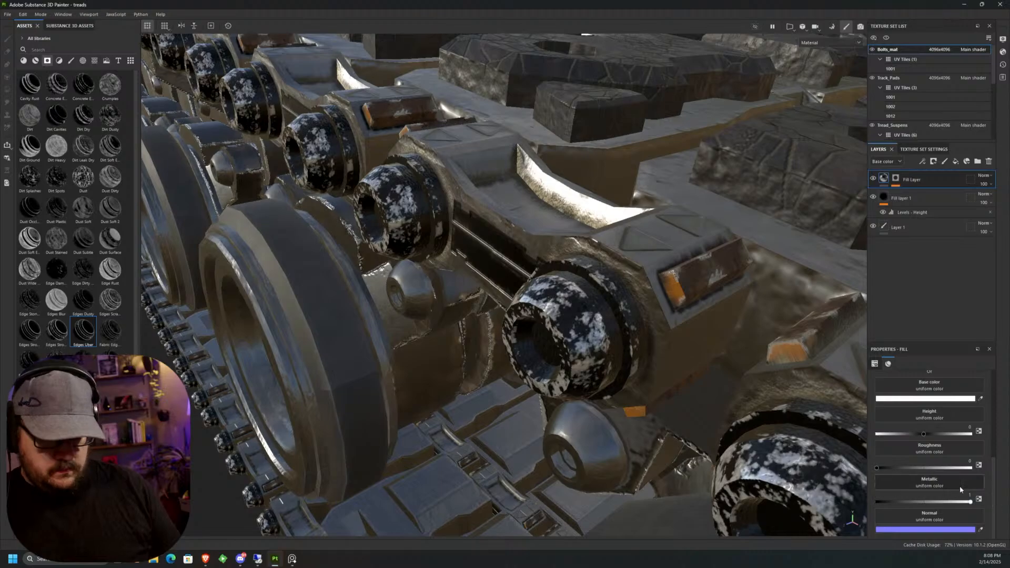
Recess the edge wear by lowering the layer's height to about -0.19, and check the bolts from several angles.
alt+drag(625, 329, 689, 315)
scroll(690, 315, up, 3)
alt+middle_drag(690, 316, 637, 224)
alt+drag(637, 224, 664, 334)
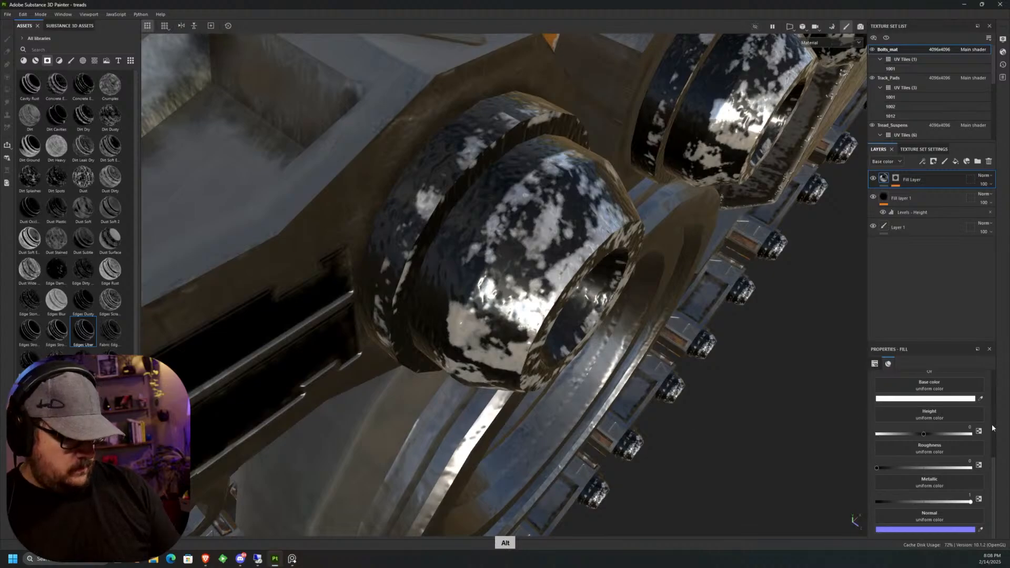
mouse_move(923, 433)
mouse_down()
mouse_move(891, 436)
mouse_move(918, 435)
mouse_up()
drag(917, 436, 913, 436)
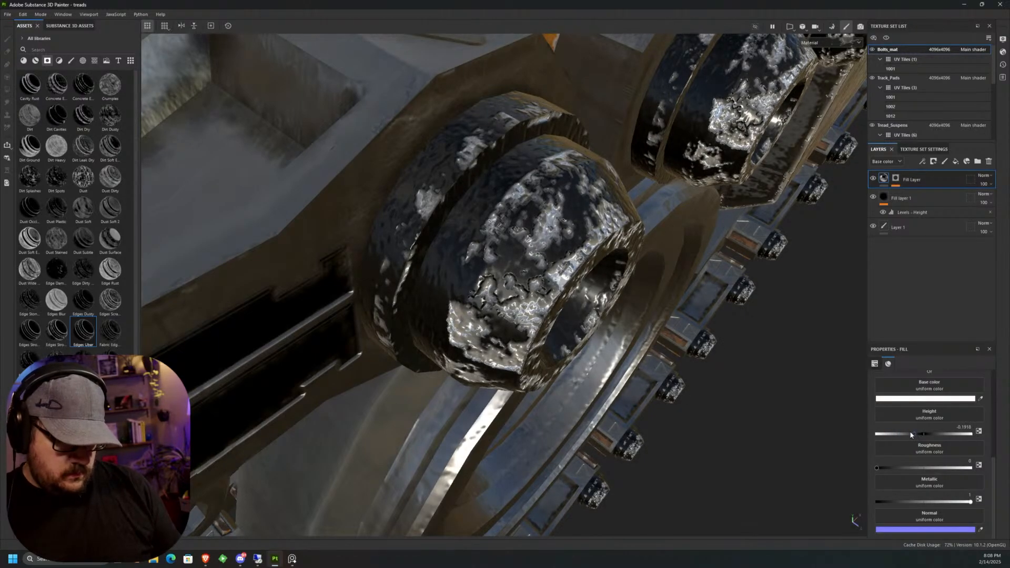
scroll(695, 388, down, 5)
alt+drag(694, 388, 430, 324)
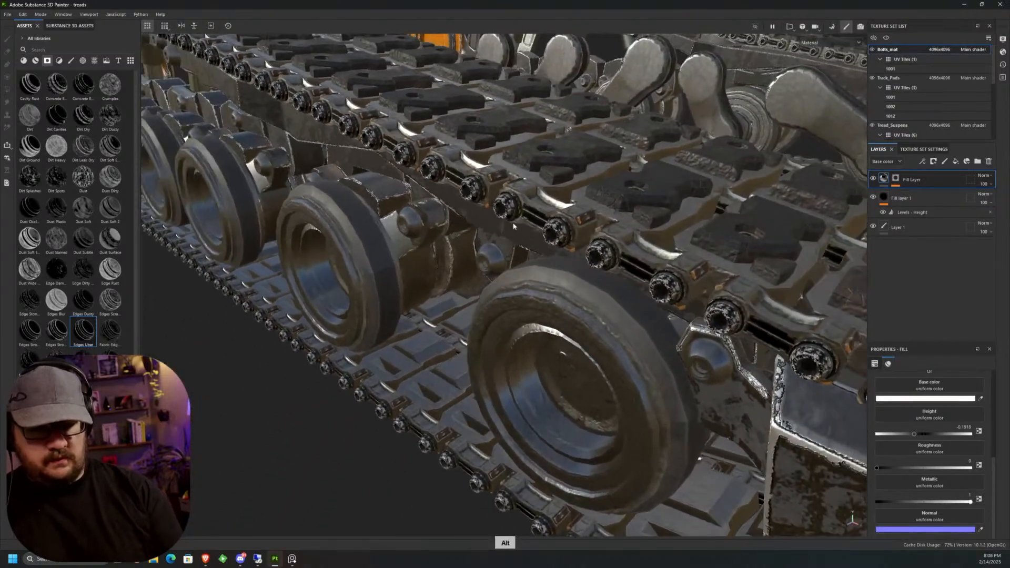
scroll(504, 206, up, 6)
scroll(504, 206, up, 2)
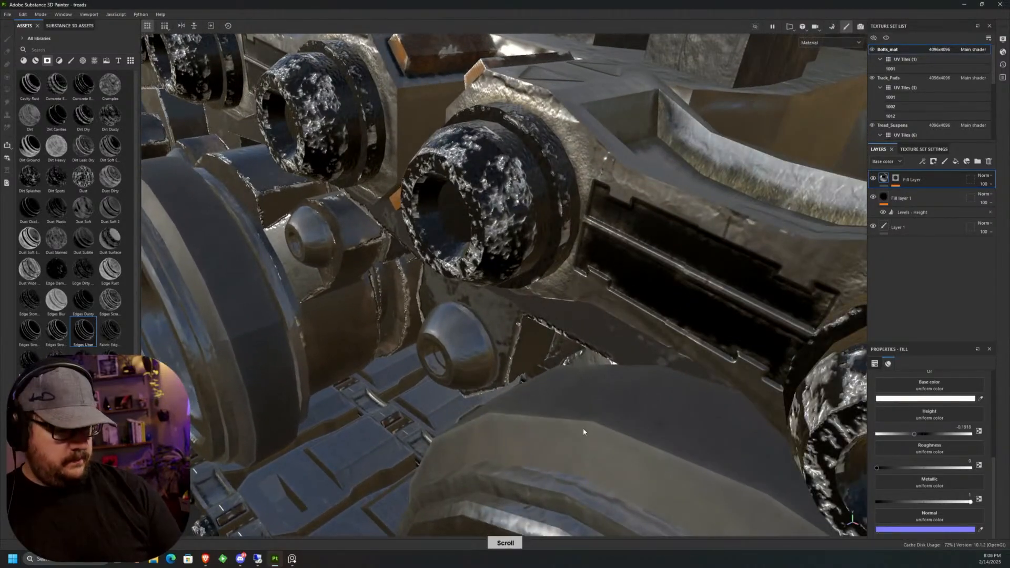
scroll(992, 460, up, 1)
Set the edge wear mask's Ambient Occlusion to 0.08 and try inverting its curvature, then restore Invert to False.
drag(992, 461, 983, 434)
click(895, 179)
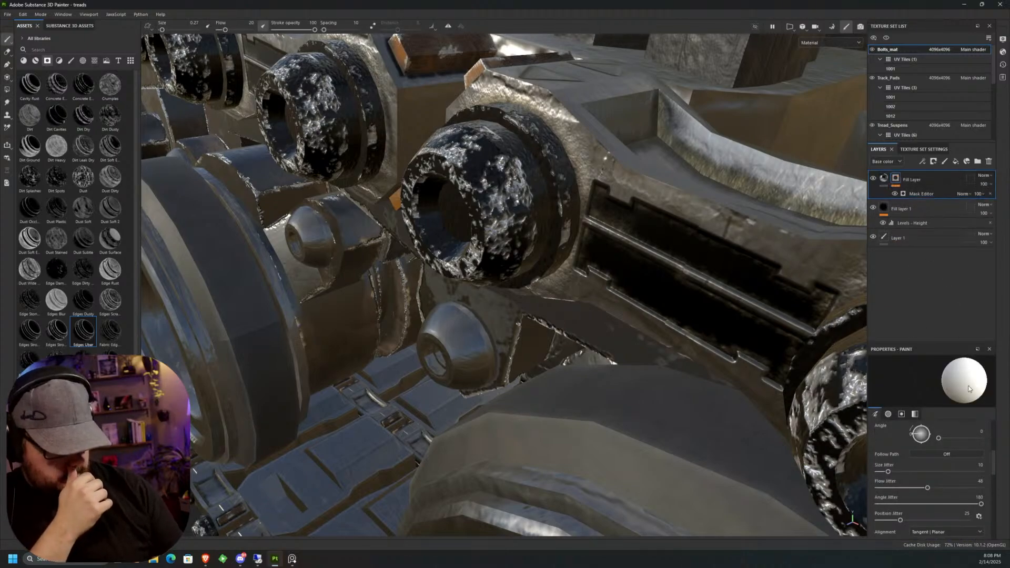
click(903, 194)
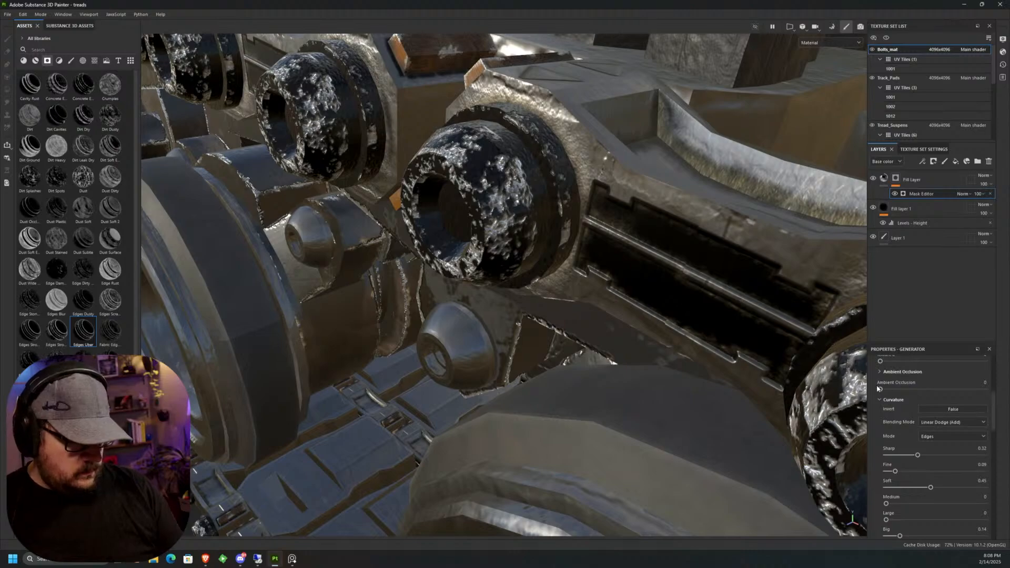
mouse_move(881, 389)
mouse_down()
mouse_move(914, 392)
mouse_move(887, 392)
mouse_up()
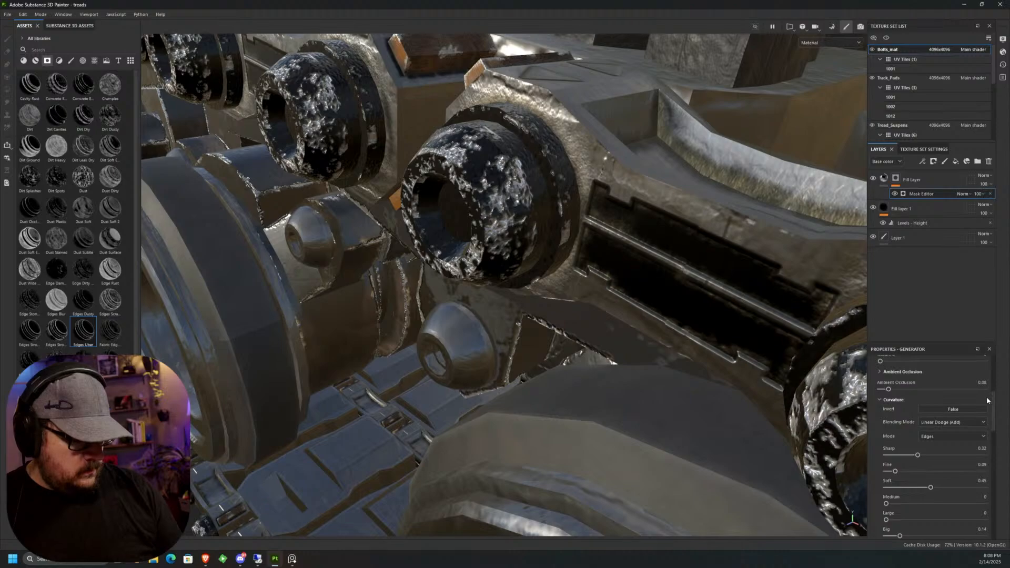
click(952, 410)
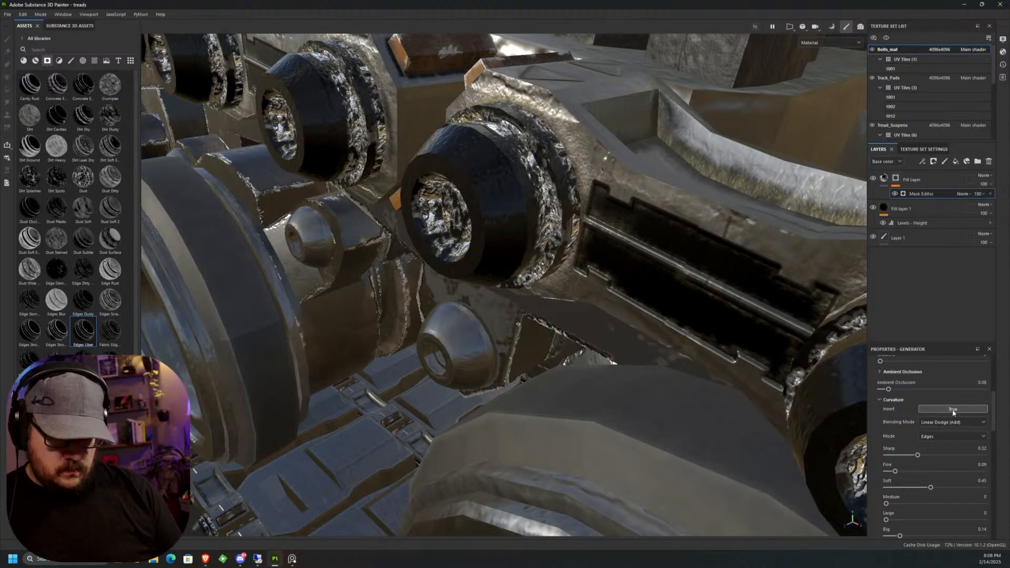
click(953, 411)
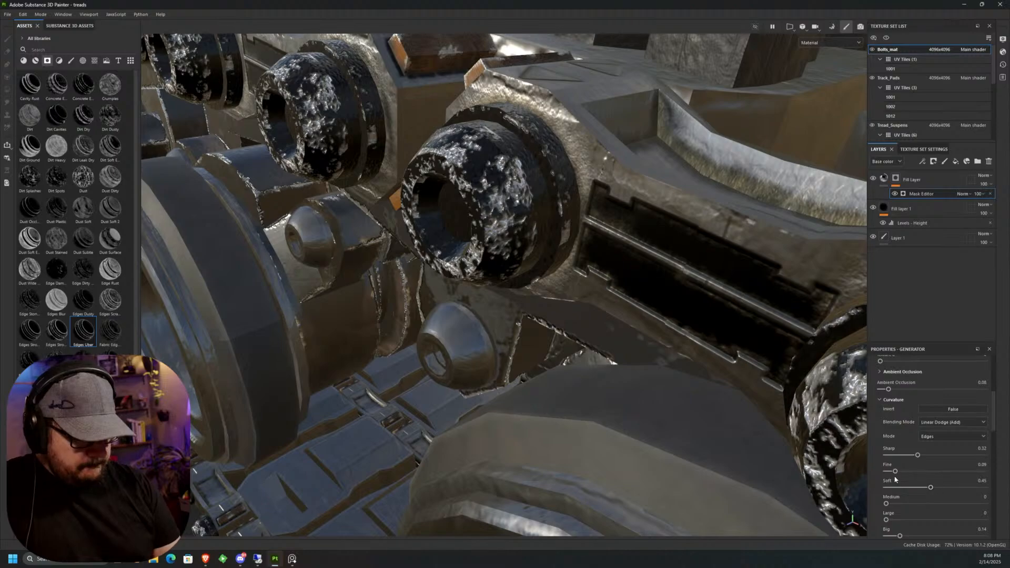
Lower the edge wear mask's Fine curvature to 0.05 and try Subtract blending for the curvature, then restore Linear Dodge (Add).
drag(908, 473, 885, 472)
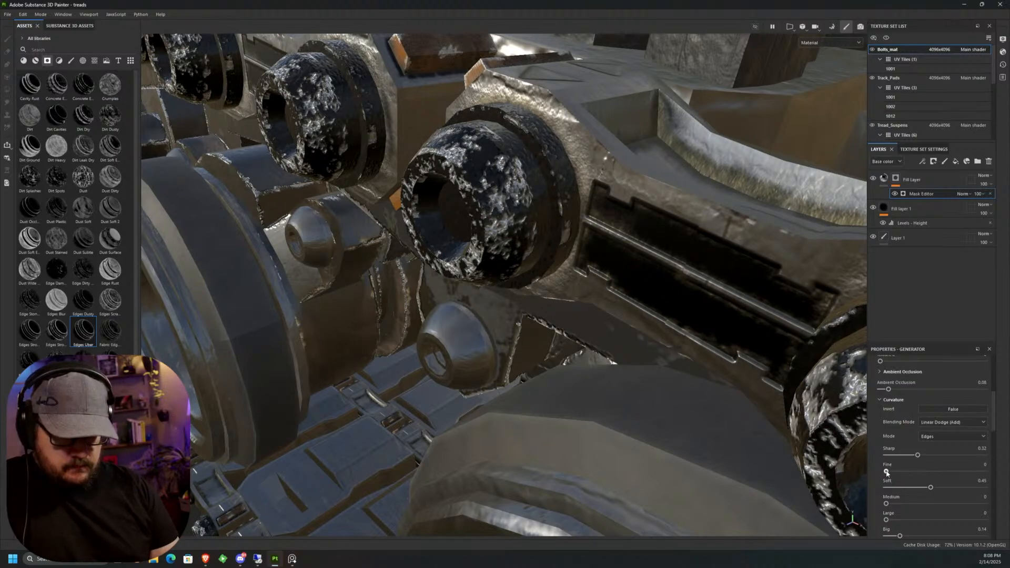
scroll(967, 460, up, 3)
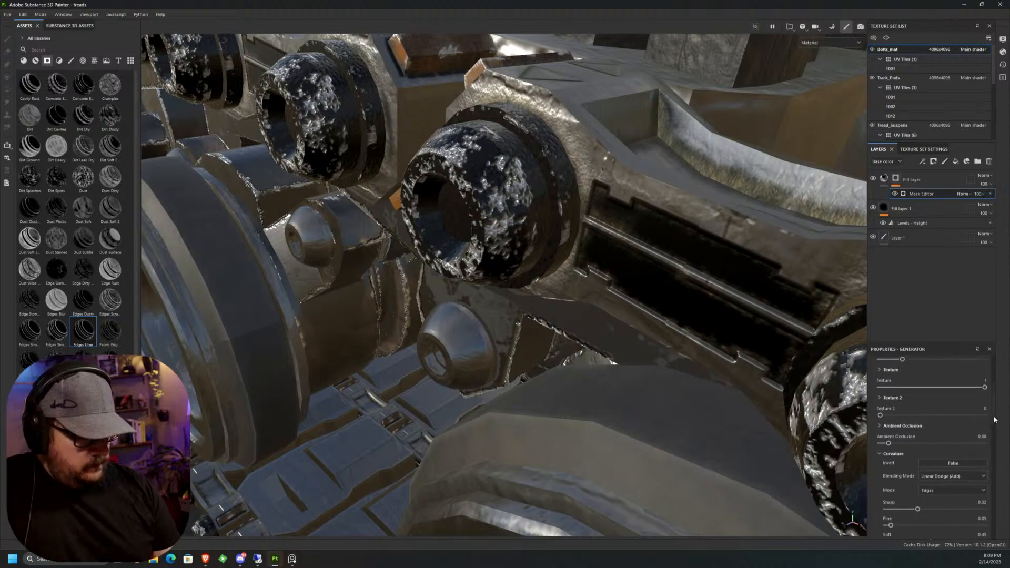
click(956, 479)
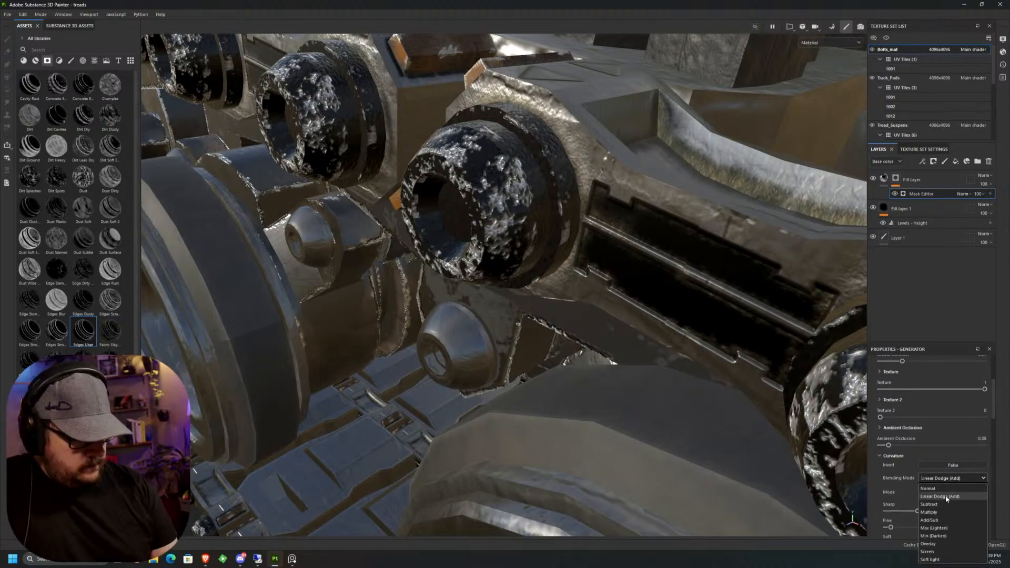
click(941, 504)
click(945, 476)
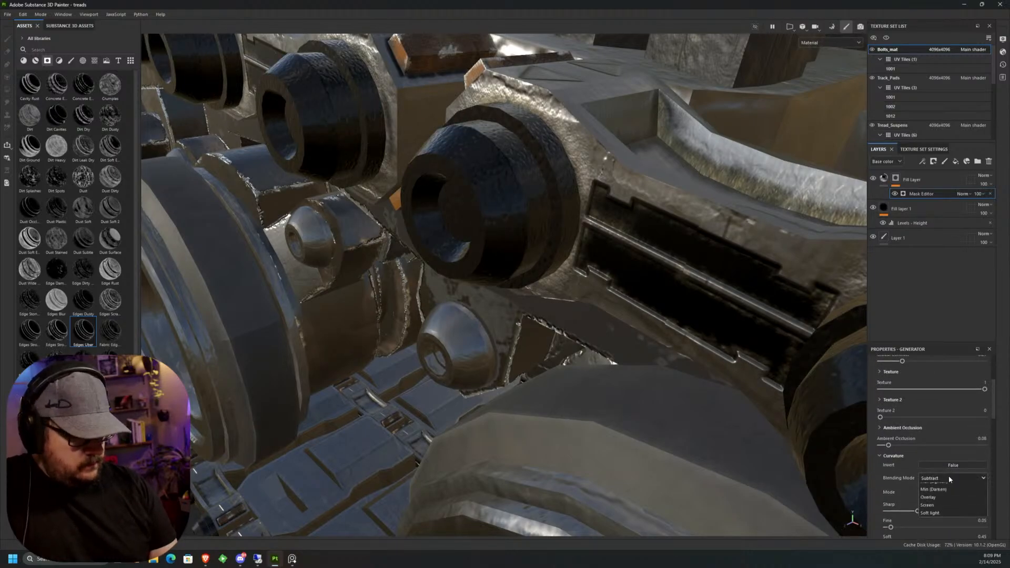
click(934, 485)
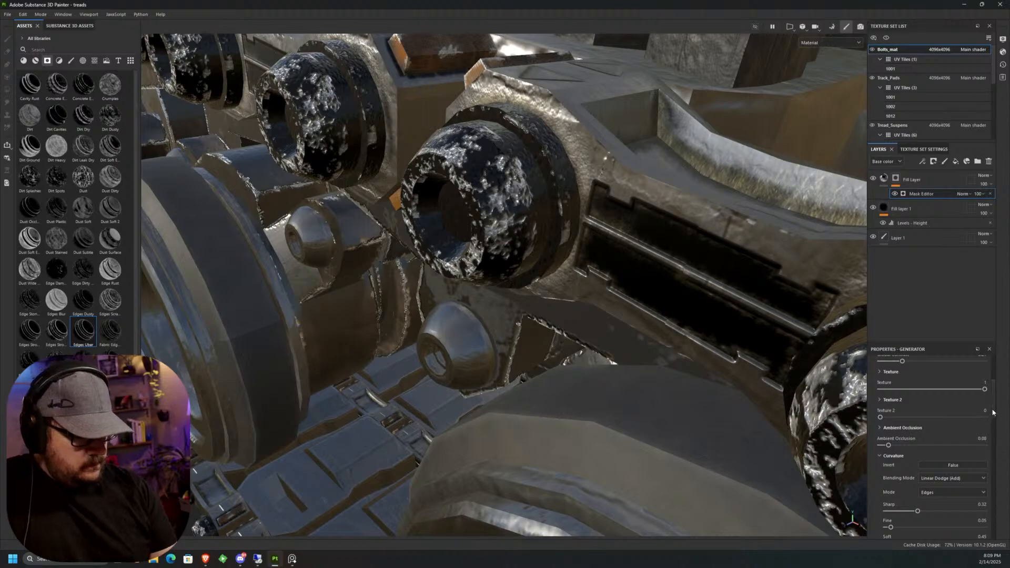
Set the edge wear mask's Global Balance to 0.34 and Global Contrast to 0.31, and check the bolts from afar and up close.
drag(993, 413, 989, 399)
drag(913, 428, 916, 429)
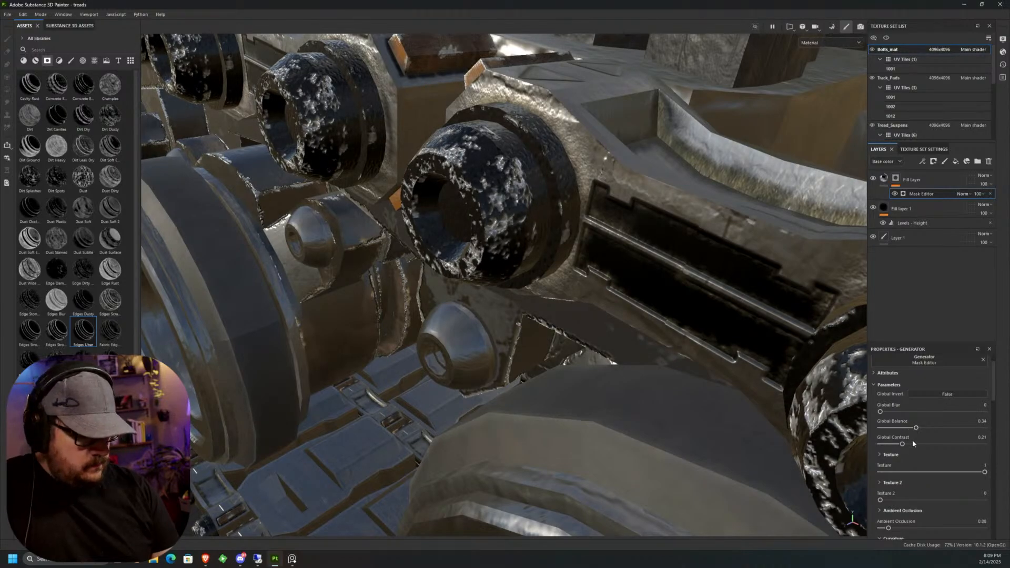
drag(898, 446, 912, 445)
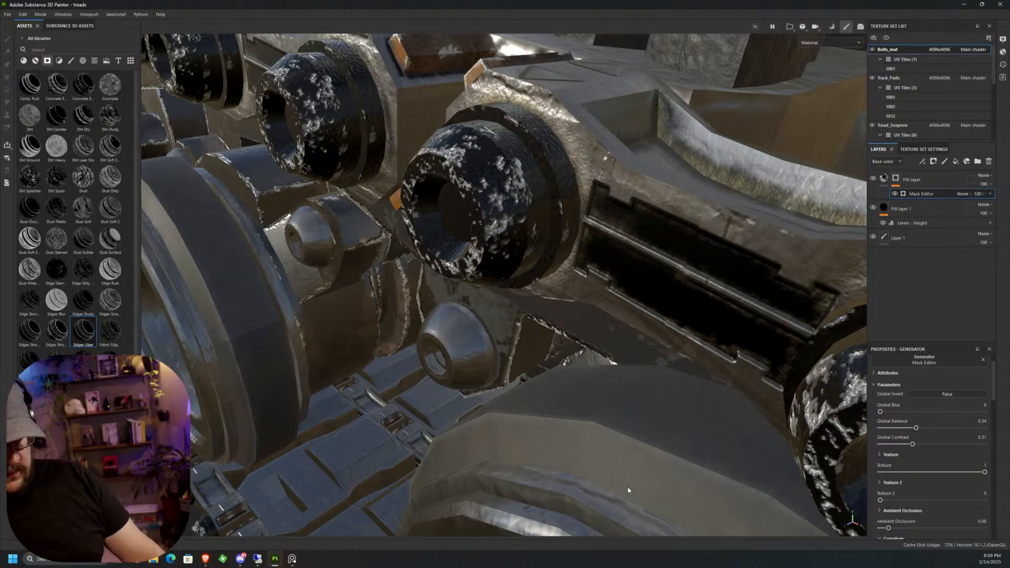
alt+middle_drag(761, 155, 561, 278)
scroll(561, 278, down, 4)
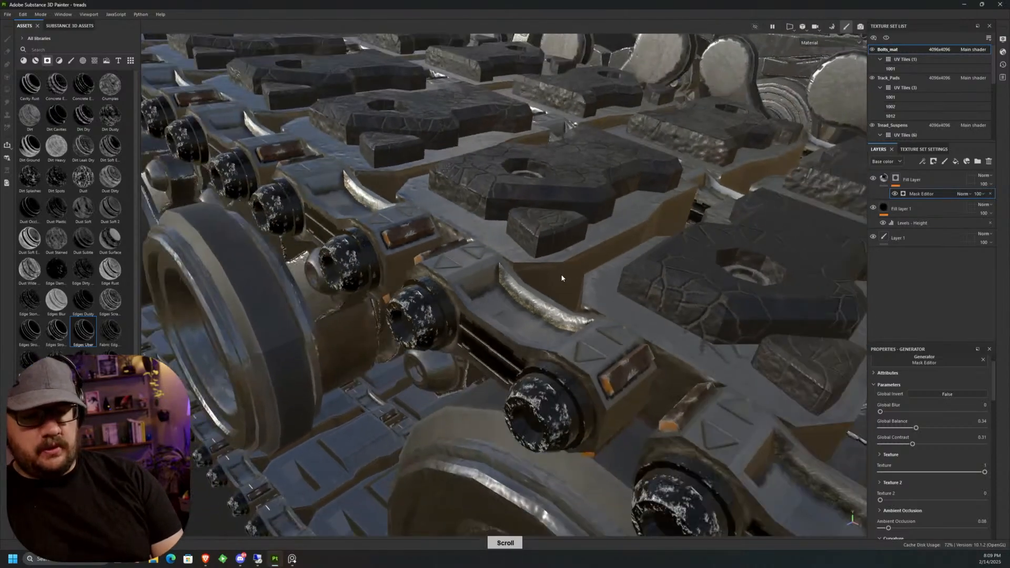
scroll(561, 278, down, 3)
alt+drag(561, 278, 521, 372)
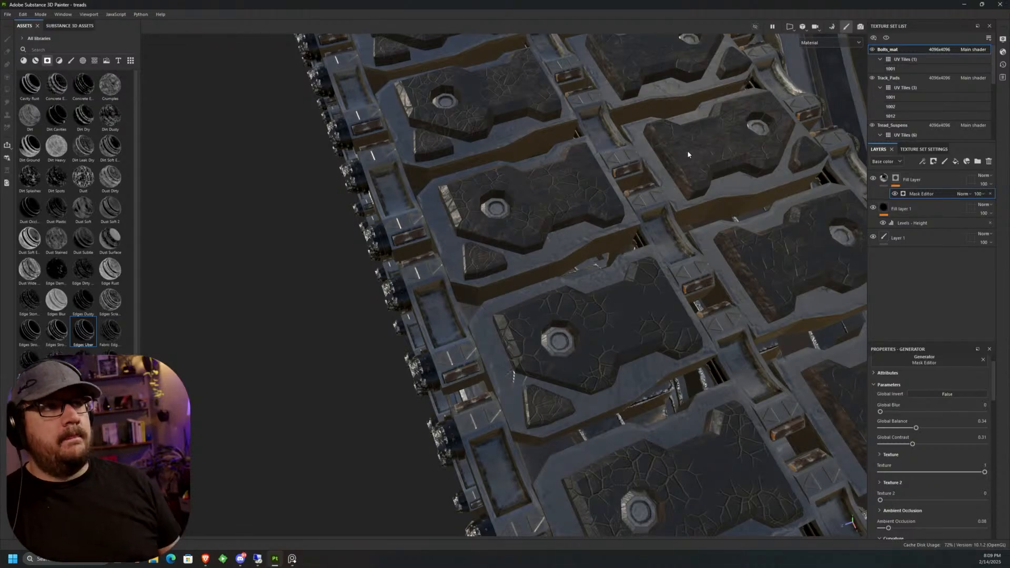
alt+drag(687, 154, 568, 261)
scroll(563, 261, up, 3)
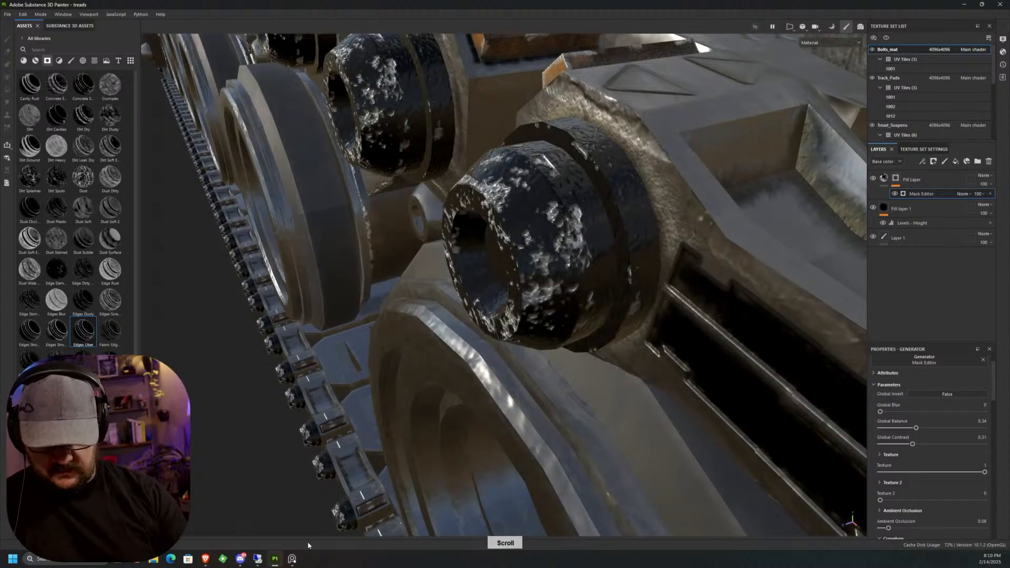
Switch to the reference image board, study the tank track photos for dirt and wear, and return to Substance 3D Painter.
click(291, 558)
scroll(605, 241, up, 5)
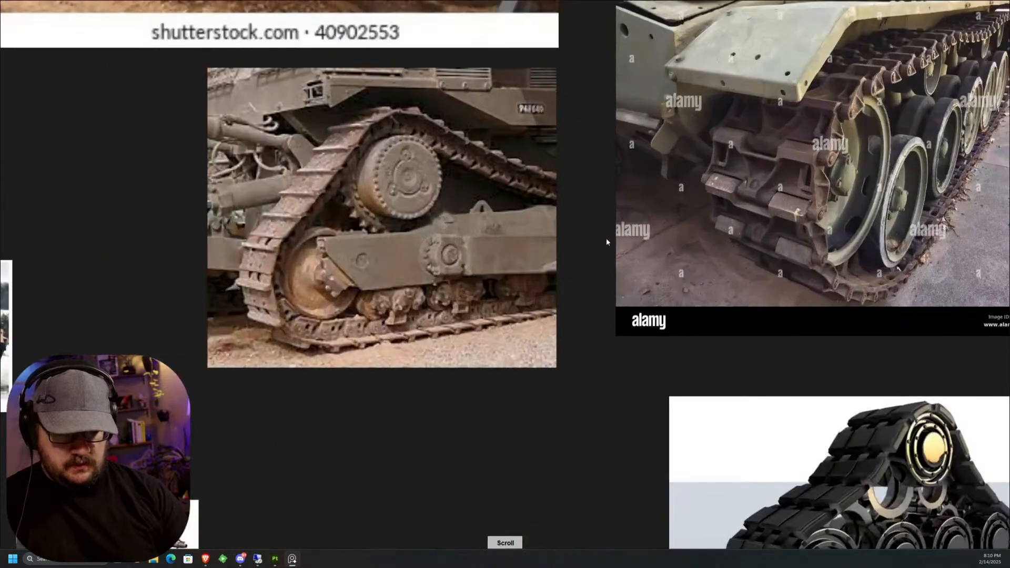
alt+middle_click(464, 417)
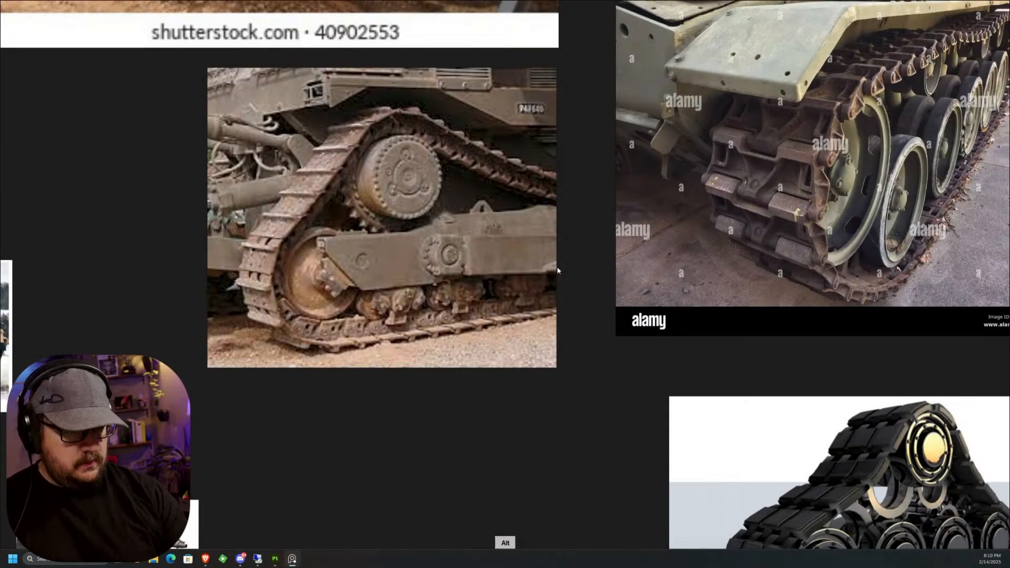
scroll(839, 166, up, 5)
scroll(835, 169, down, 6)
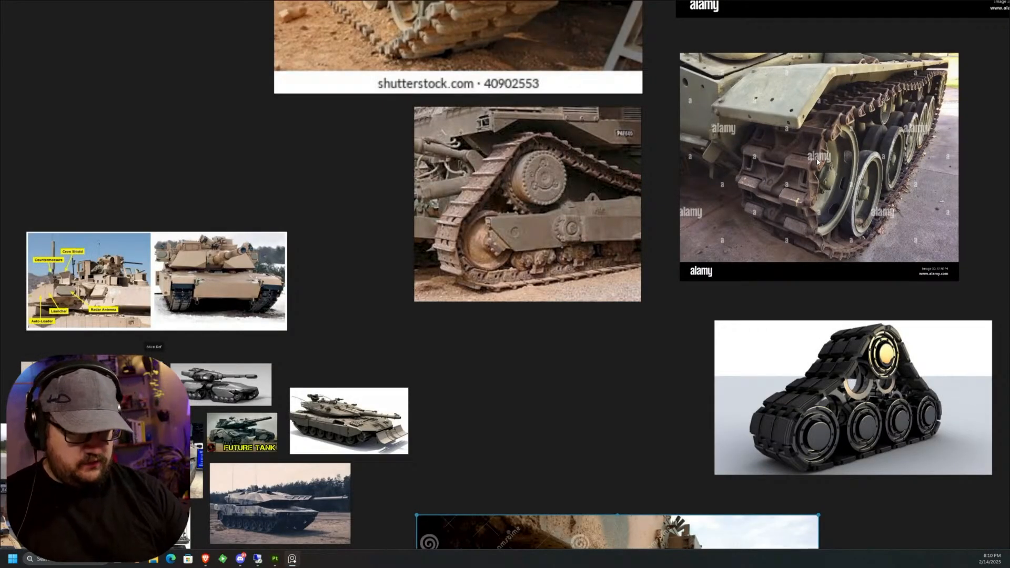
right_click(592, 278)
right_drag(619, 264, 346, 180)
mouse_move(662, 272)
middle_down()
mouse_move(678, 190)
mouse_move(726, 133)
mouse_move(716, 150)
middle_up()
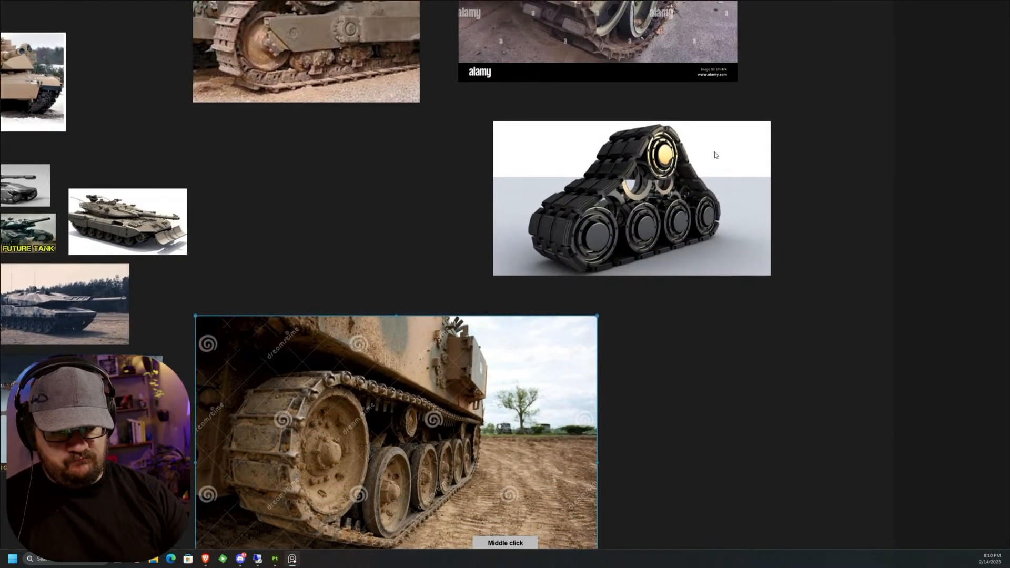
click(981, 7)
Add the Dust Stained smart mask as a new fill layer above the edge wear layer.
mouse_move(604, 235)
alt+mouse_down()
mouse_move(598, 244)
mouse_move(621, 245)
alt+mouse_up()
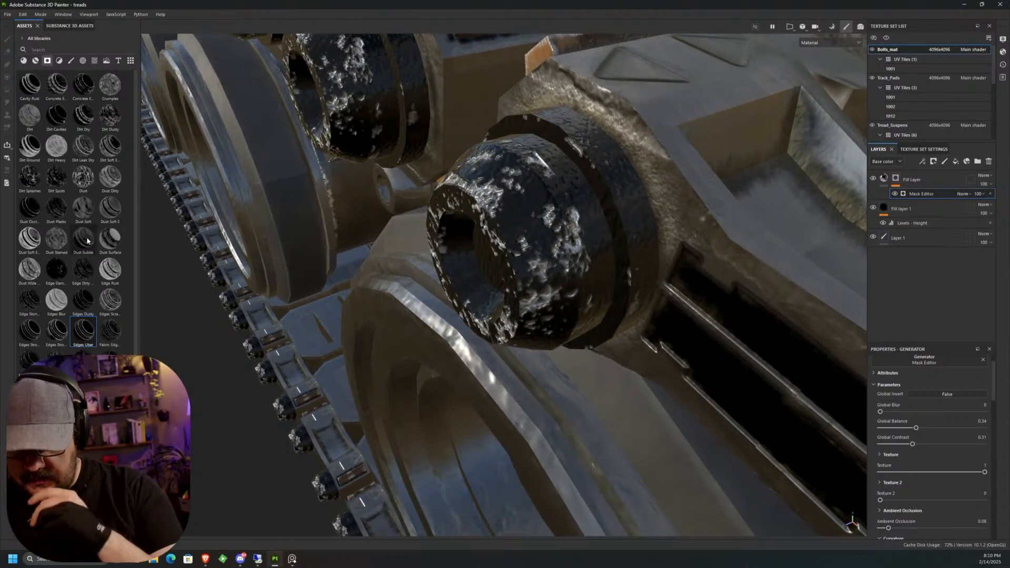
mouse_move(88, 240)
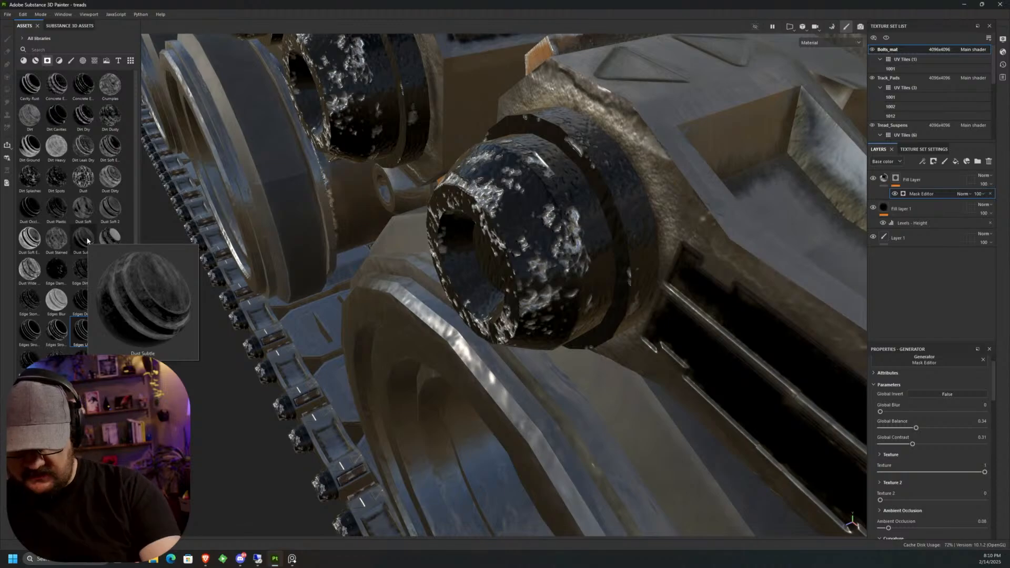
click(60, 241)
mouse_move(56, 238)
mouse_down()
mouse_move(368, 200)
mouse_move(910, 179)
mouse_up()
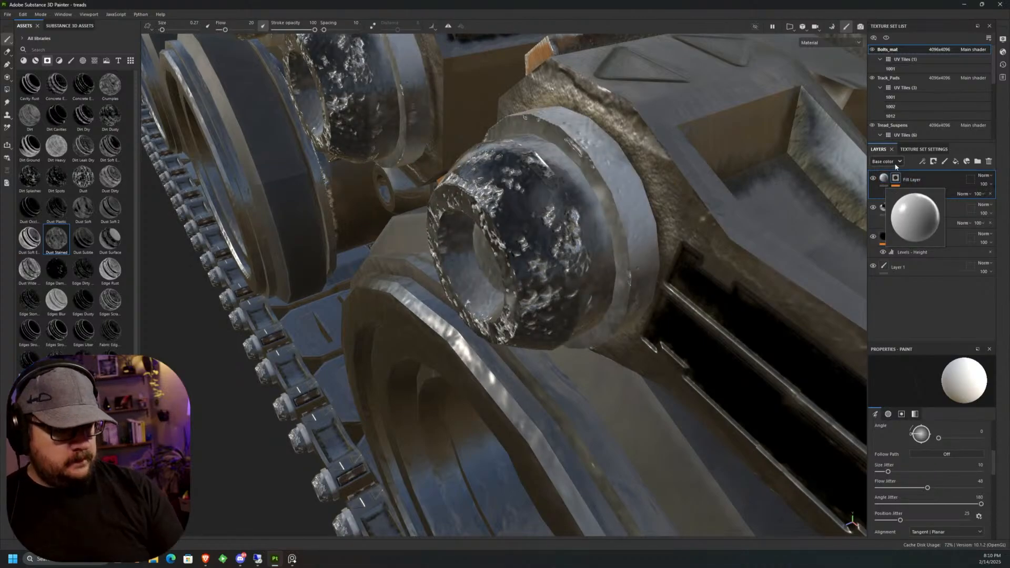
Give the new dust fill layer a sandy orange-tan base color.
click(911, 181)
click(921, 440)
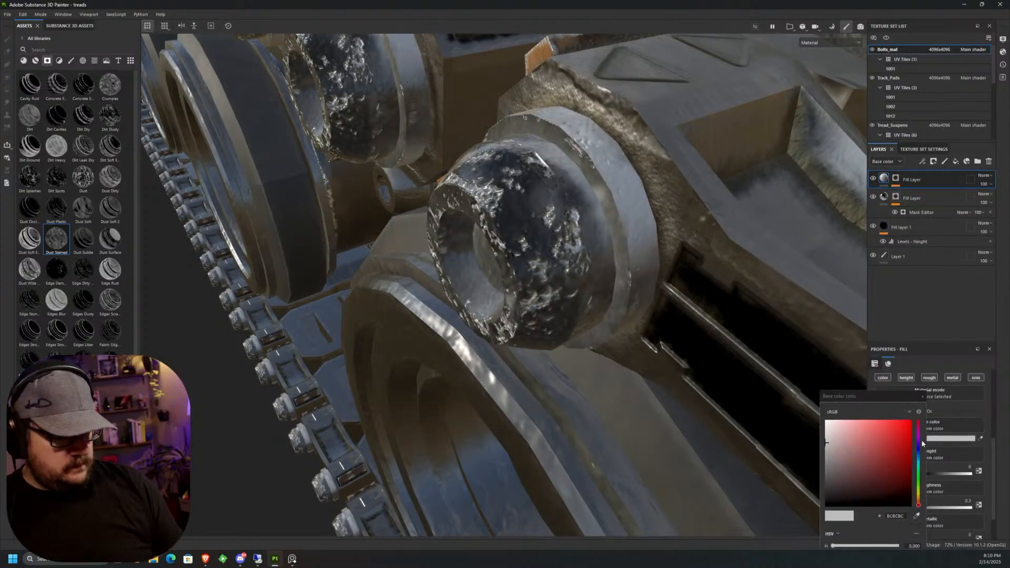
drag(918, 464, 918, 497)
mouse_move(850, 447)
mouse_down()
mouse_move(875, 438)
mouse_move(865, 441)
mouse_up()
click(922, 396)
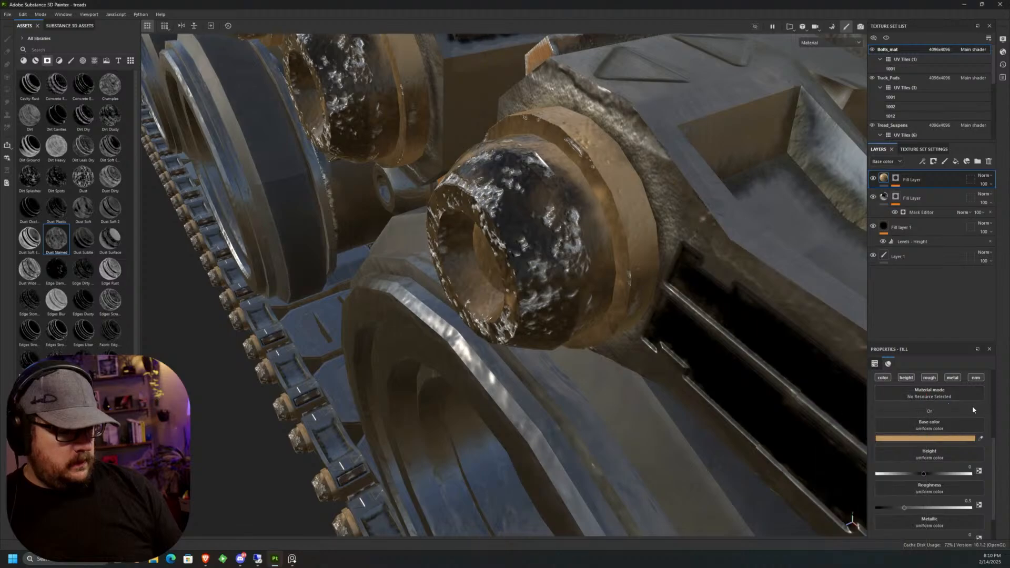
Set the dust layer's roughness to 1 and its height to about 0.01.
click(895, 179)
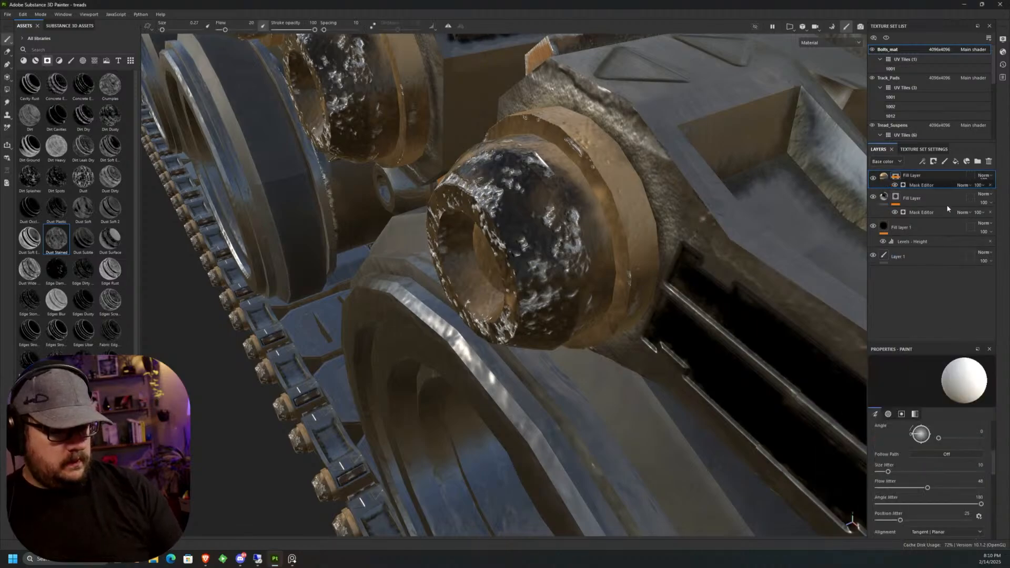
click(884, 178)
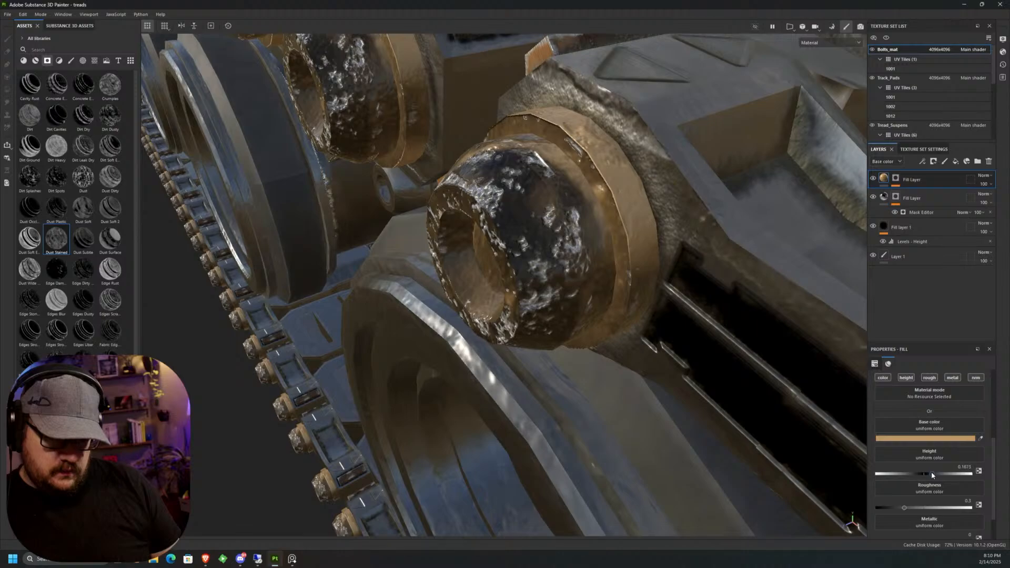
drag(931, 471, 978, 520)
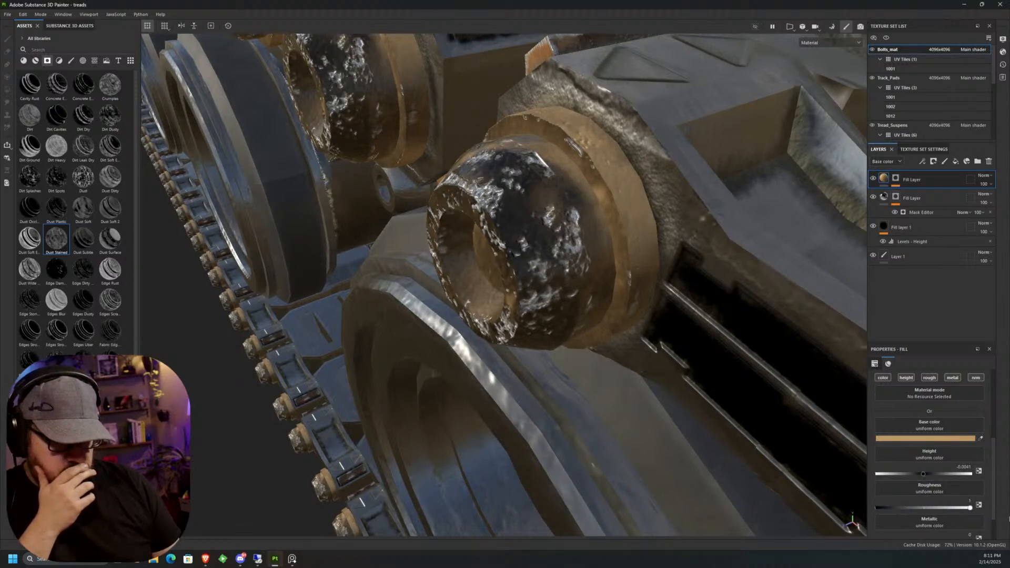
mouse_move(924, 474)
mouse_down()
mouse_move(908, 483)
mouse_move(926, 485)
mouse_up()
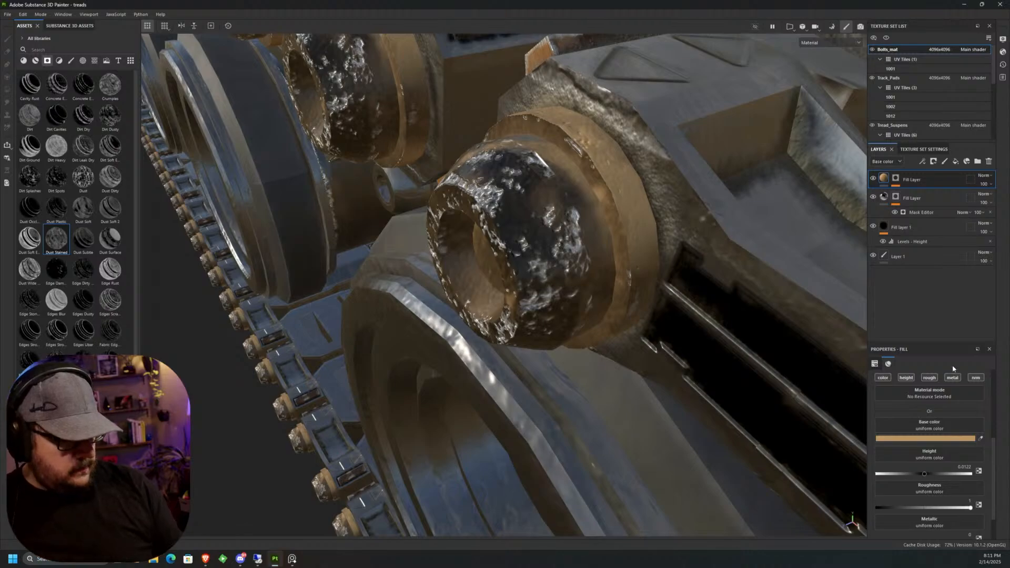
In the dust layer's Mask Editor, set Global Balance to 0.47, Texture to 0.97 and Texture 2 to 0.33.
click(896, 179)
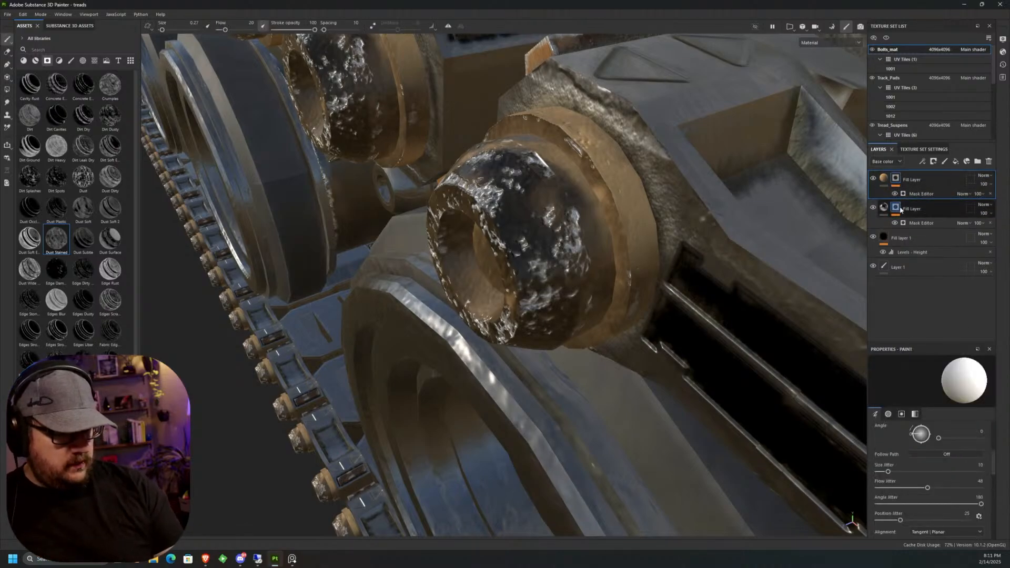
click(918, 193)
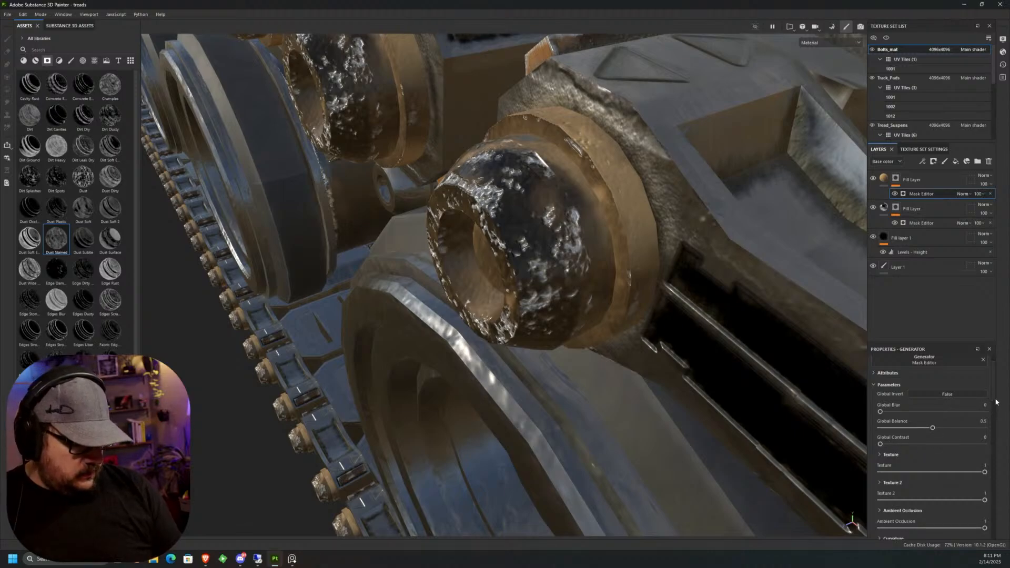
drag(989, 397, 990, 405)
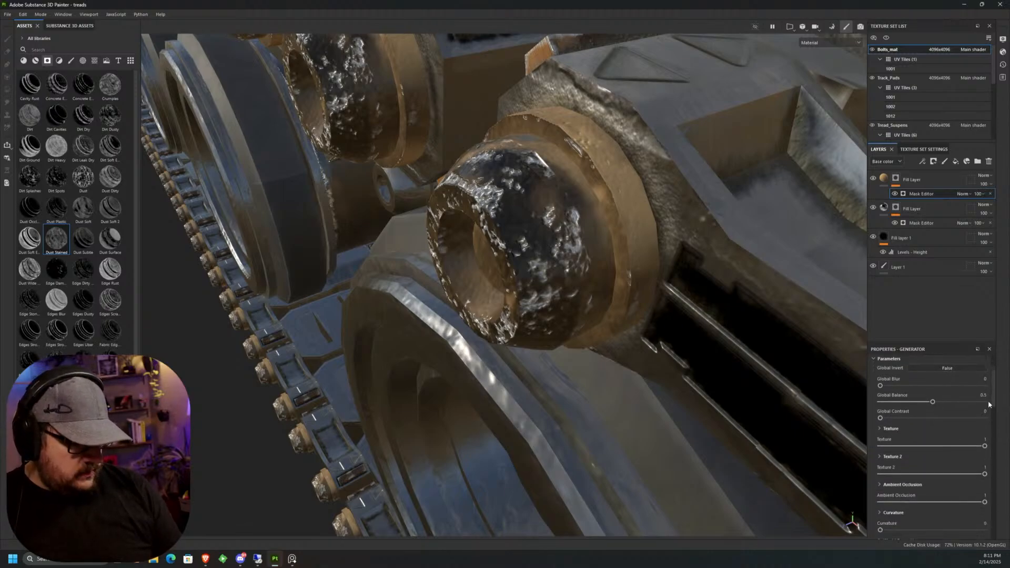
mouse_move(925, 404)
mouse_down()
mouse_move(915, 404)
mouse_move(931, 404)
mouse_up()
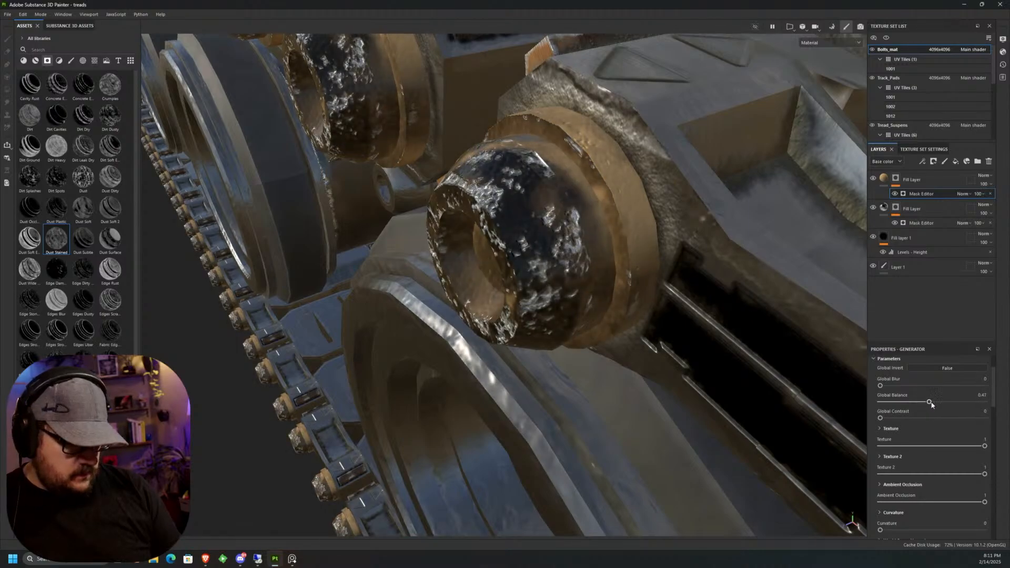
mouse_move(962, 448)
mouse_down()
mouse_move(948, 449)
mouse_move(980, 447)
mouse_up()
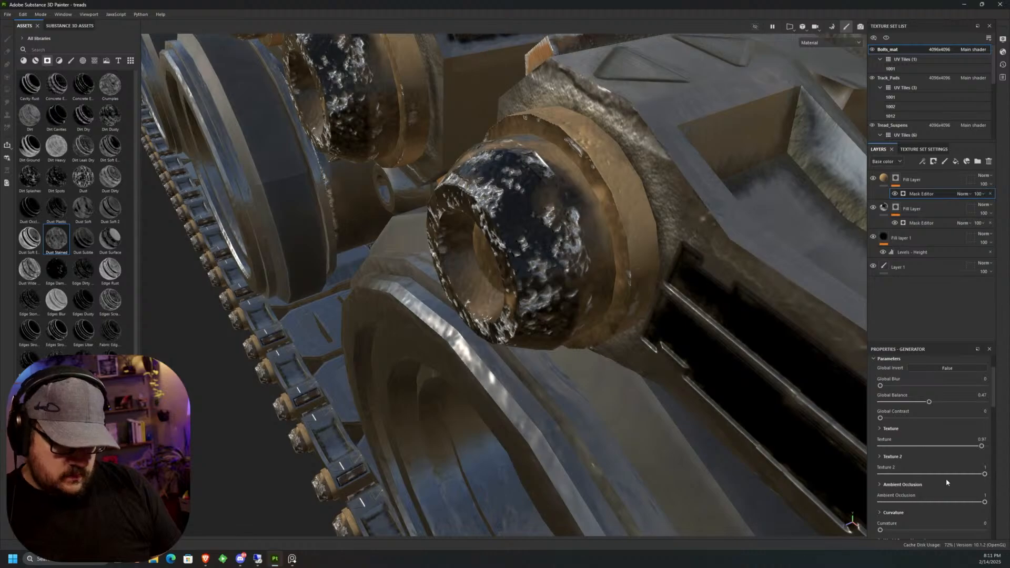
mouse_move(919, 474)
mouse_down()
mouse_move(904, 477)
mouse_move(915, 475)
mouse_up()
Set the dust mask's Ambient Occlusion to 0.51 and Thickness to 0.85, and check the effect on the bolts.
scroll(582, 368, down, 3)
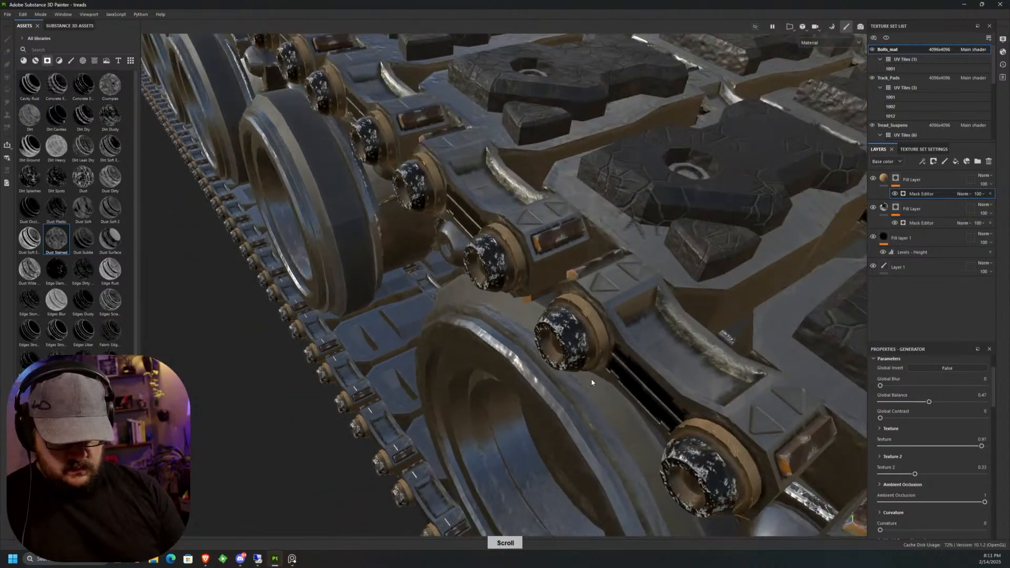
alt+drag(590, 393, 611, 367)
scroll(611, 367, up, 3)
scroll(988, 403, down, 4)
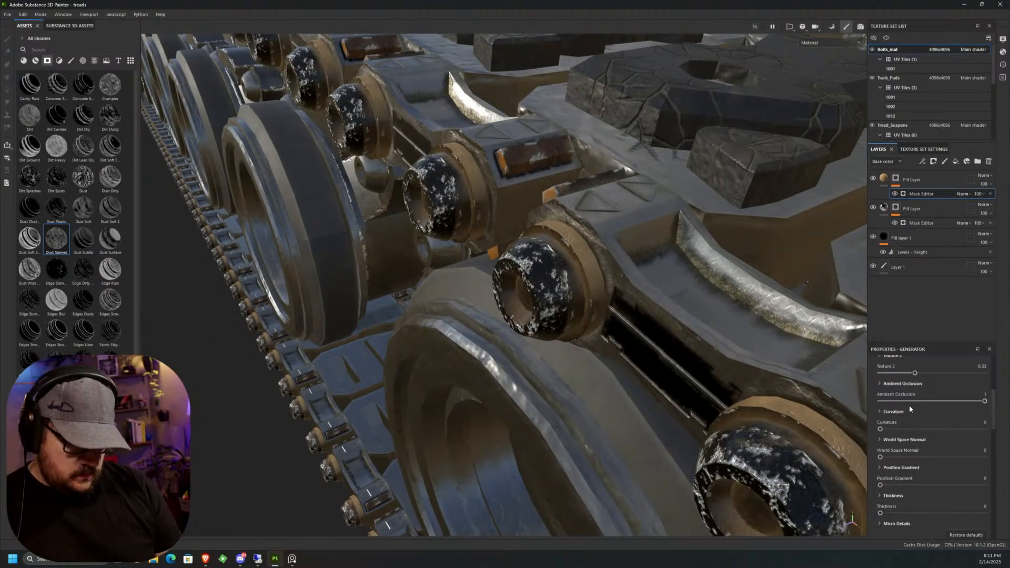
drag(910, 402, 932, 401)
alt+drag(694, 425, 707, 375)
alt+drag(757, 434, 678, 450)
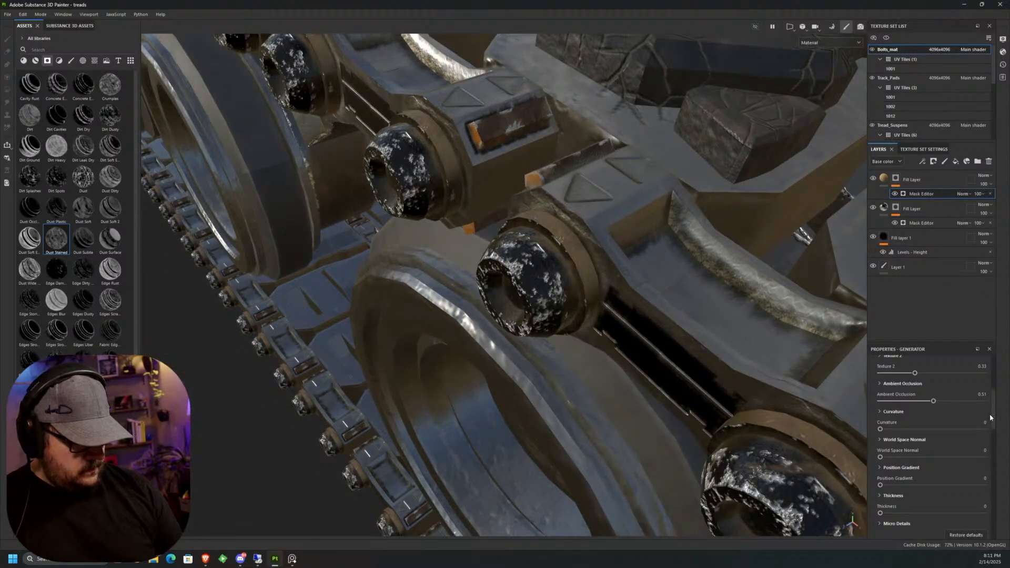
drag(879, 512, 968, 520)
Set the dust mask's Moisture Noise texture to histogram position 0.39 and contrast about 0.56, and inspect the bolts along the tread.
scroll(987, 449, down, 3)
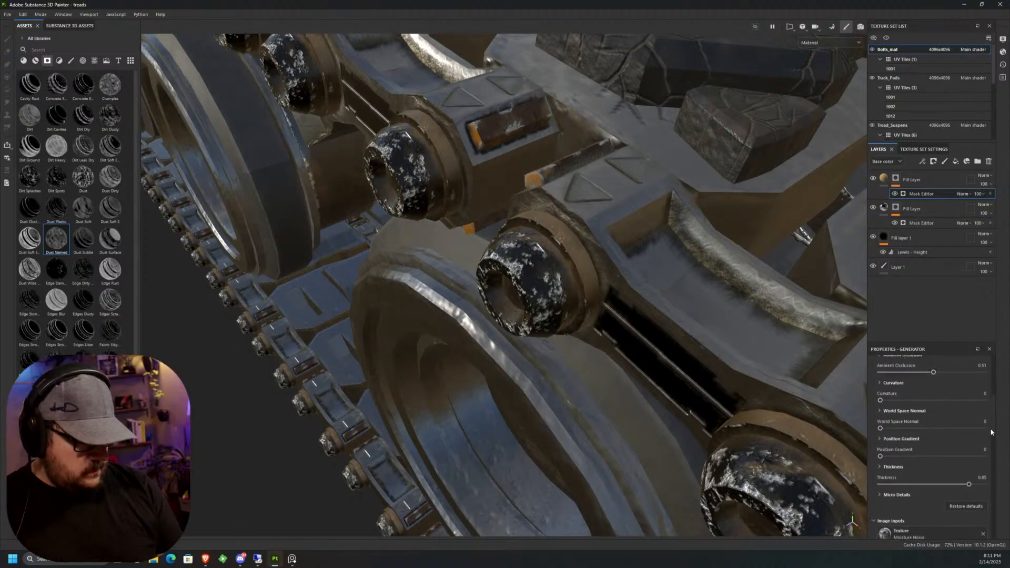
scroll(987, 449, down, 2)
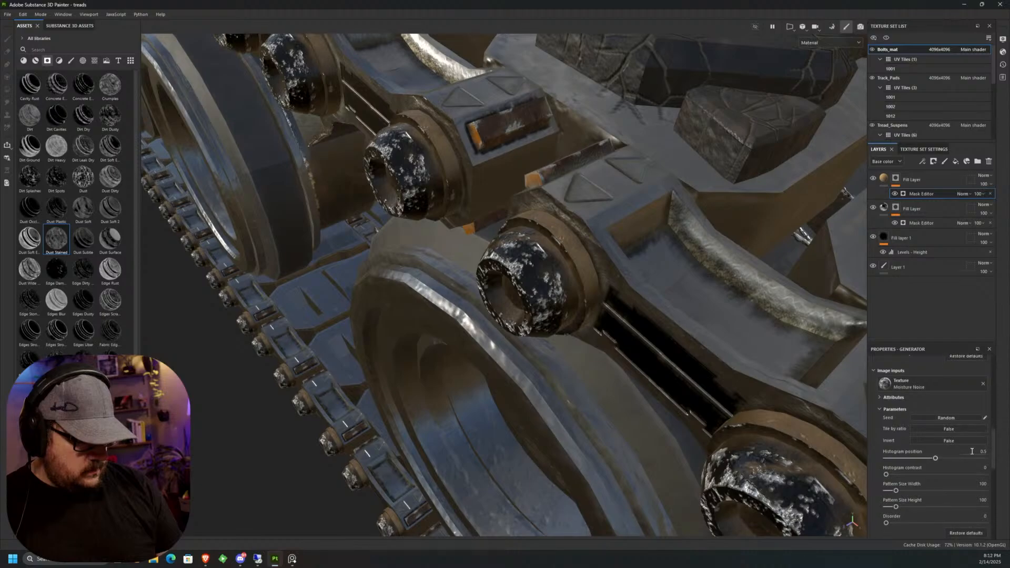
drag(934, 459, 942, 484)
scroll(661, 424, down, 6)
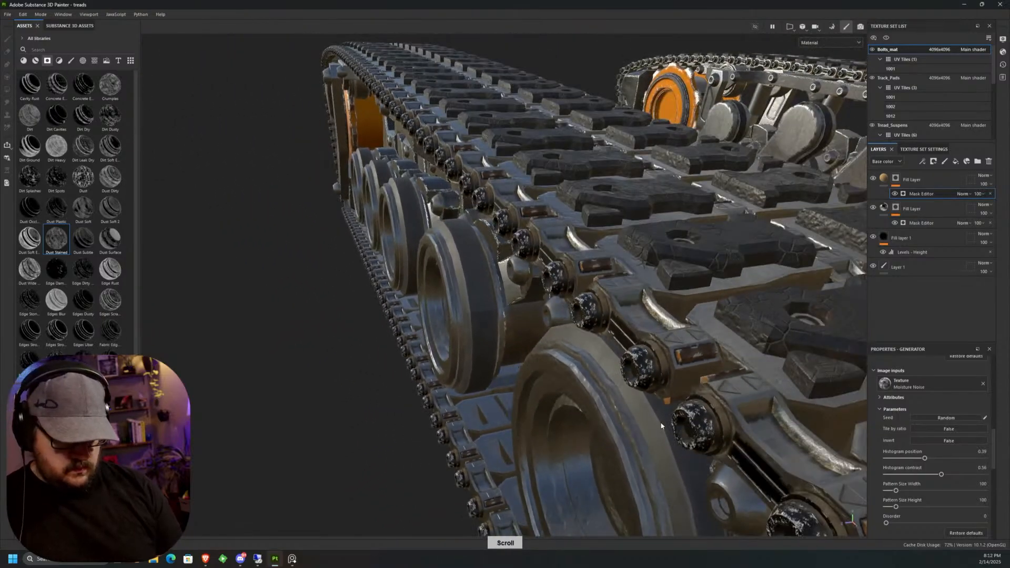
scroll(661, 425, down, 2)
alt+drag(661, 424, 675, 293)
scroll(675, 293, up, 6)
scroll(674, 289, up, 4)
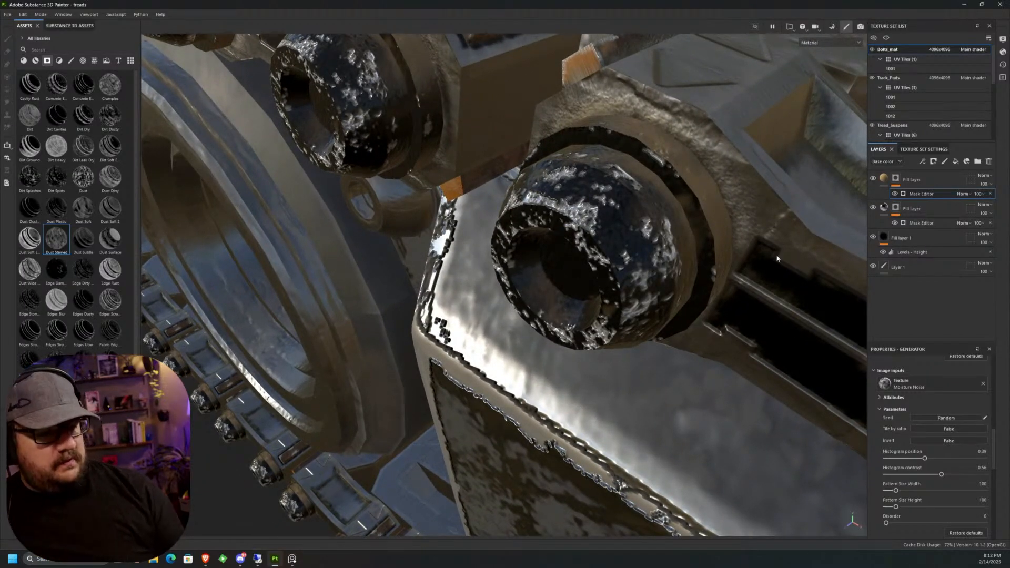
Assign the Metal Rust material as the base color of the bolts' worn-edge fill layer beneath the dust layer.
click(883, 208)
click(926, 437)
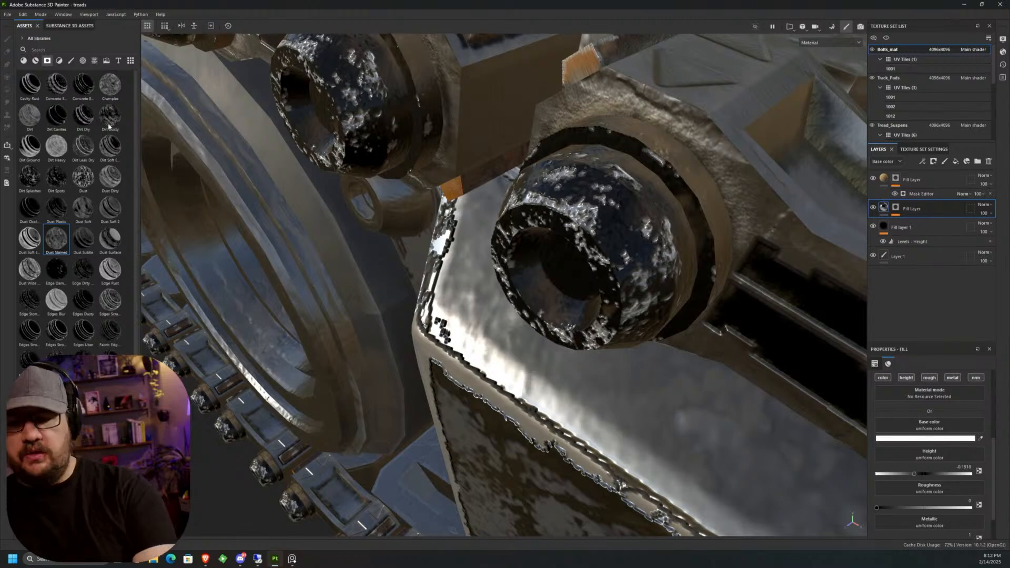
click(24, 61)
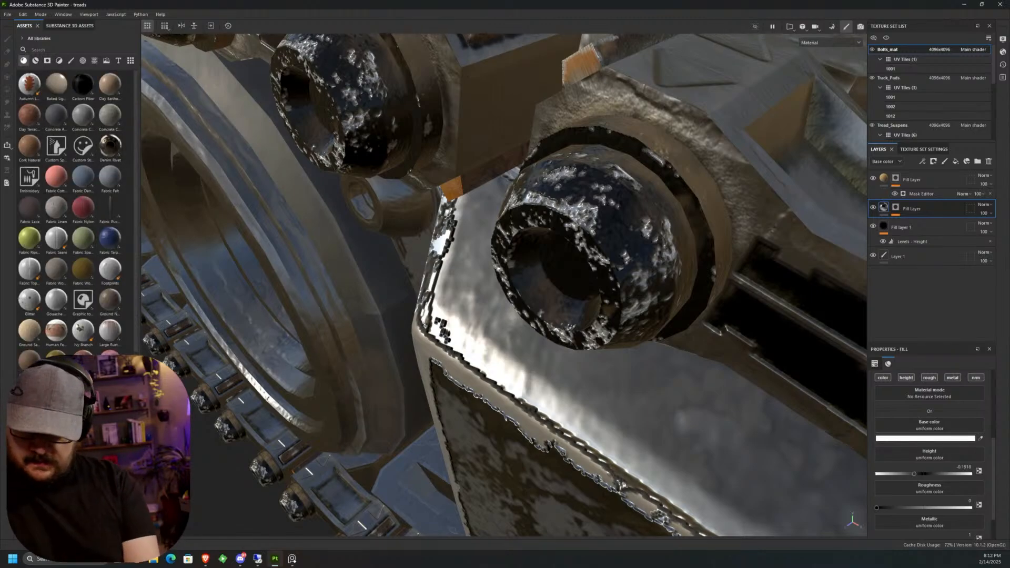
drag(109, 421, 928, 420)
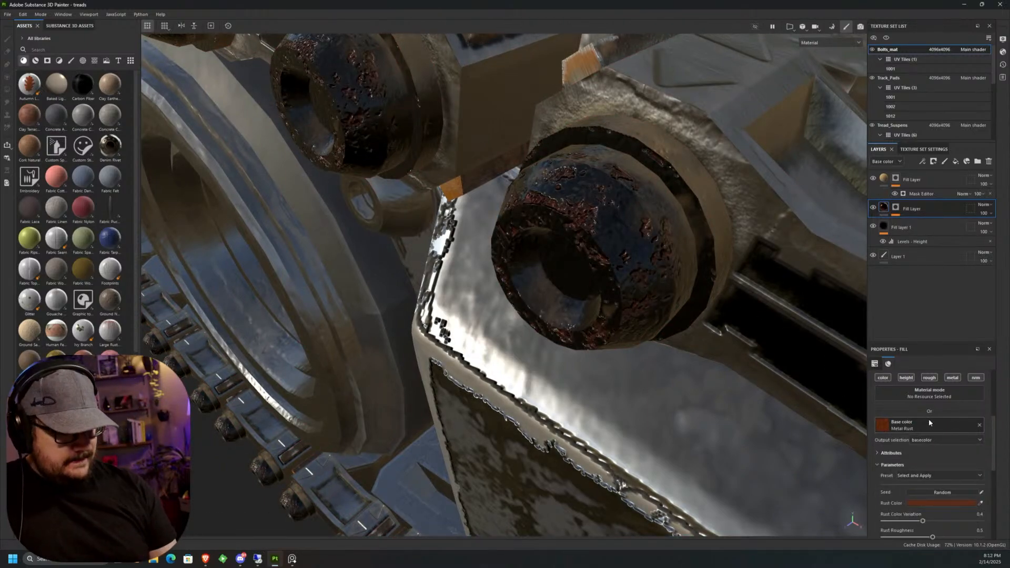
Set Global Balance to 0.54 in the rust layer's Mask Editor to spread the rust over the bolts.
click(895, 207)
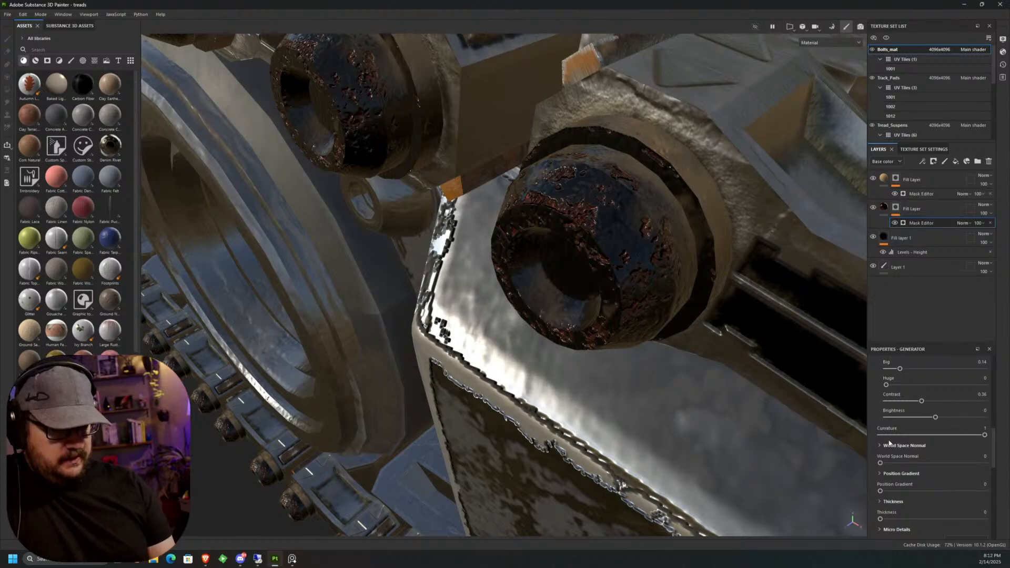
scroll(925, 455, up, 5)
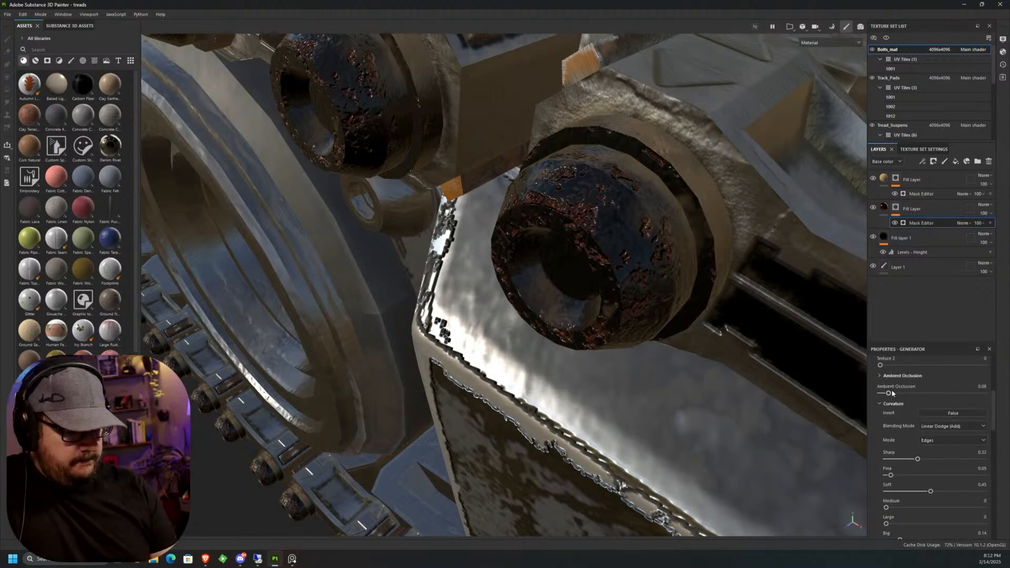
scroll(925, 420, up, 5)
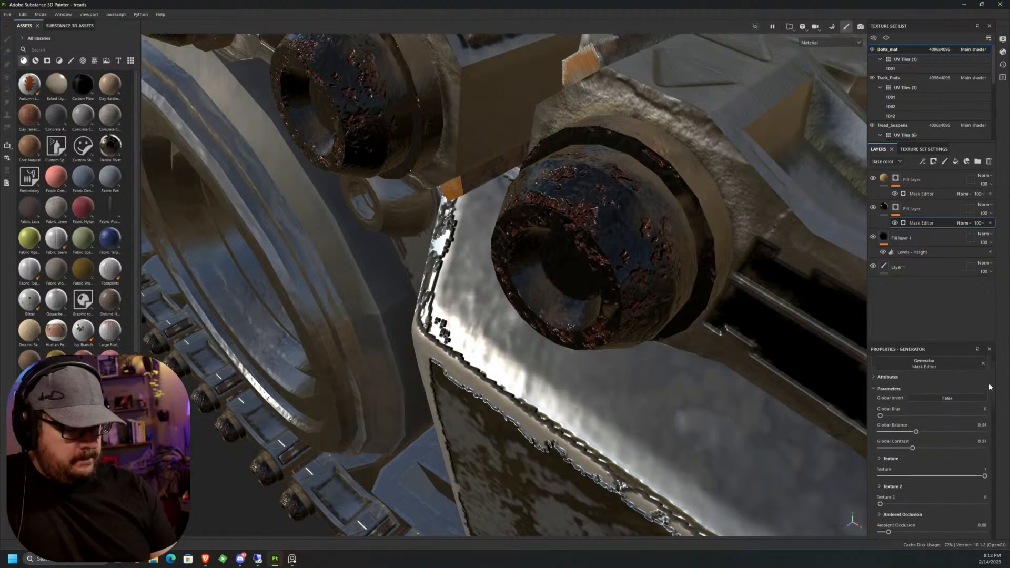
drag(916, 432, 931, 431)
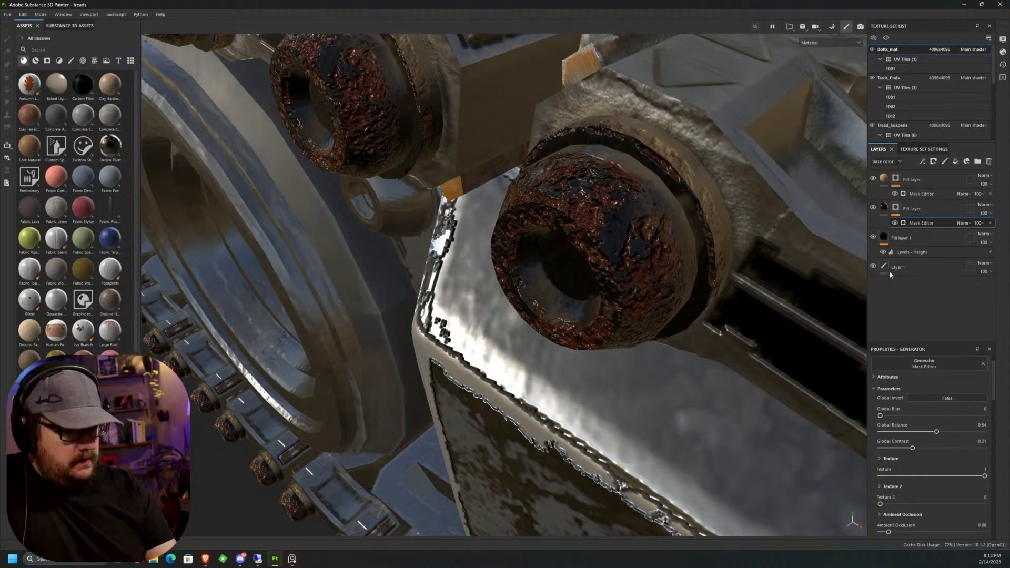
Set the rust layer's height to about -0.11, its metallic to 0 and its roughness to about 0.60.
click(886, 207)
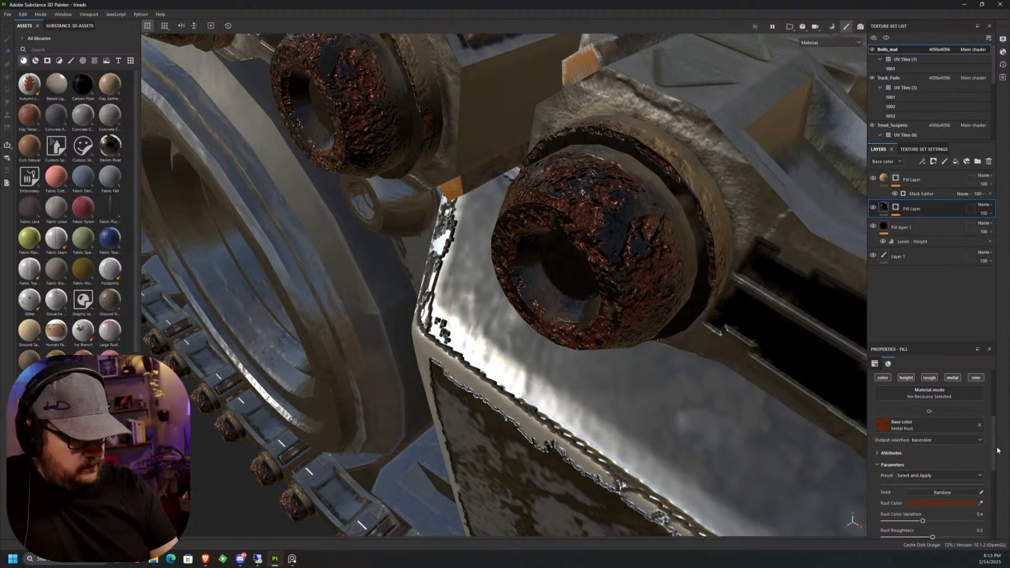
scroll(991, 489, down, 8)
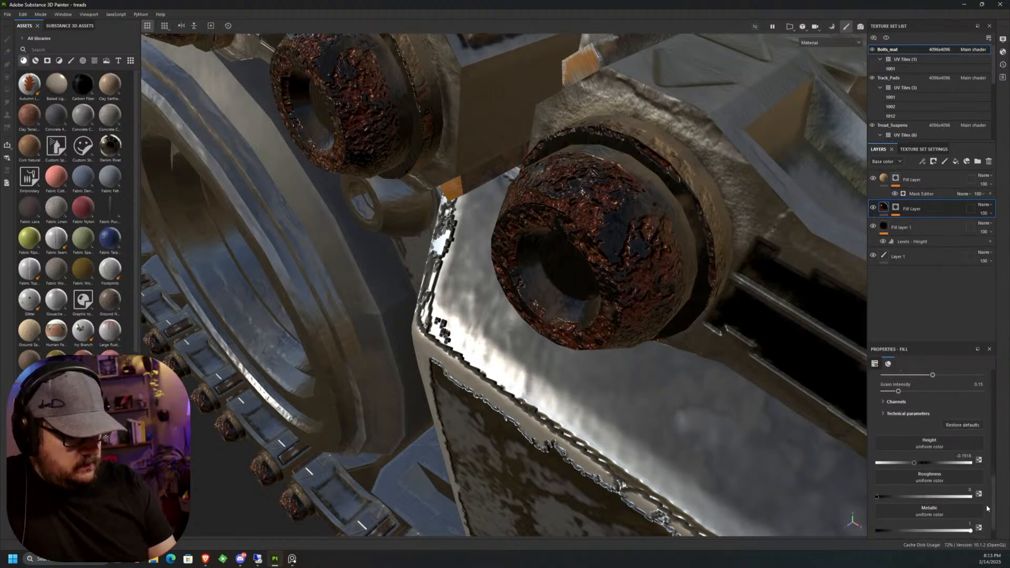
drag(915, 464, 919, 466)
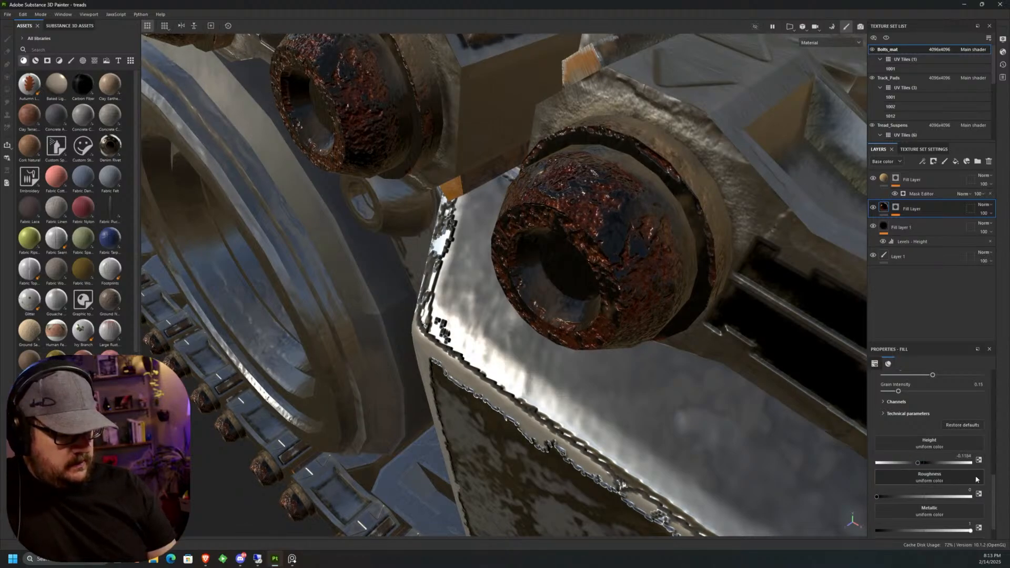
drag(970, 530, 874, 531)
drag(876, 496, 904, 496)
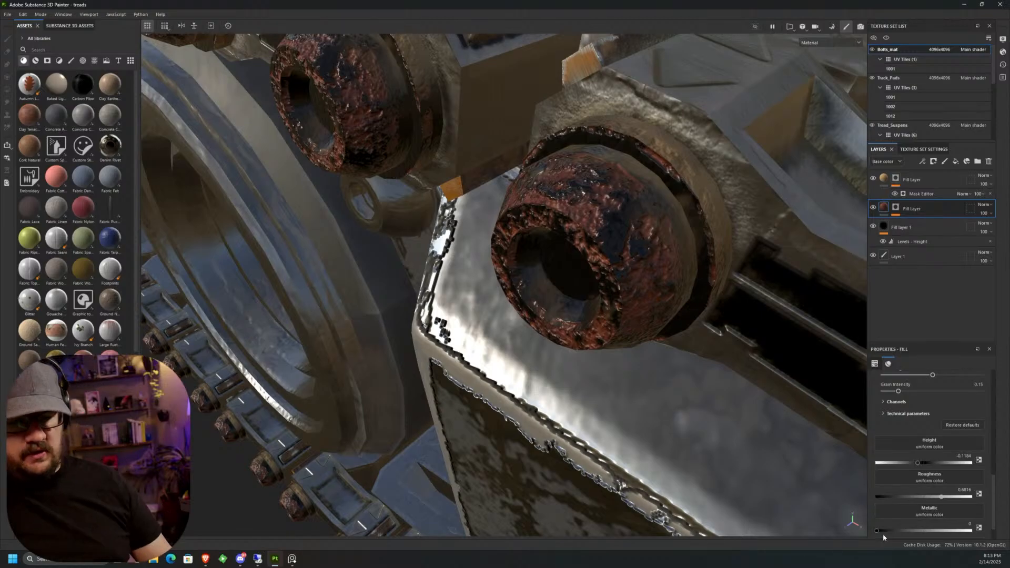
Change the Metal Rust material's Rust Color to a lighter orange-brown, judging it on the bolts along the tread.
alt+drag(652, 323, 773, 232)
scroll(678, 336, down, 6)
scroll(774, 229, up, 5)
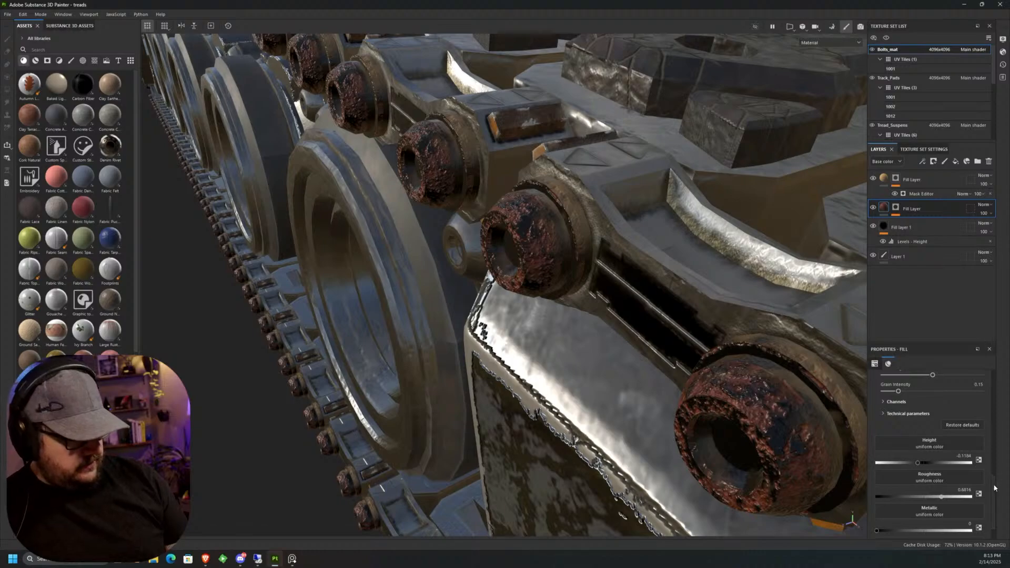
scroll(991, 484, down, 5)
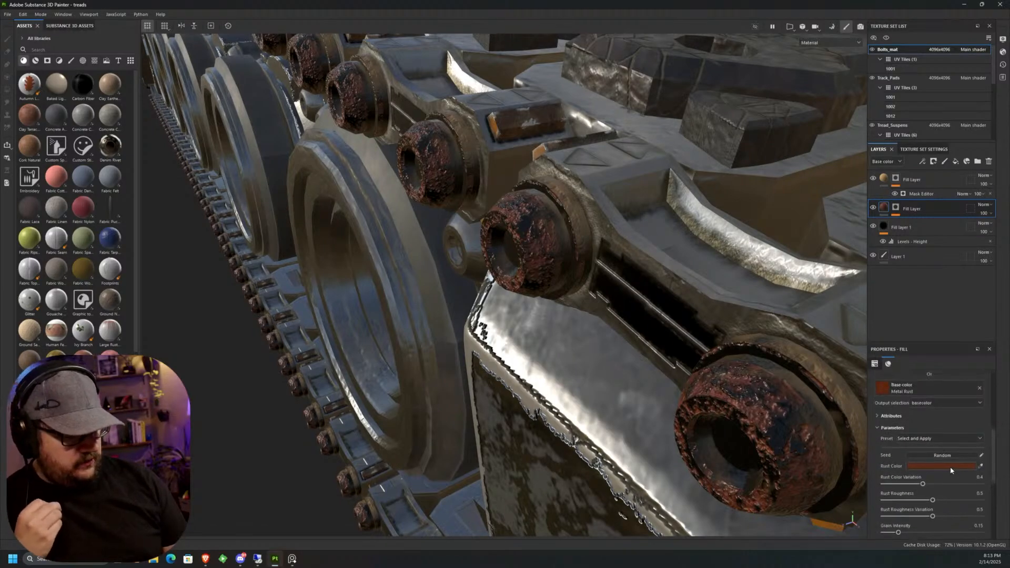
click(941, 466)
click(872, 450)
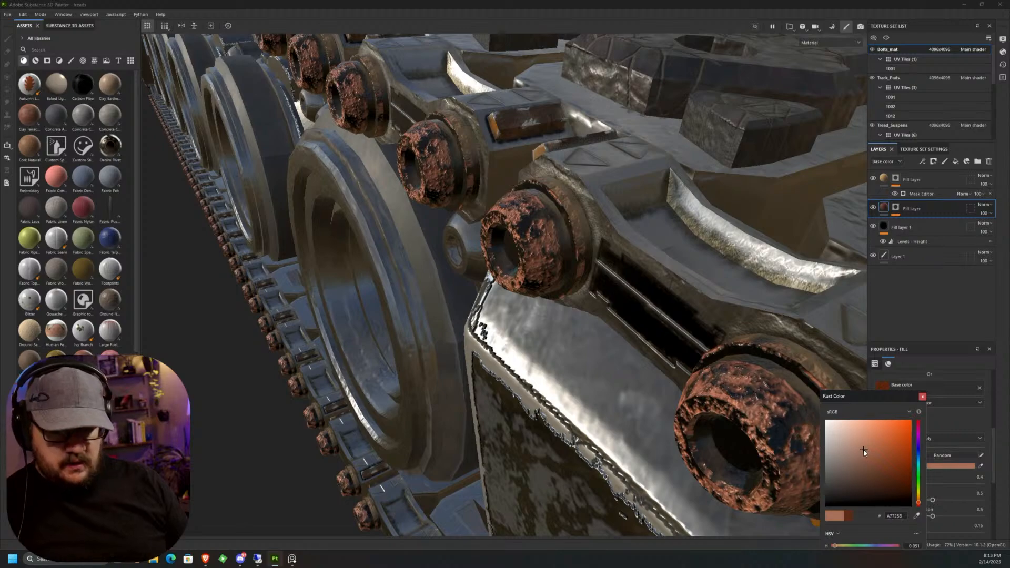
mouse_move(861, 452)
mouse_down()
mouse_move(853, 462)
mouse_move(872, 456)
mouse_up()
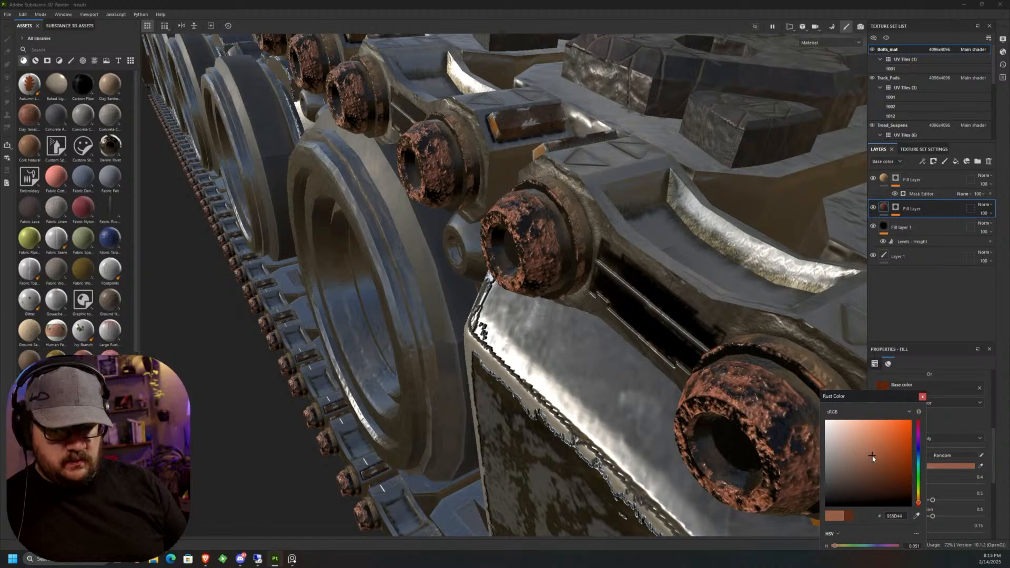
click(926, 406)
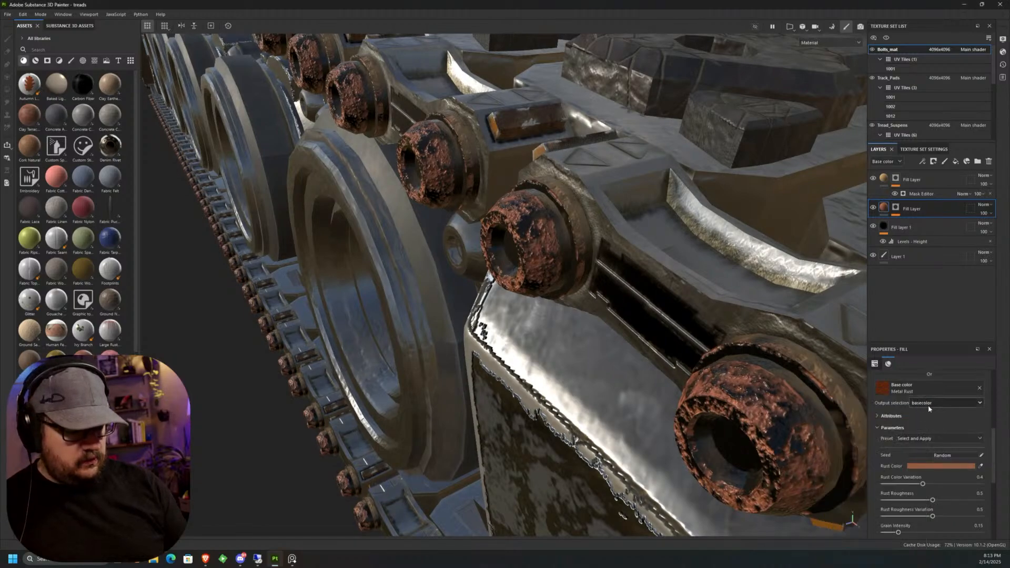
Reduce the rust coverage on the bolts by setting the rust mask's Global Balance to about 0.38.
scroll(722, 440, down, 10)
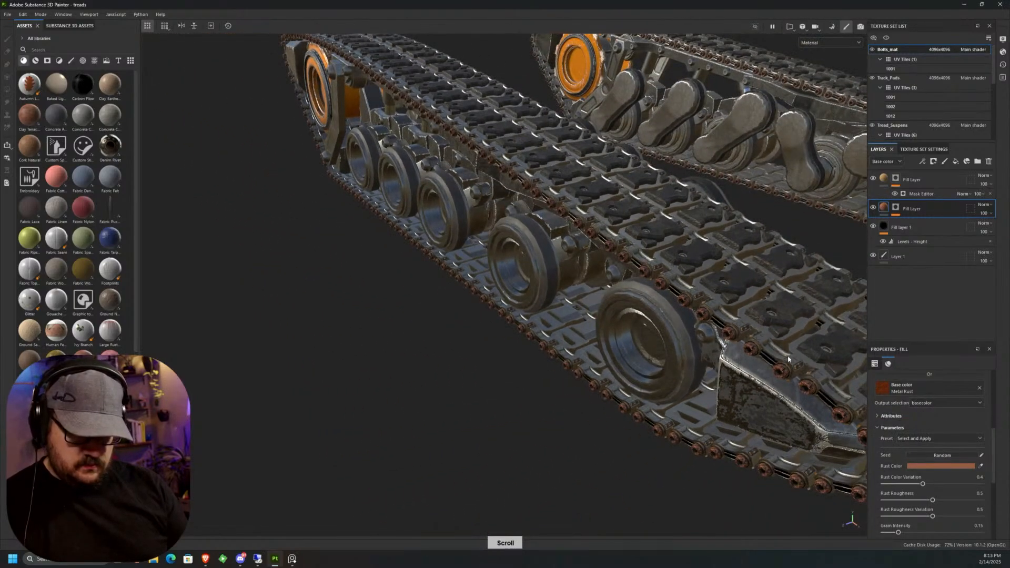
alt+drag(787, 359, 618, 410)
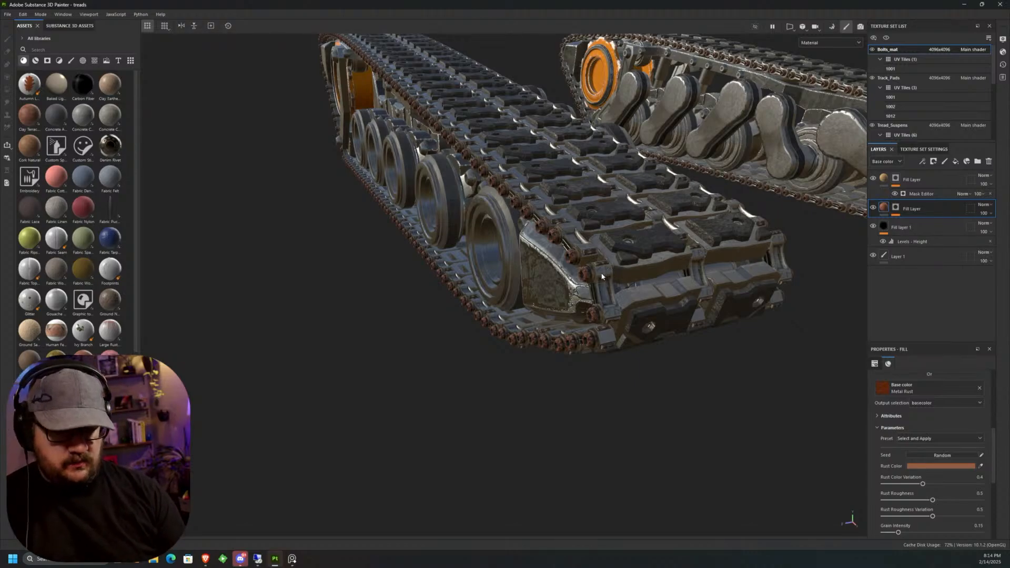
scroll(600, 281, up, 4)
scroll(600, 281, up, 2)
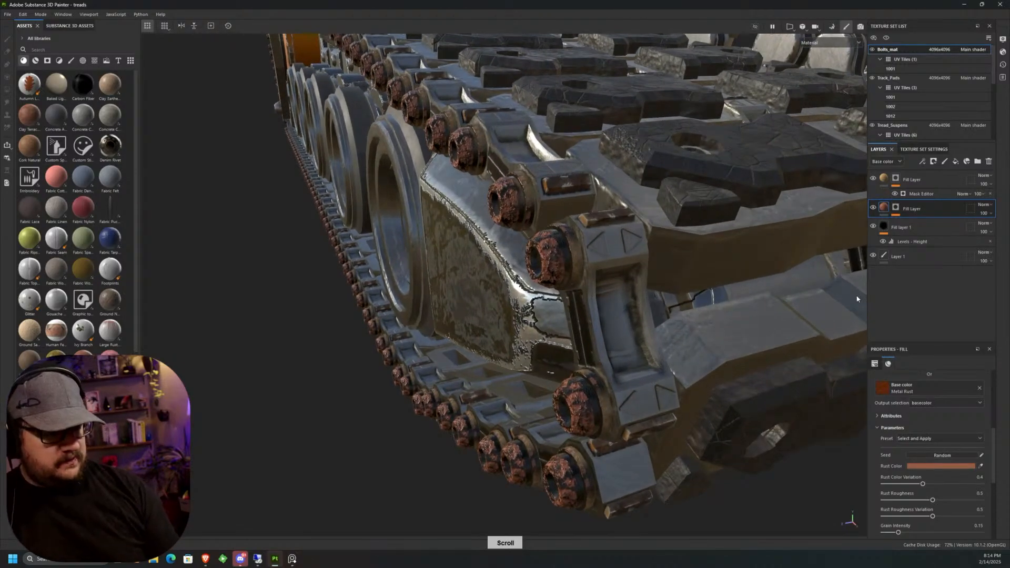
click(893, 210)
click(915, 223)
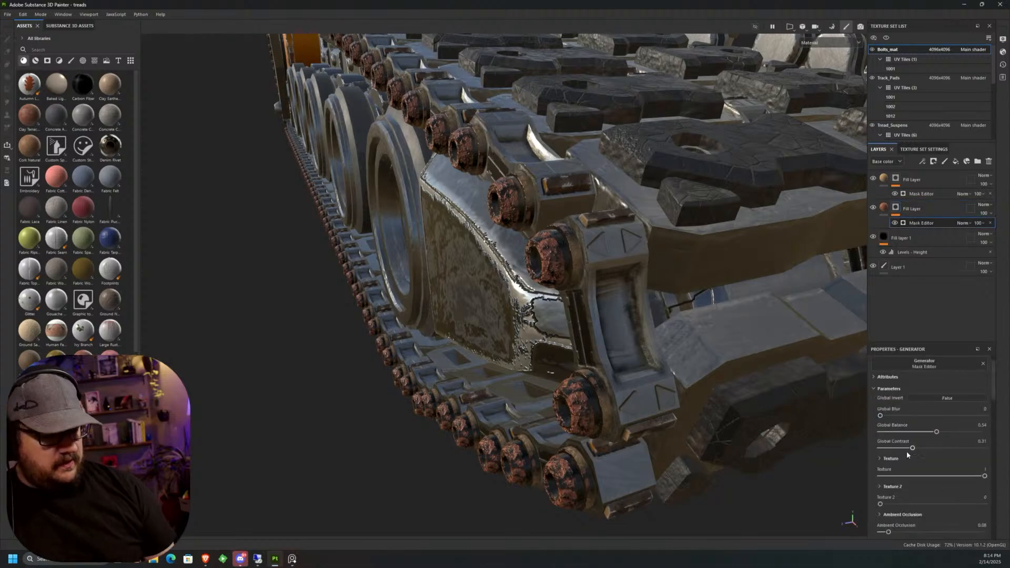
drag(935, 432, 928, 432)
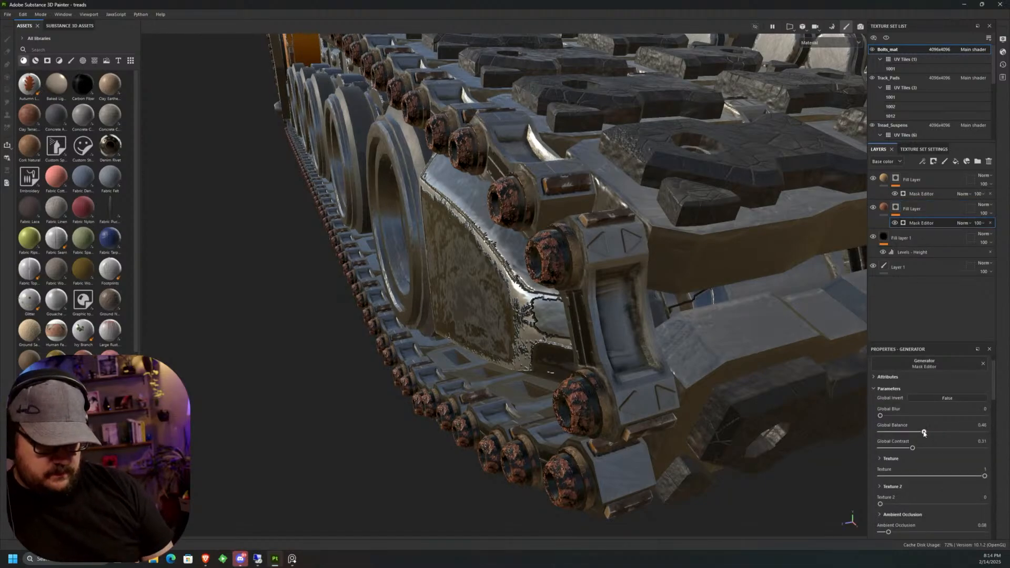
Examine the rusted bolts, wheels and tread links from several angles, toggling the Track_Pads texture set's visibility to identify its parts.
scroll(731, 464, down, 5)
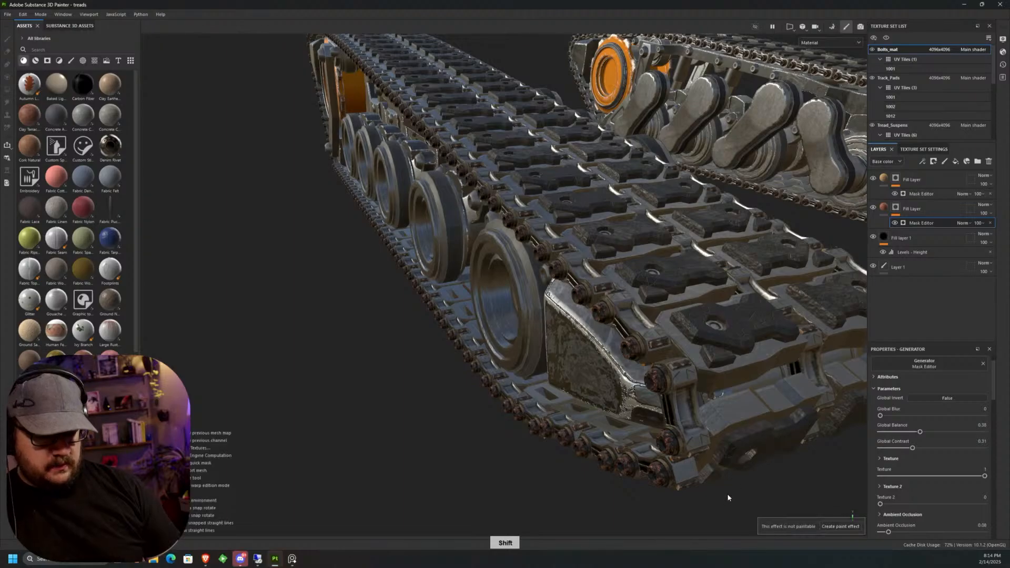
alt+drag(743, 475, 555, 319)
alt+middle_drag(555, 319, 652, 292)
alt+drag(652, 292, 645, 397)
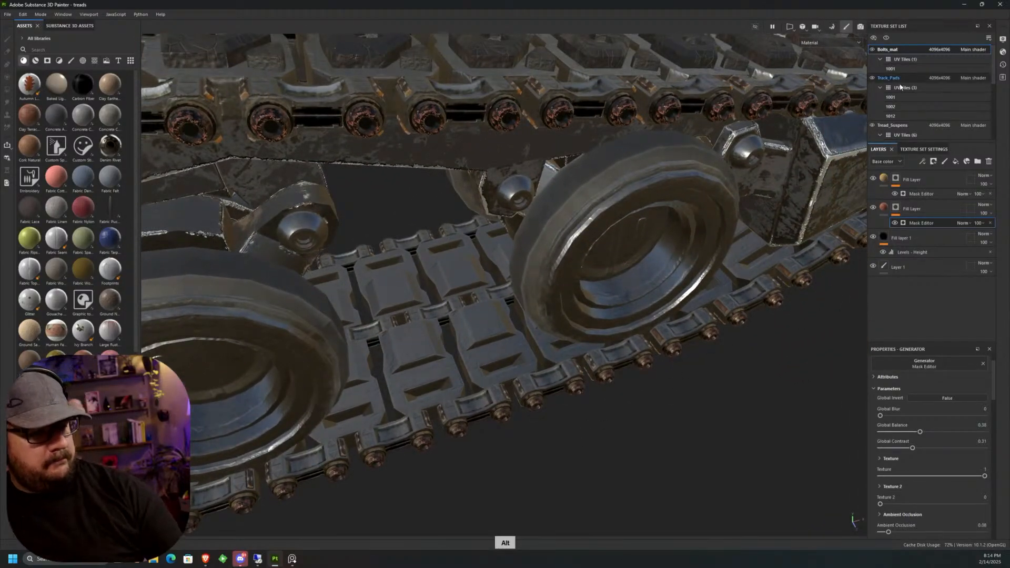
click(871, 78)
click(871, 78)
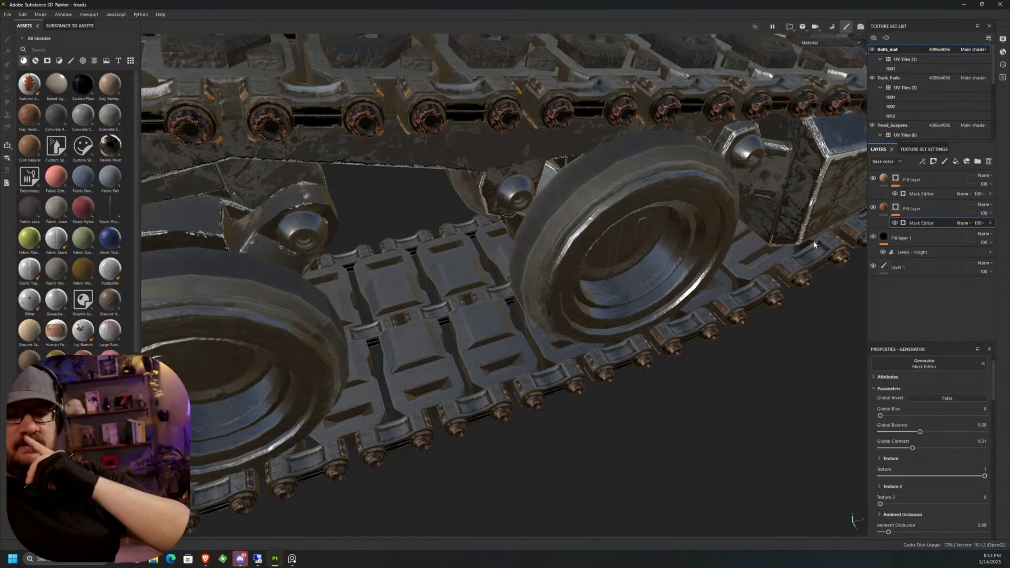
scroll(555, 177, up, 1)
scroll(555, 177, down, 3)
alt+middle_drag(526, 166, 531, 242)
alt+drag(532, 242, 454, 301)
Try the main shader's AO Intensity at 1 on the treads and return it to 0.
click(1002, 52)
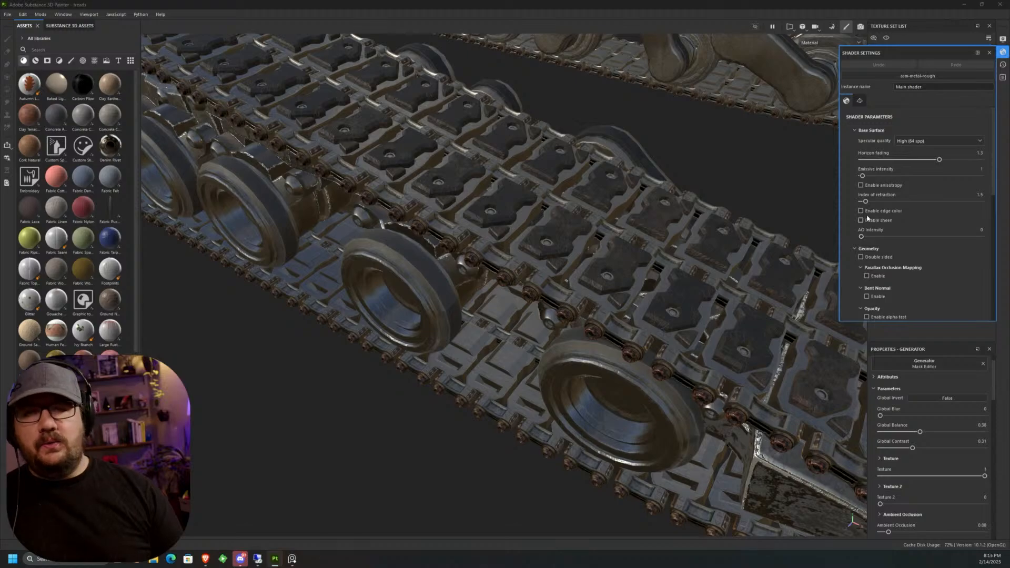
mouse_move(864, 213)
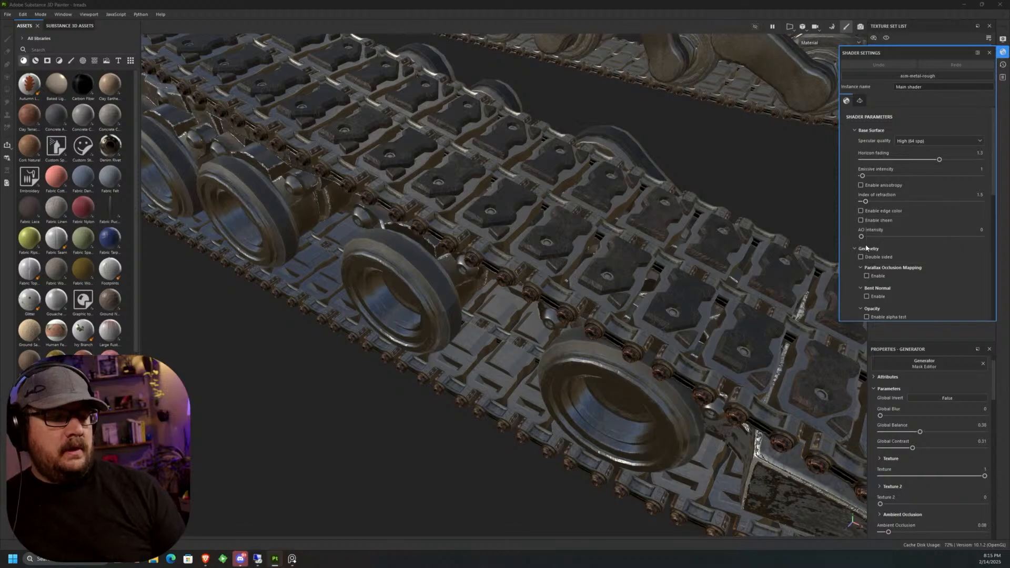
drag(861, 238, 986, 236)
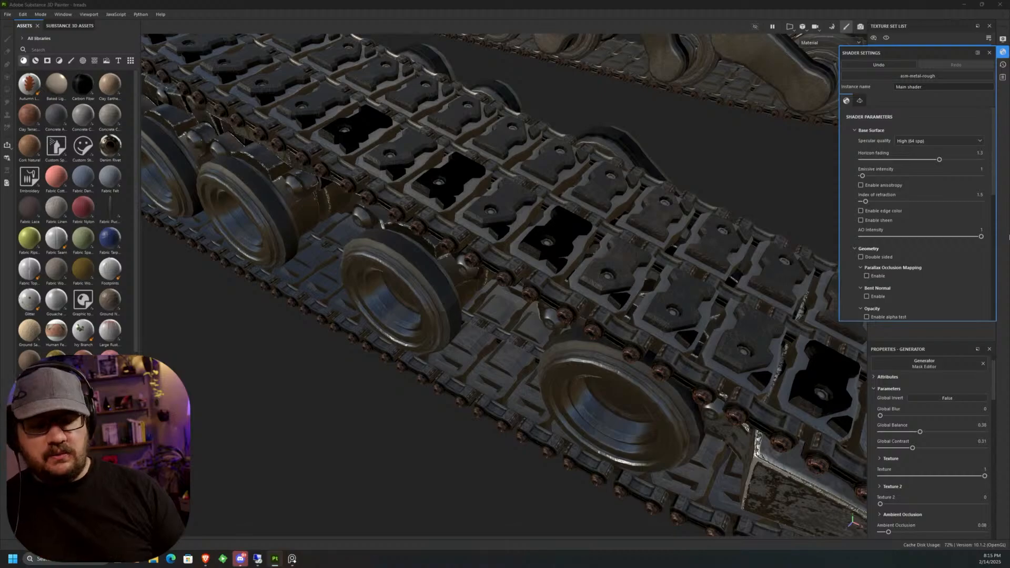
drag(857, 237, 1004, 238)
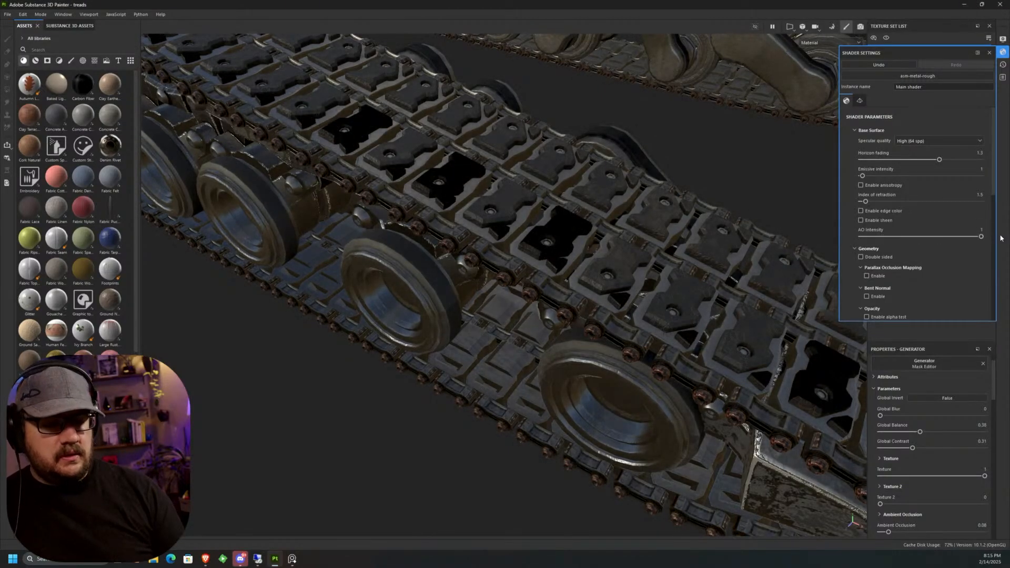
drag(876, 237, 842, 242)
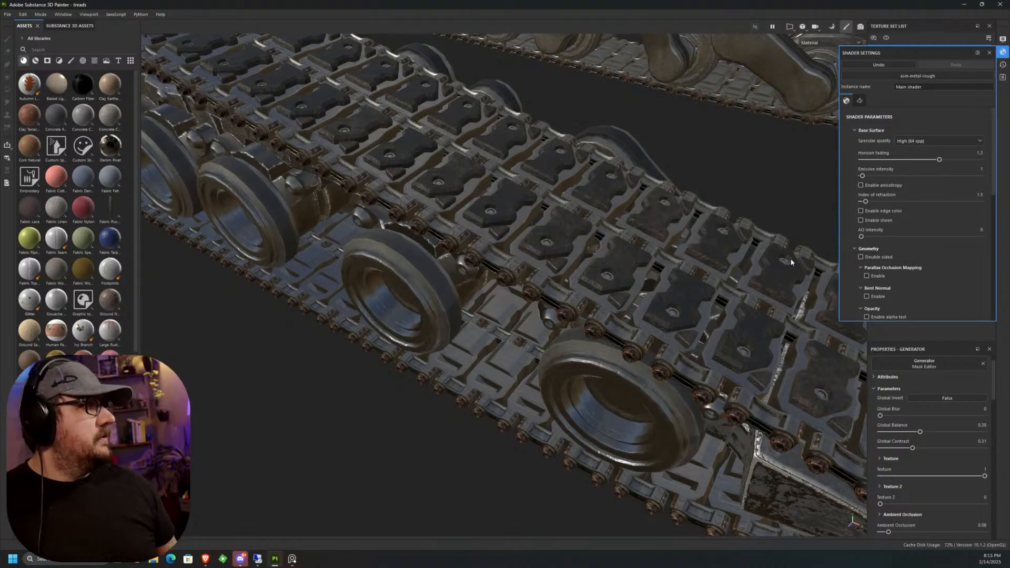
Close the shader settings and examine the wheels, suspension and inner faces of the tread links up close.
alt+drag(550, 411, 594, 405)
alt+middle_drag(595, 406, 591, 226)
alt+drag(592, 226, 645, 317)
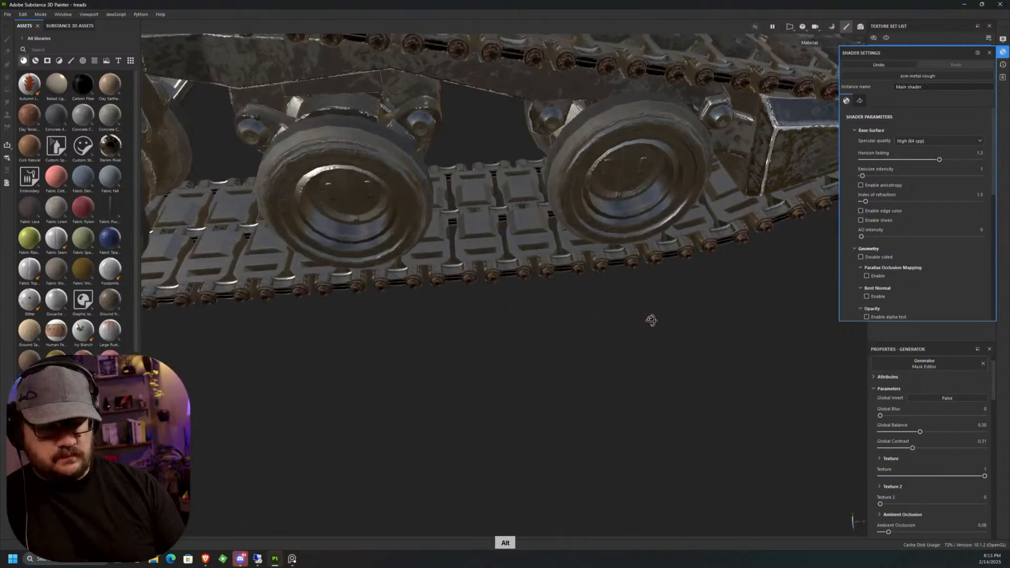
alt+middle_drag(644, 318, 620, 266)
alt+drag(620, 266, 626, 255)
click(988, 53)
alt+middle_drag(600, 267, 596, 284)
scroll(596, 305, up, 4)
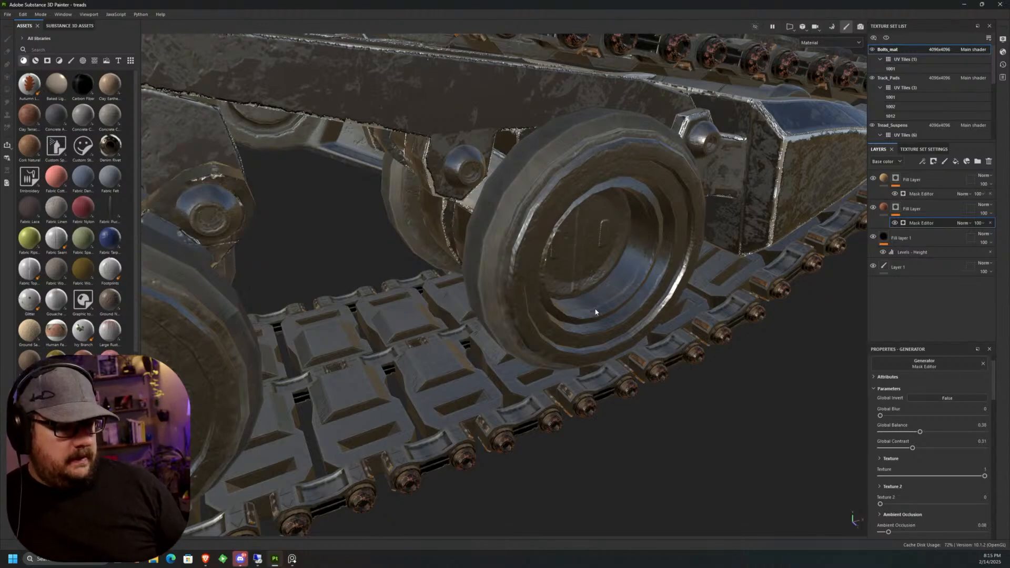
Toggle the Tread_Suspens texture set's visibility to identify its parts, and select the Tread_Wheels_Suspen texture set.
click(872, 125)
click(872, 126)
drag(994, 77, 991, 125)
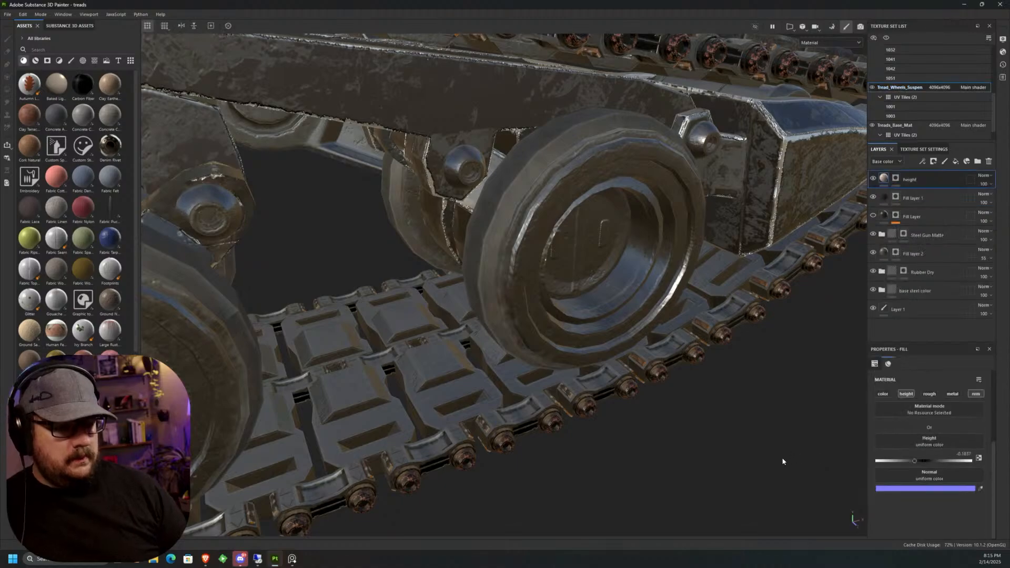
Save the project and check the wheels and lower tread links.
click(7, 14)
click(31, 57)
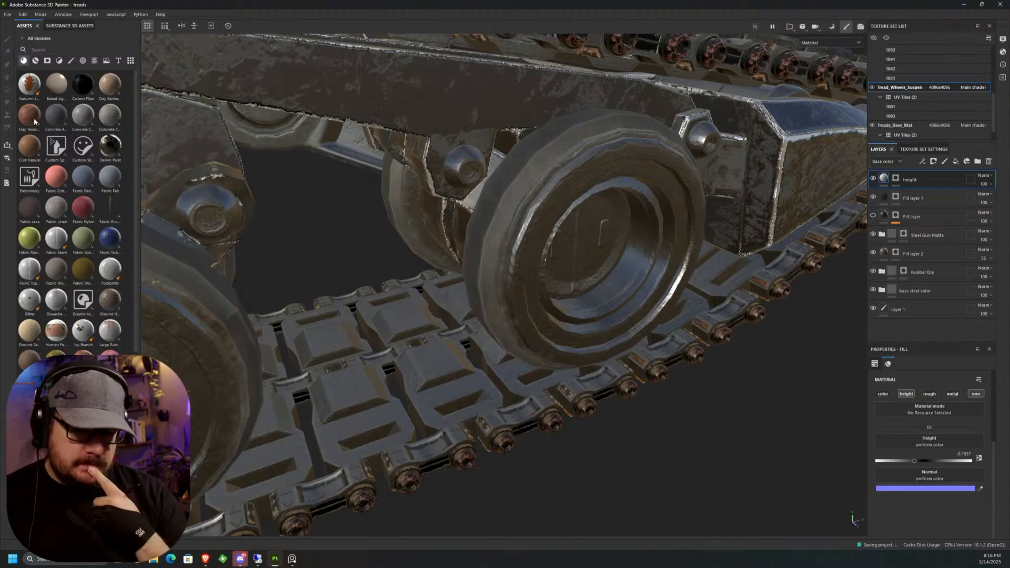
mouse_move(34, 117)
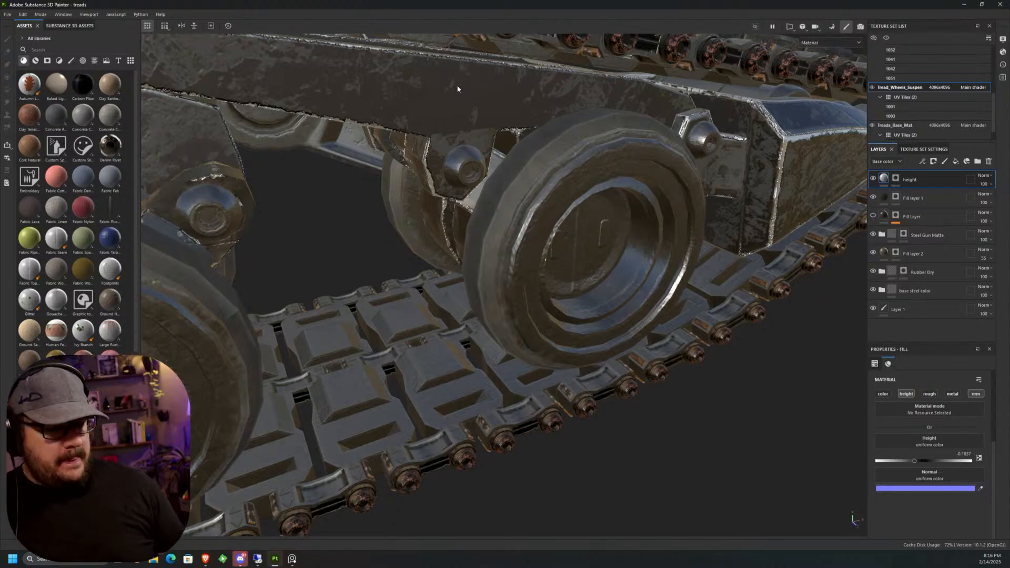
alt+drag(672, 357, 645, 376)
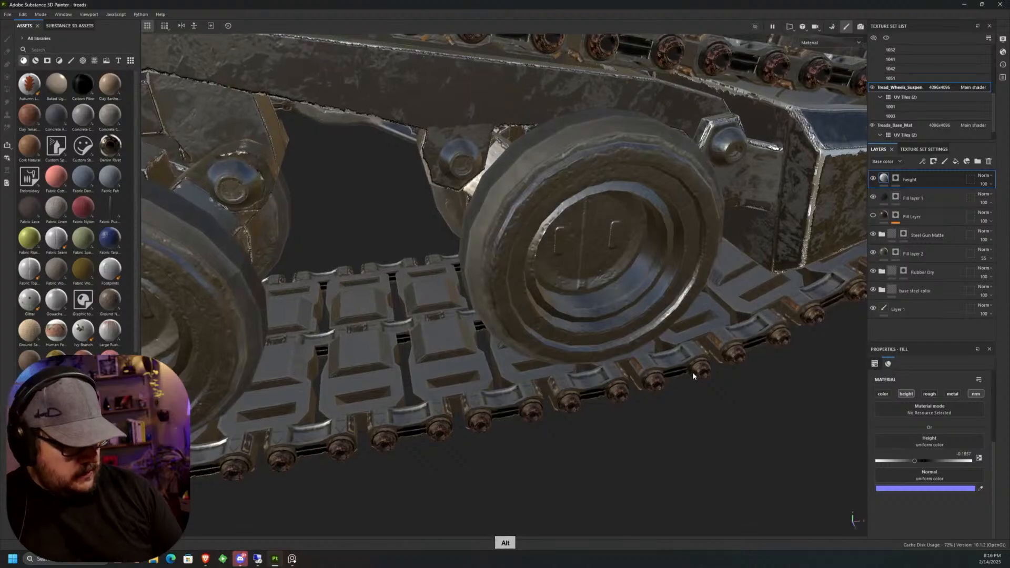
Toggle the Rubber Dry group to check the tire, open it and set the Rubber Base layer's base color to black (000000).
click(873, 271)
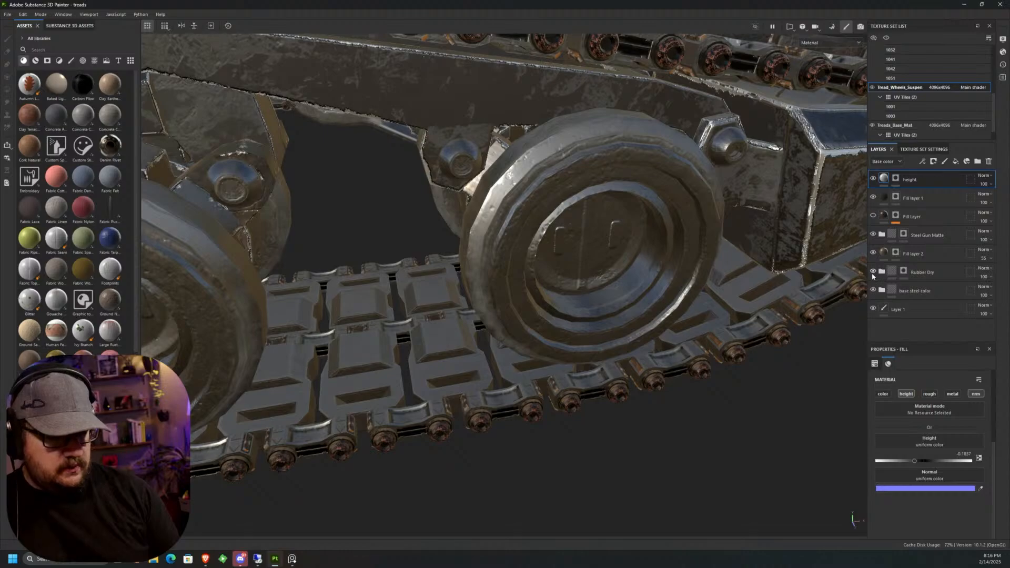
alt+drag(645, 336, 722, 335)
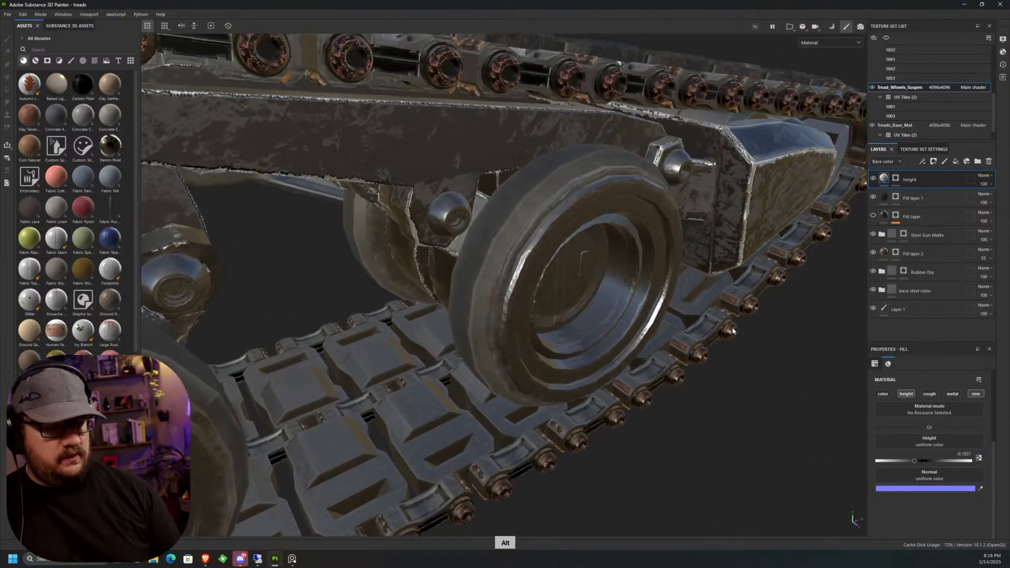
scroll(722, 335, up, 2)
click(882, 272)
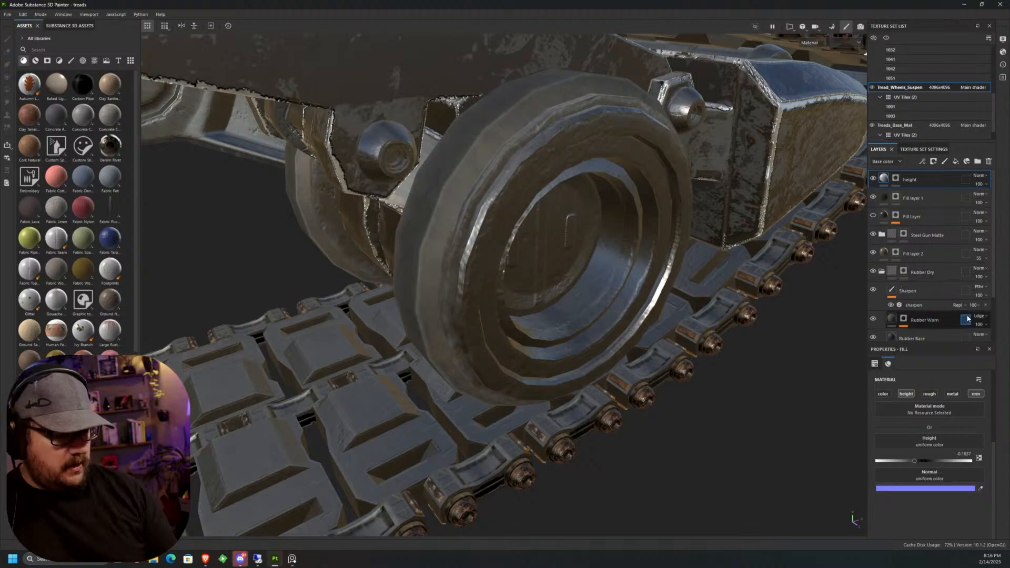
scroll(966, 319, down, 1)
click(947, 321)
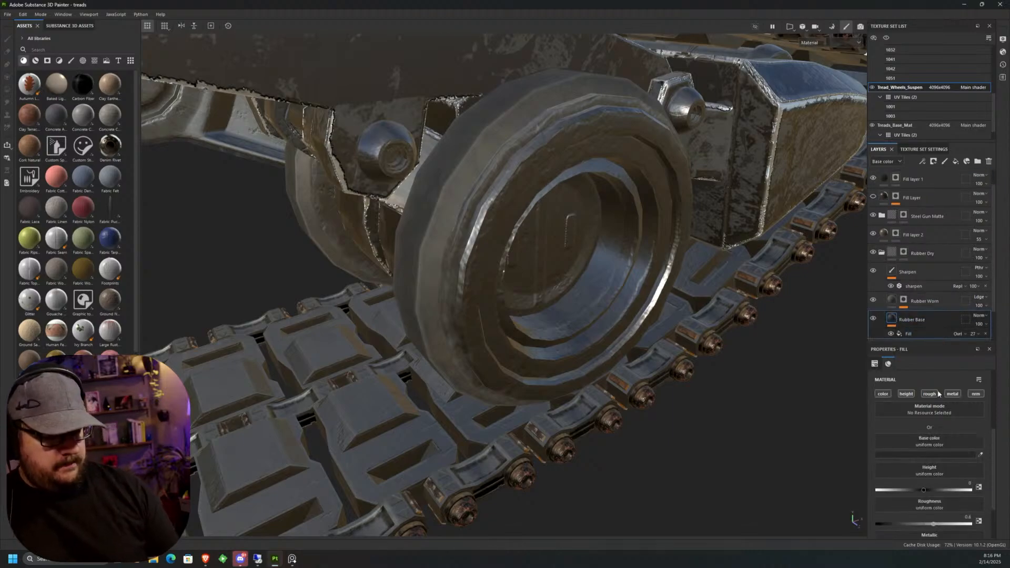
click(938, 456)
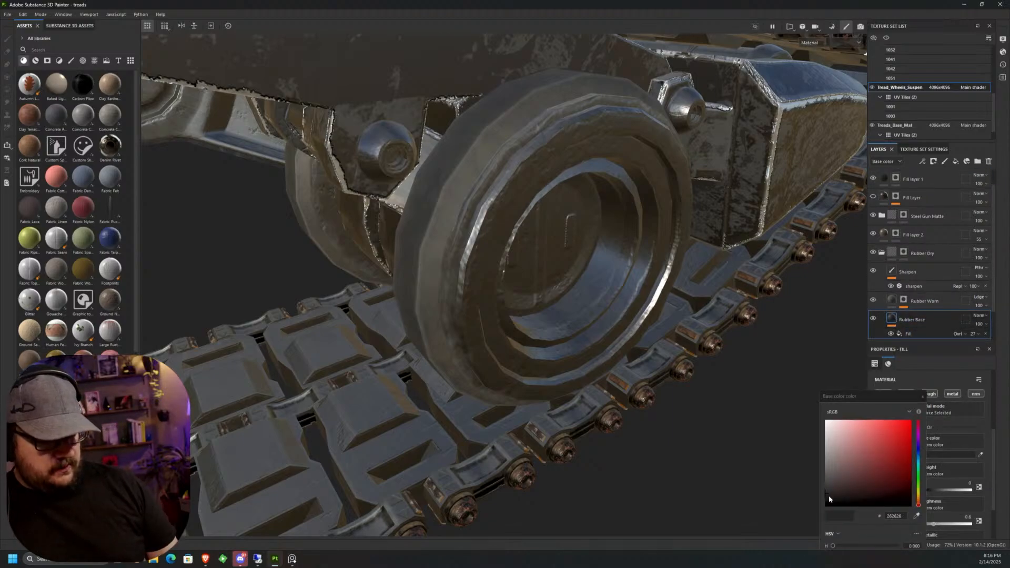
drag(827, 494, 831, 507)
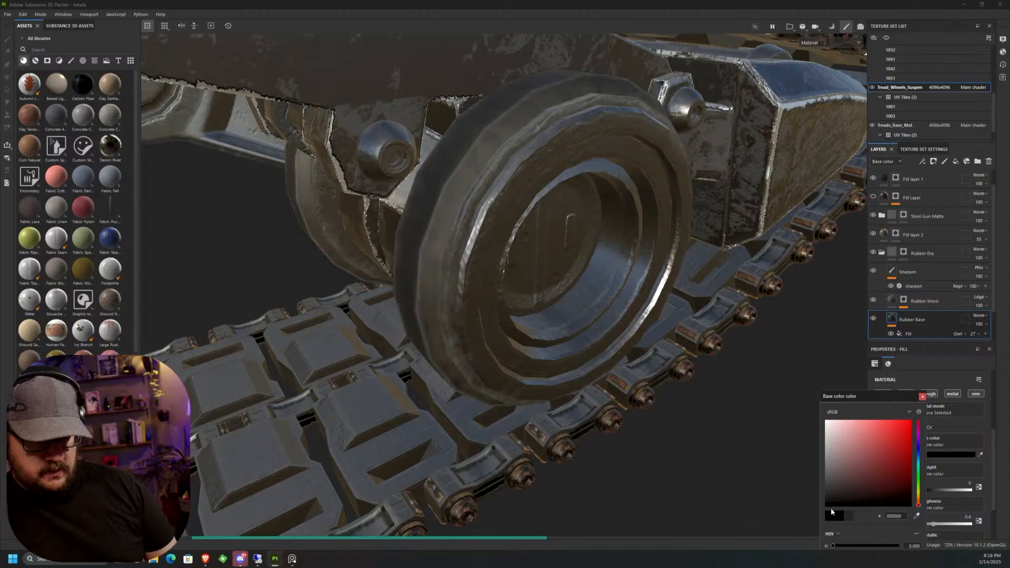
click(922, 396)
Toggle the Rubber Worn layer's visibility and go through the Rubber Dry group's layers to check their effect on the tire.
click(872, 300)
click(872, 299)
click(928, 301)
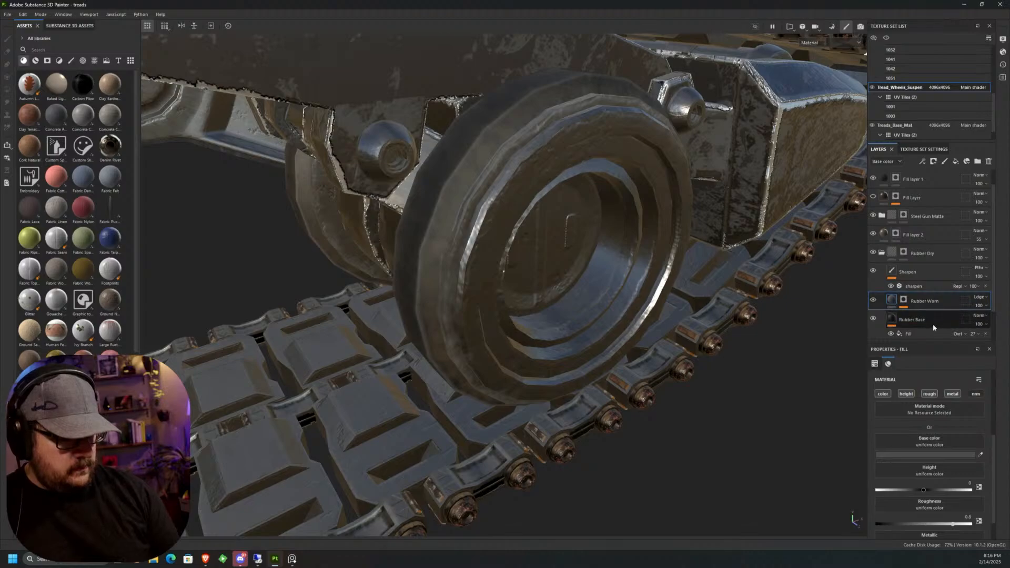
scroll(992, 297, down, 2)
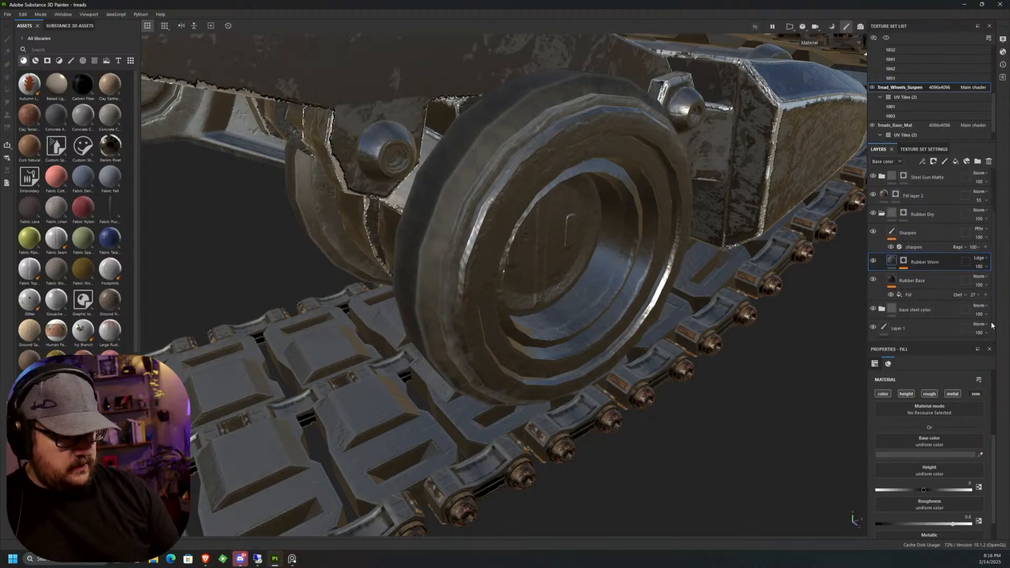
scroll(991, 311, up, 3)
click(941, 266)
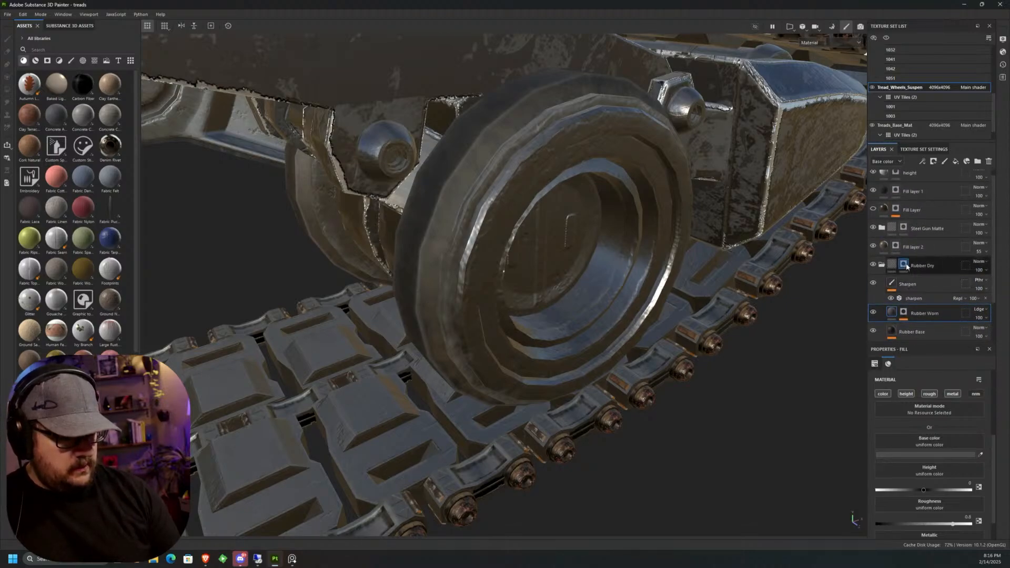
click(923, 286)
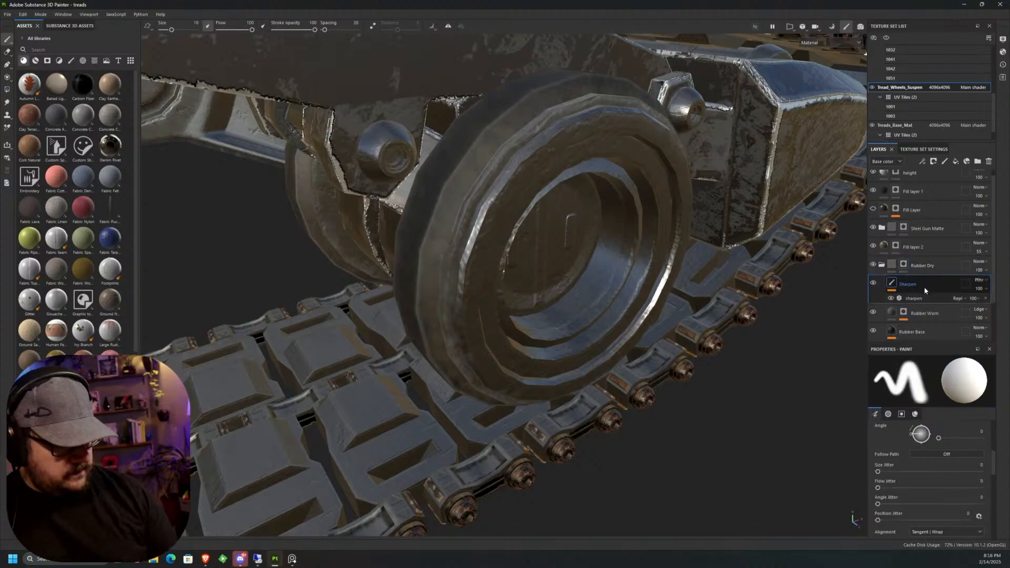
click(942, 311)
click(872, 314)
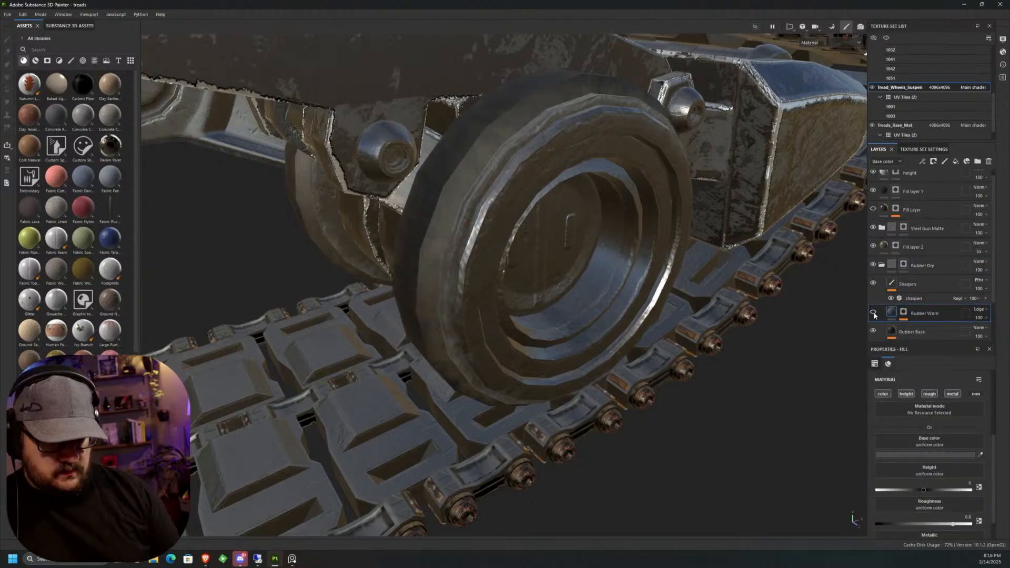
click(873, 314)
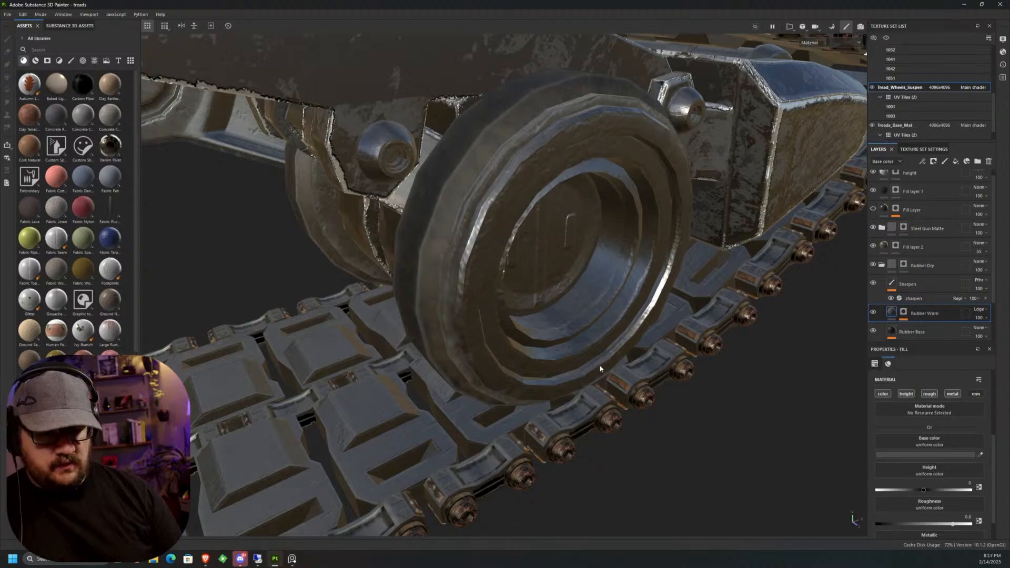
Toggle Fill layer 2's visibility and examine the wheels from another angle to check its effect.
click(873, 247)
alt+drag(800, 278, 416, 407)
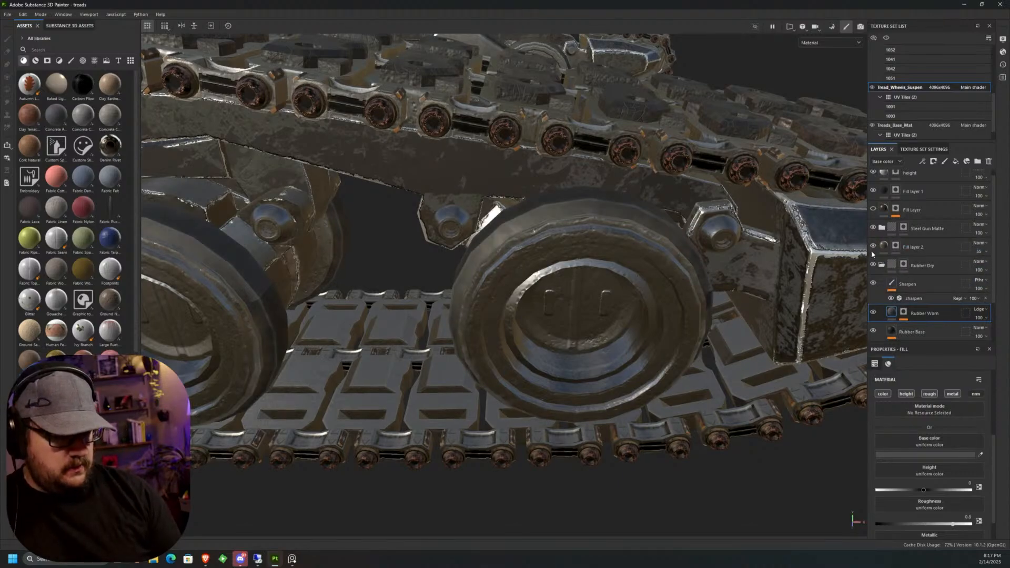
drag(993, 247, 992, 240)
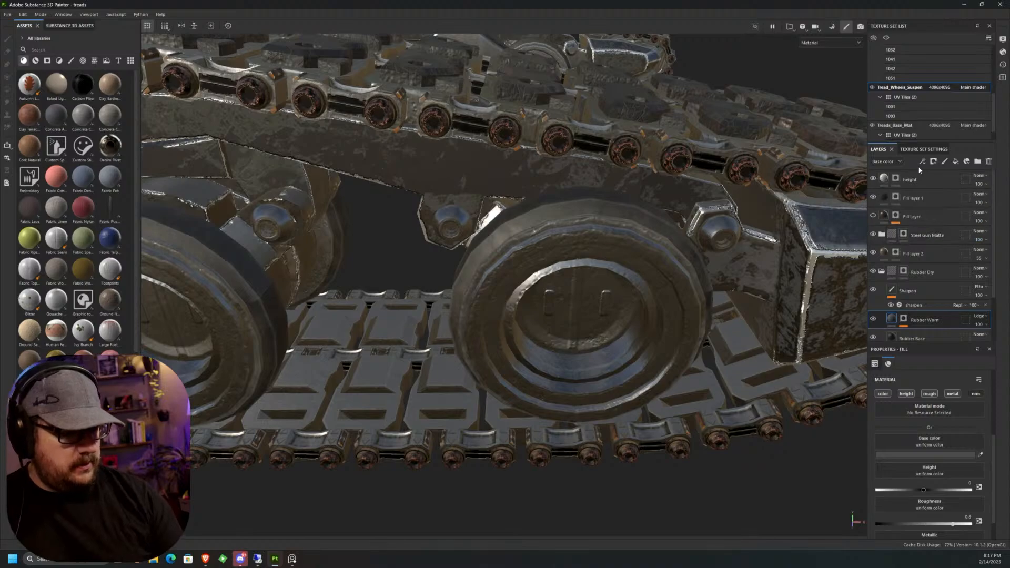
Select the height layer's mask and show the 3D and 2D views side by side.
click(896, 179)
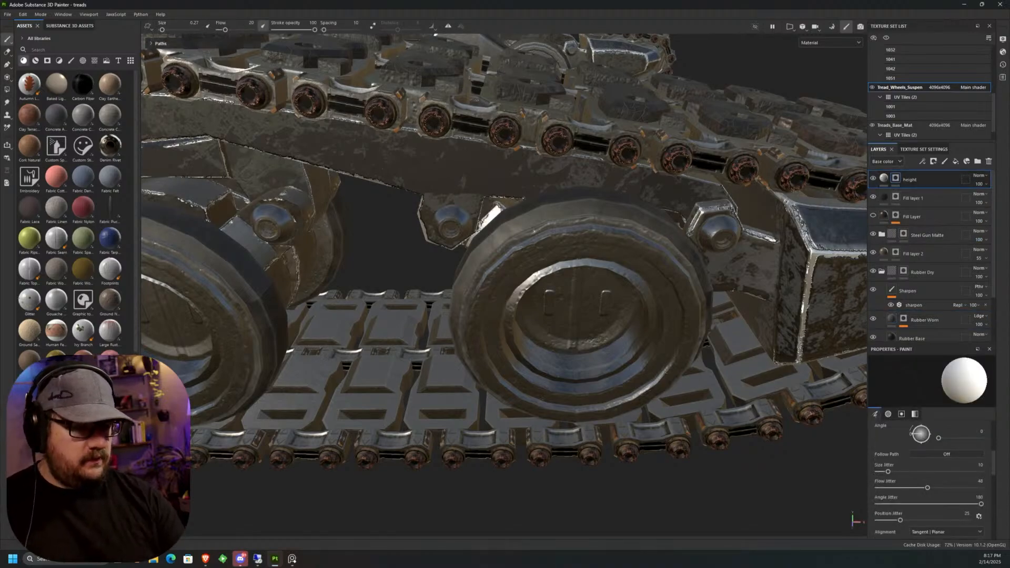
click(802, 27)
click(815, 26)
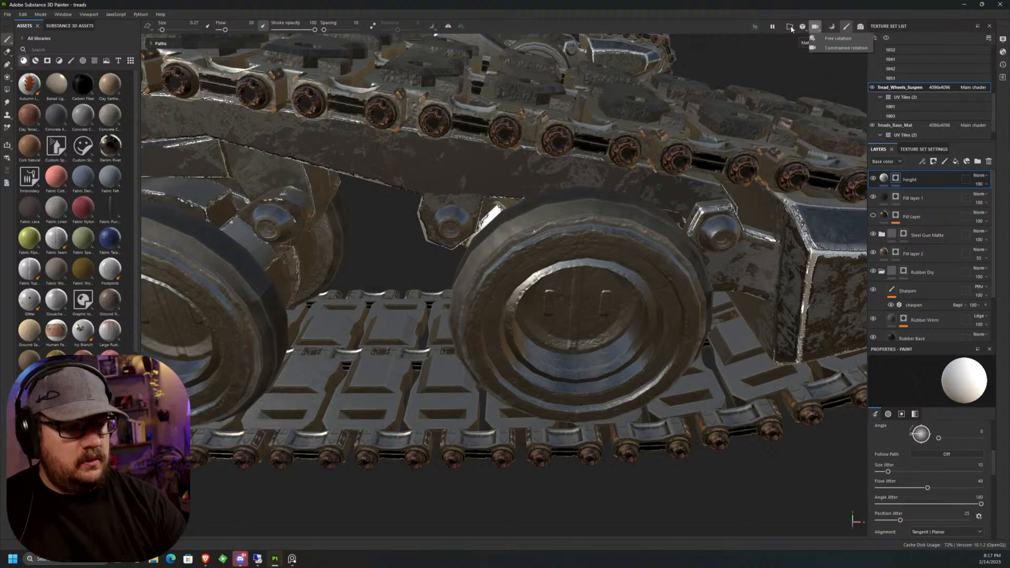
click(790, 26)
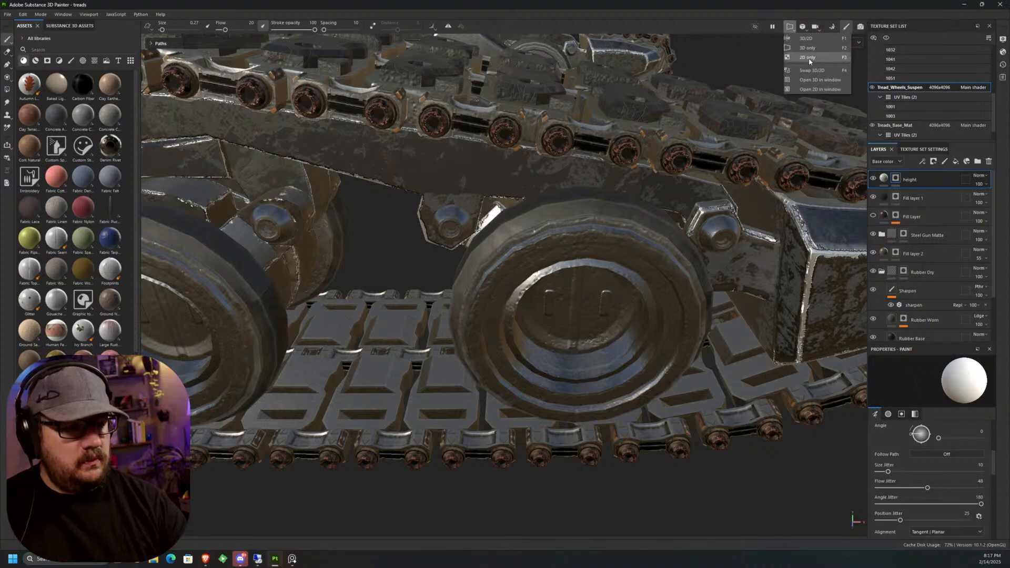
click(814, 39)
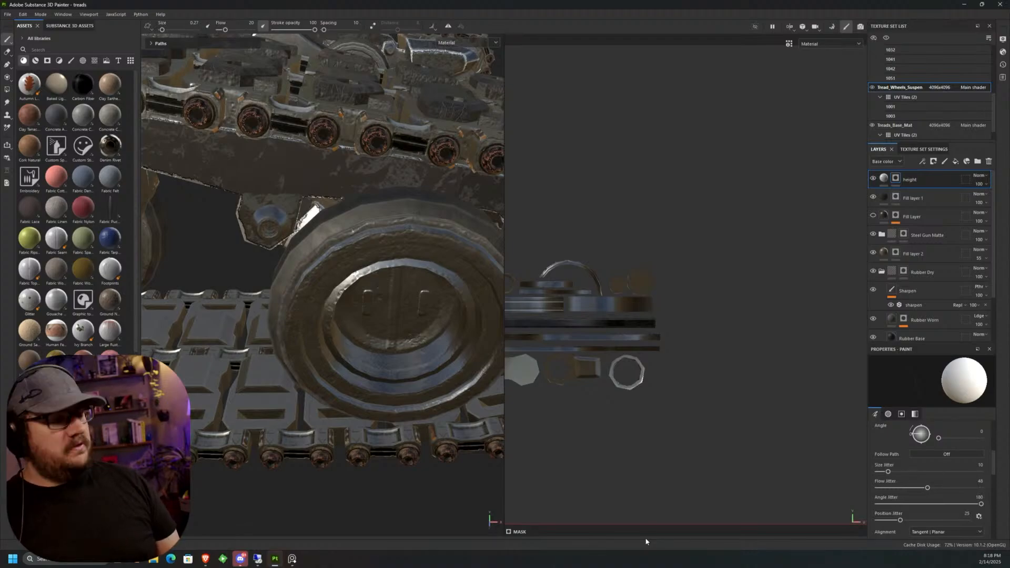
Switch to Discord, view the newly posted block-out image in the wip-projects channel, and return to Substance 3D Painter.
click(235, 559)
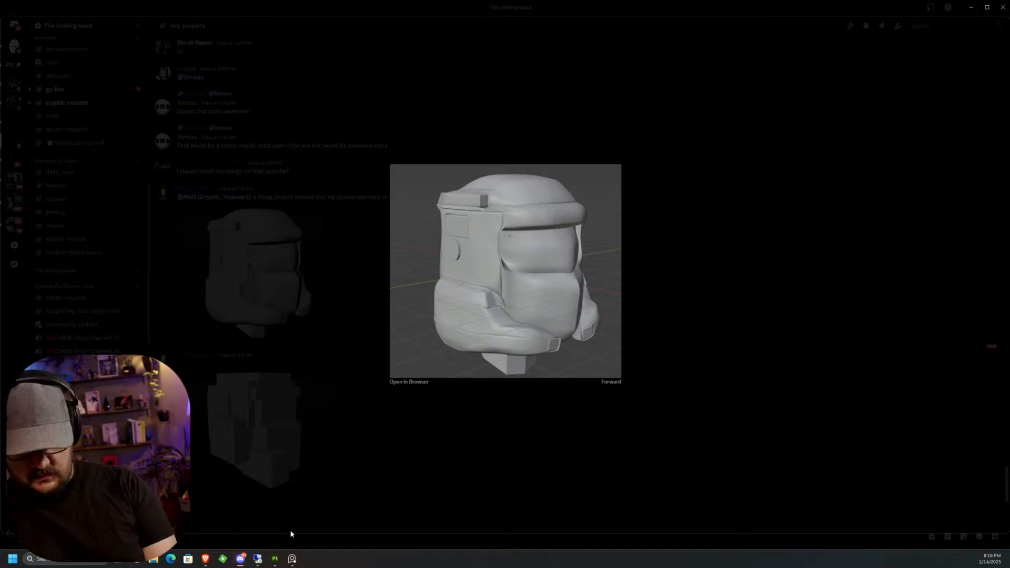
click(397, 509)
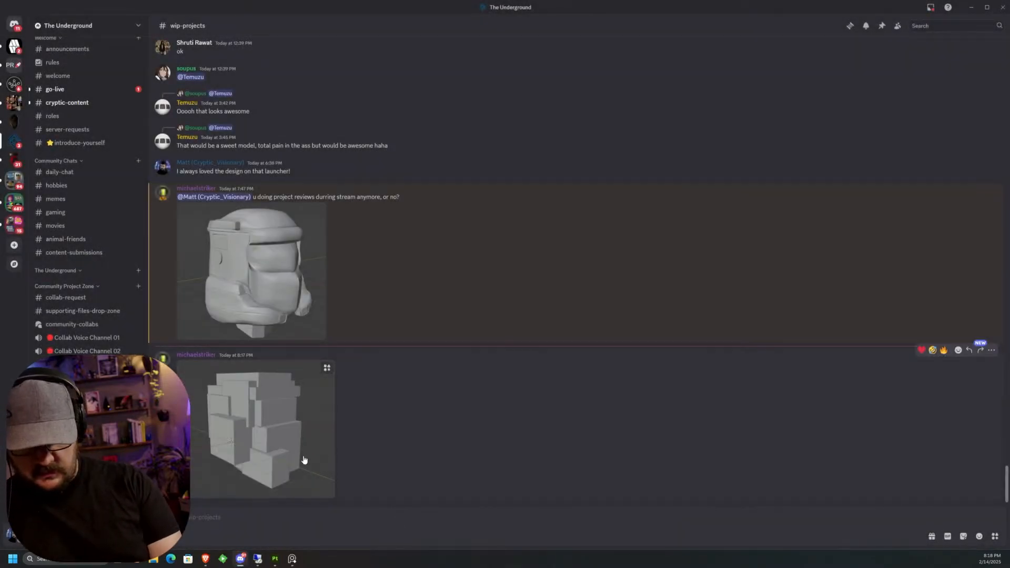
click(304, 436)
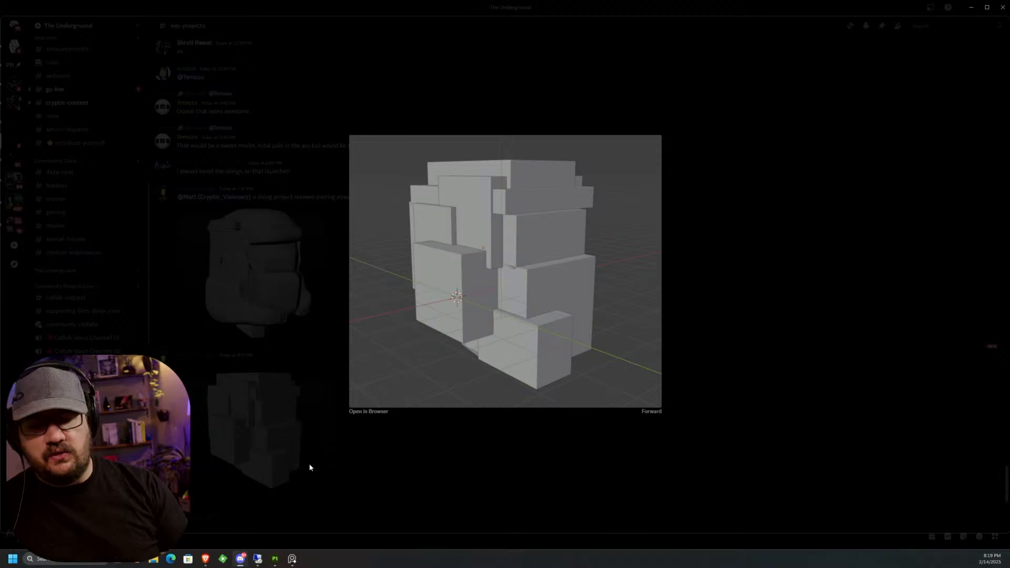
click(727, 308)
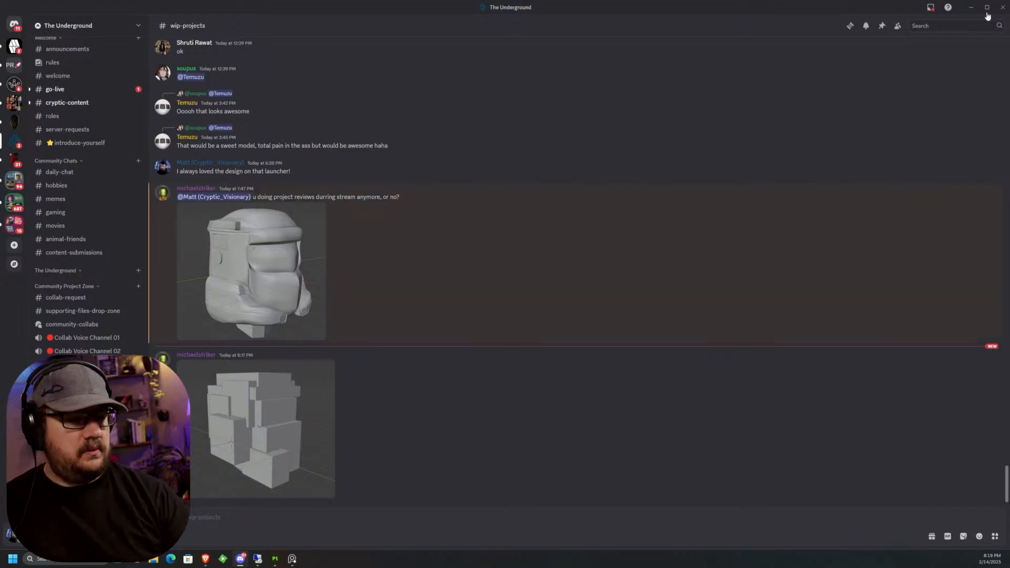
click(970, 8)
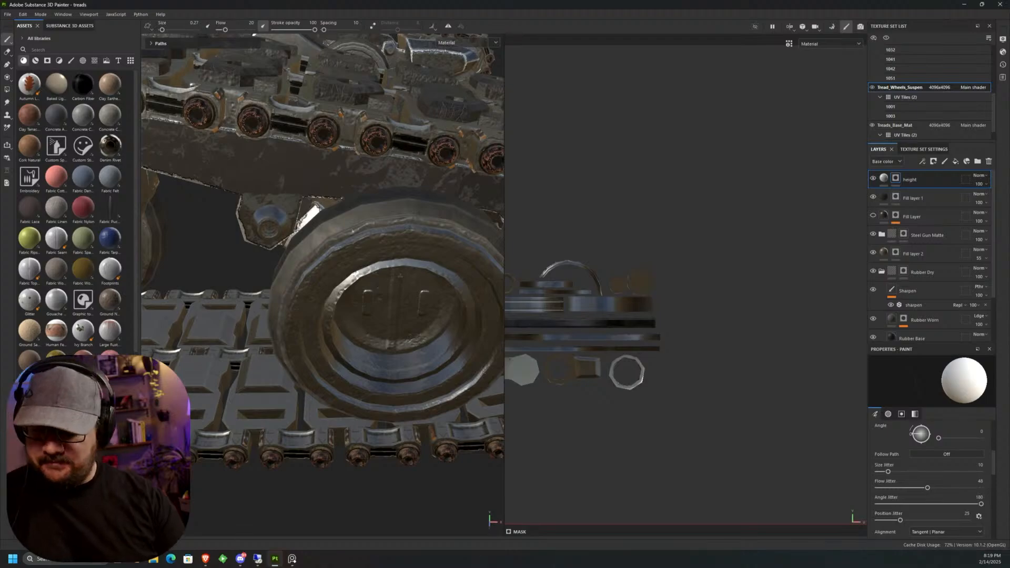
Examine the wheel face in 3D and locate the UV tile with the pad strips and rings in the 2D view.
alt+drag(440, 309, 307, 315)
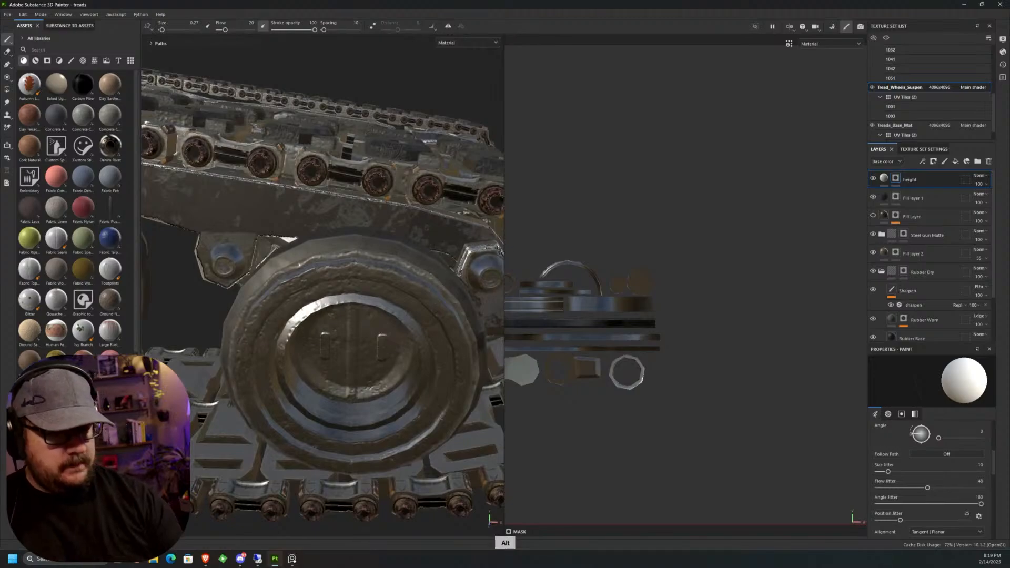
middle_drag(695, 254, 747, 233)
scroll(752, 242, down, 3)
middle_drag(716, 304, 857, 275)
scroll(773, 275, up, 1)
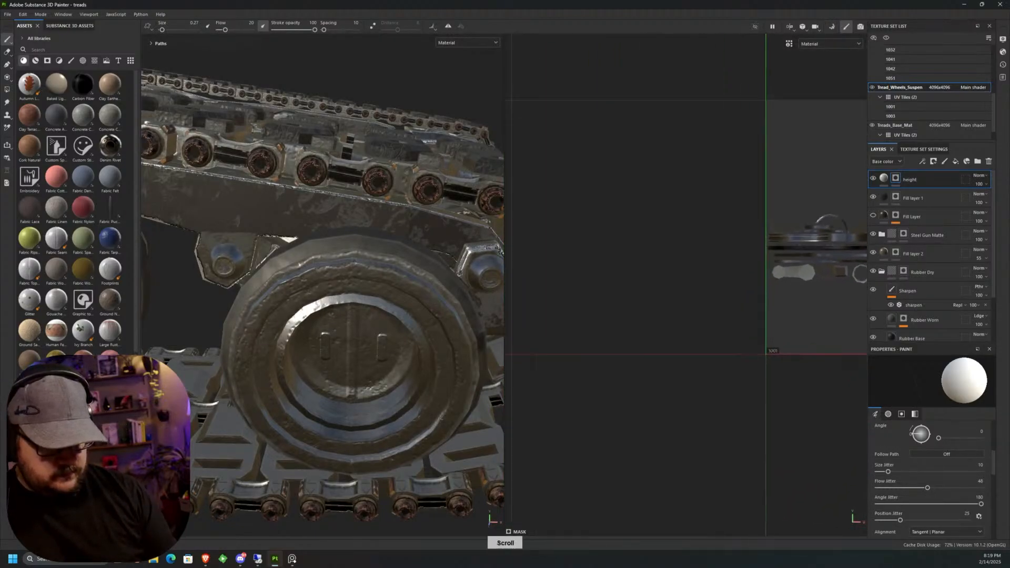
scroll(775, 284, down, 7)
alt+middle_drag(774, 284, 565, 311)
alt+middle_drag(832, 336, 859, 306)
scroll(735, 342, up, 10)
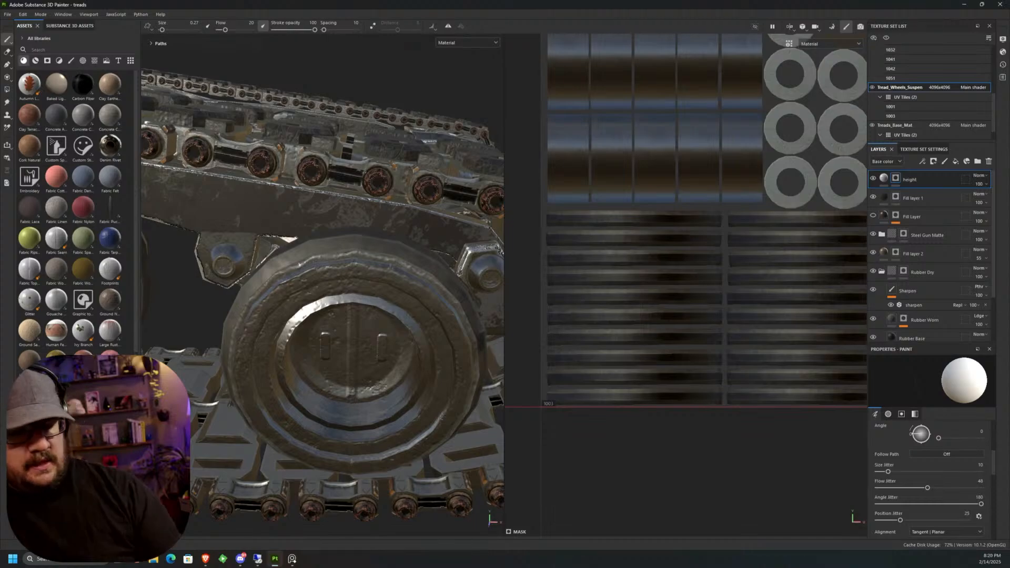
Add a black-masked fill layer named "Tire PAd Damge" above the height layer and set its height to about -0.18.
click(955, 161)
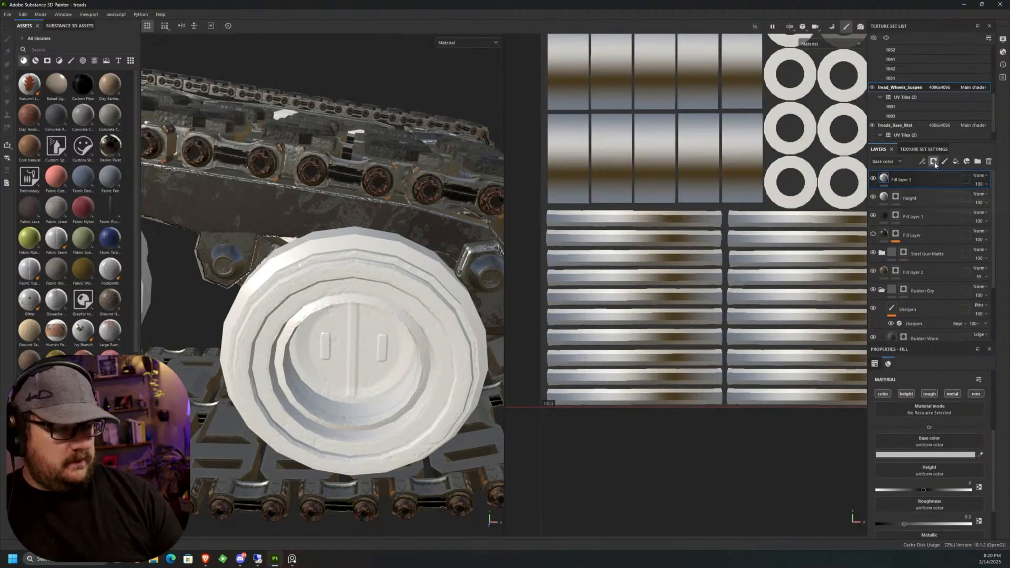
click(960, 181)
double_click(910, 179)
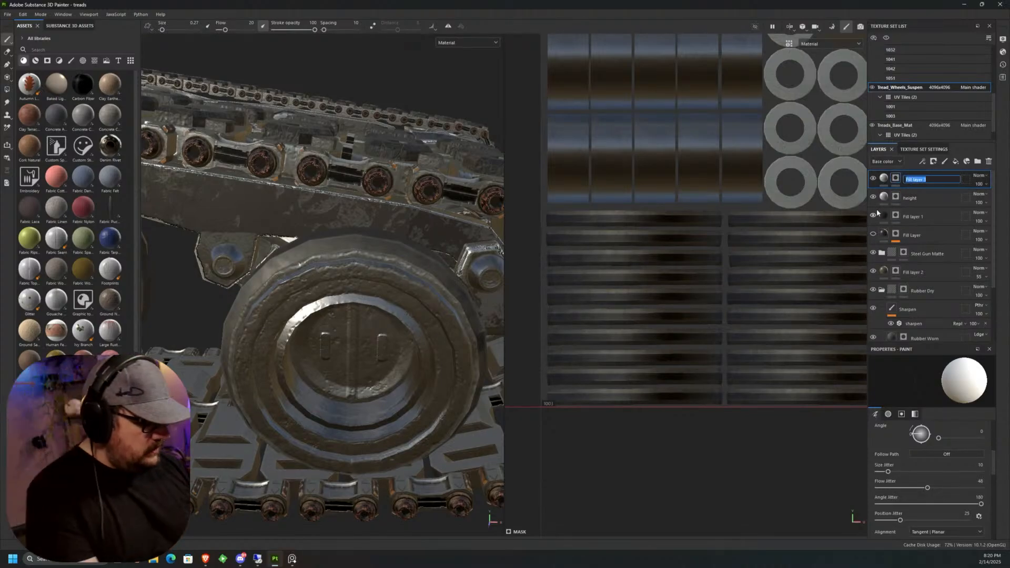
text(Tire PA)
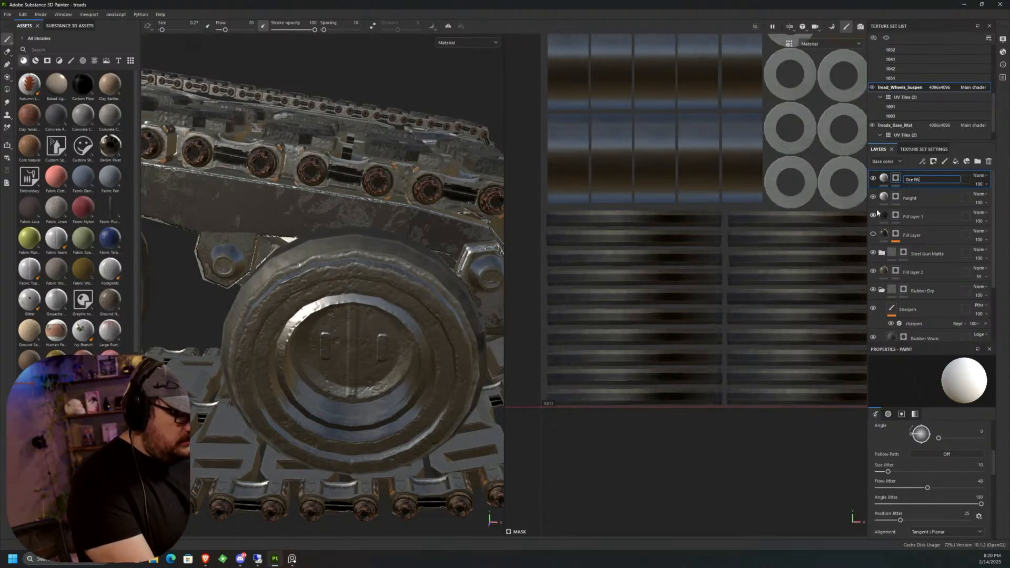
text(d Damge)
key(Return)
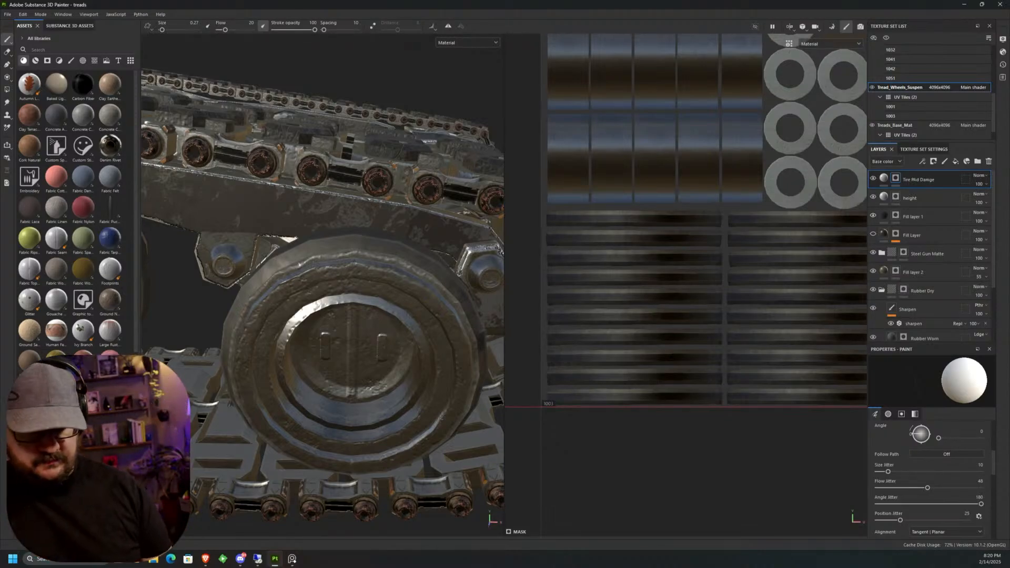
click(885, 179)
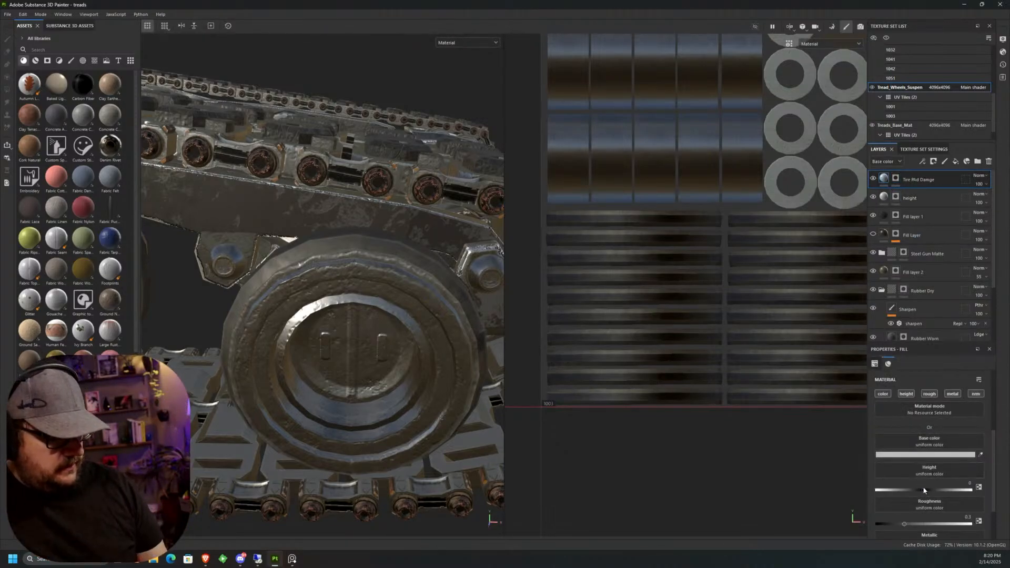
drag(925, 491, 919, 494)
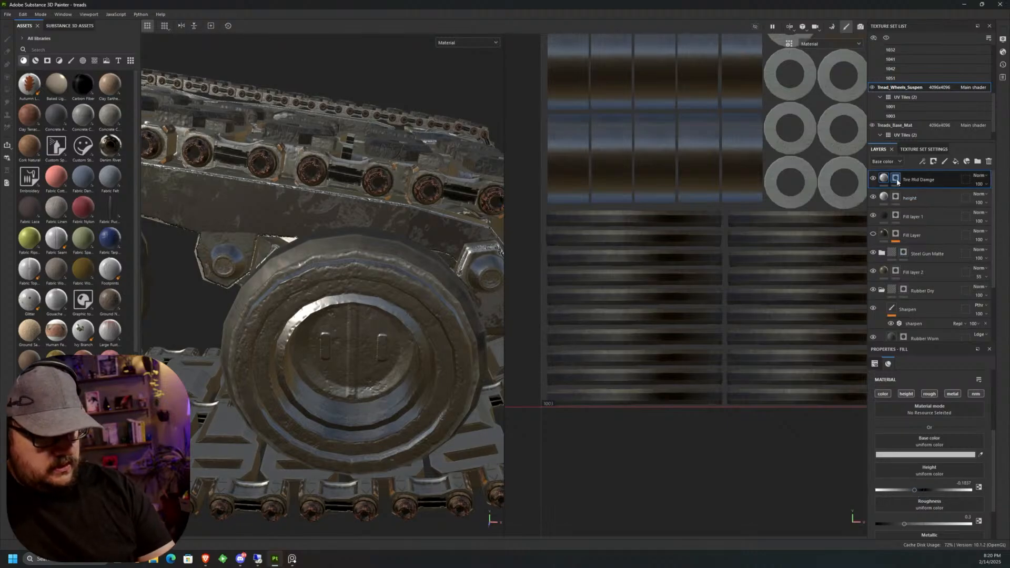
Select the Tire PAd Damge layer's mask and choose a crack-patterned brush for painting on it.
click(71, 61)
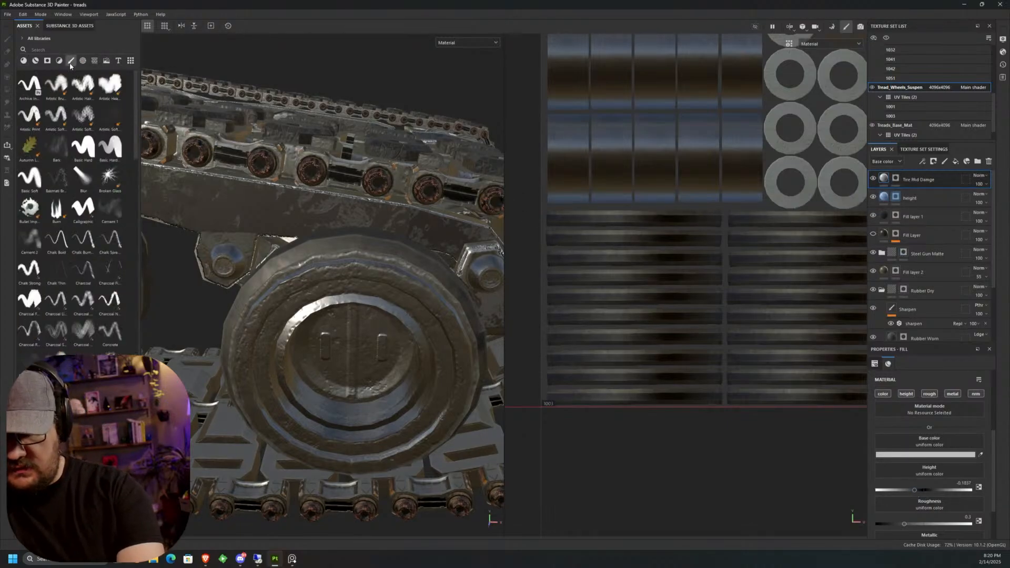
click(896, 179)
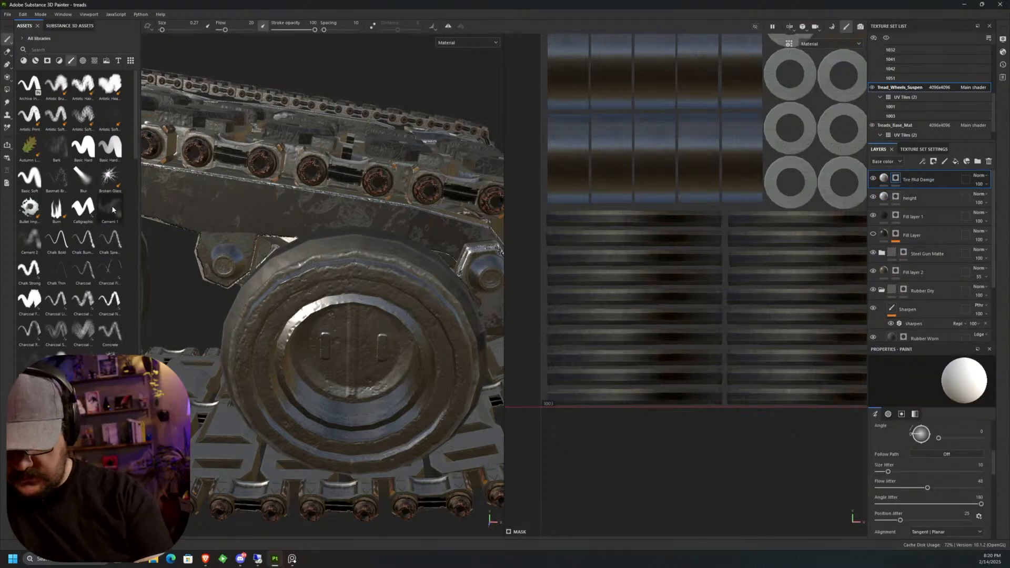
click(110, 351)
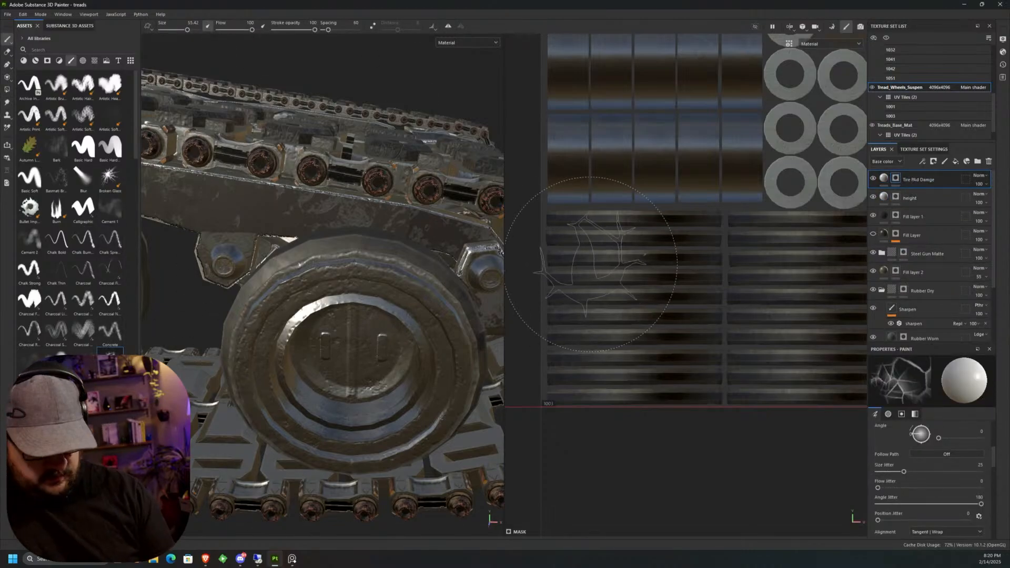
Reduce the crack brush size to about 9.23 for the pad strips in the 2D view.
ctrl+right_drag(604, 265, 530, 265)
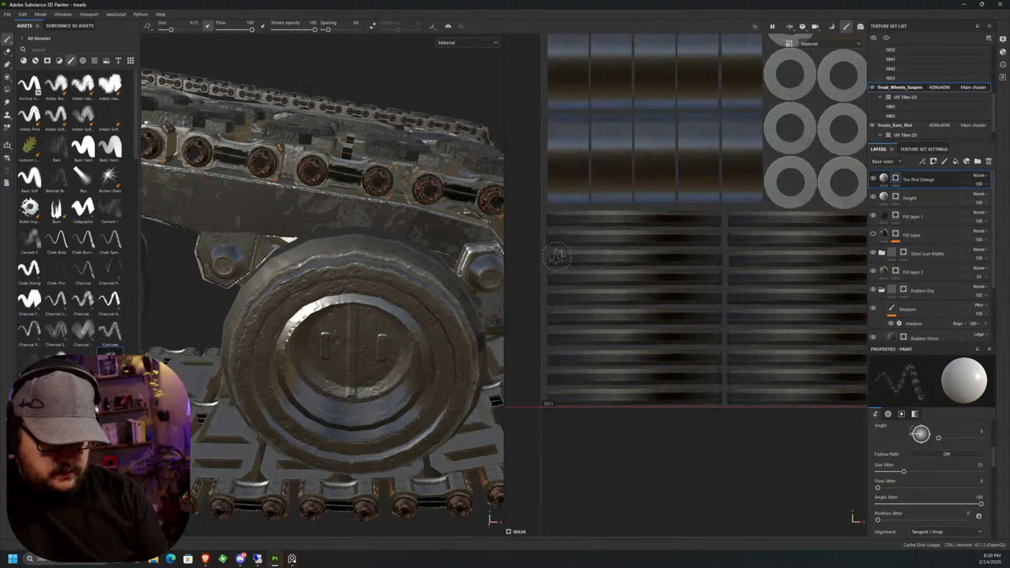
key(shift)
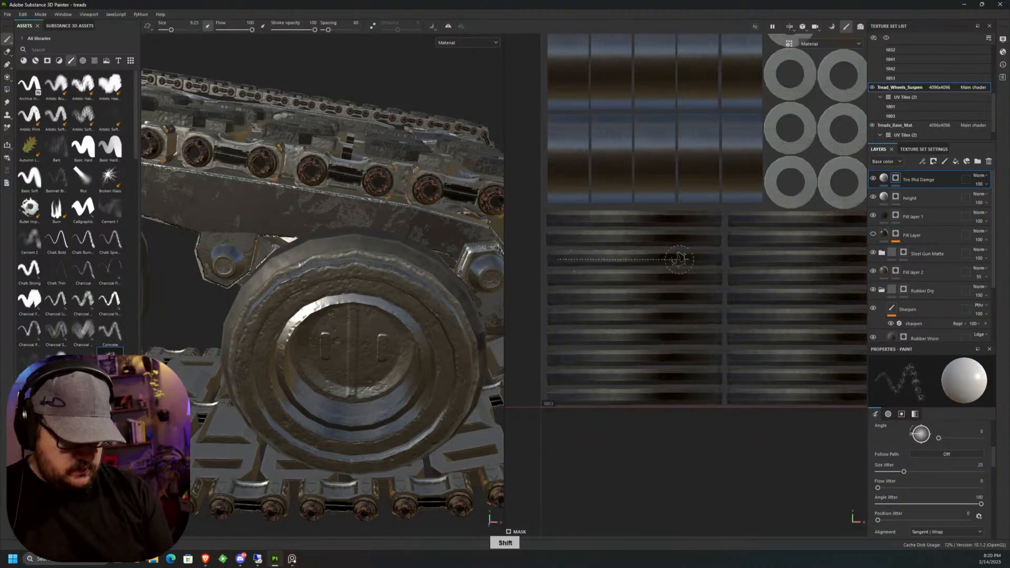
scroll(649, 315, up, 3)
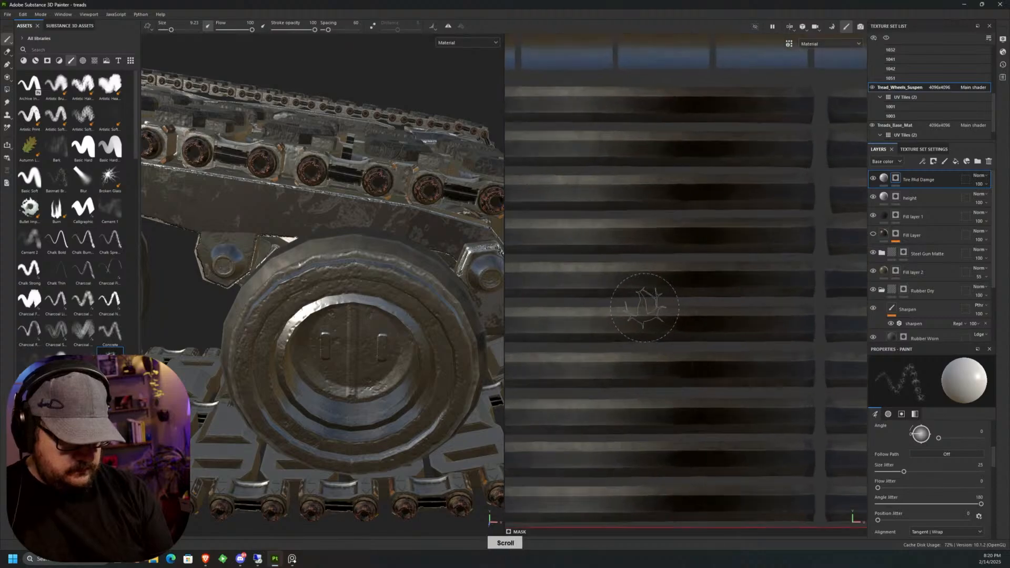
alt+middle_drag(612, 258, 757, 299)
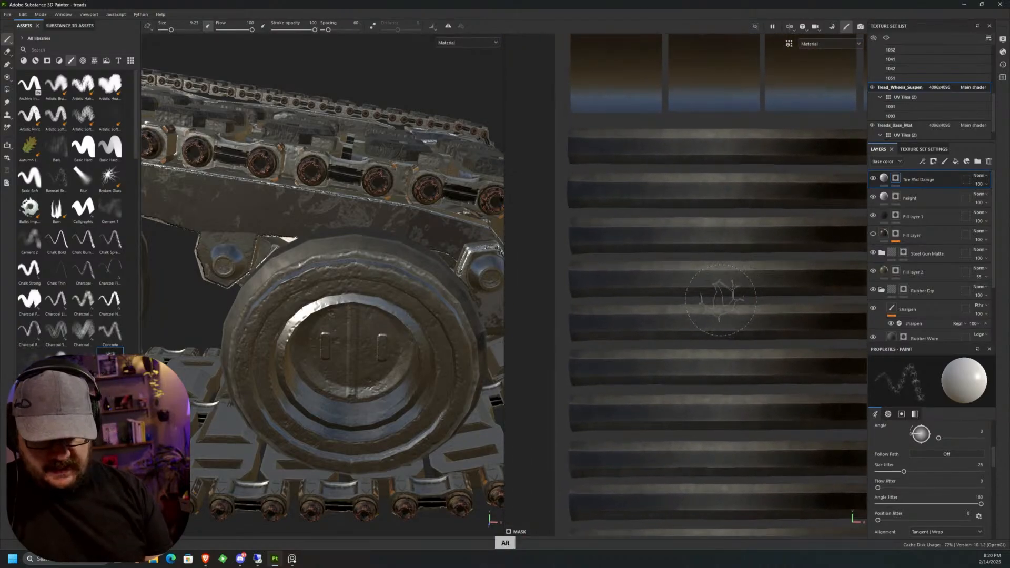
mouse_move(593, 316)
alt+mouse_down()
mouse_move(590, 324)
mouse_move(620, 286)
alt+mouse_up()
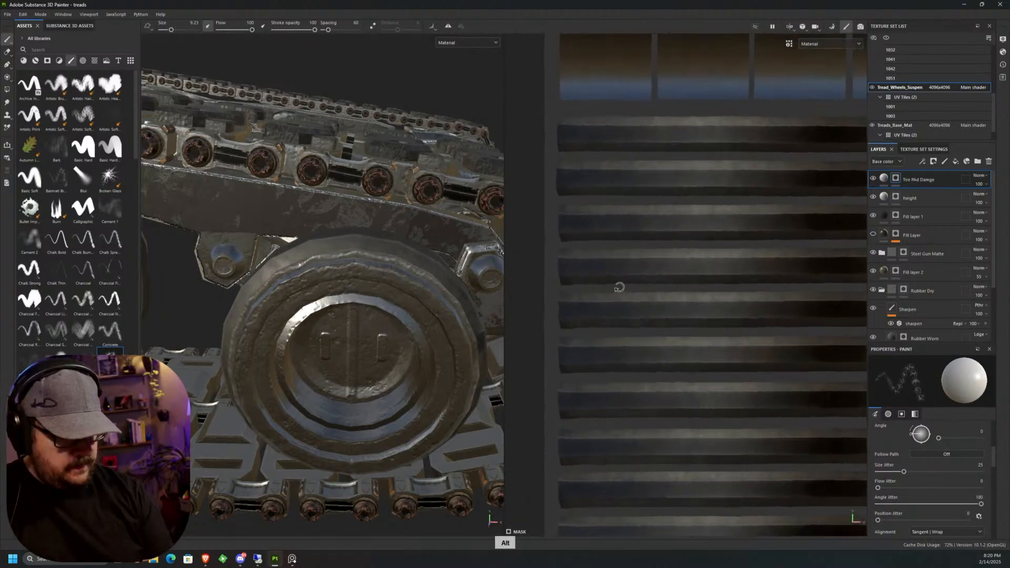
Disable the color, metallic and roughness channels of the Tire PAd Damge fill, and reselect its mask for painting.
click(883, 181)
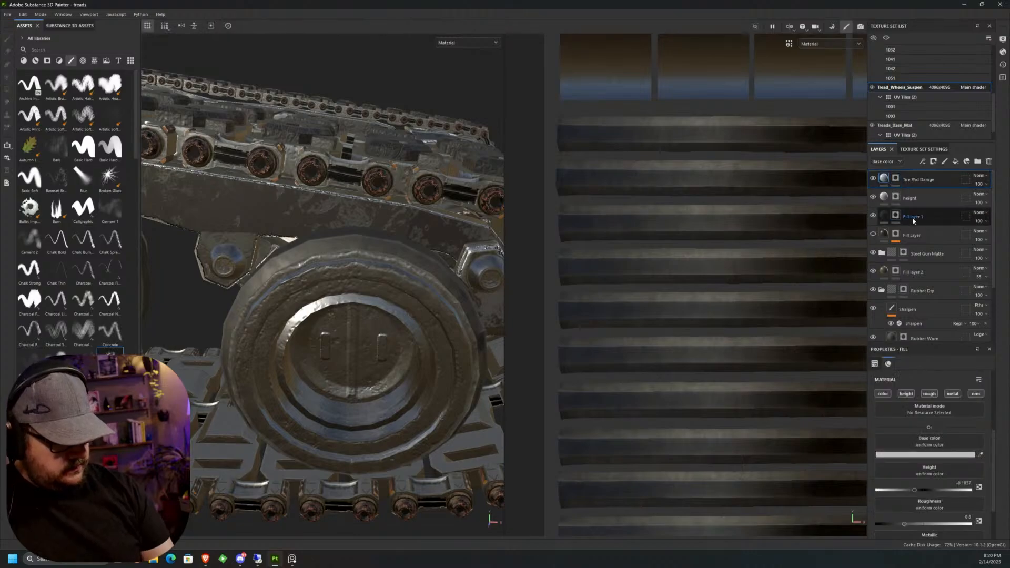
click(882, 393)
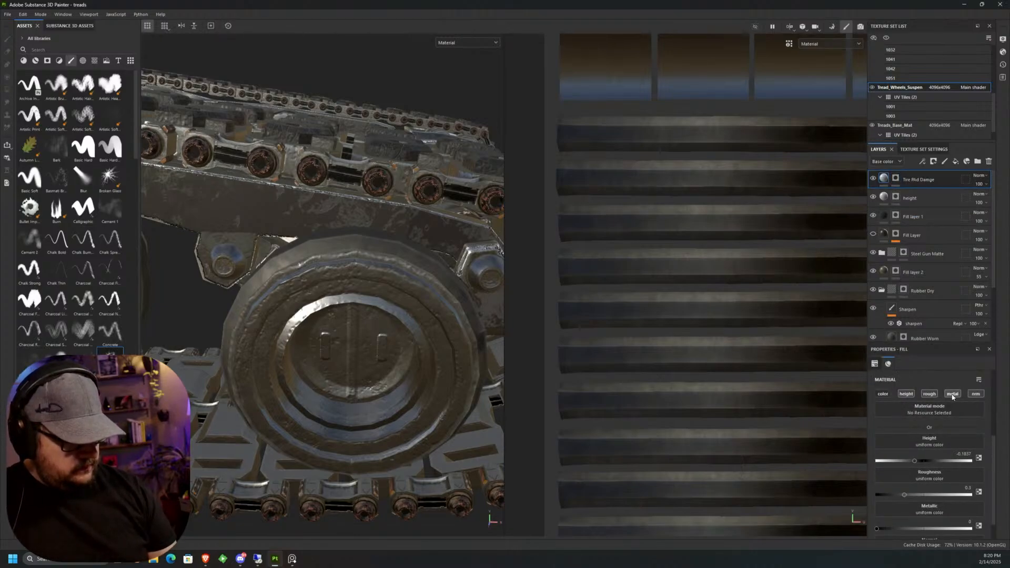
click(953, 396)
click(929, 394)
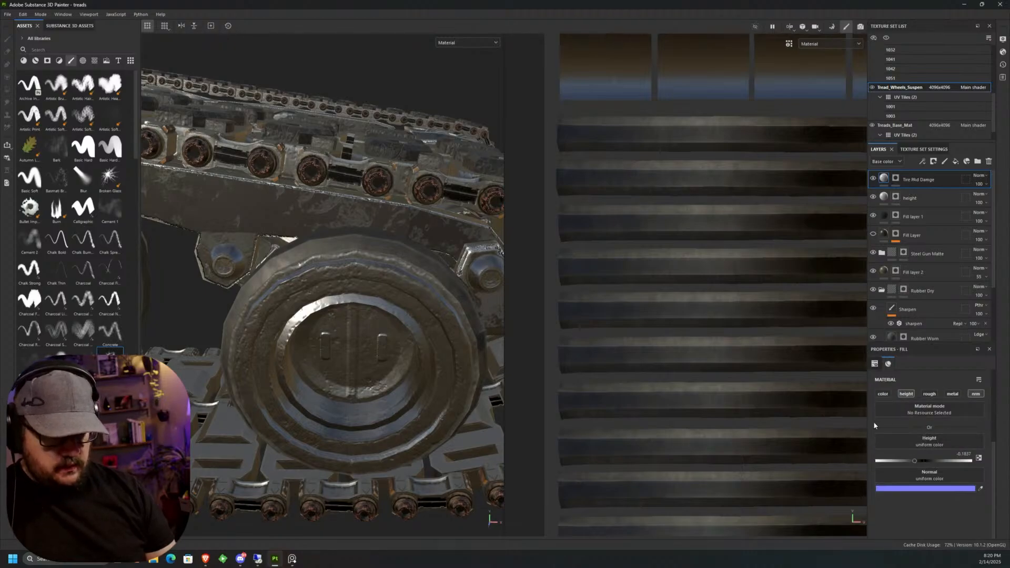
click(896, 178)
Set the mask brush's grayscale value to 1.
alt+drag(383, 320, 391, 347)
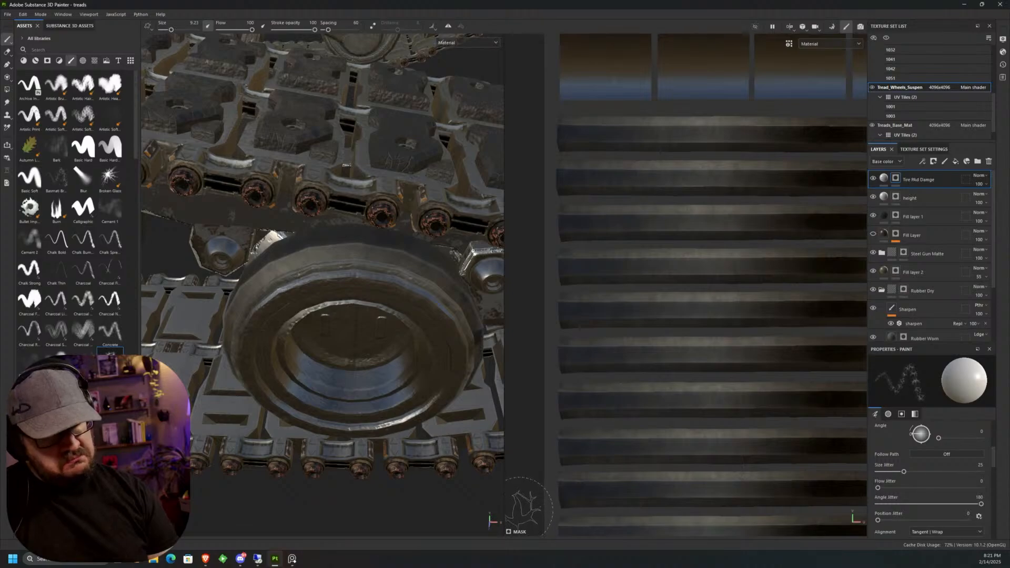
alt+middle_drag(588, 412, 589, 397)
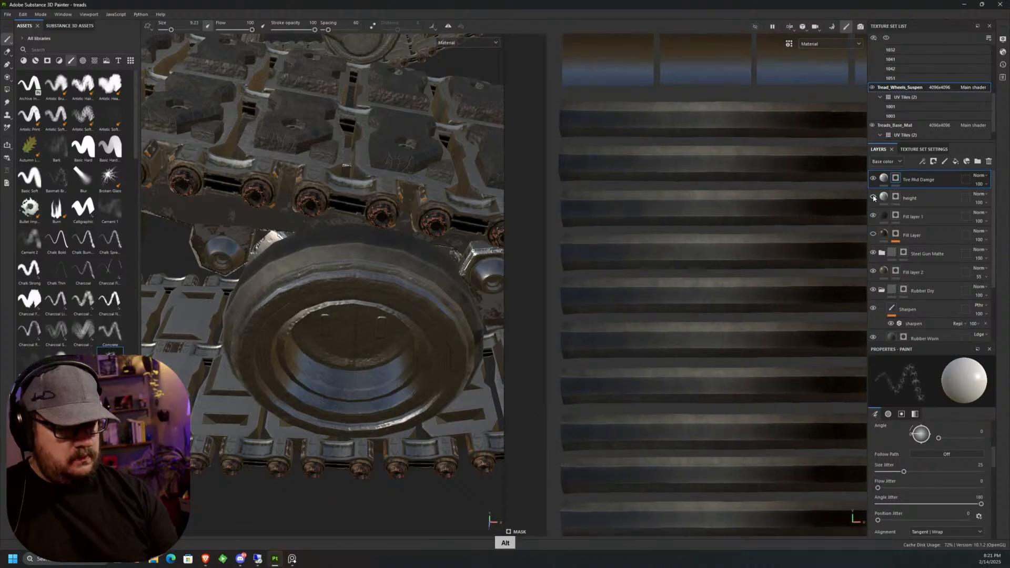
click(873, 198)
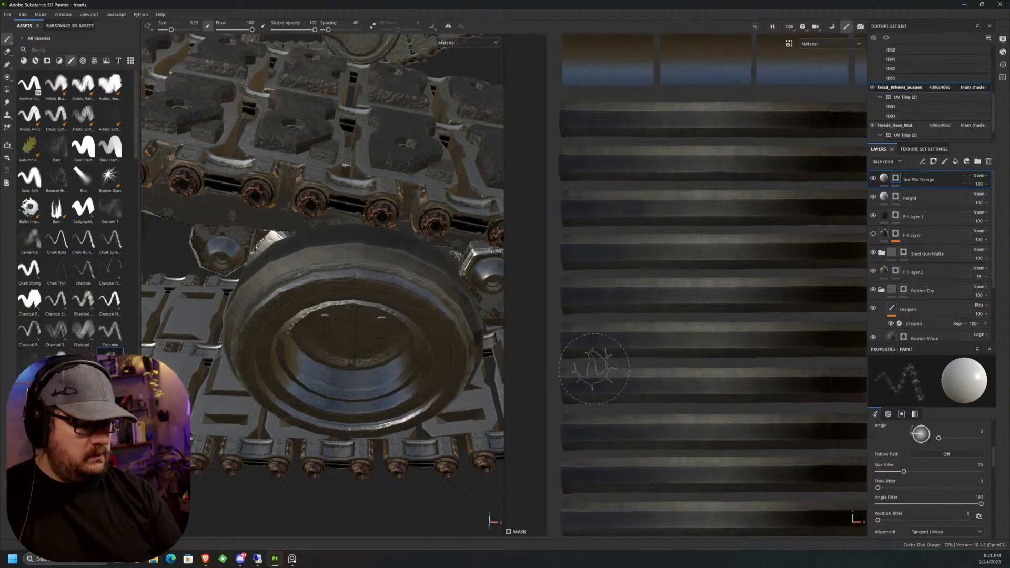
scroll(994, 459, up, 1)
drag(994, 459, 995, 530)
drag(913, 476, 970, 474)
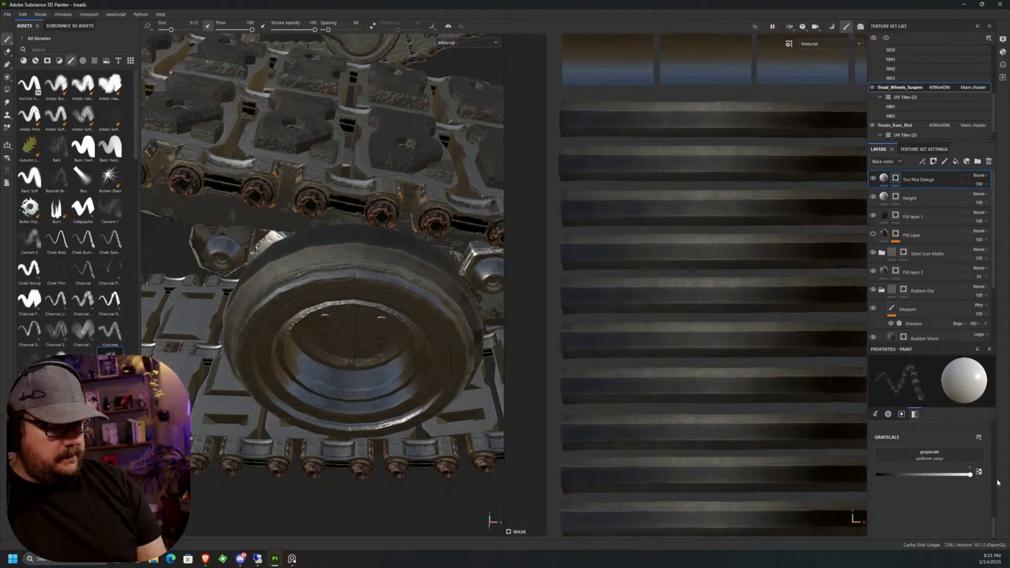
Paint straight crack strokes along six neighbouring pad strips of the UV tile on the Tire PAd Damge mask.
middle_drag(587, 258, 563, 256)
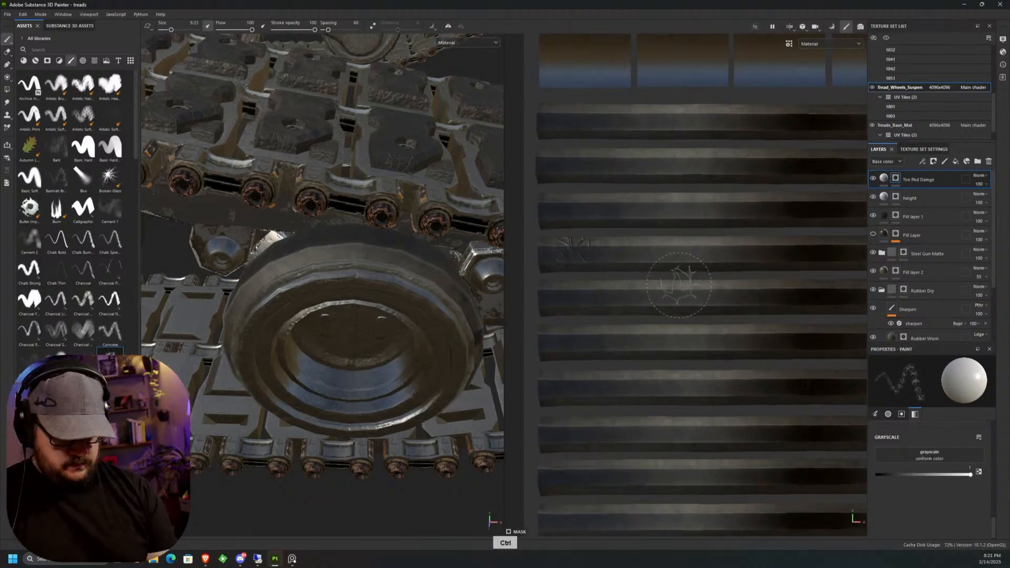
middle_drag(652, 303, 605, 295)
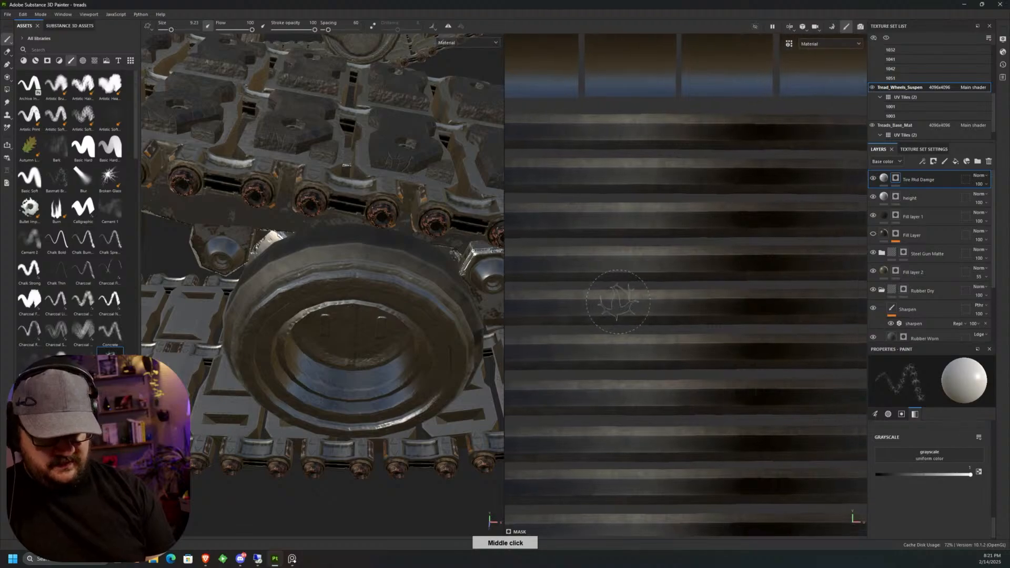
scroll(632, 296, down, 3)
drag(535, 277, 779, 267)
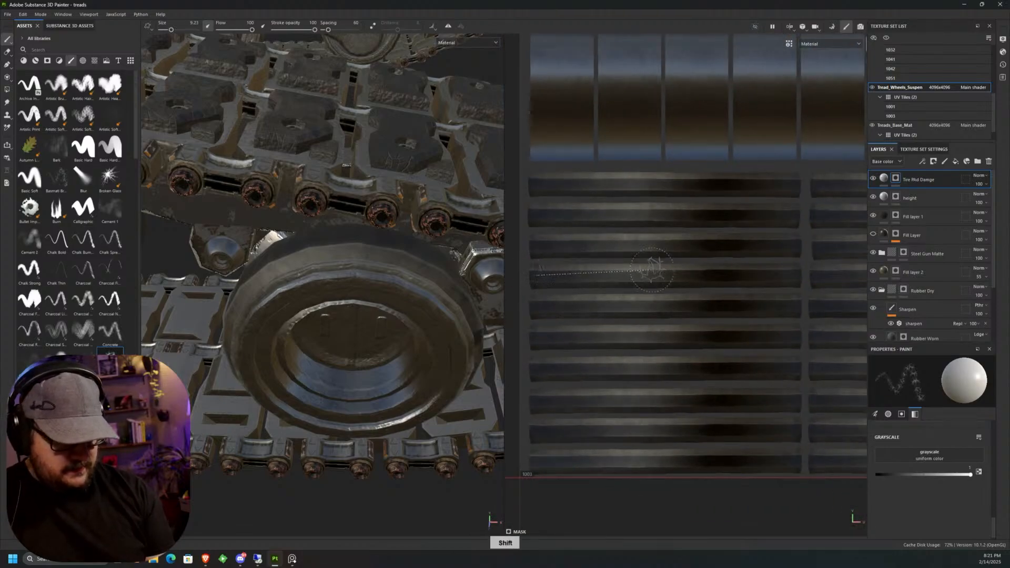
drag(554, 301, 789, 299)
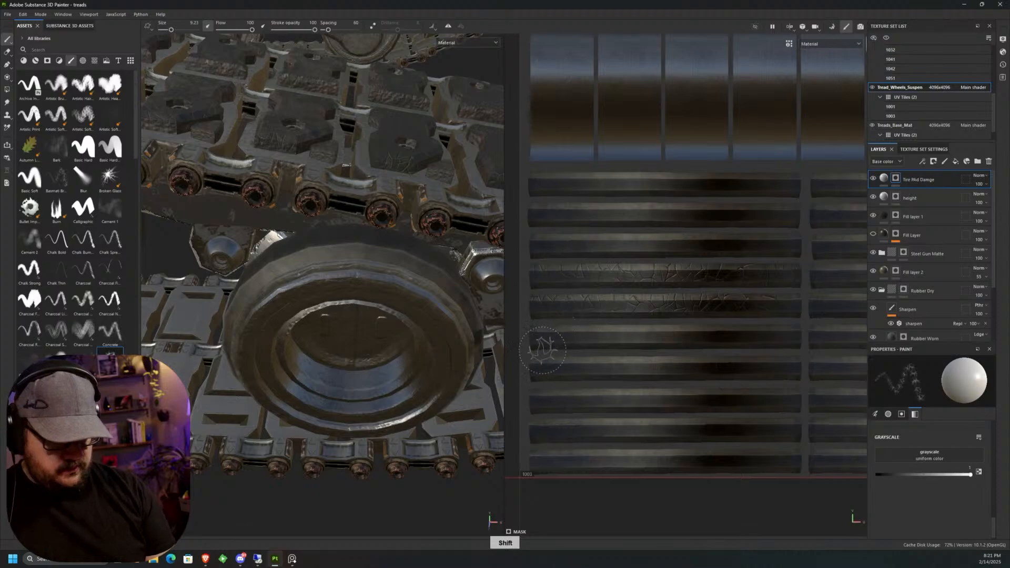
click(539, 333)
shift+click(781, 331)
click(540, 371)
shift+click(782, 365)
click(540, 401)
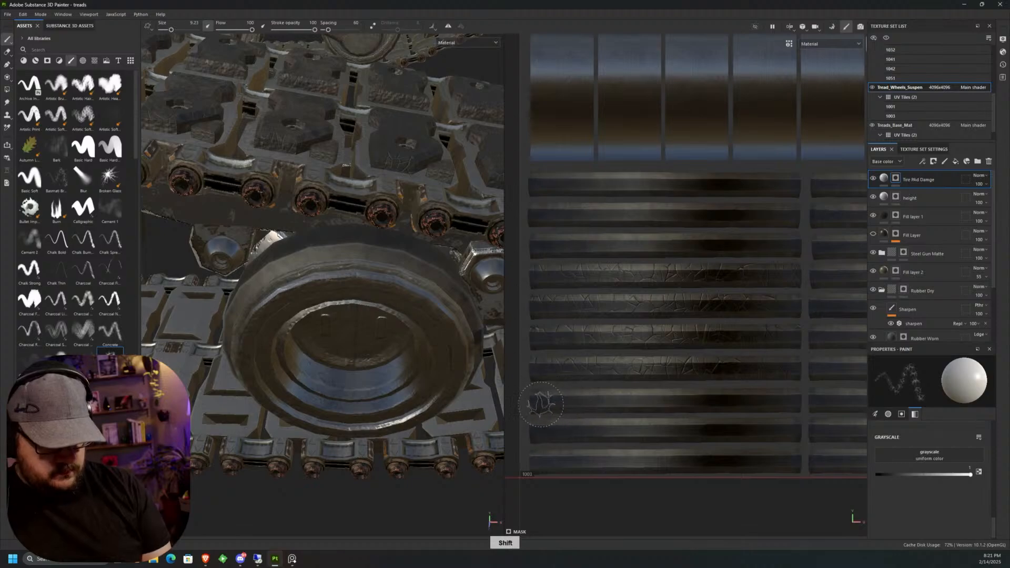
shift+click(784, 401)
click(550, 435)
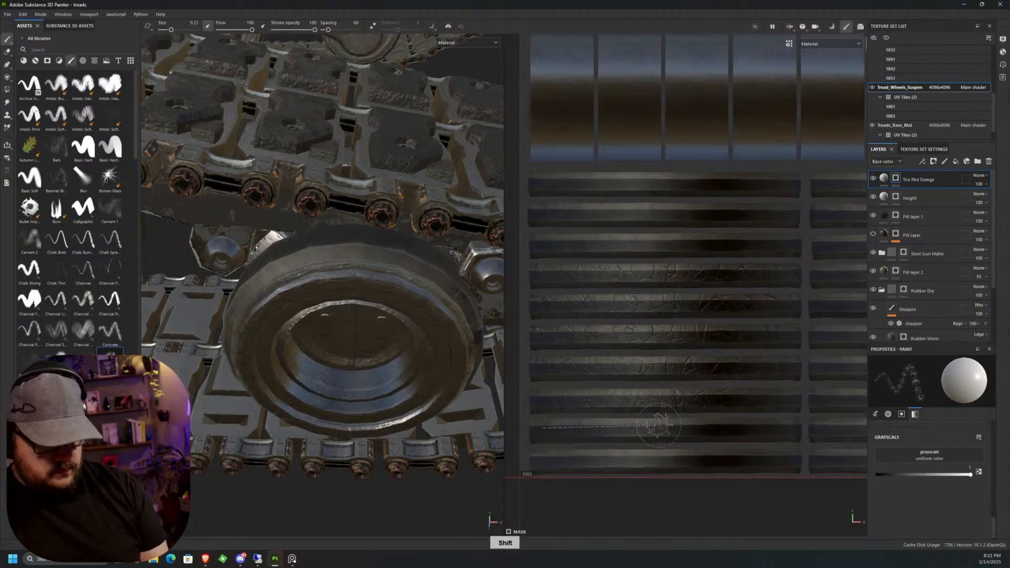
shift+click(786, 434)
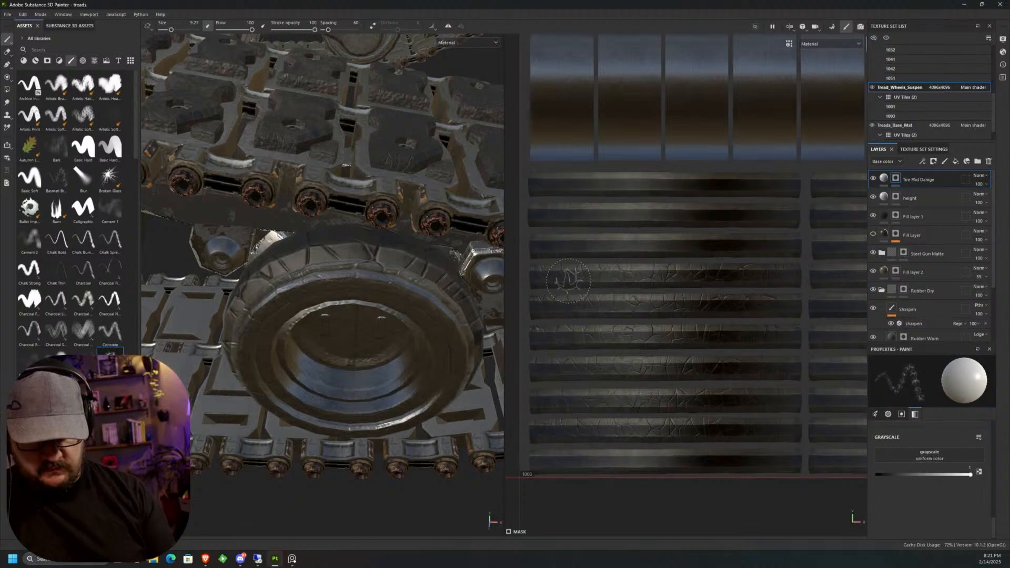
Inspect the painted cracks on the wheels in 3D and undo the strip strokes.
mouse_move(406, 339)
alt+mouse_down()
mouse_move(415, 346)
mouse_move(402, 349)
mouse_move(436, 313)
alt+mouse_up()
alt+middle_drag(421, 327, 541, 254)
alt+drag(473, 294, 378, 400)
alt+middle_drag(379, 410, 464, 380)
alt+drag(465, 380, 434, 403)
key(ctrl+z)
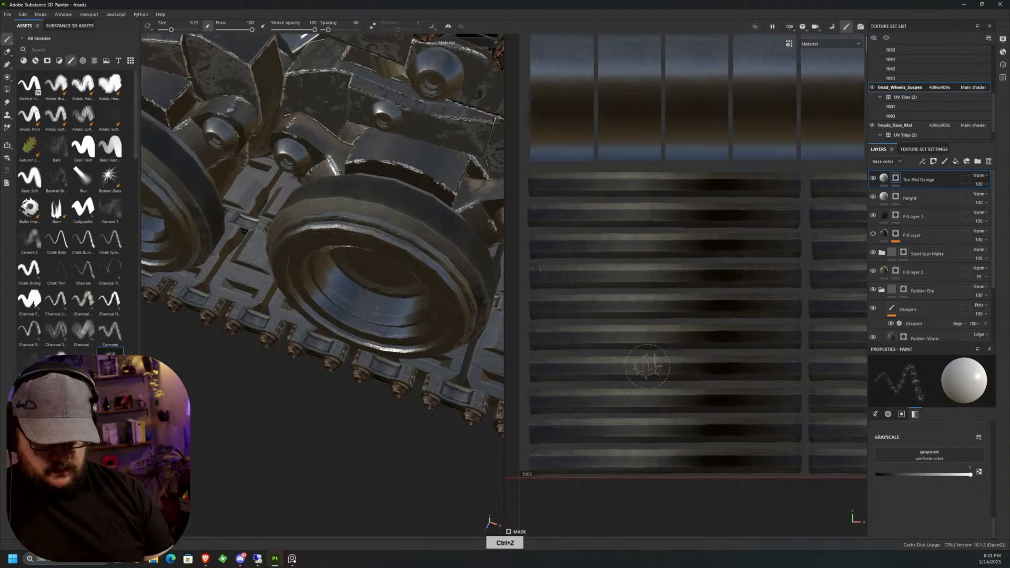
Look for the wheel that carries the test cracks painted on a single strip, and undo the test stroke.
alt+drag(492, 416, 582, 372)
alt+drag(494, 378, 571, 330)
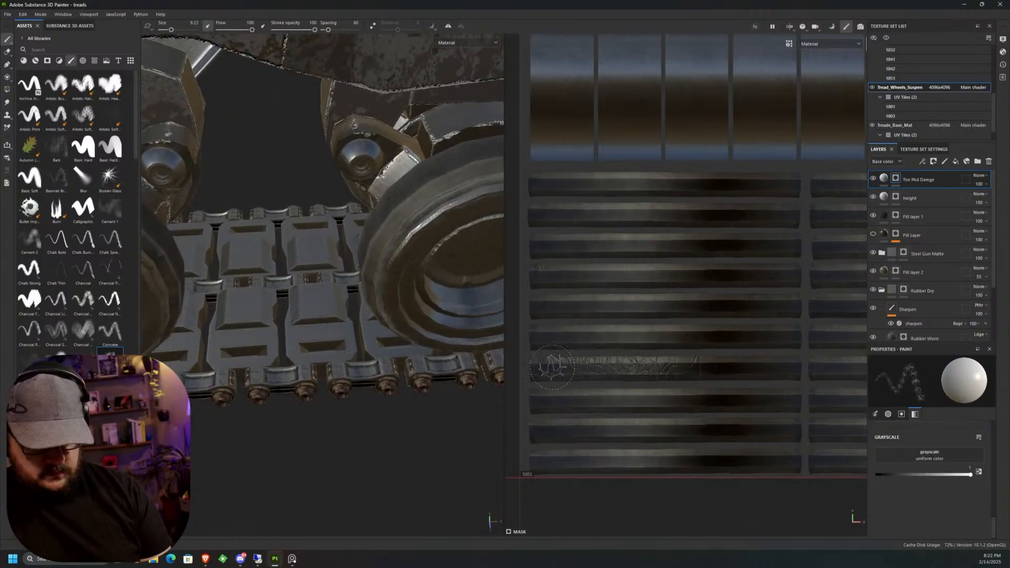
alt+middle_drag(461, 376, 263, 389)
alt+drag(263, 389, 177, 363)
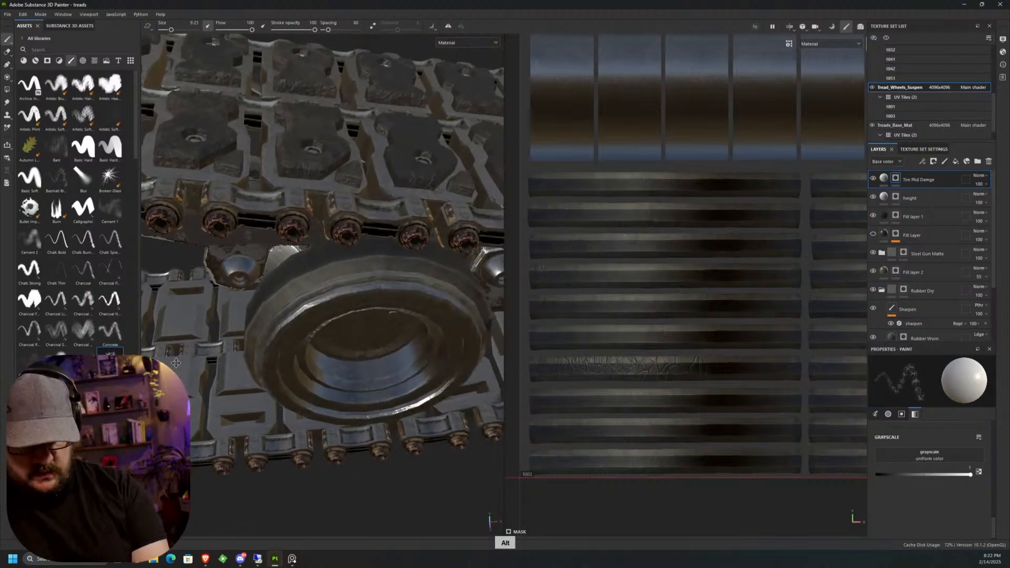
scroll(176, 363, down, 5)
alt+middle_drag(405, 422, 457, 264)
key(ctrl+z)
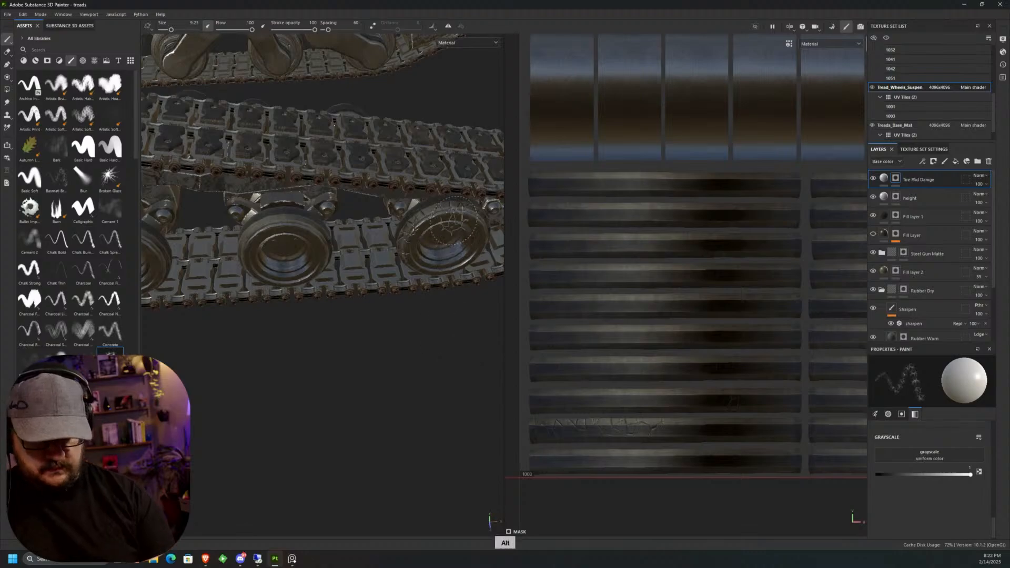
Examine the remaining test cracks on the wheel's tire up close and undo them.
alt+middle_drag(452, 224, 394, 300)
scroll(394, 286, up, 3)
scroll(393, 284, up, 2)
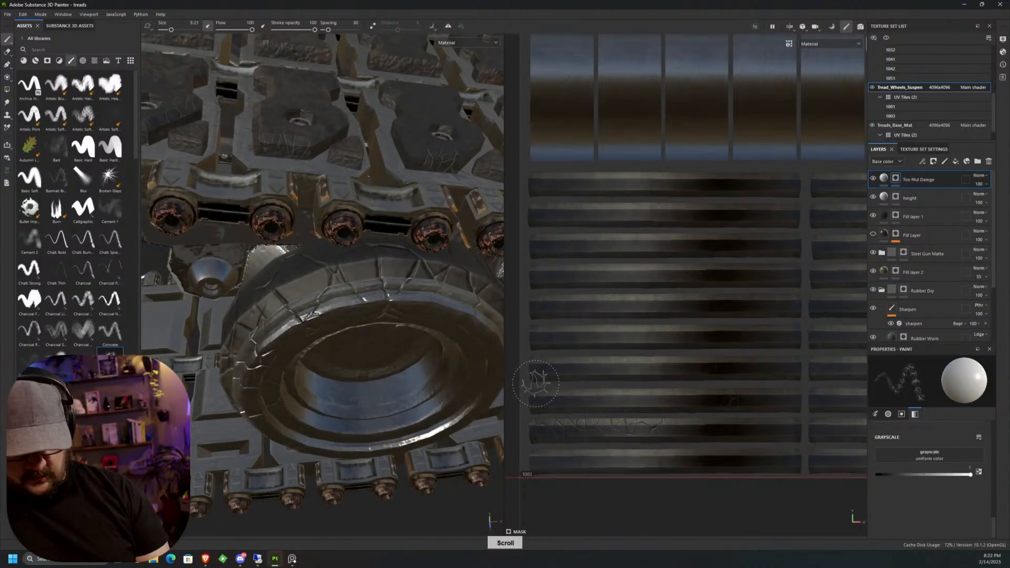
key(ctrl+z)
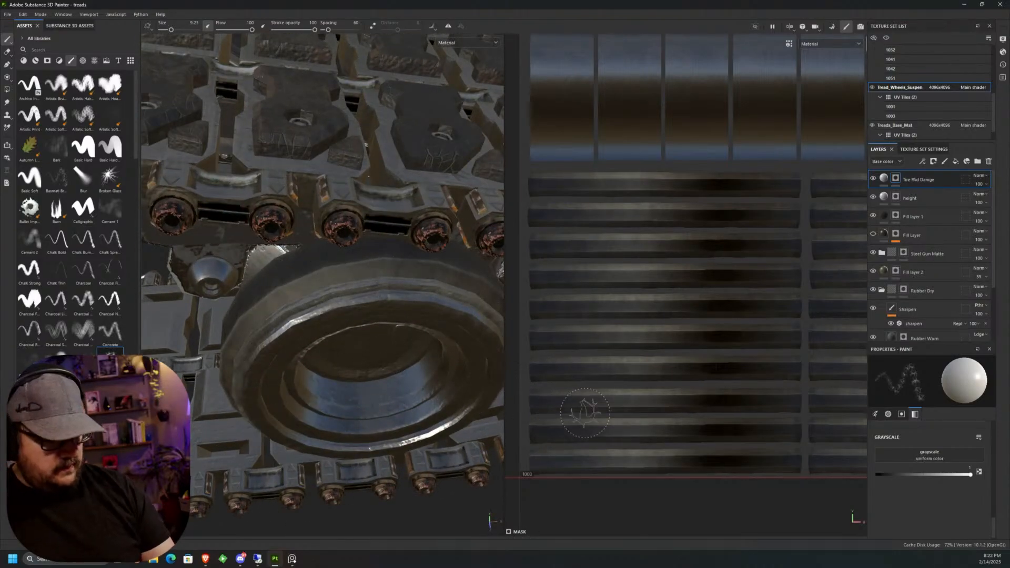
Reduce the crack brush size to about 5.01 while working close up on the pad strips.
key(bracketleft)
key(bracketleft)
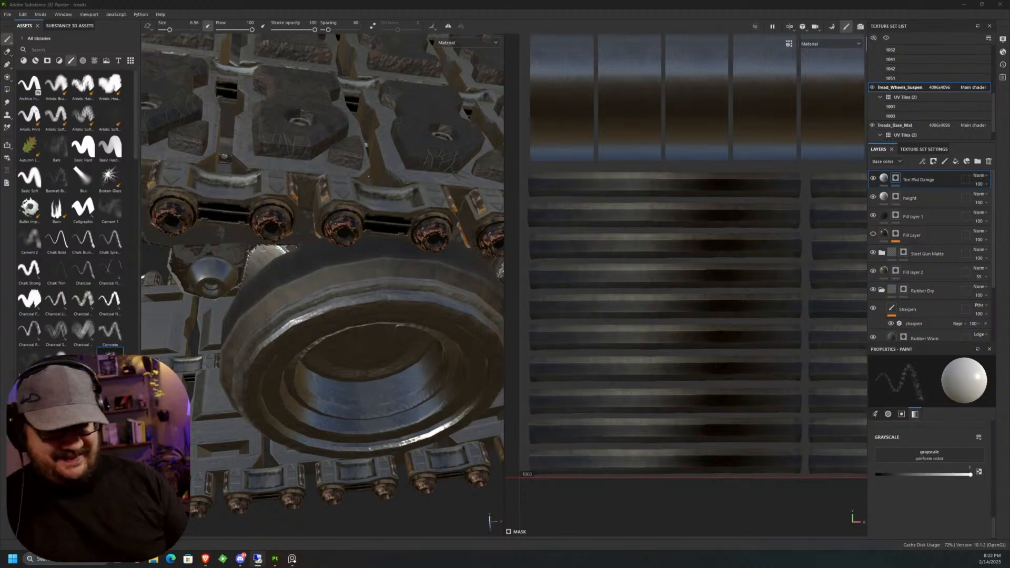
scroll(558, 177, up, 2)
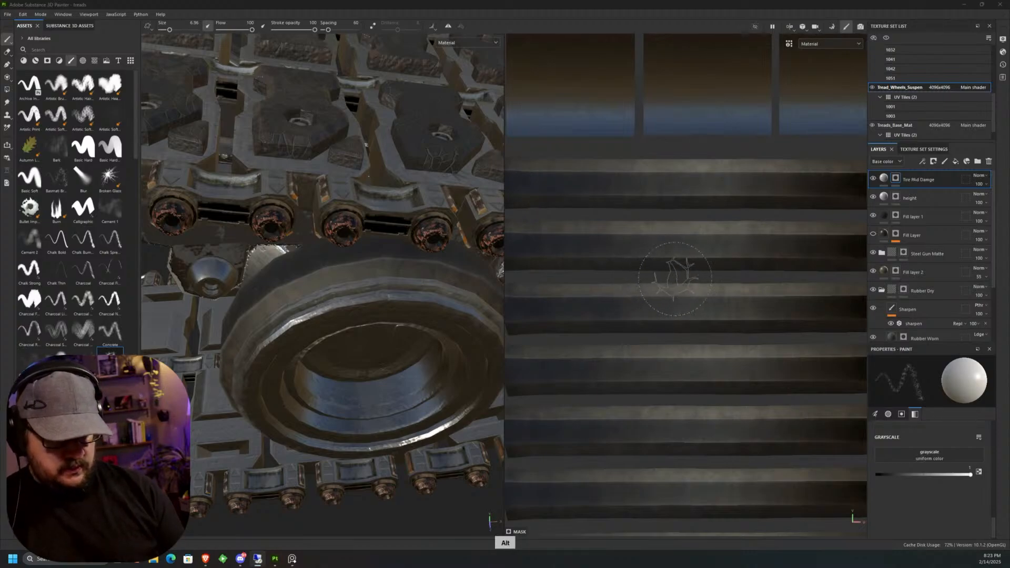
alt+middle_drag(702, 249, 728, 247)
ctrl+right_drag(729, 247, 717, 248)
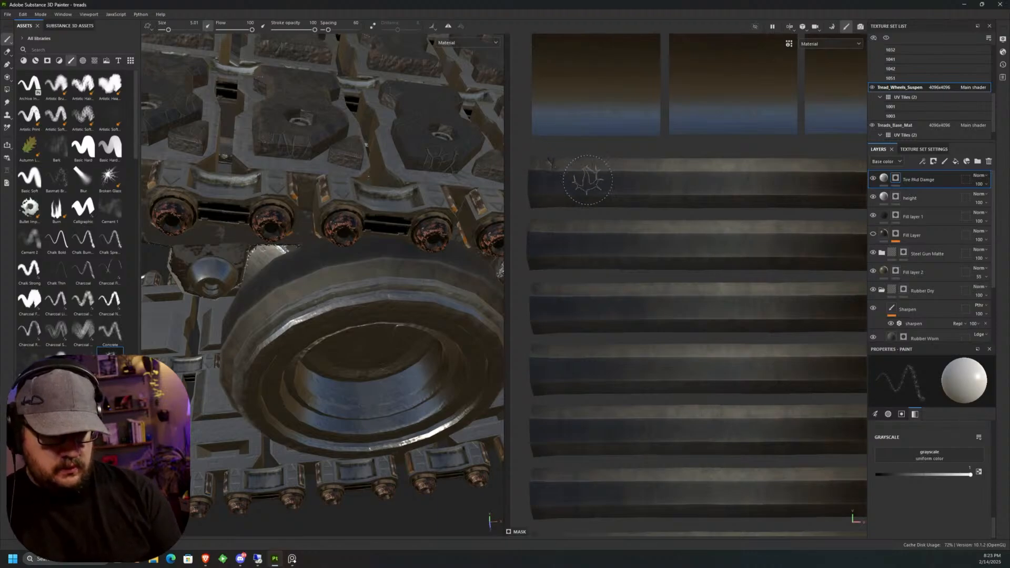
Try a straight crack stroke along the second-lowest pad strip, check it on the tire in 3D, and undo it.
scroll(598, 196, down, 3)
middle_drag(597, 197, 545, 218)
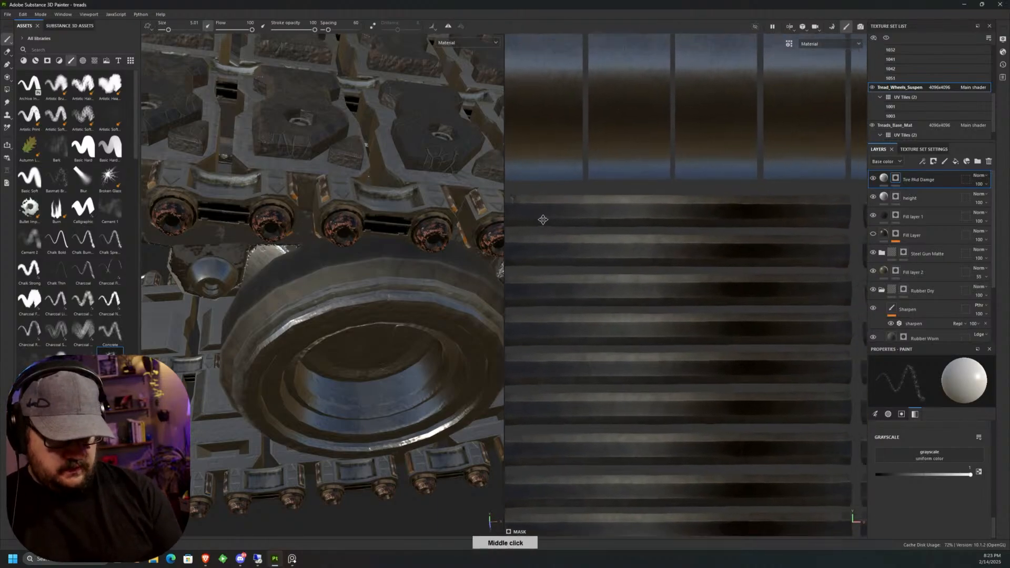
scroll(534, 211, down, 2)
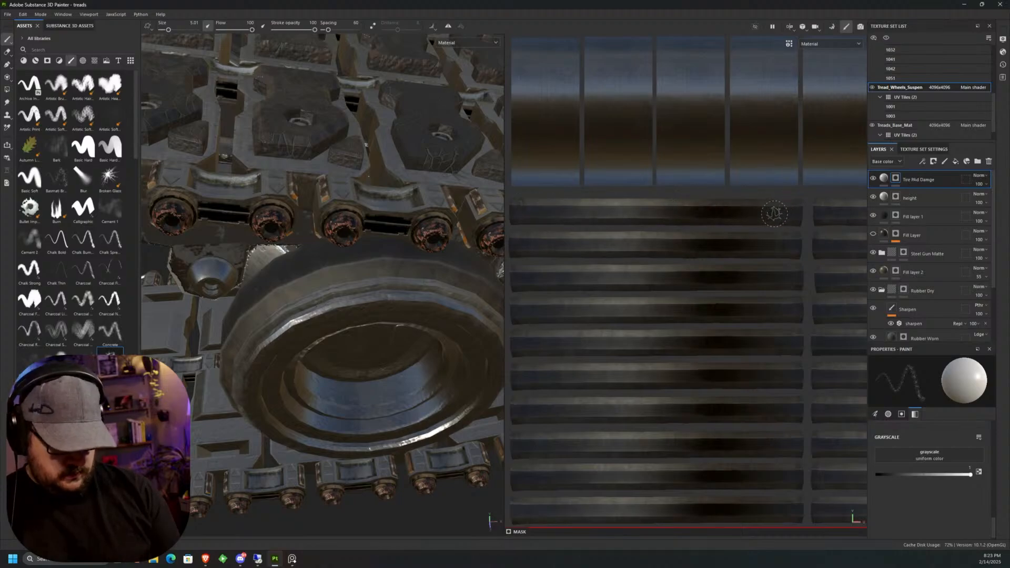
middle_drag(660, 304, 680, 151)
right_click(544, 325)
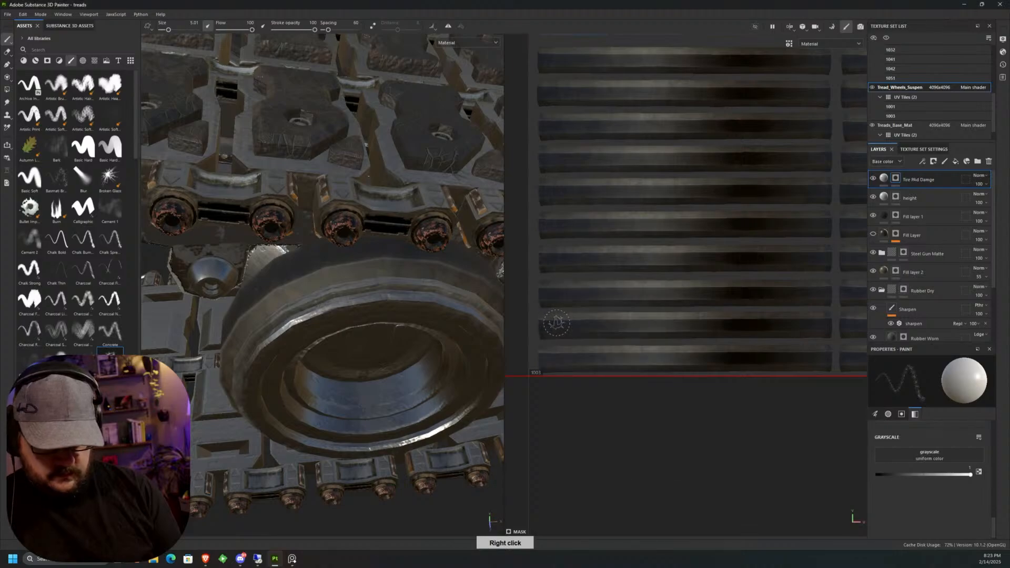
click(555, 324)
shift+click(820, 325)
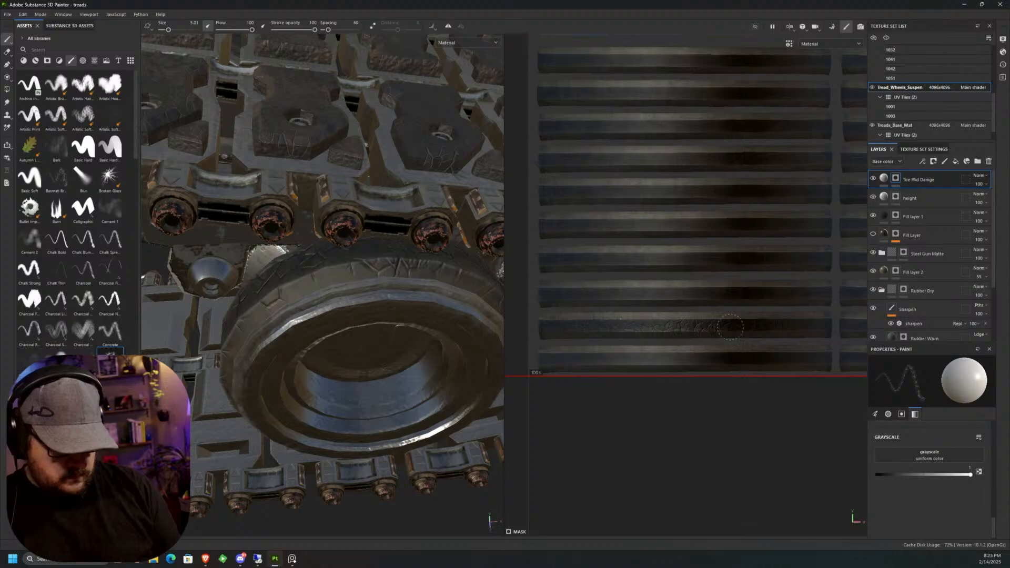
alt+drag(368, 316, 327, 275)
key(ctrl+z)
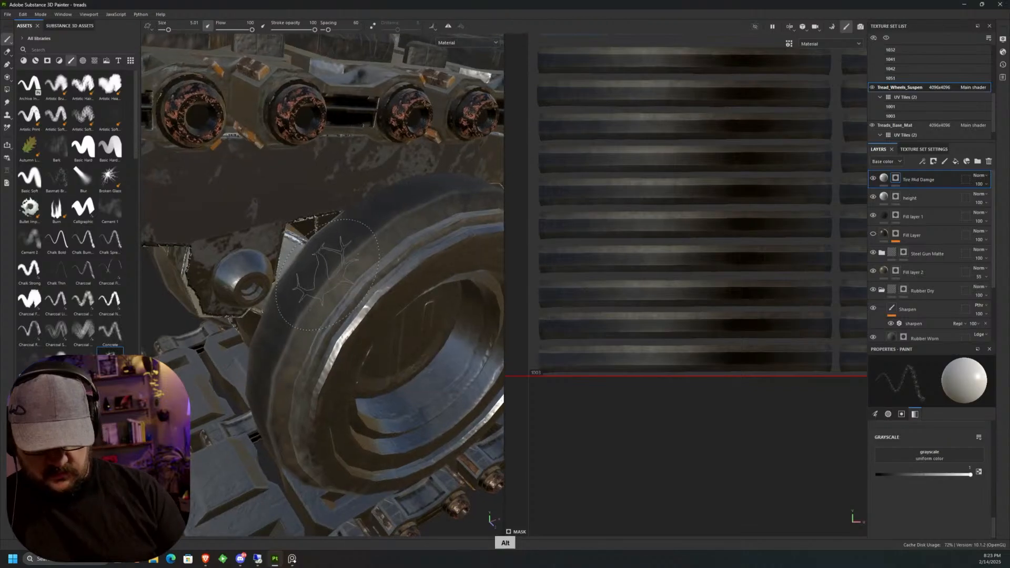
Reduce the brush size to about 2.07 and paint small cracks along the tire's outer tread directly on the 3D wheel.
ctrl+right_drag(327, 274, 324, 273)
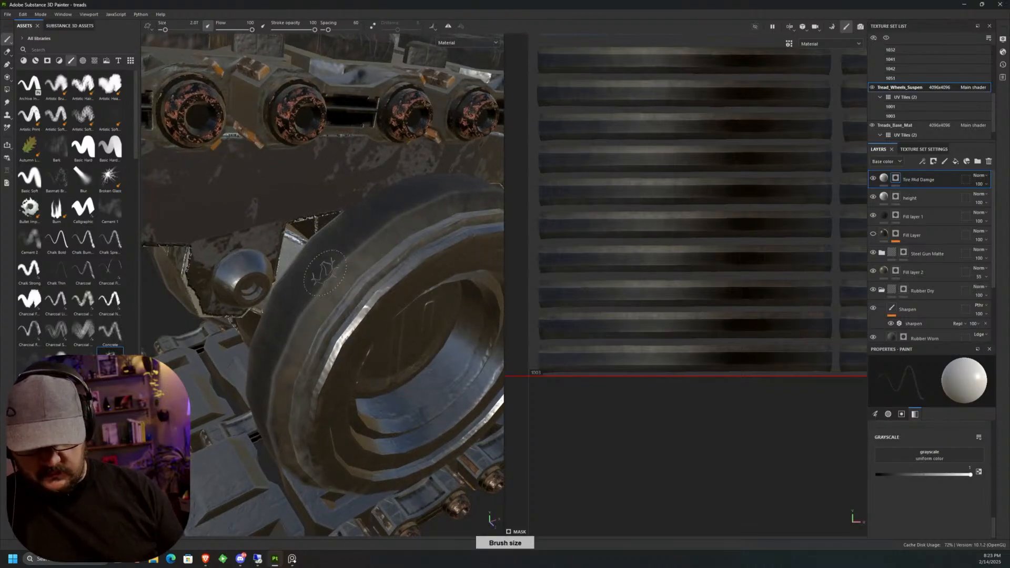
mouse_move(325, 273)
mouse_down()
mouse_move(292, 332)
mouse_move(354, 262)
mouse_move(415, 219)
mouse_move(379, 235)
mouse_up()
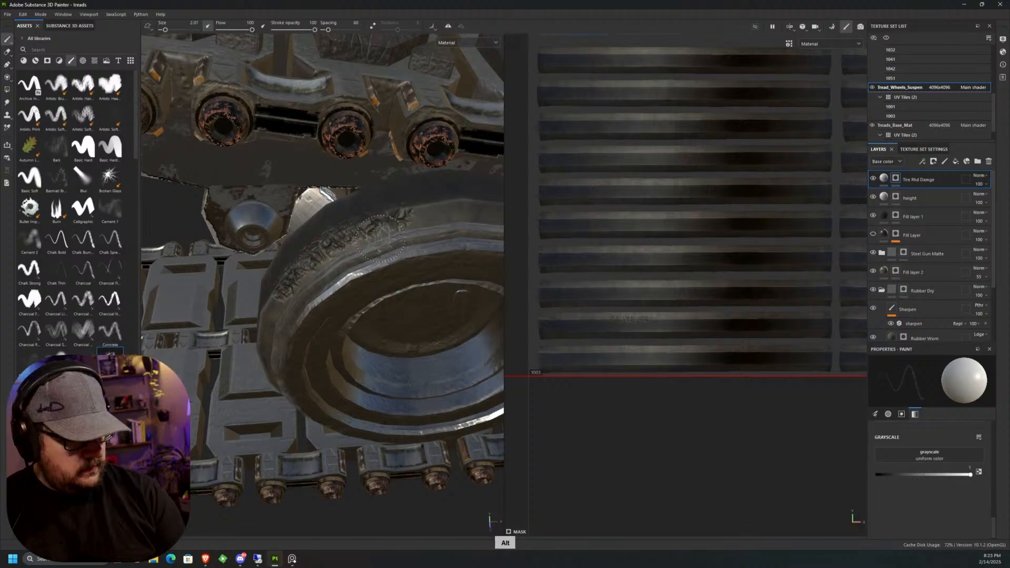
Undo the small cracks on the tire, try a more widely spaced crack stroke along its outer tread, and undo that stroke.
key(ctrl+z)
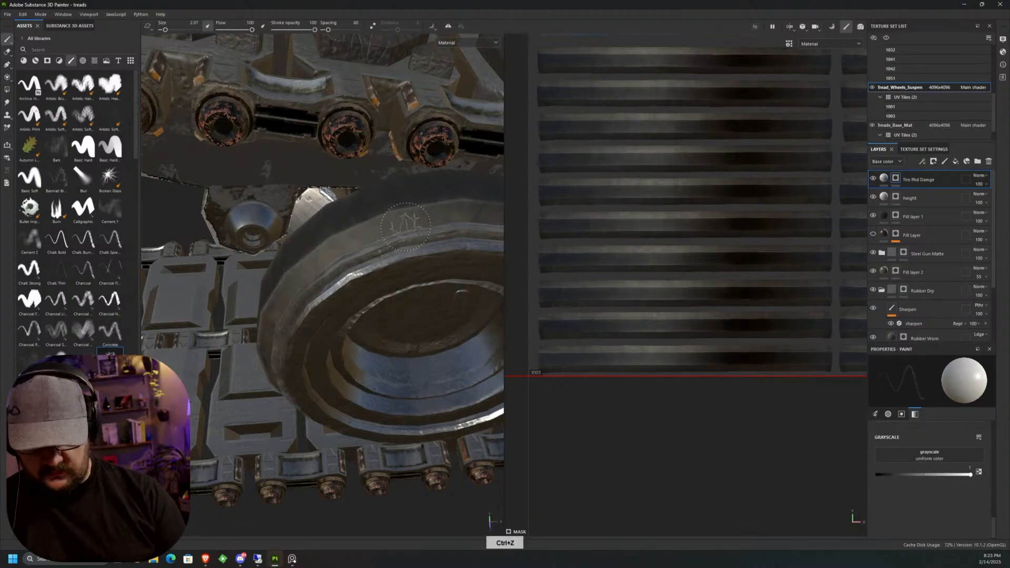
alt+drag(415, 220, 382, 241)
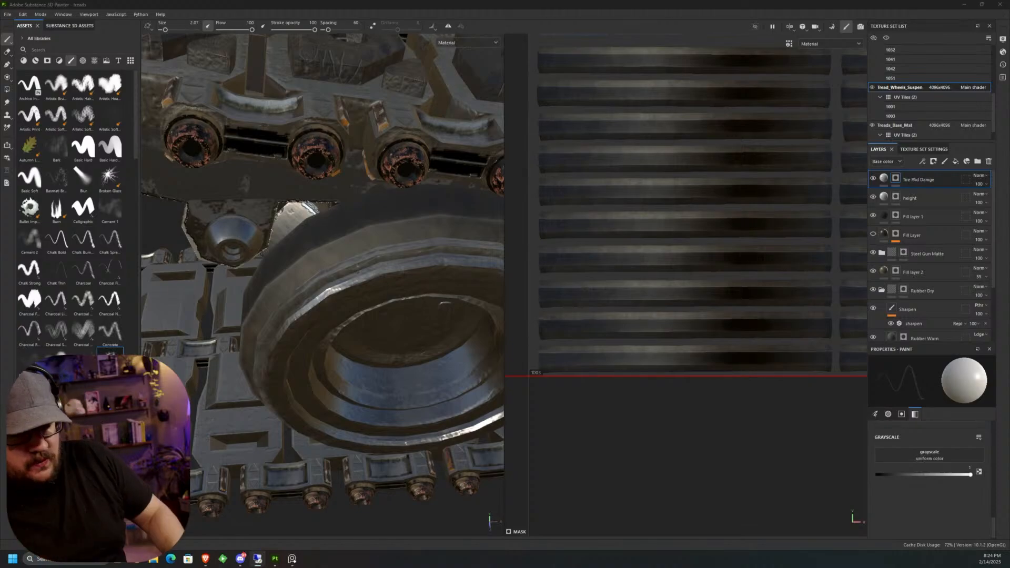
scroll(549, 146, up, 4)
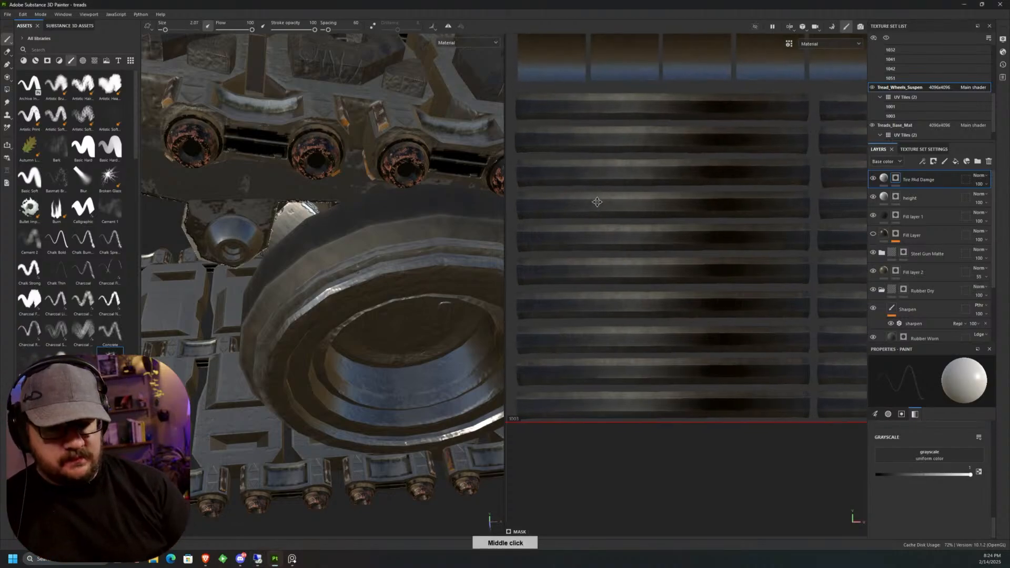
alt+drag(390, 280, 415, 218)
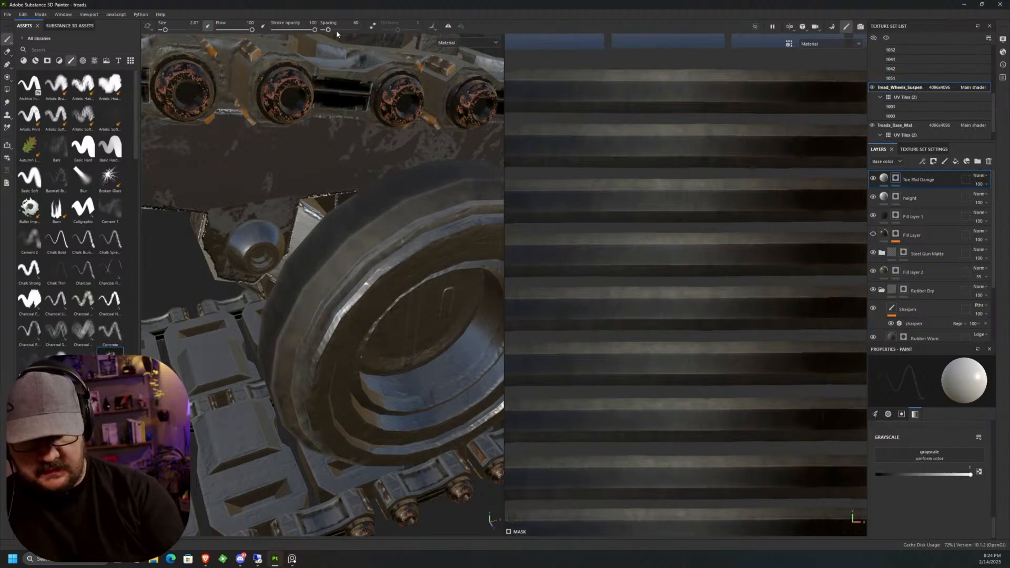
drag(313, 282, 367, 226)
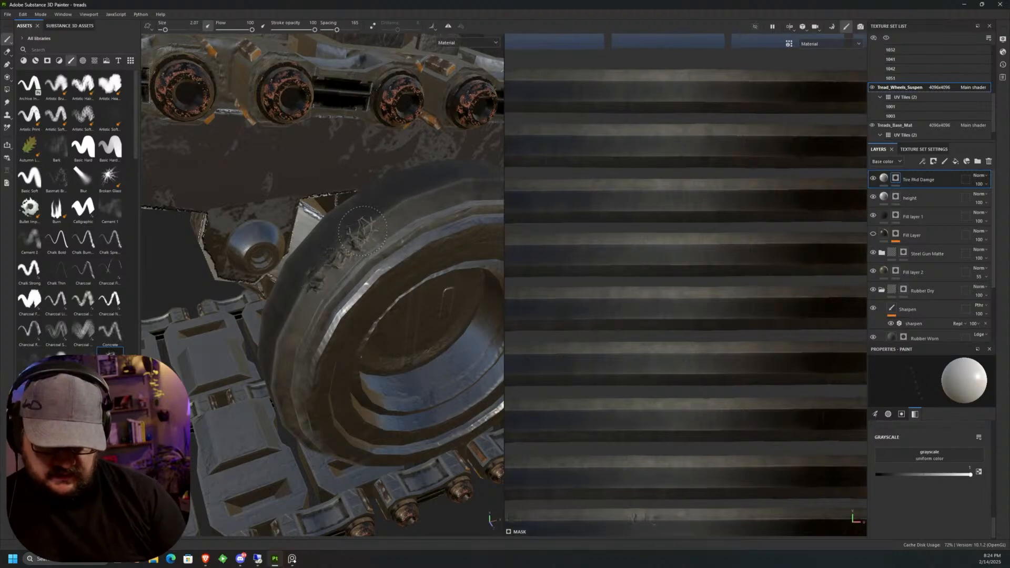
key(ctrl+z)
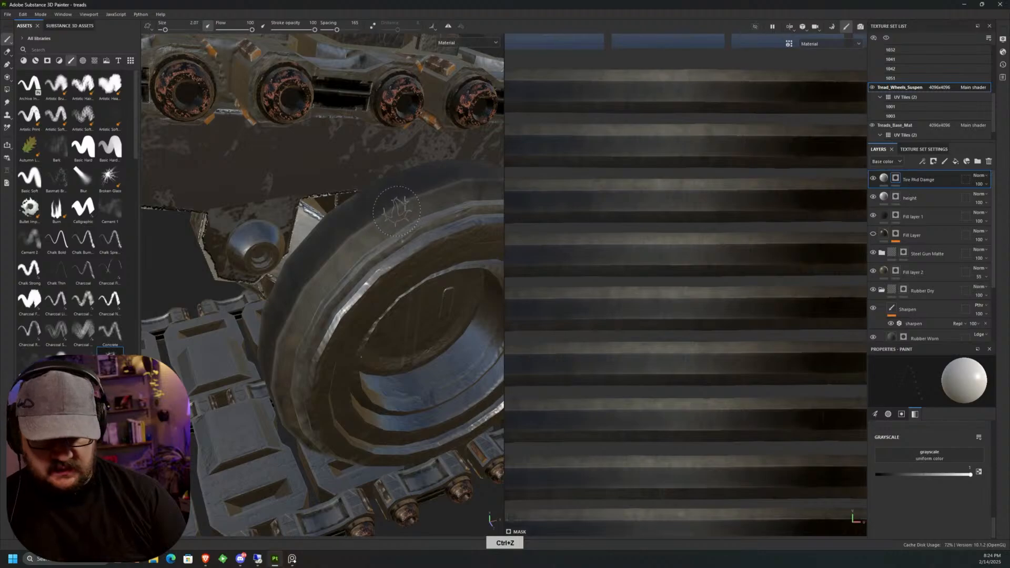
Set the brush size to about 2.69 with tighter spacing and paint cracks around the tire's outer tread on the 3D wheel.
key(bracketright)
drag(337, 30, 327, 30)
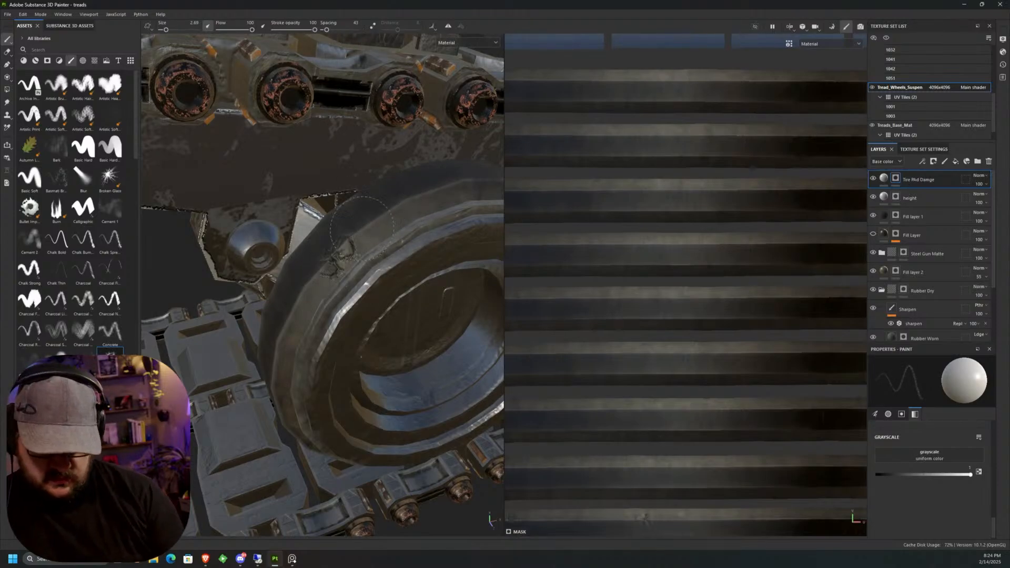
alt+drag(444, 180, 400, 194)
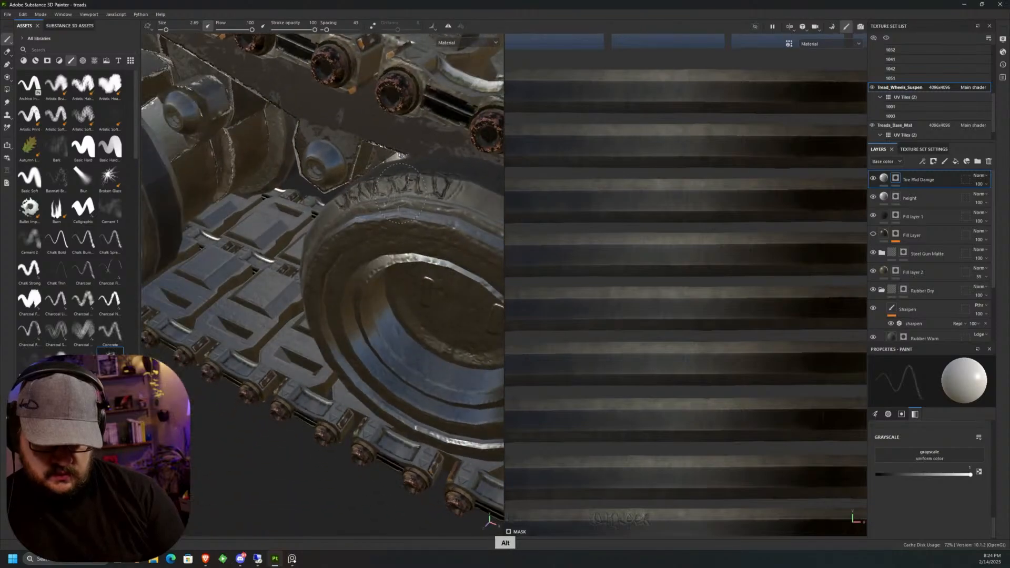
alt+drag(405, 156, 472, 164)
scroll(472, 164, down, 8)
middle_drag(472, 164, 370, 242)
mouse_move(370, 242)
alt+mouse_down()
mouse_move(462, 178)
mouse_move(415, 217)
mouse_move(363, 236)
mouse_move(334, 297)
mouse_move(323, 399)
mouse_move(351, 325)
alt+mouse_up()
scroll(357, 236, up, 6)
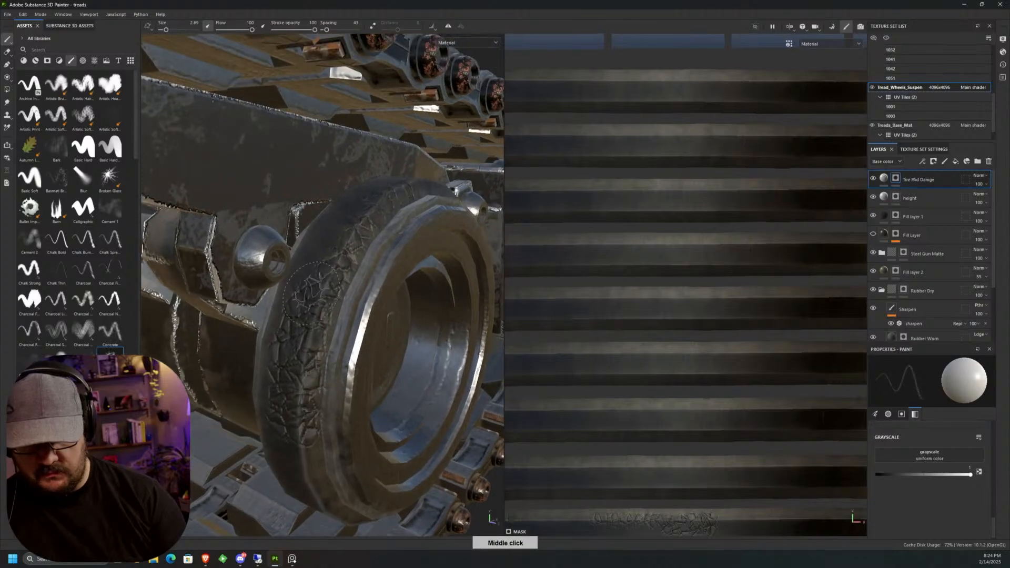
alt+drag(328, 239, 309, 282)
alt+middle_drag(379, 210, 356, 228)
Extend the cracks along the upper edge of the second-lowest tire strip toward its far end in the UV view.
alt+middle_drag(696, 387, 728, 230)
alt+middle_drag(736, 330, 717, 275)
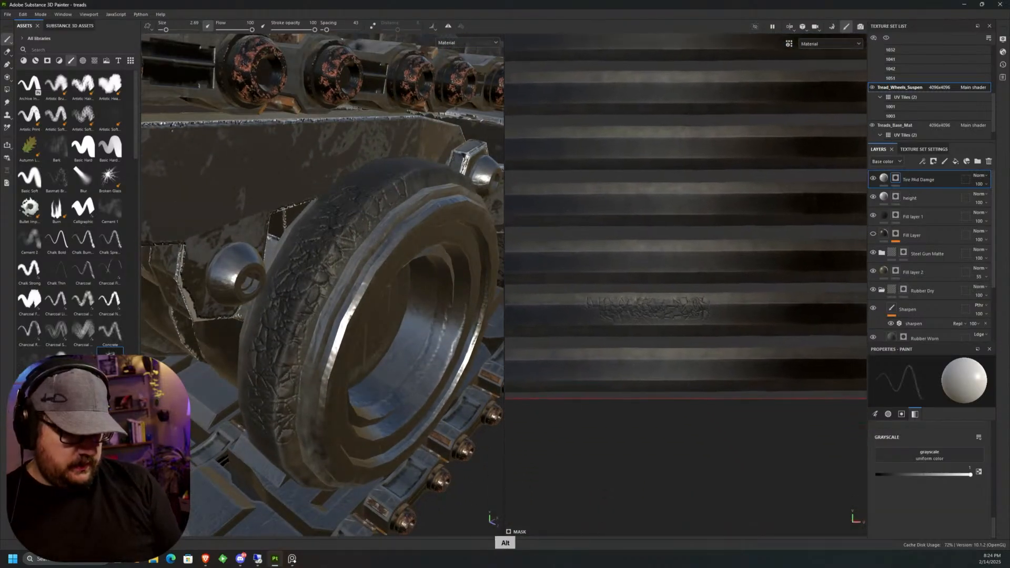
scroll(719, 294, up, 3)
drag(702, 307, 776, 303)
alt+middle_drag(776, 303, 758, 302)
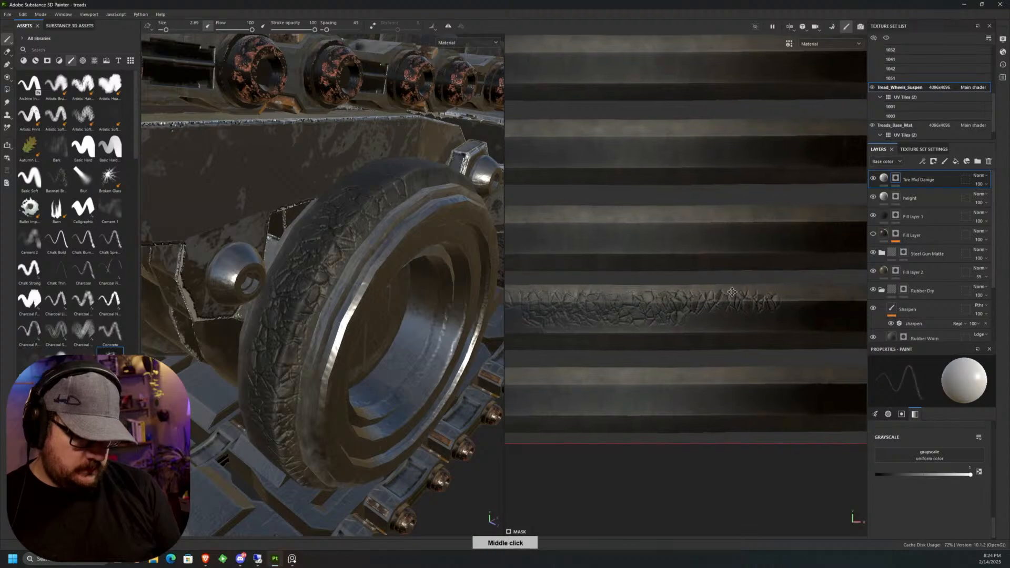
drag(783, 298, 810, 299)
alt+middle_drag(759, 306, 619, 315)
drag(695, 305, 820, 307)
scroll(726, 322, down, 3)
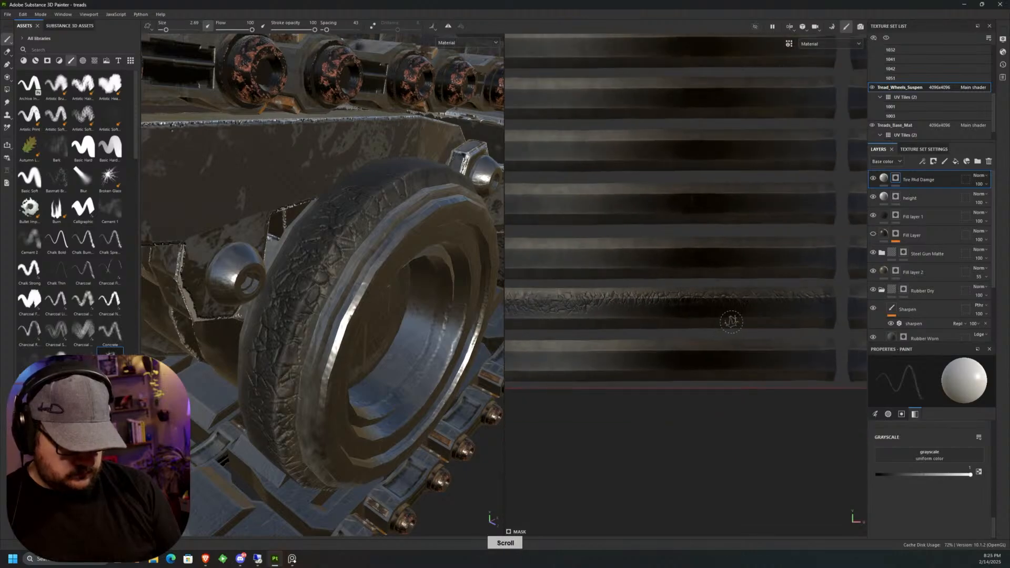
Lay straight crack strokes across the second-lowest UV strip to cover its uncracked stretches, and check the tire in 3D.
scroll(726, 322, down, 2)
scroll(733, 315, down, 3)
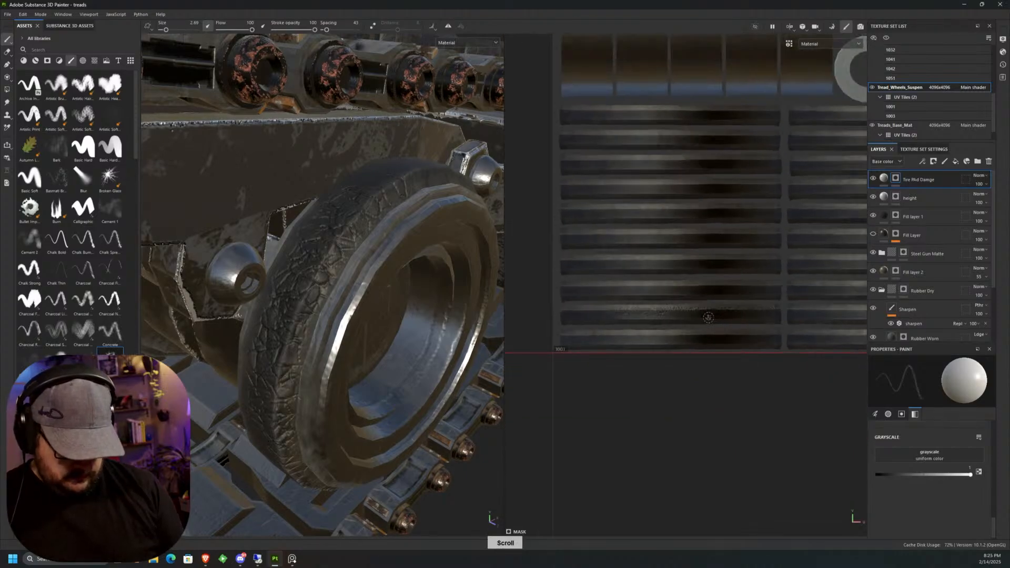
scroll(733, 315, up, 2)
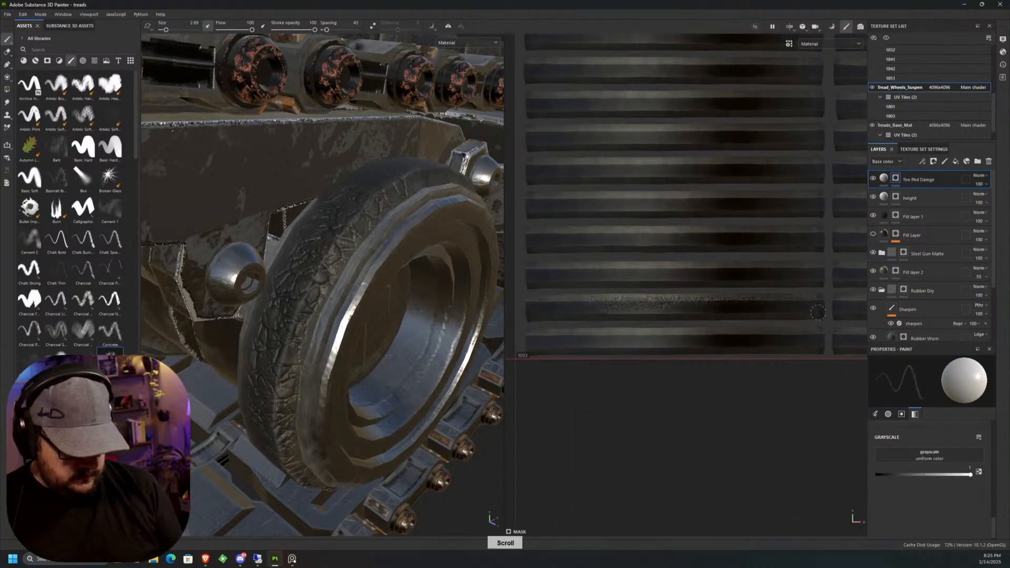
key(shift)
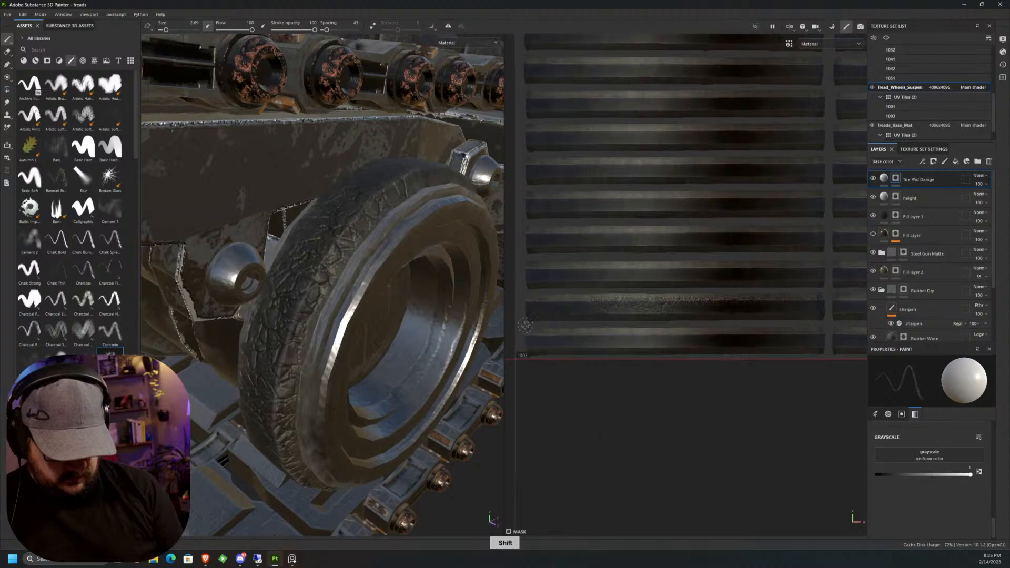
key(alt)
alt+drag(424, 421, 502, 336)
click(549, 299)
shift+click(586, 303)
alt+drag(423, 331, 481, 326)
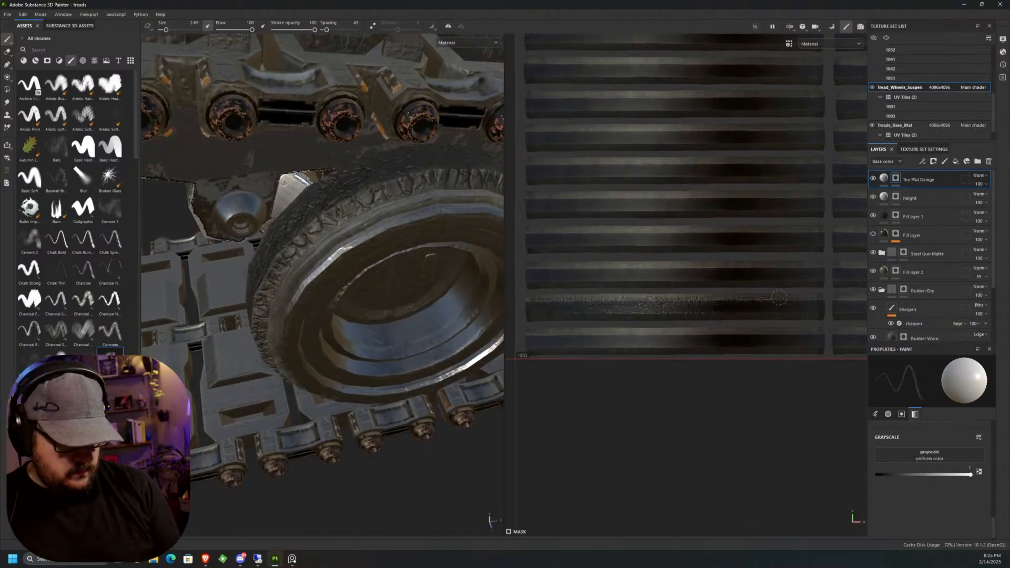
Fill the remaining gaps in the second-lowest UV strip with cracks across its full length.
scroll(752, 297, up, 3)
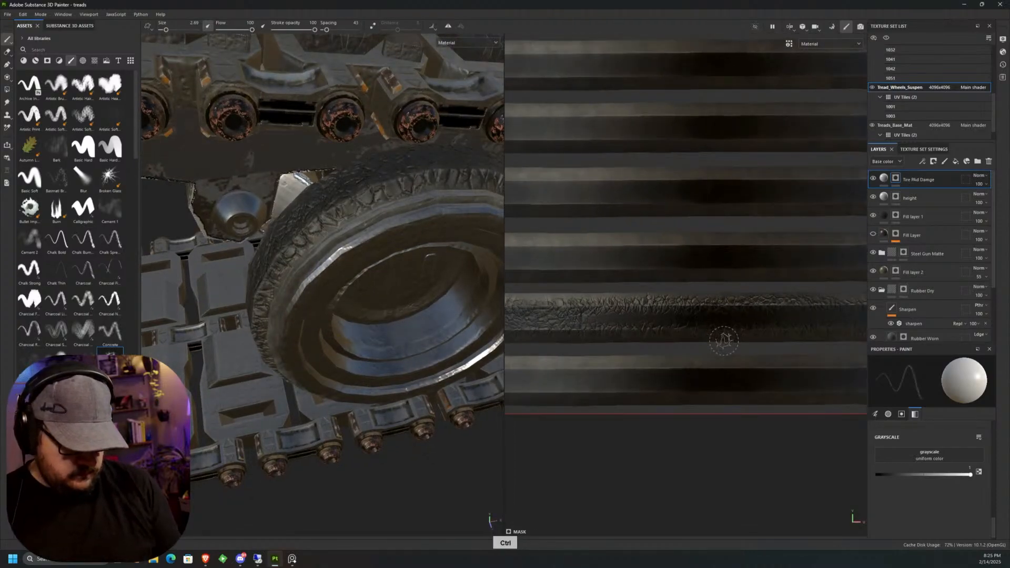
middle_drag(699, 322, 713, 325)
scroll(713, 325, down, 2)
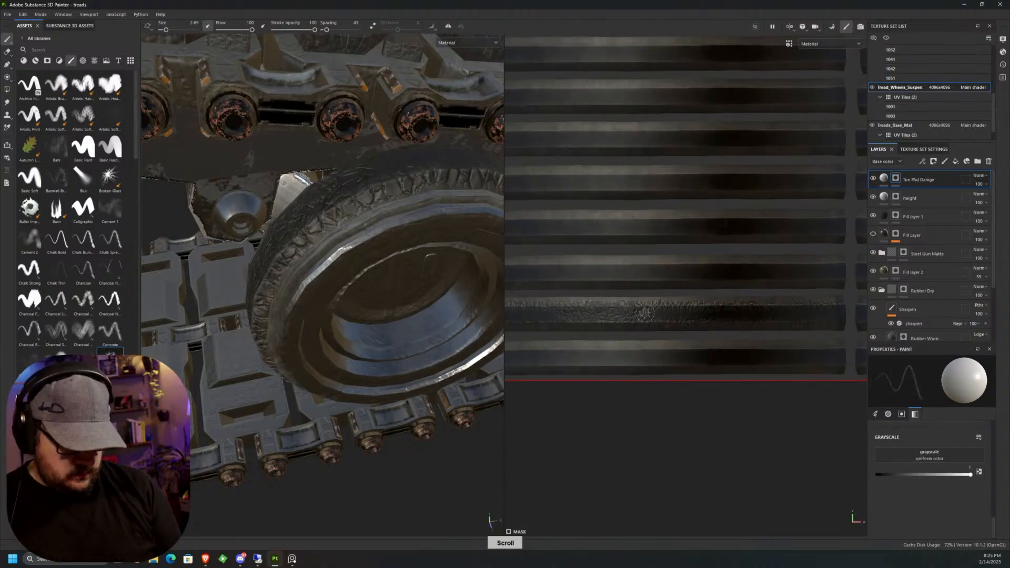
click(817, 314)
click(823, 314)
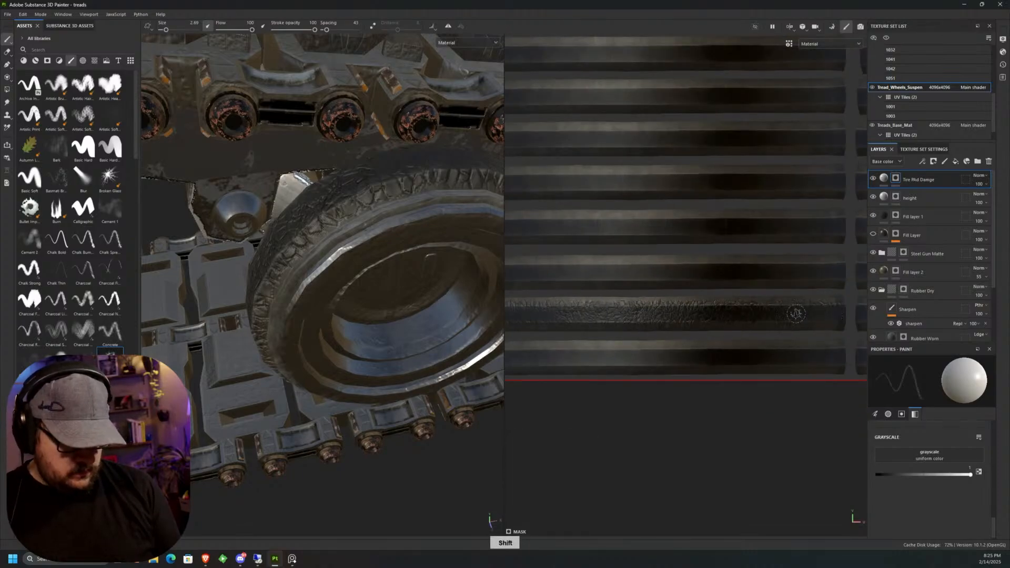
middle_drag(560, 311, 607, 304)
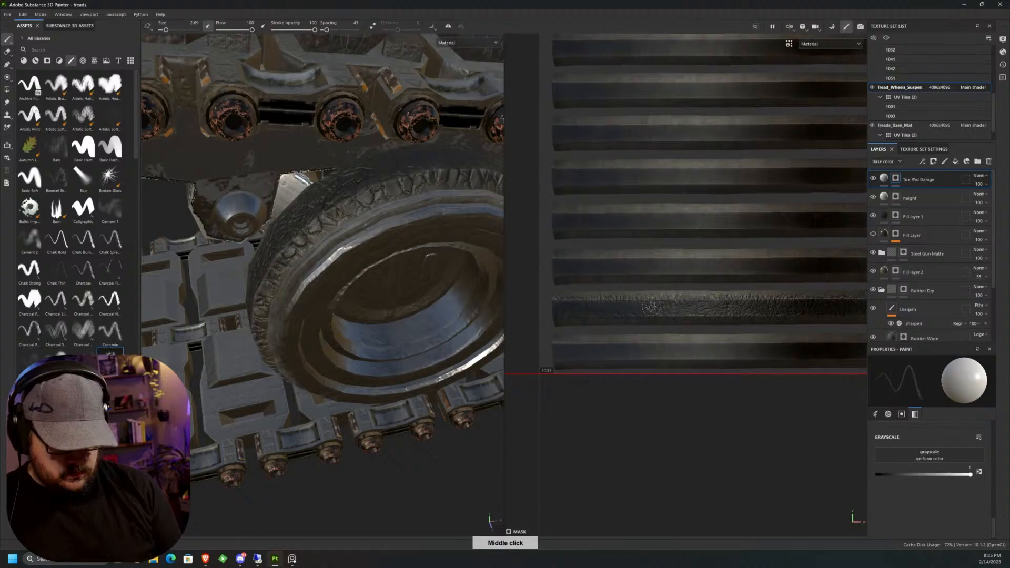
Check the cracked tire in 3D and add an empty filter to the Tire Pad Damge layer's mask.
scroll(427, 308, down, 4)
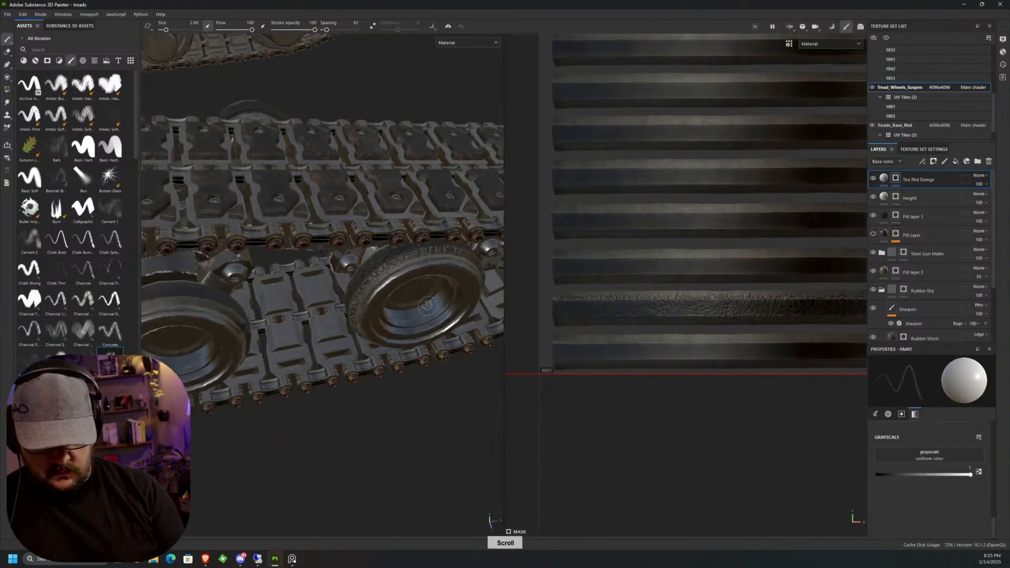
scroll(427, 307, down, 2)
alt+drag(427, 308, 444, 293)
scroll(448, 264, up, 4)
scroll(447, 264, up, 3)
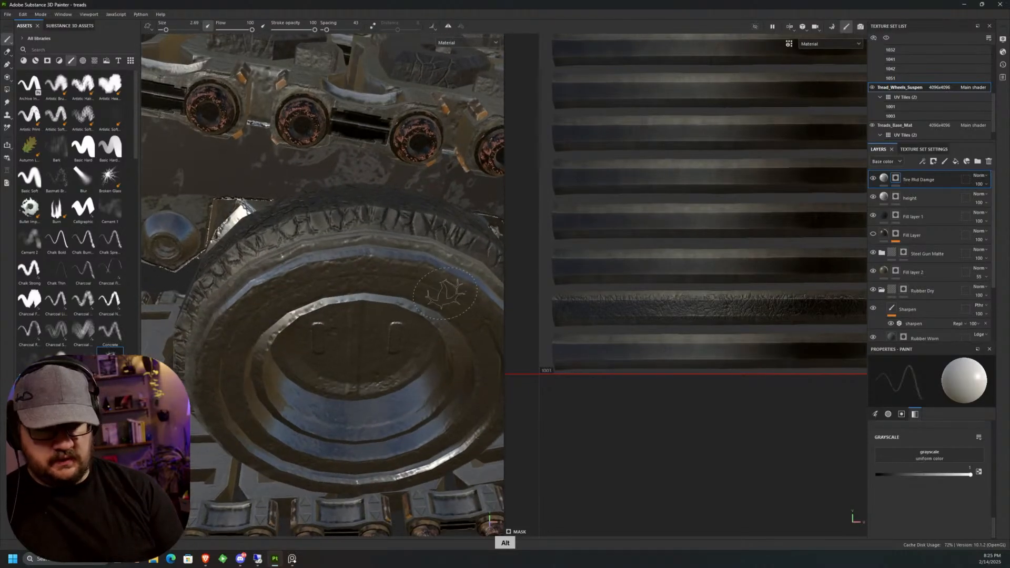
right_click(896, 179)
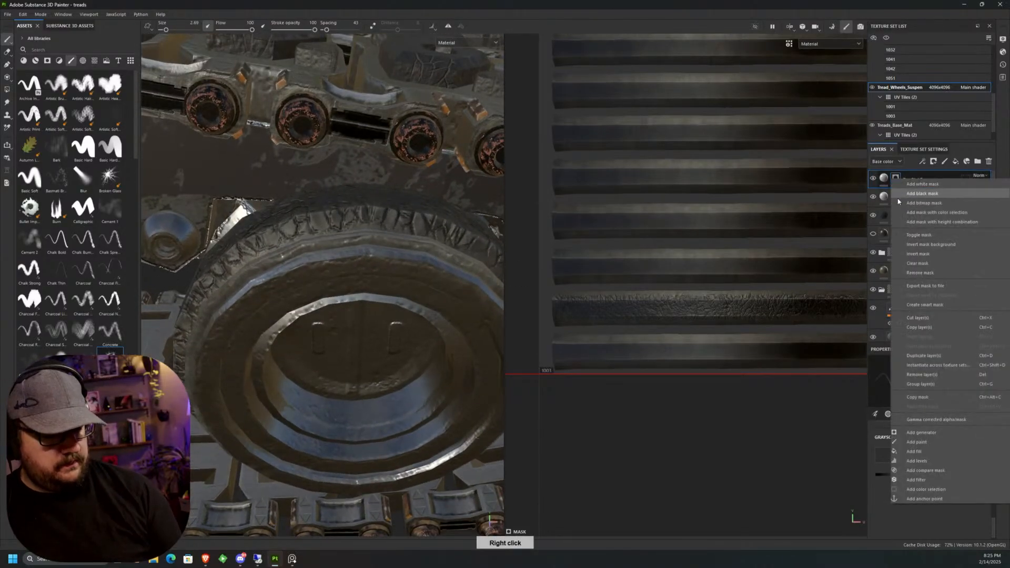
click(921, 481)
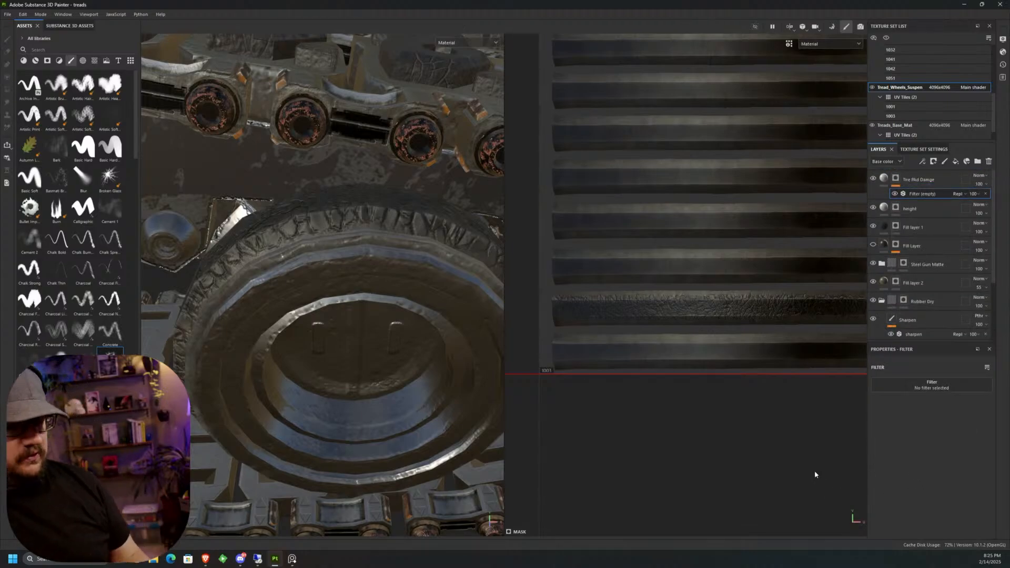
Choose Sharpen as the mask's filter and lower its Sharpen Intensity to about 0.06.
click(927, 385)
drag(1005, 428, 1006, 470)
click(948, 388)
scroll(1005, 425, down, 5)
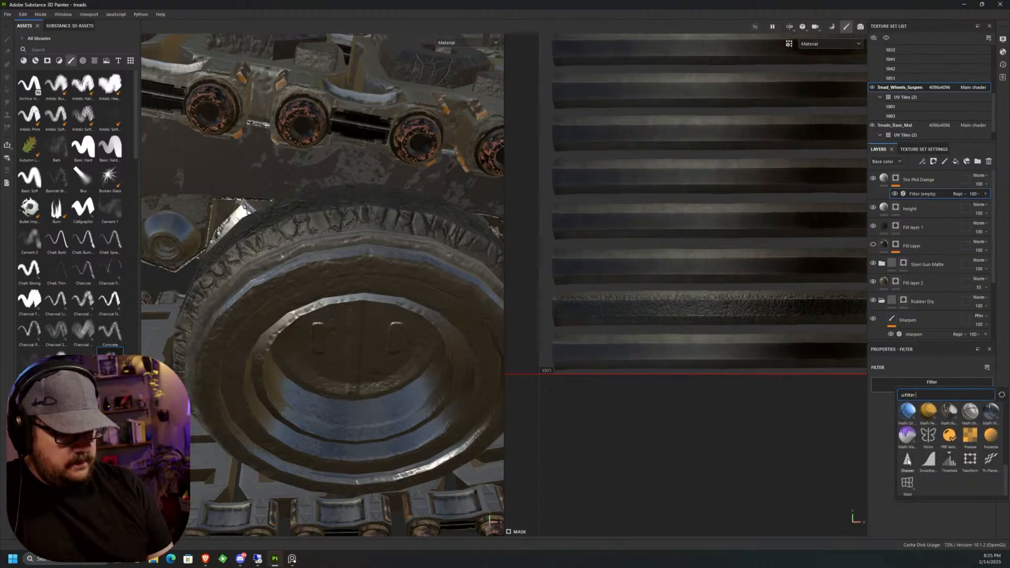
click(907, 461)
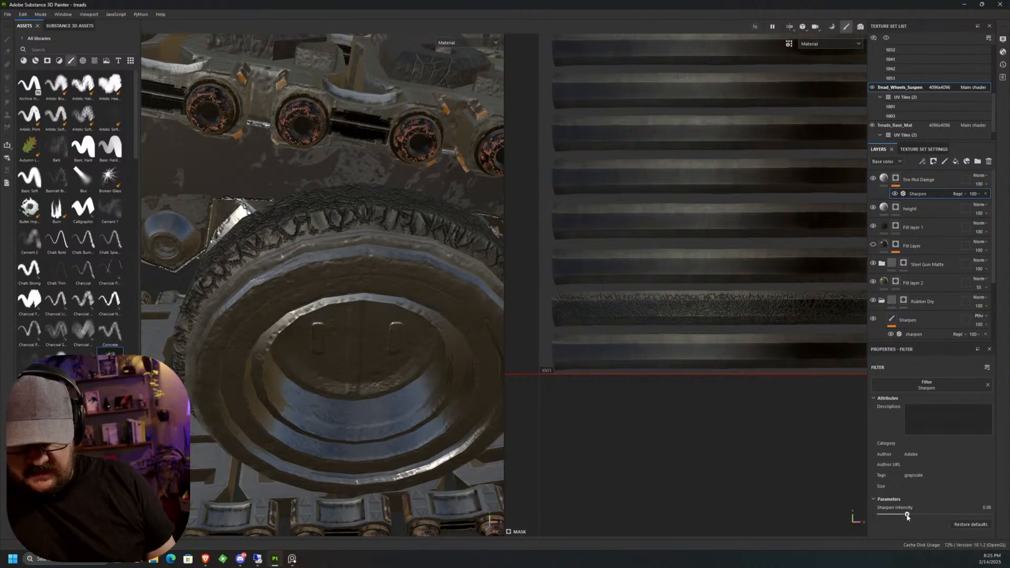
drag(886, 515, 879, 516)
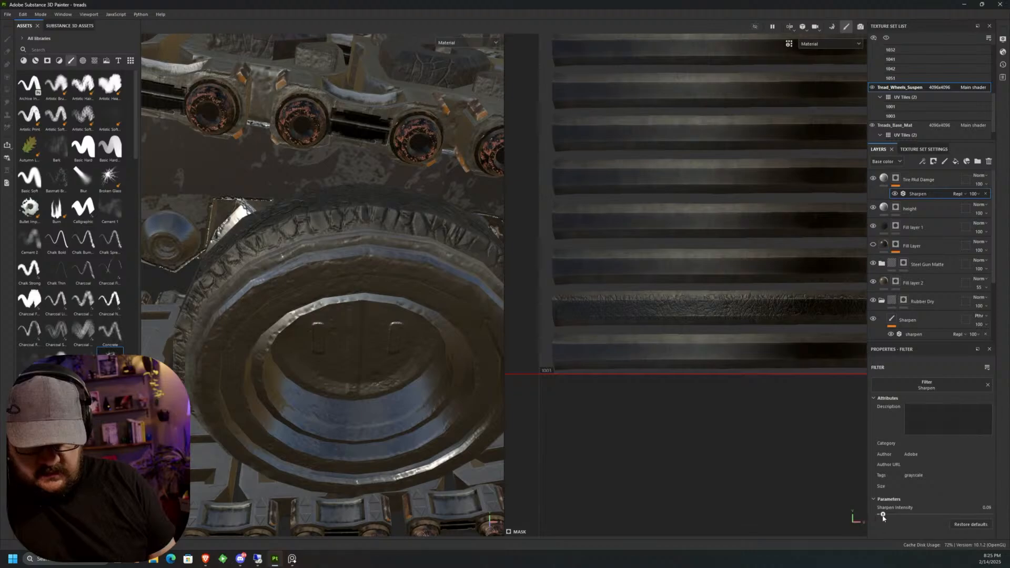
drag(883, 519, 881, 519)
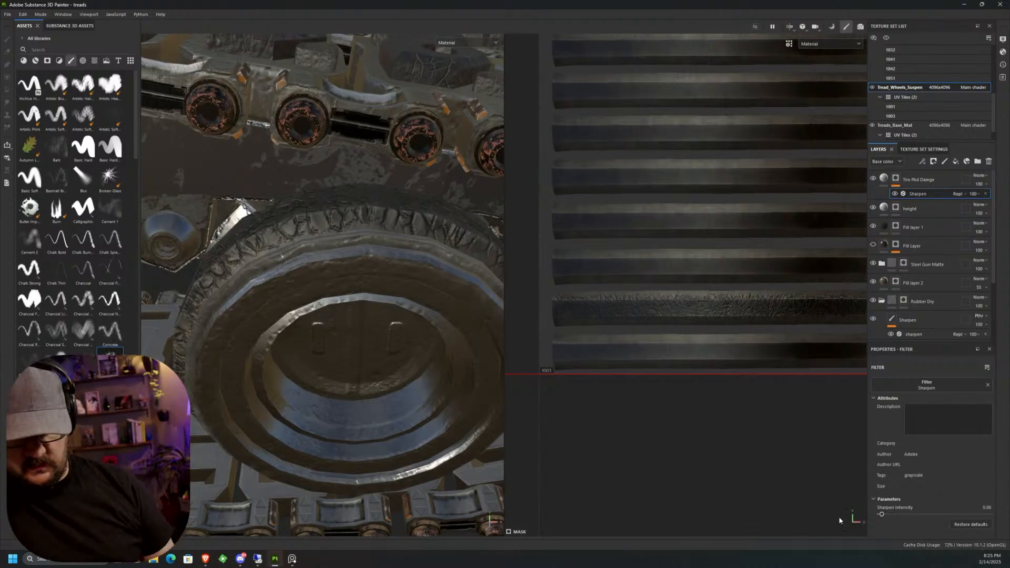
Set the Tire Pad Damge fill's height to about -0.1265 and check the crack depth on the wheel.
click(884, 178)
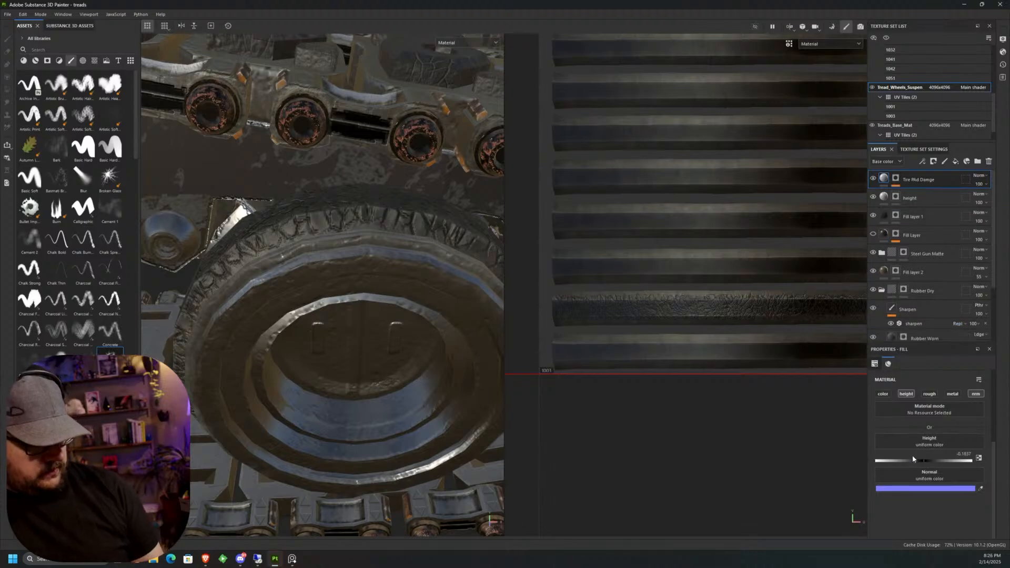
drag(916, 461, 915, 459)
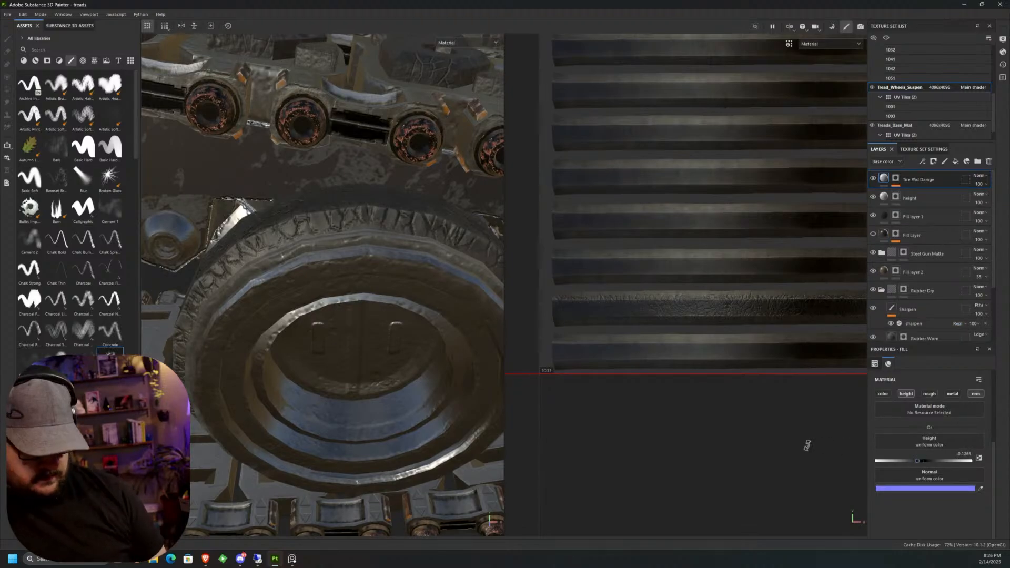
scroll(408, 294, down, 4)
alt+drag(409, 324, 389, 333)
scroll(403, 328, up, 6)
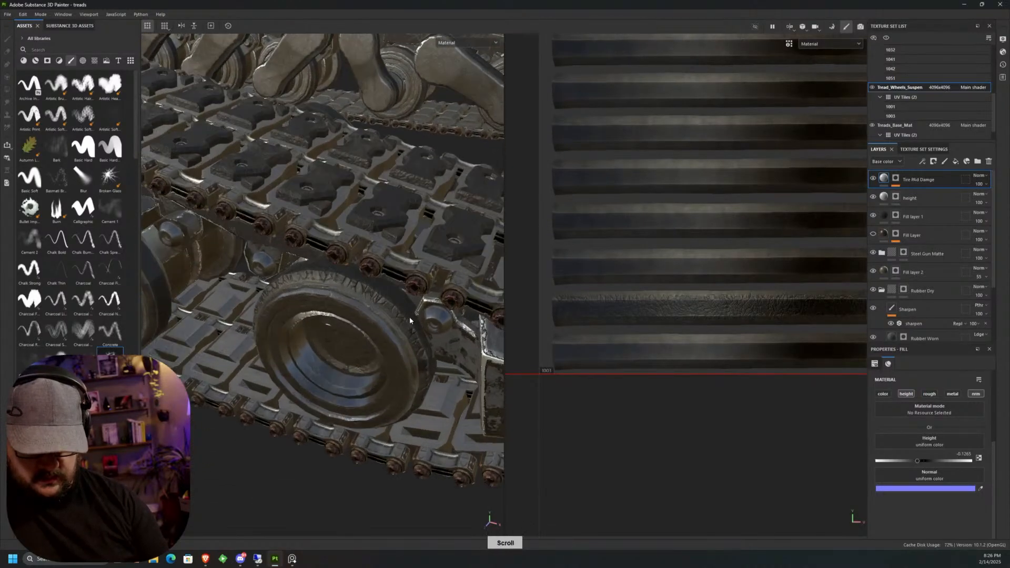
scroll(401, 333, down, 5)
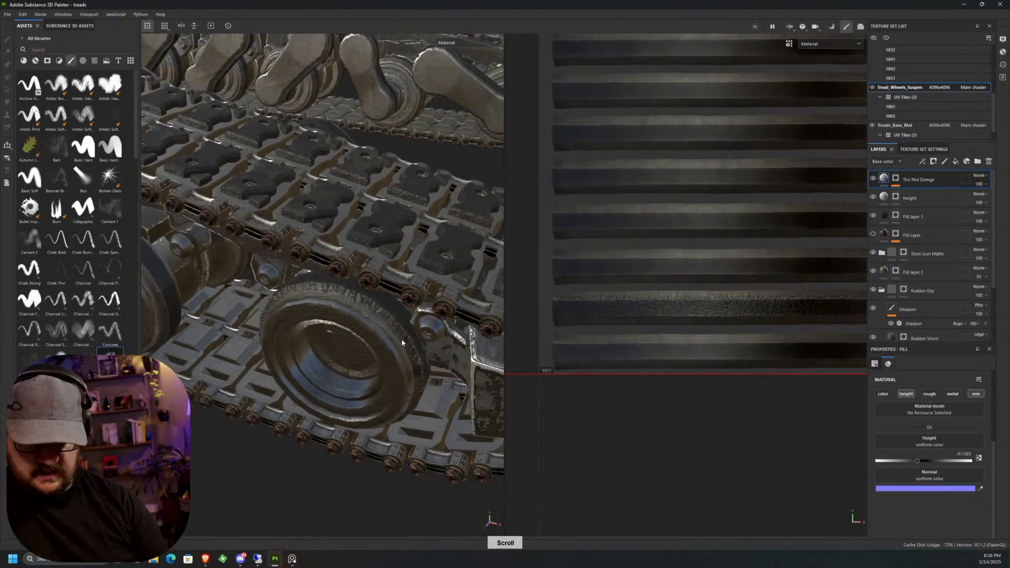
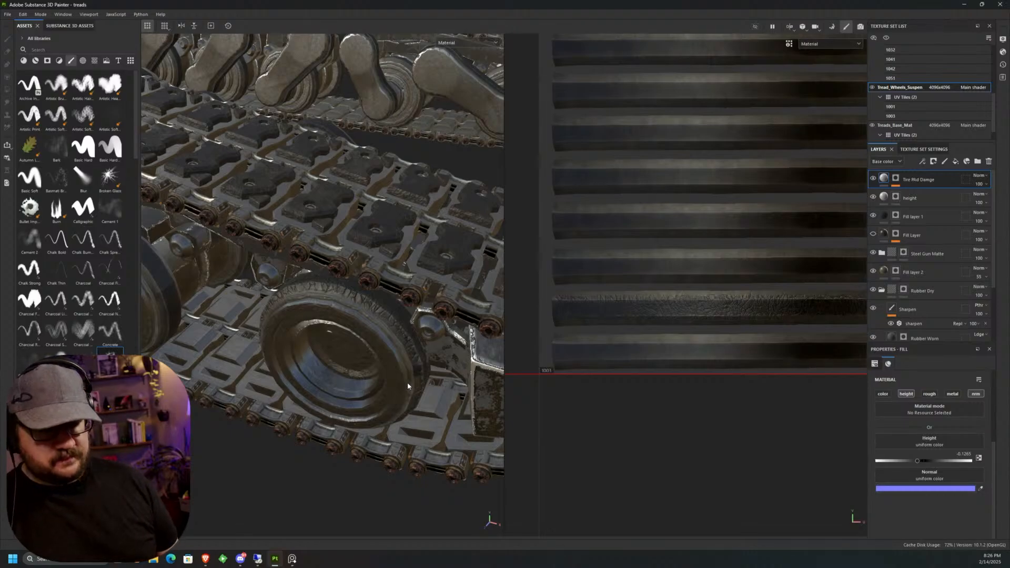
Paint cracks on the Tire Pad Damge mask along the lowest strip of the left UV column and check the wheels in 3D.
middle_drag(579, 342, 558, 286)
scroll(582, 298, down, 2)
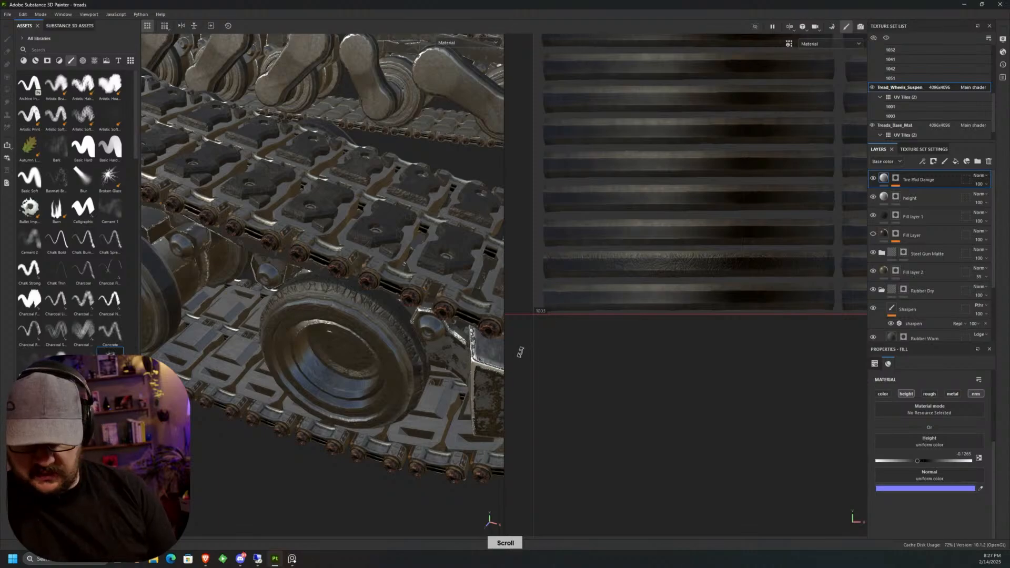
click(896, 179)
scroll(540, 302, up, 1)
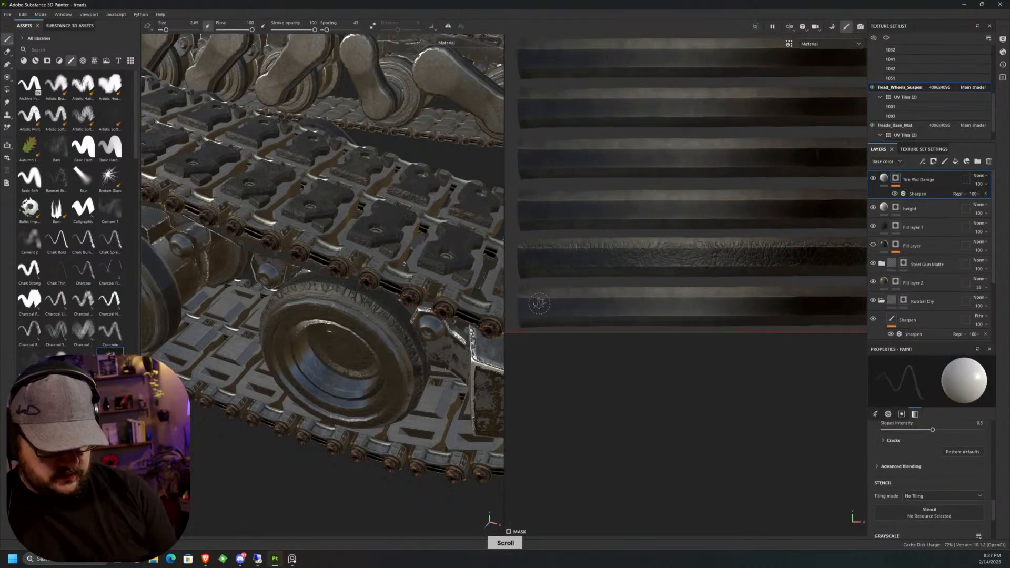
scroll(539, 303, down, 1)
key(shift)
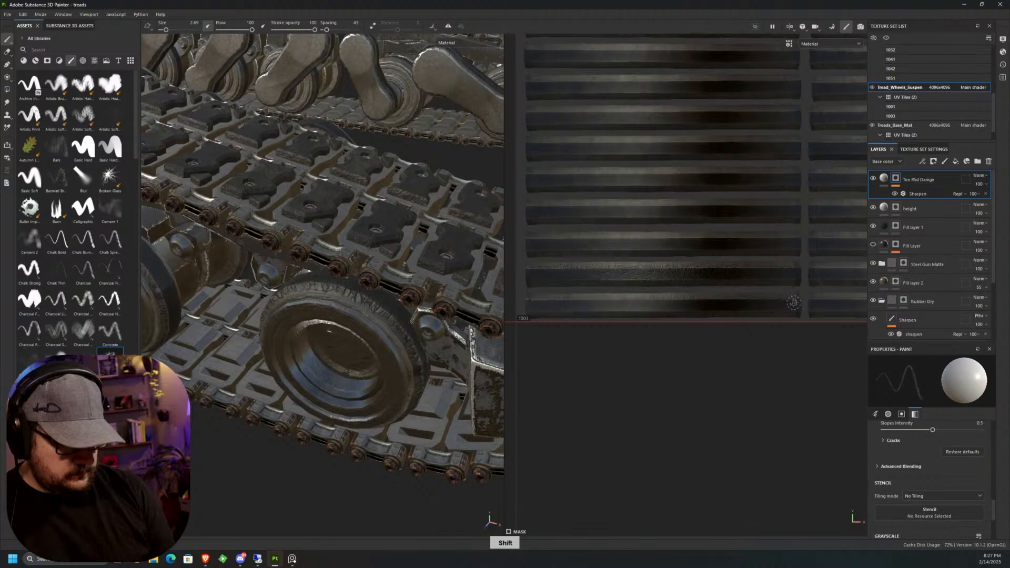
shift+click(532, 307)
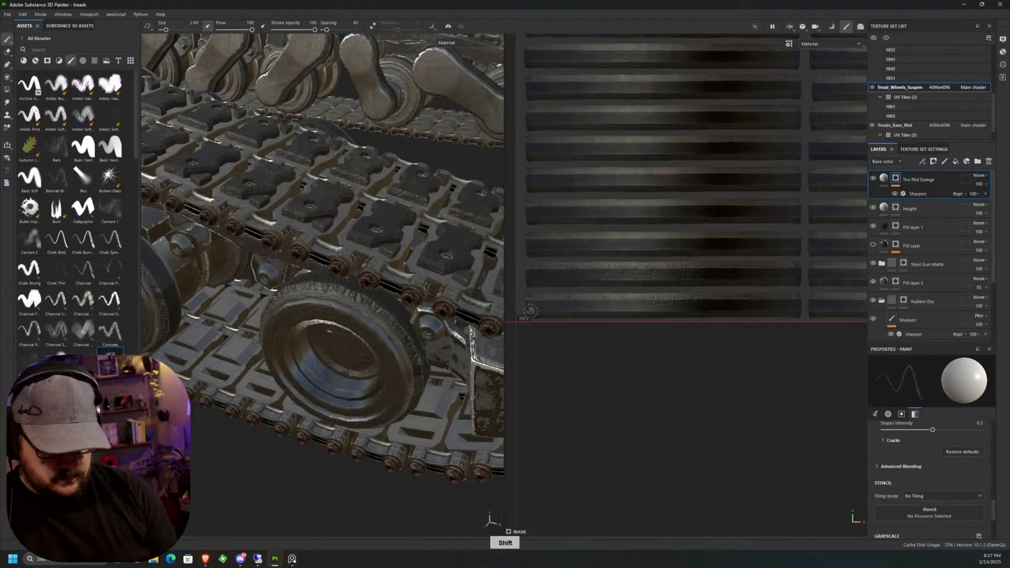
key(alt)
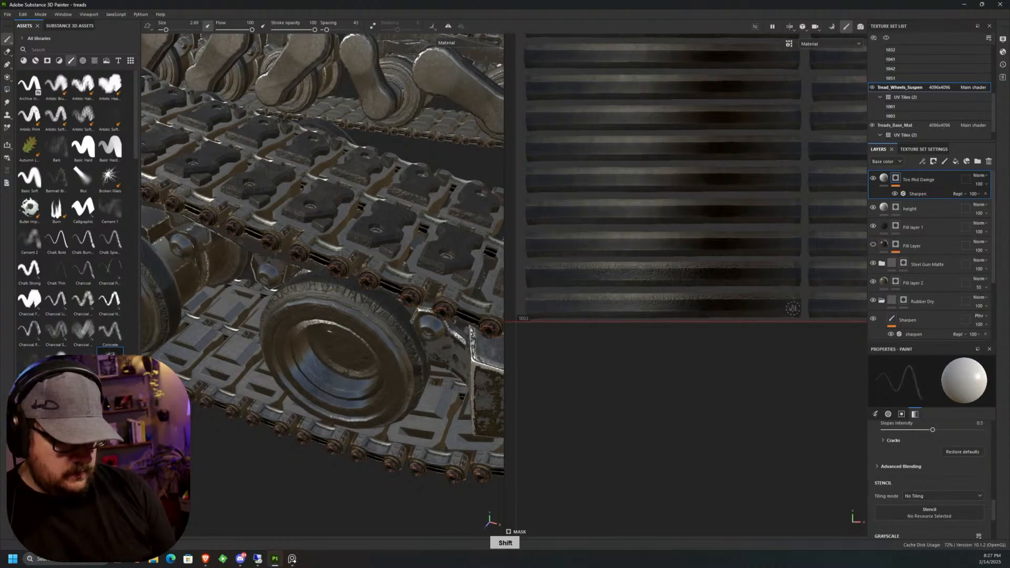
alt+middle_drag(750, 307, 581, 307)
alt+middle_drag(642, 300, 756, 295)
alt+drag(411, 299, 383, 293)
scroll(383, 293, down, 3)
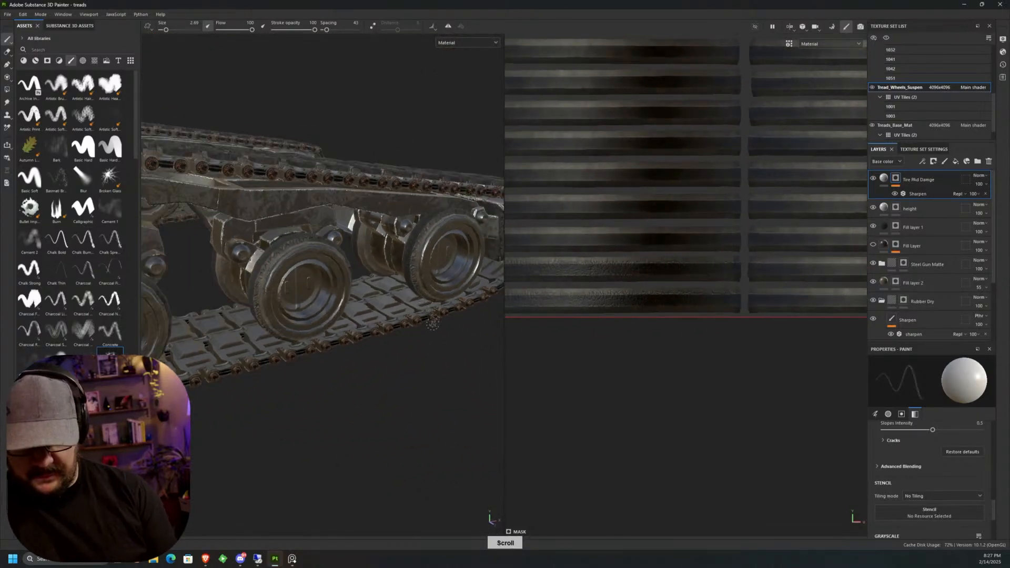
Paint straight crack strokes along the full length of the third- and fourth-lowest strips in the left UV column.
middle_drag(614, 230, 710, 286)
alt+middle_drag(652, 300, 629, 315)
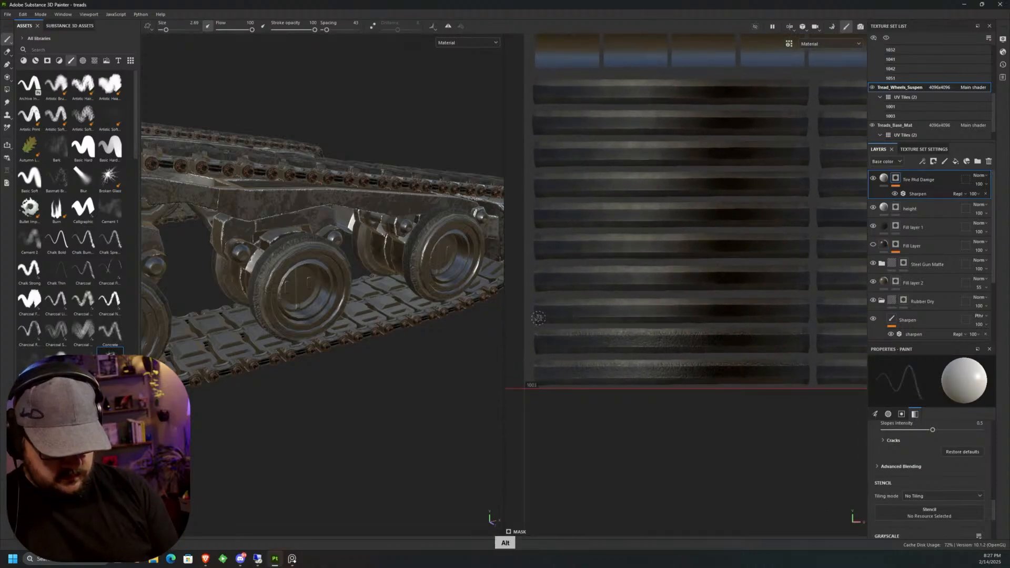
click(556, 313)
shift+click(799, 315)
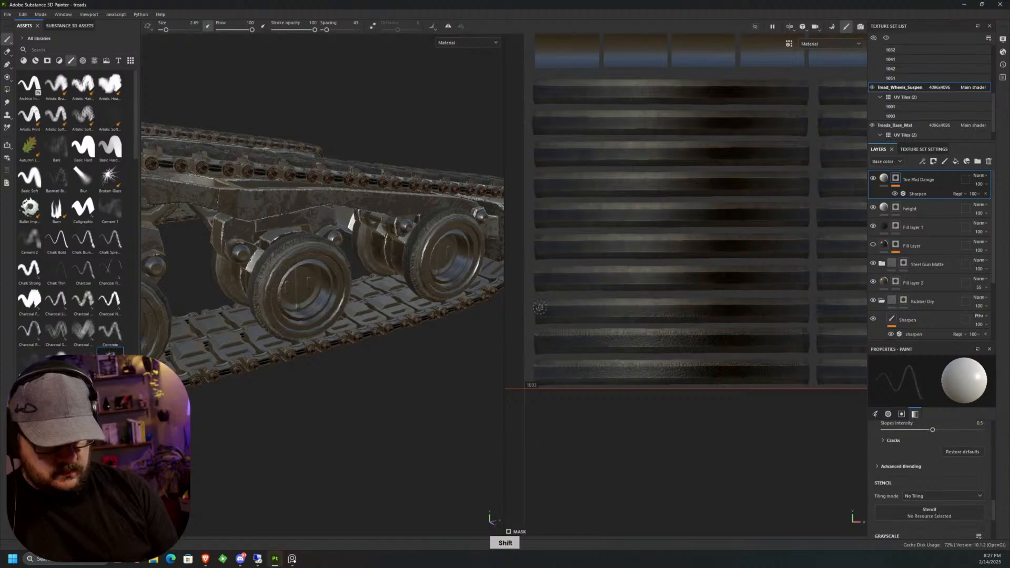
middle_drag(699, 288, 635, 303)
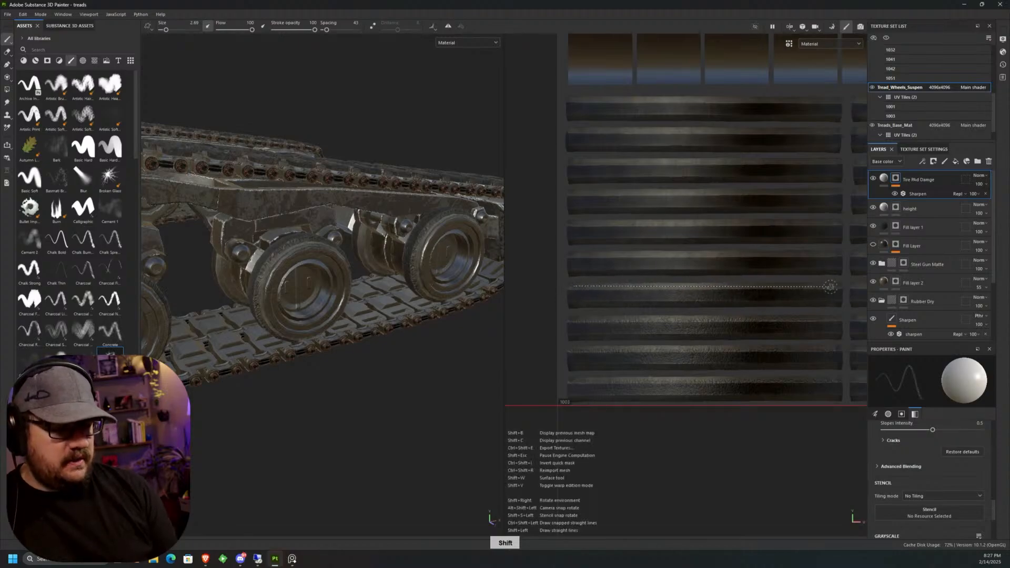
Continue the cracks over the fifth-, sixth- and seventh-lowest strips of the left UV column with straight full-length strokes.
middle_drag(651, 279, 652, 290)
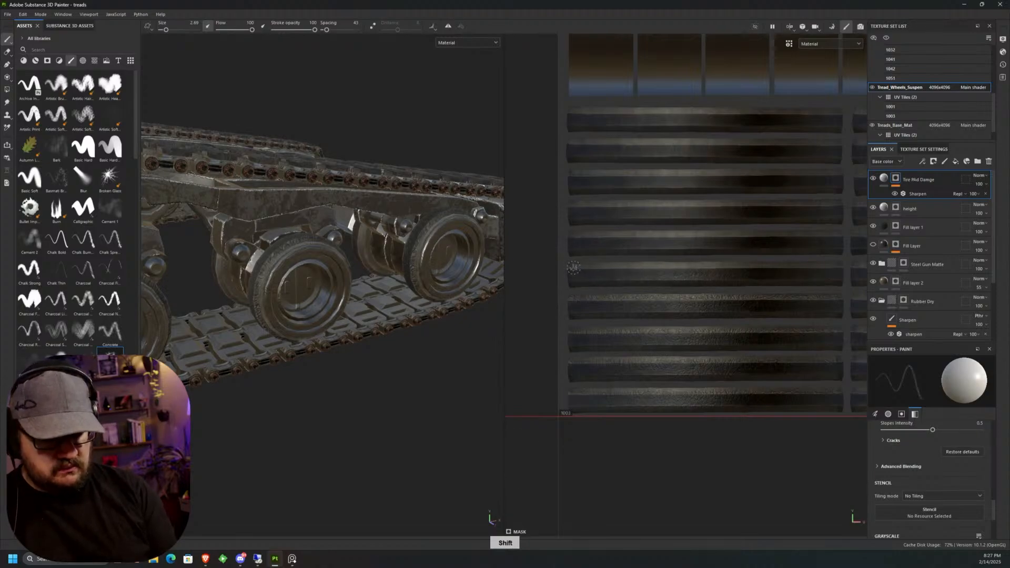
middle_drag(723, 269, 689, 289)
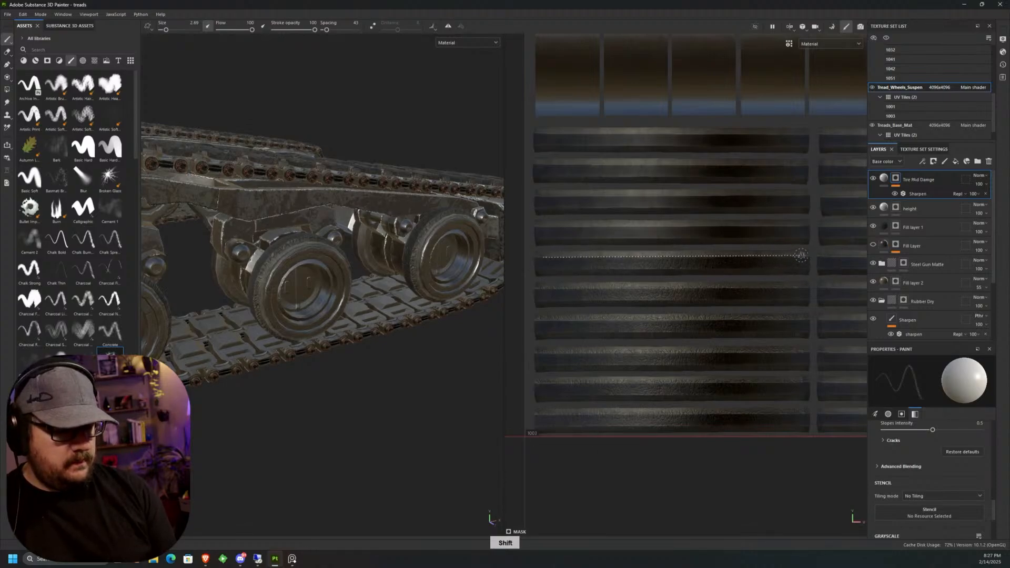
mouse_move(741, 253)
middle_down()
mouse_move(726, 267)
mouse_move(741, 282)
middle_up()
click(540, 266)
shift+click(803, 266)
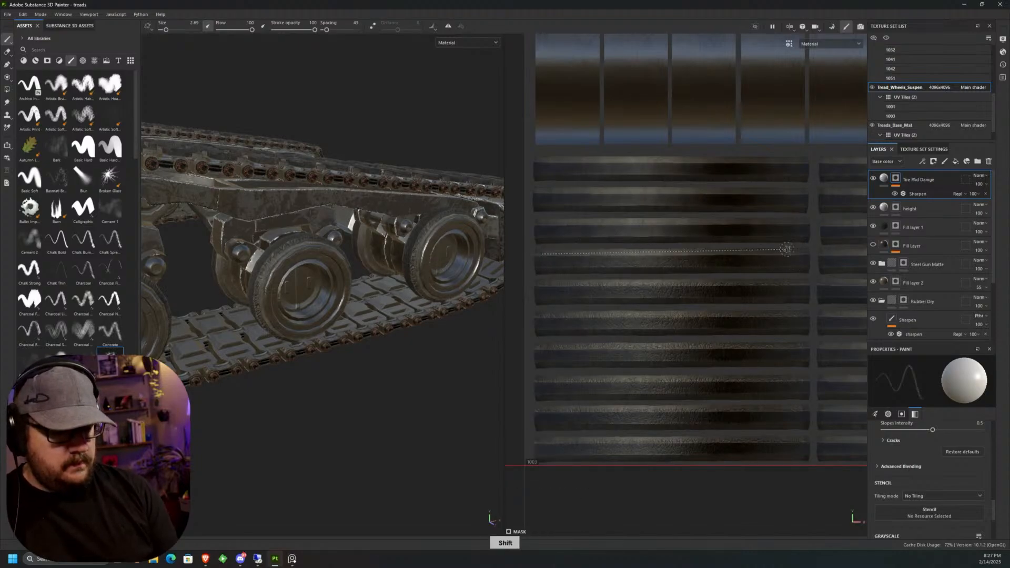
Cover the three uppermost strips of the left UV column with full-length crack strokes.
middle_drag(801, 251, 697, 302)
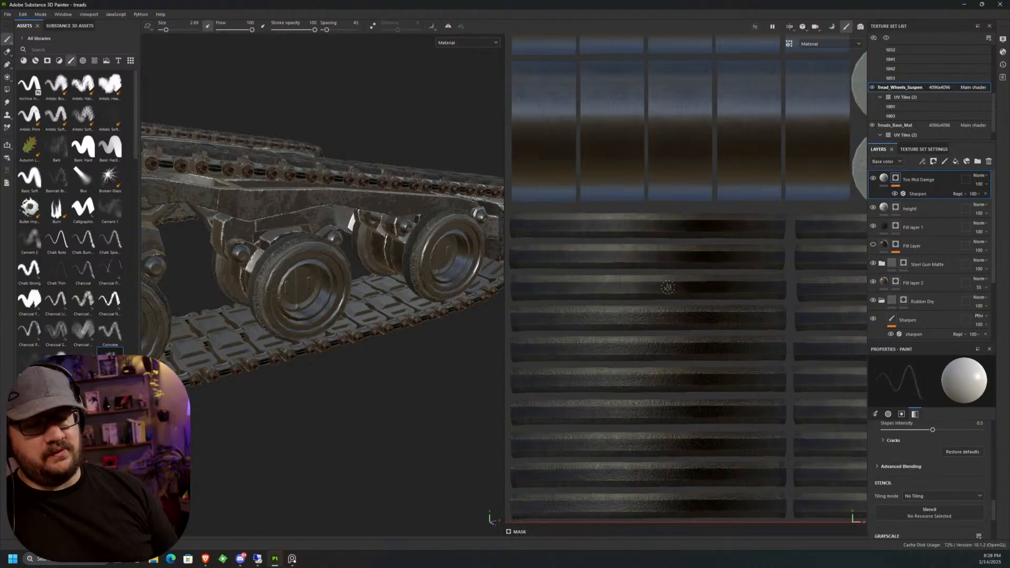
scroll(667, 287, up, 3)
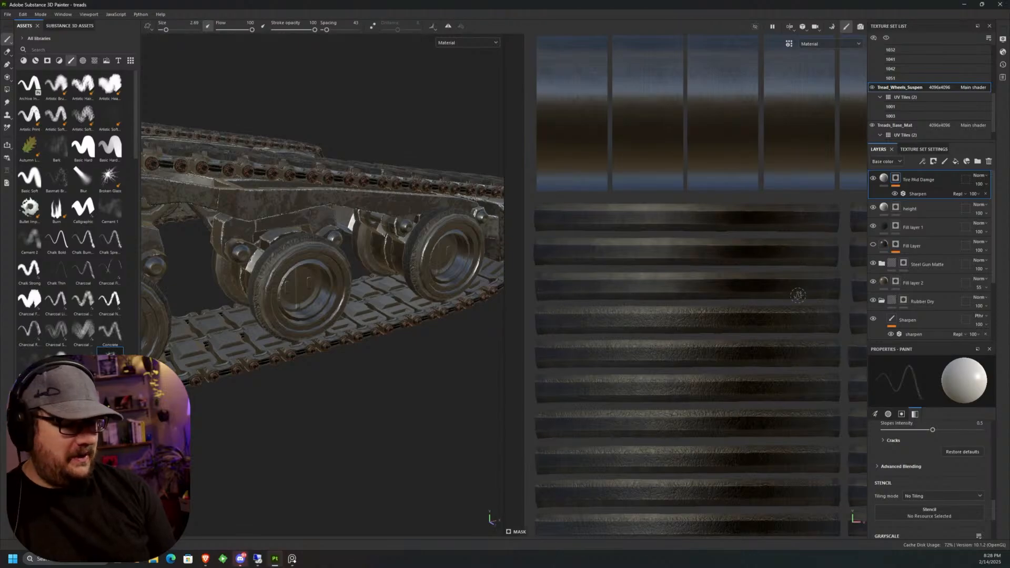
key(shift)
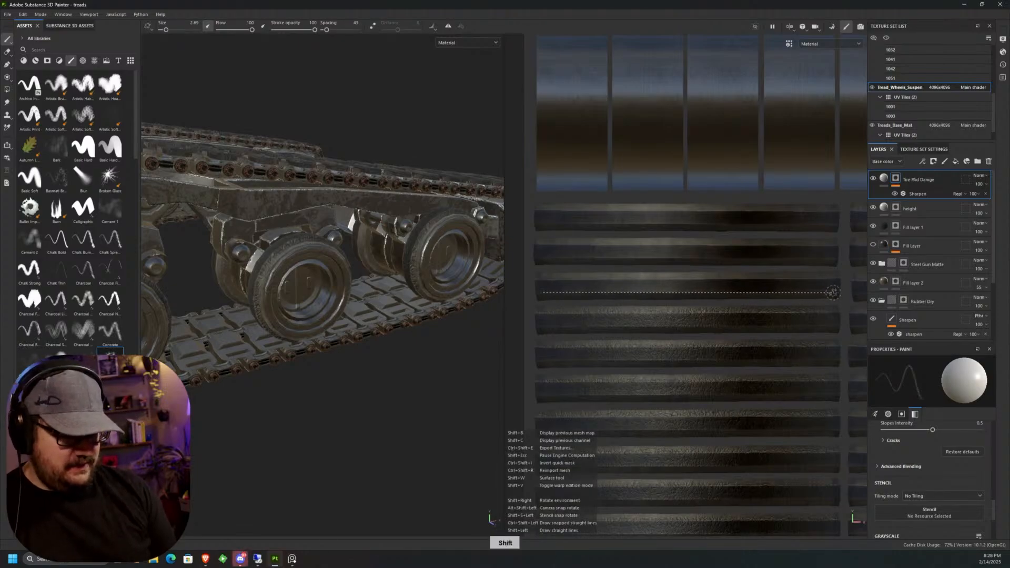
shift+click(542, 280)
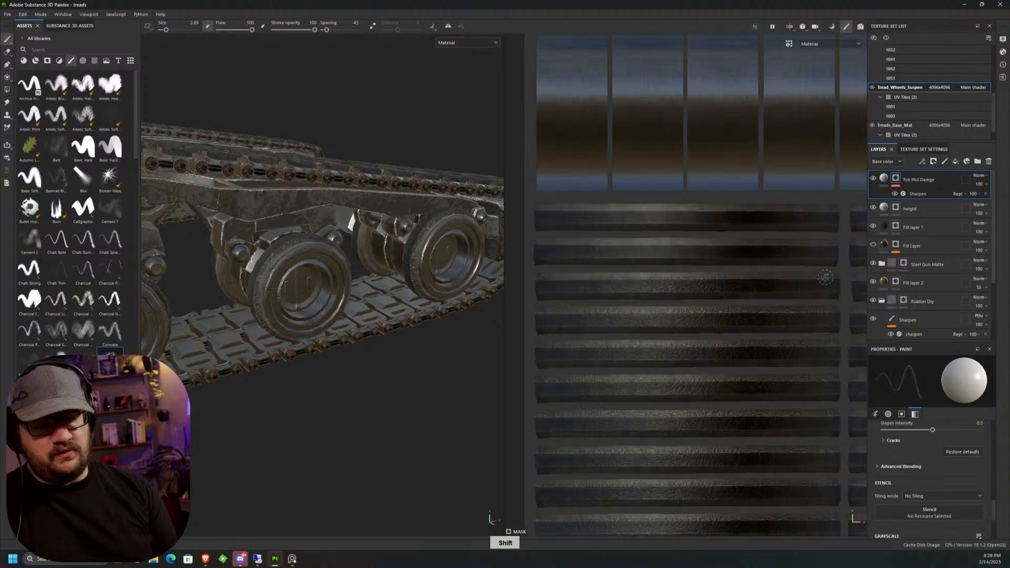
alt+middle_drag(627, 290, 633, 295)
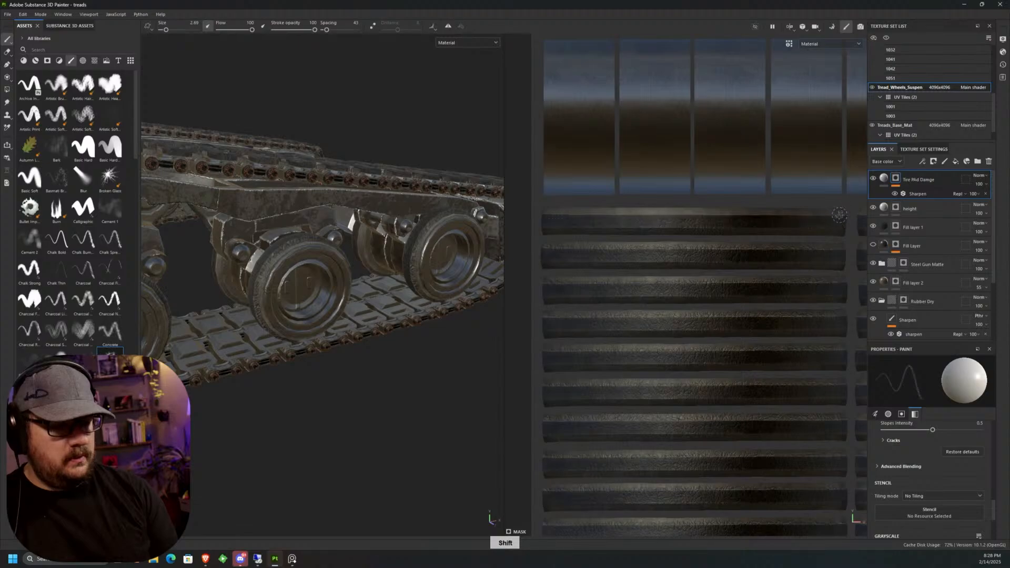
shift+click(548, 209)
Paint straight crack strokes across the two uppermost strips of the right UV column, below the ring-shaped islands.
alt+middle_drag(657, 263, 493, 297)
alt+middle_drag(638, 267, 572, 245)
alt+middle_drag(546, 238, 563, 233)
click(547, 227)
shift+click(839, 230)
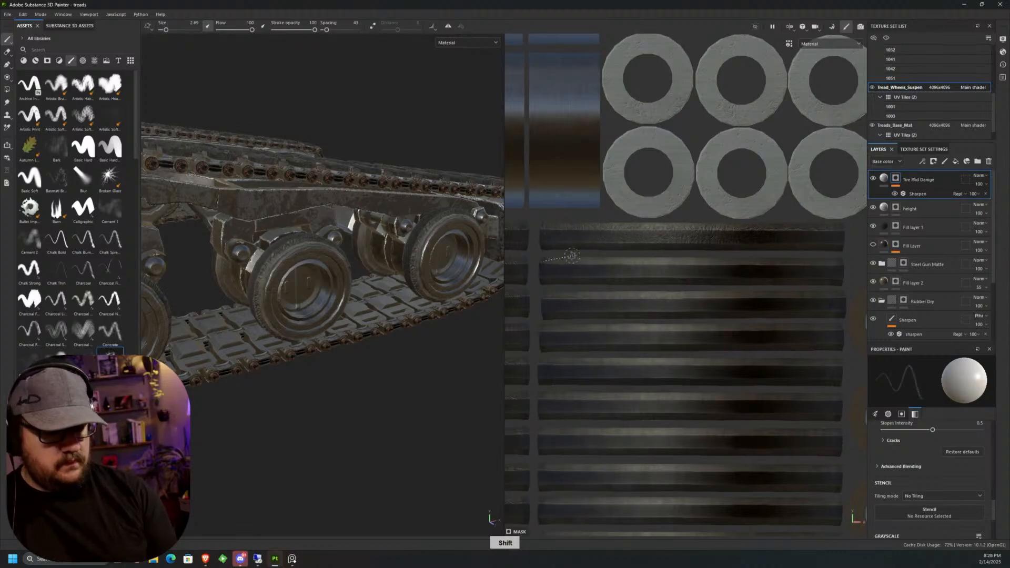
shift+click(547, 276)
shift+click(833, 281)
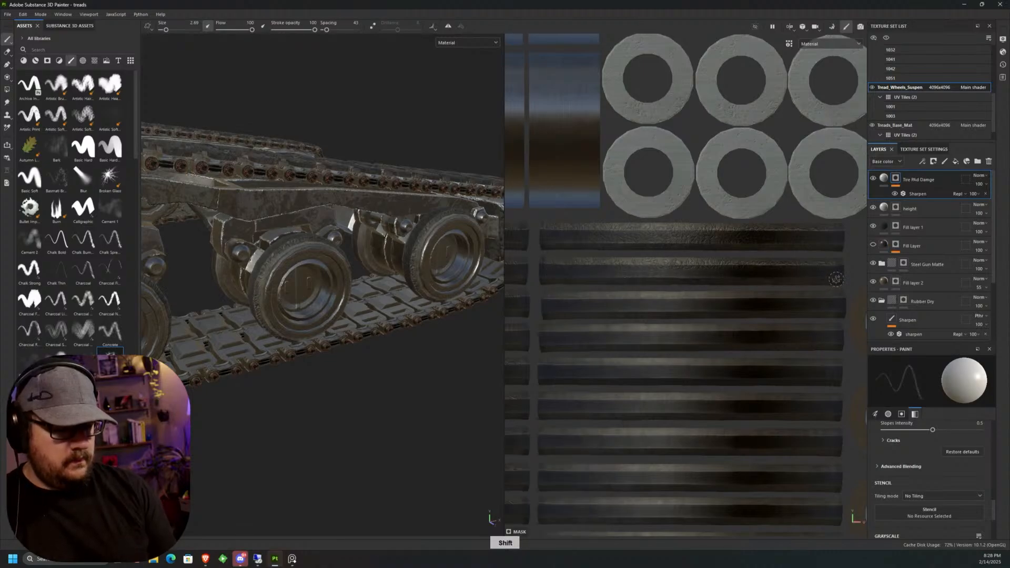
Paint full-length crack strokes over the third, fourth and fifth strips from the top of the right UV column.
middle_drag(796, 275, 799, 241)
click(551, 261)
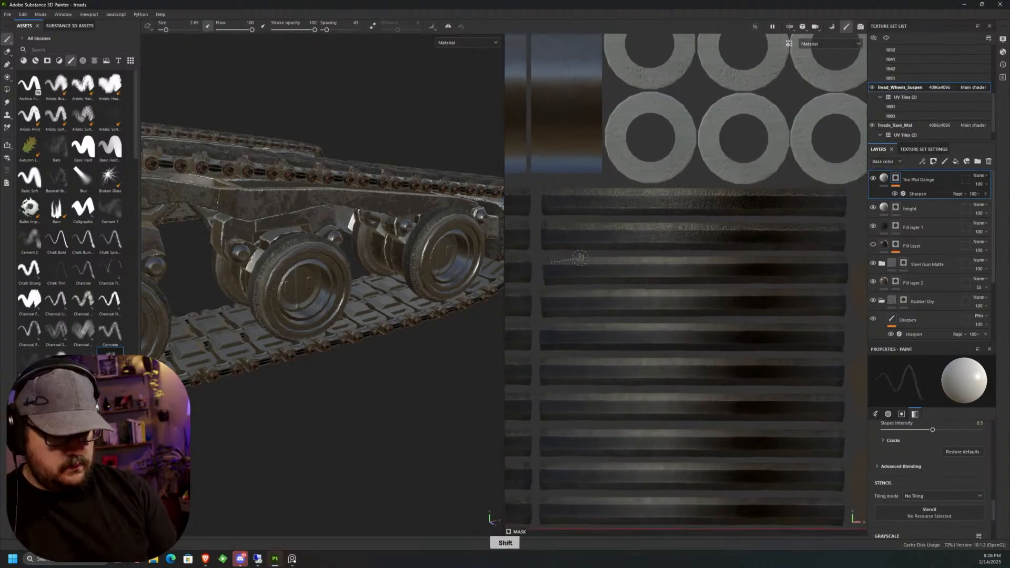
shift+click(838, 269)
shift+click(549, 271)
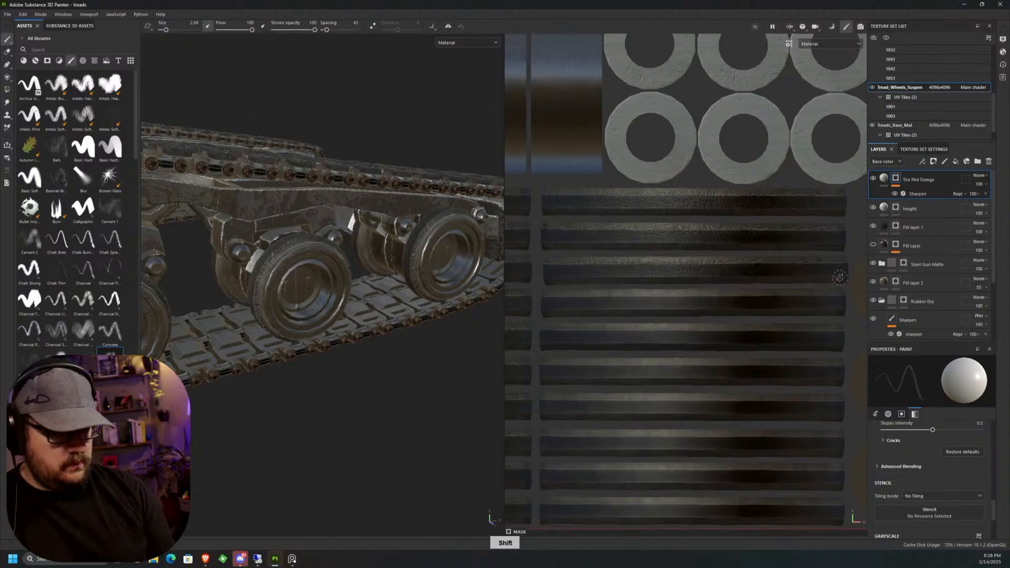
middle_drag(563, 273, 604, 260)
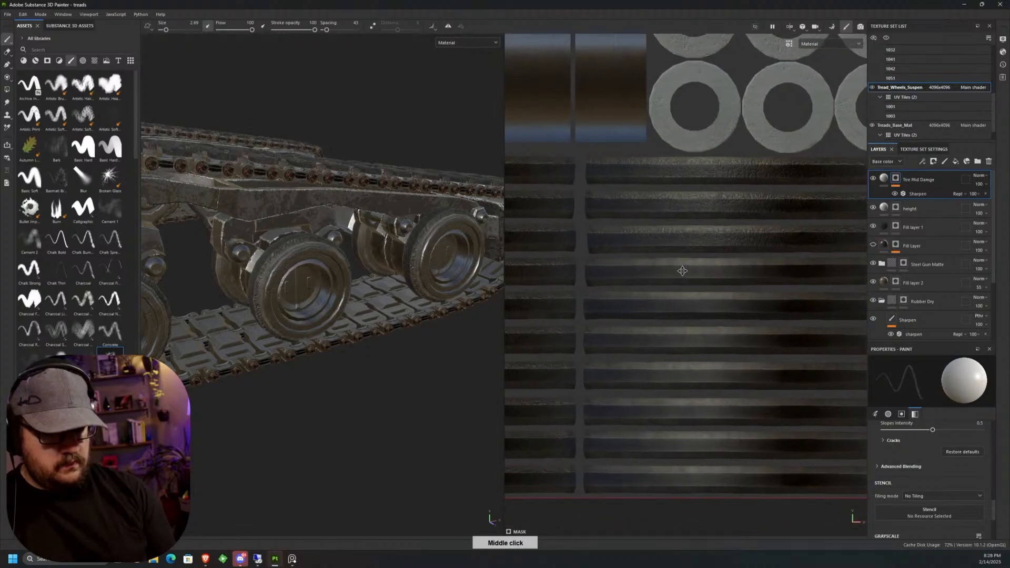
middle_drag(683, 268, 638, 266)
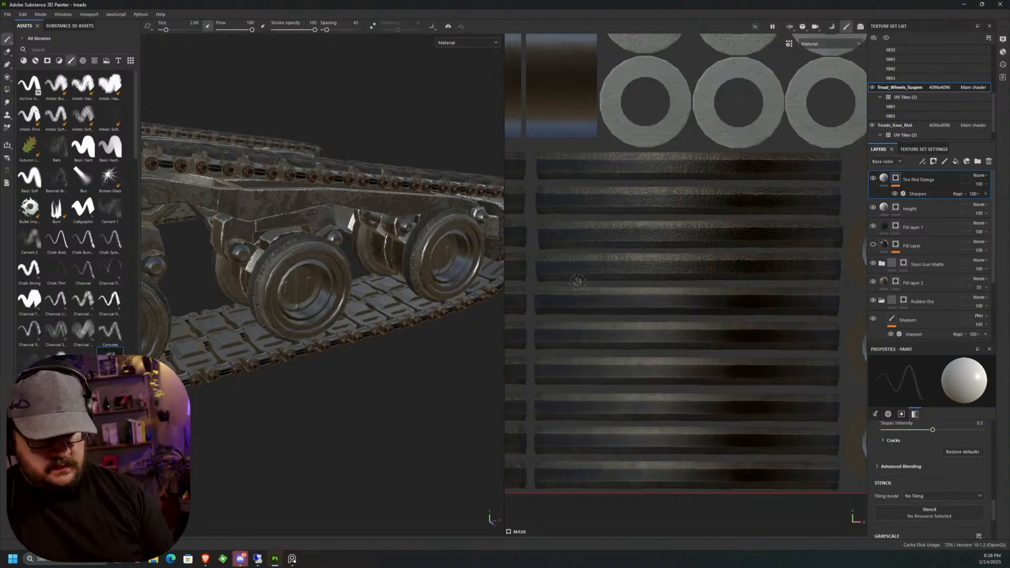
shift+click(832, 293)
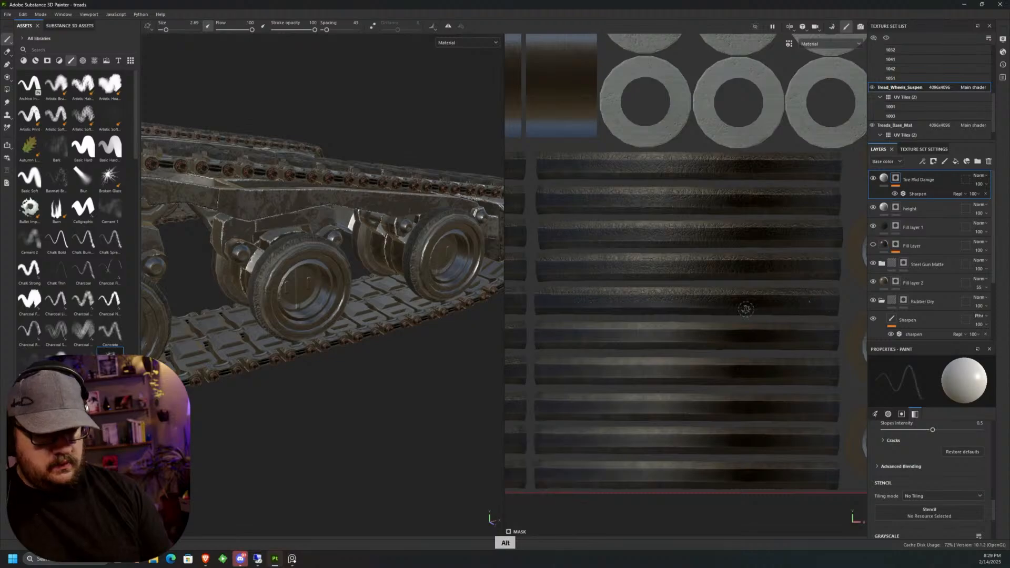
Fill the sixth strip from the top of the right UV column with back-and-forth straight crack strokes.
middle_drag(675, 322, 713, 251)
middle_drag(578, 263, 544, 269)
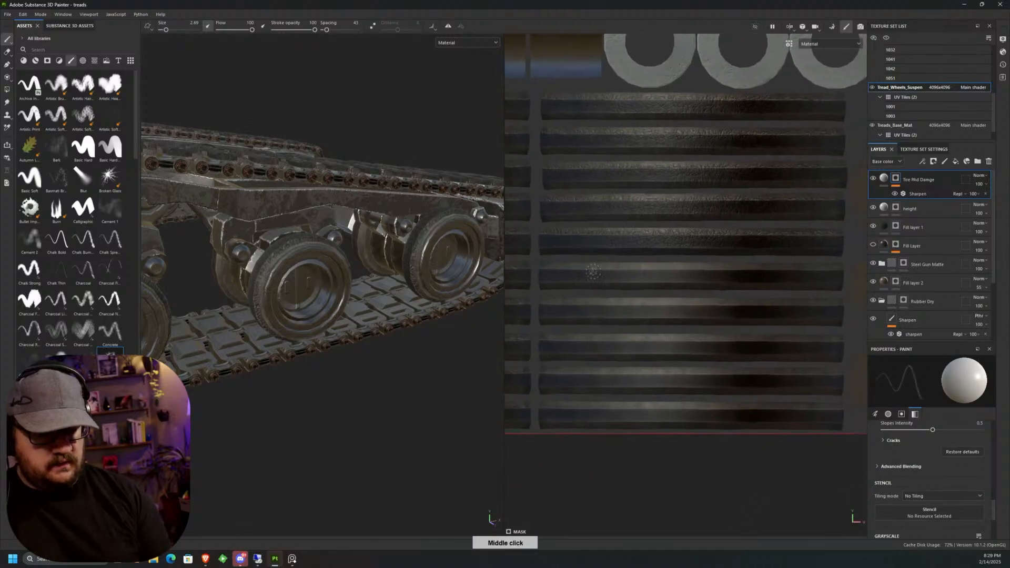
key(shift)
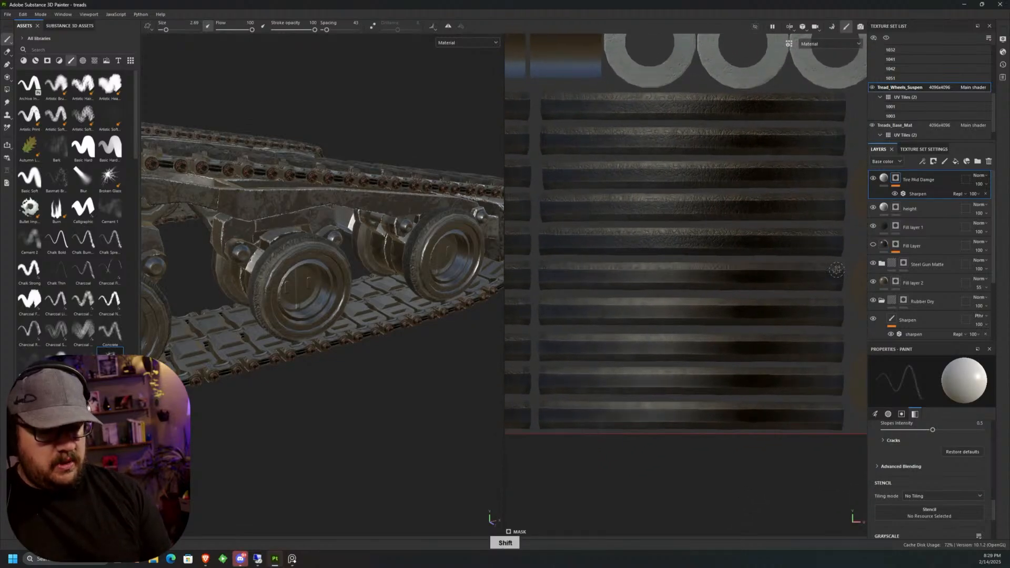
shift+click(542, 275)
shift+click(836, 284)
shift+click(545, 281)
Paint straight crack strokes over the seventh and eighth strips from the top of the right UV column.
shift+click(838, 304)
shift+click(835, 312)
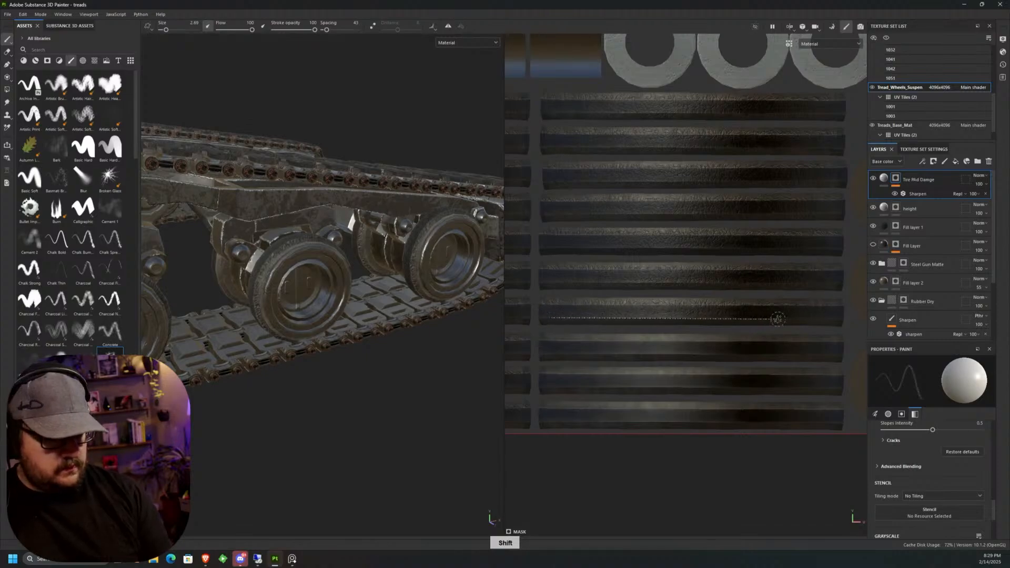
shift+click(834, 319)
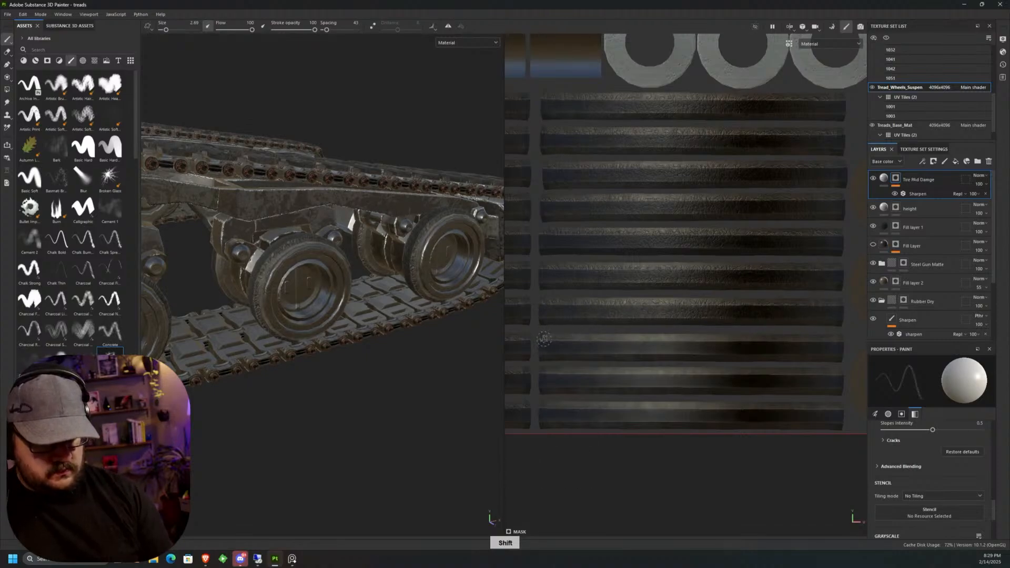
shift+click(836, 340)
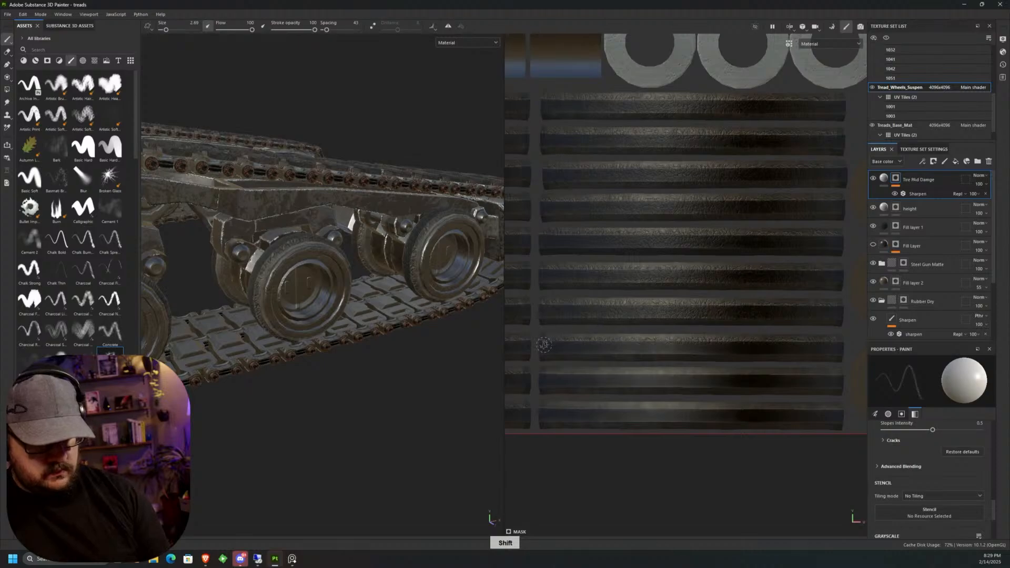
shift+click(835, 349)
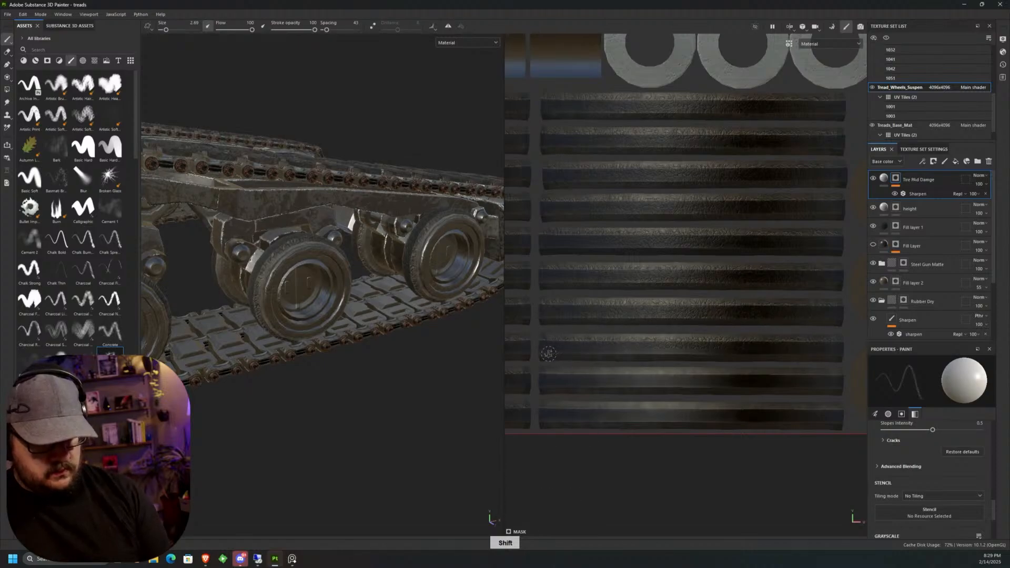
Paint straight damage strokes along the lowest three tire tread strips in the UV layout, on the tire damage layer's mask.
shift+click(836, 353)
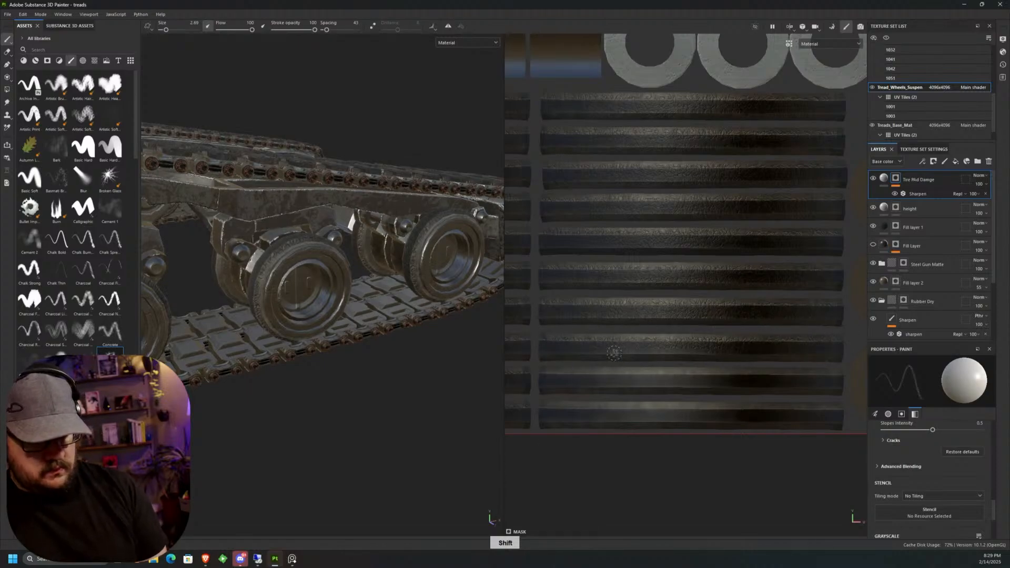
shift+click(834, 378)
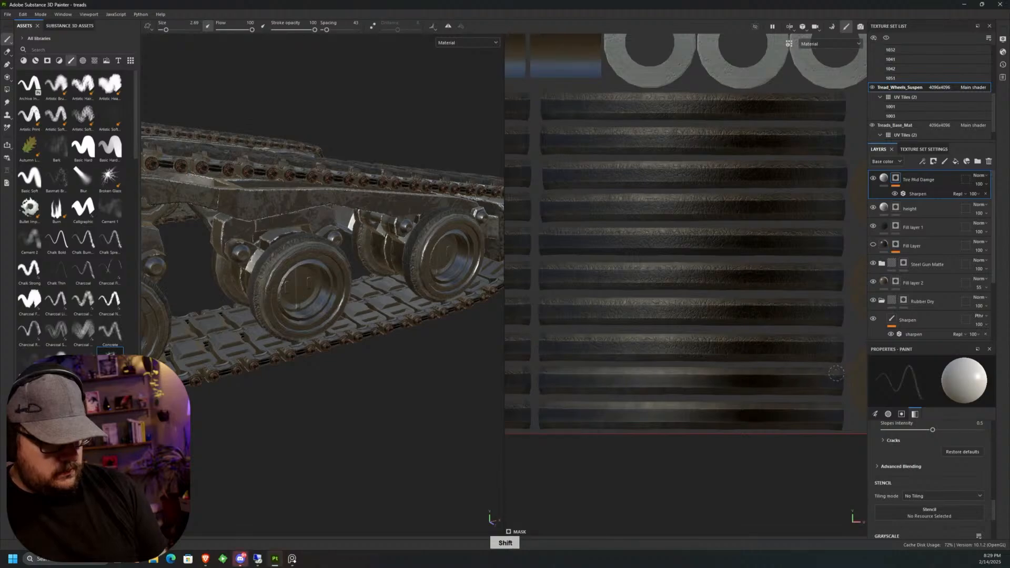
shift+click(548, 385)
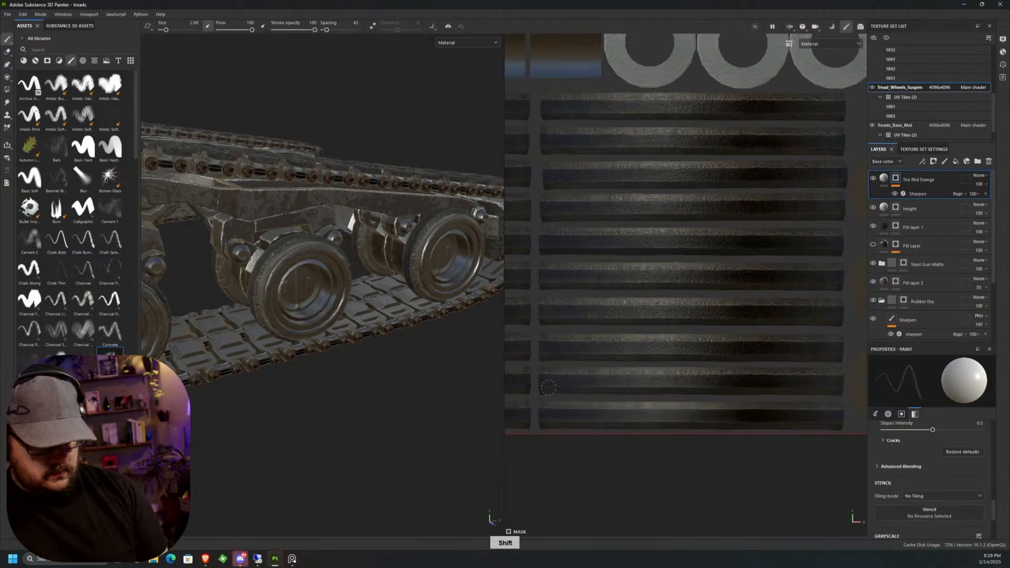
shift+click(834, 389)
click(548, 405)
shift+click(839, 405)
click(837, 414)
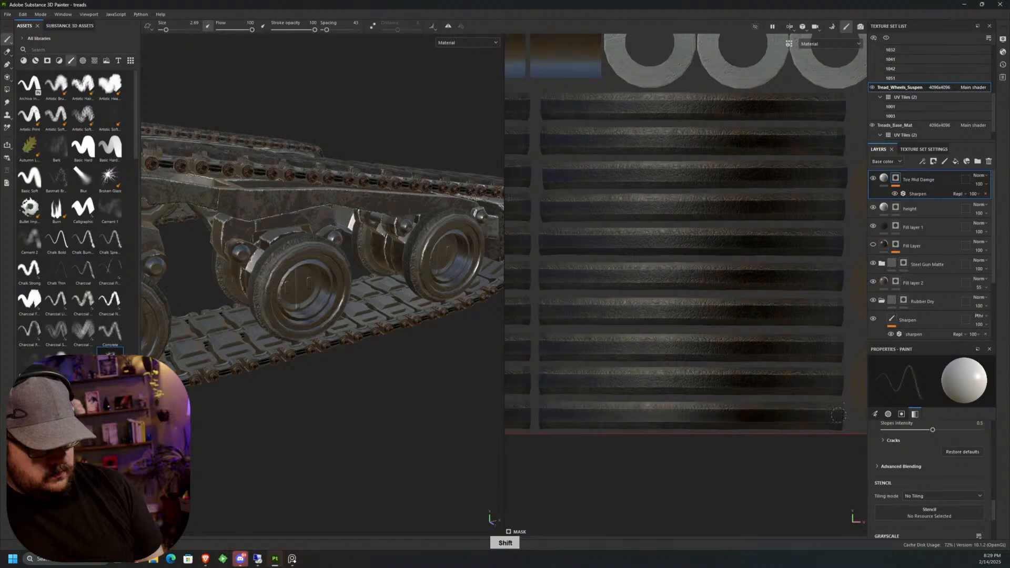
shift+click(545, 415)
click(547, 422)
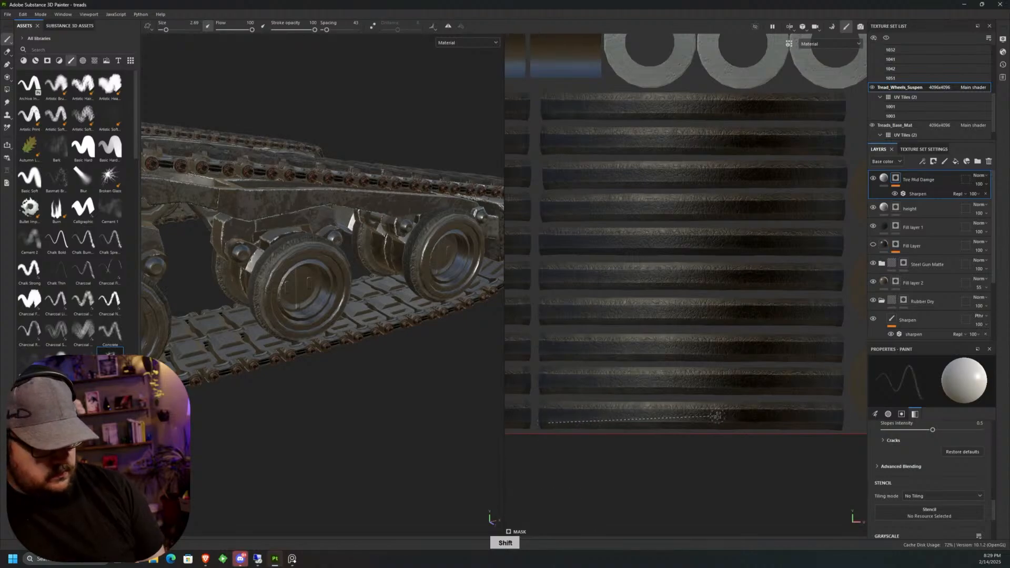
shift+click(838, 422)
Examine the painted tread damage on the road wheels in the 3D model from several angles and up close.
mouse_move(385, 363)
alt+mouse_down()
mouse_move(352, 442)
mouse_move(263, 426)
mouse_move(363, 423)
mouse_move(388, 337)
alt+mouse_up()
scroll(451, 259, up, 3)
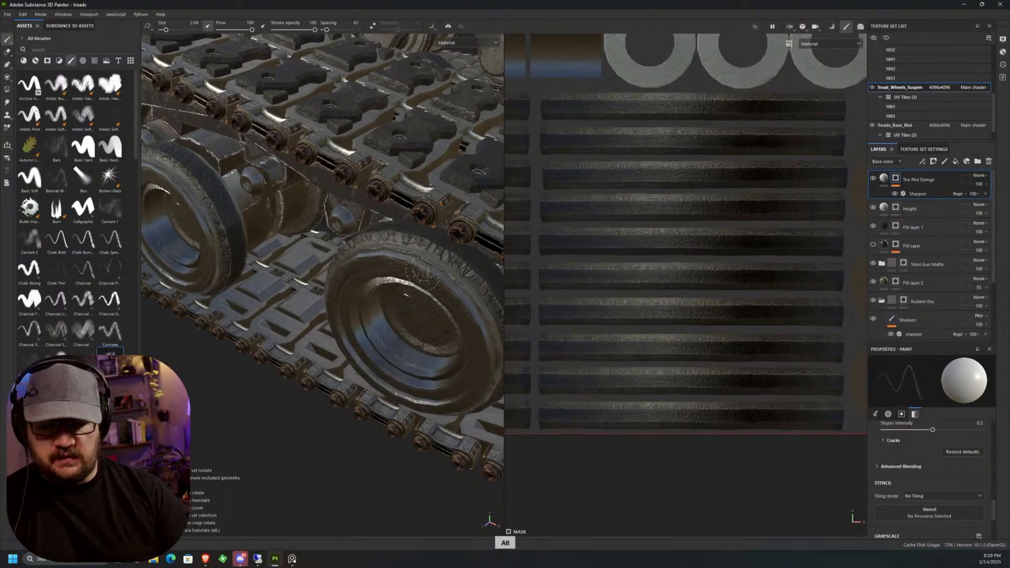
middle_drag(469, 349, 379, 305)
alt+drag(379, 305, 368, 276)
alt+middle_drag(368, 276, 391, 284)
alt+drag(391, 266, 390, 281)
scroll(390, 281, up, 2)
scroll(389, 282, up, 3)
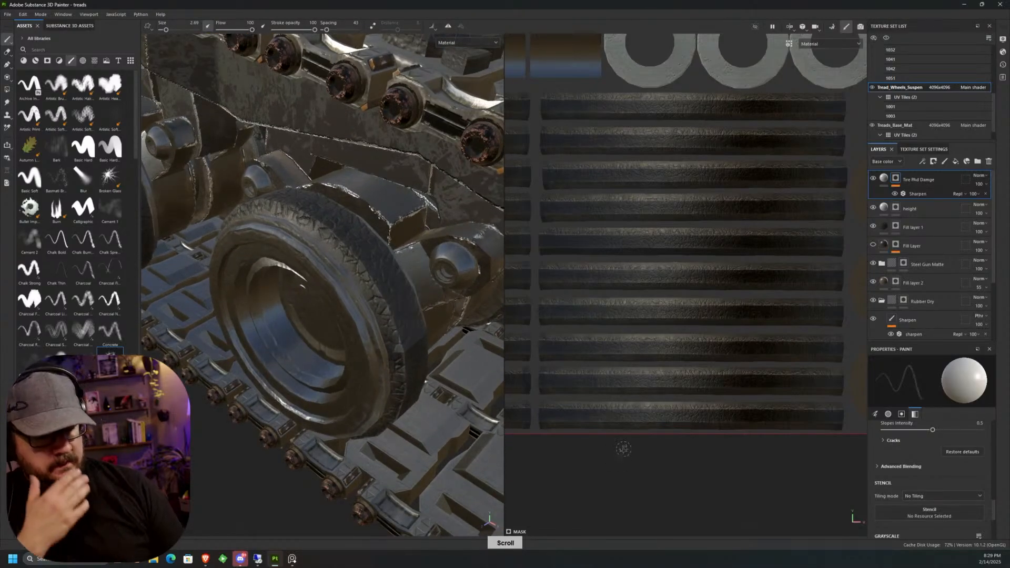
Duplicate the tire damage layer and select the copy's fill content for editing.
right_click(890, 196)
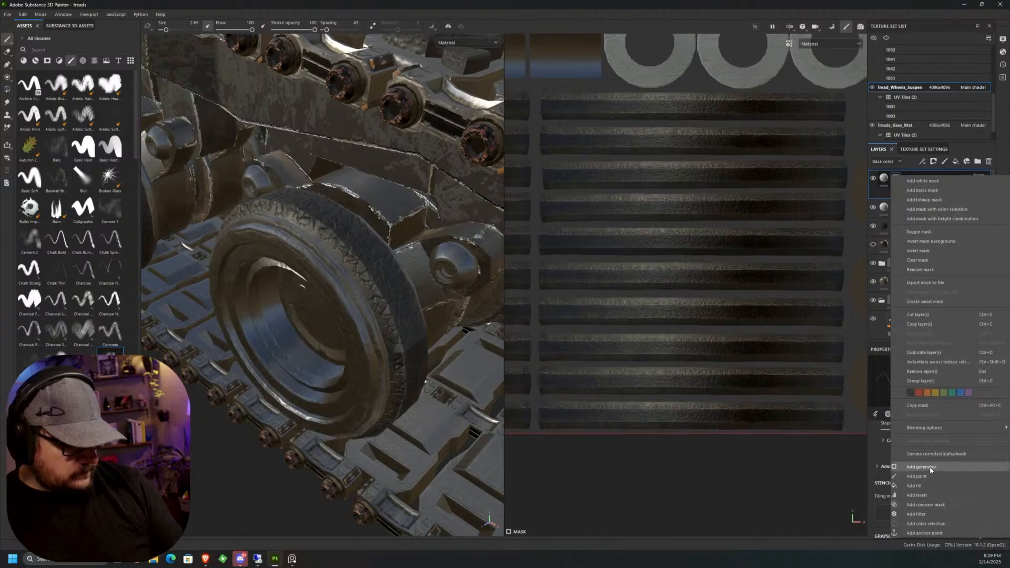
click(925, 391)
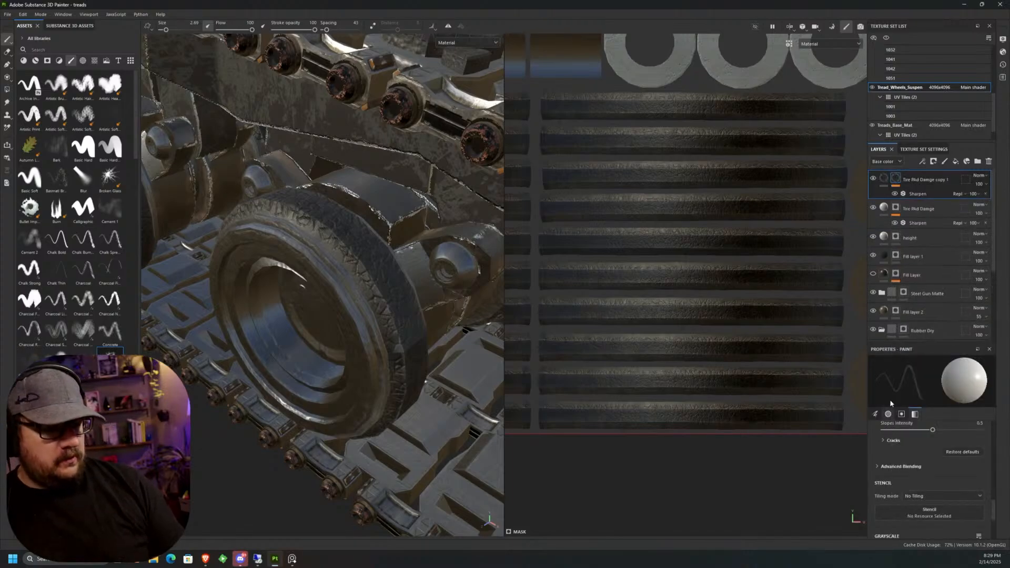
click(884, 179)
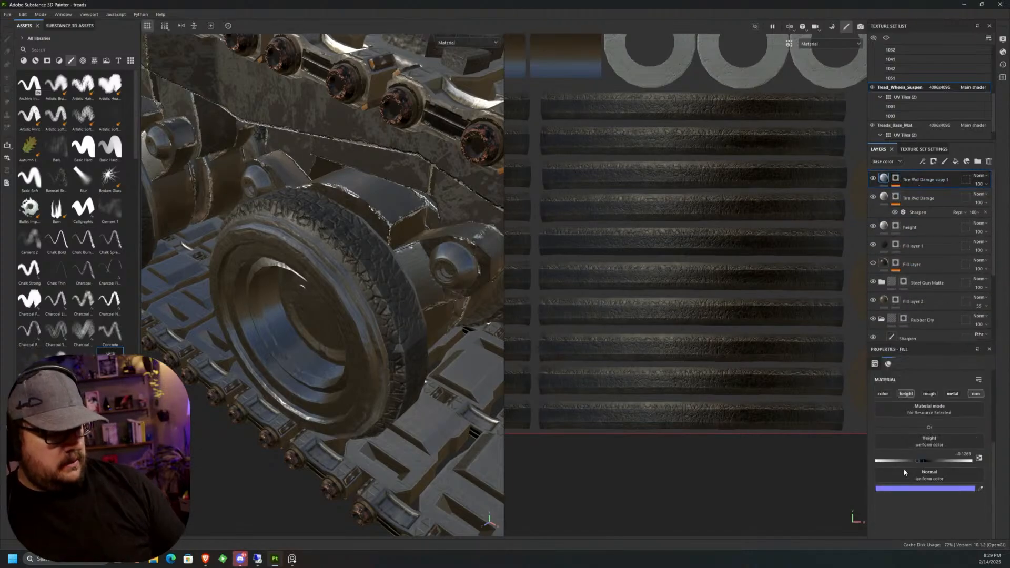
Enable the base color channel on the duplicated tire damage layer and set it to a dark yellowish brown.
click(882, 394)
click(923, 455)
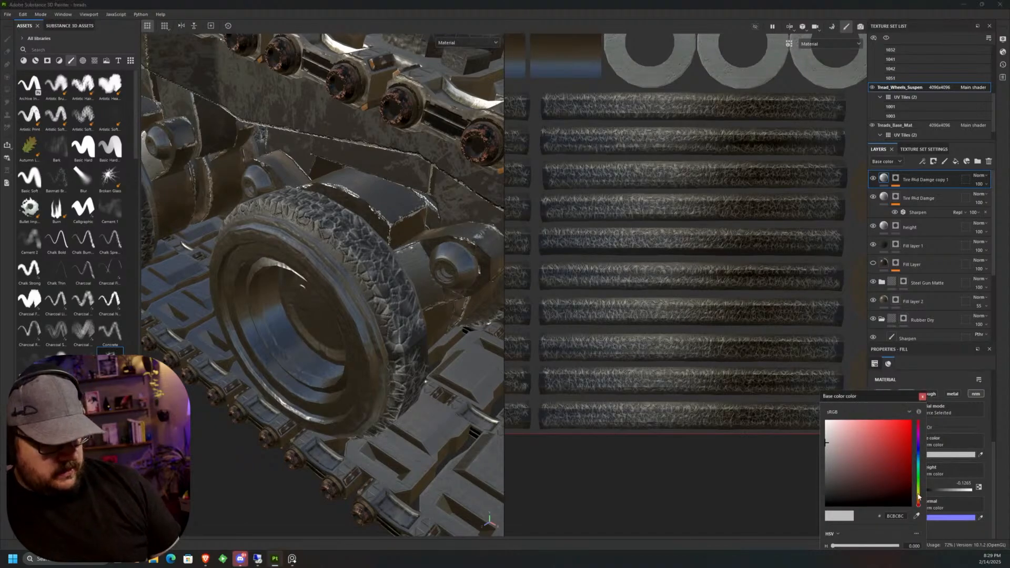
click(918, 492)
drag(917, 499, 918, 496)
click(847, 473)
click(859, 470)
click(920, 397)
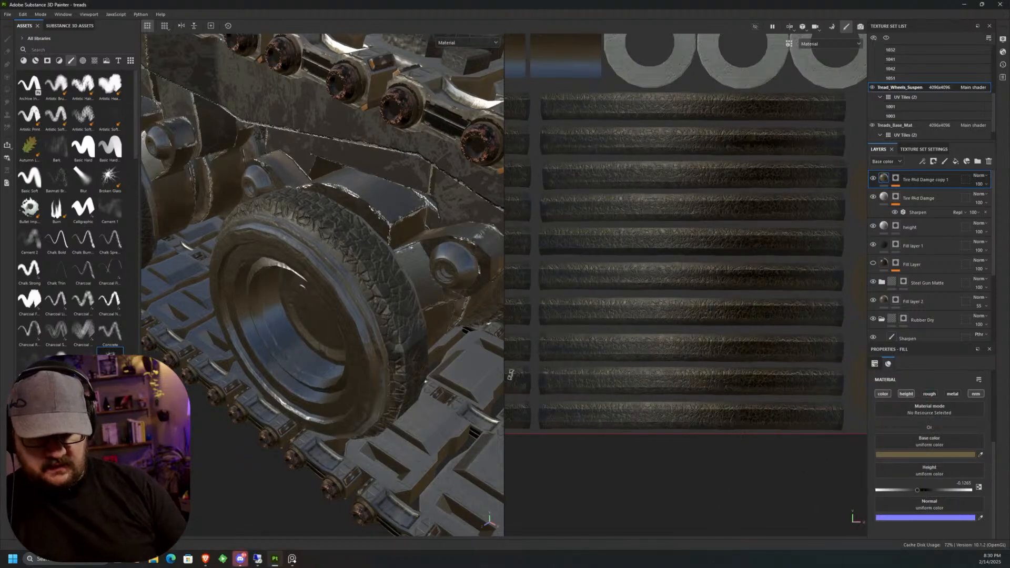
Check the recolored tires on the model and in the UV layout and save the project.
alt+drag(413, 321, 433, 283)
scroll(445, 272, down, 2)
middle_drag(644, 329, 710, 334)
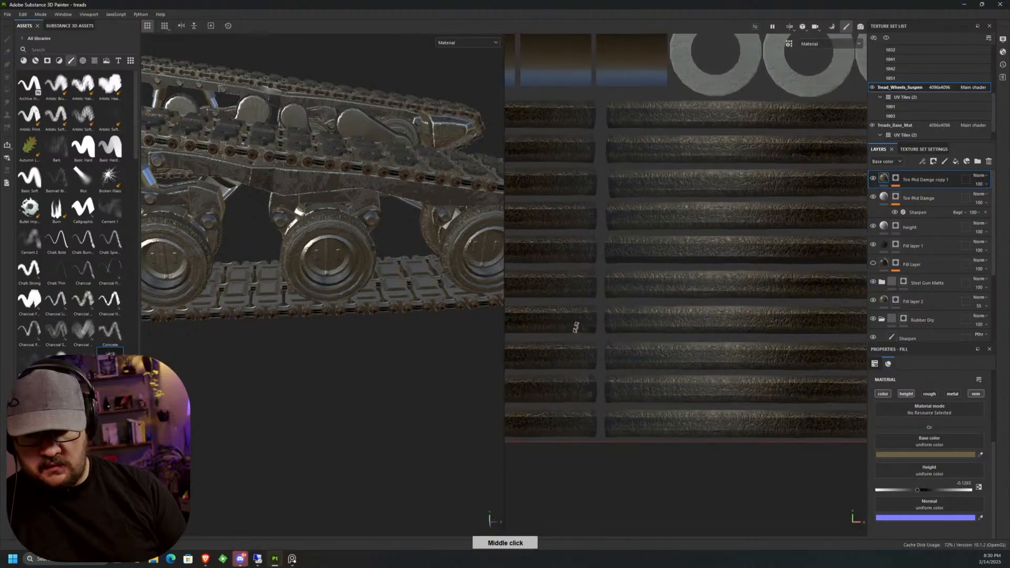
click(7, 14)
click(20, 80)
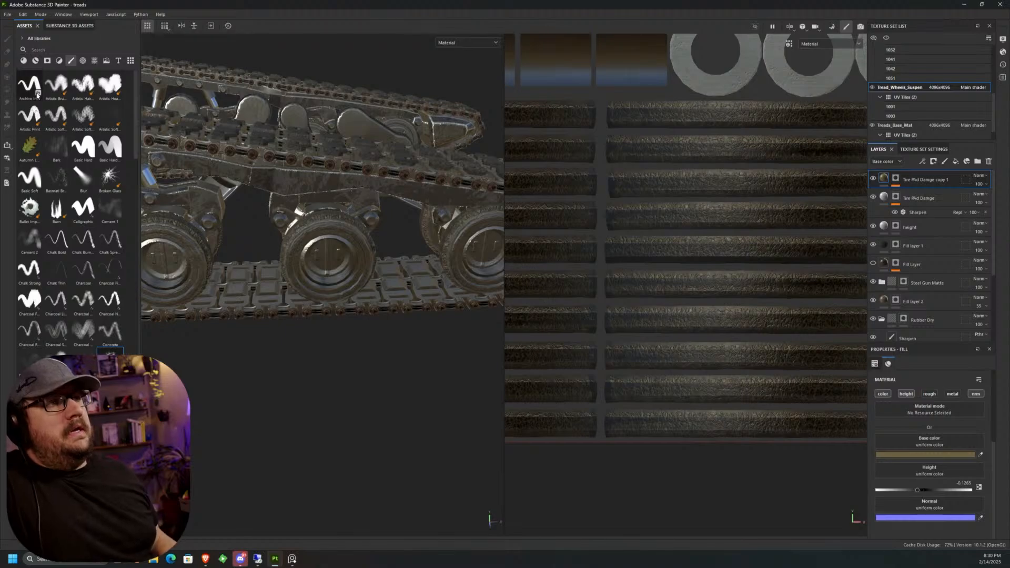
mouse_move(37, 95)
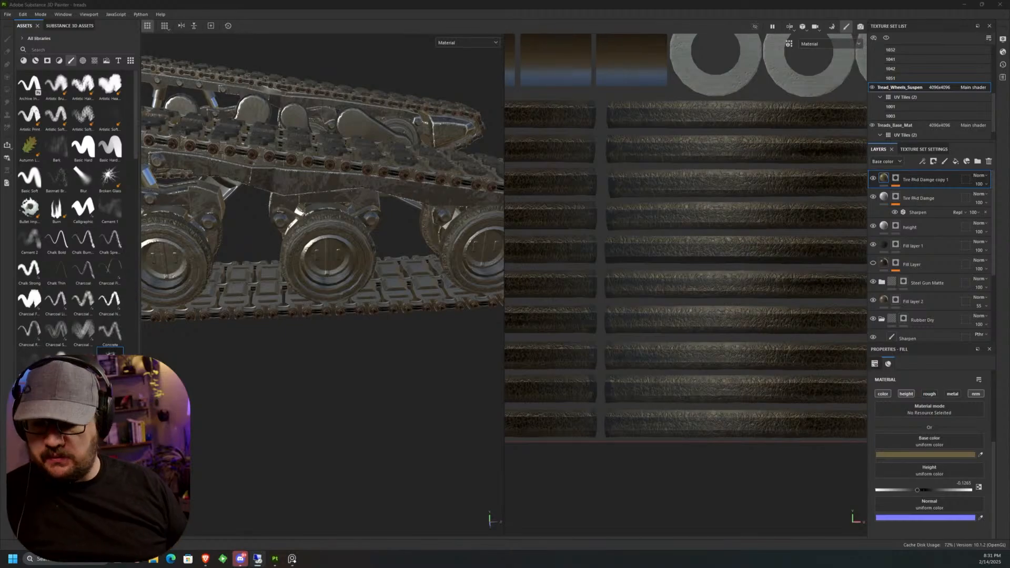
Focus on the inner faces of the lower track links and make Track_Pads the active texture set.
middle_drag(374, 345, 409, 271)
scroll(408, 274, up, 5)
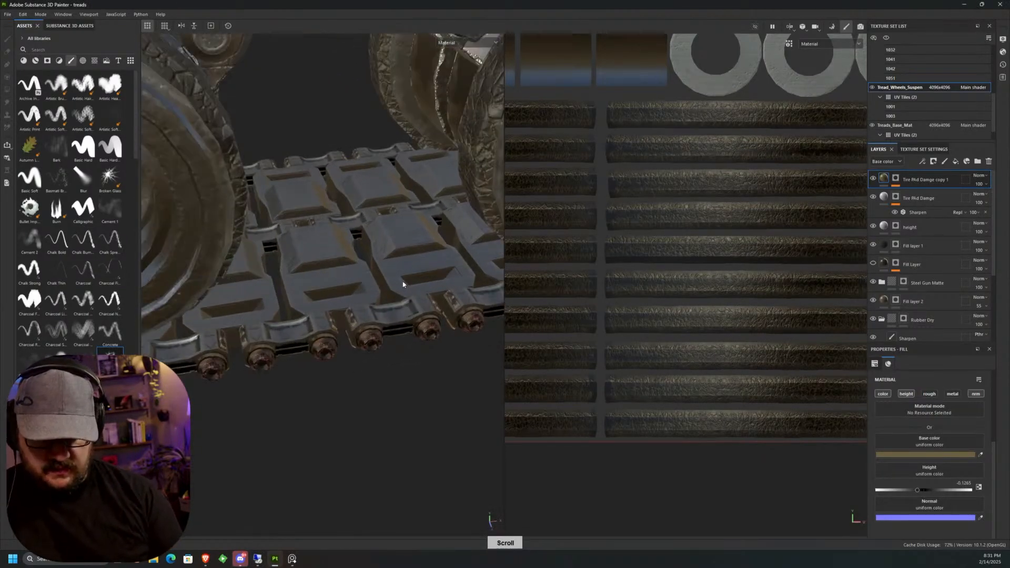
middle_drag(396, 294, 423, 353)
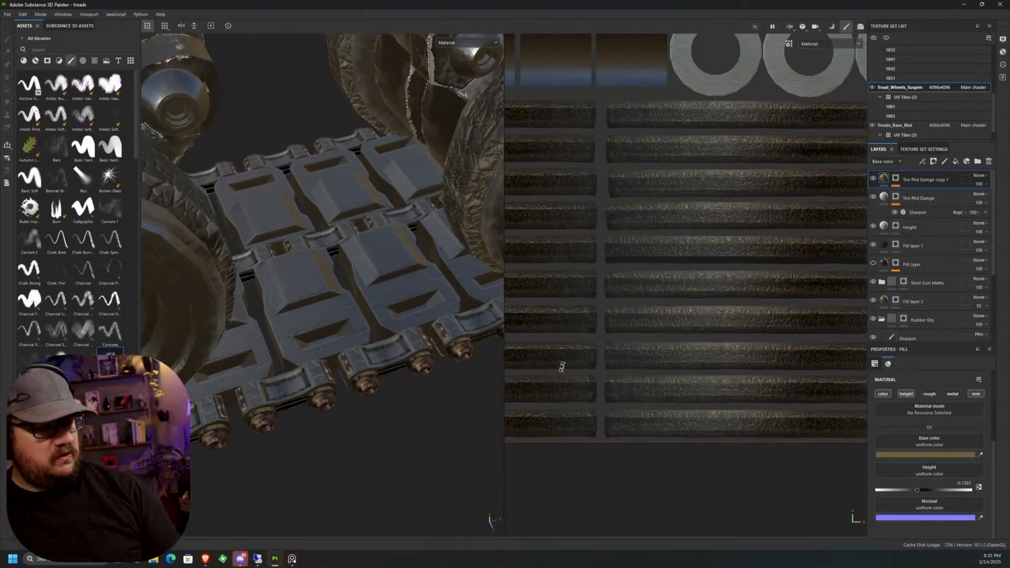
drag(993, 130, 995, 83)
click(887, 78)
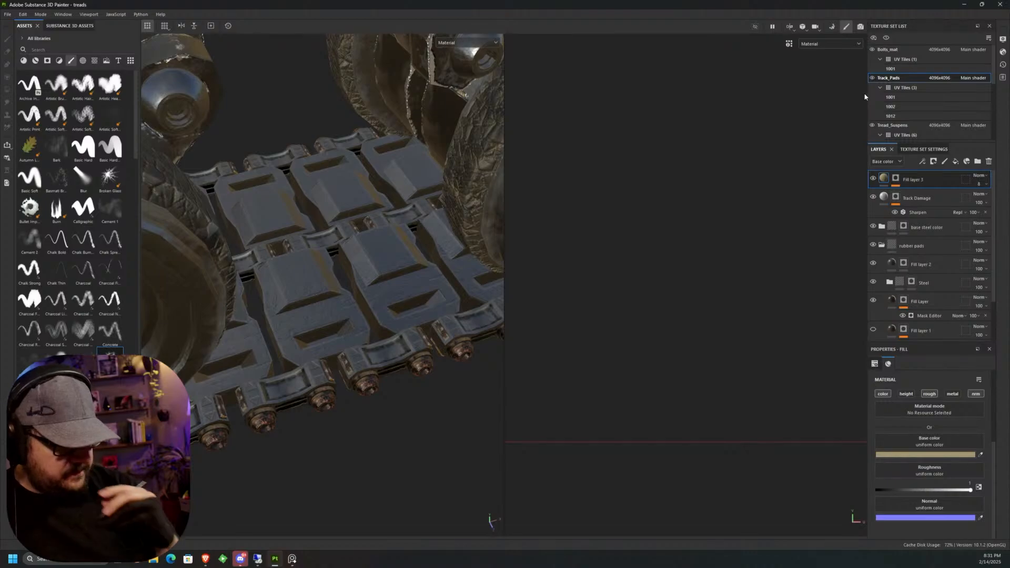
Expand the Plastic Rubber folder and toggle its visibility to check which track pad surfaces it covers.
drag(993, 231, 993, 267)
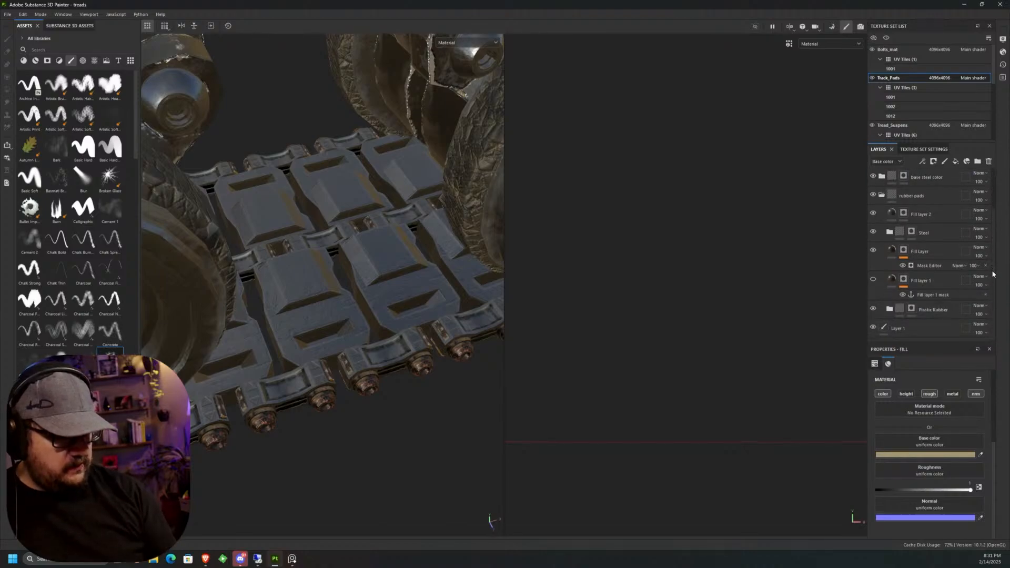
click(889, 309)
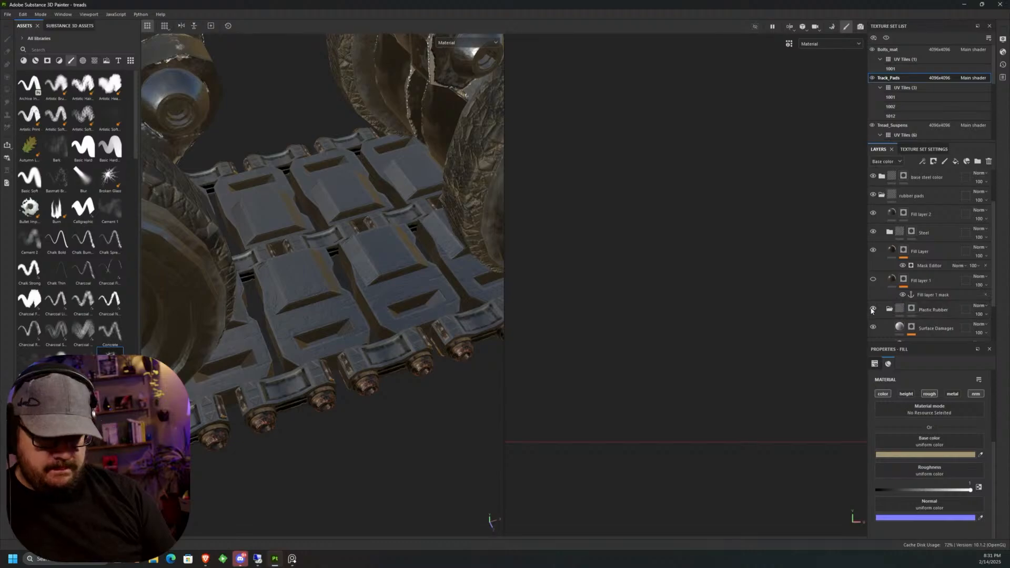
alt+drag(396, 448, 497, 309)
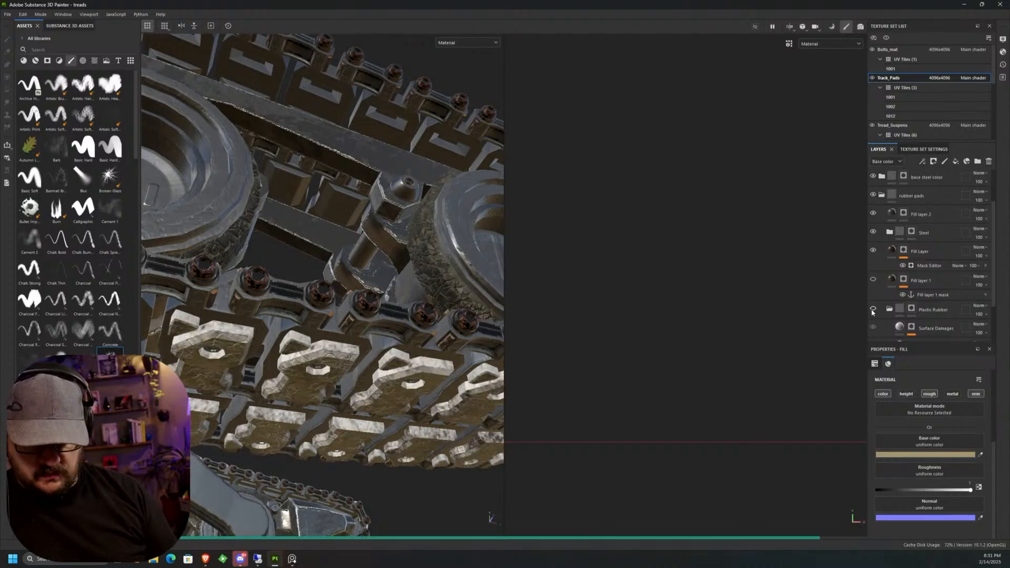
click(872, 309)
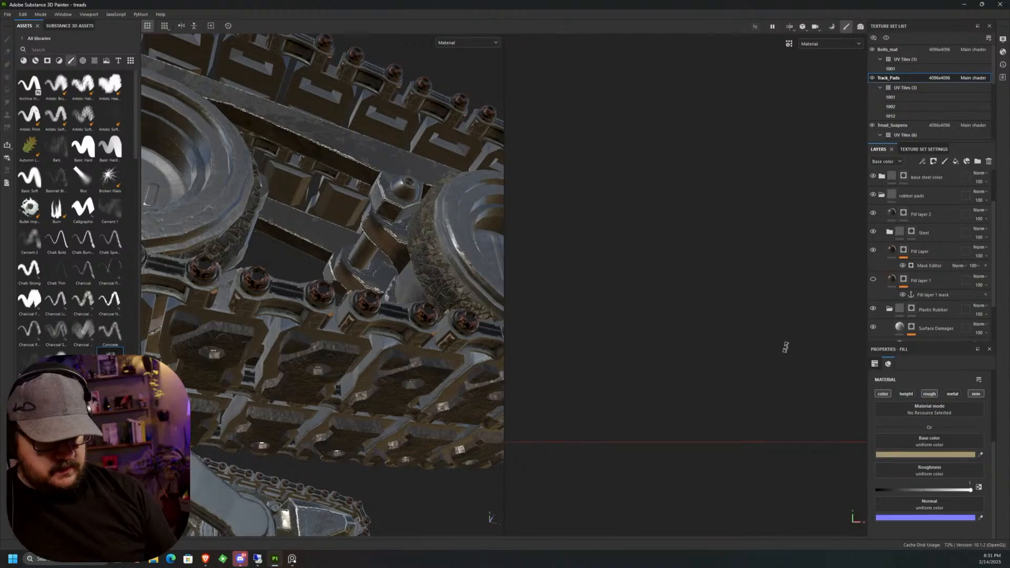
Examine the inner faces of the track links and their separate UV islands beside the densely packed UV tile.
middle_drag(371, 439, 522, 345)
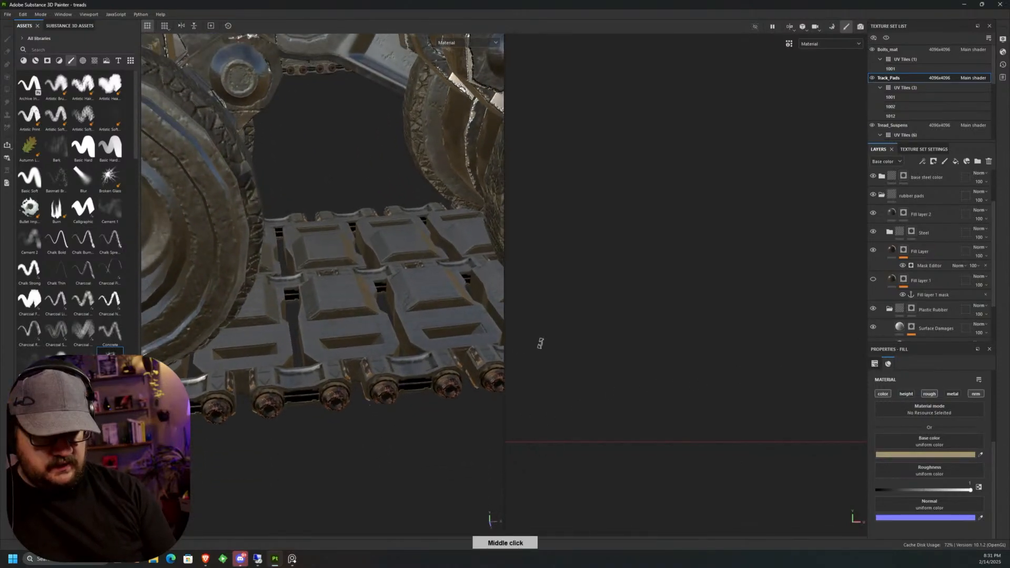
scroll(710, 347, down, 2)
scroll(709, 348, down, 4)
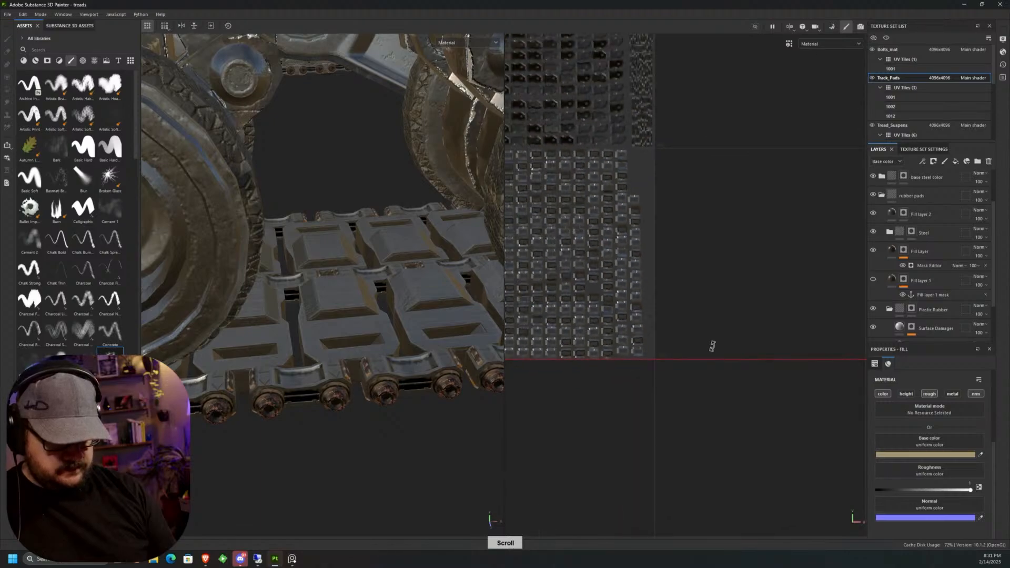
alt+middle_drag(617, 365, 760, 336)
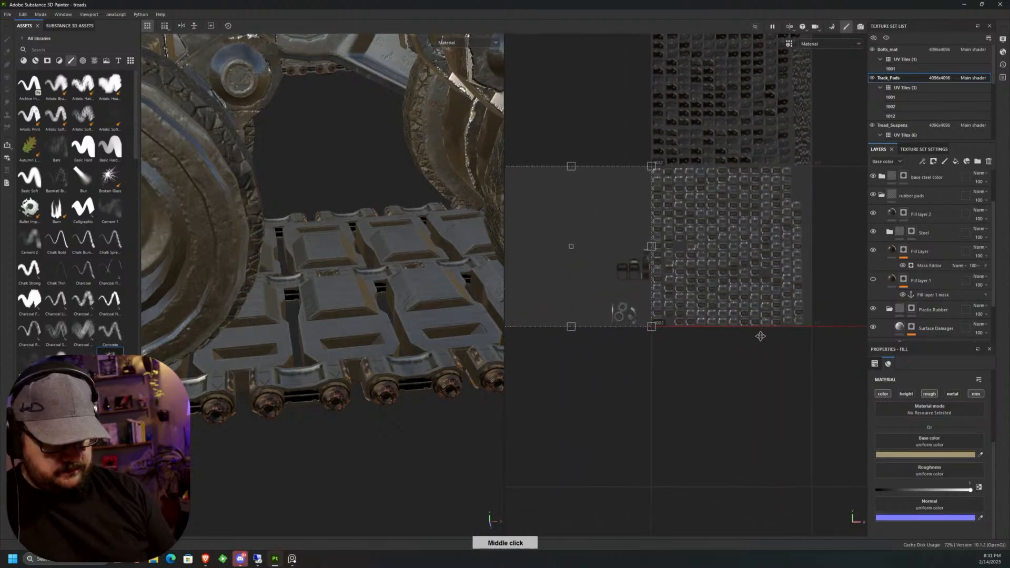
scroll(639, 261, up, 4)
scroll(674, 260, up, 5)
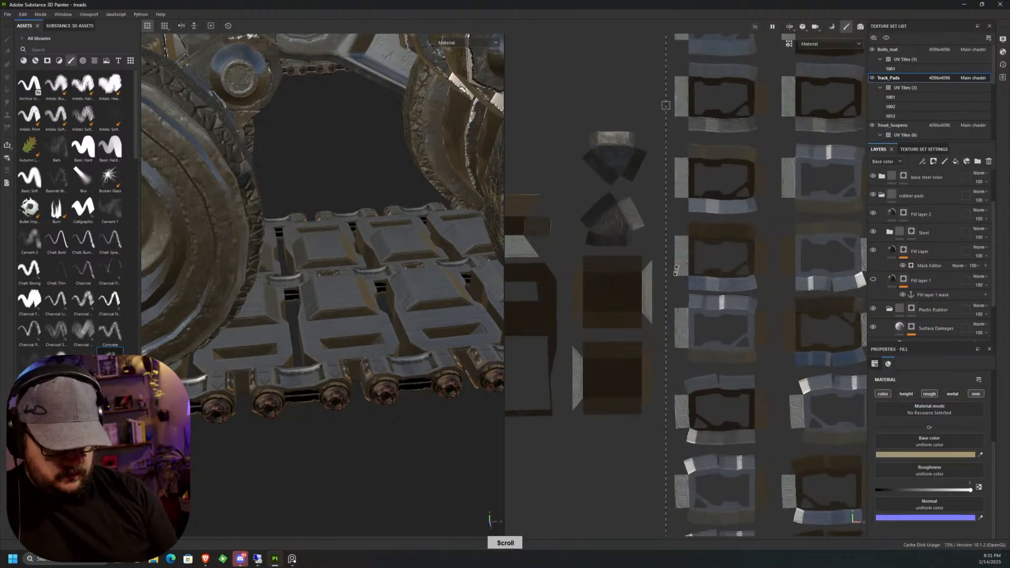
middle_click(653, 297)
alt+middle_drag(653, 296, 697, 282)
alt+middle_drag(613, 304, 631, 300)
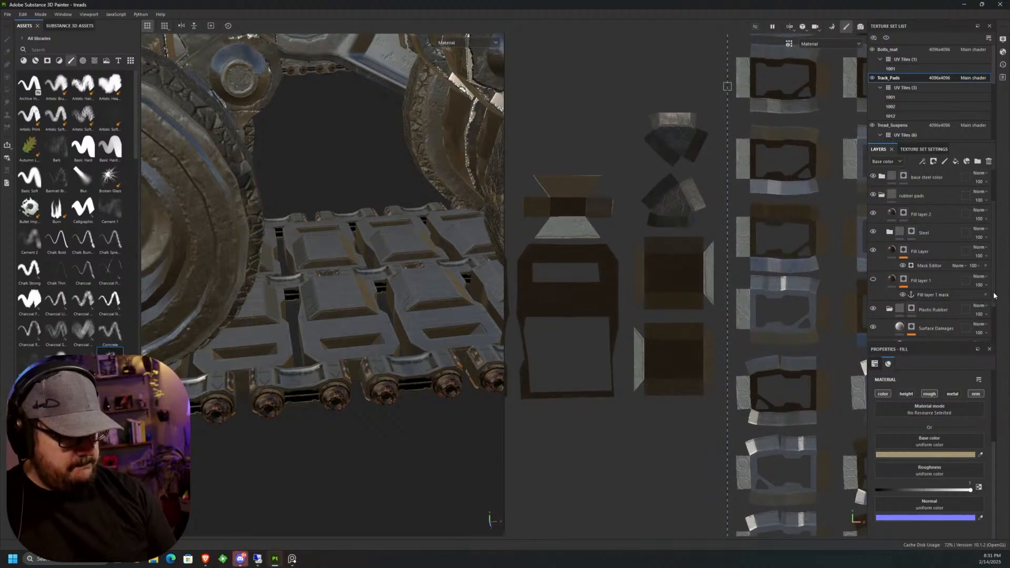
Select the mask of the Plastic Rubber folder within the rubber pads group and collapse the folder.
mouse_move(992, 294)
mouse_down()
mouse_move(986, 332)
mouse_move(993, 275)
mouse_up()
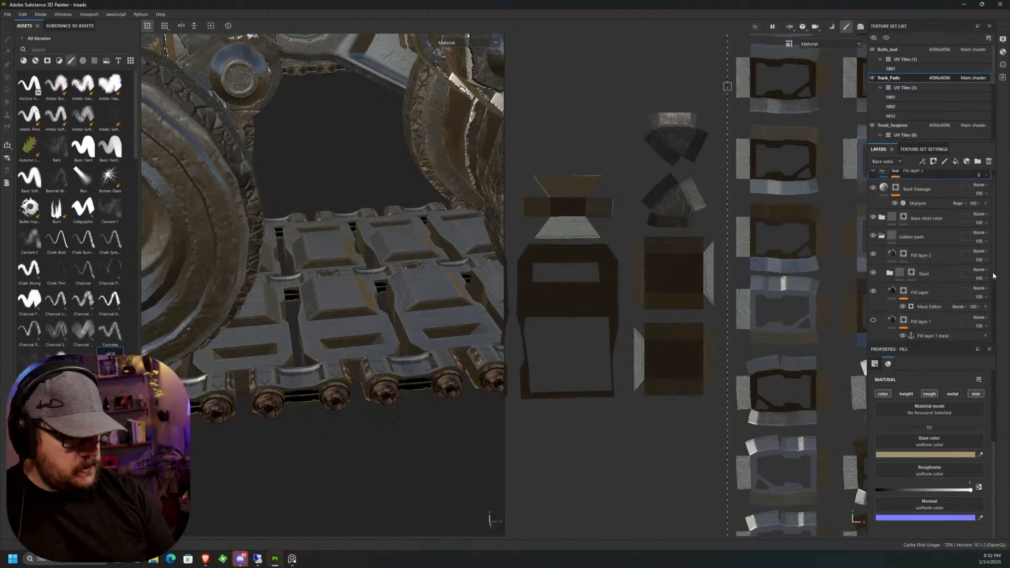
click(940, 253)
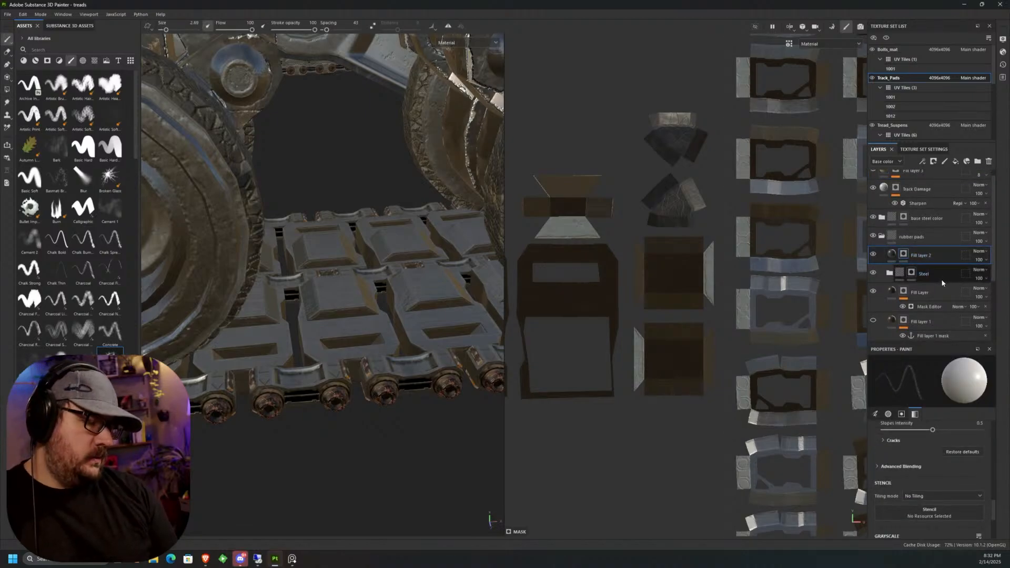
drag(991, 269, 987, 329)
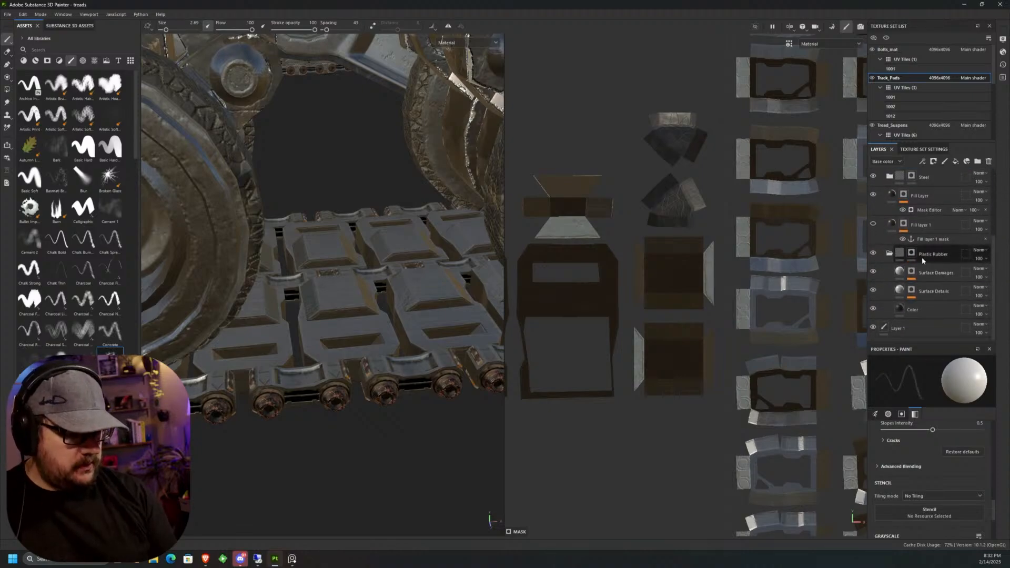
click(912, 254)
click(888, 253)
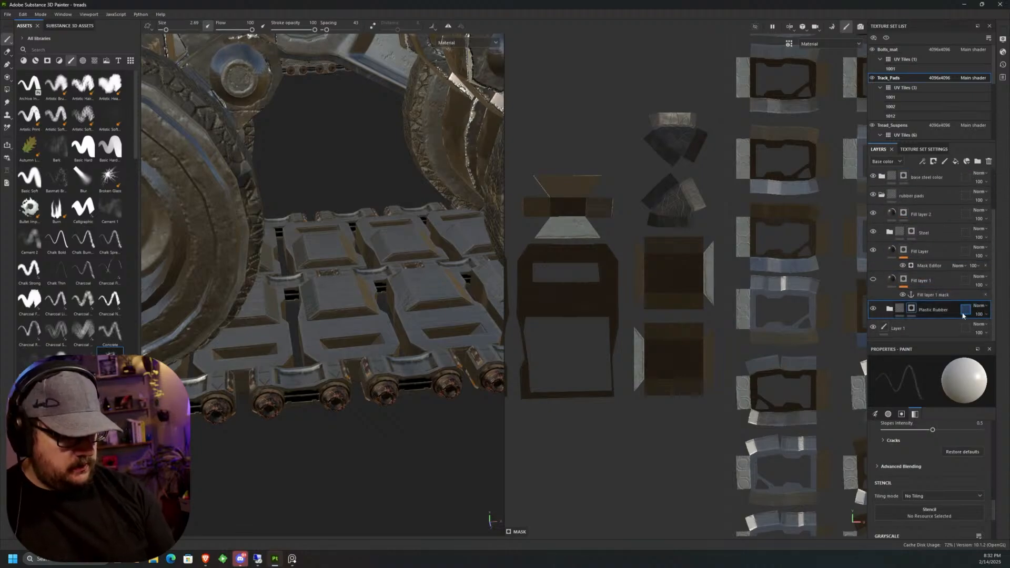
Apply a white Polygon Fill in UV chunk mode to the rectangular track pad island in the Plastic Rubber mask.
click(7, 89)
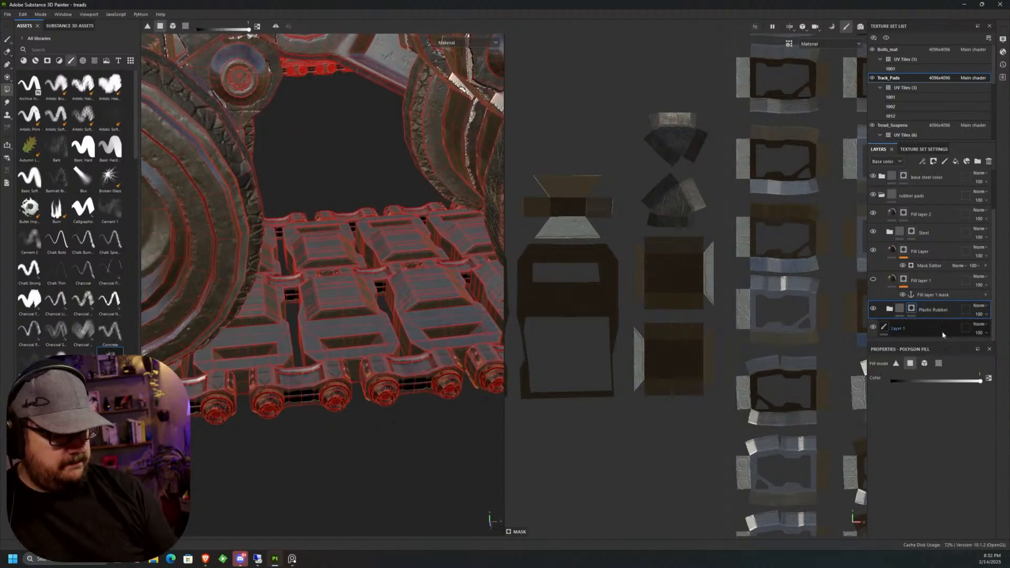
click(938, 363)
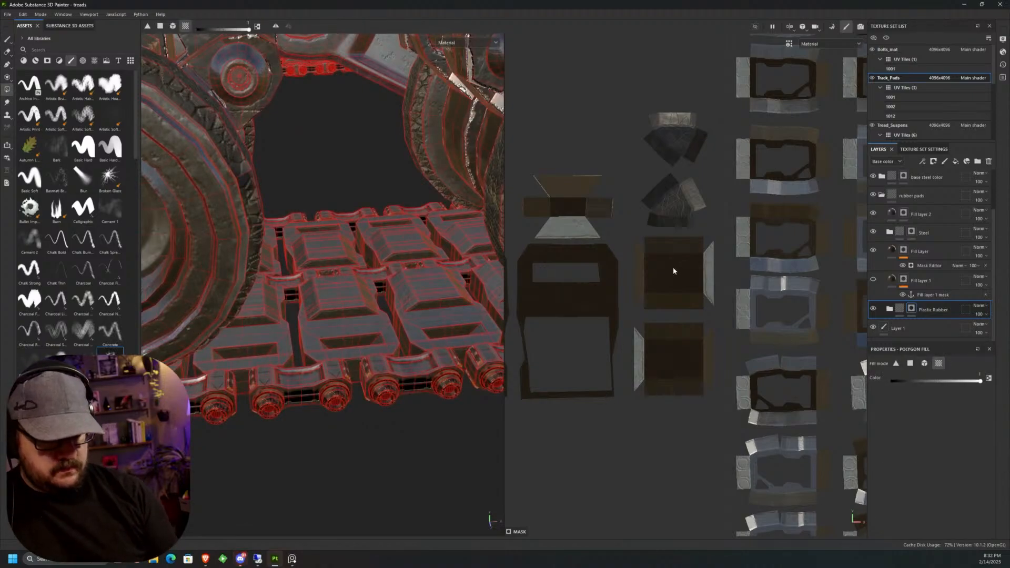
click(664, 279)
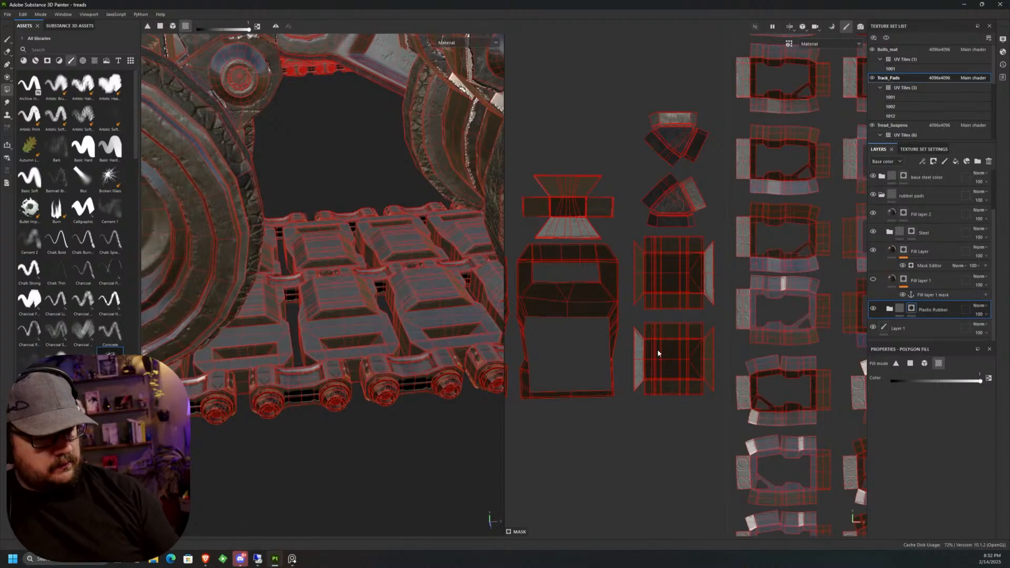
scroll(937, 180, up, 3)
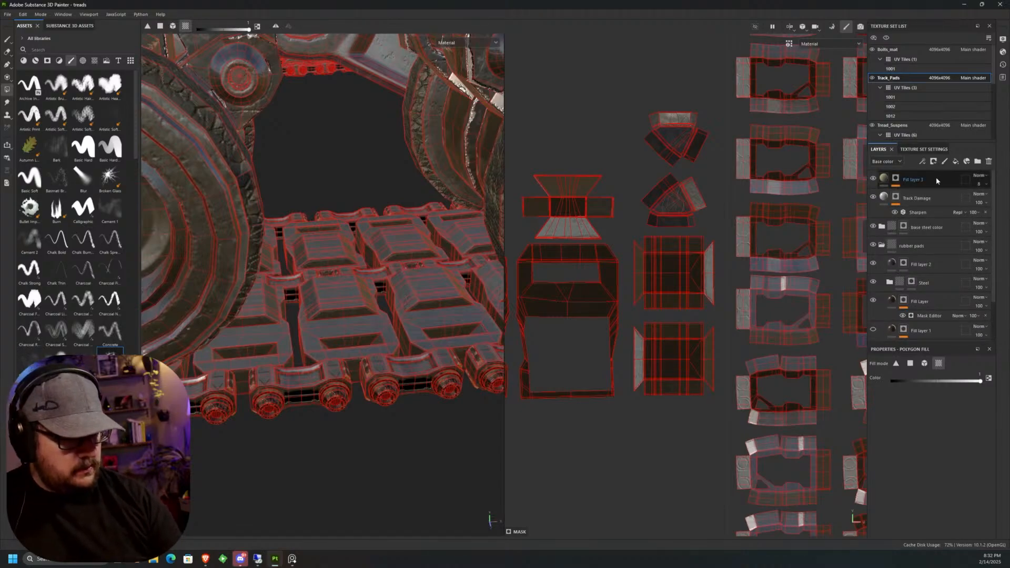
Add the Plastic Rubber smart material above Fill layer 3 in the Track_Pads layer stack.
click(937, 180)
click(966, 161)
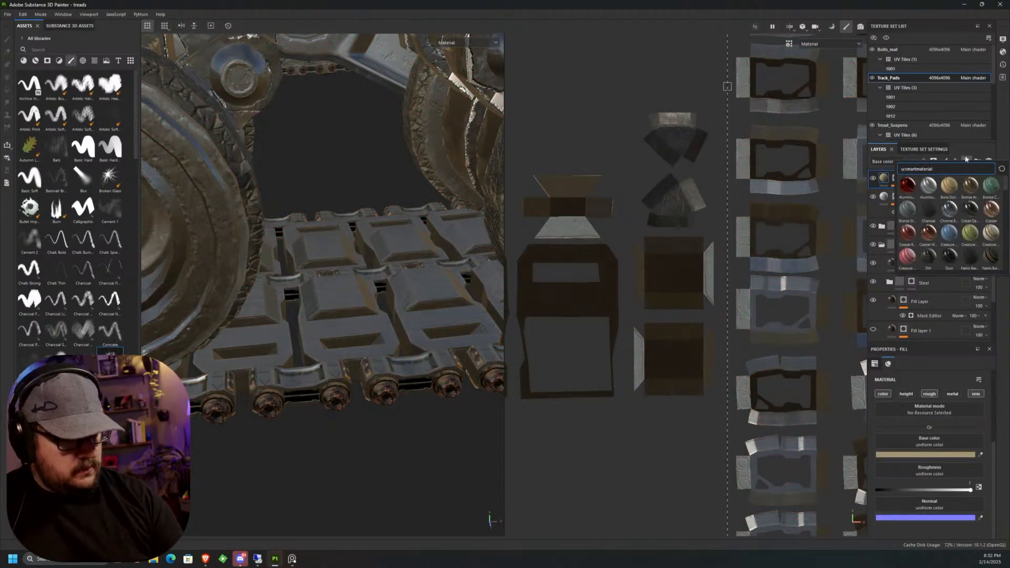
click(966, 159)
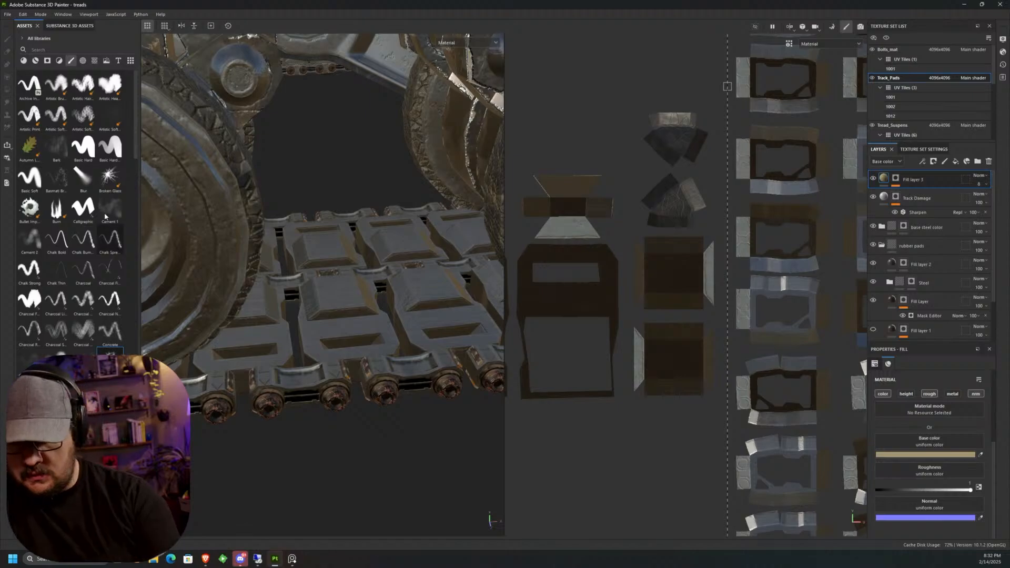
click(35, 60)
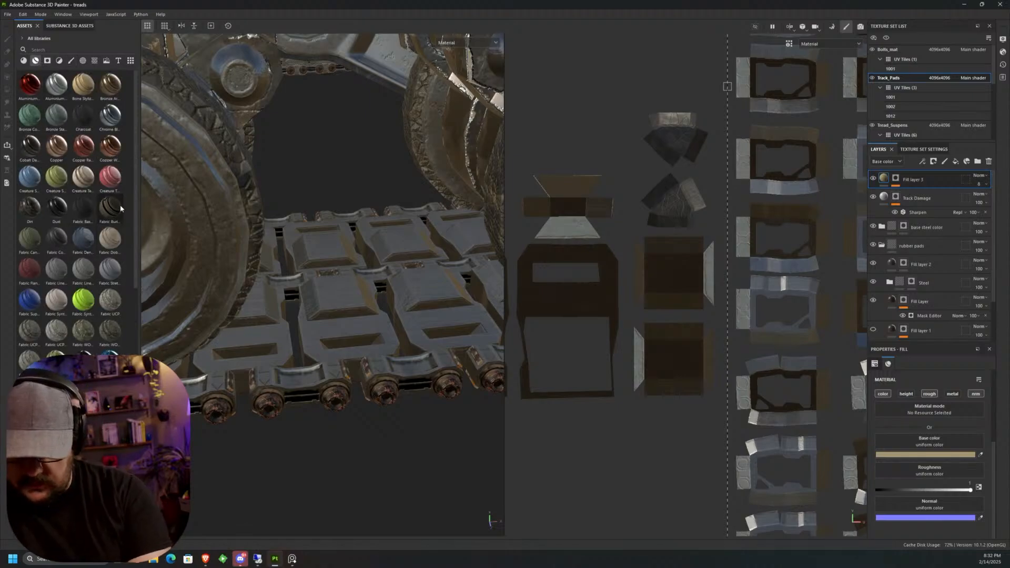
drag(136, 206, 408, 295)
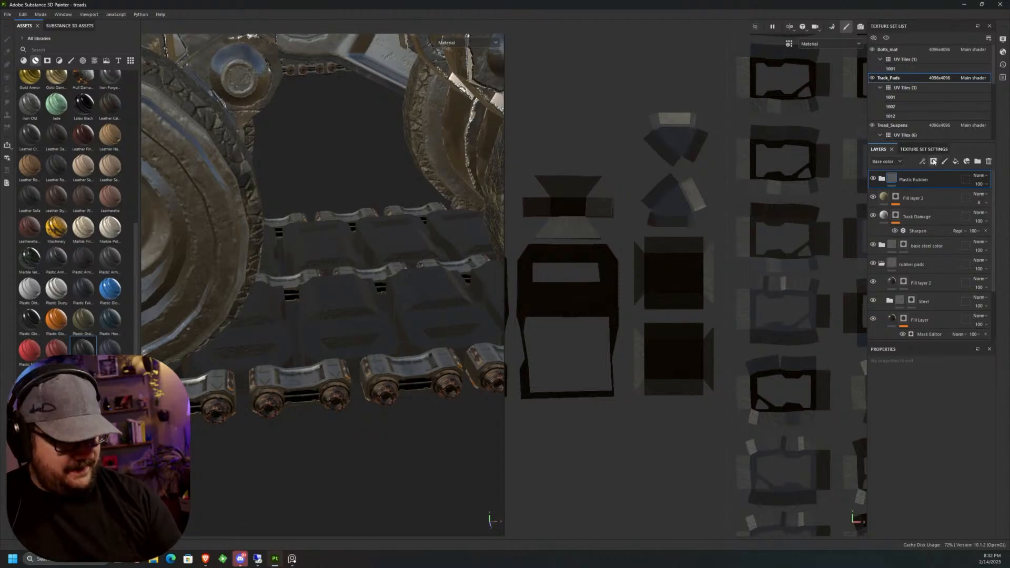
Give the new Plastic Rubber folder a black mask and polygon-fill the two rectangular inner pad UV islands white.
click(932, 162)
click(949, 179)
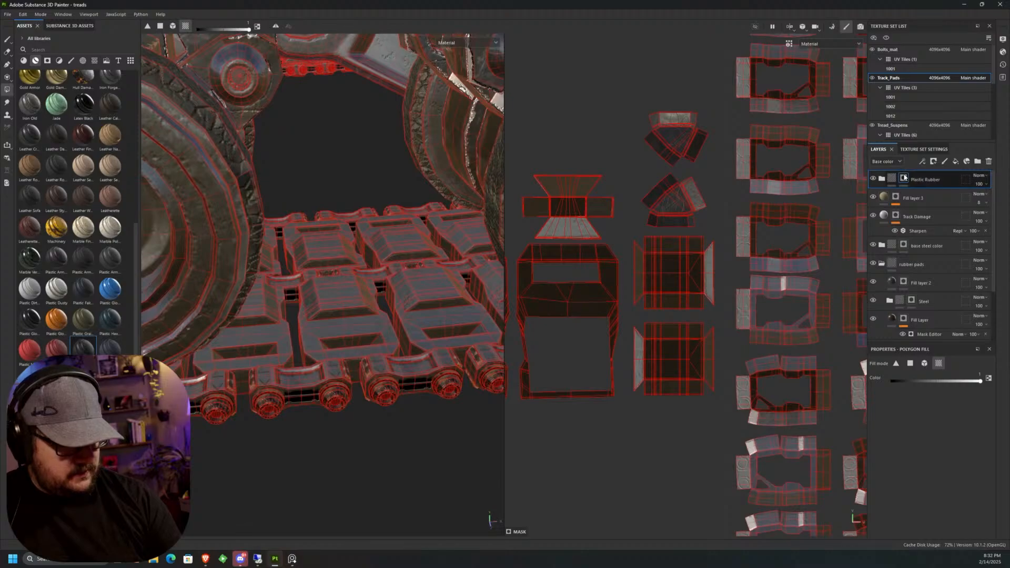
click(671, 287)
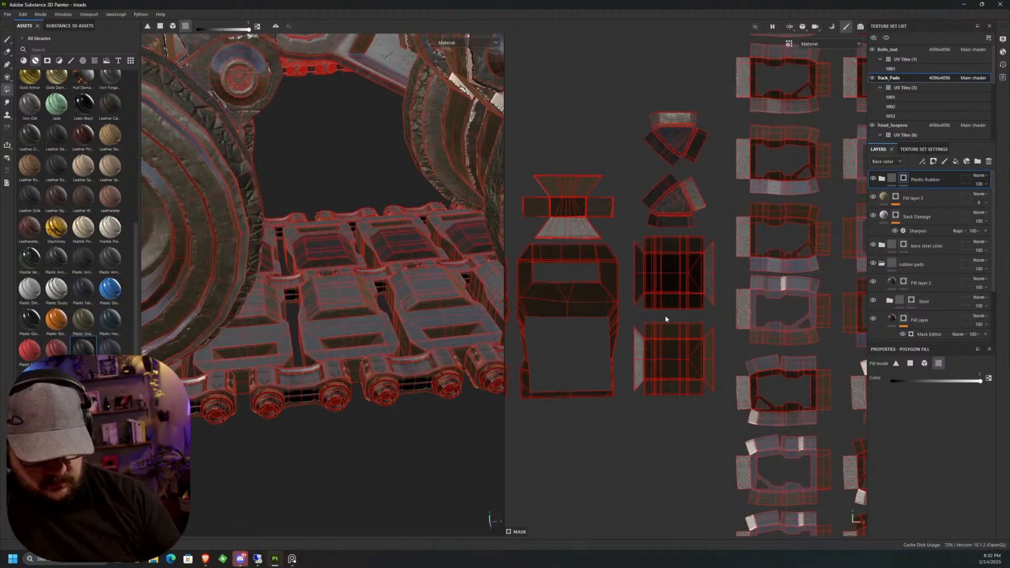
click(677, 380)
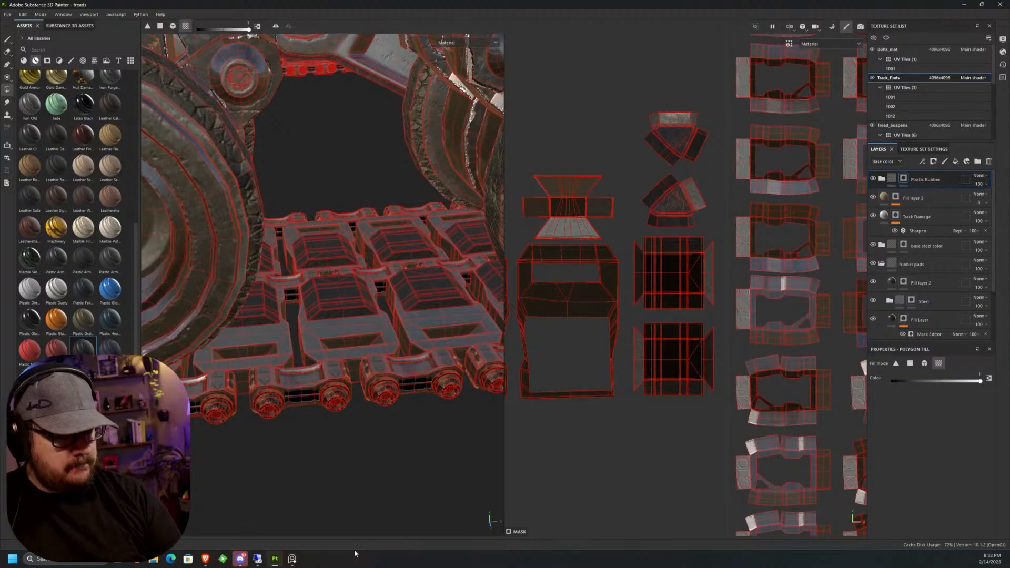
Rename the masked Plastic Rubber folder to "inner Track pad Rubber".
double_click(924, 179)
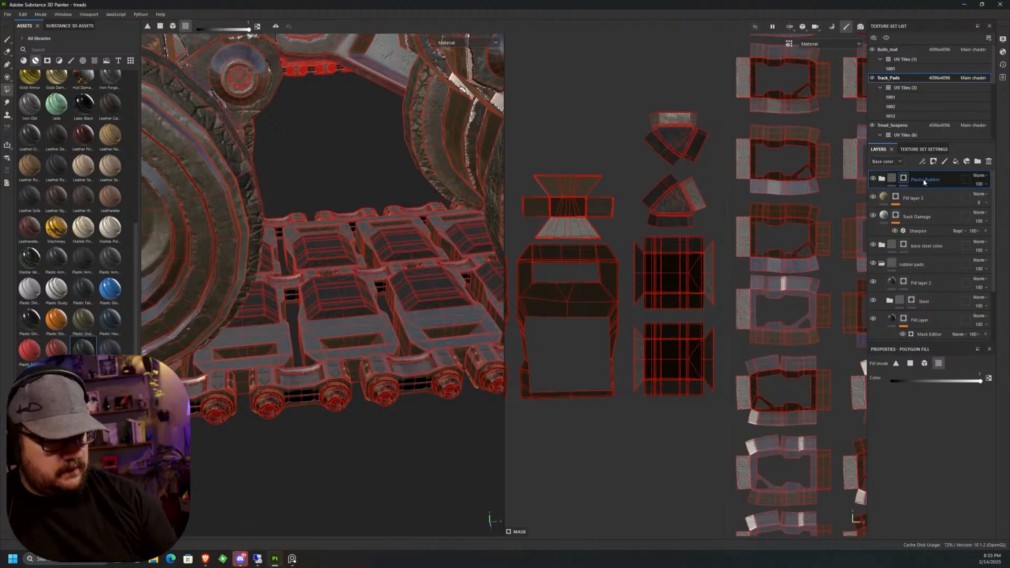
text(inner)
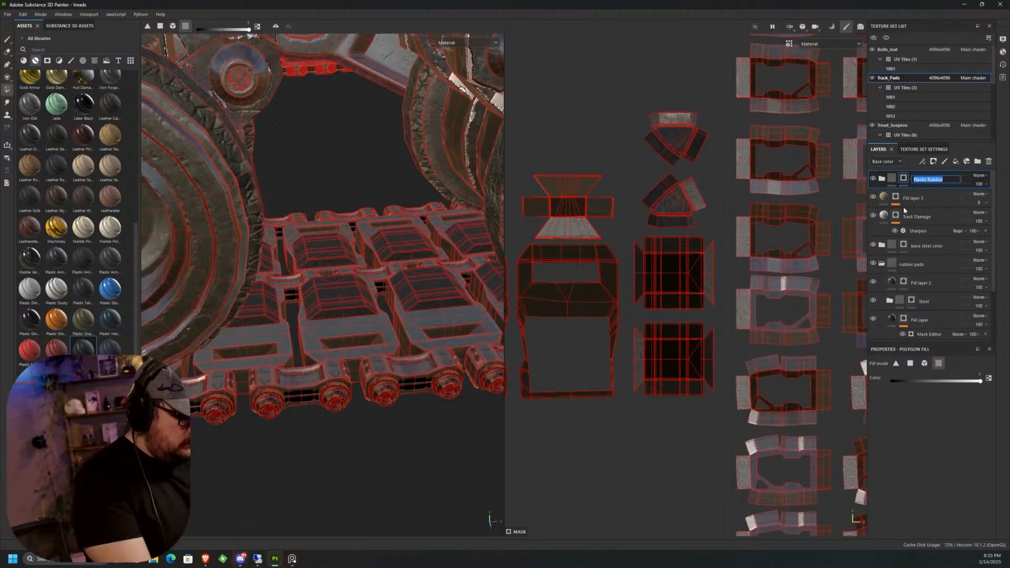
text( Track pad)
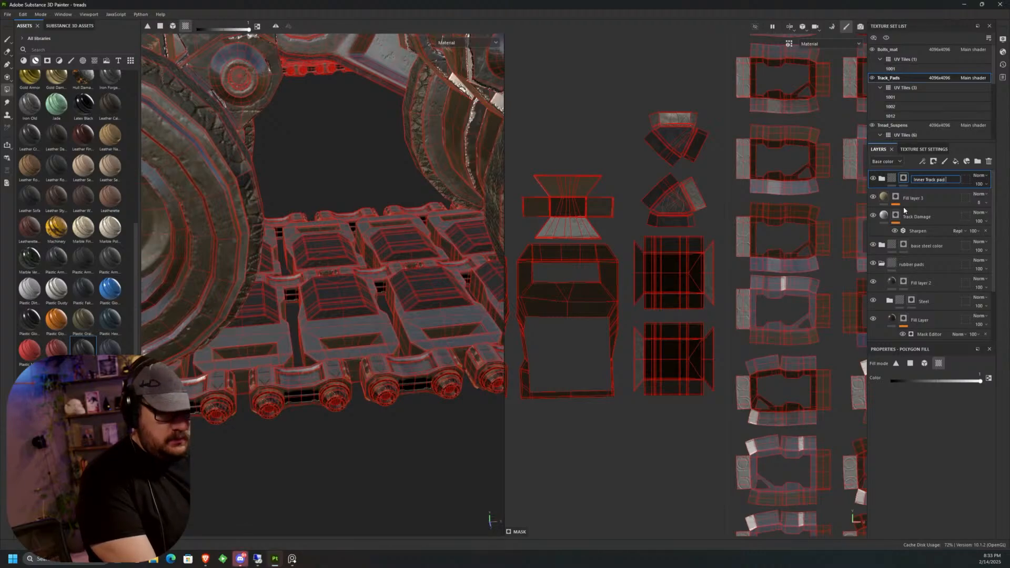
text( Rubber)
key(Return)
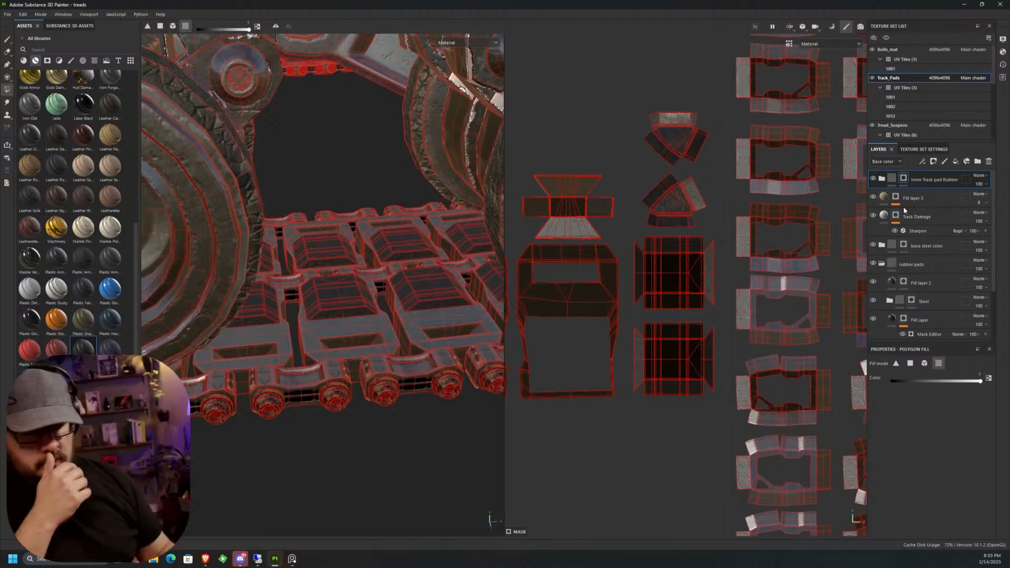
Add a fill layer named "damage" above Surface Damages inside the inner Track pad Rubber folder.
click(883, 180)
click(931, 198)
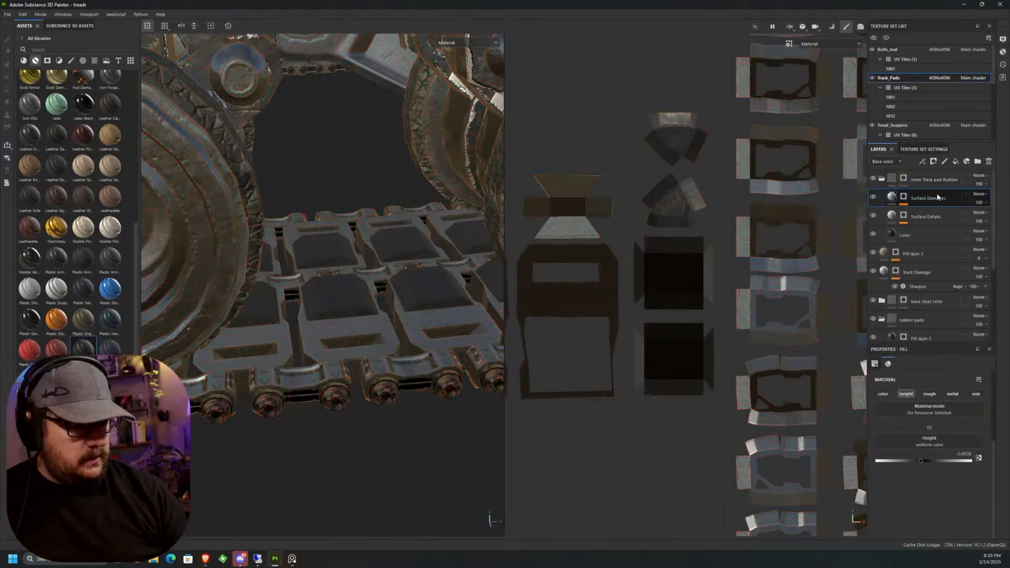
click(955, 162)
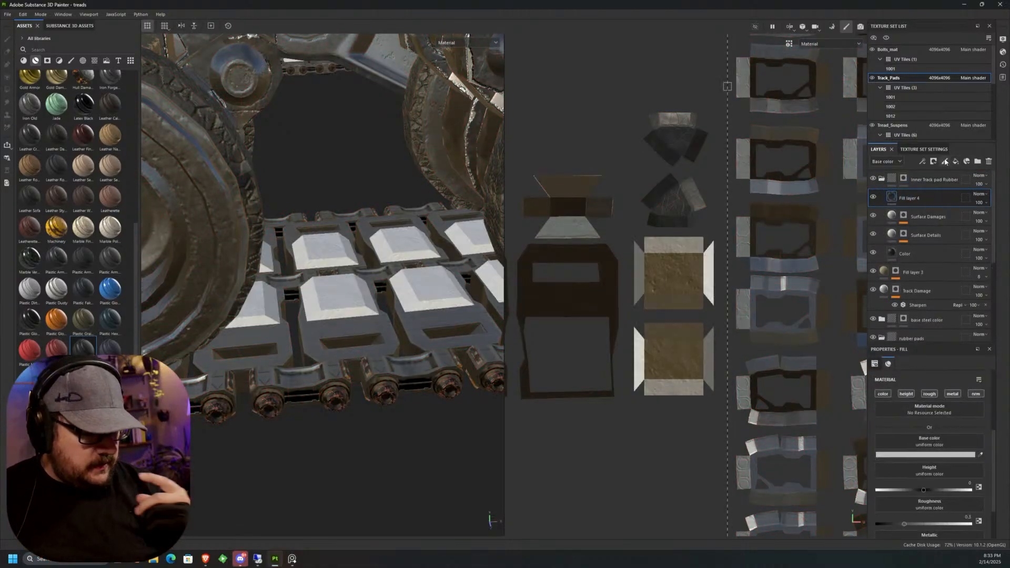
double_click(912, 199)
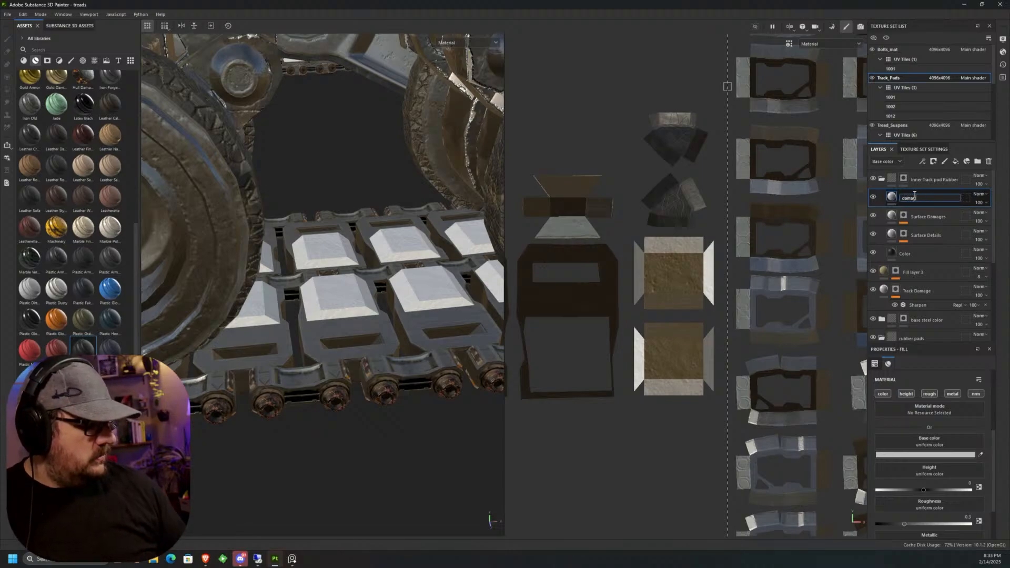
key(Return)
Add a black mask to the damage layer and disable its color, roughness and metallic channels, leaving height and normal active.
click(933, 161)
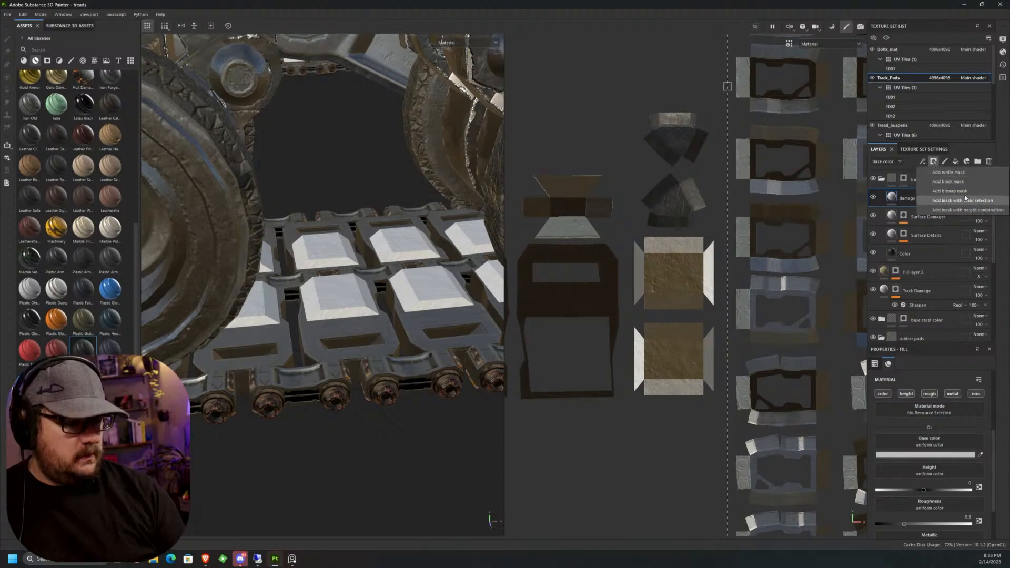
click(947, 181)
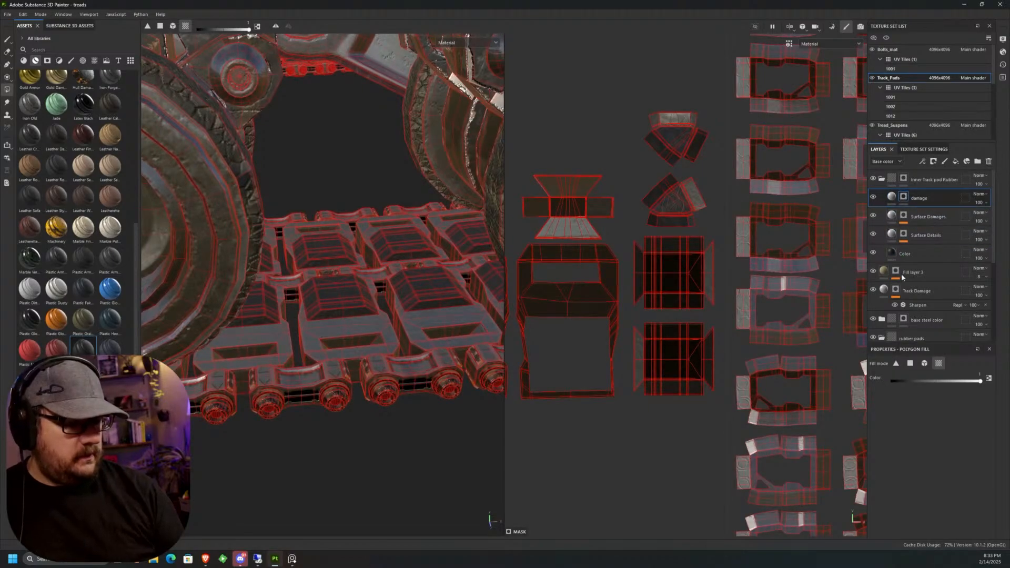
click(892, 197)
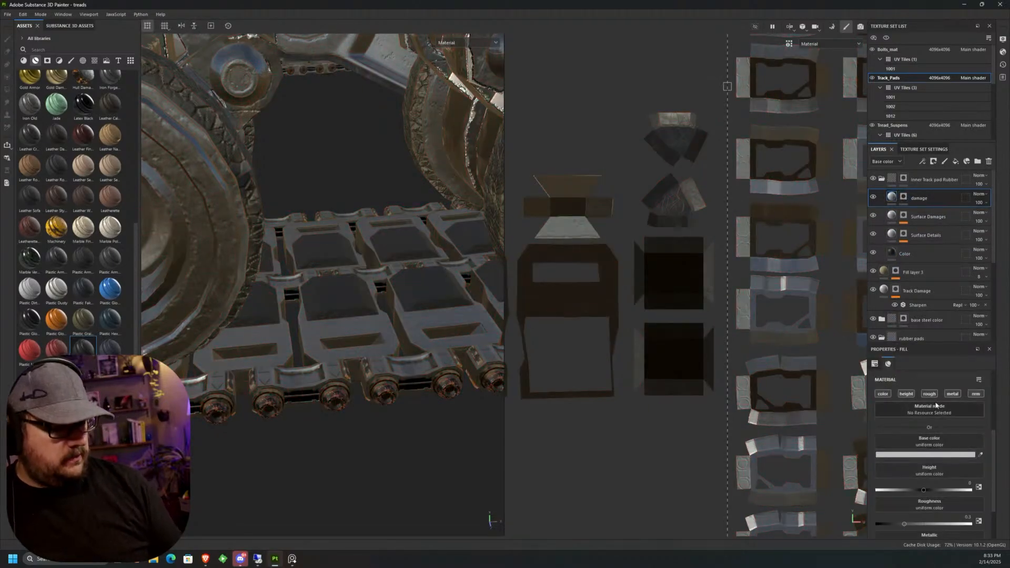
click(882, 394)
click(928, 394)
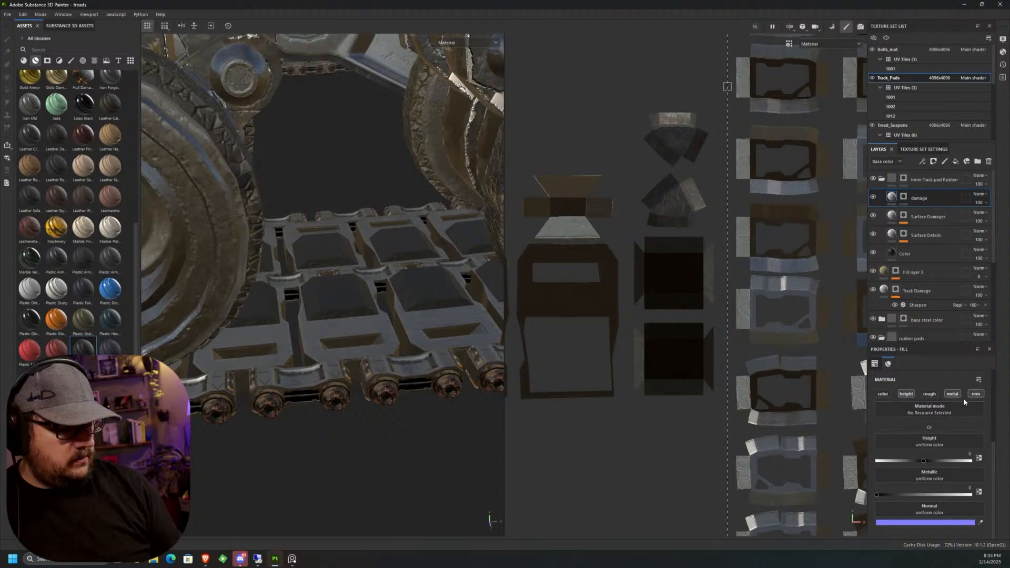
click(952, 393)
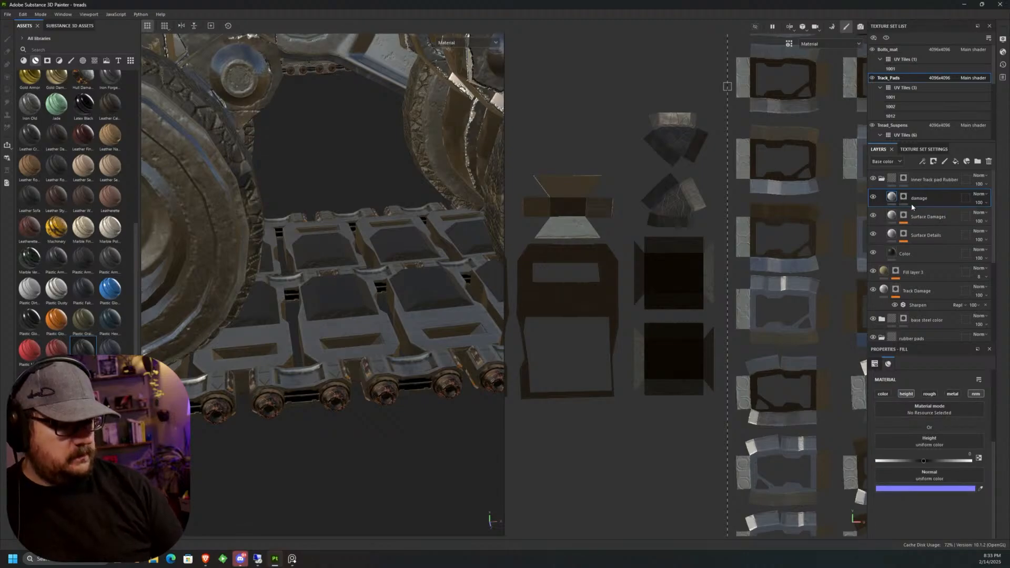
click(902, 198)
click(894, 199)
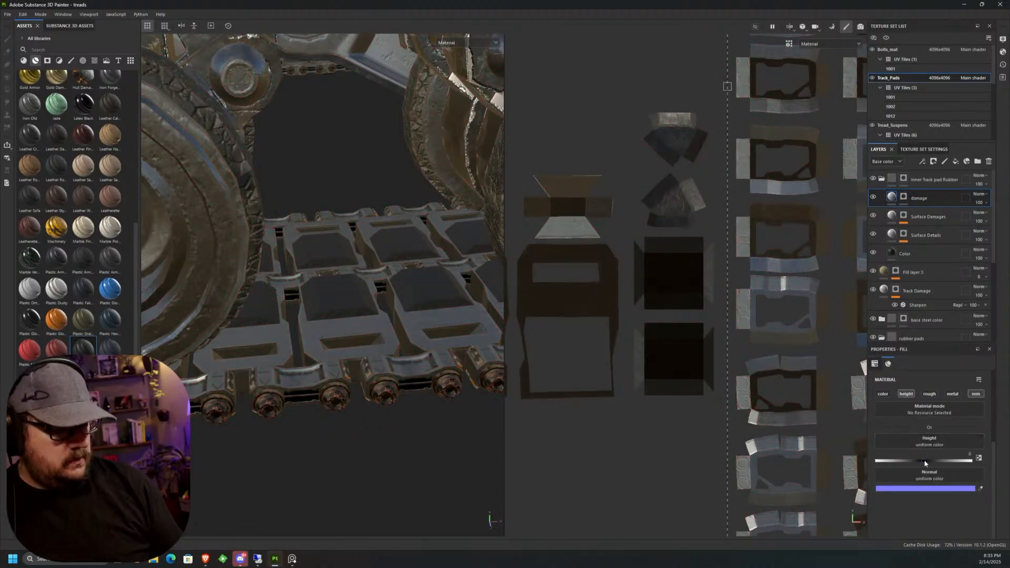
Activate the cracks paint brush on the damage layer's mask and set its size to 2.07 for the inner track pads.
click(903, 196)
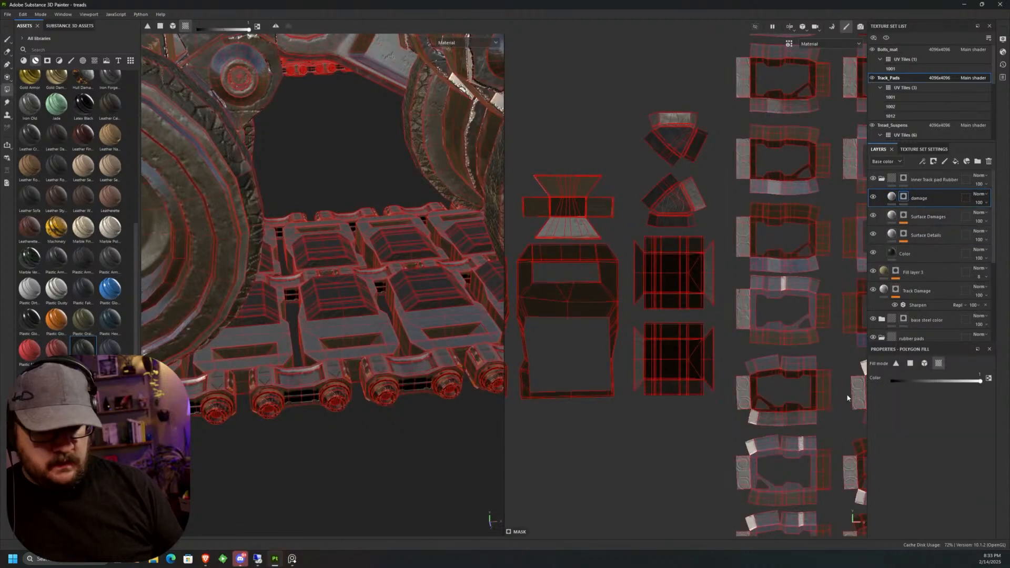
key(1)
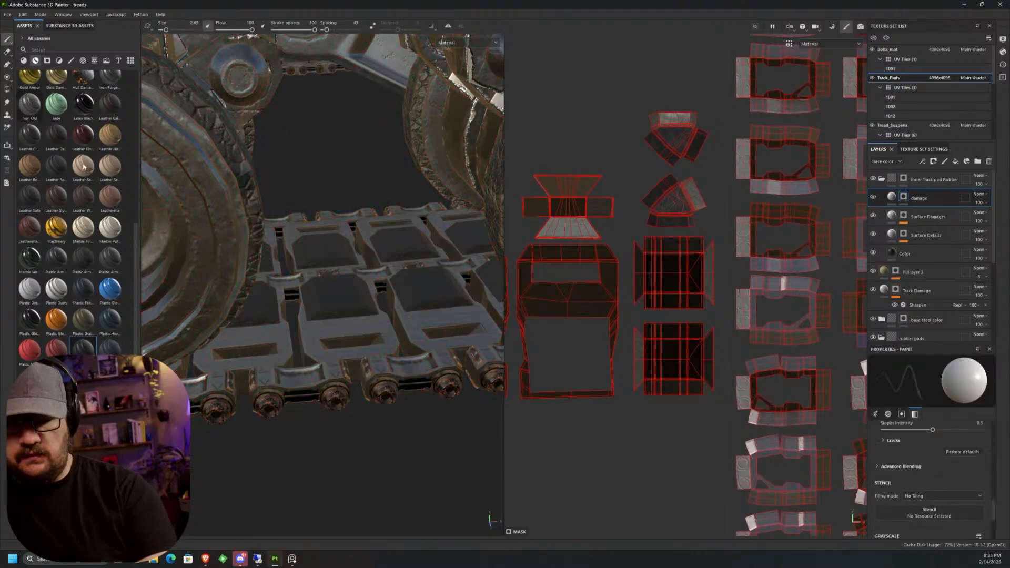
scroll(414, 299, up, 5)
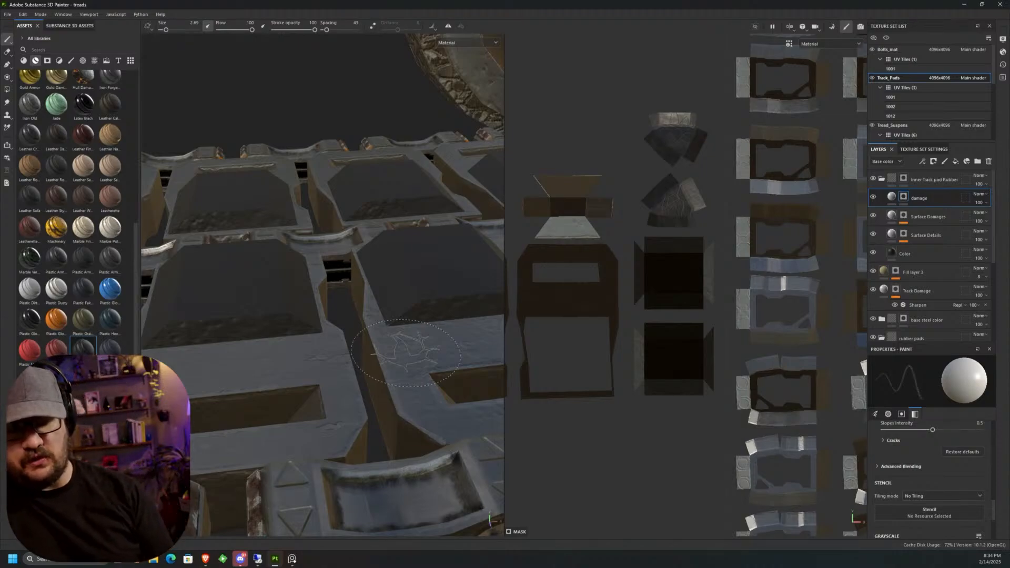
alt+drag(405, 352, 431, 390)
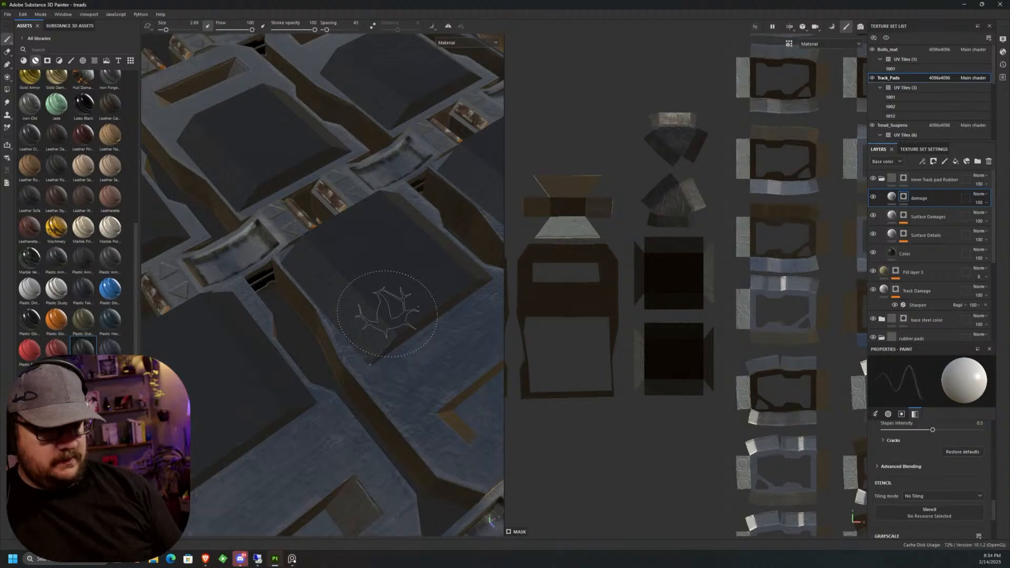
ctrl+right_drag(387, 314, 368, 316)
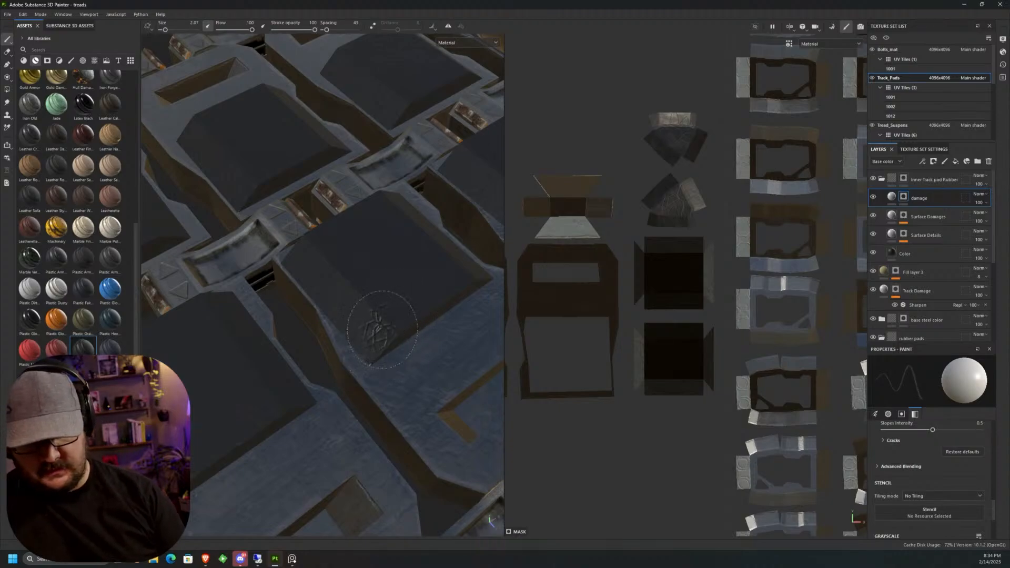
Paint cracks in the damage mask along the edges and corners of the first raised inner rubber pad.
mouse_move(462, 266)
alt+mouse_down()
mouse_move(363, 318)
mouse_move(338, 231)
mouse_move(363, 284)
mouse_move(411, 236)
alt+mouse_up()
alt+right_drag(410, 236, 381, 288)
alt+drag(380, 289, 367, 343)
alt+drag(307, 284, 237, 294)
alt+middle_drag(211, 310, 294, 251)
alt+drag(294, 251, 274, 263)
alt+middle_drag(273, 262, 198, 244)
alt+drag(198, 245, 329, 367)
scroll(409, 202, up, 2)
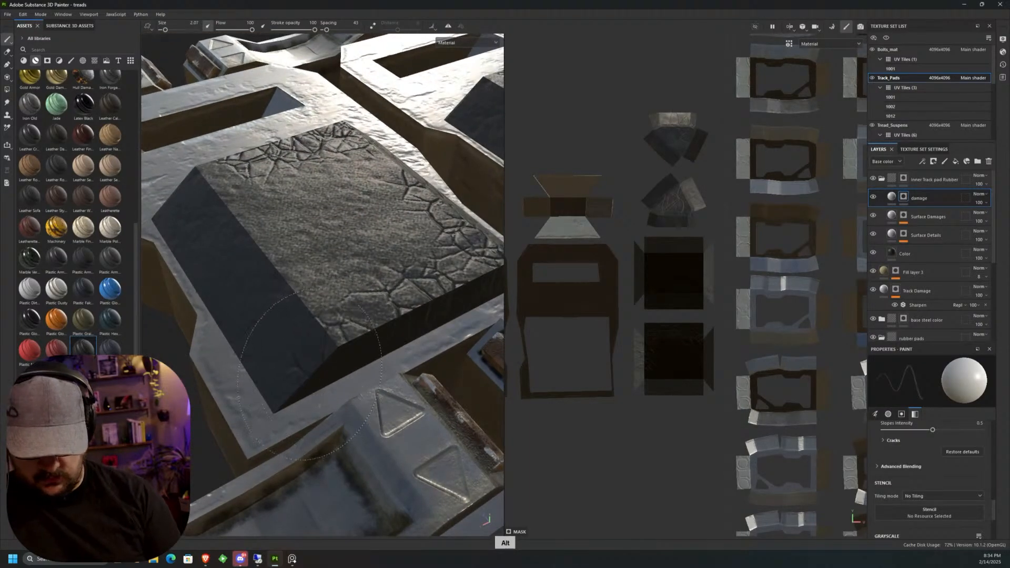
alt+drag(330, 311, 285, 301)
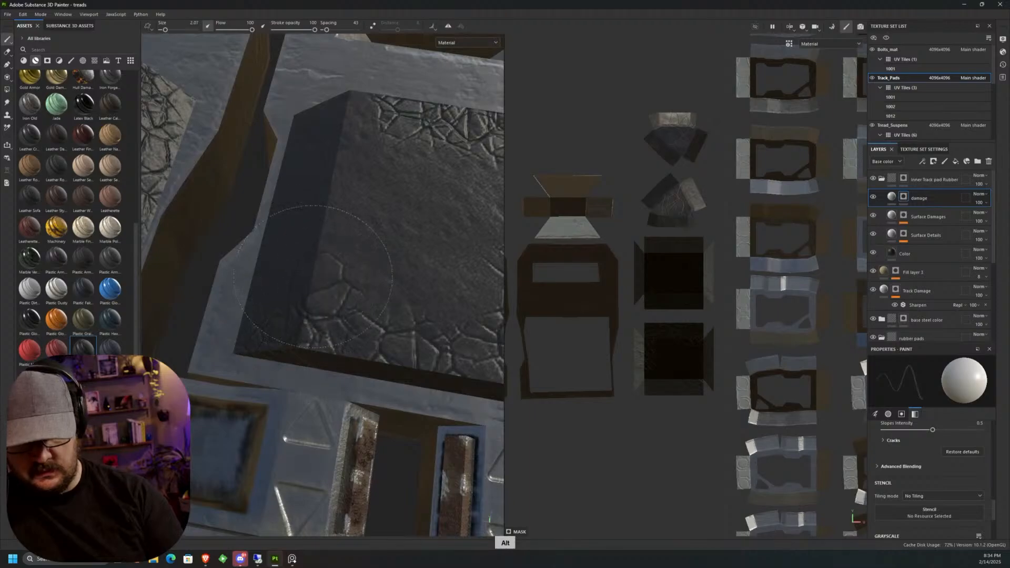
mouse_move(348, 124)
alt+mouse_down()
mouse_move(494, 95)
mouse_move(451, 162)
mouse_move(428, 153)
mouse_move(432, 184)
mouse_move(428, 169)
mouse_move(334, 300)
alt+mouse_up()
Paint cracks in the damage mask over the corners, edges and sloped side of the other inner rubber pad.
scroll(309, 346, down, 10)
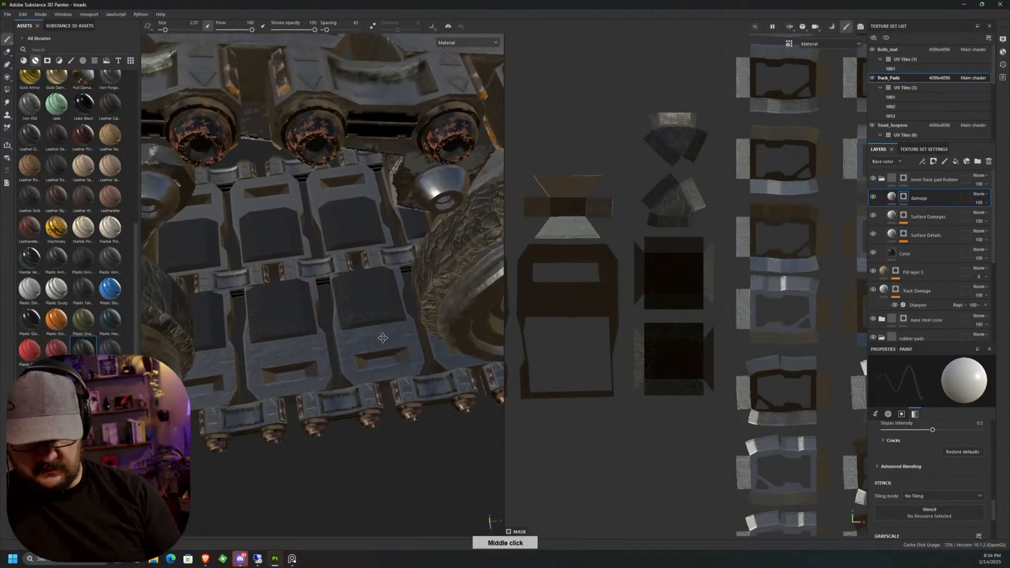
scroll(386, 319, up, 6)
scroll(342, 236, up, 3)
alt+drag(317, 243, 436, 274)
alt+middle_drag(299, 344, 341, 280)
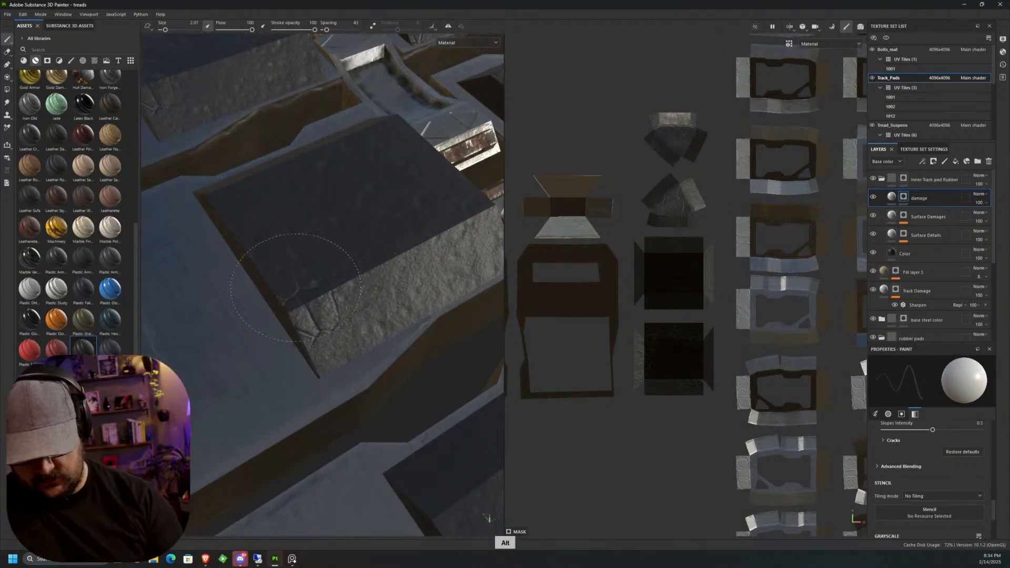
alt+drag(311, 347, 425, 292)
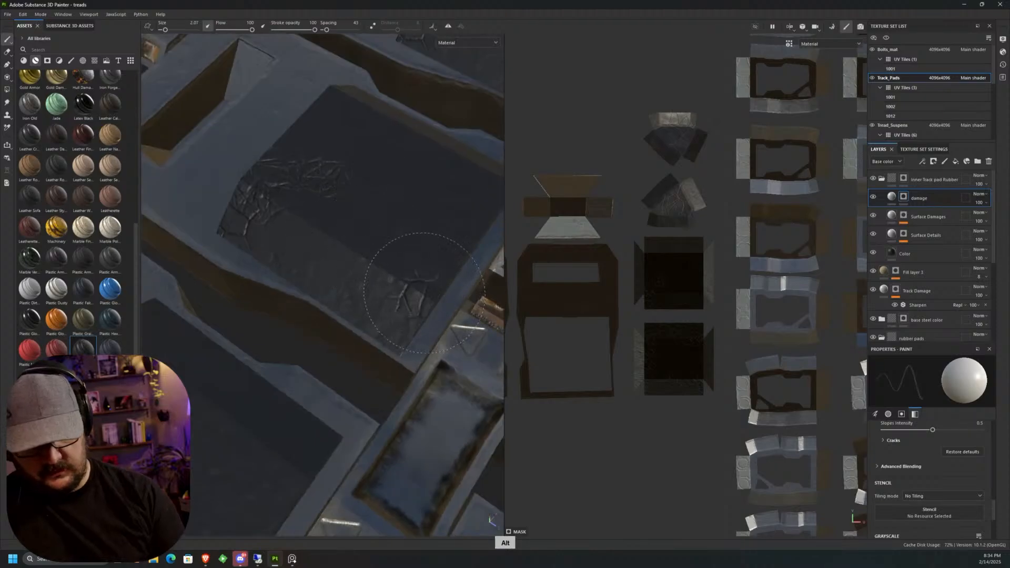
alt+drag(372, 275, 386, 242)
alt+middle_drag(386, 242, 339, 211)
mouse_move(339, 211)
alt+mouse_down()
mouse_move(287, 299)
mouse_move(306, 260)
alt+mouse_up()
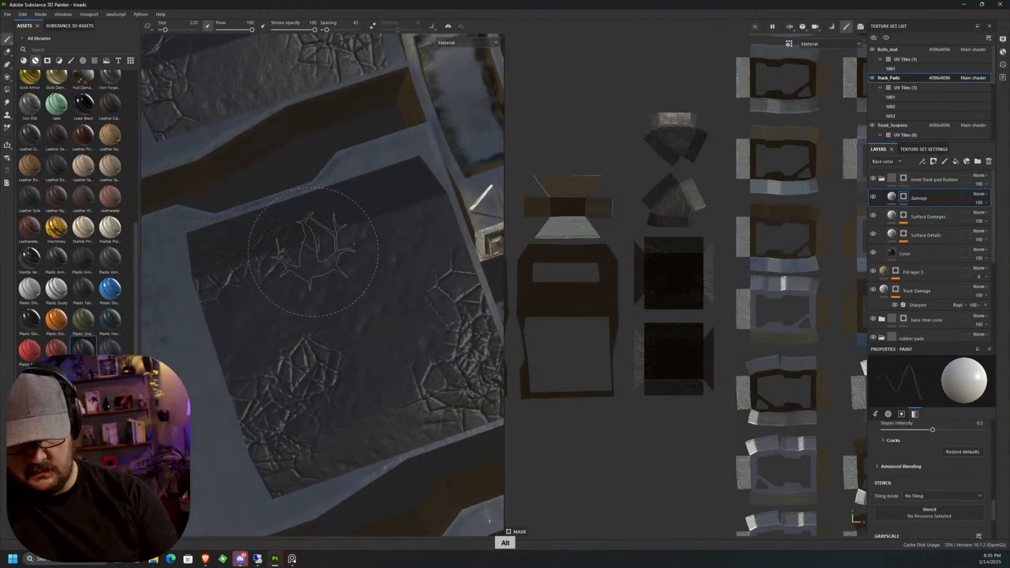
alt+drag(414, 198, 443, 222)
Examine the cracked inner rubber pads up close and across the whole tread assembly between the wheels.
scroll(427, 403, down, 8)
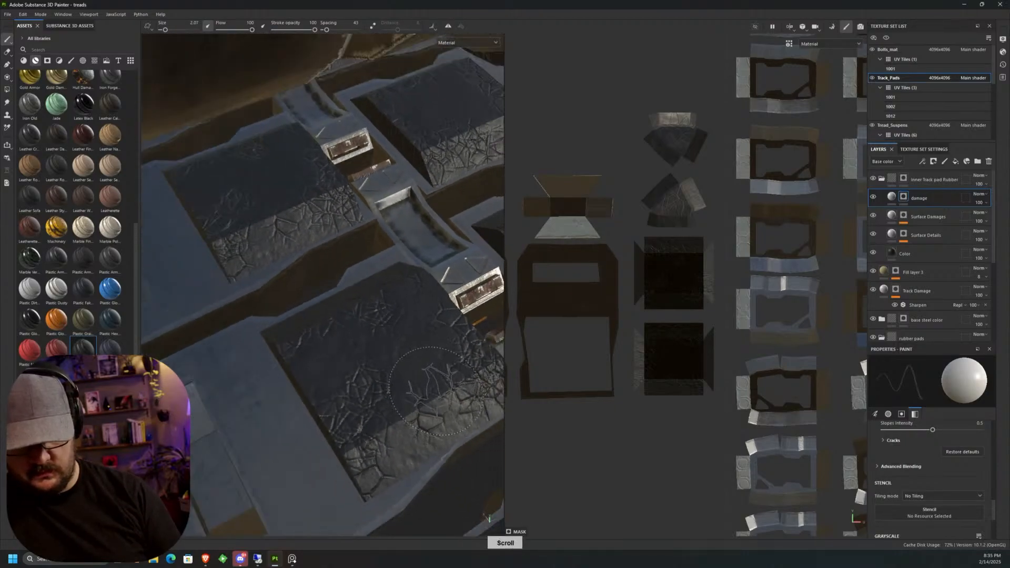
scroll(439, 363, up, 10)
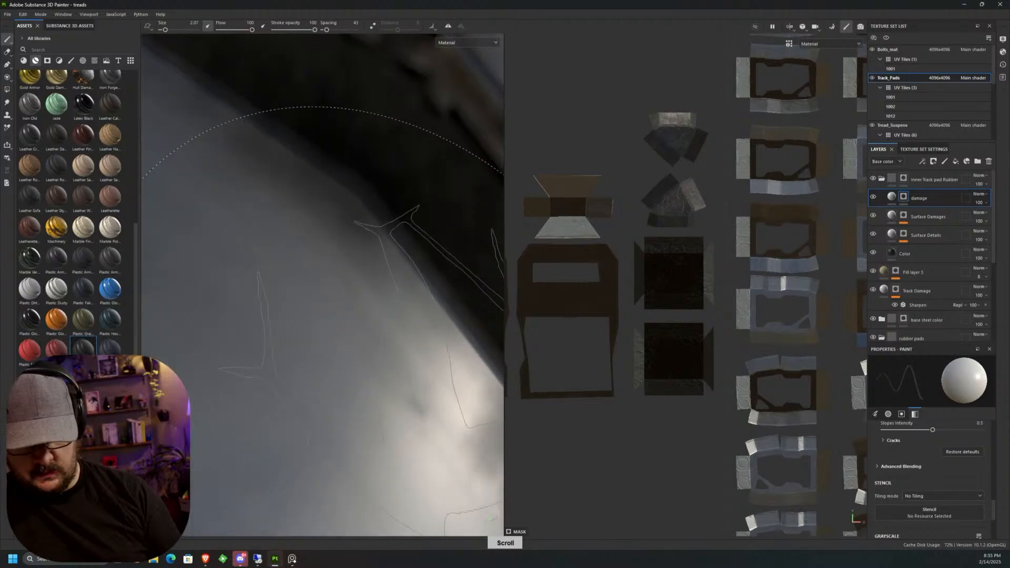
scroll(436, 376, down, 5)
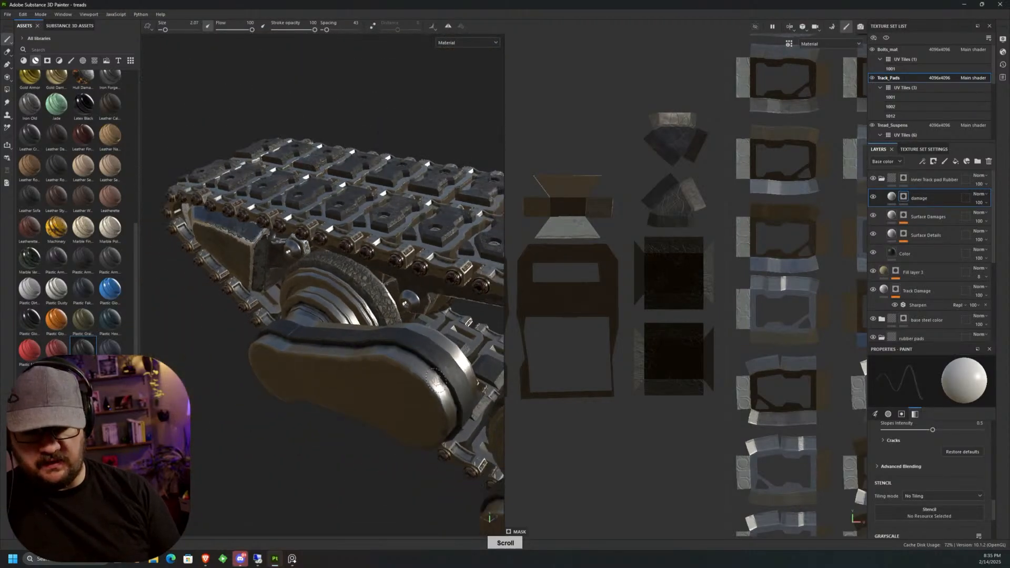
middle_drag(444, 363, 215, 407)
alt+drag(425, 466, 253, 315)
alt+middle_drag(252, 315, 295, 294)
alt+drag(295, 294, 368, 352)
alt+middle_drag(368, 352, 344, 249)
alt+drag(345, 249, 354, 284)
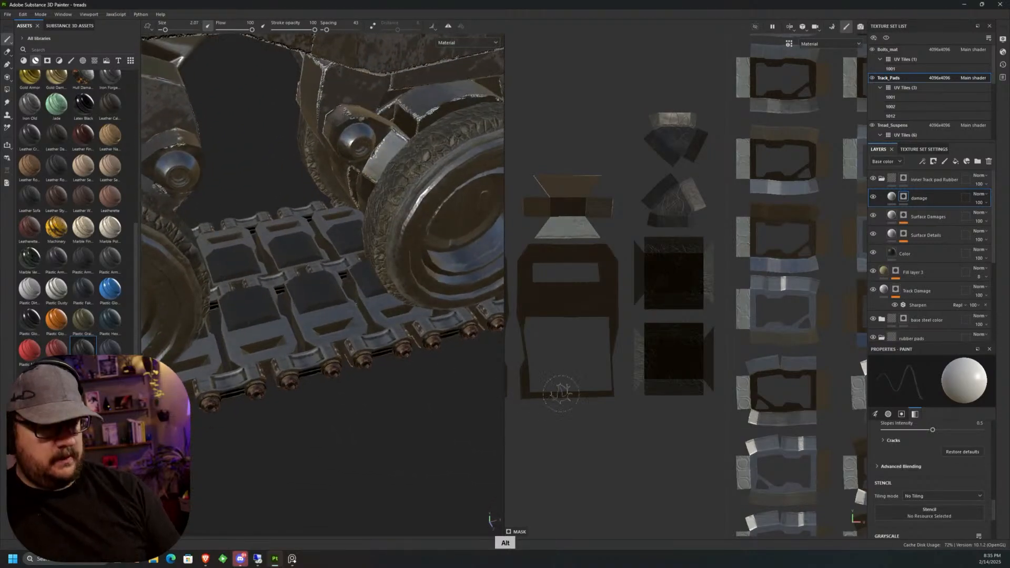
Add a Sharpen filter to the mask of the damage layer in the inner track pad rubber folder.
right_click(903, 197)
click(916, 497)
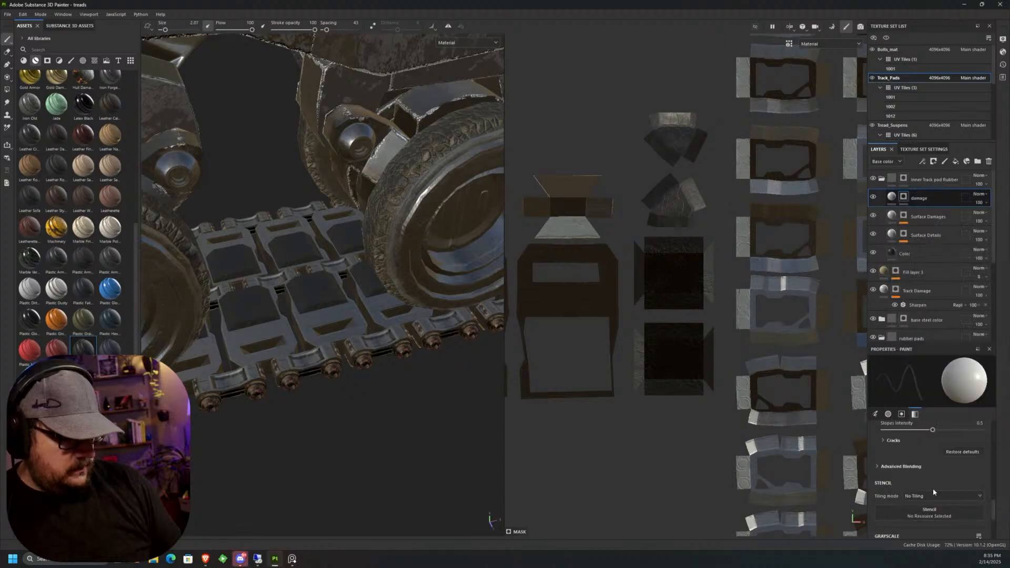
click(931, 382)
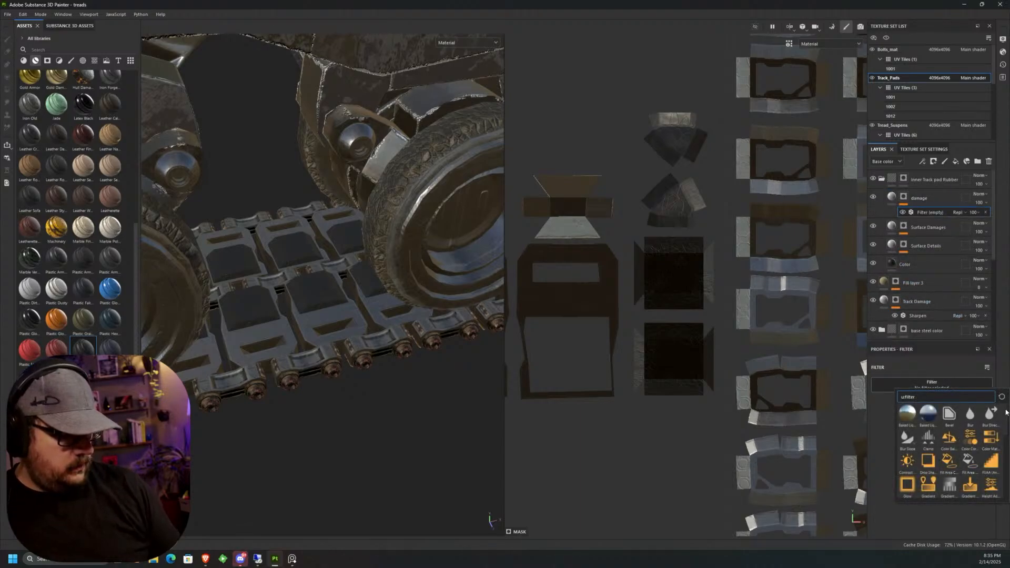
drag(1005, 420, 1007, 488)
click(909, 465)
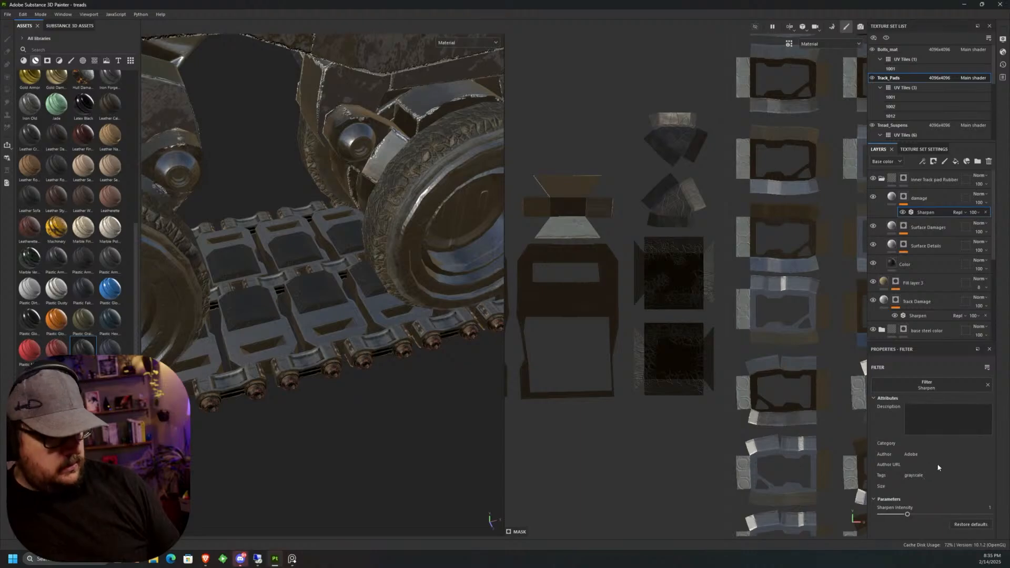
Duplicate the inner pads' damage layer, enable color on the copy's fill and set its base color to dark brown.
right_click(929, 198)
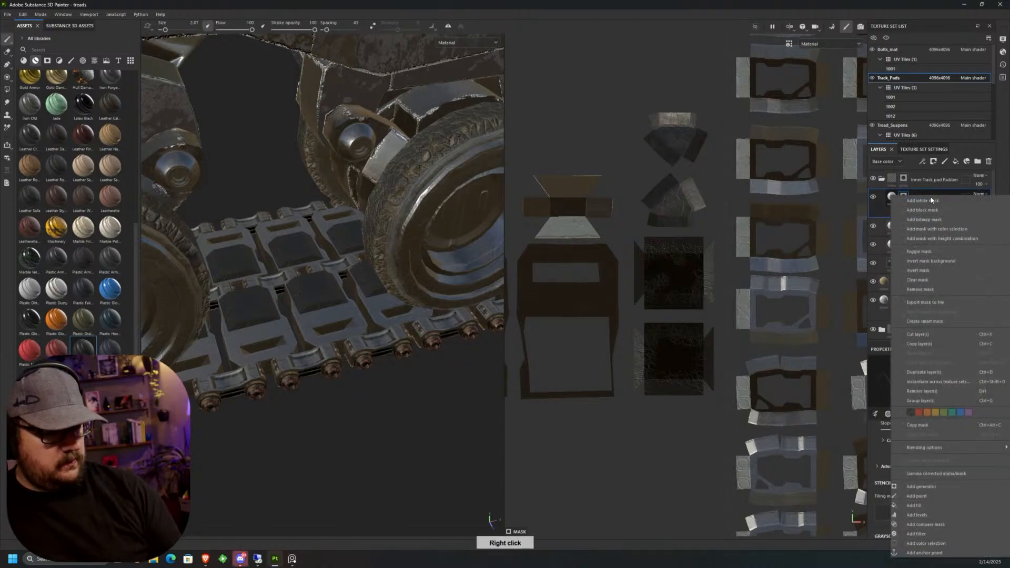
click(934, 375)
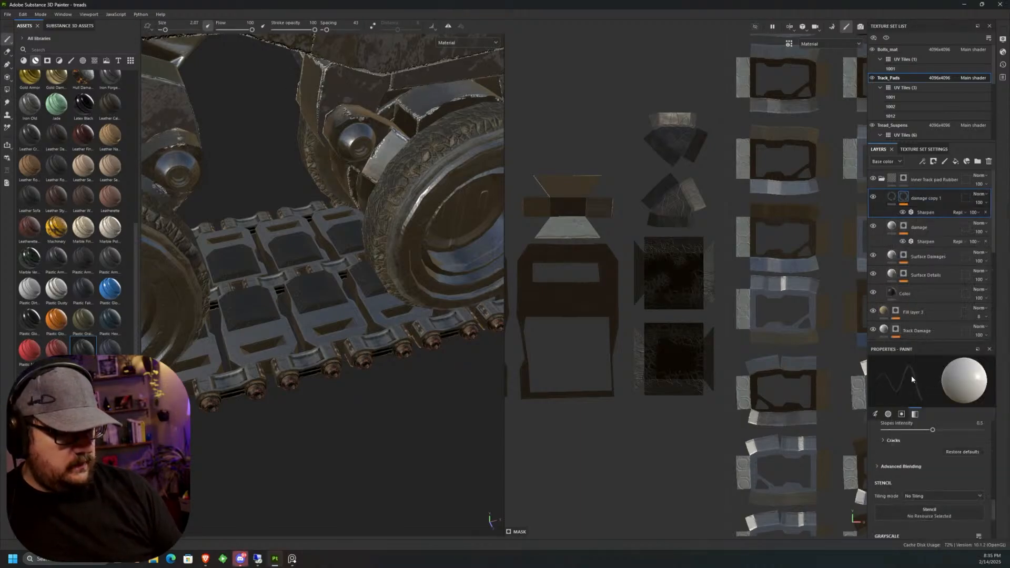
click(896, 200)
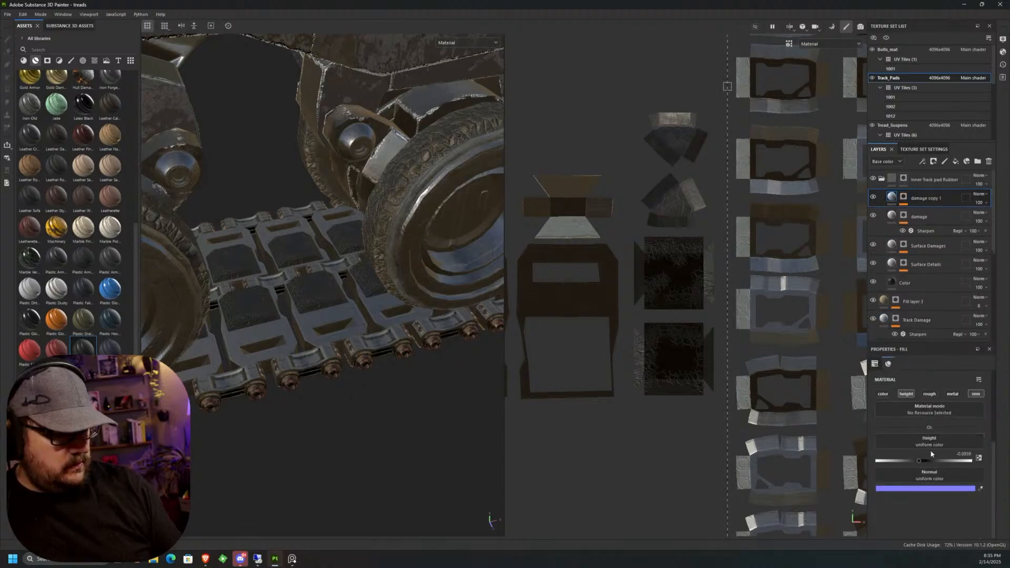
click(883, 394)
click(942, 452)
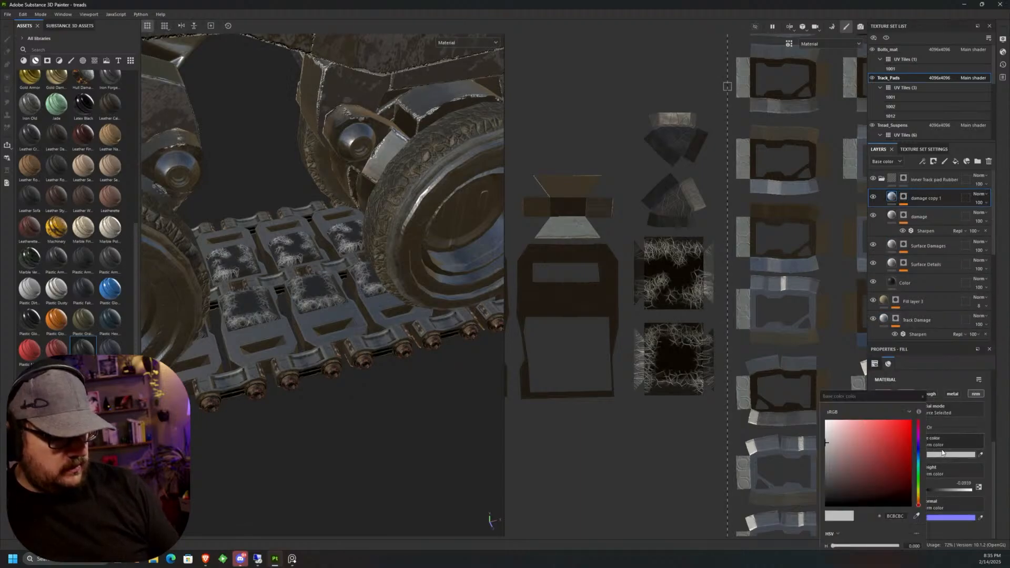
drag(919, 490, 918, 501)
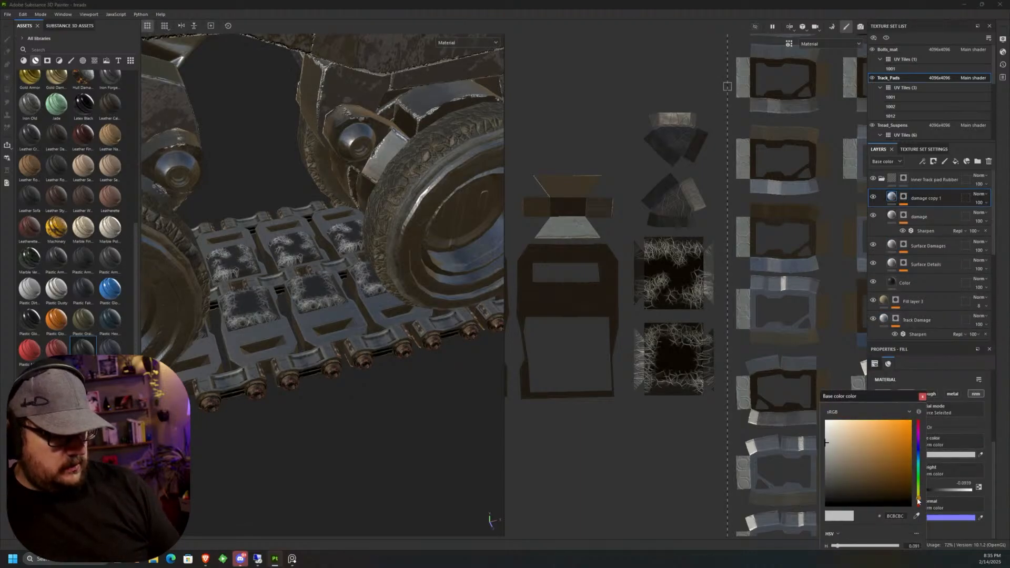
drag(859, 474, 866, 487)
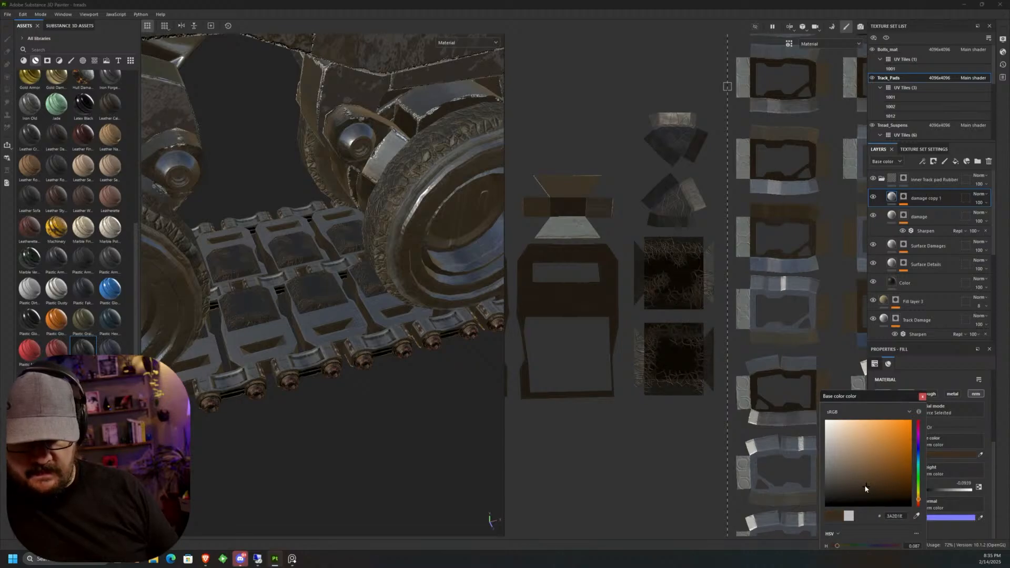
click(922, 397)
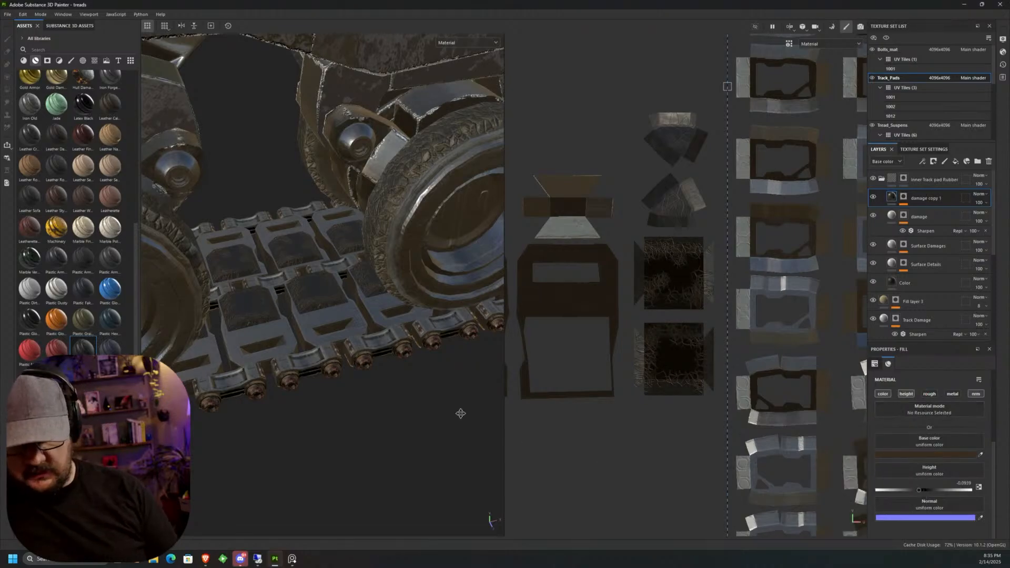
Examine the tinted cracks on the inner rubber pads, from the whole tread assembly down to a close-up.
scroll(374, 337, down, 3)
scroll(374, 345, up, 4)
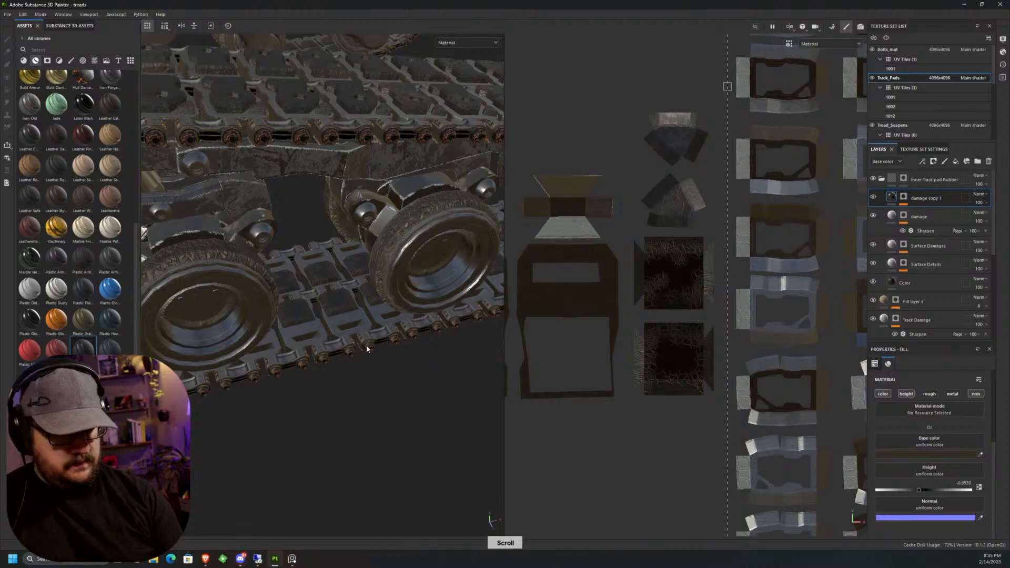
scroll(364, 353, up, 1)
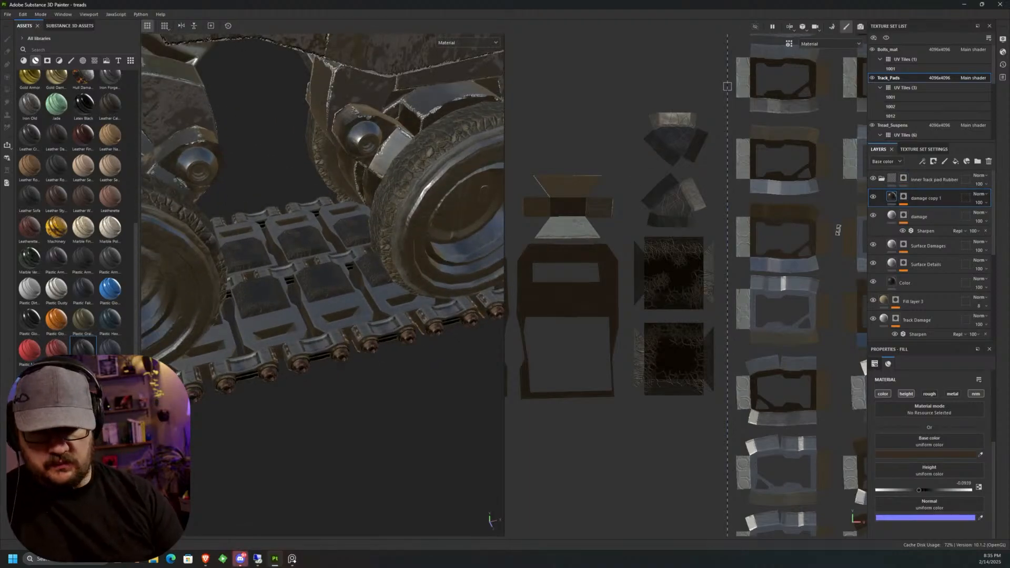
alt+middle_drag(452, 206, 439, 263)
scroll(440, 251, up, 5)
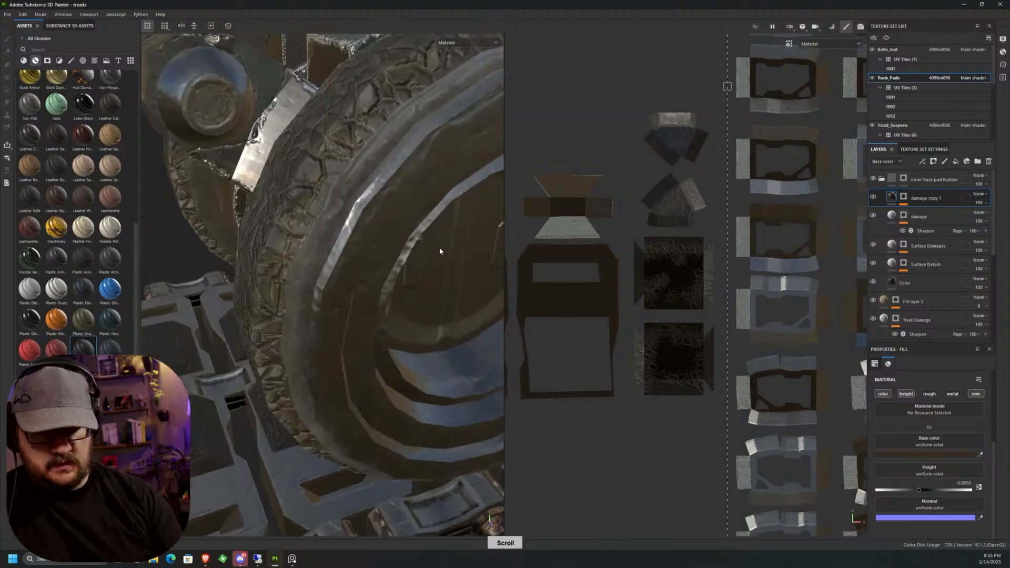
alt+middle_drag(381, 316, 597, 140)
scroll(358, 326, up, 4)
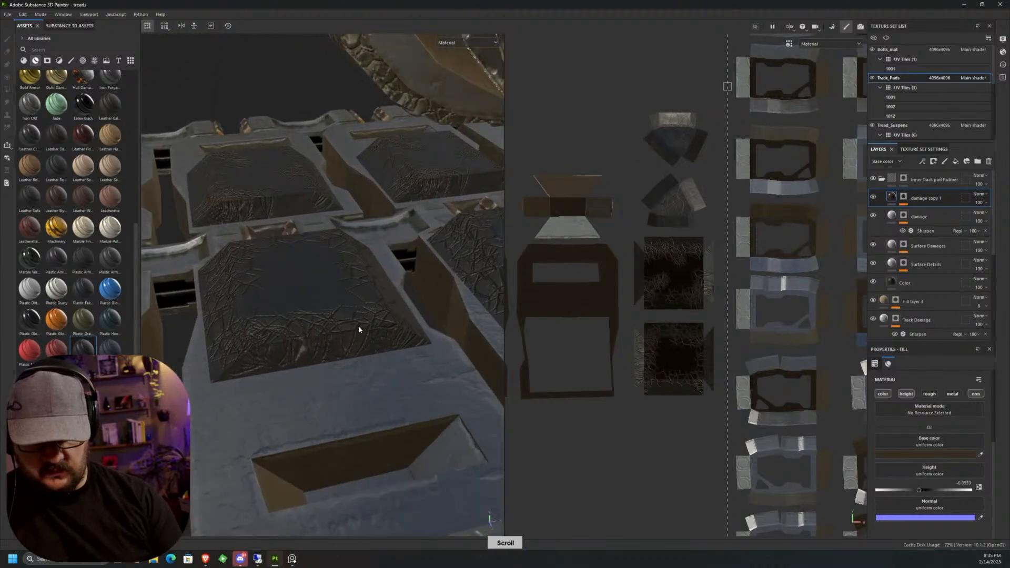
Disable the height and normal channels on the damage copy's fill, enable roughness and set it to 1.
click(891, 179)
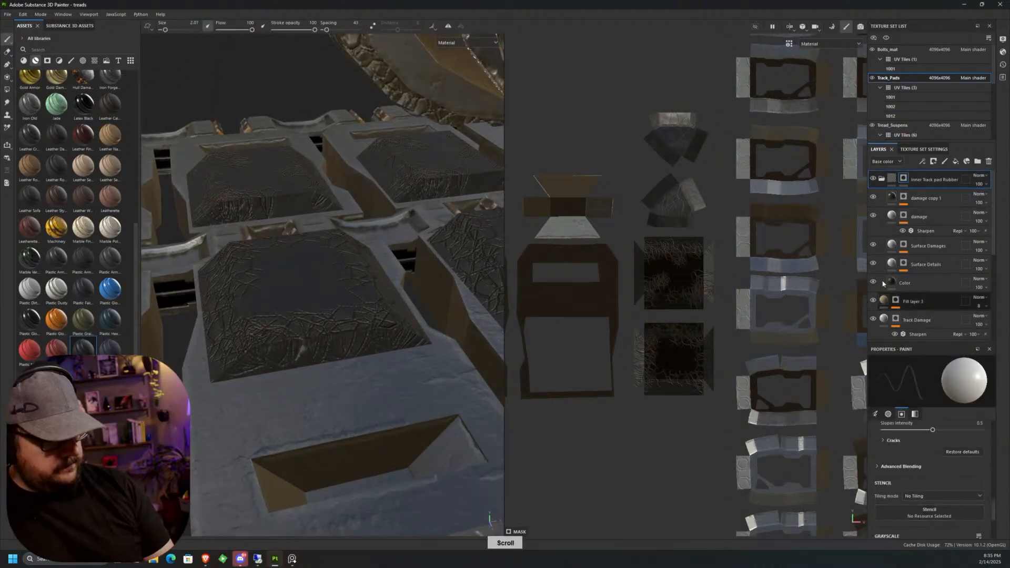
click(889, 181)
click(891, 198)
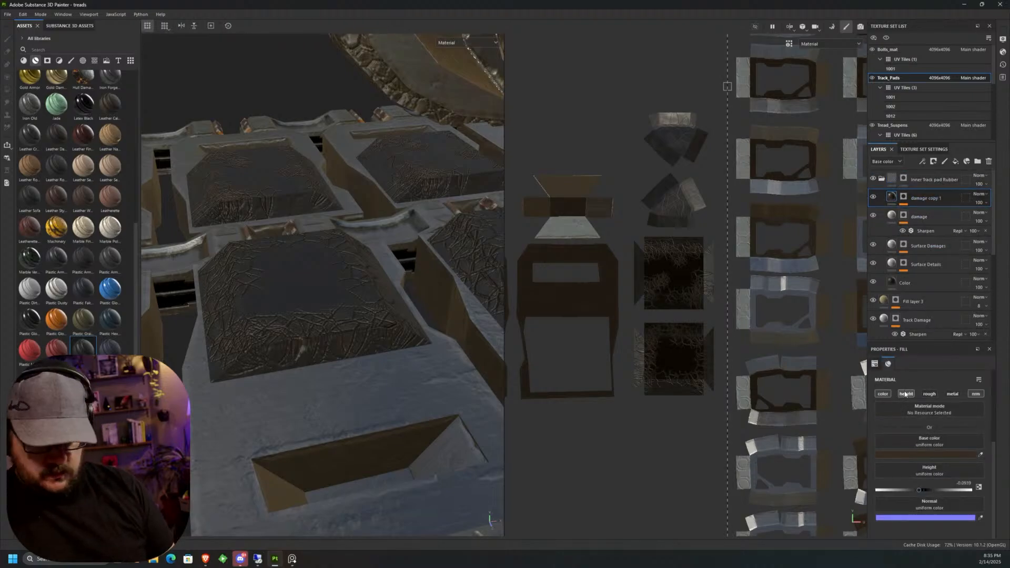
click(904, 393)
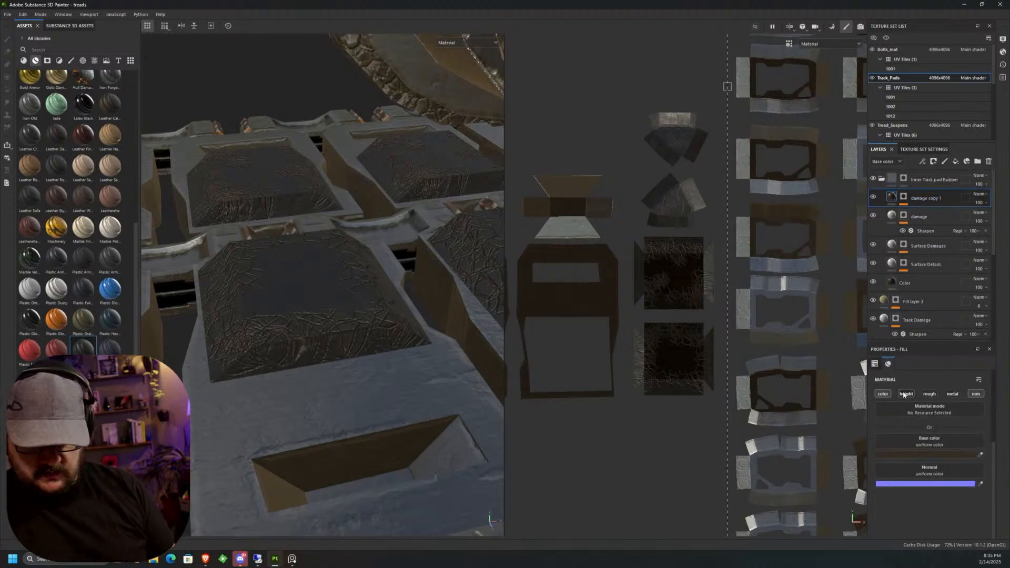
click(976, 394)
click(928, 394)
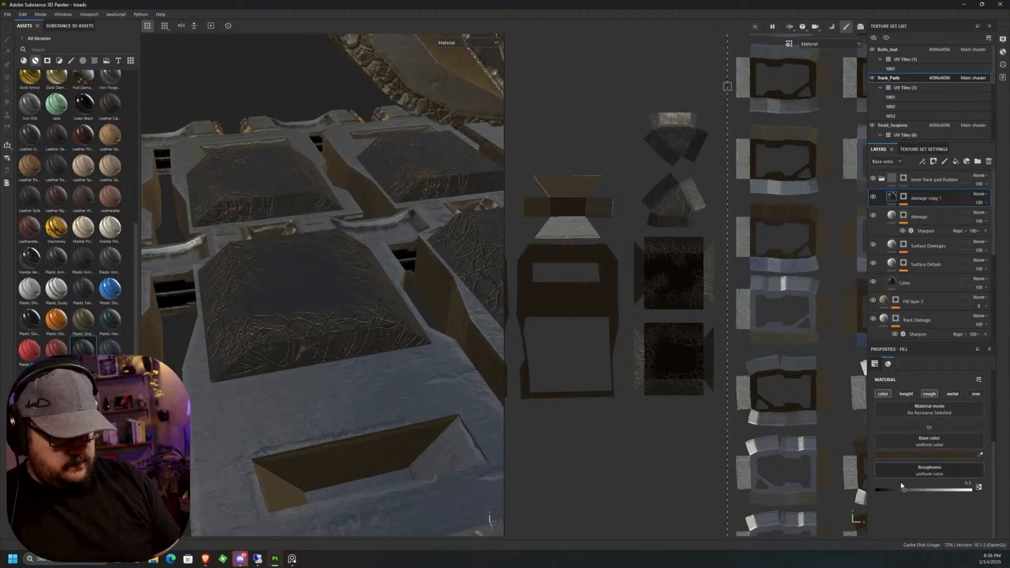
scroll(907, 490, up, 1)
drag(950, 493, 971, 492)
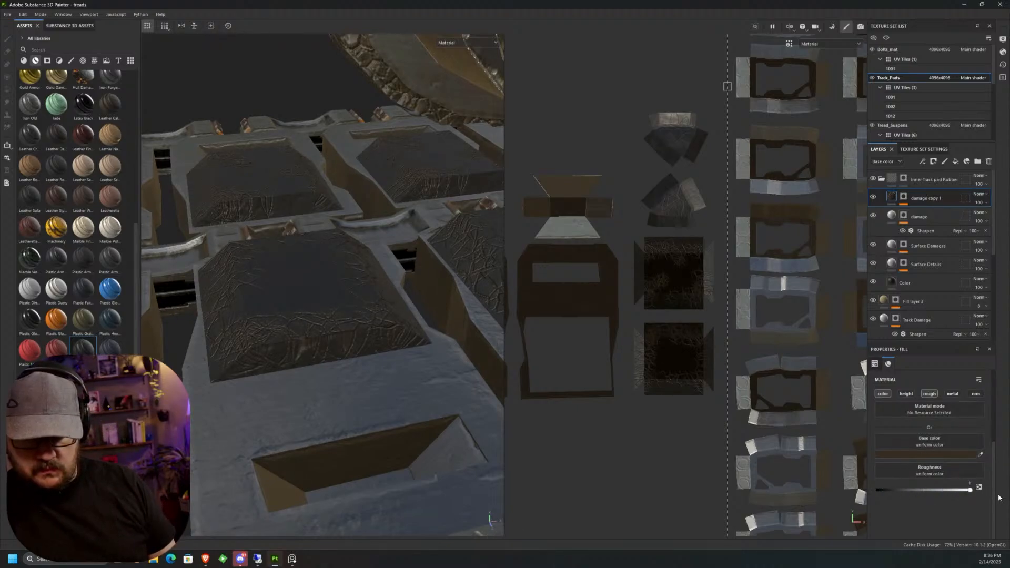
Examine the pads beside the wheel from farther out and review the Track_Pads layers, including the rubber pads and Plastic Rubber folders.
scroll(555, 423, down, 1)
scroll(370, 362, down, 2)
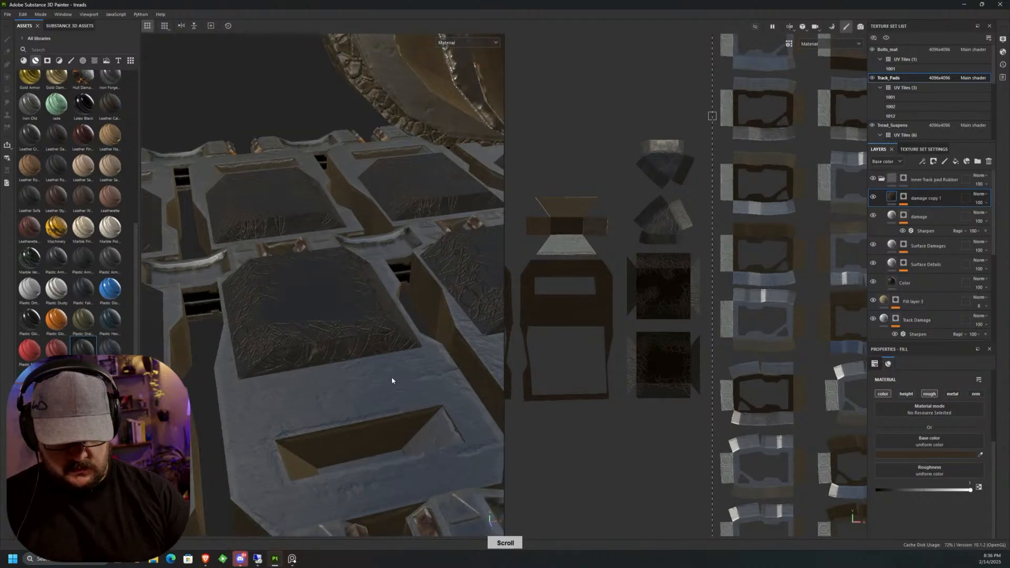
scroll(392, 381, down, 5)
alt+middle_drag(399, 380, 387, 421)
alt+drag(386, 420, 312, 362)
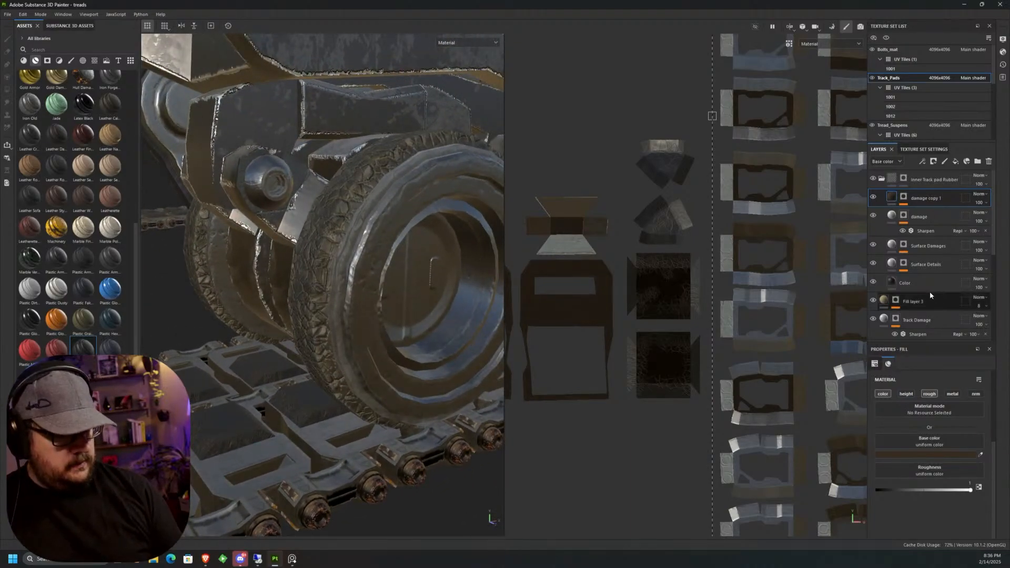
scroll(991, 235, down, 5)
scroll(991, 235, down, 3)
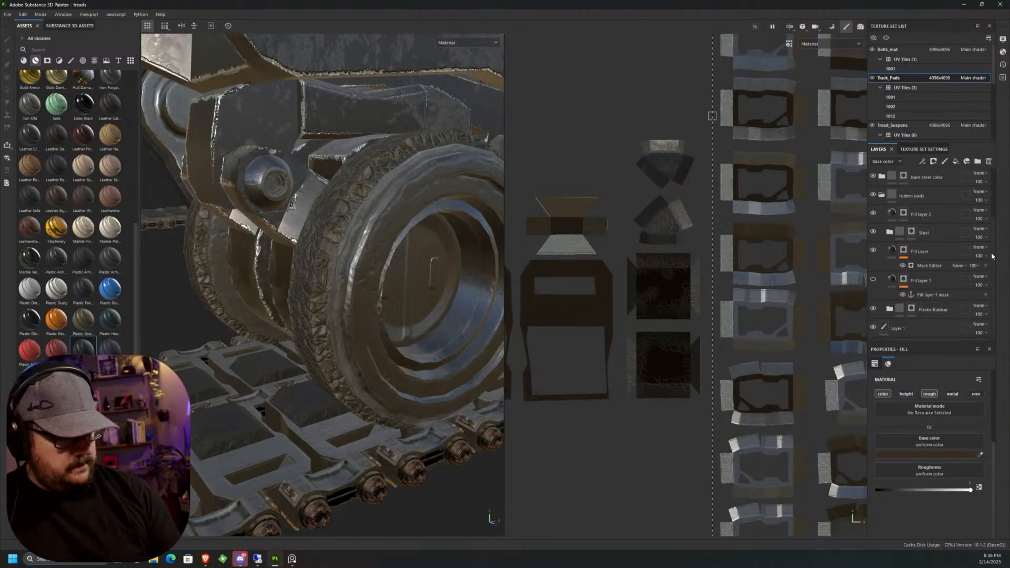
scroll(991, 257, up, 1)
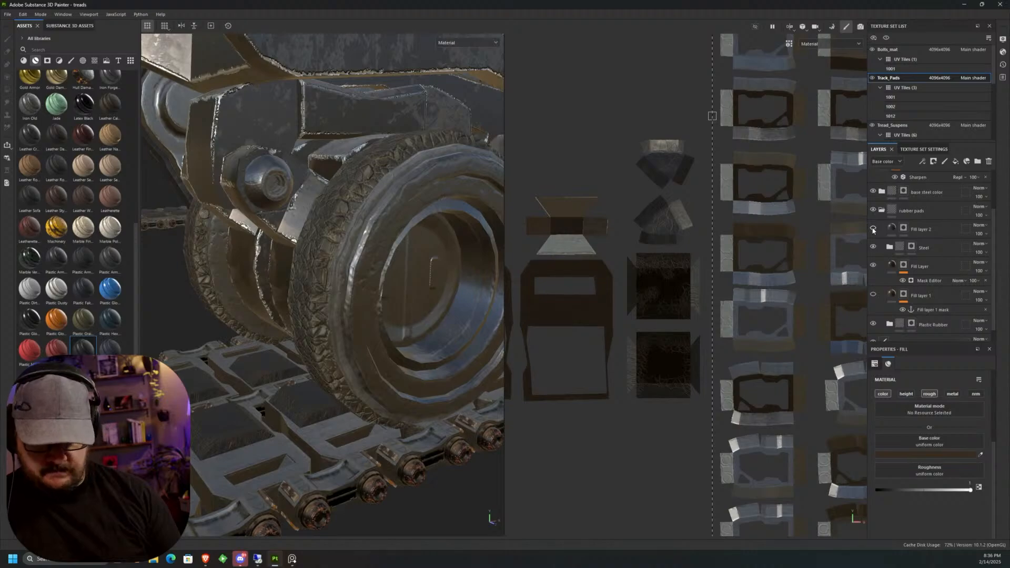
click(874, 229)
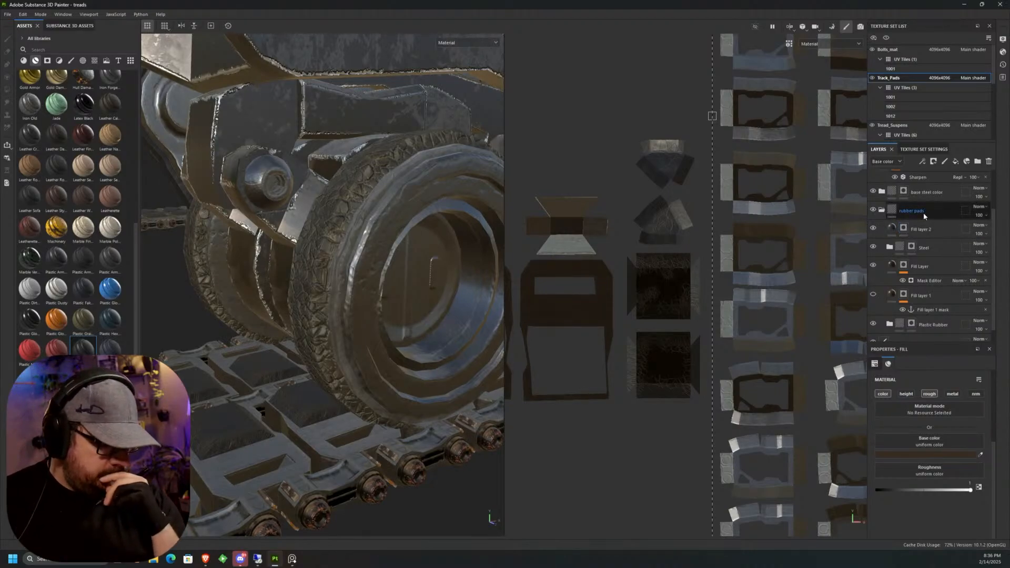
scroll(991, 256, down, 1)
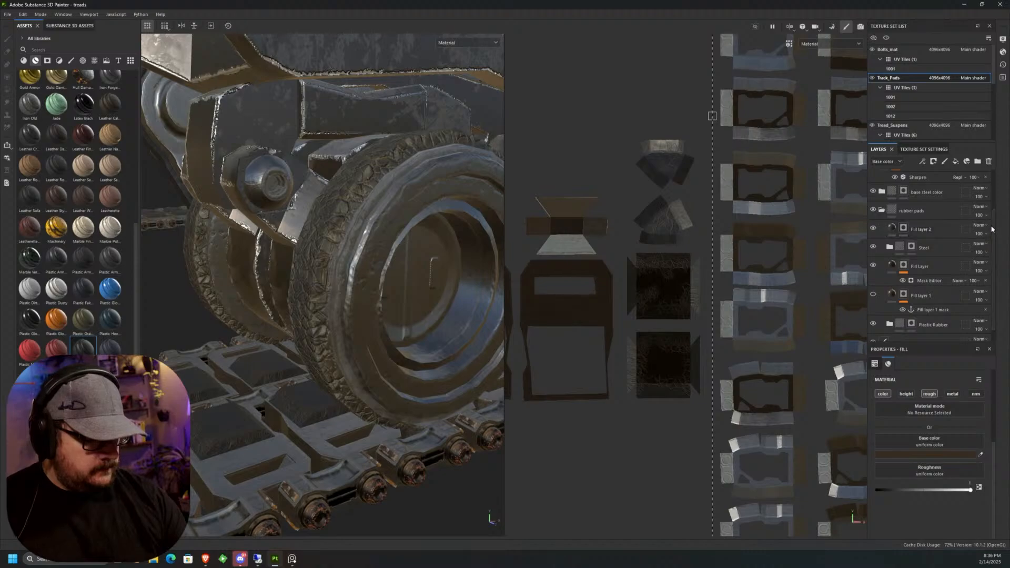
click(888, 309)
drag(991, 279, 994, 308)
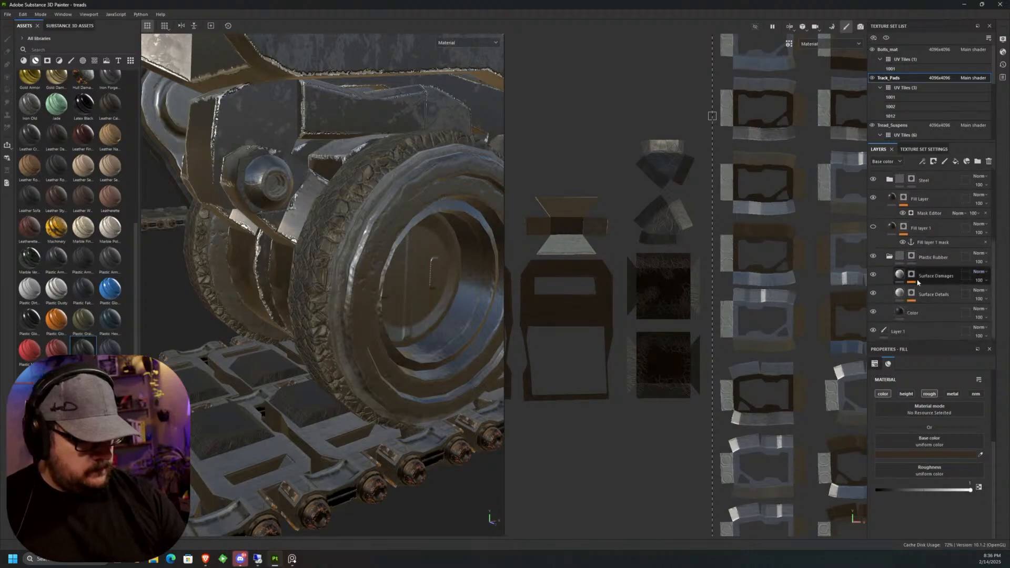
click(872, 274)
drag(992, 279, 989, 212)
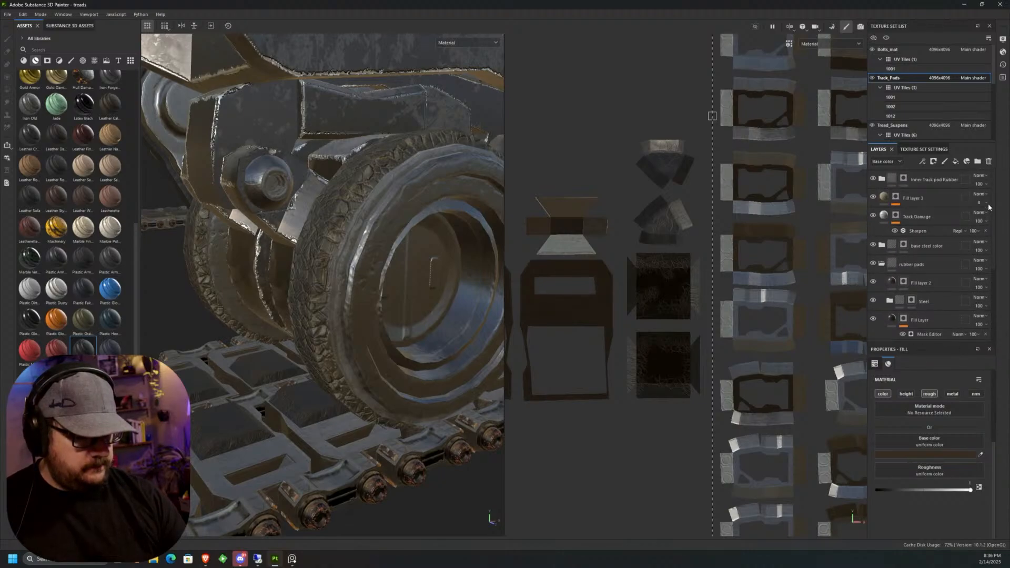
click(915, 215)
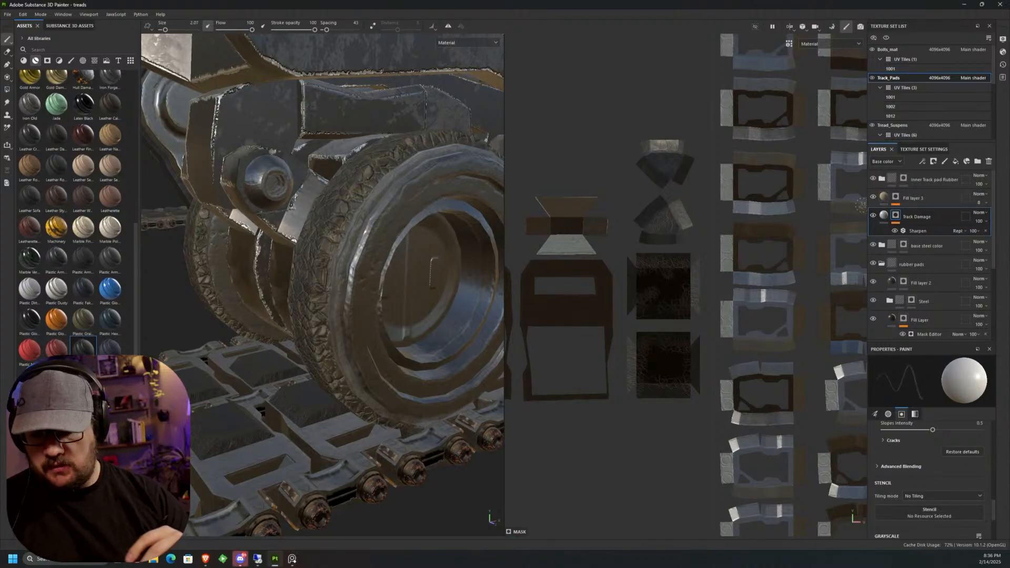
Switch to the Tread_Wheels_Suspen texture set and toggle Fill layer 2's visibility off and on to check its effect.
click(904, 125)
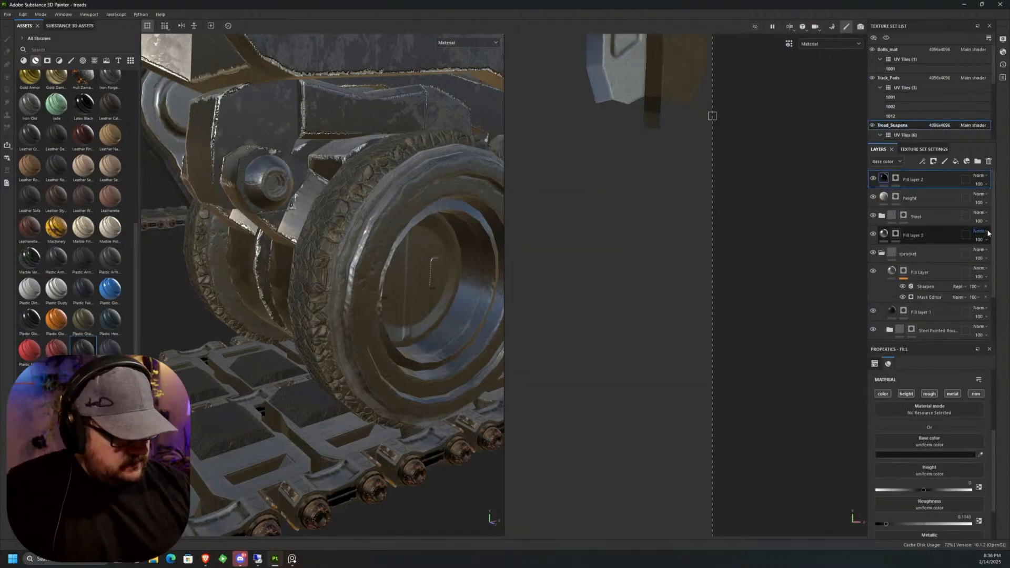
scroll(992, 290, down, 2)
scroll(992, 289, down, 1)
scroll(992, 92, down, 3)
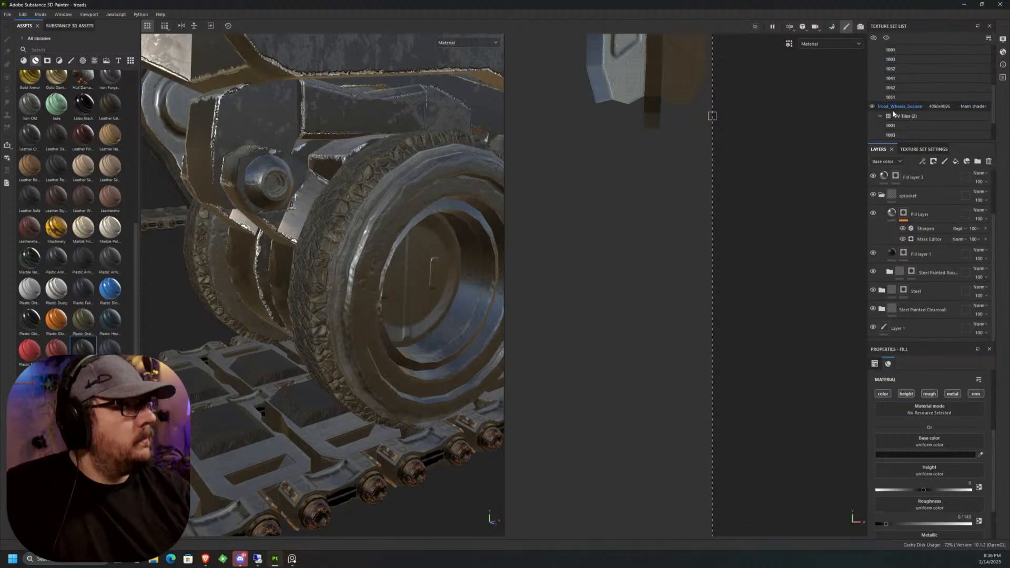
click(893, 109)
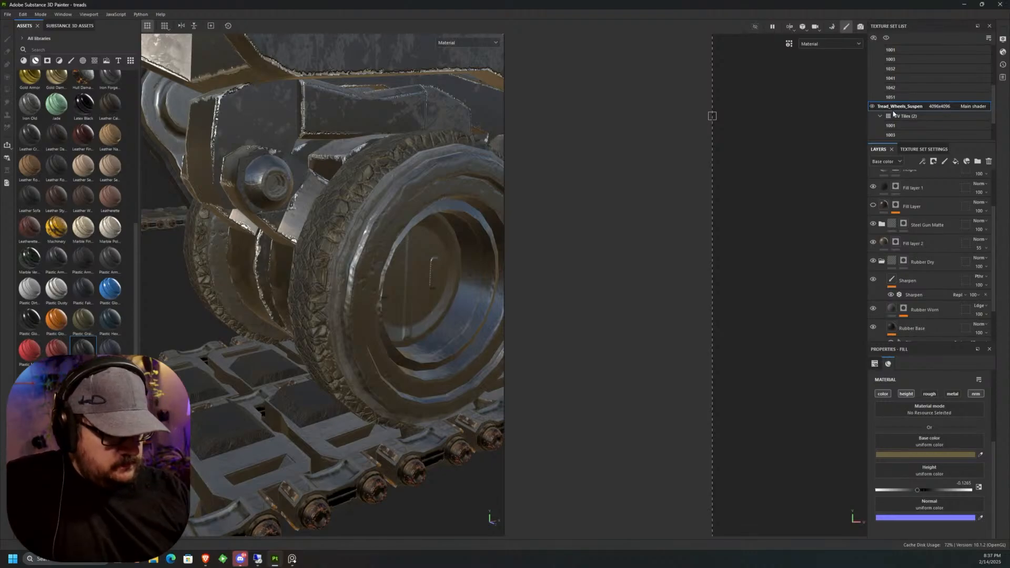
click(873, 244)
click(873, 244)
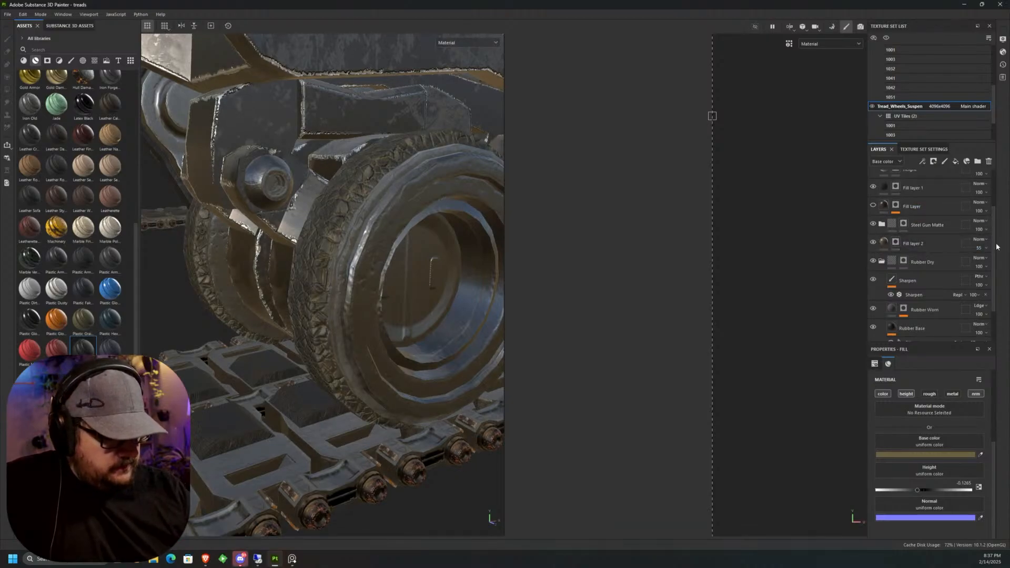
On the Tire Pad Damage copy's fill, disable the height and normal channels, enable roughness and set it to 1.
drag(994, 232, 998, 195)
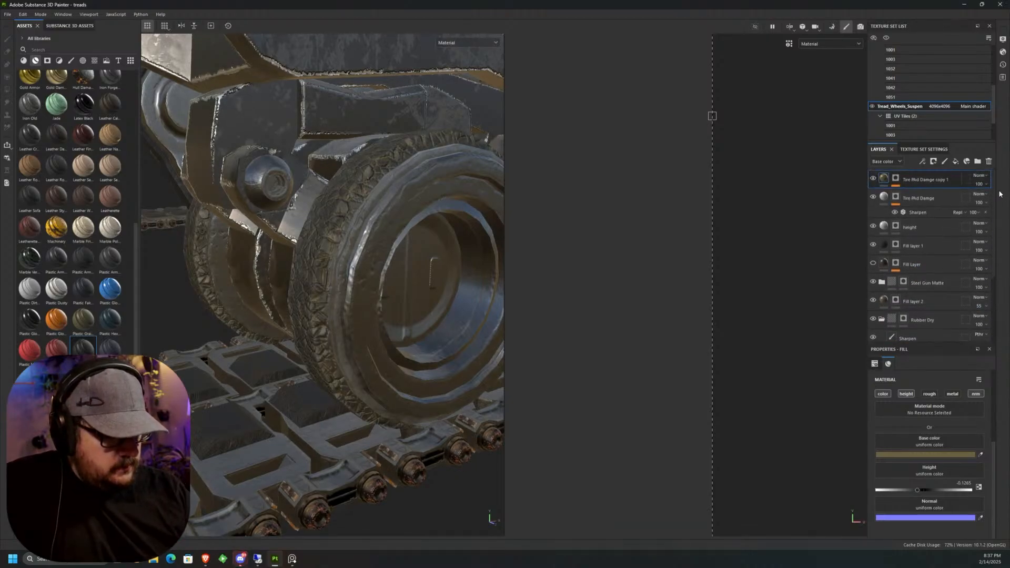
click(895, 180)
click(883, 179)
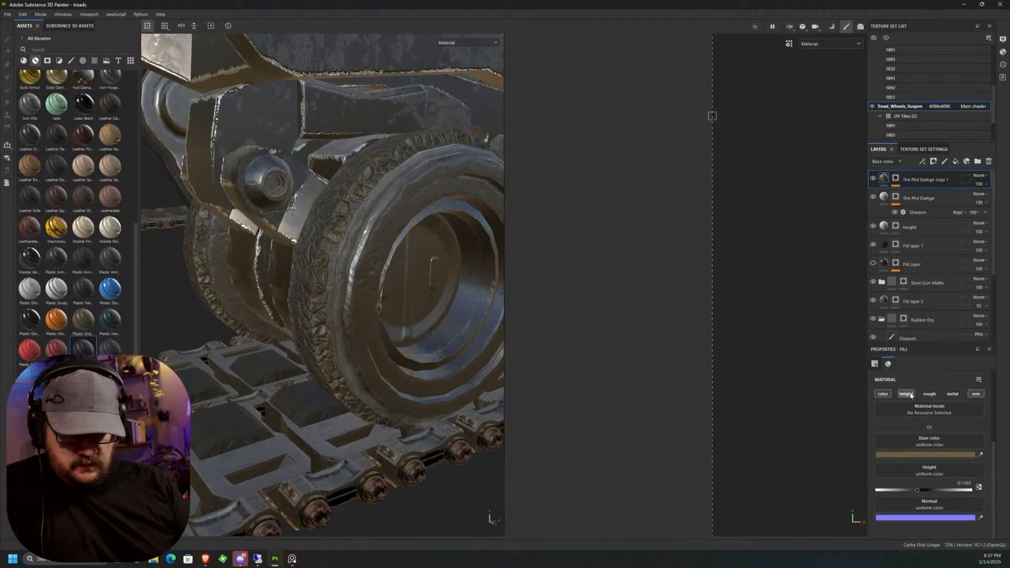
click(906, 394)
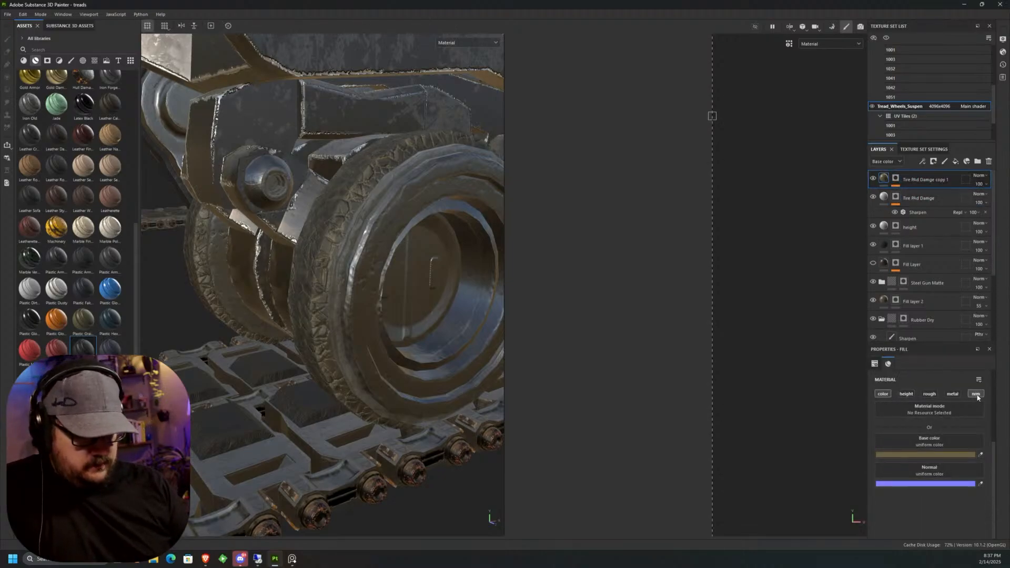
click(975, 394)
click(930, 394)
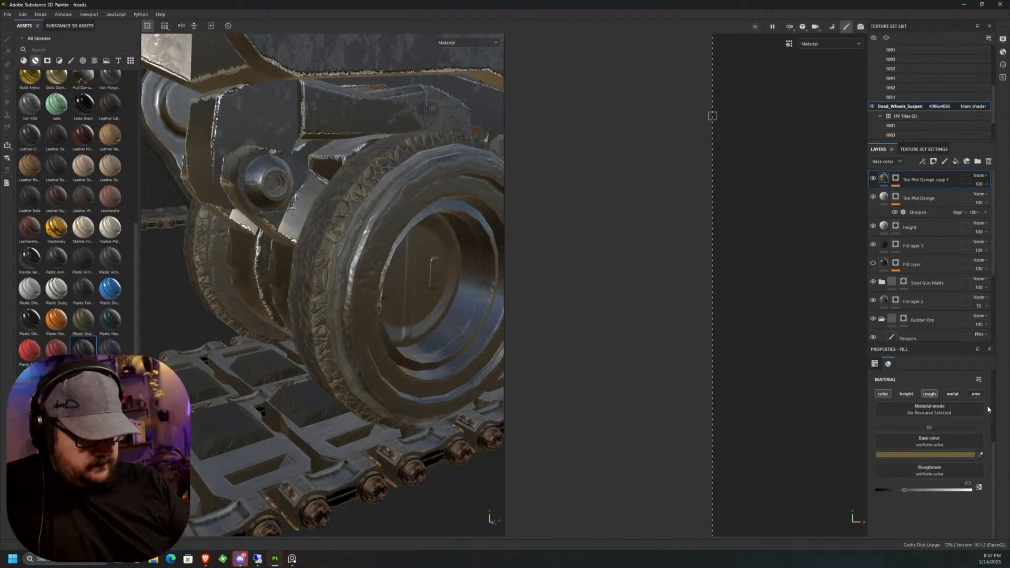
drag(891, 493, 1009, 499)
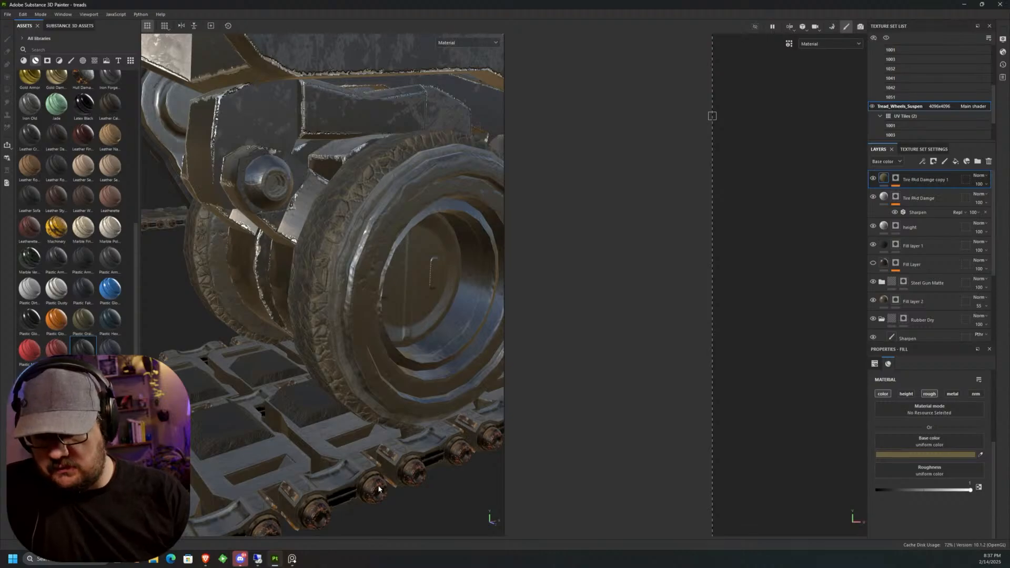
Save the project and switch the viewport to 3D only.
click(7, 14)
click(16, 80)
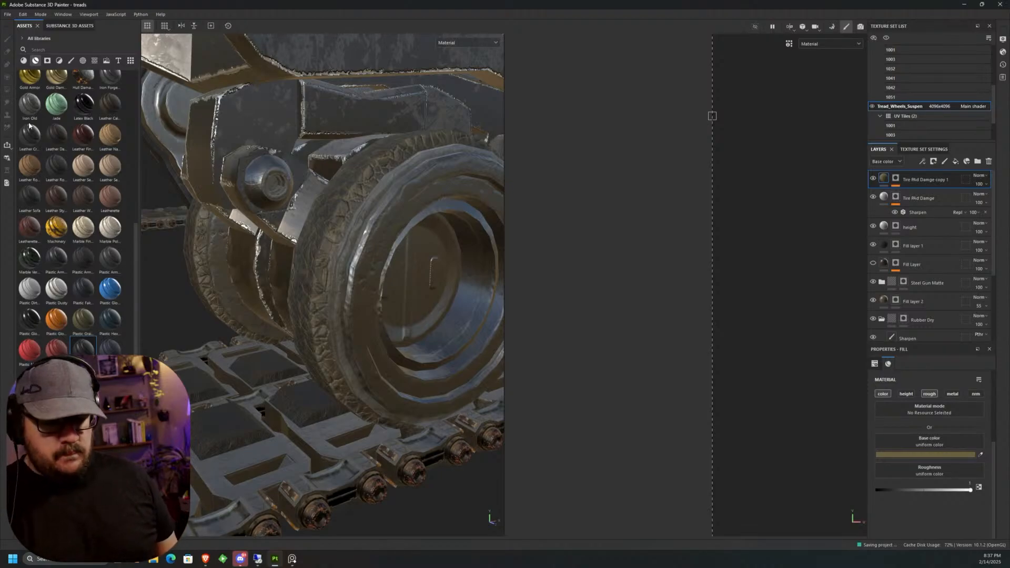
mouse_move(29, 125)
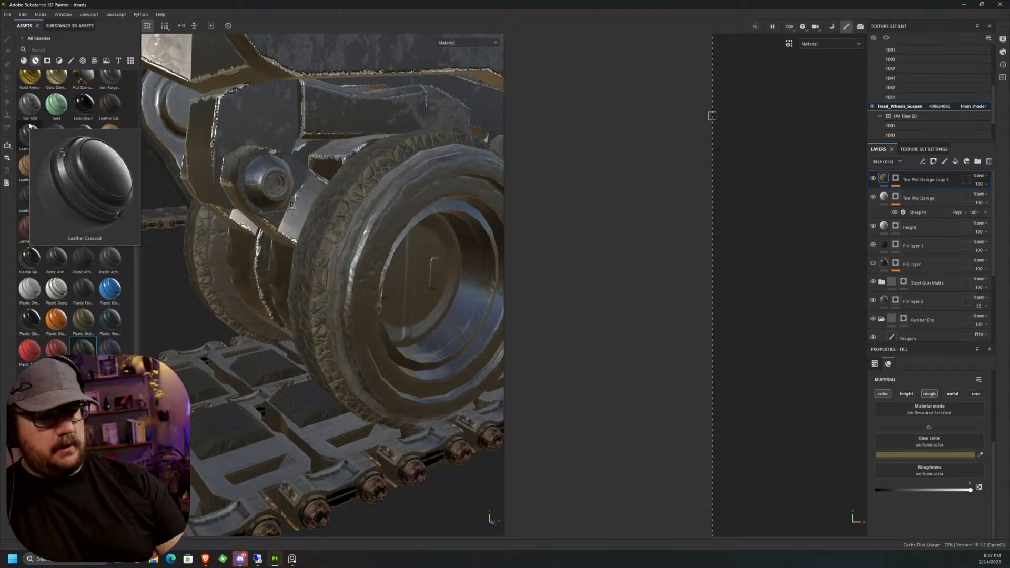
click(800, 26)
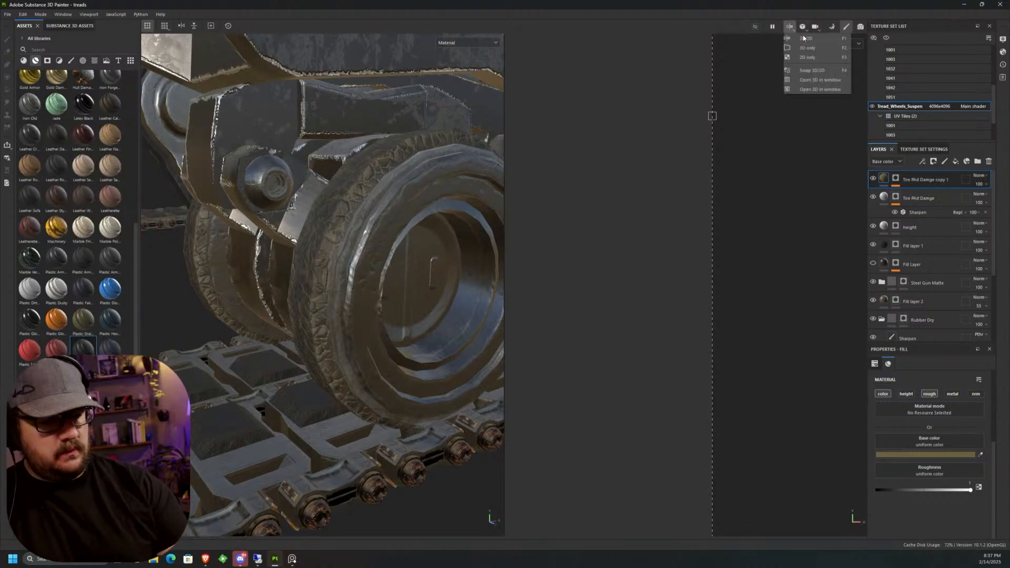
click(813, 48)
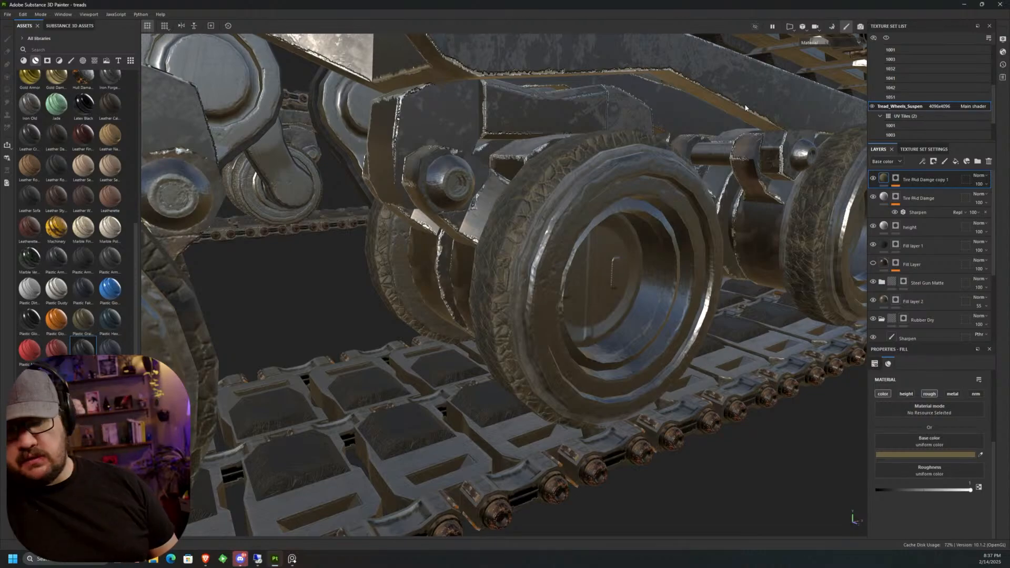
Add a fill layer named Black Accents above the Tire Pad Damage copy and give it a black mask.
alt+drag(680, 371, 588, 368)
alt+middle_drag(802, 255, 474, 318)
scroll(561, 315, up, 10)
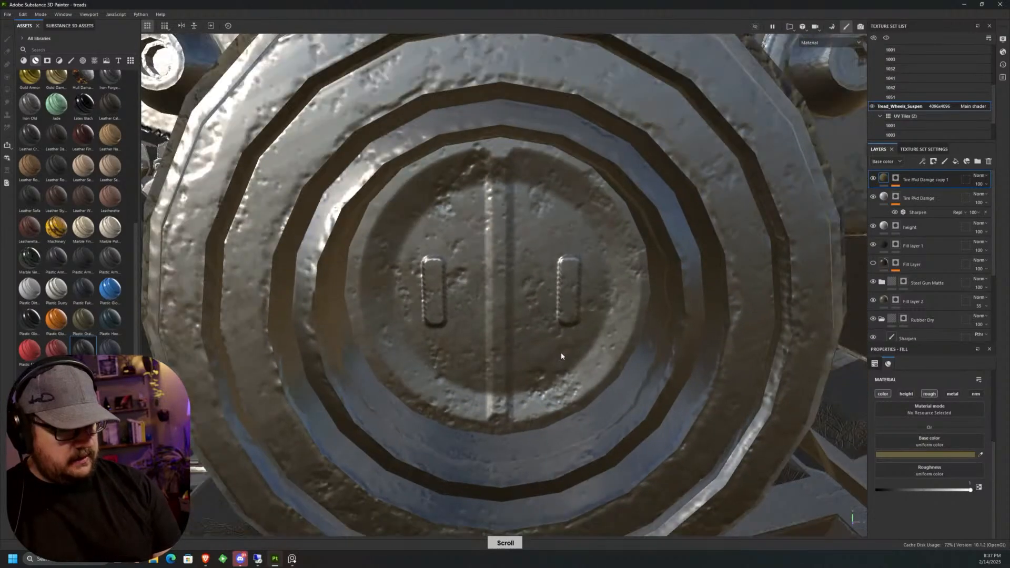
scroll(560, 356, down, 3)
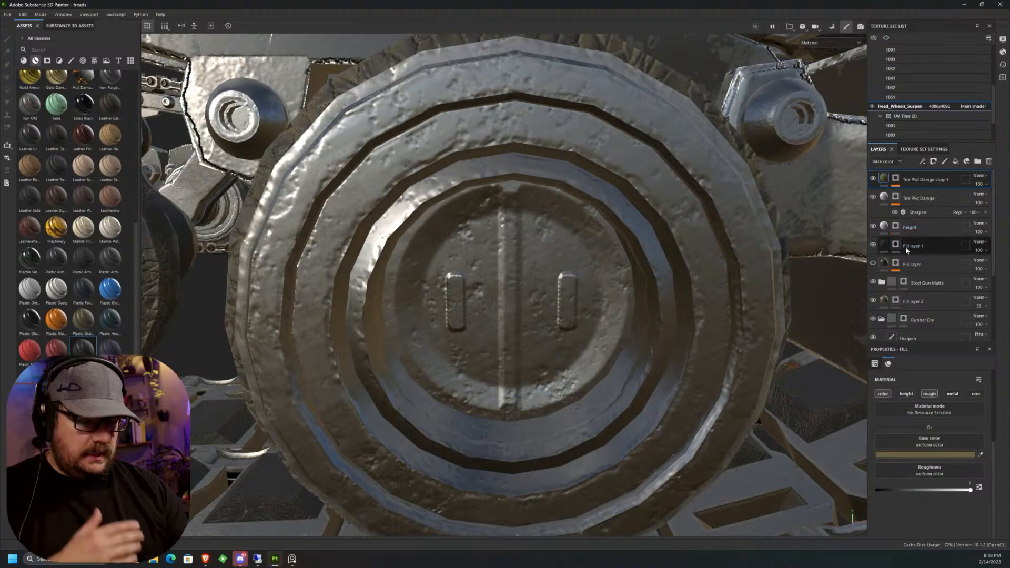
click(955, 162)
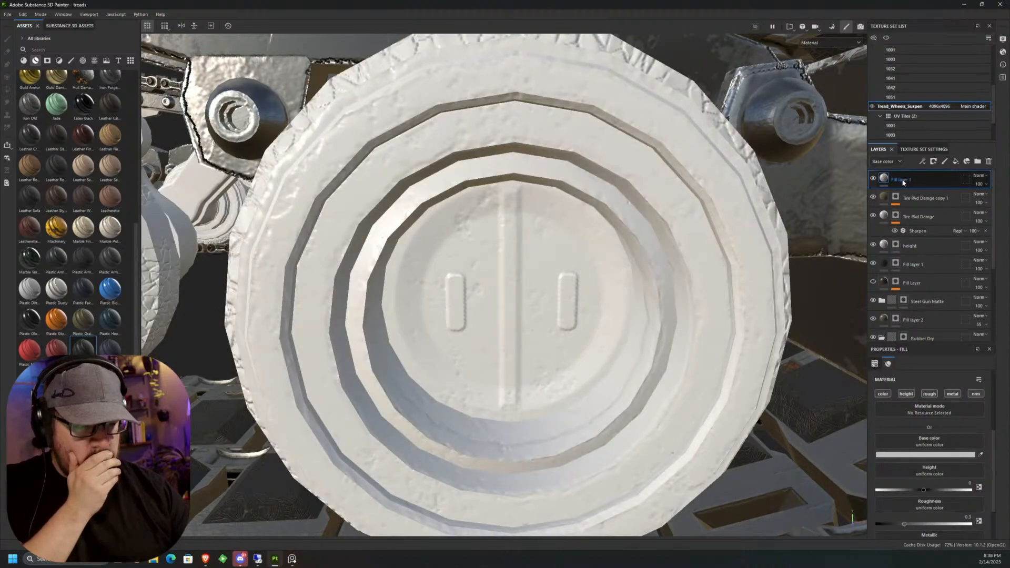
double_click(902, 181)
text(Black Accents)
key(Return)
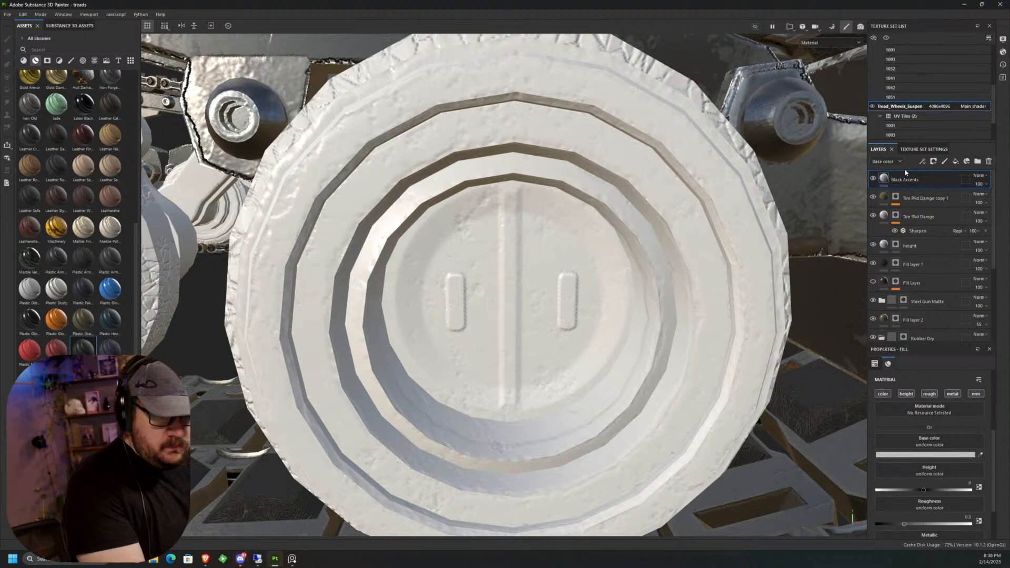
click(932, 165)
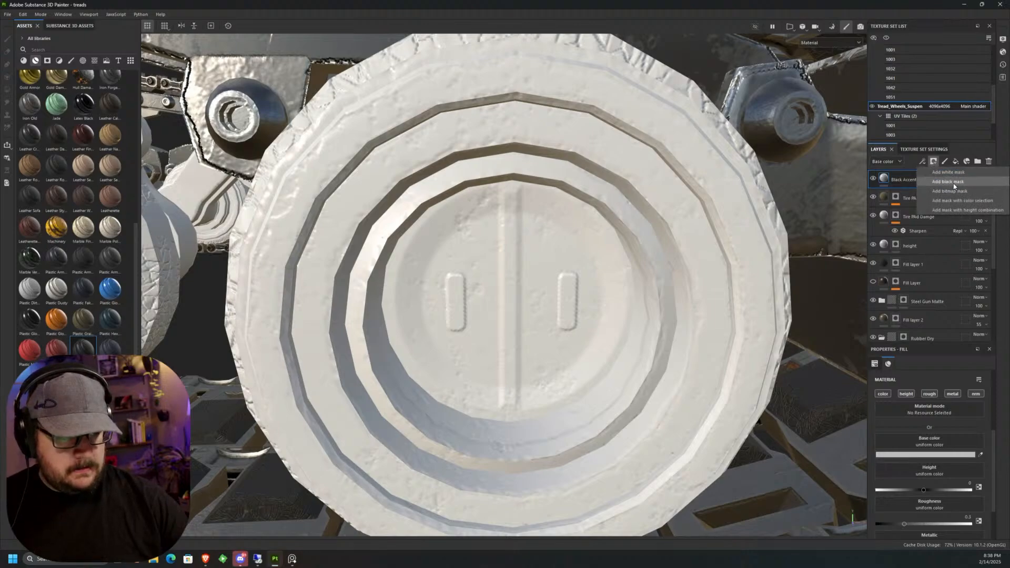
click(955, 184)
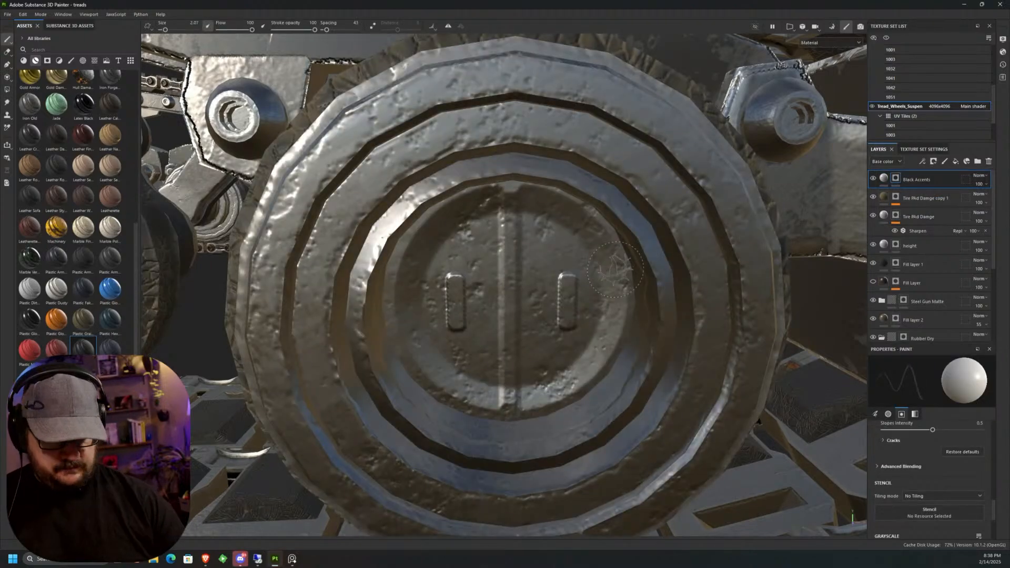
Try rounded-rectangle and narrow bar alphas on the mask brush over the wheel hub's raised slots, with the brush size at 2.69.
alt+drag(596, 291, 580, 285)
scroll(574, 292, up, 4)
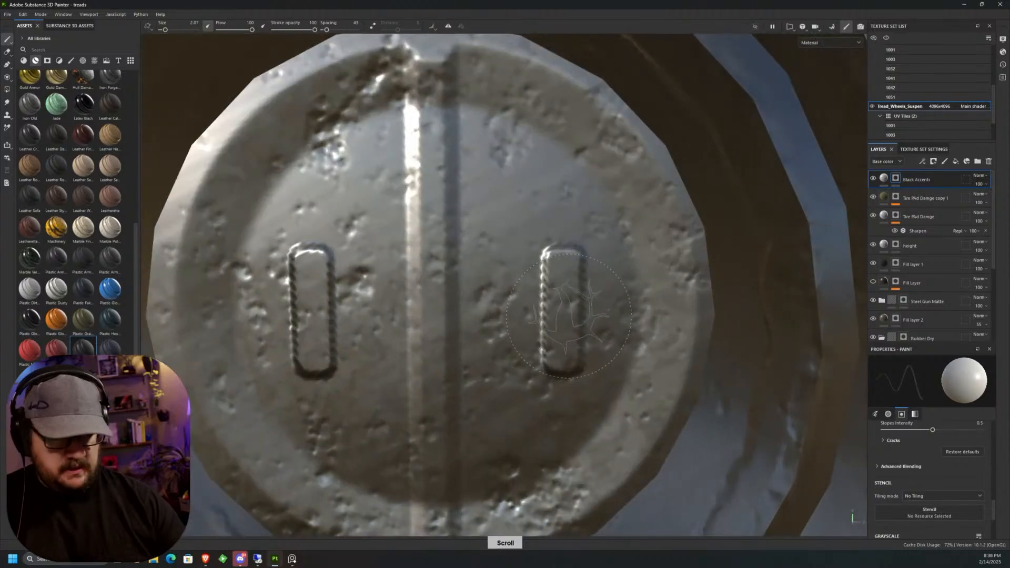
click(83, 60)
click(35, 198)
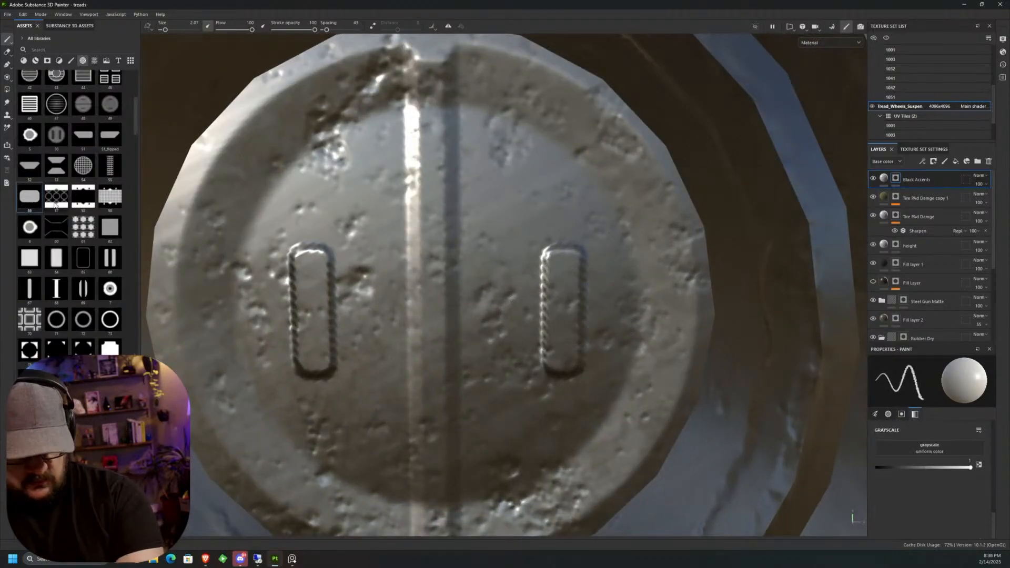
click(56, 258)
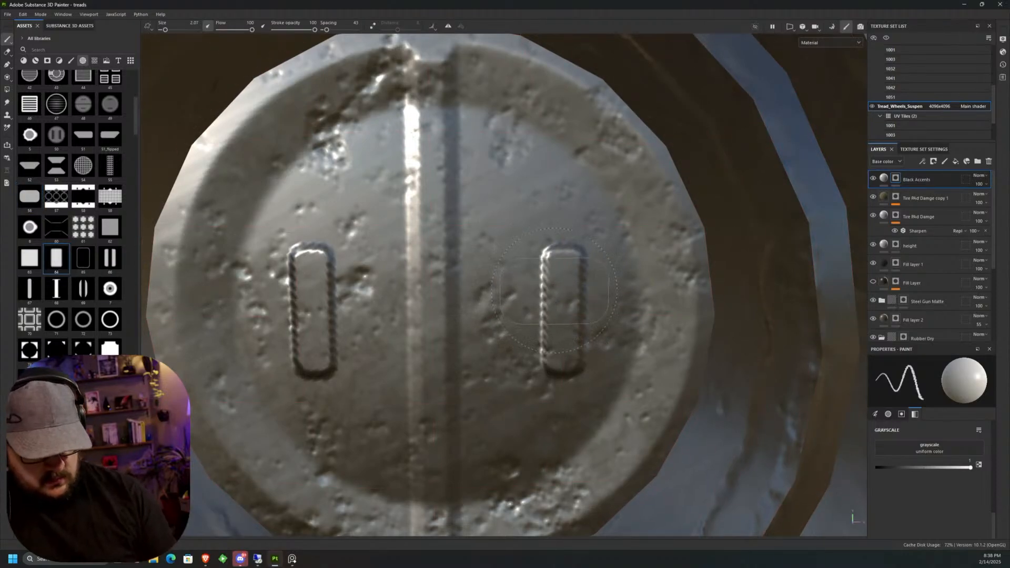
click(30, 288)
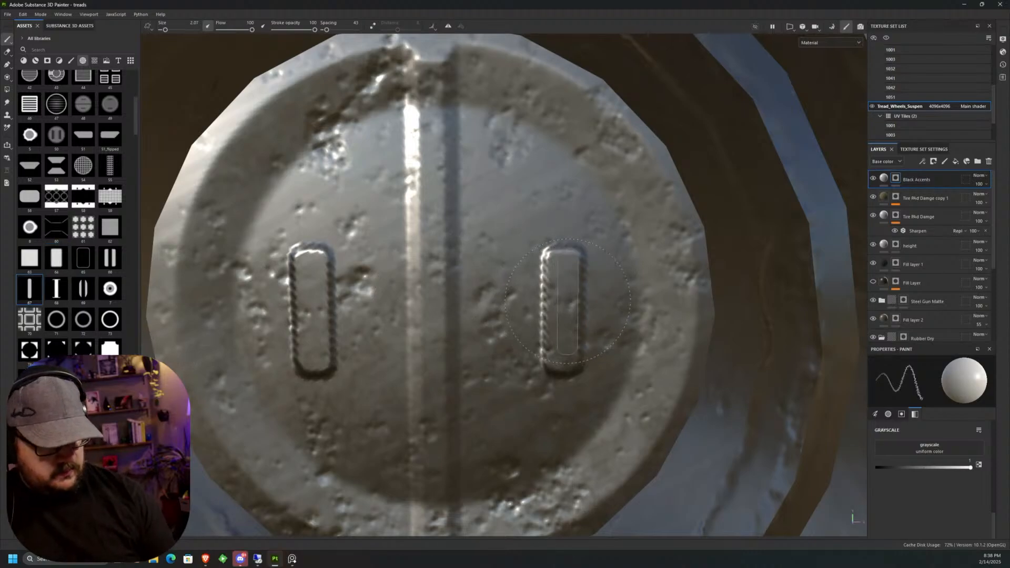
ctrl+right_drag(567, 301, 599, 301)
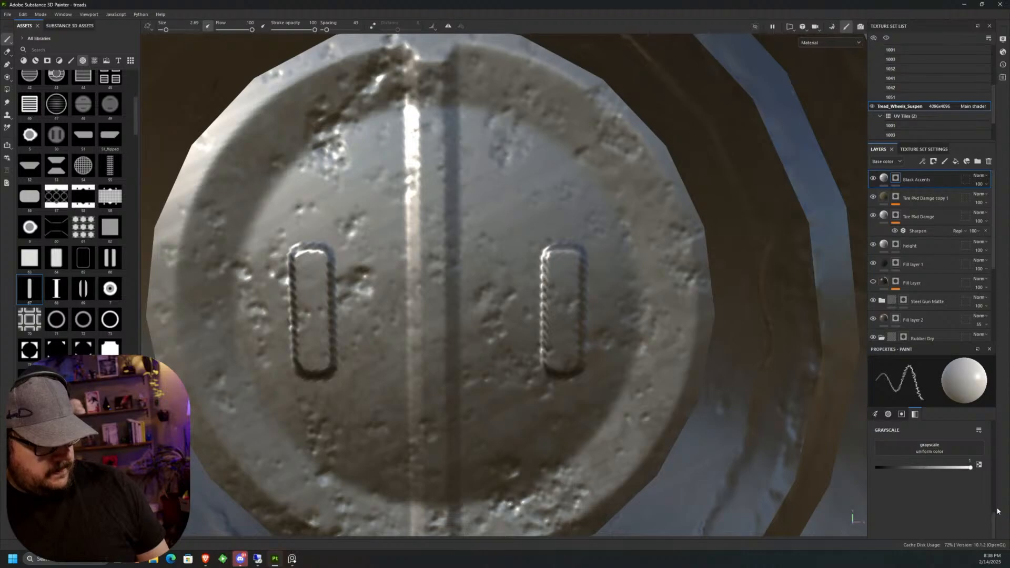
drag(994, 520, 1005, 433)
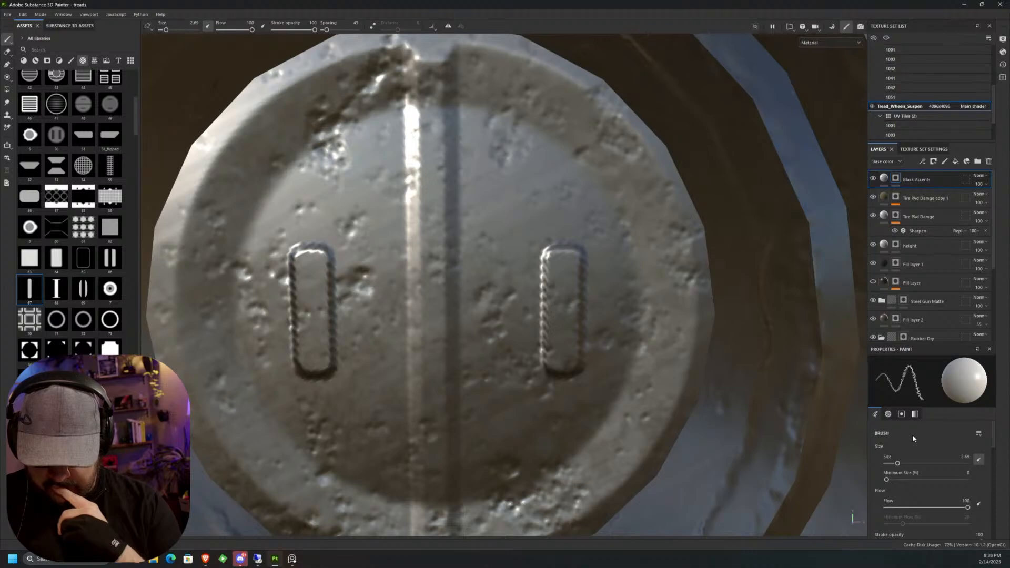
click(29, 196)
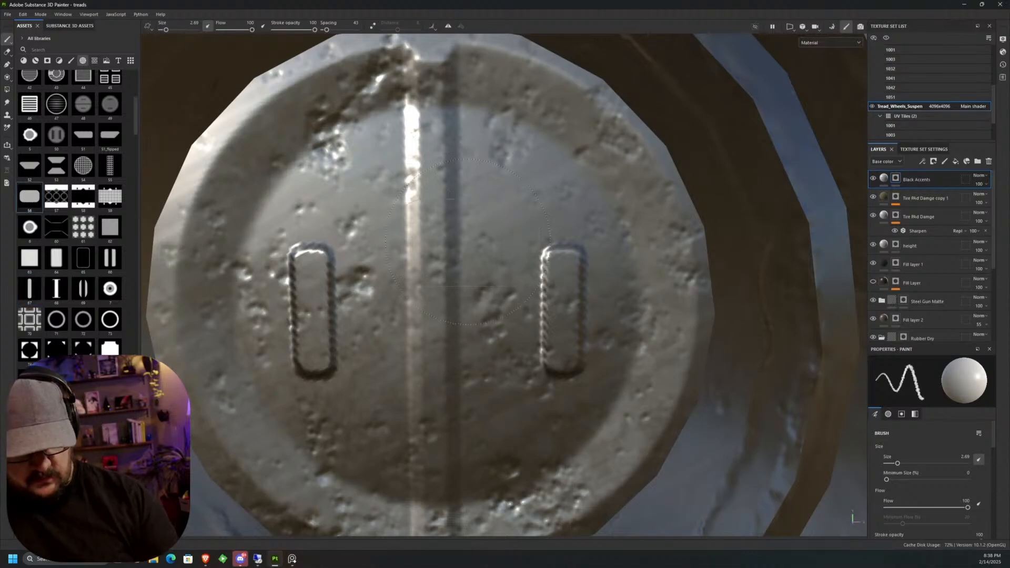
alt+drag(570, 320, 570, 318)
mouse_move(581, 310)
alt+right_down()
mouse_move(574, 314)
mouse_move(581, 300)
alt+right_up()
ctrl+drag(581, 299, 581, 295)
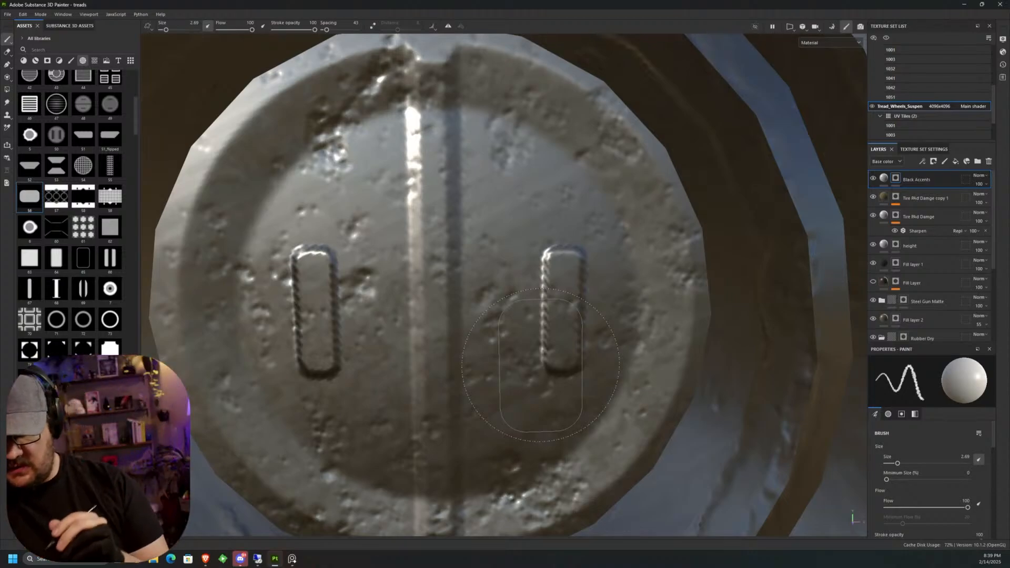
Load the round alpha 48 into the mask brush and enlarge the brush to size 10.53 over the wheel hub.
click(83, 104)
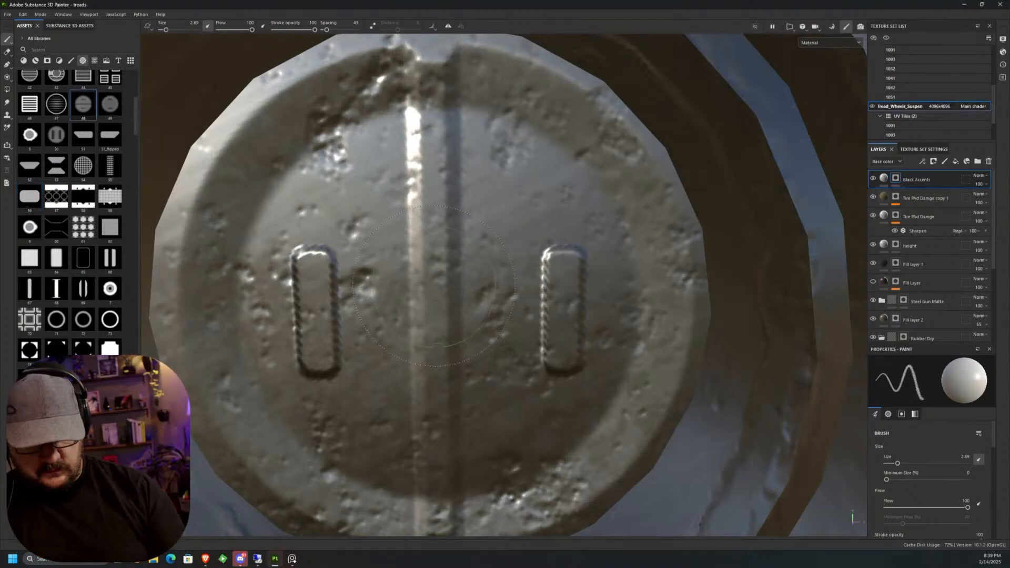
key(alt)
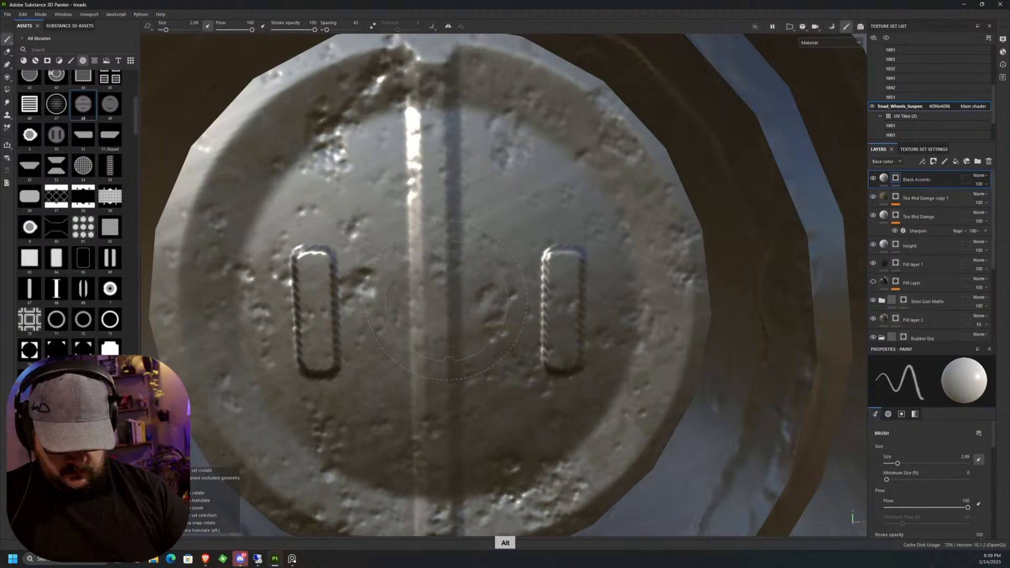
ctrl+right_drag(440, 309, 515, 309)
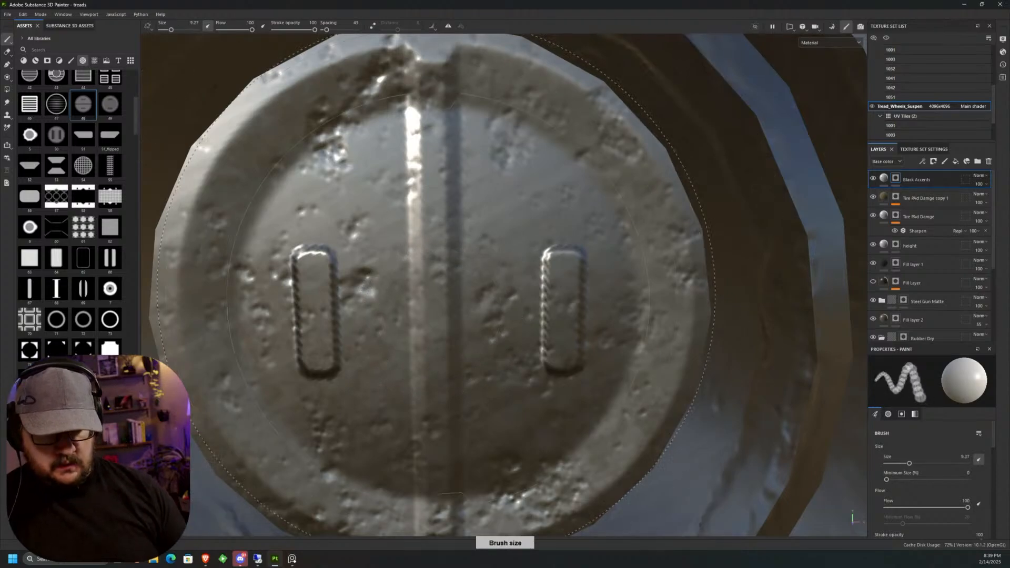
ctrl+right_drag(437, 297, 451, 297)
scroll(439, 305, down, 3)
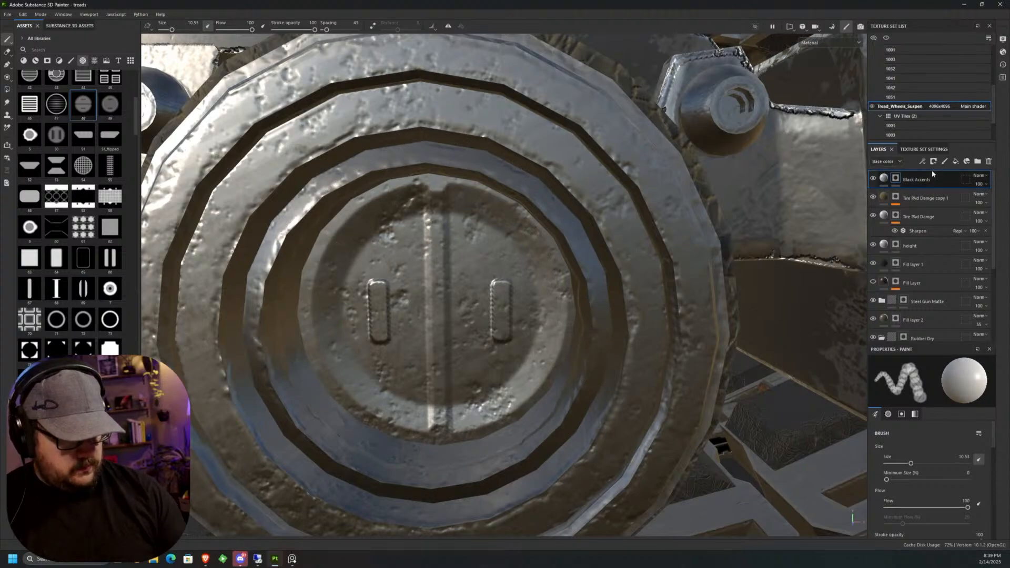
Set the brush's size jitter and angle jitter to 0 and check its alpha blending, stencil and grayscale settings.
drag(993, 445, 991, 480)
drag(903, 461, 875, 463)
drag(980, 494, 858, 502)
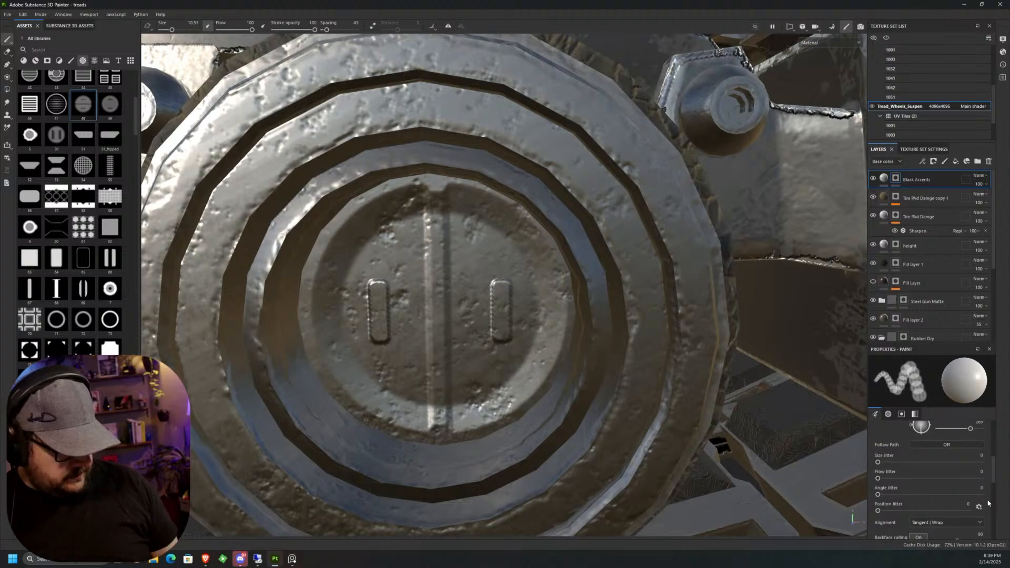
drag(990, 482, 988, 489)
scroll(987, 489, down, 4)
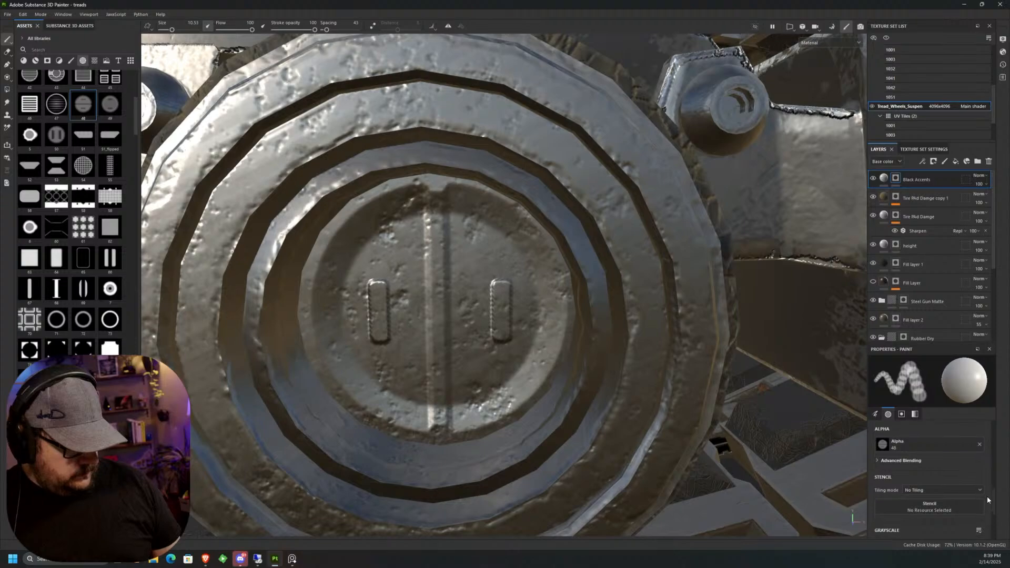
click(876, 452)
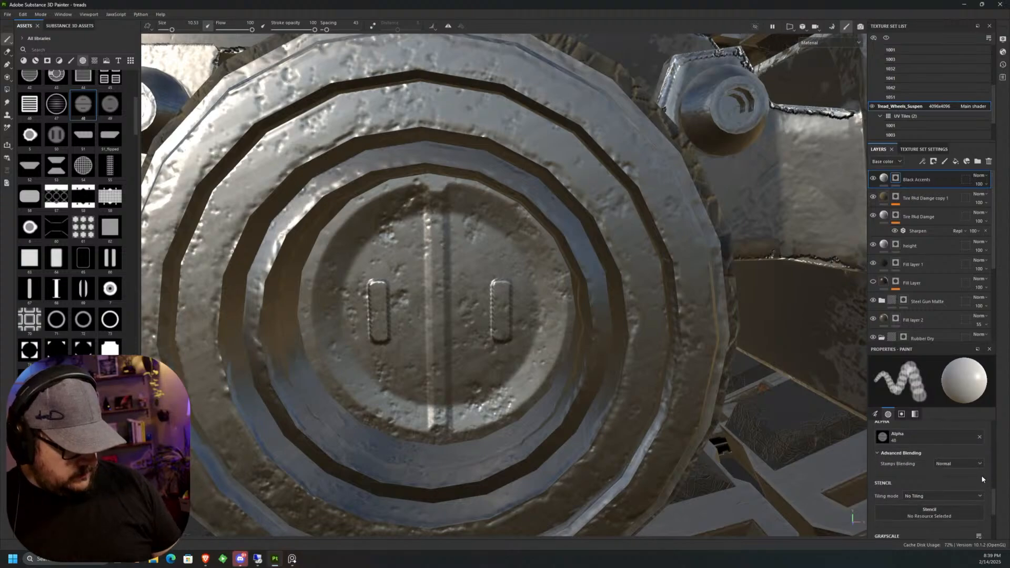
scroll(960, 507, down, 3)
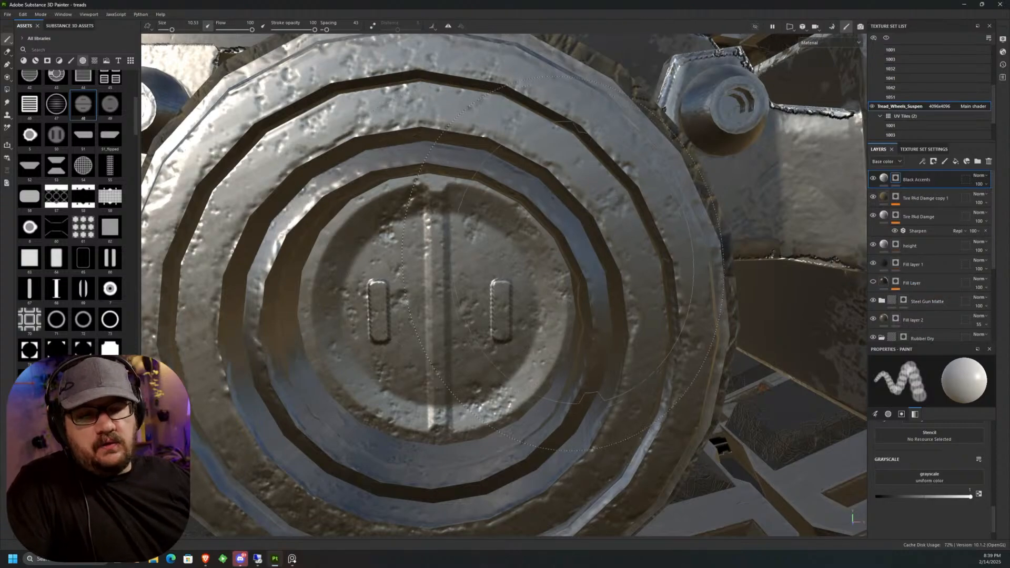
scroll(560, 269, down, 4)
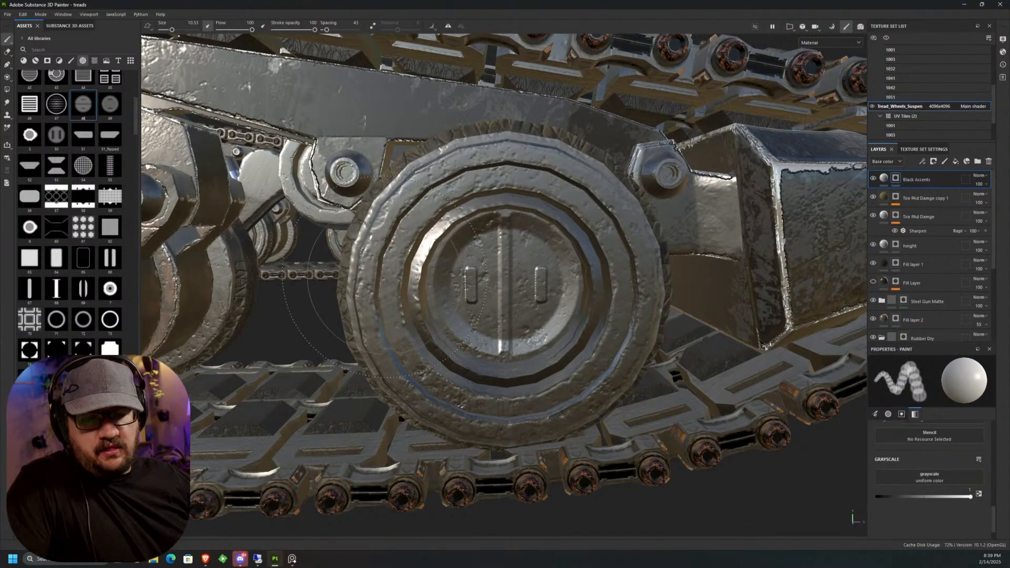
alt+drag(373, 278, 371, 278)
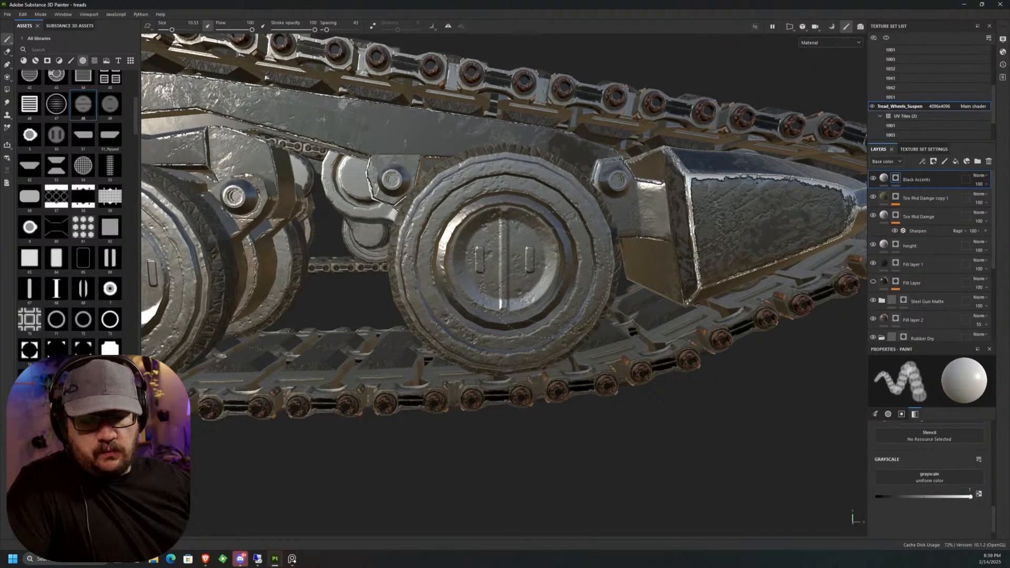
scroll(549, 273, up, 2)
scroll(549, 253, up, 2)
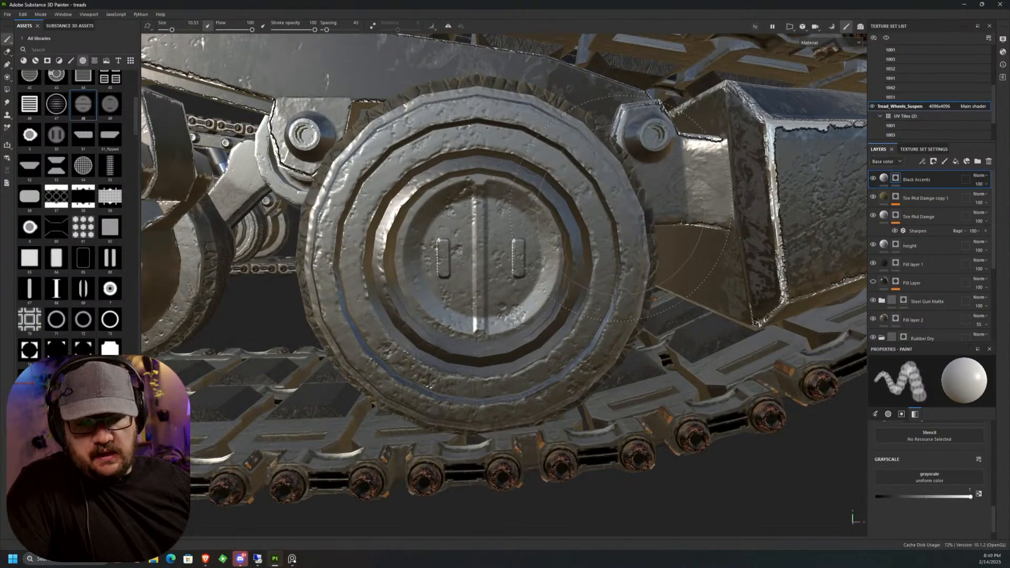
scroll(498, 313, up, 2)
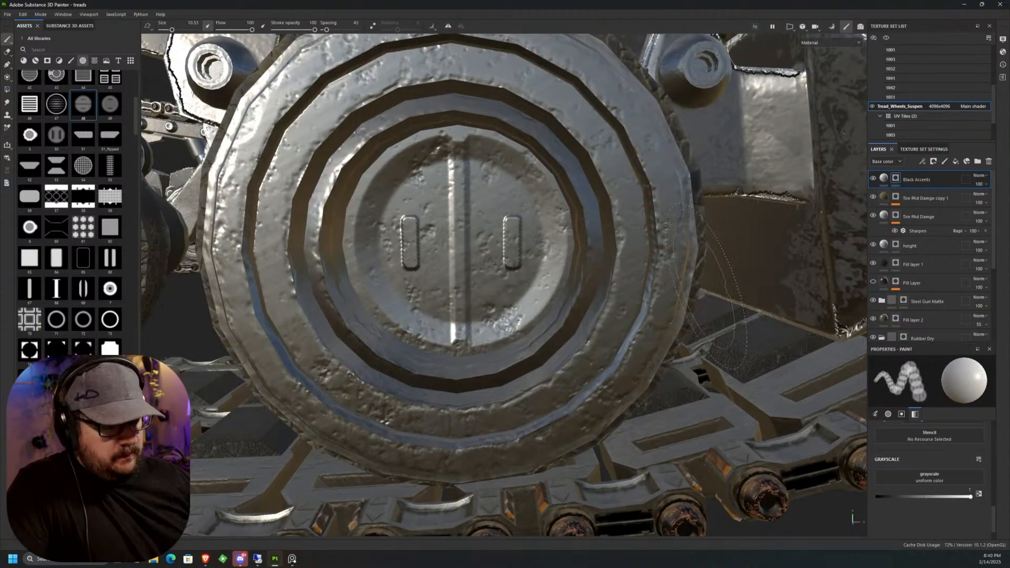
Switch to the tank reference image board, examine how the wheel hubs and tracks look in the photos, and return to Substance 3D Painter.
scroll(604, 231, down, 3)
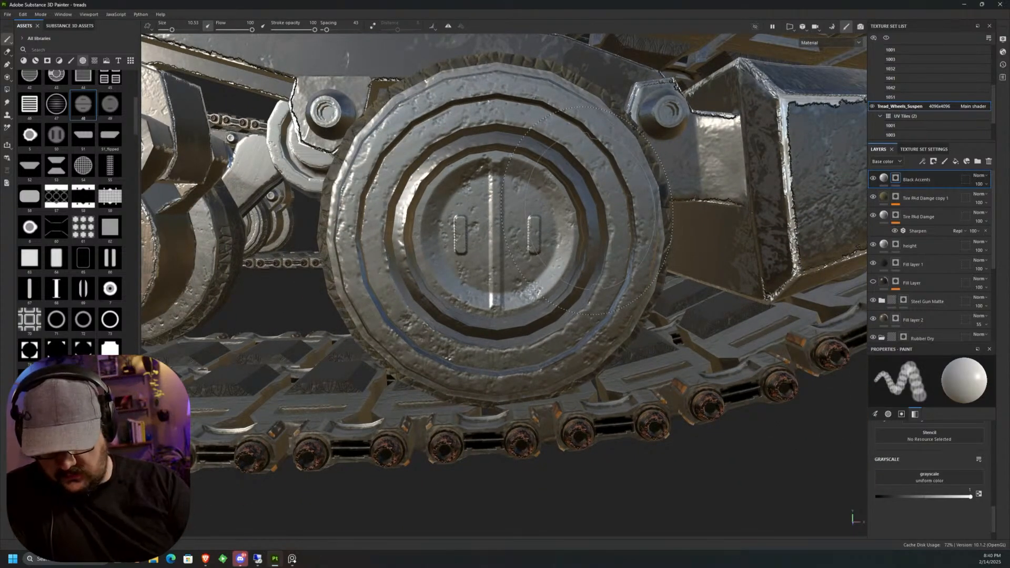
click(293, 558)
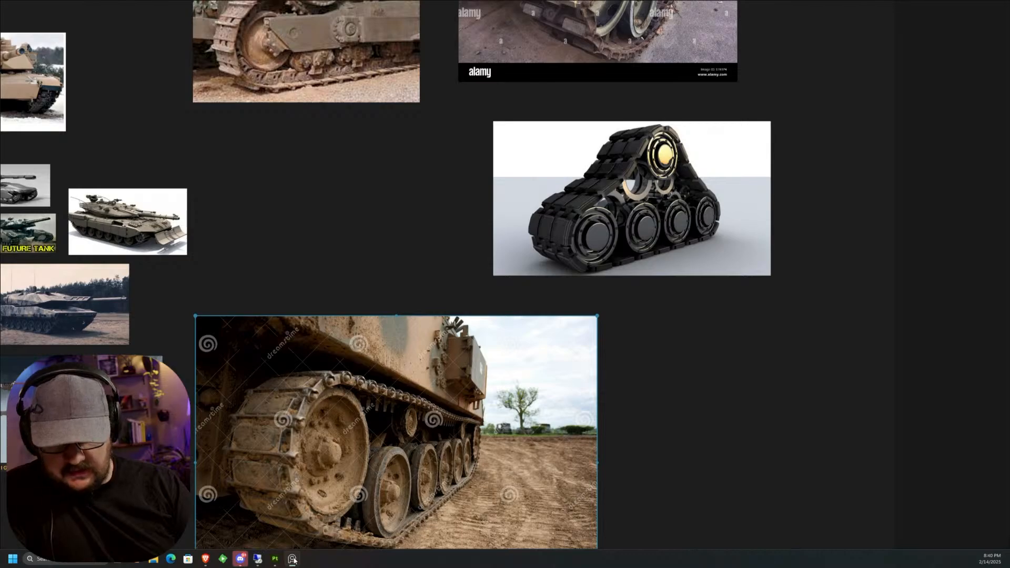
middle_drag(497, 251, 598, 509)
middle_drag(548, 332, 551, 349)
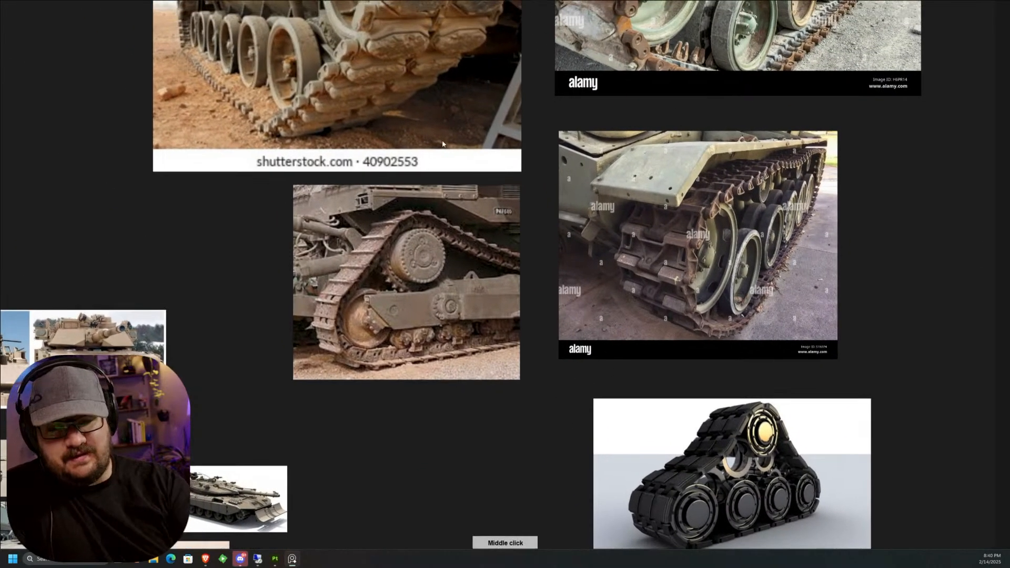
middle_drag(363, 216, 317, 329)
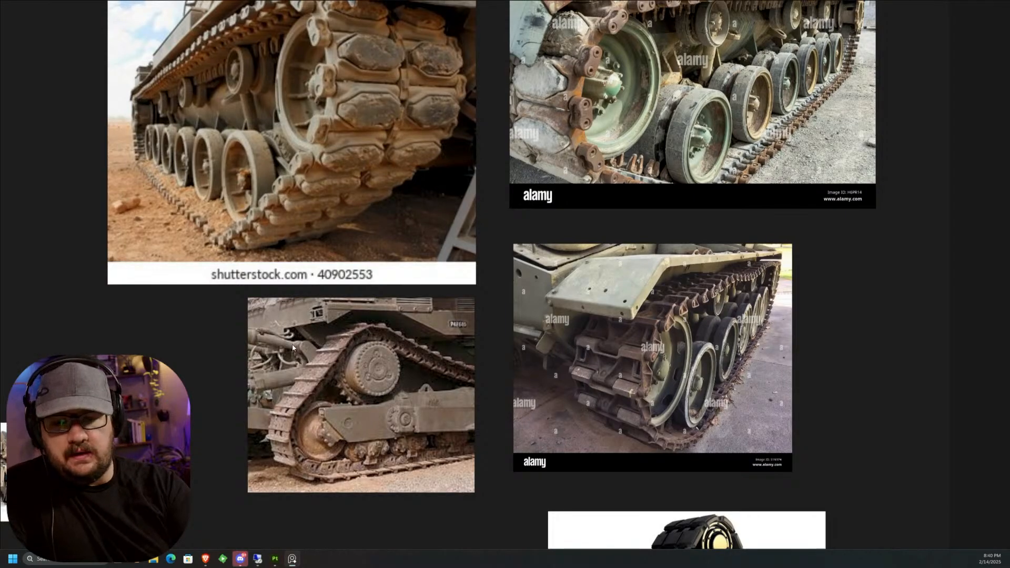
middle_drag(296, 342, 304, 349)
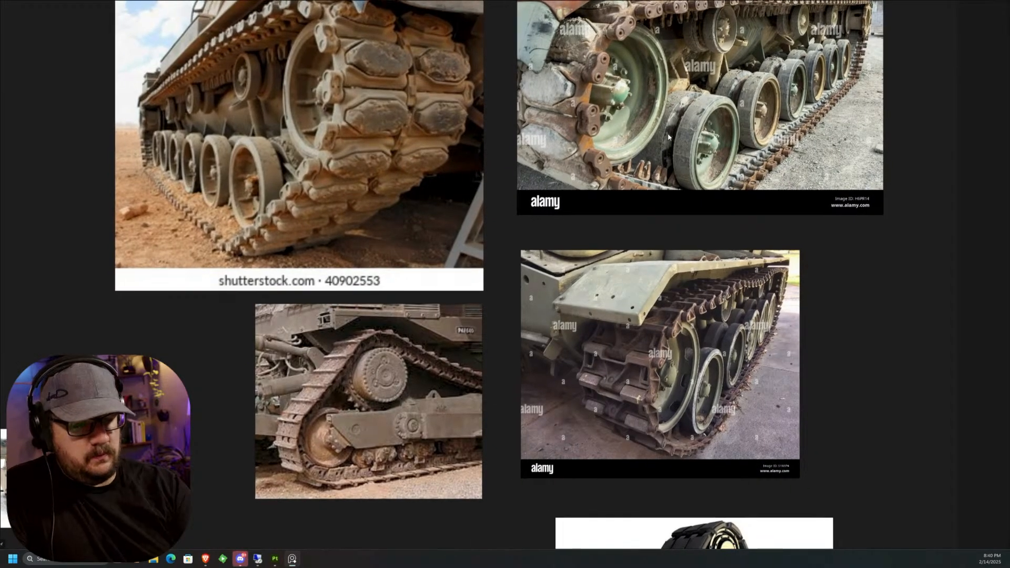
middle_drag(689, 130, 577, 190)
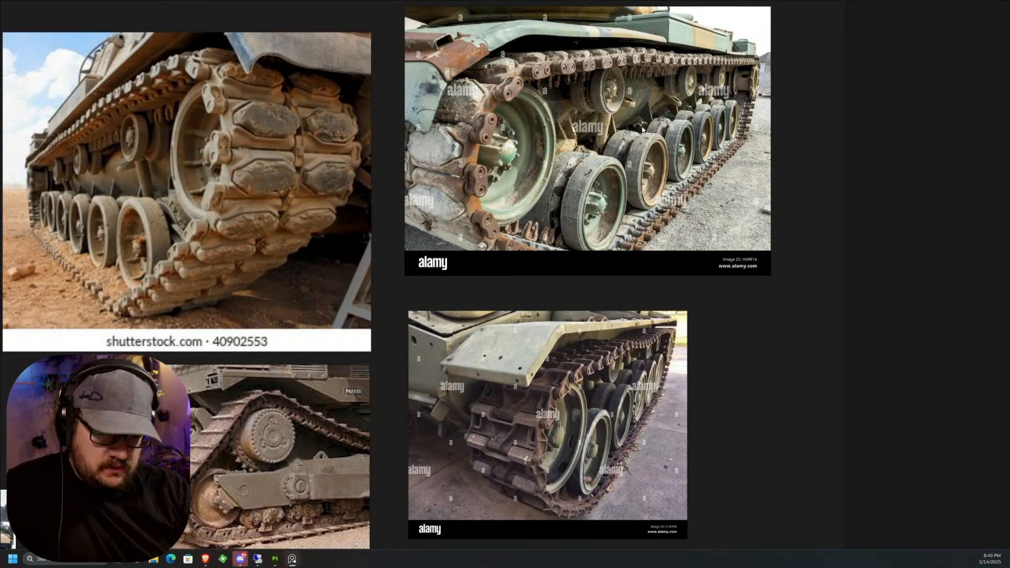
scroll(642, 130, up, 8)
scroll(642, 129, down, 8)
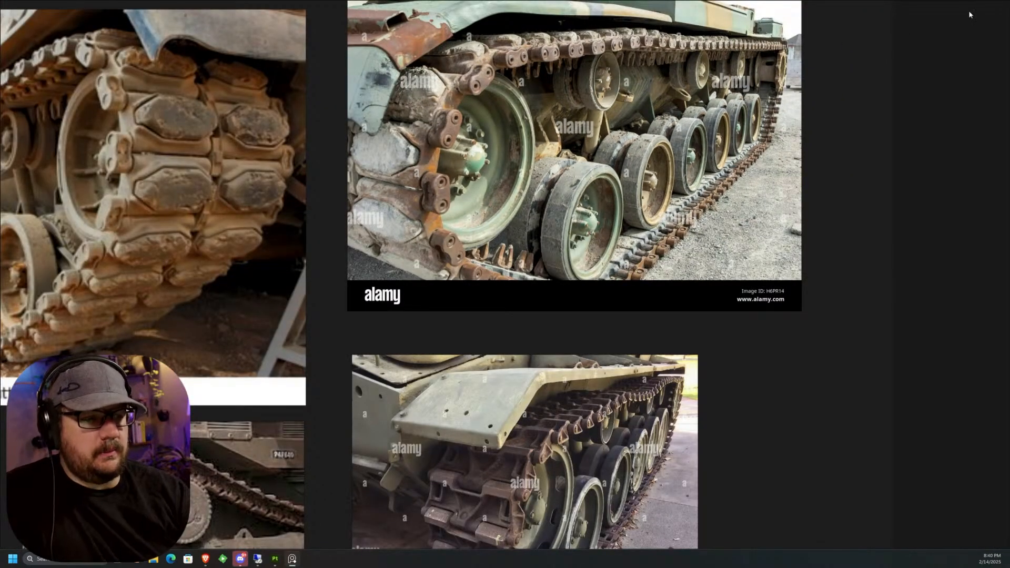
click(982, 5)
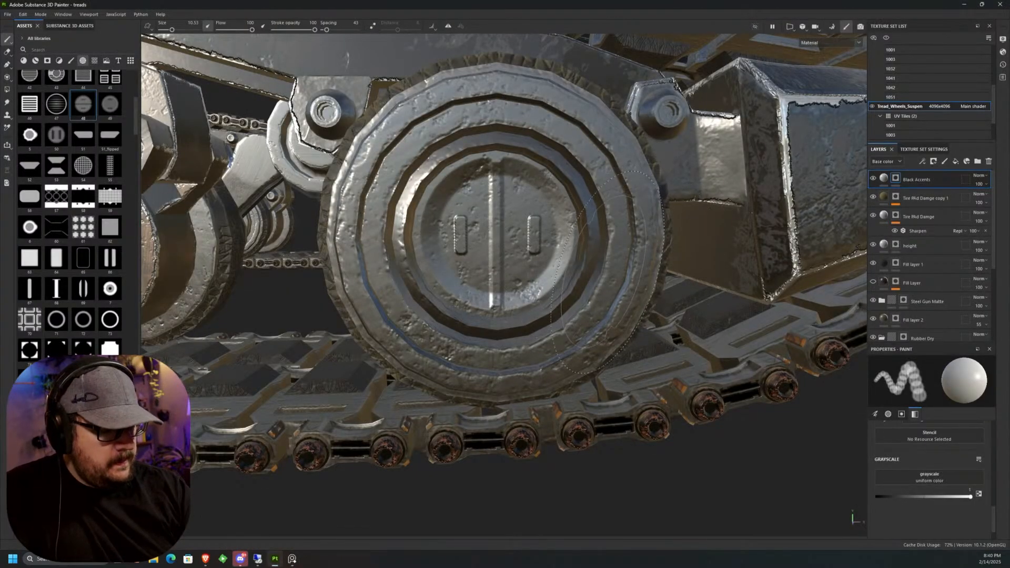
Set the Black Accents fill layer's base color to black and reselect its mask for painting.
click(885, 179)
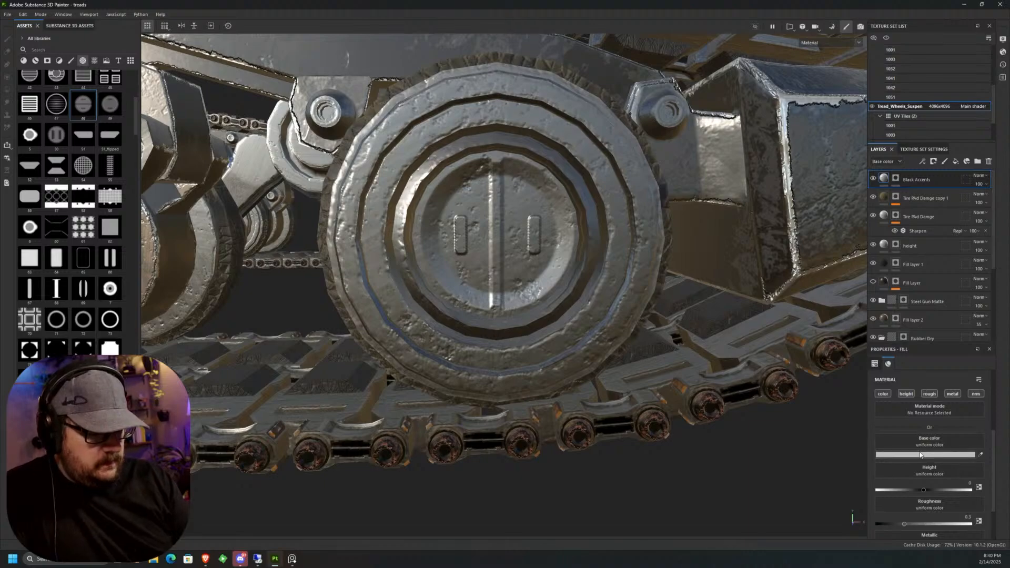
click(952, 454)
click(922, 396)
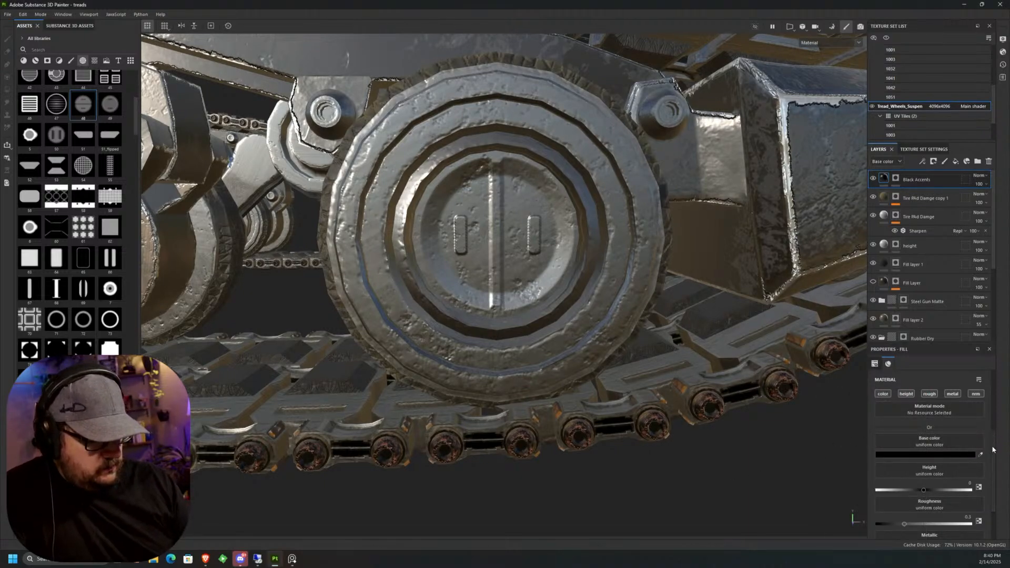
click(894, 179)
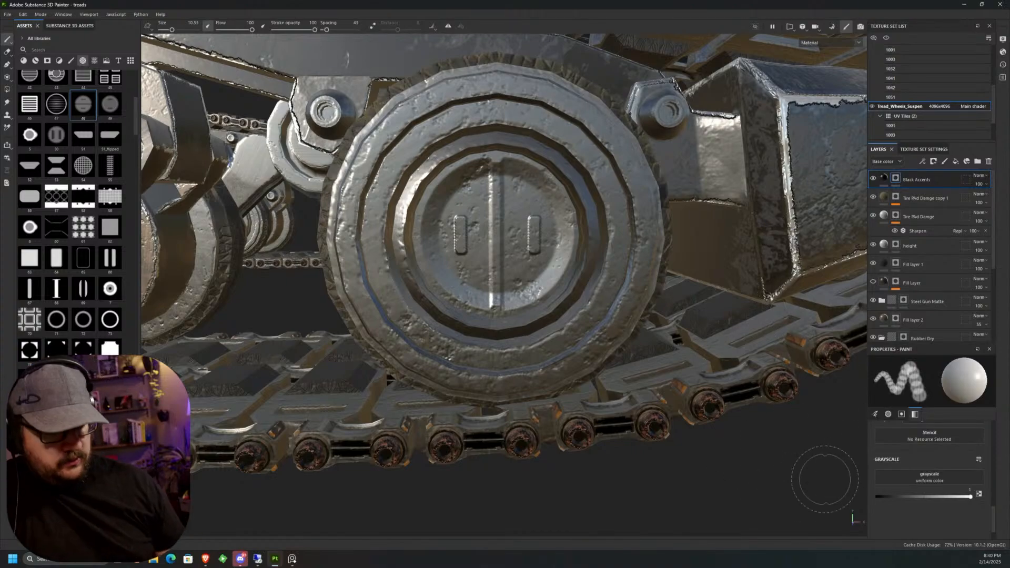
Examine the mask brush's flow, spacing, angle, jitter, alignment, size space, alpha and stencil settings.
scroll(1000, 494, up, 3)
scroll(999, 498, up, 5)
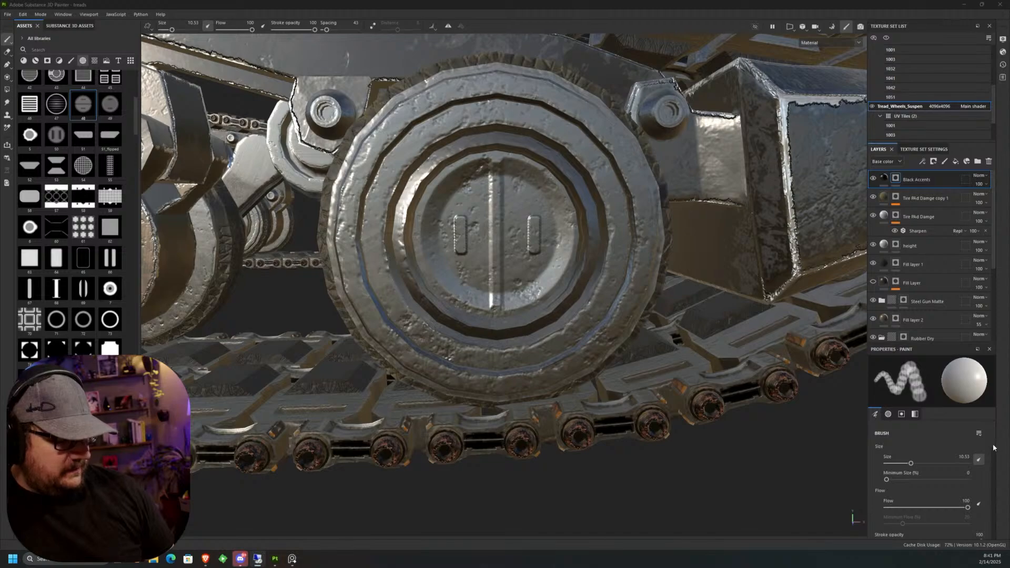
scroll(993, 447, down, 3)
scroll(994, 455, up, 3)
scroll(995, 448, down, 10)
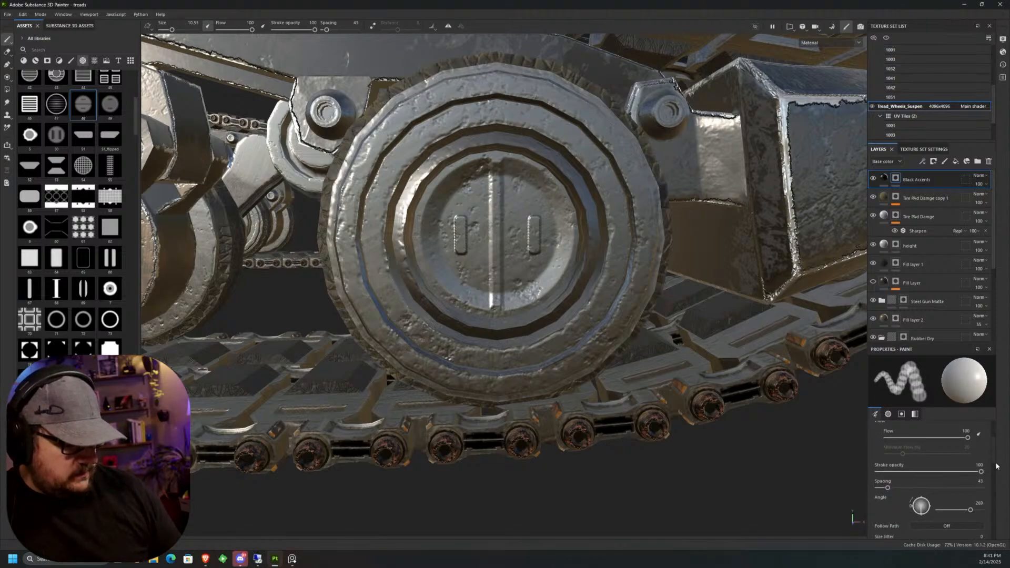
scroll(995, 473, down, 7)
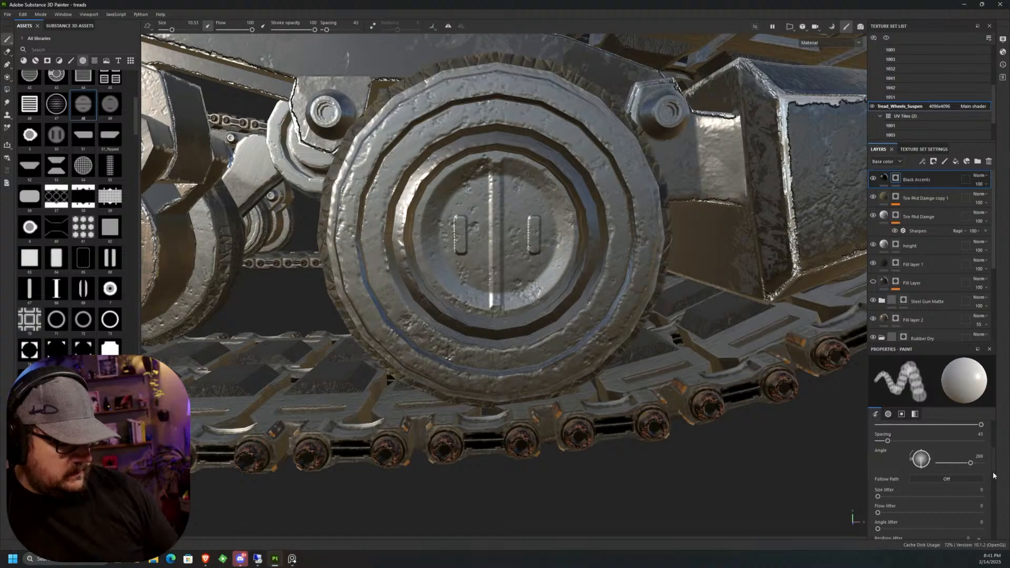
scroll(993, 486, down, 5)
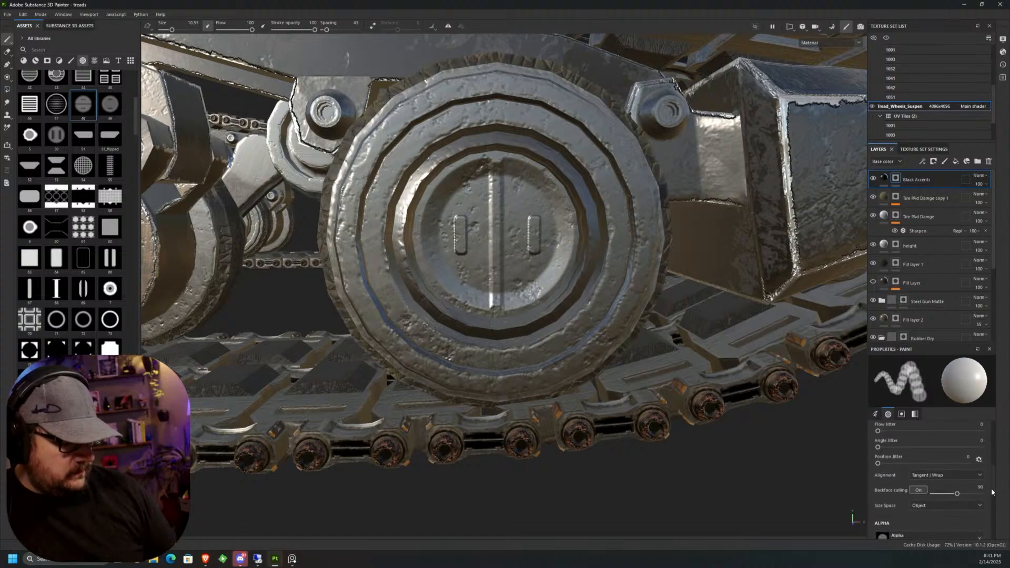
scroll(992, 497, down, 1)
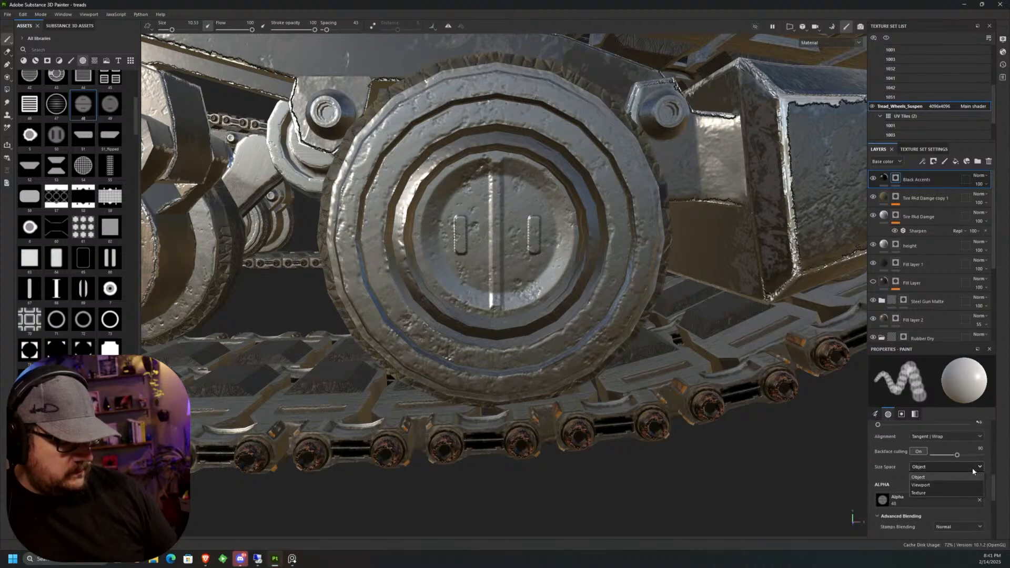
scroll(990, 493, down, 5)
click(972, 466)
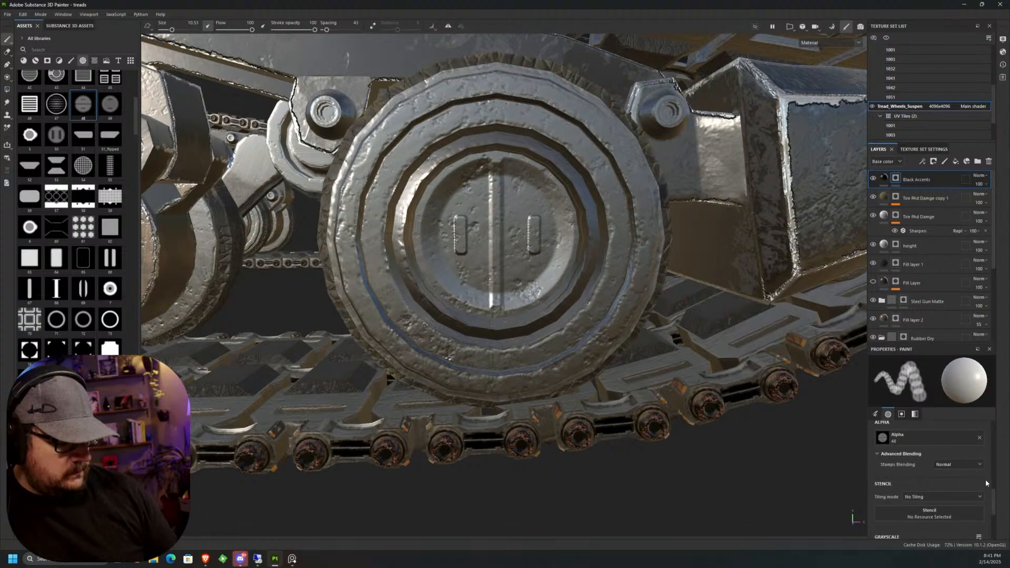
scroll(991, 492, up, 5)
scroll(993, 488, down, 10)
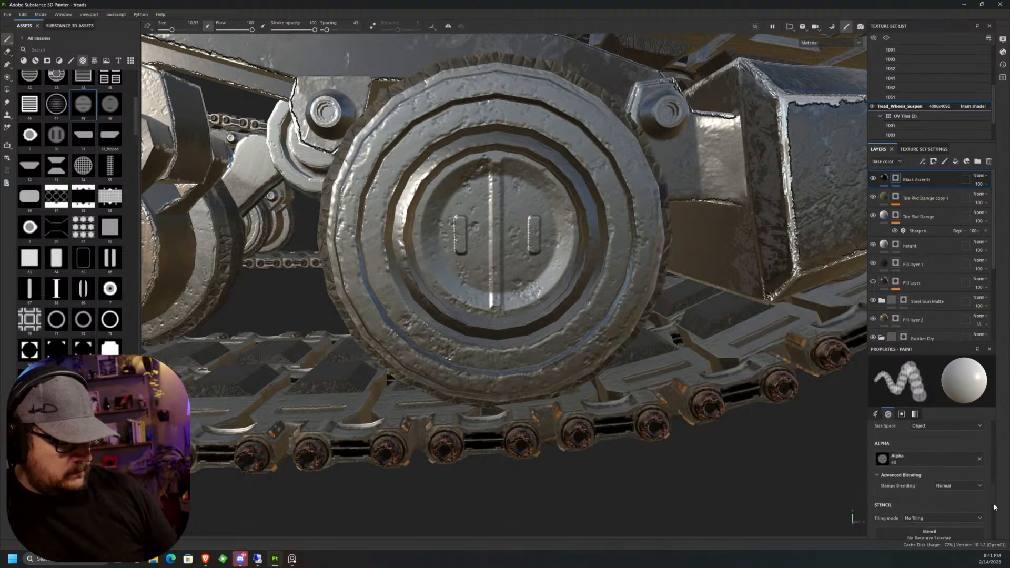
scroll(991, 505, up, 10)
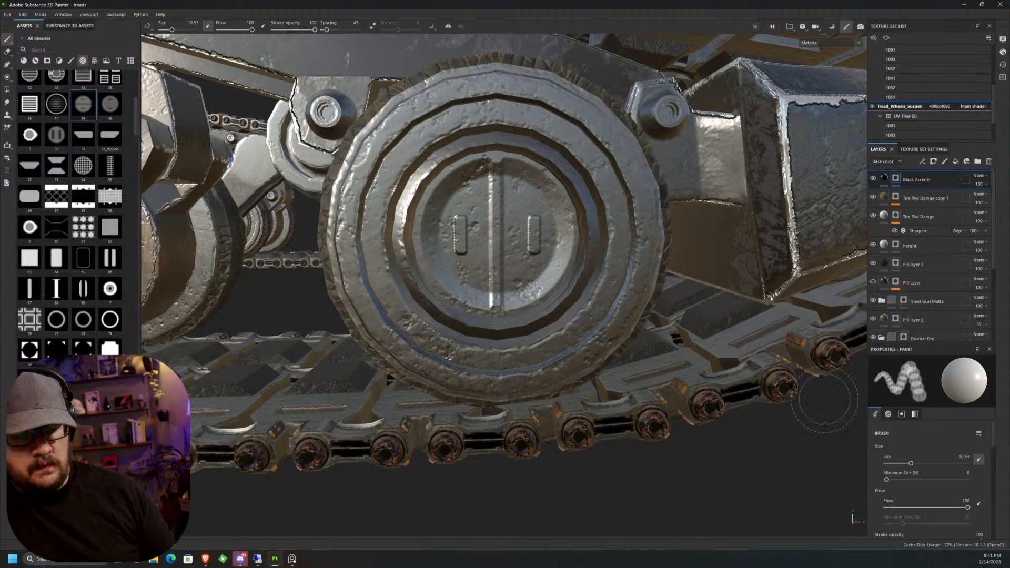
Try stamping the round alpha 48 at size 10.53 on the wheel hub's center, and undo the stamping.
click(497, 240)
click(497, 240)
click(497, 241)
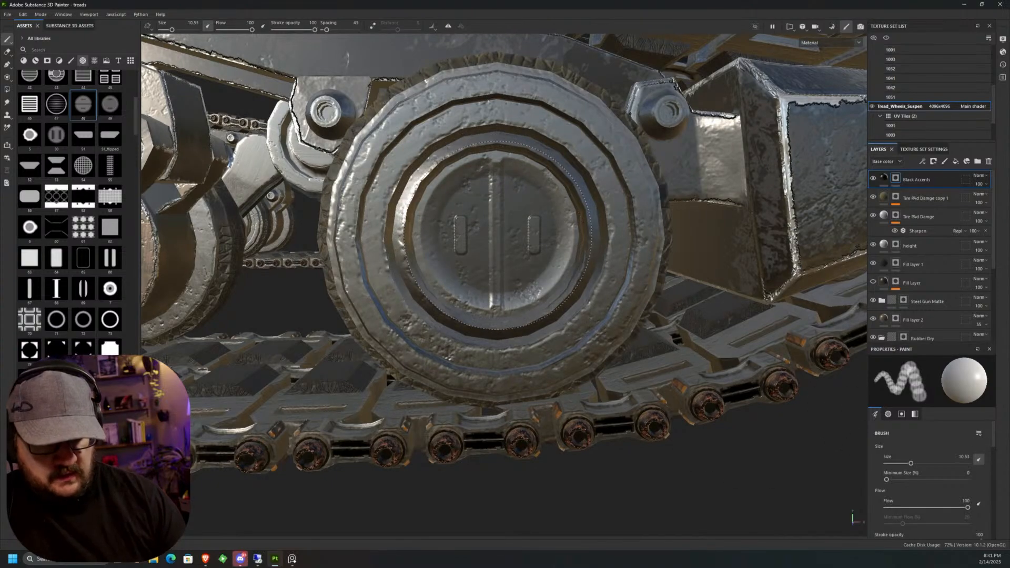
key(ctrl+z)
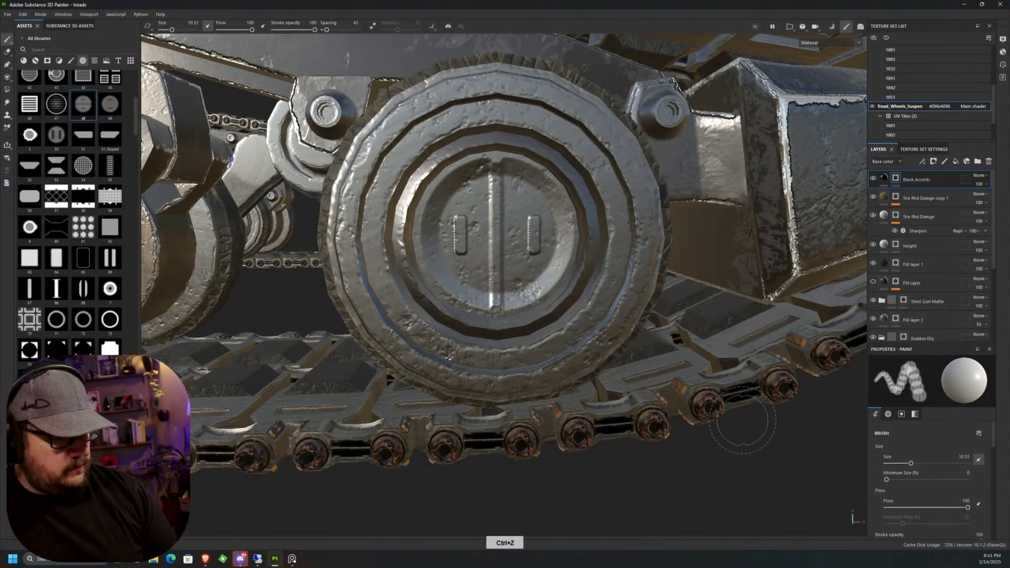
Disable the rough and metal channels on the Black Accents fill layer and return to painting its mask.
click(883, 178)
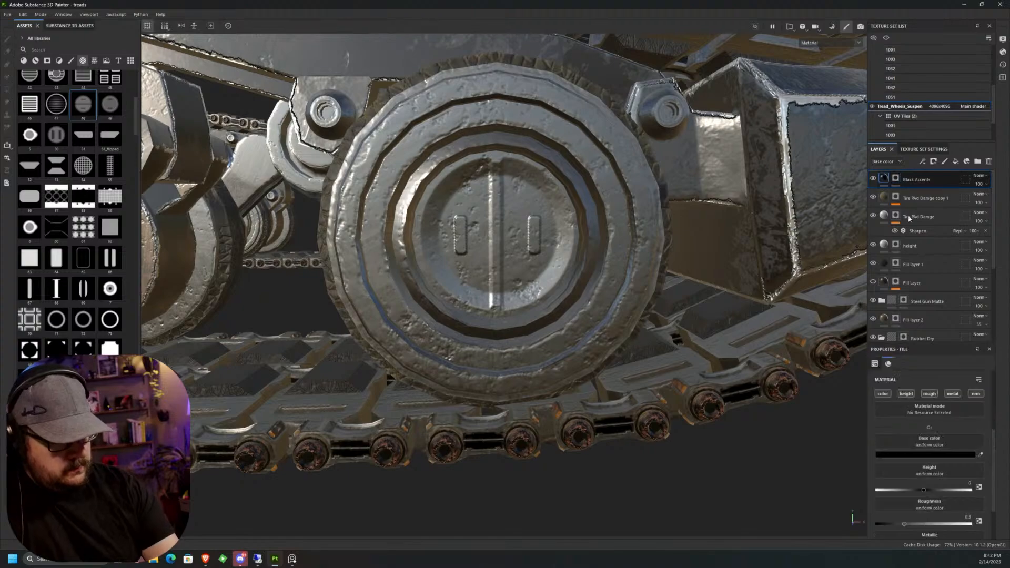
click(929, 393)
click(952, 394)
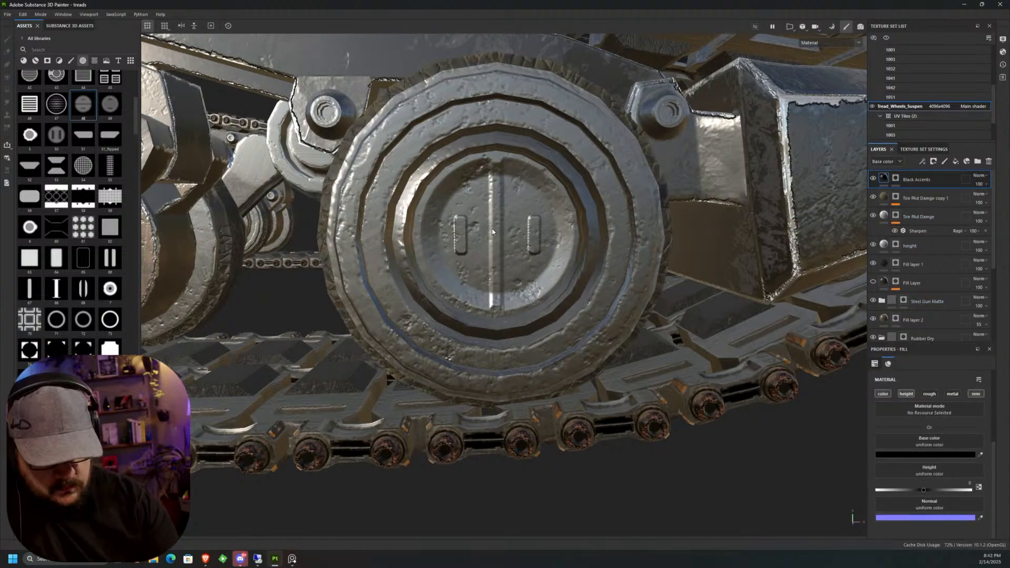
key(1)
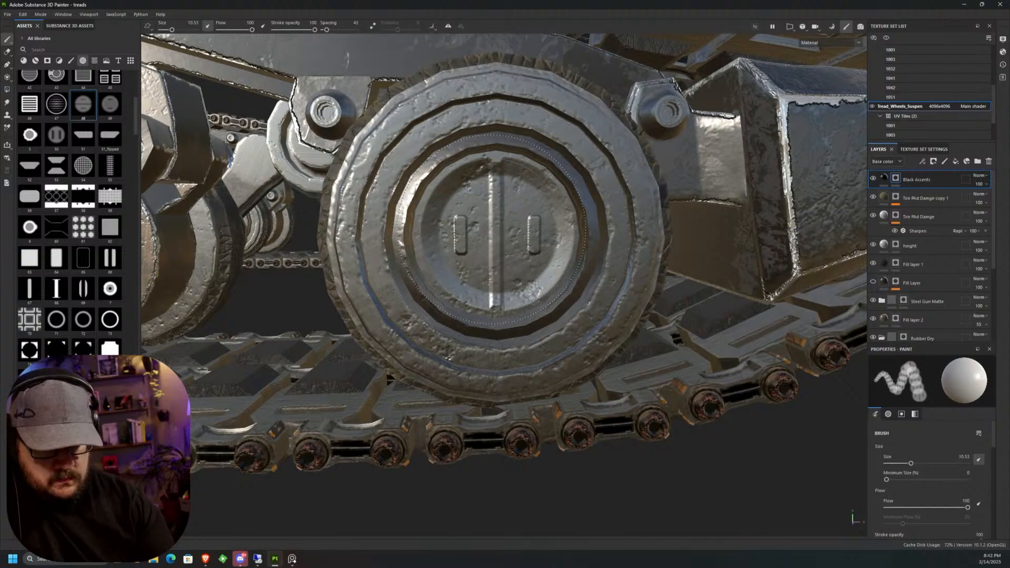
Try a single alpha stamp on the wheel hub's center, undo it, and recheck the brush's opacity, jitter and alignment settings.
click(496, 232)
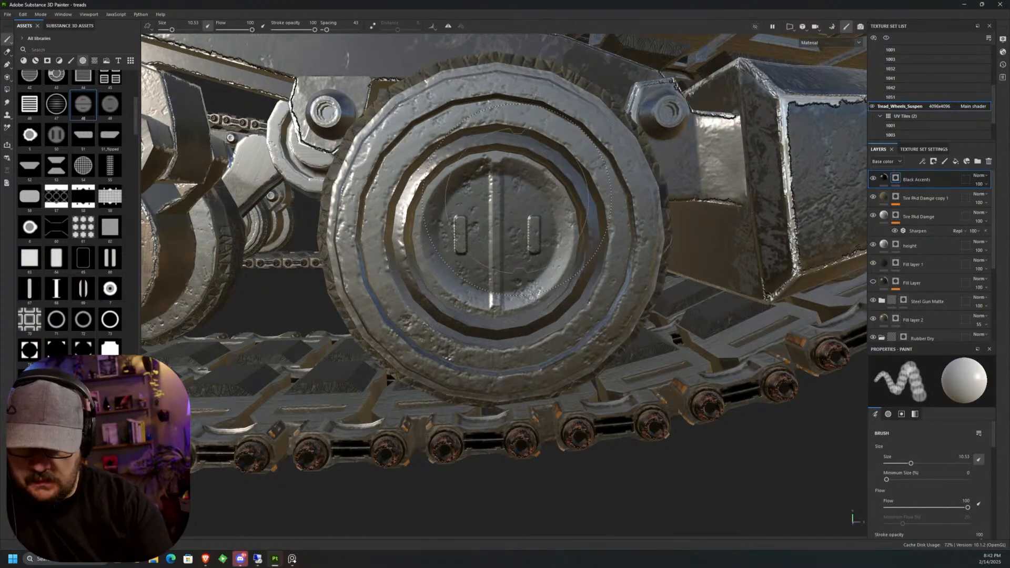
key(ctrl+z)
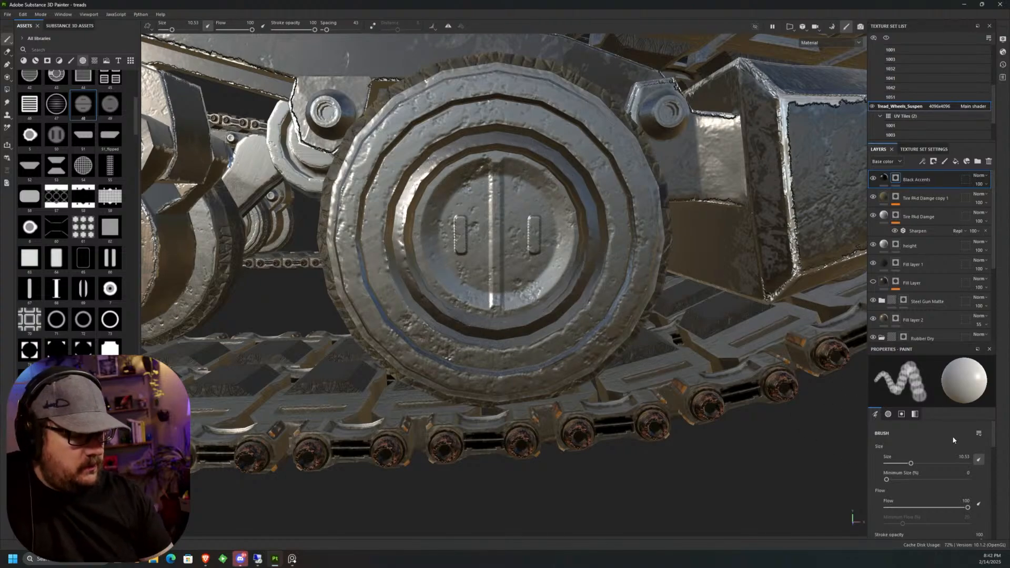
scroll(993, 442, down, 8)
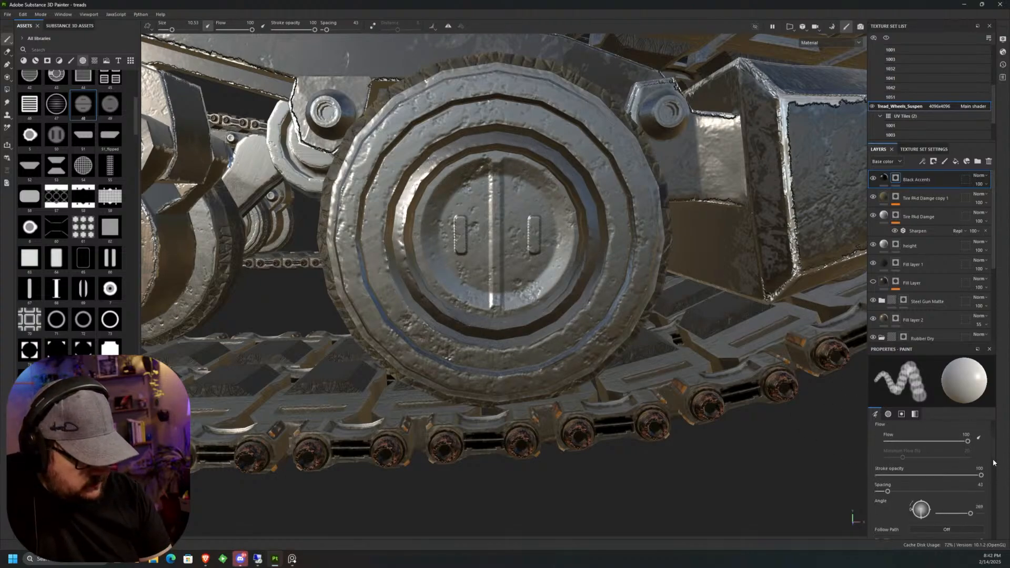
scroll(995, 488, up, 3)
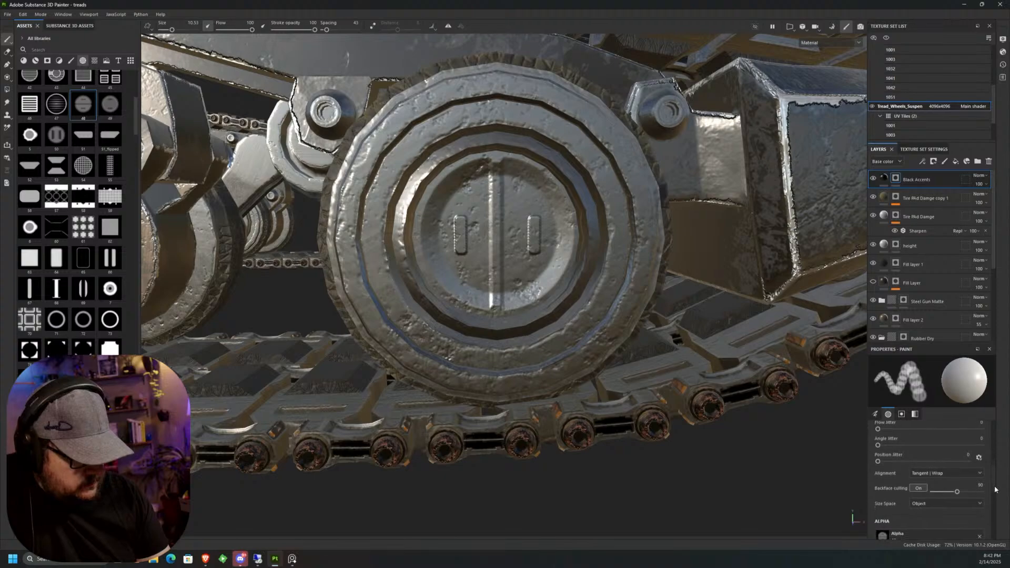
scroll(993, 470, up, 4)
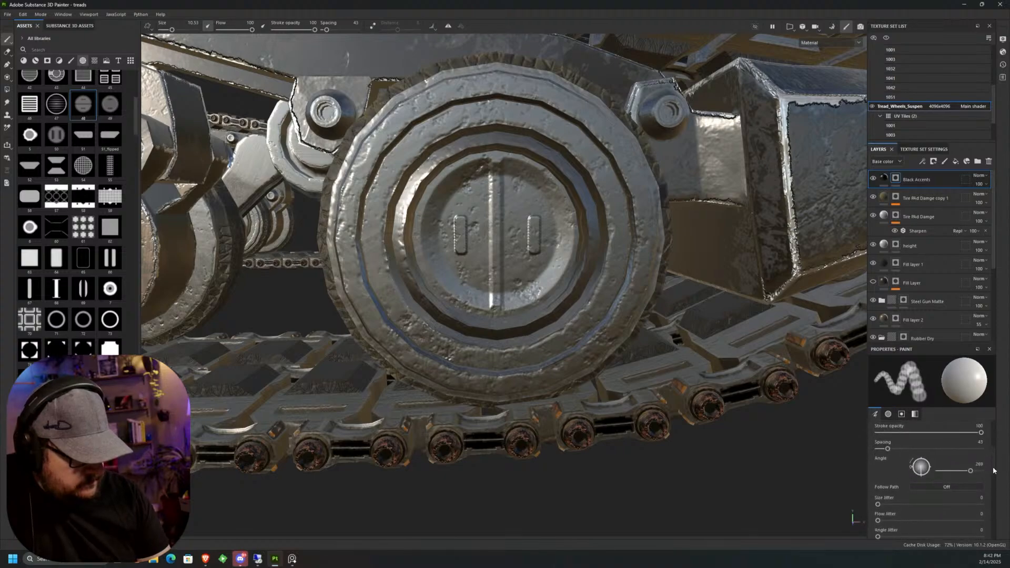
scroll(989, 460, up, 2)
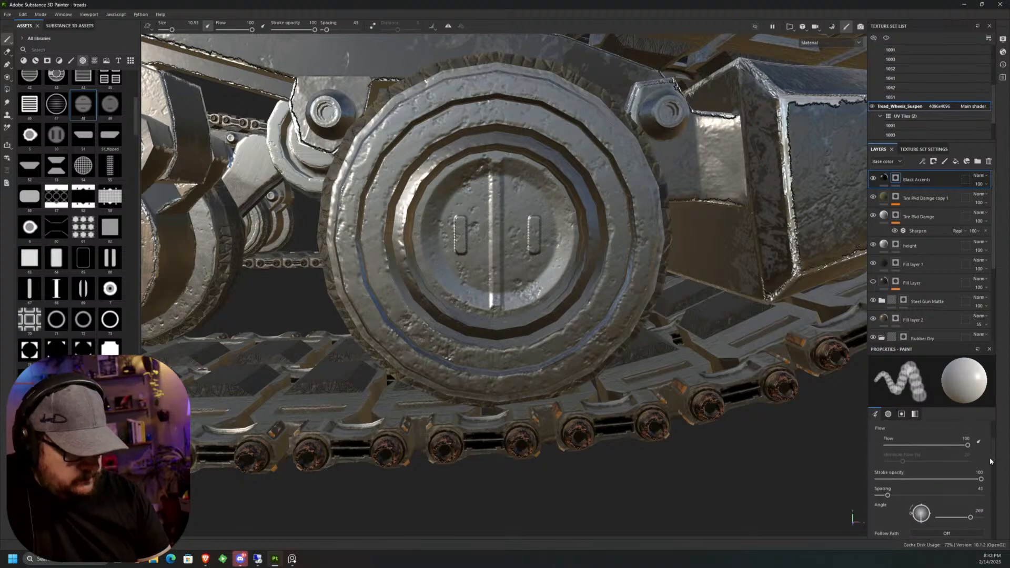
scroll(987, 458, up, 1)
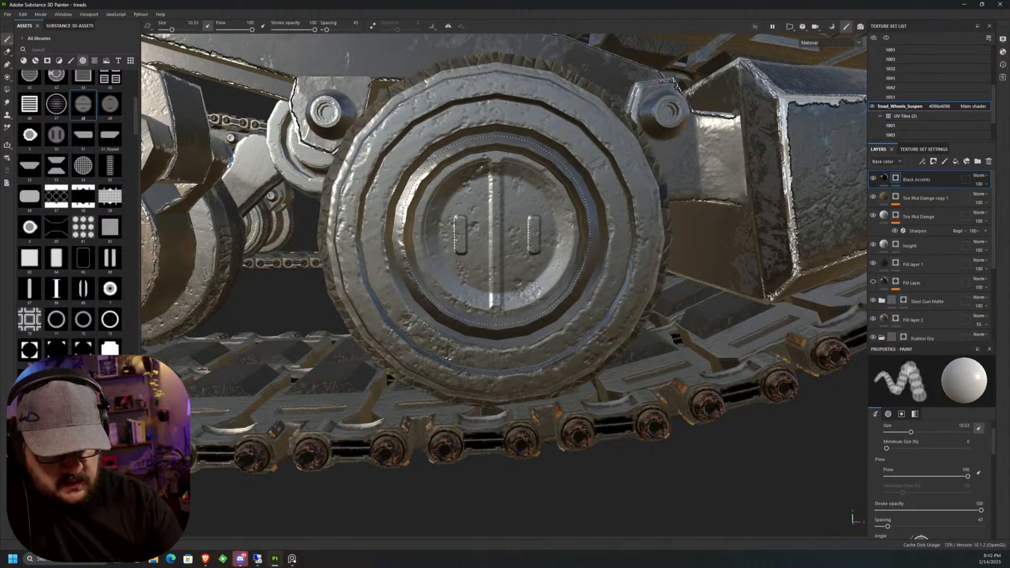
Stamp the round alpha repeatedly at the wheel hub's center on the Black Accents mask to build up the black accent.
click(495, 229)
click(495, 229)
click(496, 229)
click(495, 229)
click(496, 229)
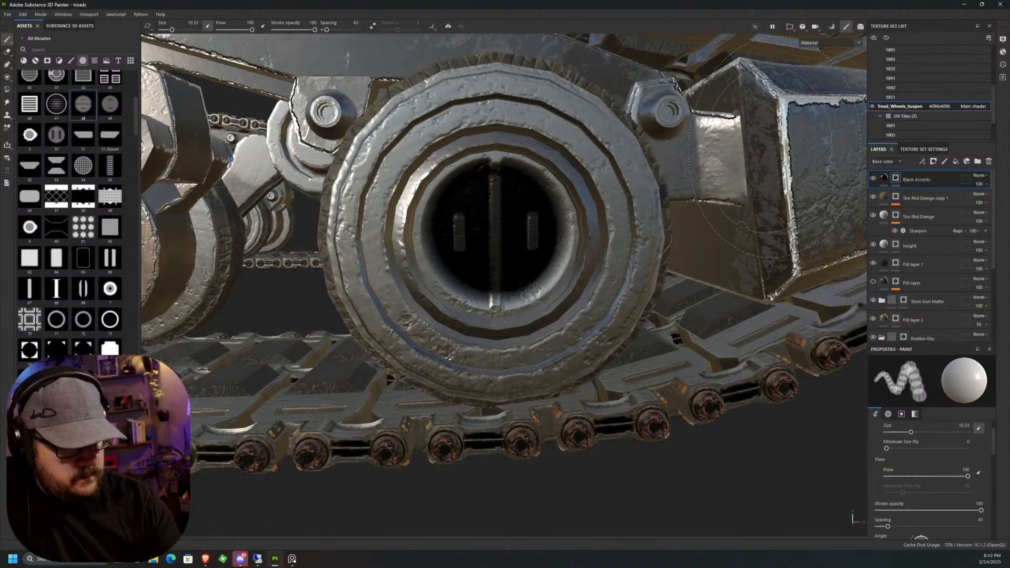
Review the Black Accents fill layer's projection, UV transformation and material channel settings.
click(883, 178)
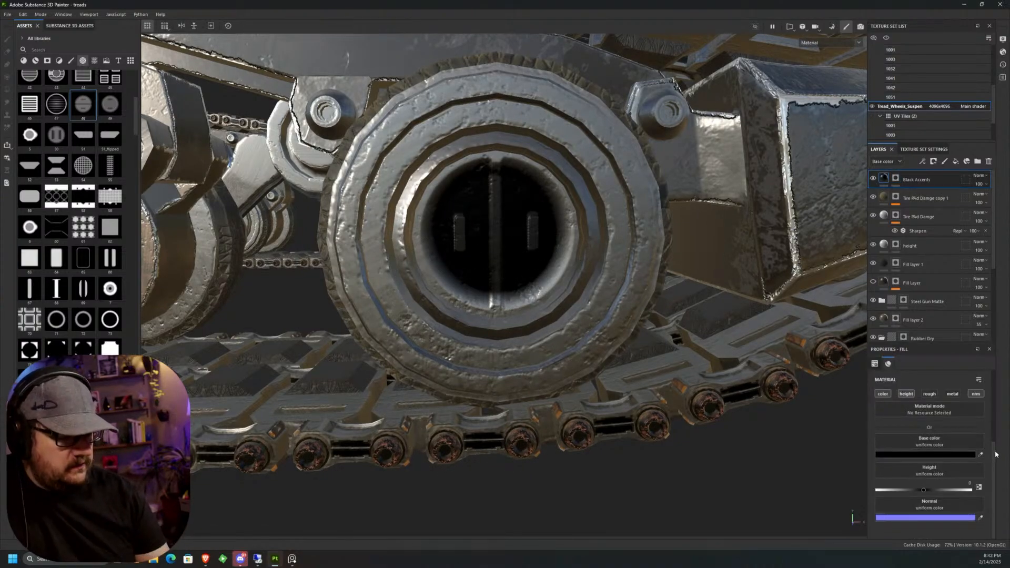
scroll(994, 447, up, 2)
scroll(994, 441, up, 5)
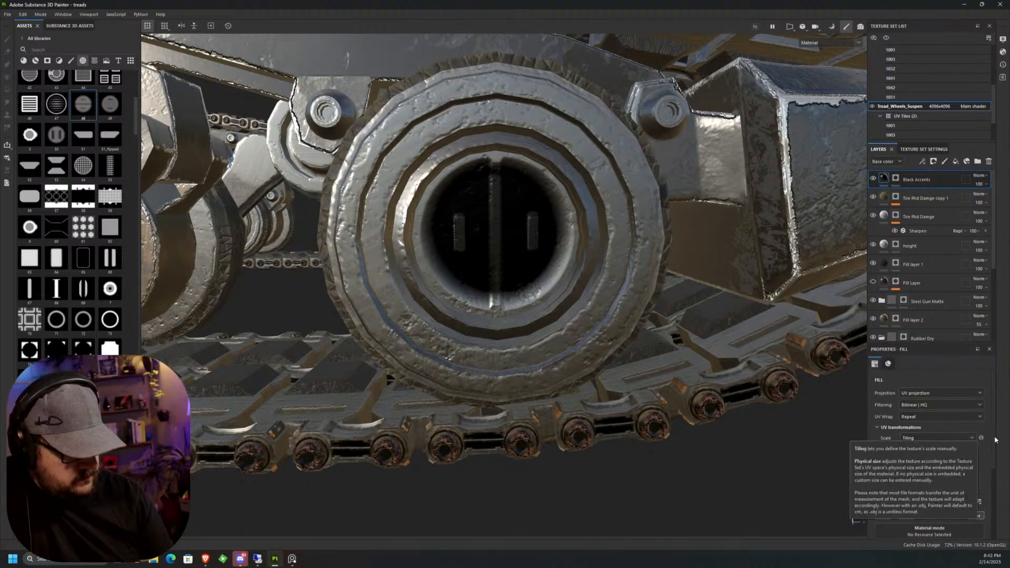
scroll(992, 472, down, 5)
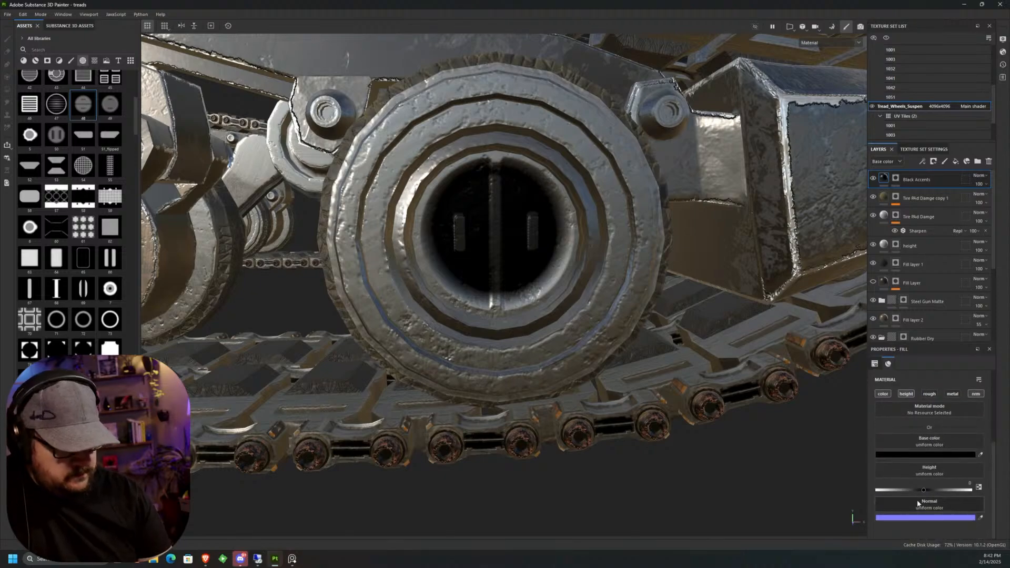
Undo the black stamps on the wheel hub's center and the metal channel change on the Black Accents layer.
key(ctrl+z)
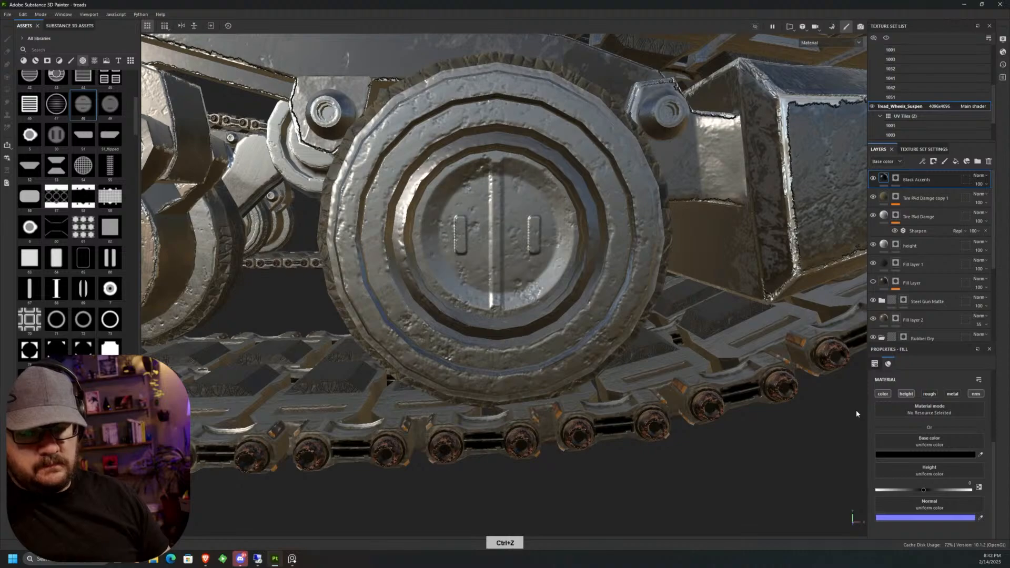
key(ctrl+z)
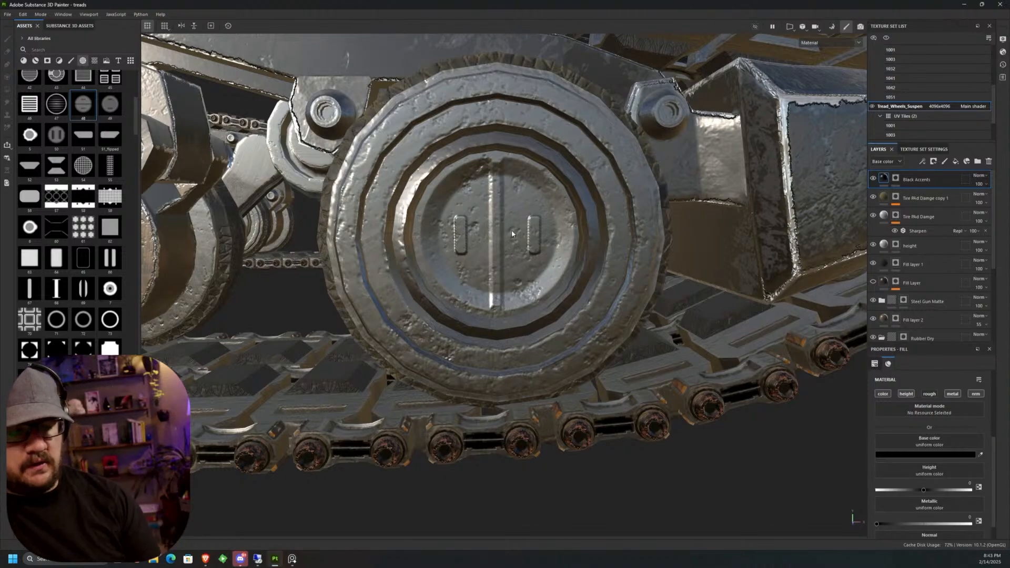
Try stamping the round alpha twice at the wheel hub's center on the Black Accents mask.
key(1)
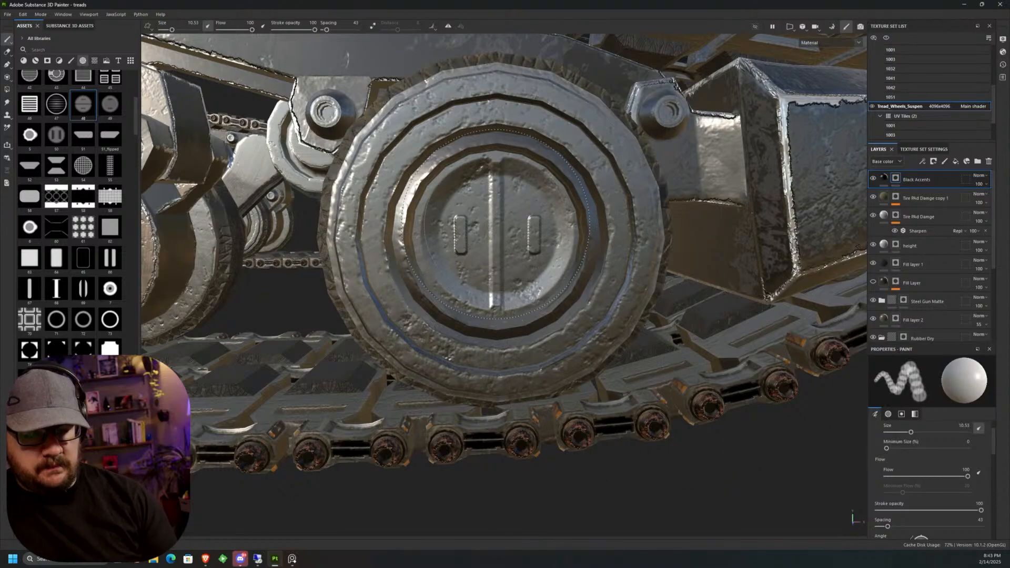
click(496, 231)
click(495, 234)
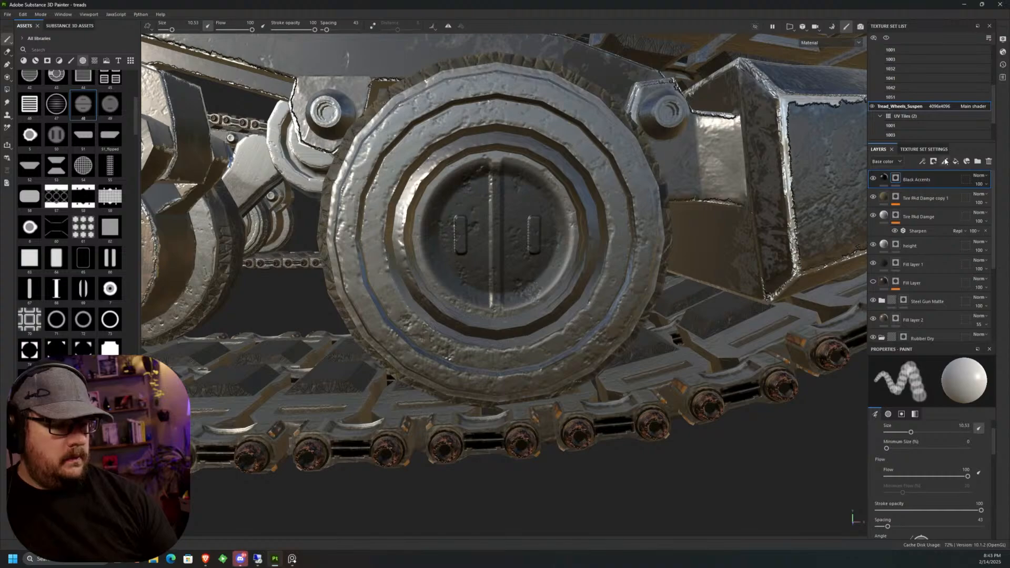
Try a Levels effect on the Black Accents mask, adjusting its output white point.
right_click(892, 179)
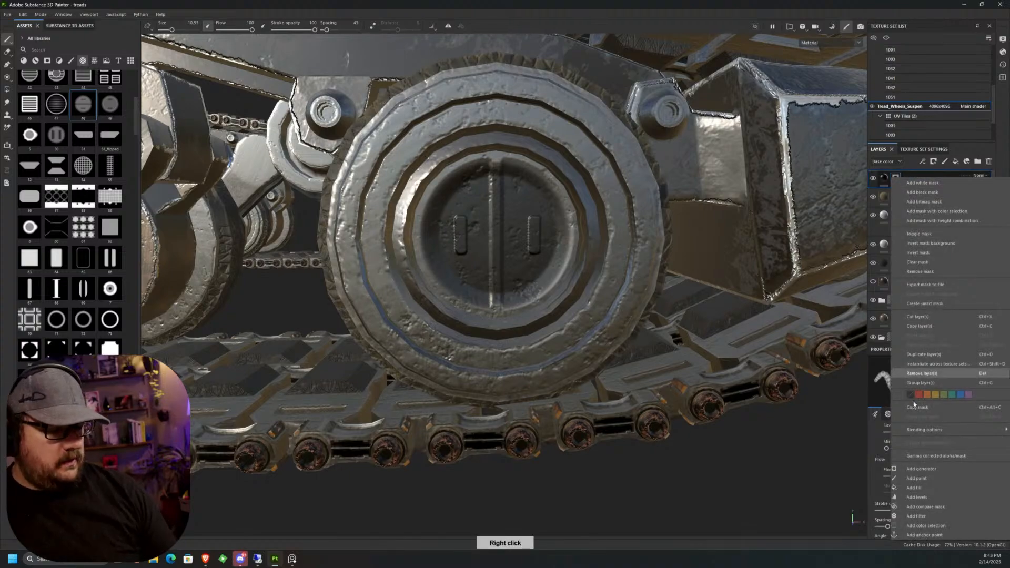
click(917, 498)
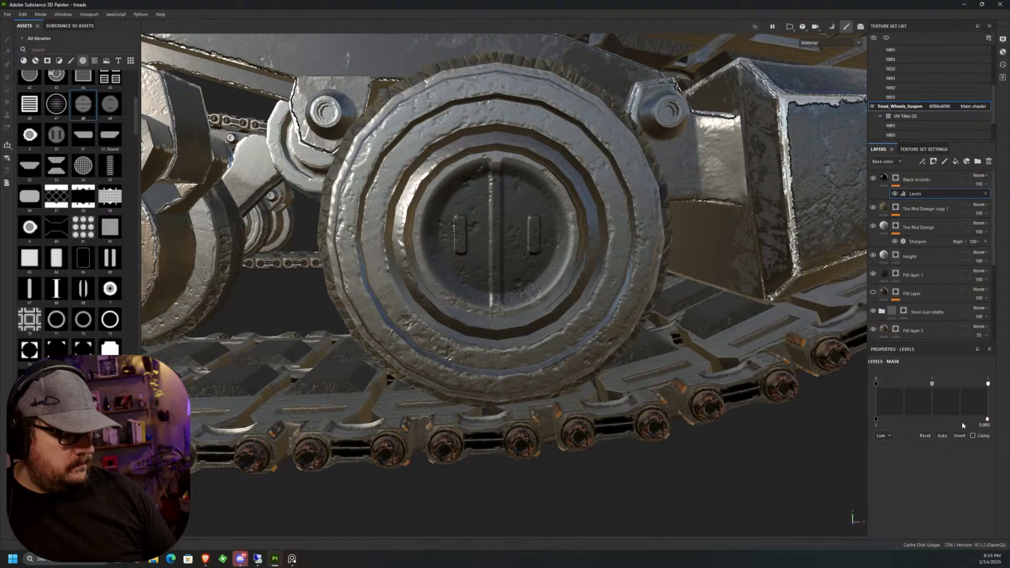
drag(987, 419, 1009, 429)
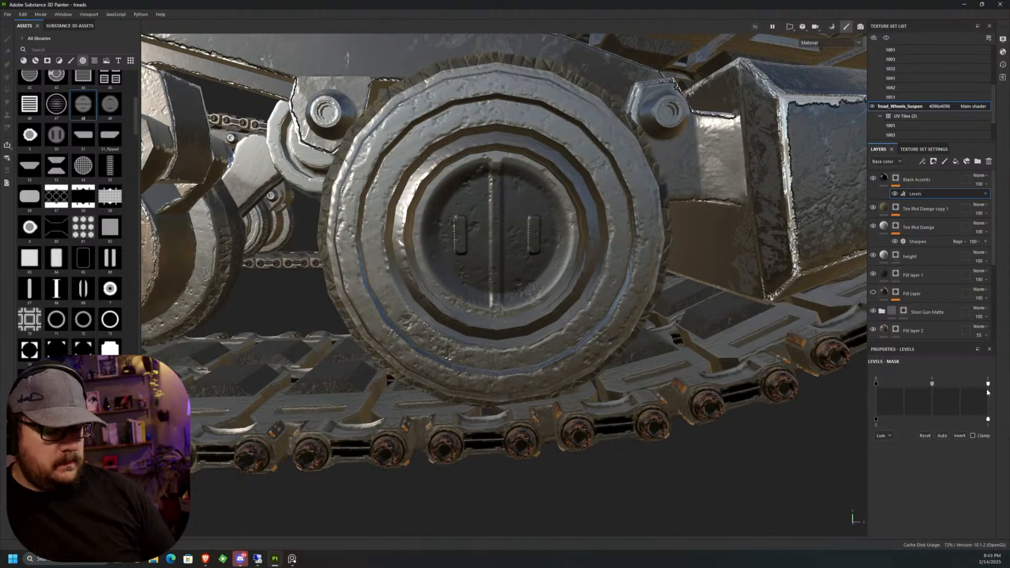
Try a Levels effect on the Black Accents layer's content, affecting base color with inverted levels.
click(910, 179)
right_click(883, 175)
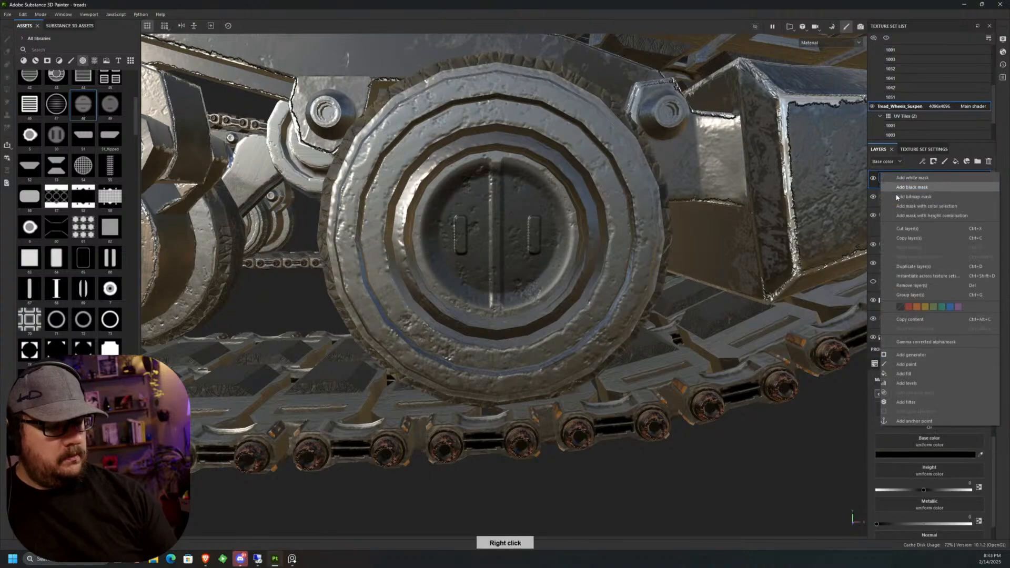
click(912, 383)
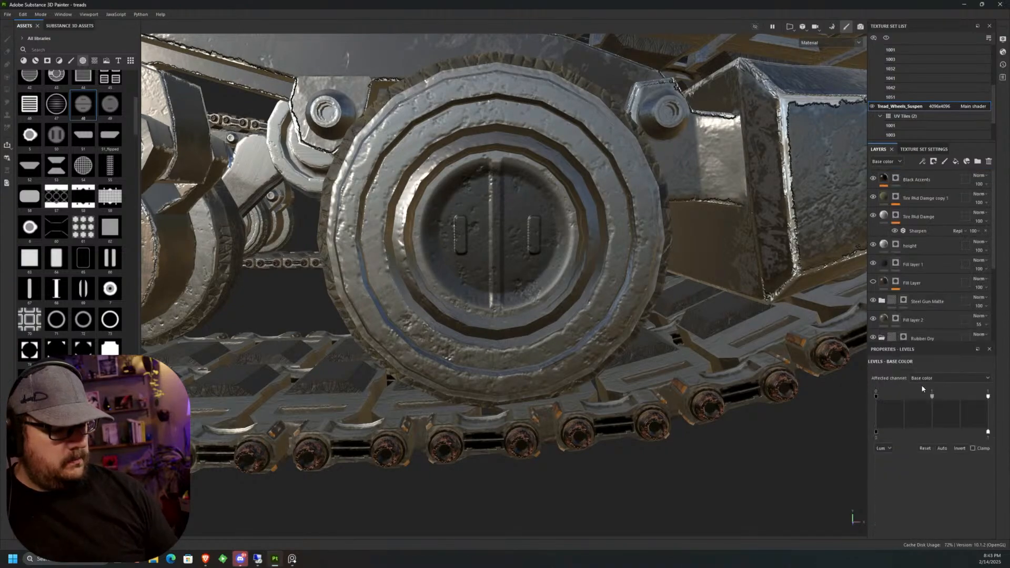
click(954, 378)
click(941, 388)
click(960, 449)
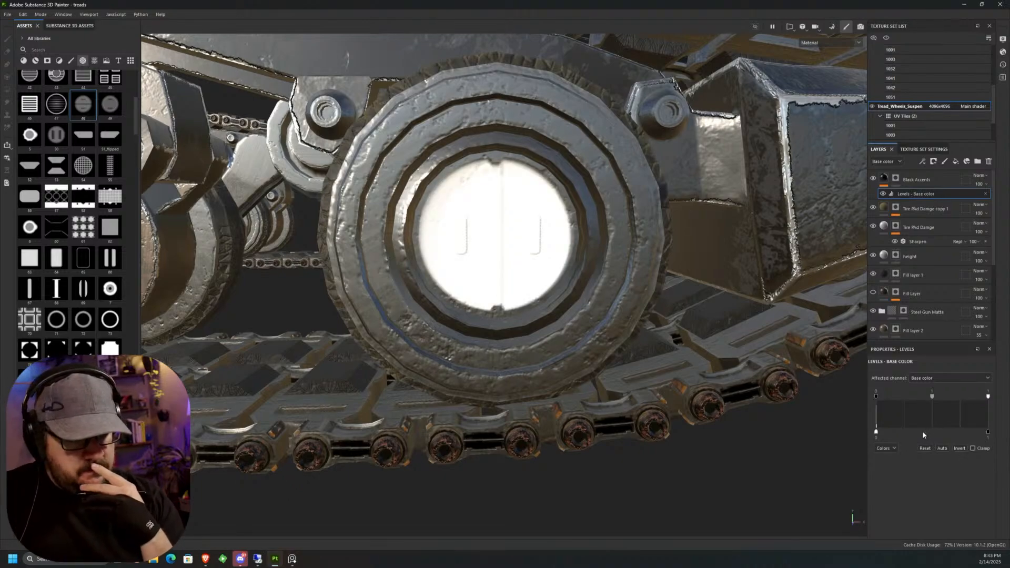
Try shifting the base color Levels input and output points, and undo the levels and hub stamps.
drag(875, 432, 896, 433)
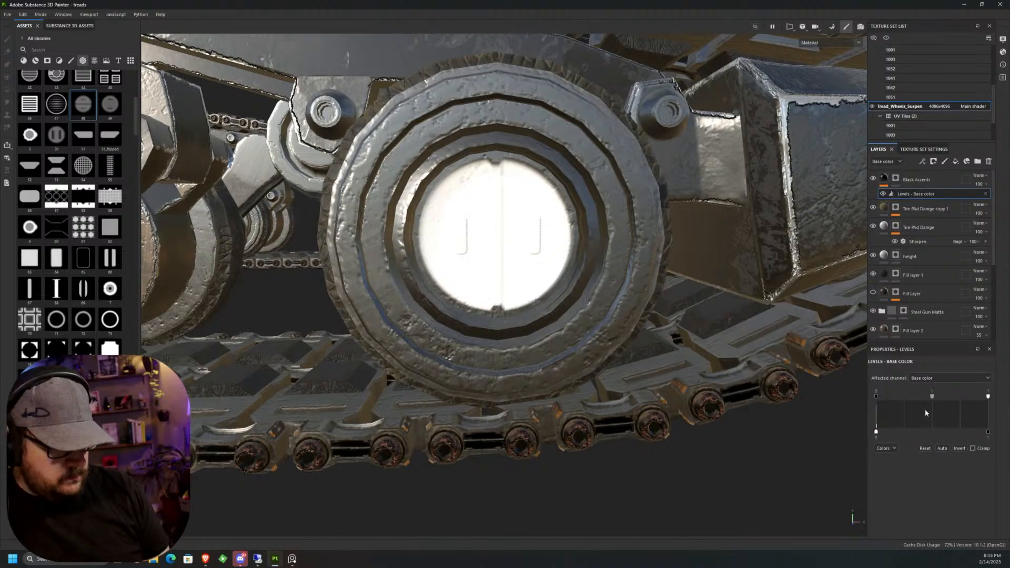
drag(902, 396, 915, 397)
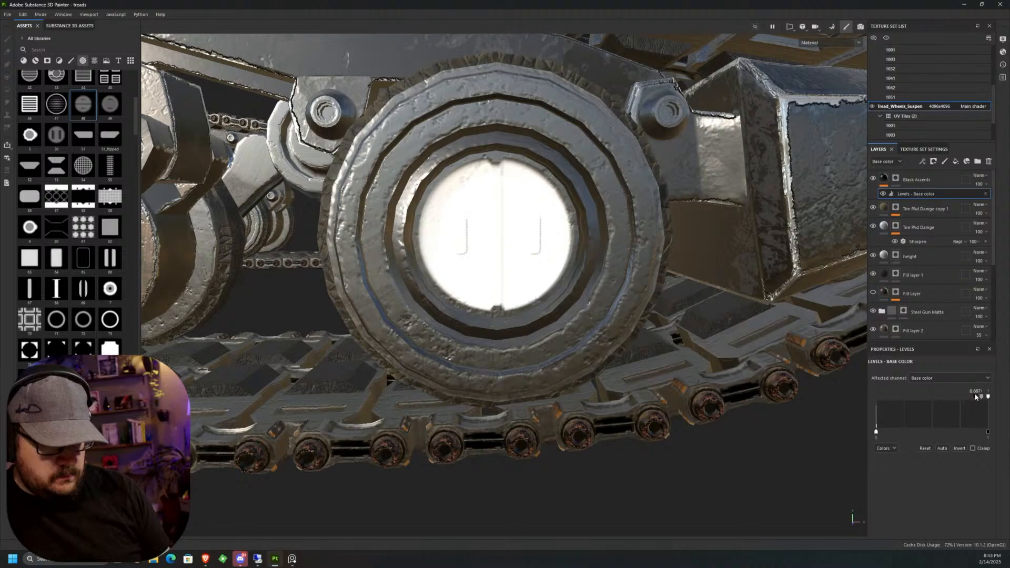
drag(967, 435, 1009, 446)
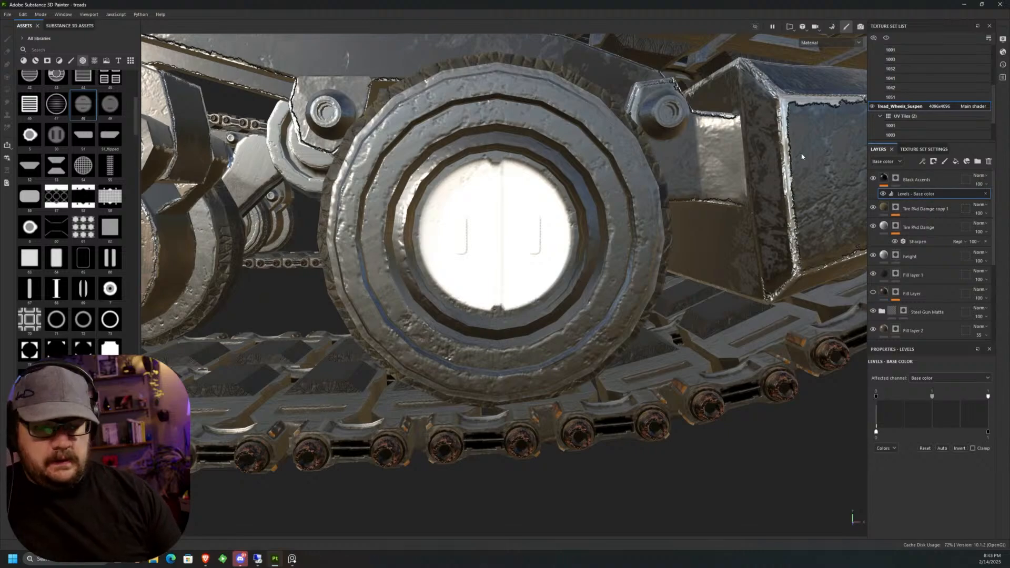
key(ctrl+z)
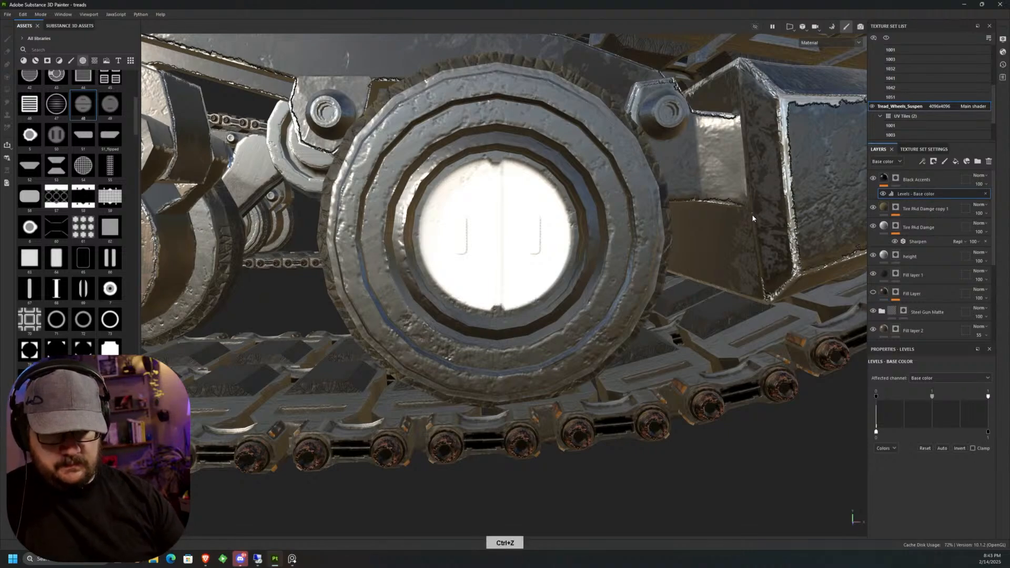
key(ctrl+z)
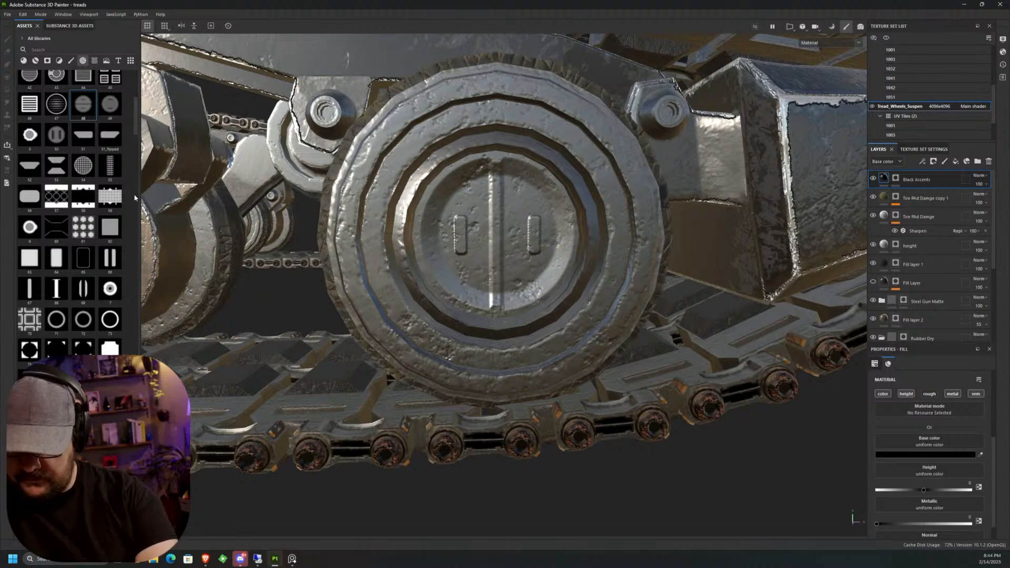
Choose the Basic Soft brush for painting the Black Accents mask.
drag(138, 126, 127, 271)
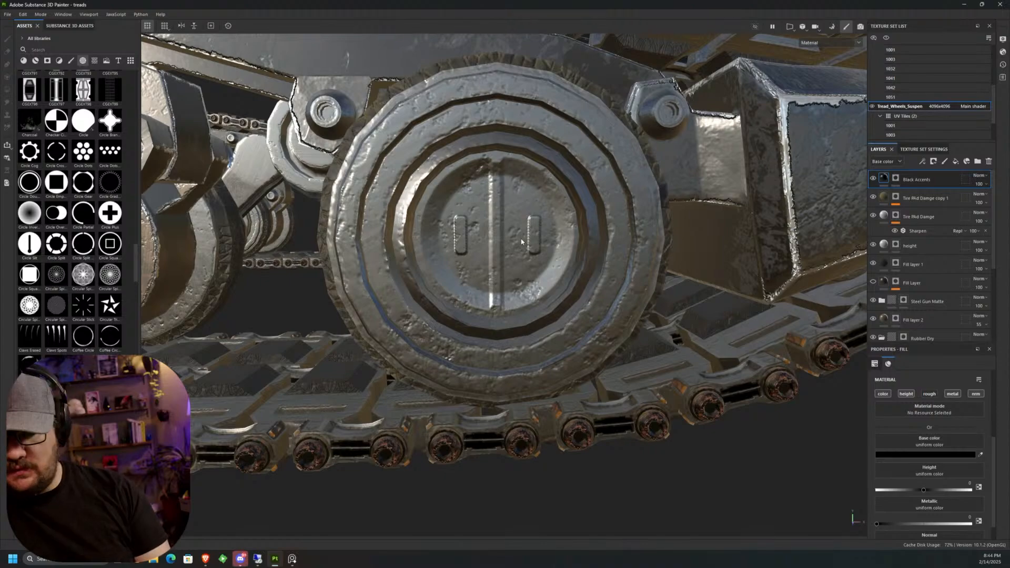
click(71, 60)
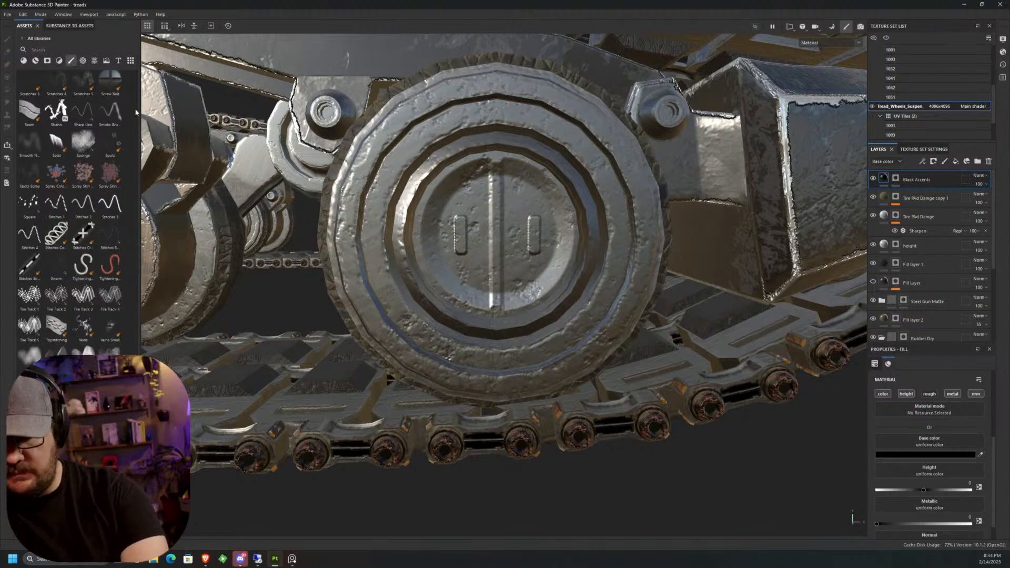
scroll(74, 155, up, 15)
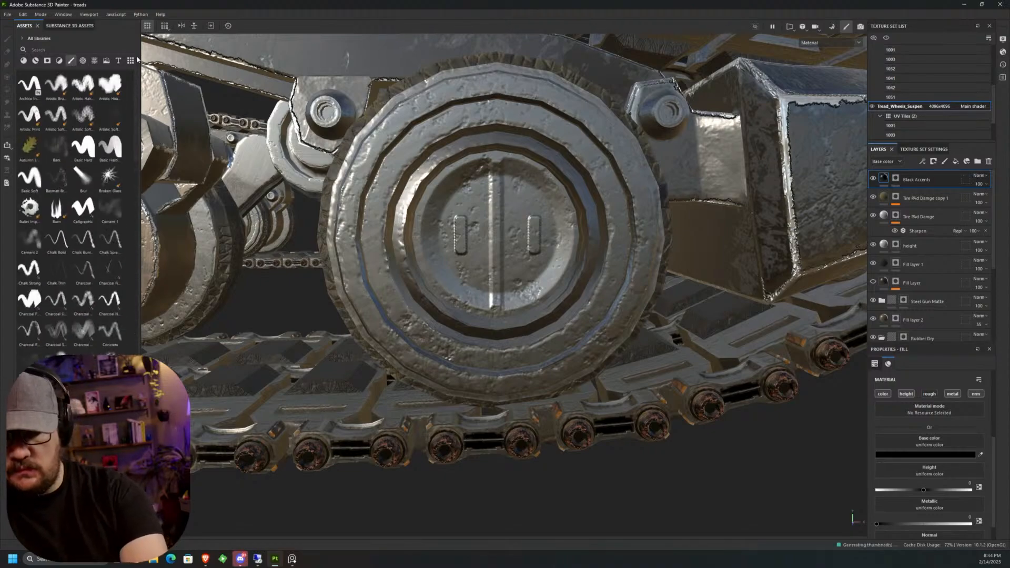
click(30, 177)
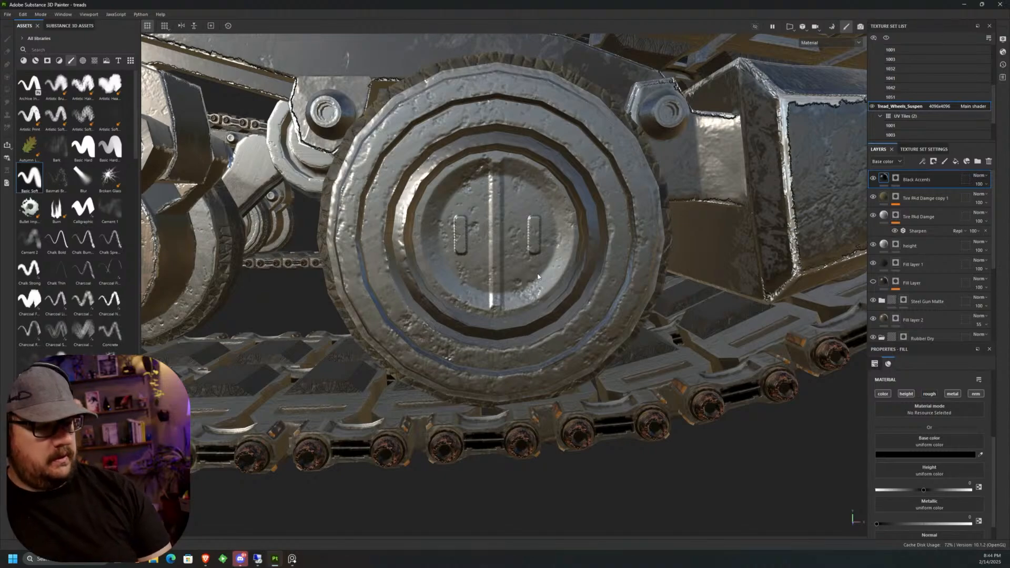
key(1)
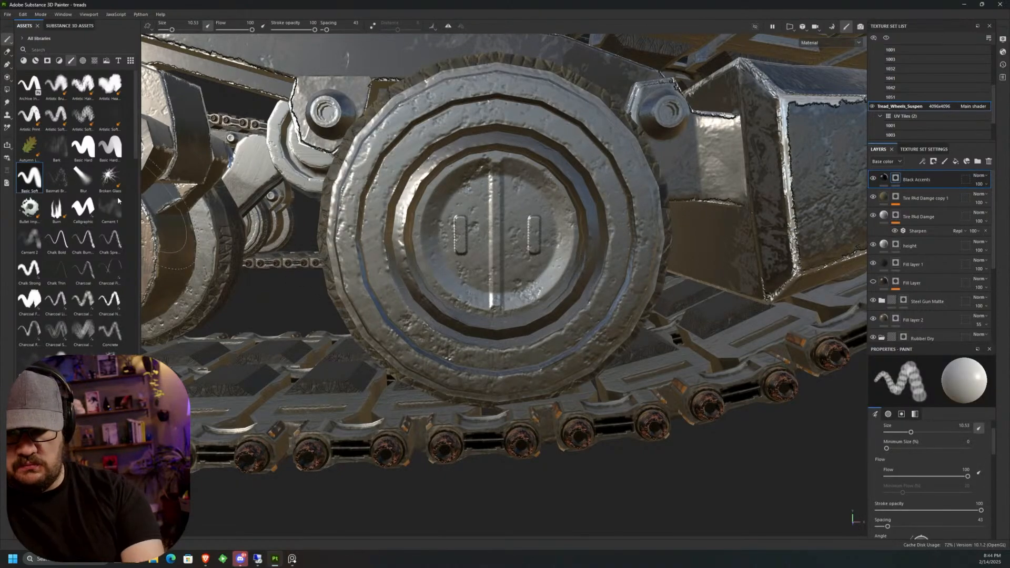
Reduce the brush size to 0.92 to fit the narrow slots on the wheel hub, testing it with a dab.
key(bracketleft)
key(bracketleft)
key(bracketleft)
key(bracketleft)
key(bracketleft)
key(bracketleft)
key(bracketleft)
key(bracketleft)
key(bracketleft)
key(bracketleft)
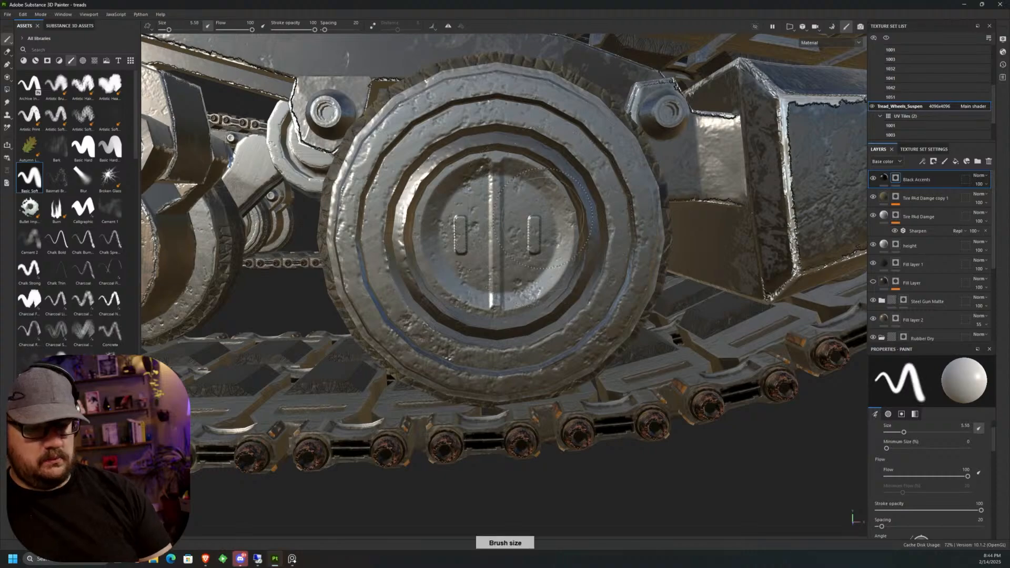
scroll(542, 218, up, 3)
scroll(543, 217, up, 4)
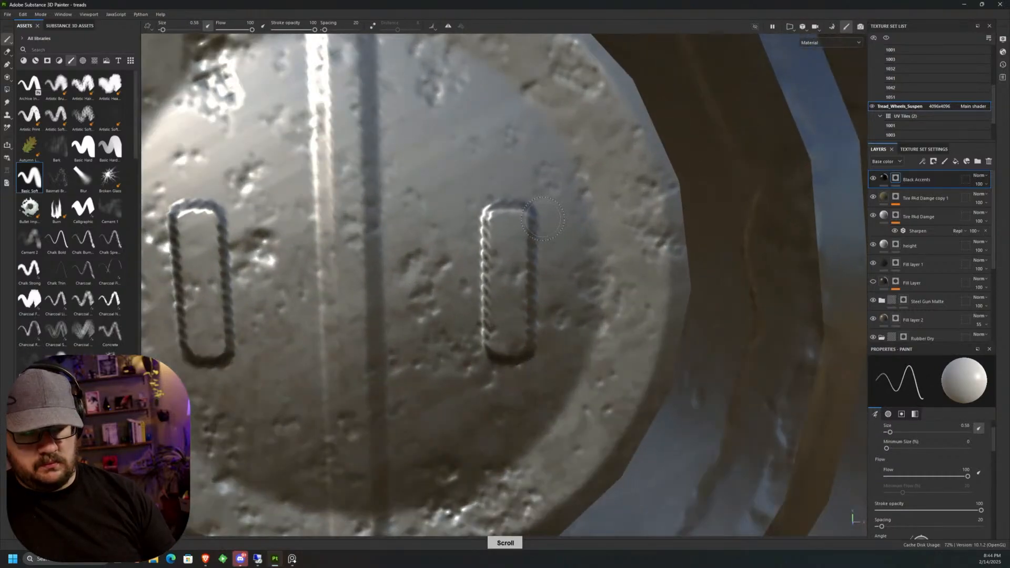
click(506, 222)
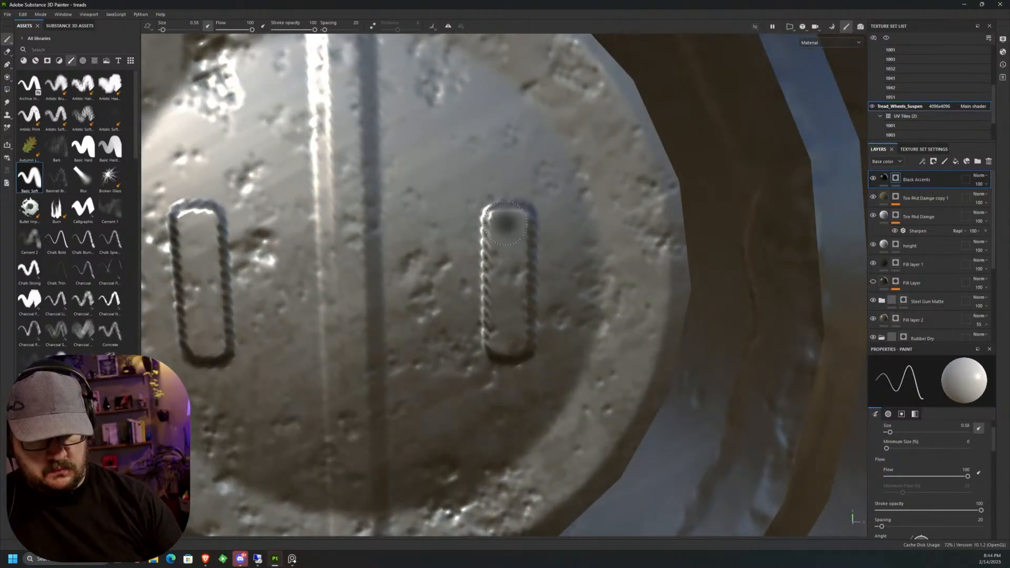
key(bracketright)
key(bracketright)
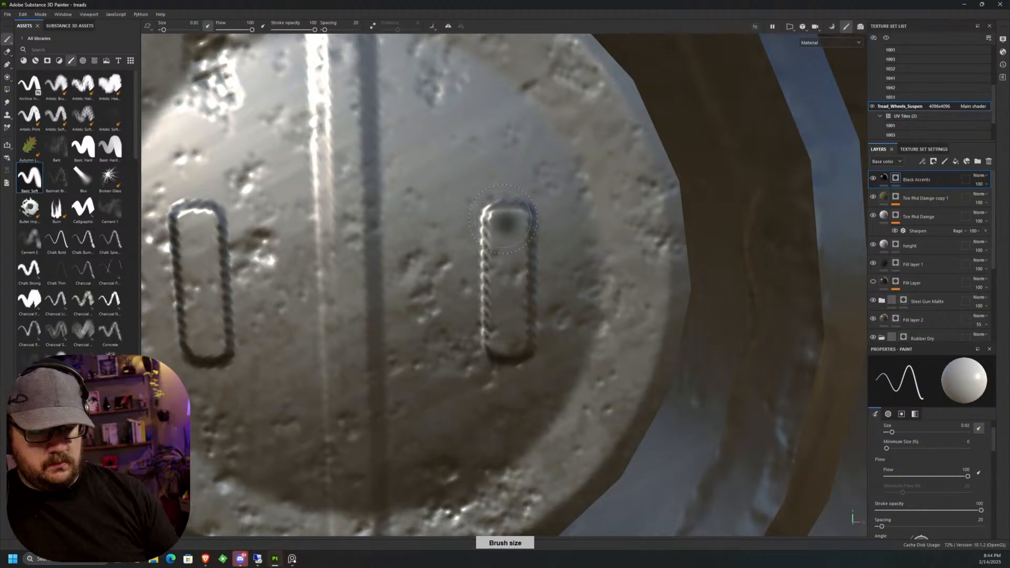
Try filling the hub's right slot with dabs and a straight stroke, and undo the paint.
click(504, 224)
click(506, 229)
click(508, 229)
click(506, 230)
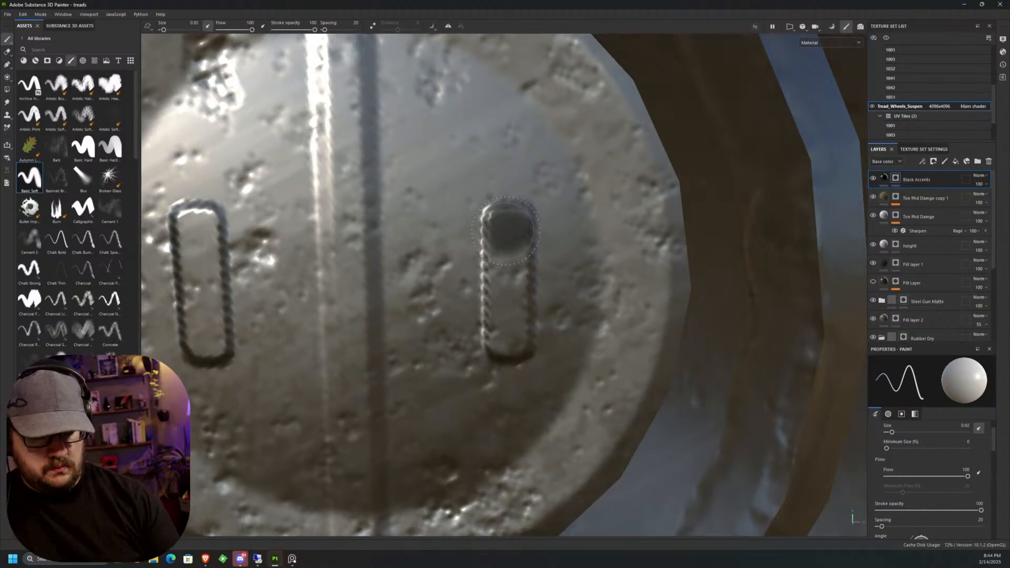
shift+click(509, 334)
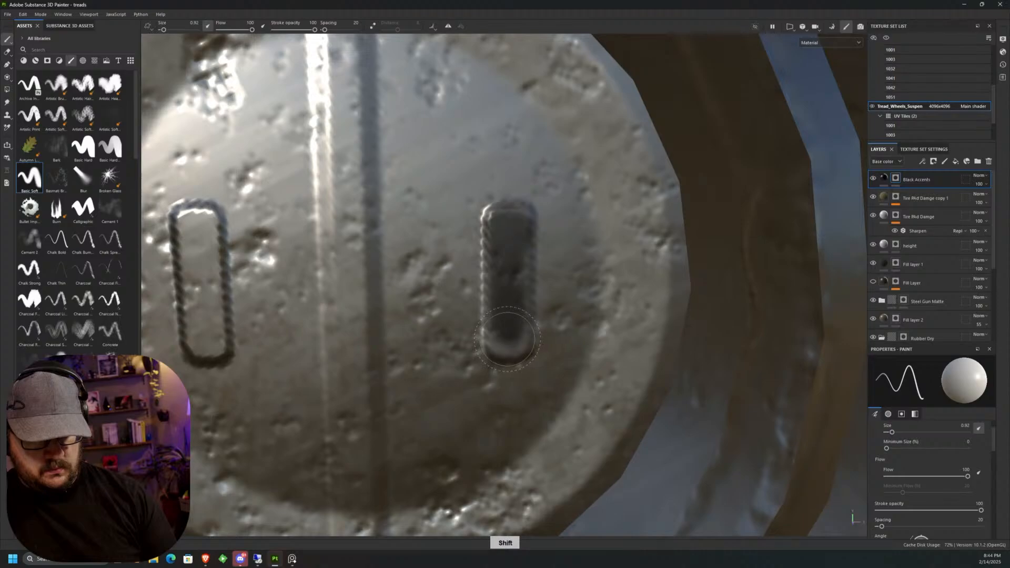
key(ctrl+z)
key(ctrl+z)
key(ctrl+z)
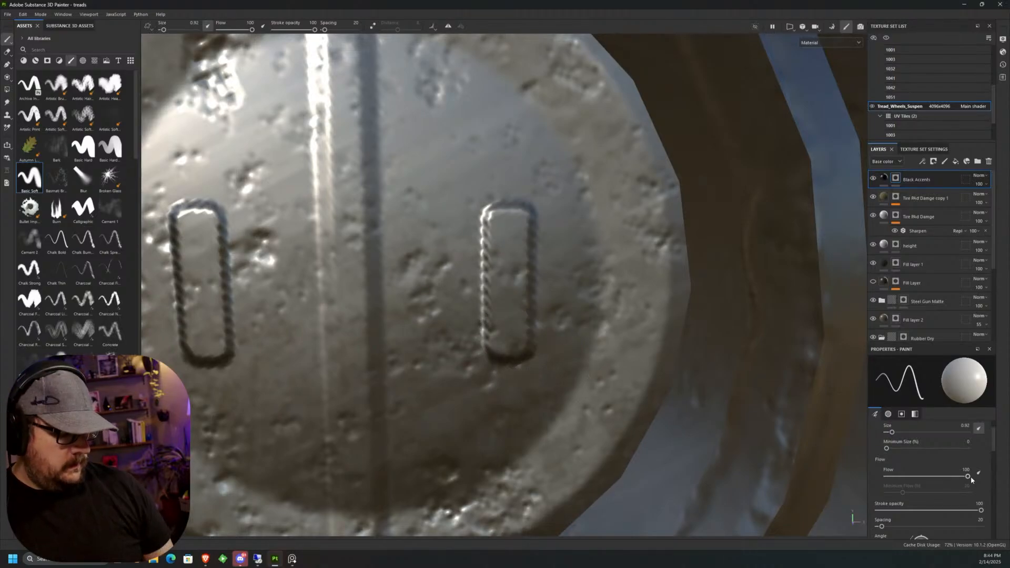
Fill the hub's right slot with black using repeated straight strokes along its length on the Black Accents mask.
scroll(985, 437, down, 5)
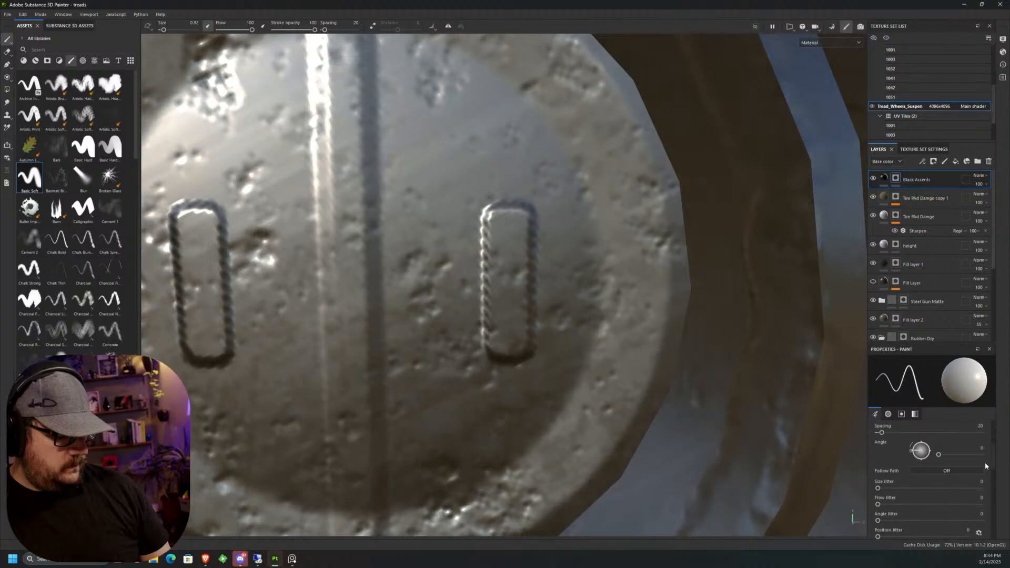
scroll(982, 476, up, 5)
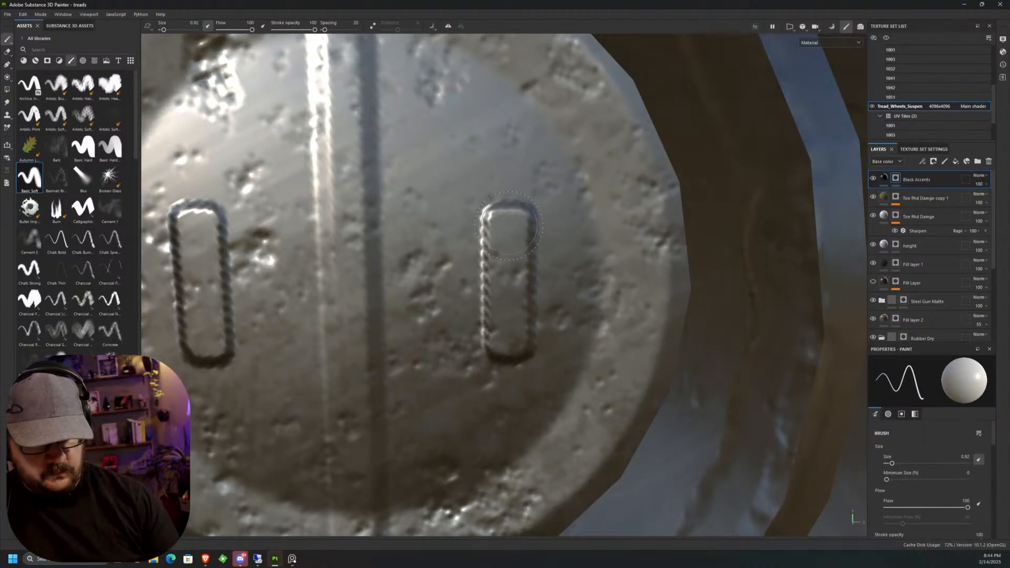
click(509, 226)
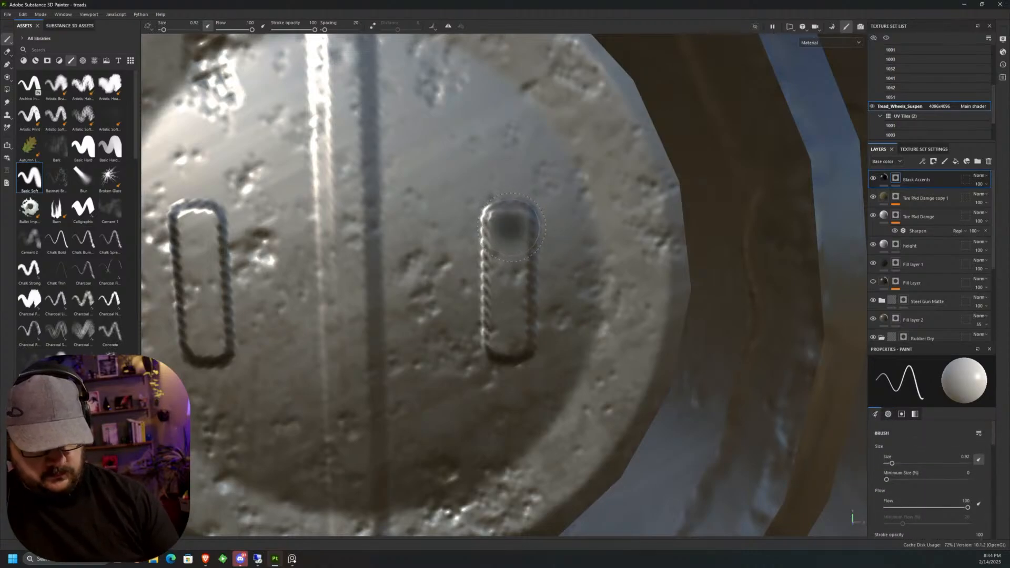
shift+click(506, 332)
shift+click(514, 224)
shift+click(508, 336)
shift+click(511, 222)
shift+click(509, 341)
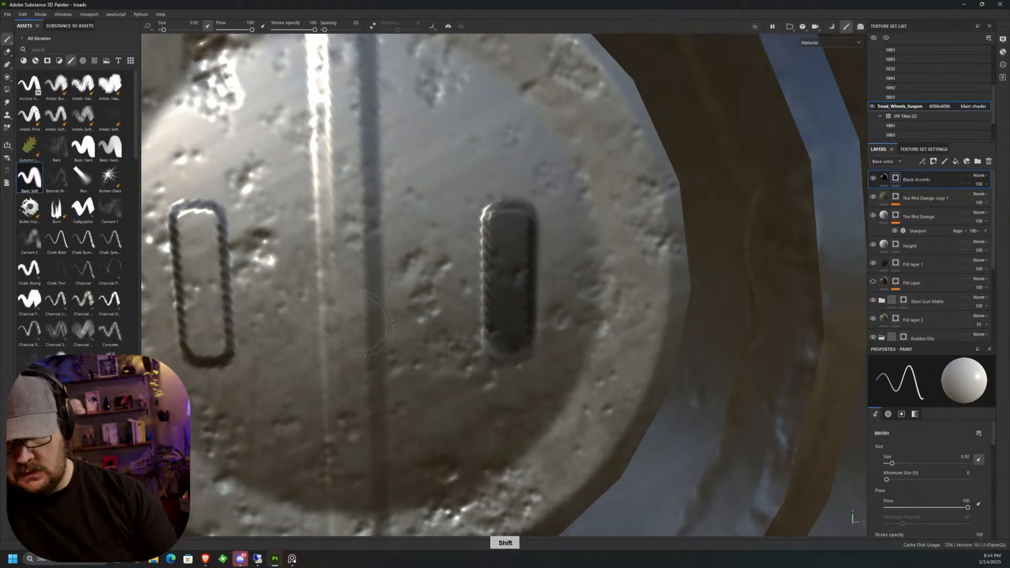
Fill the same hub's left slot with black using straight strokes between its two ends.
click(205, 345)
shift+click(197, 220)
shift+click(206, 338)
shift+click(197, 228)
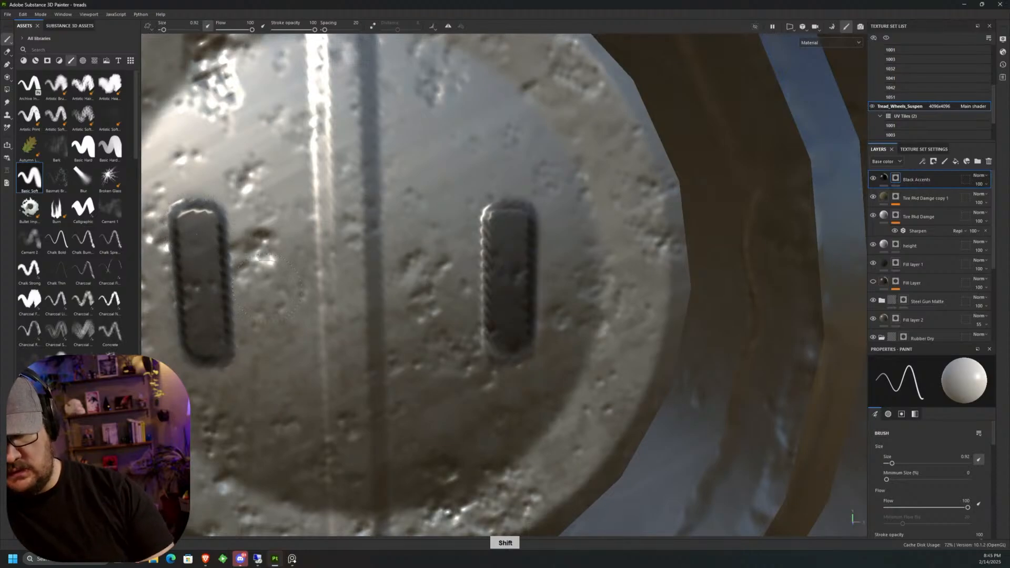
Fill the left slot on the next wheel's hub with black using straight strokes along its length.
scroll(503, 400, down, 5)
scroll(503, 401, down, 5)
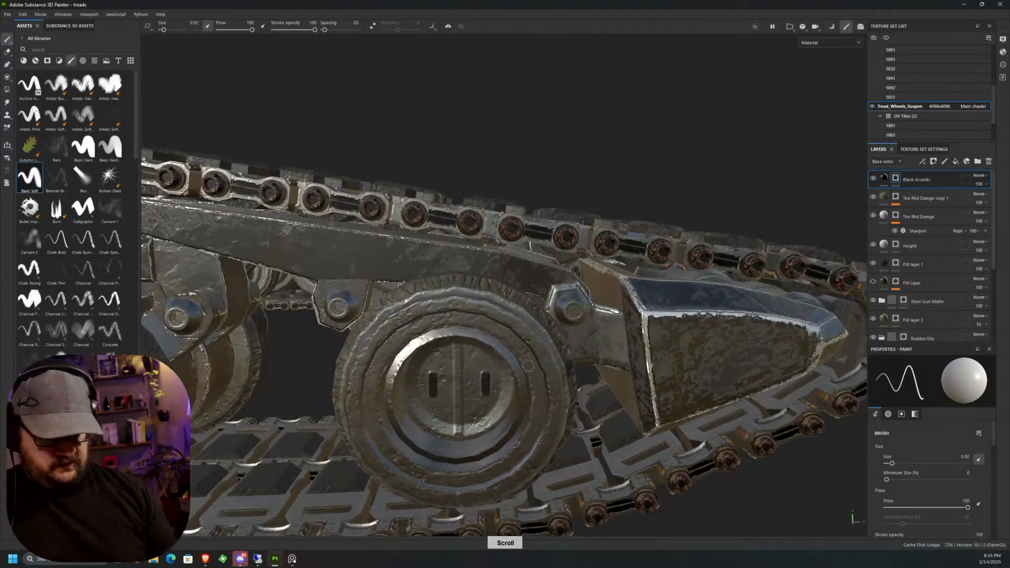
alt+drag(486, 360, 579, 341)
alt+middle_drag(578, 342, 684, 273)
alt+drag(368, 261, 494, 250)
scroll(494, 250, up, 5)
click(503, 300)
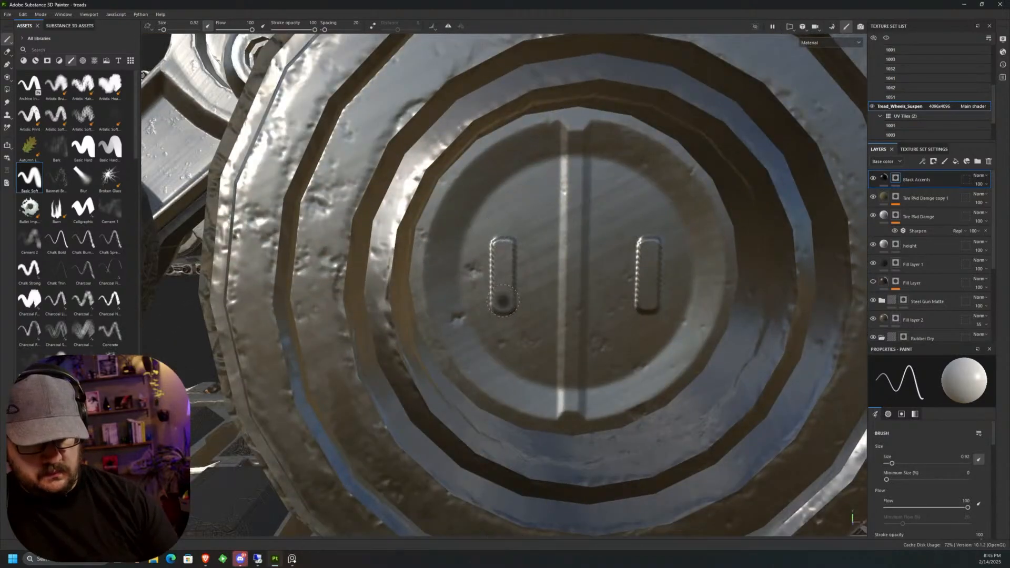
shift+click(504, 248)
shift+click(504, 304)
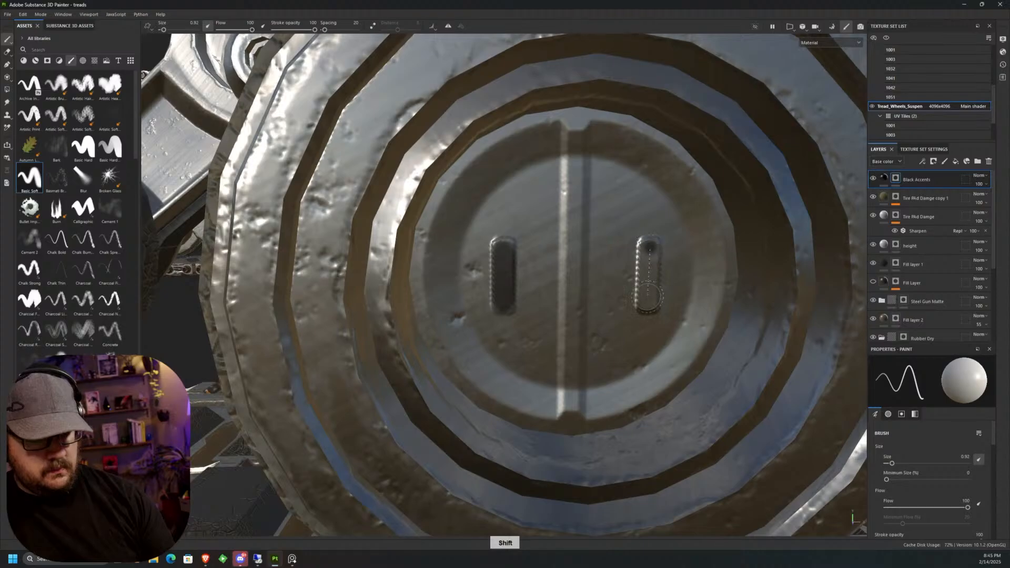
Fill the same hub's right slot with black using a straight stroke along its length.
shift+click(648, 295)
shift+click(651, 250)
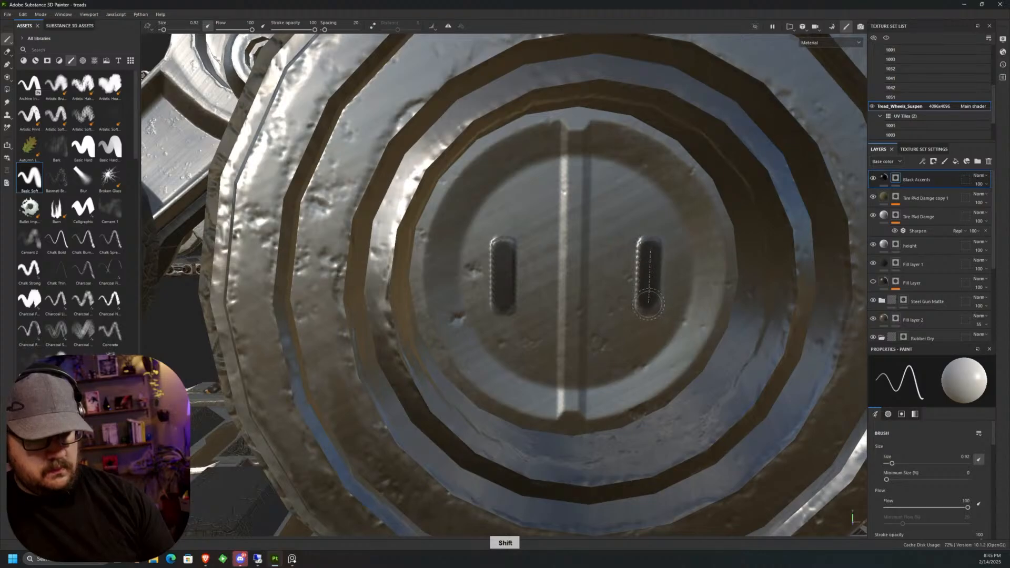
Fill both slots on the following wheel's pitted hub with black using straight strokes on the Black Accents mask.
scroll(648, 282, down, 6)
alt+middle_drag(427, 378, 668, 384)
scroll(503, 300, up, 6)
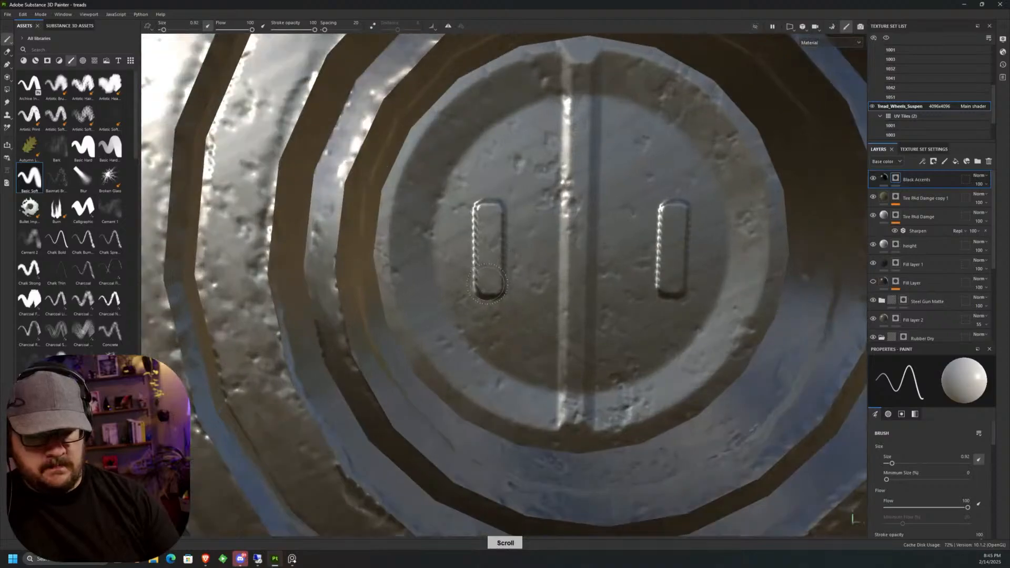
click(487, 285)
shift+click(487, 216)
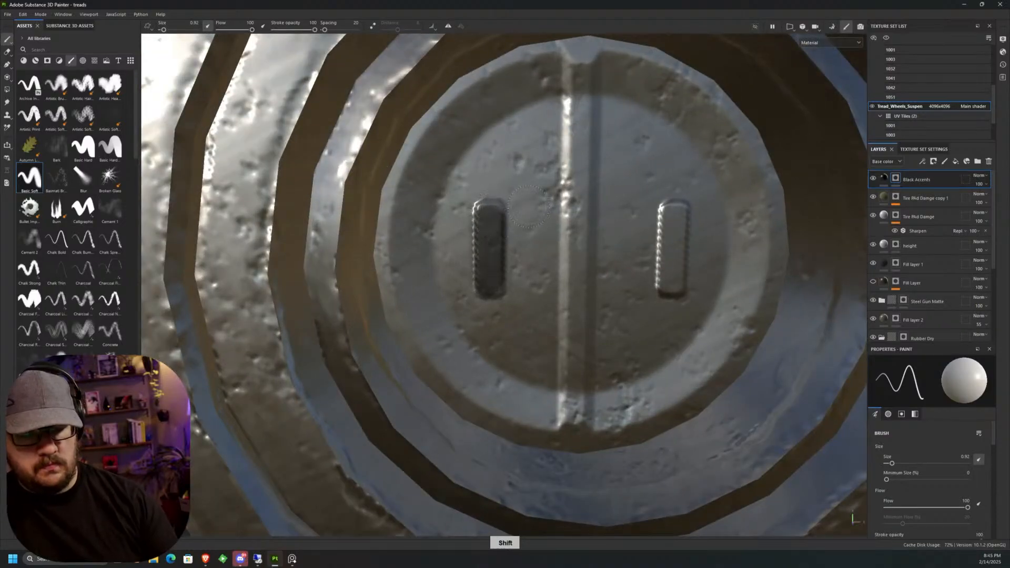
shift+click(671, 284)
shift+click(675, 214)
Fill the right and left slots on the unpainted hub beside the cracked wheel with black straight strokes.
scroll(643, 261, down, 5)
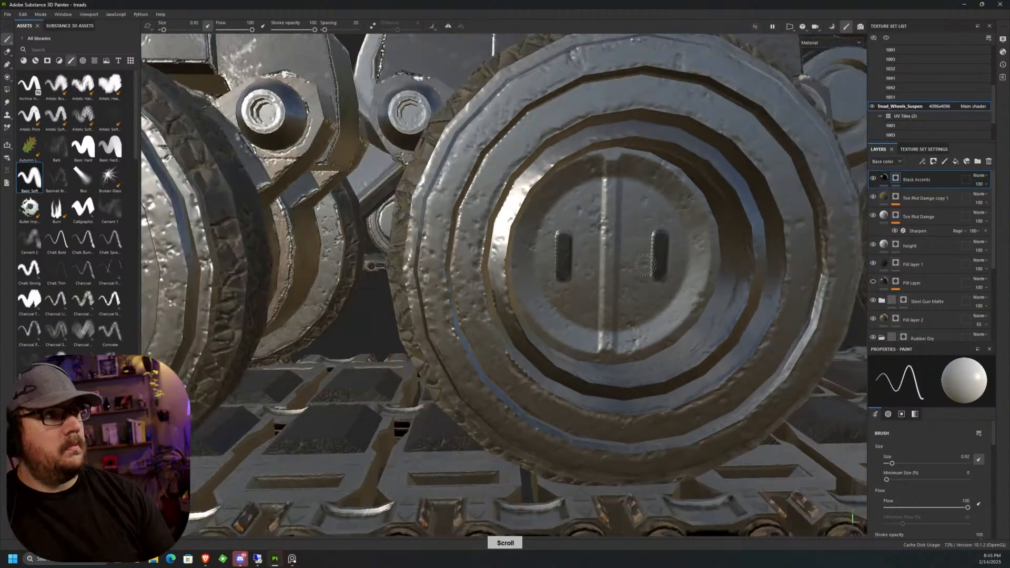
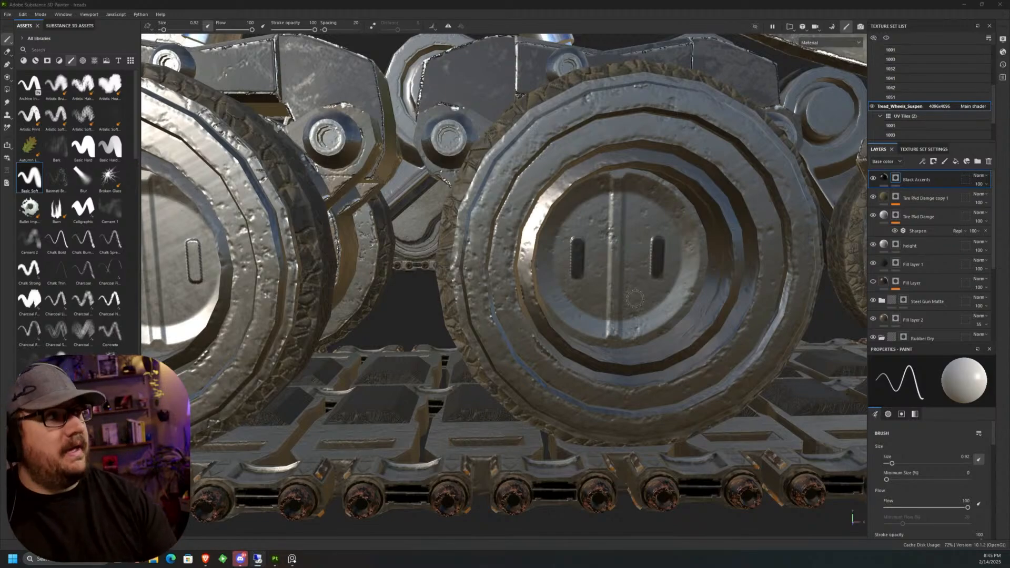
alt+middle_drag(635, 298, 679, 282)
alt+middle_drag(628, 247, 547, 266)
scroll(506, 248, down, 7)
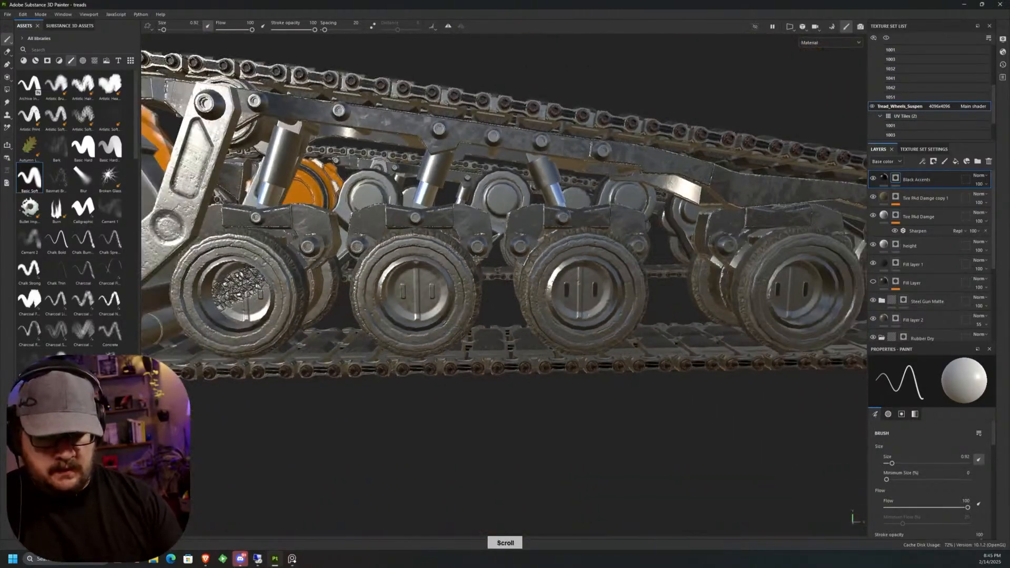
mouse_move(531, 221)
alt+mouse_down()
mouse_move(518, 261)
mouse_move(517, 218)
alt+mouse_up()
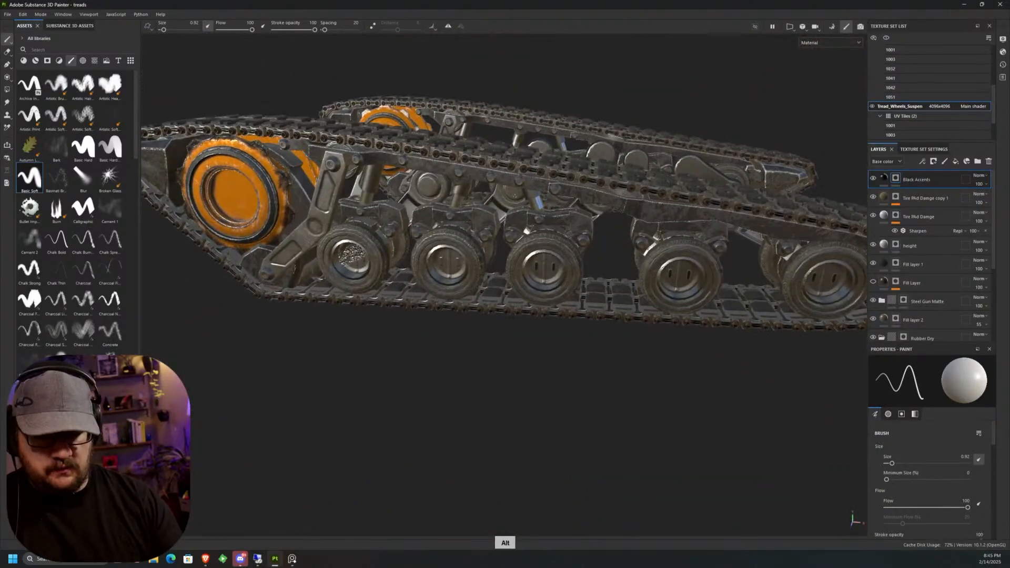
scroll(517, 218, up, 6)
scroll(517, 218, up, 8)
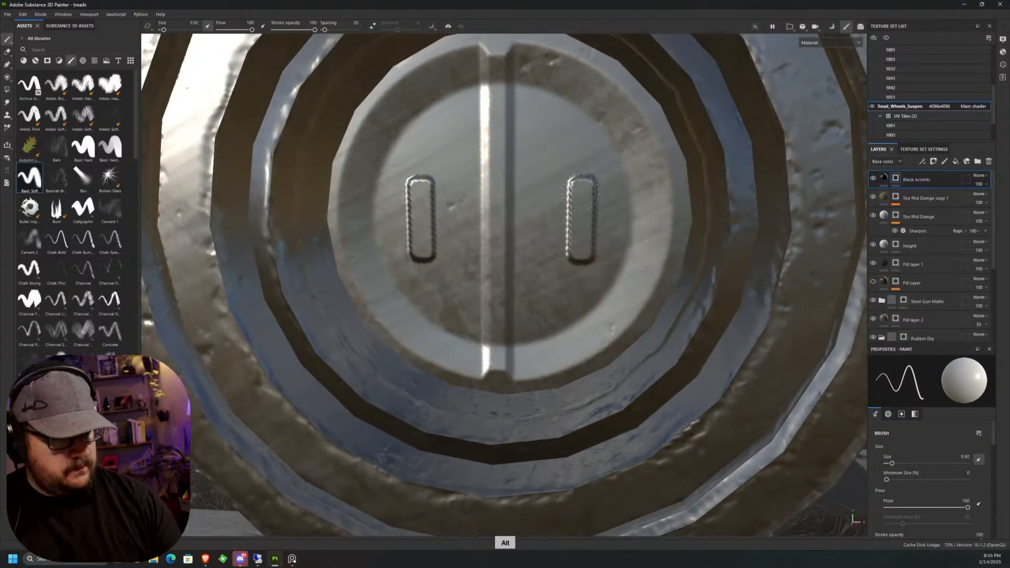
alt+drag(581, 192, 582, 188)
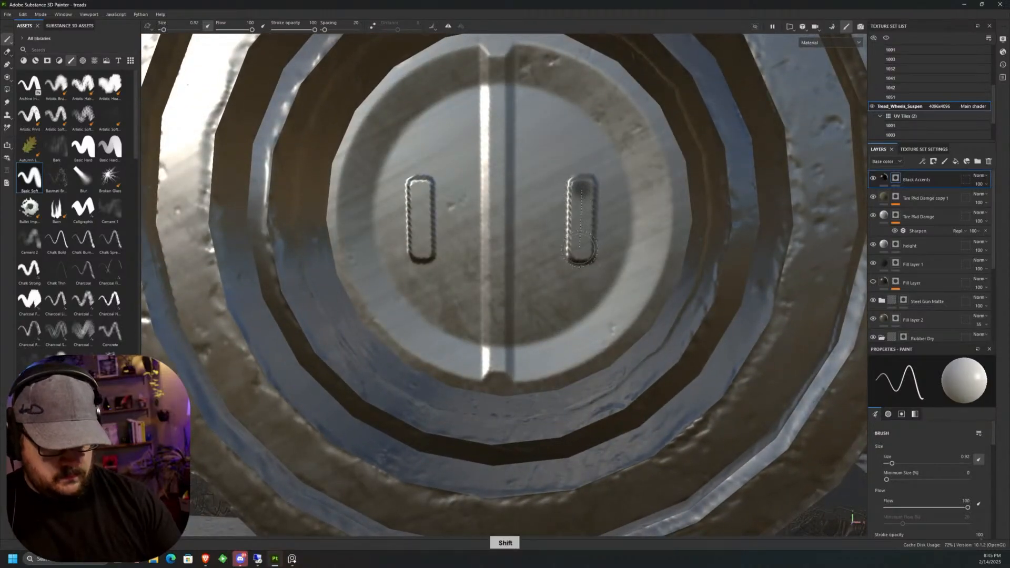
shift+click(580, 247)
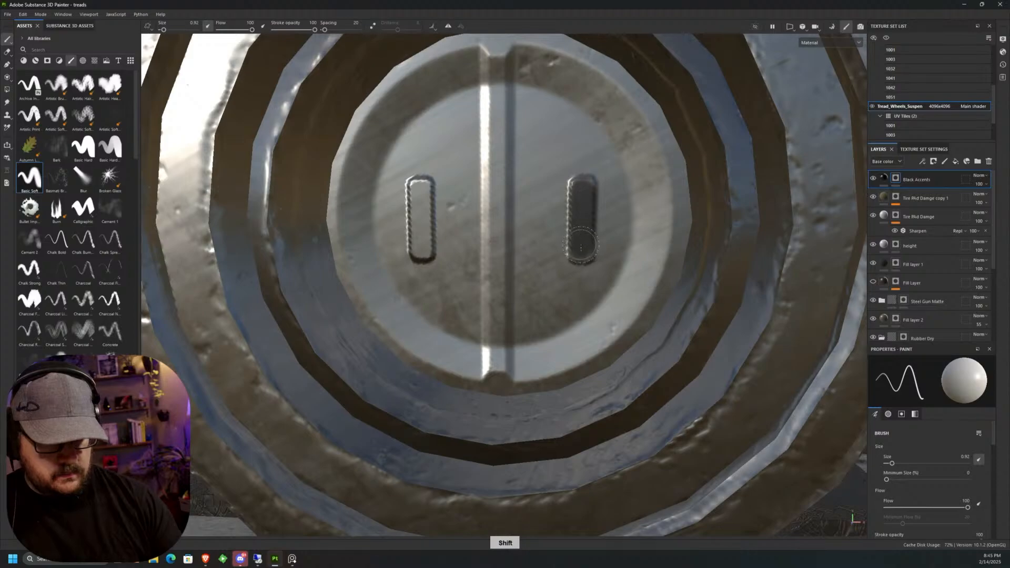
shift+click(422, 185)
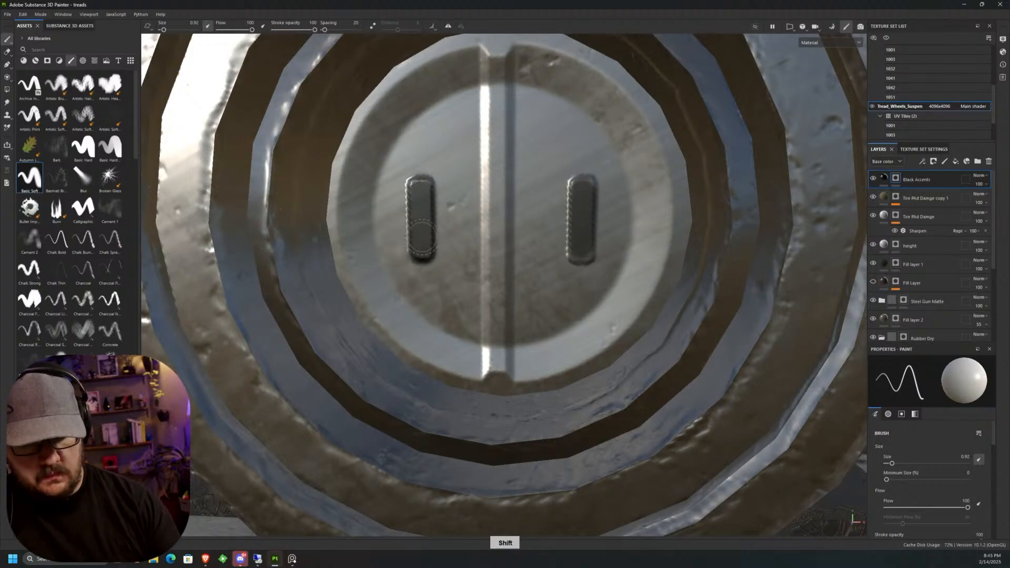
Select the mask of the Tire PAd Damge layer for cleaning up the cracked hub on the wheel nearest the orange sprocket.
scroll(421, 240, down, 5)
alt+middle_drag(429, 218, 670, 133)
mouse_move(562, 175)
alt+mouse_down()
mouse_move(569, 206)
mouse_move(566, 168)
alt+mouse_up()
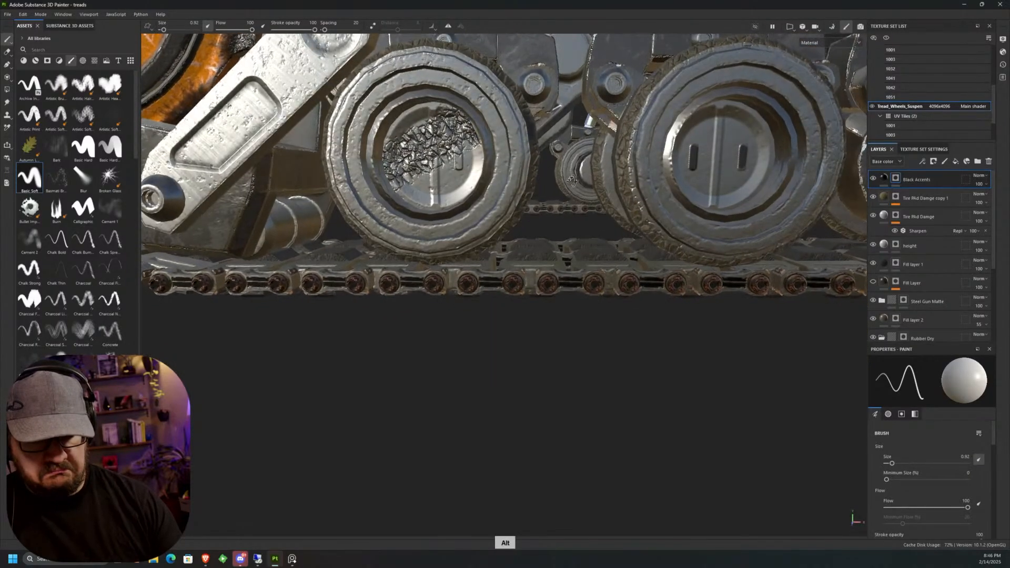
scroll(453, 187, up, 4)
scroll(452, 188, up, 2)
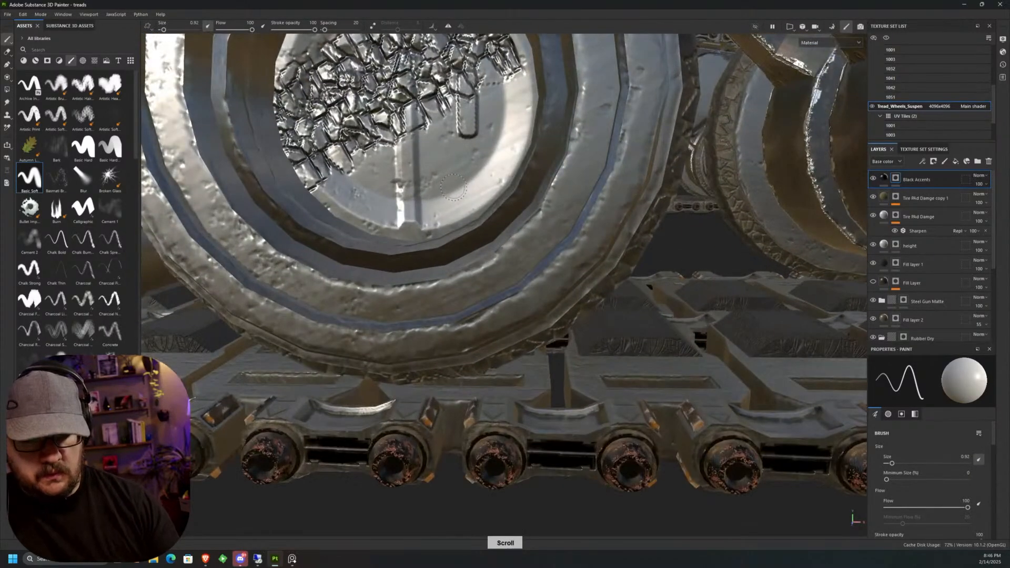
middle_drag(429, 232, 436, 256)
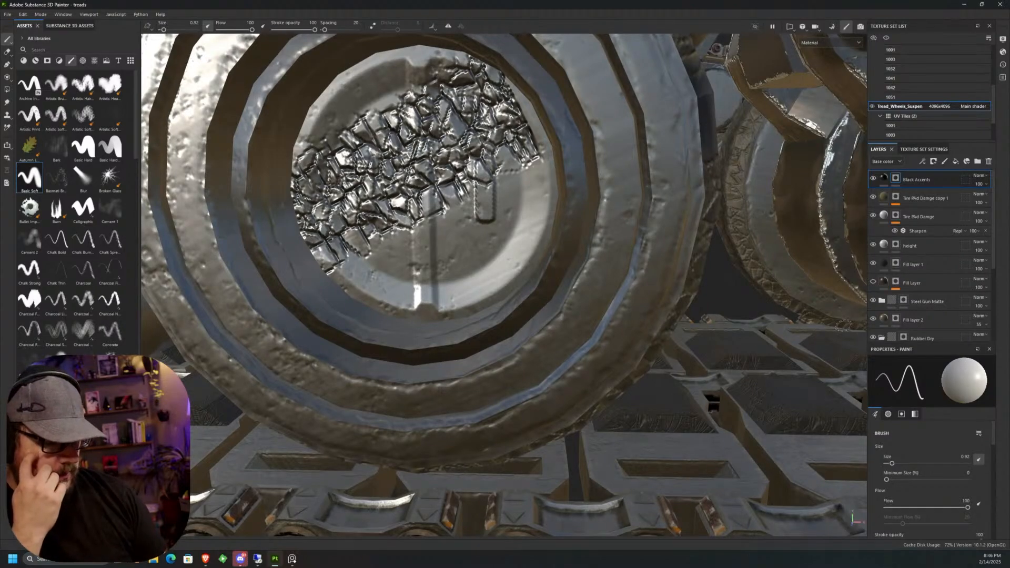
click(918, 217)
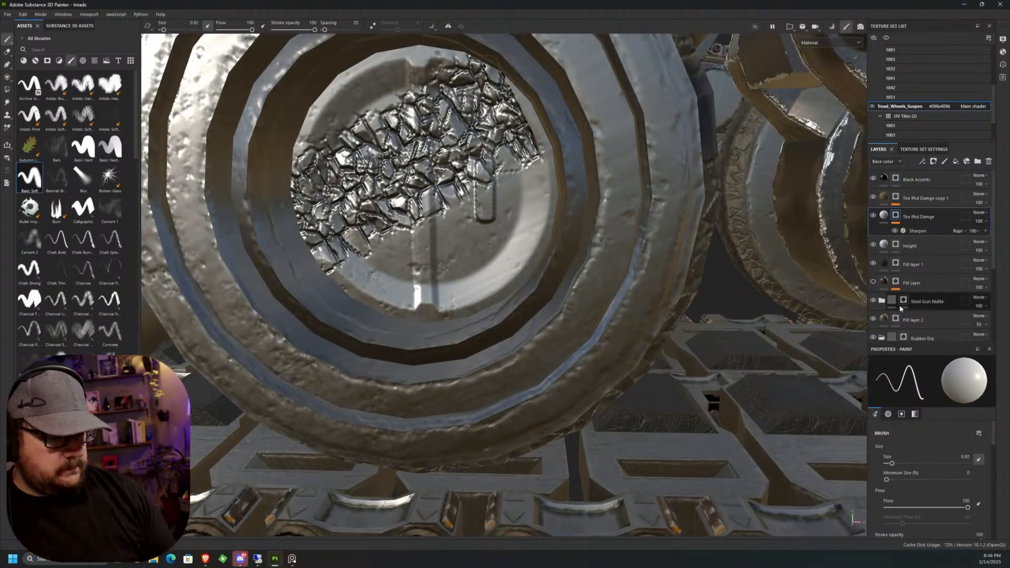
Try painting over the hub's cracks on the damage mask with the brush enlarged to 4.64, and undo the strokes.
mouse_move(412, 206)
mouse_down()
mouse_move(434, 183)
mouse_move(419, 232)
mouse_up()
ctrl+right_drag(454, 281, 454, 282)
mouse_move(443, 169)
mouse_down()
mouse_move(433, 215)
mouse_move(402, 224)
mouse_move(397, 245)
mouse_move(363, 248)
mouse_move(342, 158)
mouse_move(329, 205)
mouse_move(376, 111)
mouse_move(447, 100)
mouse_move(513, 147)
mouse_move(512, 226)
mouse_move(408, 284)
mouse_move(431, 286)
mouse_move(442, 86)
mouse_move(368, 275)
mouse_move(410, 273)
mouse_move(323, 234)
mouse_move(287, 176)
mouse_up()
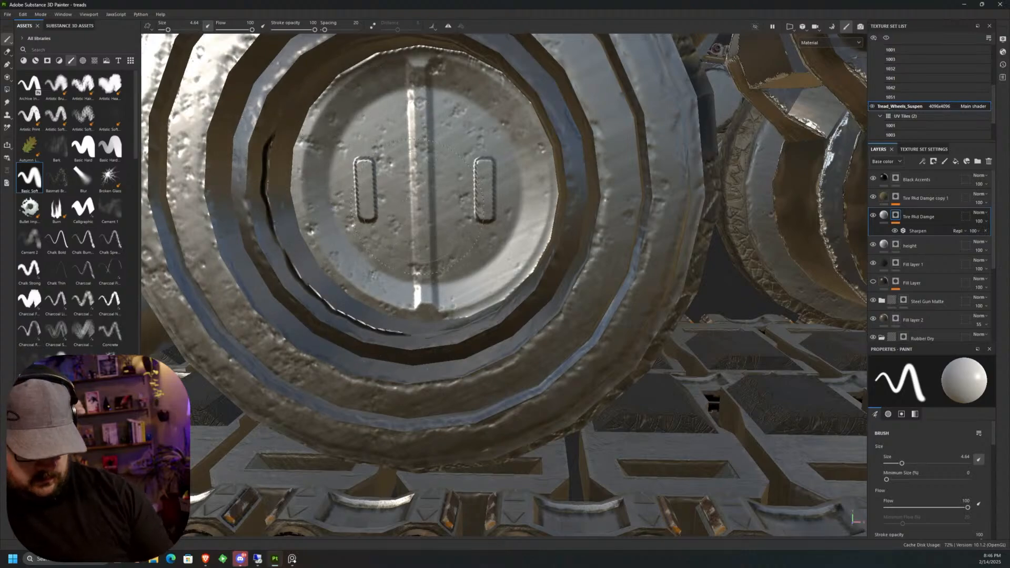
key(ctrl+z)
key(ctrl+z)
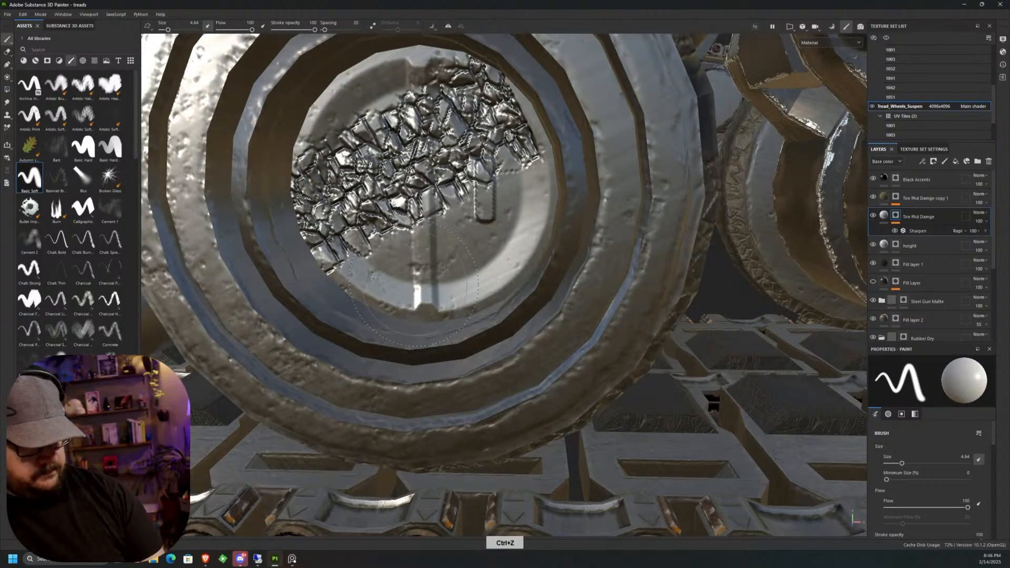
Erase the cracks from the wheel hub on the Tire PAd Damge mask using the Eraser at size 10.
click(884, 215)
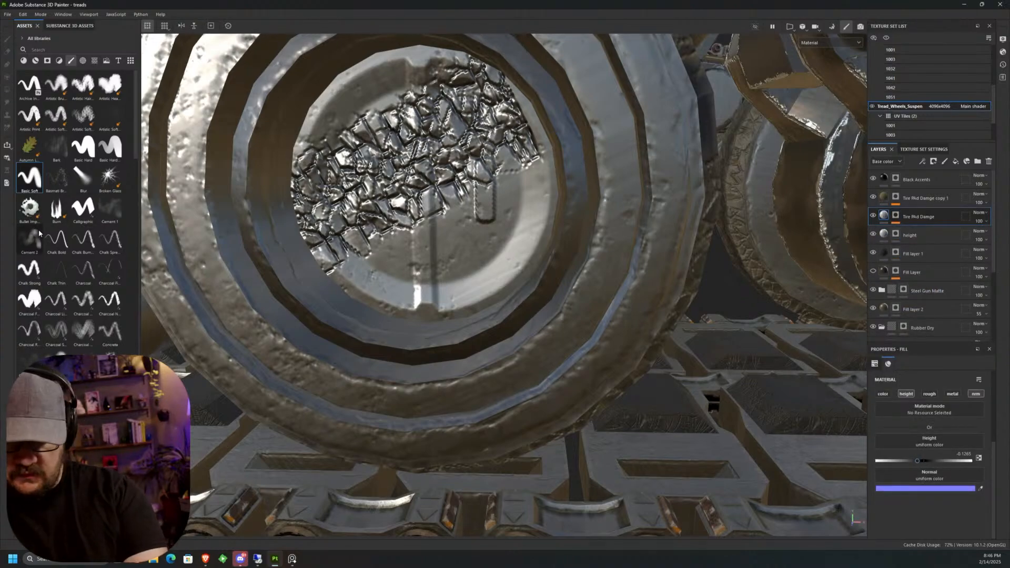
click(896, 215)
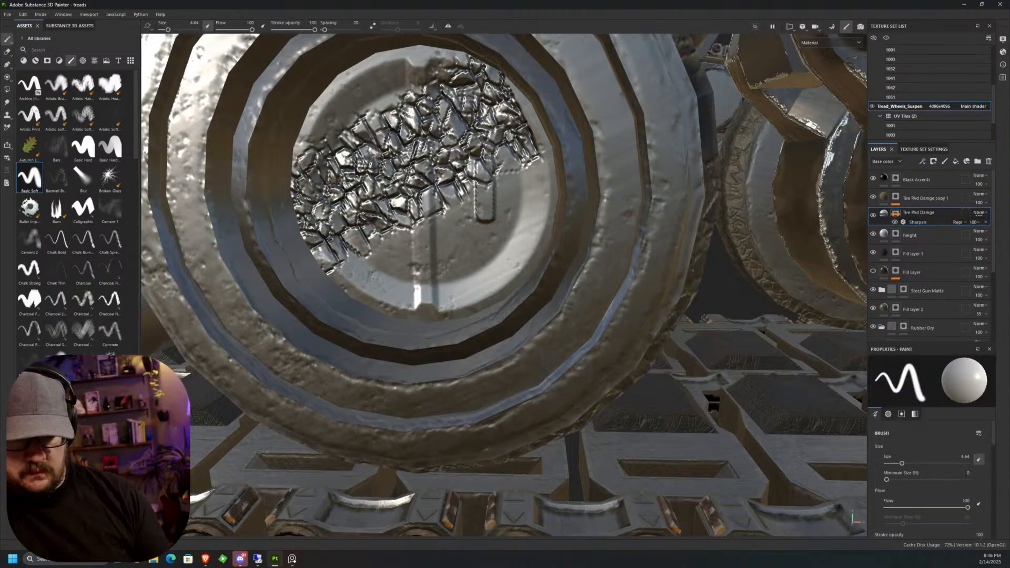
click(8, 51)
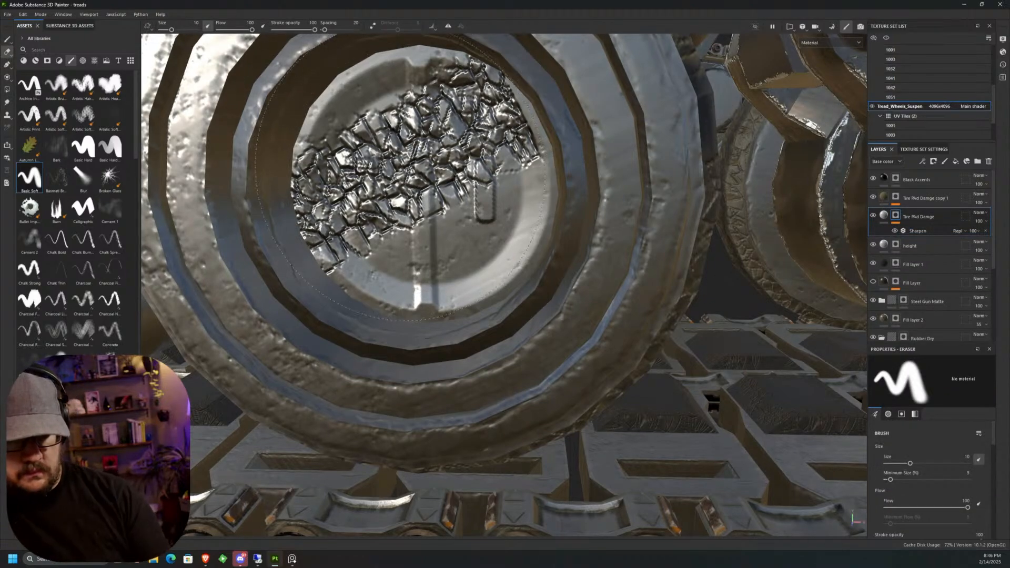
click(401, 172)
drag(401, 182, 353, 173)
drag(394, 218, 464, 175)
Fill the cleaned hub's right slot with black on the Black Accents mask, using the Paint brush at size 0.92 and repeated straight strokes.
scroll(465, 194, down, 3)
mouse_move(513, 224)
alt+mouse_down()
mouse_move(498, 352)
mouse_move(521, 221)
alt+mouse_up()
scroll(520, 221, up, 5)
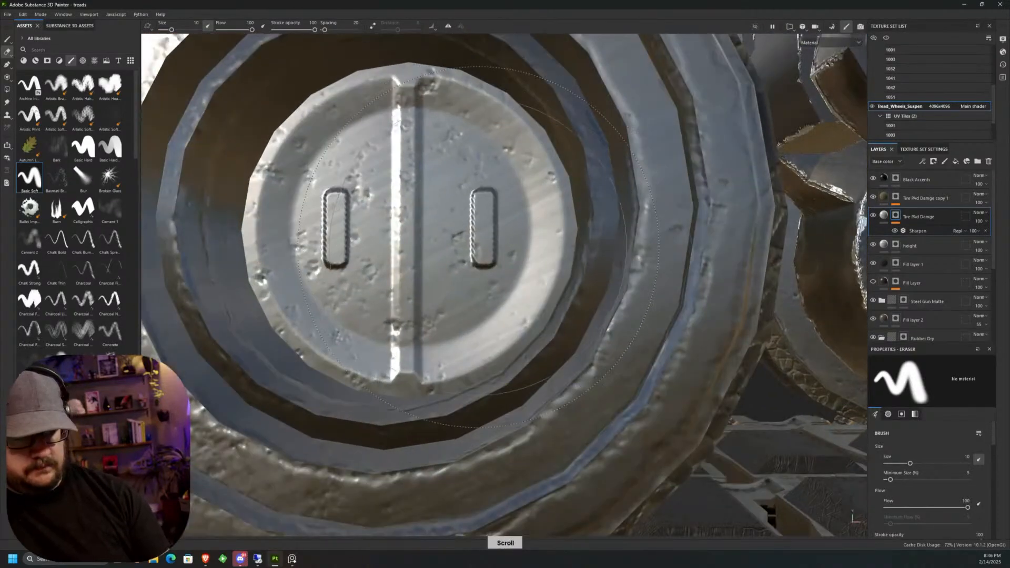
click(916, 180)
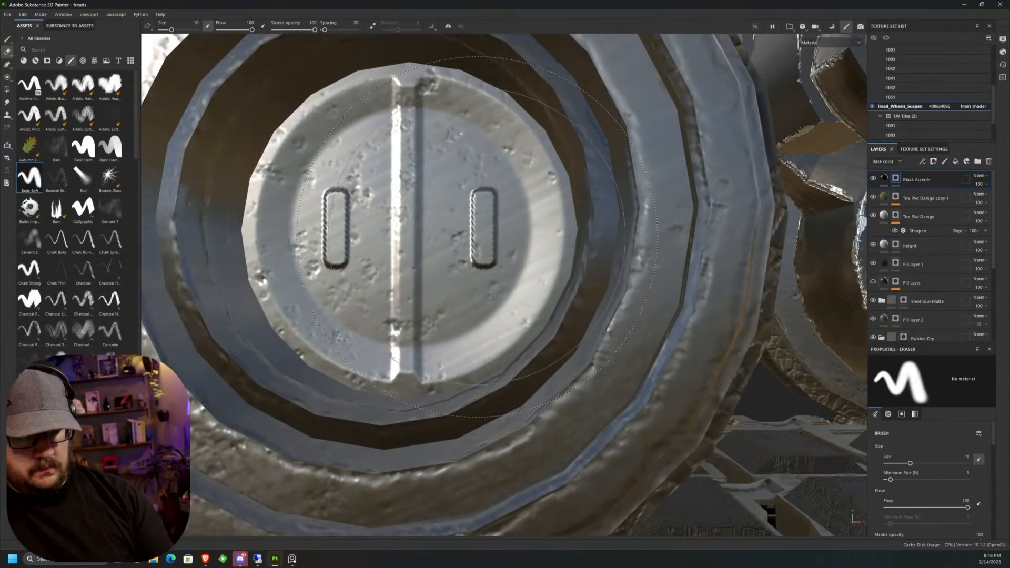
click(7, 38)
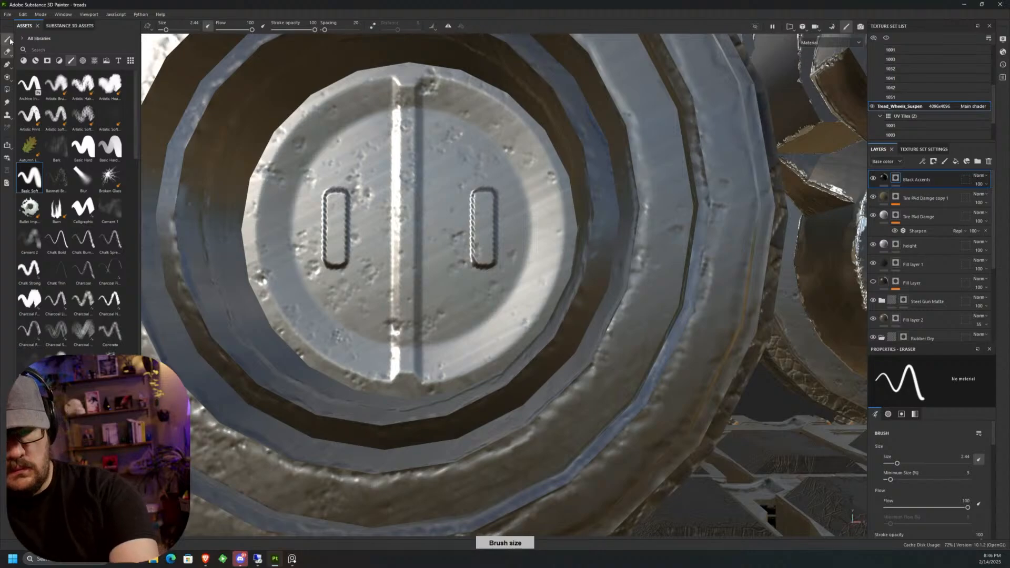
ctrl+right_drag(476, 215, 432, 214)
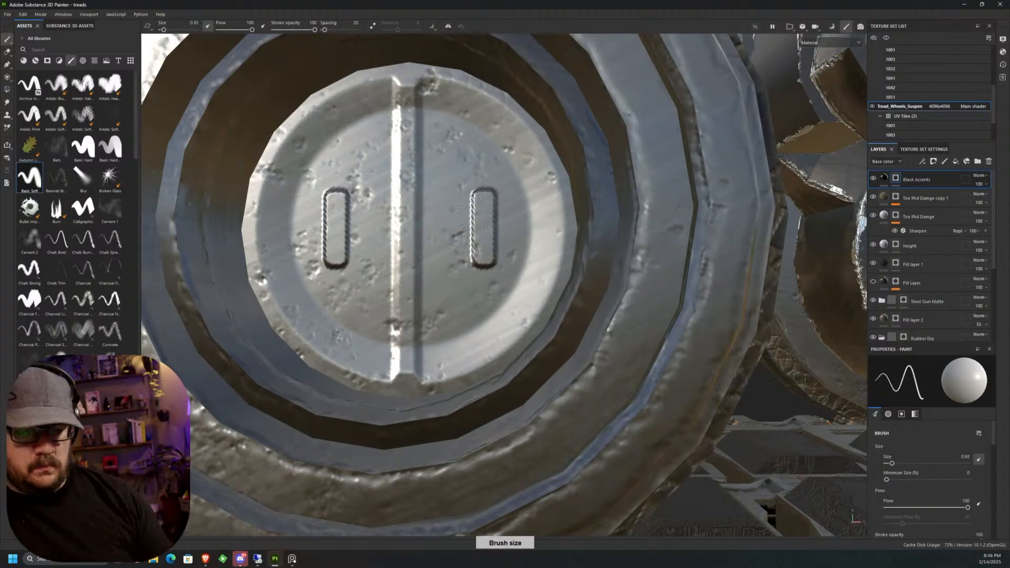
scroll(475, 214, up, 4)
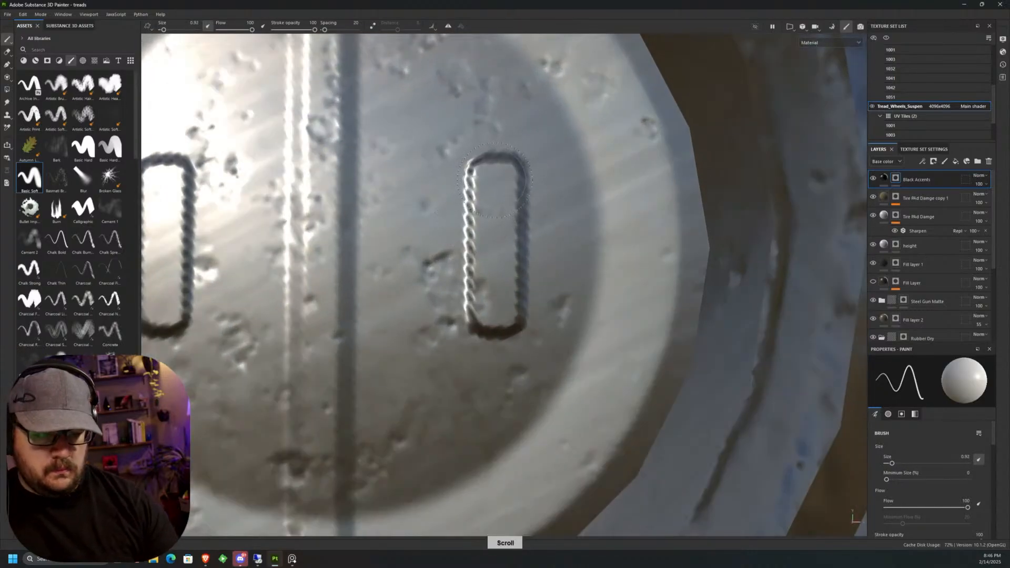
click(495, 180)
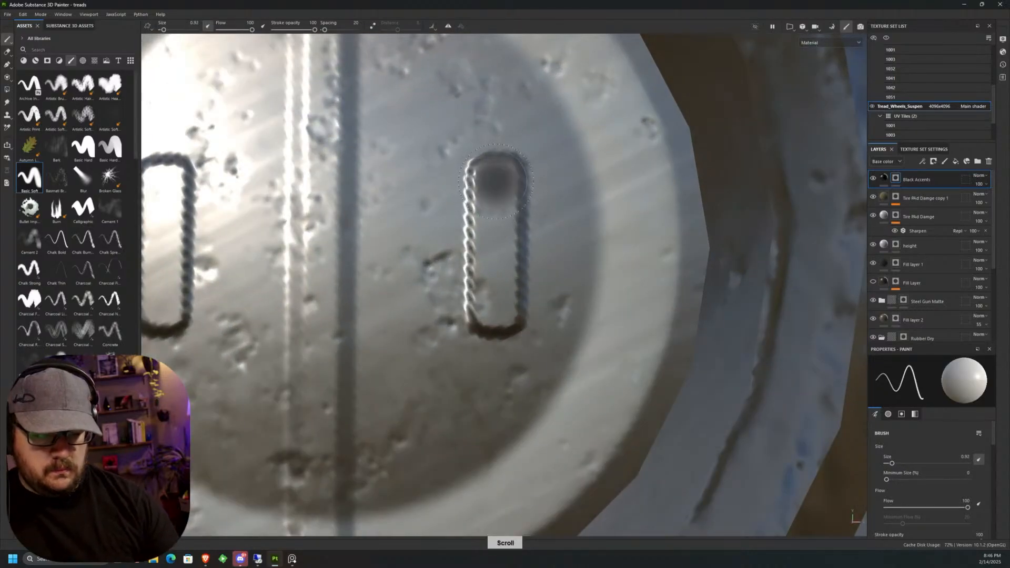
shift+click(493, 310)
shift+click(494, 179)
shift+click(494, 310)
Fill the cleaned hub's left slot with black using straight strokes between its two ends.
middle_drag(490, 223, 710, 201)
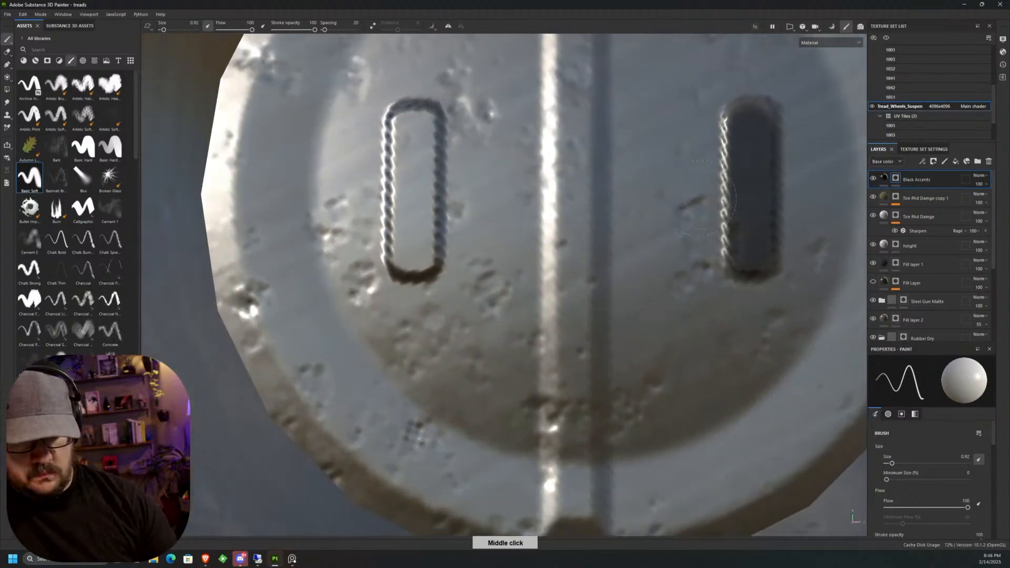
click(416, 132)
shift+click(416, 252)
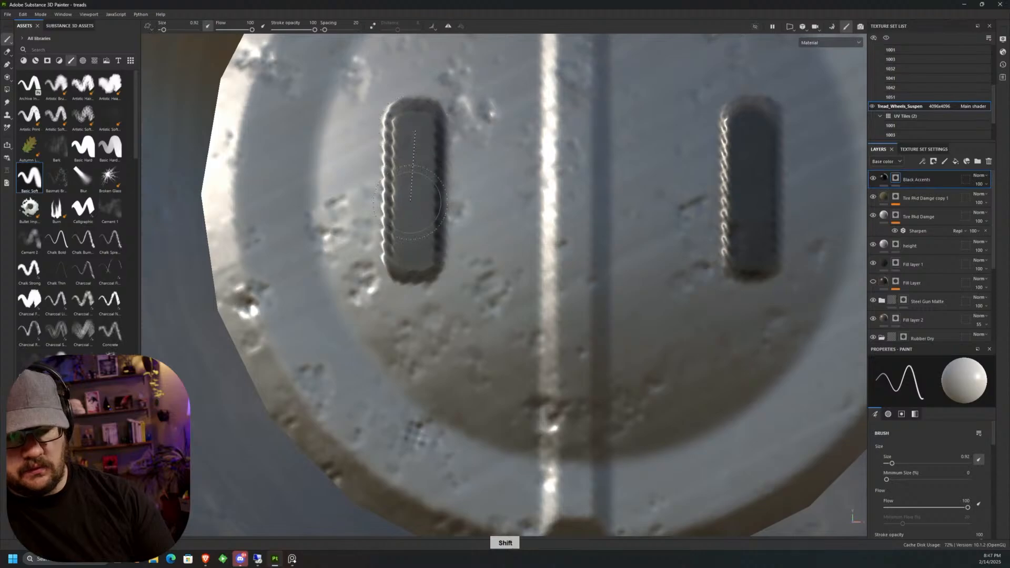
Examine the black slots across all wheel hubs, the whole tread assembly and the wheel texture set's layer stack.
scroll(410, 202, down, 10)
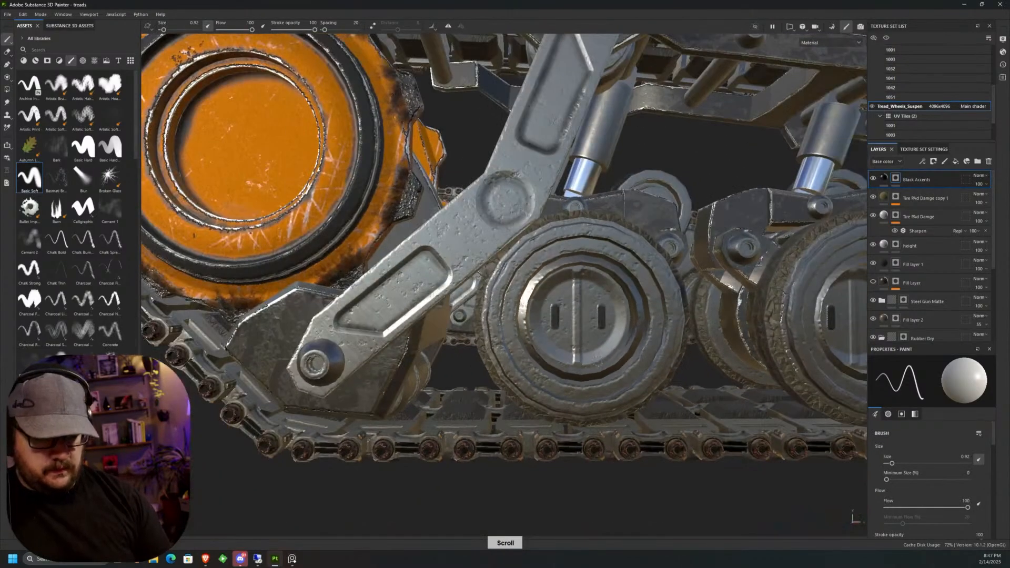
scroll(611, 354, down, 5)
alt+middle_drag(725, 168, 534, 210)
alt+drag(534, 210, 457, 368)
alt+middle_drag(458, 369, 479, 273)
alt+drag(479, 273, 578, 282)
scroll(541, 431, down, 3)
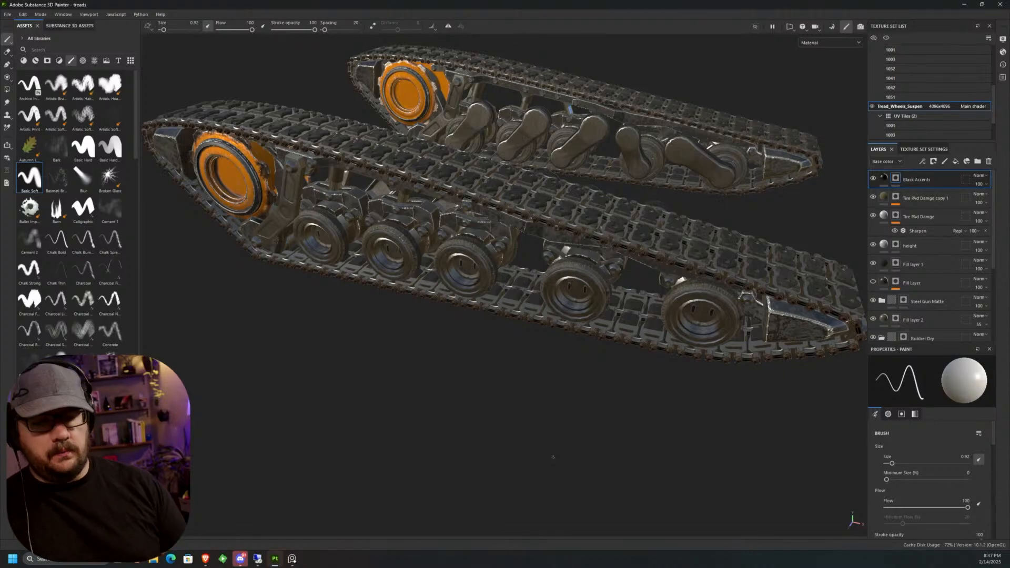
alt+drag(643, 327, 578, 310)
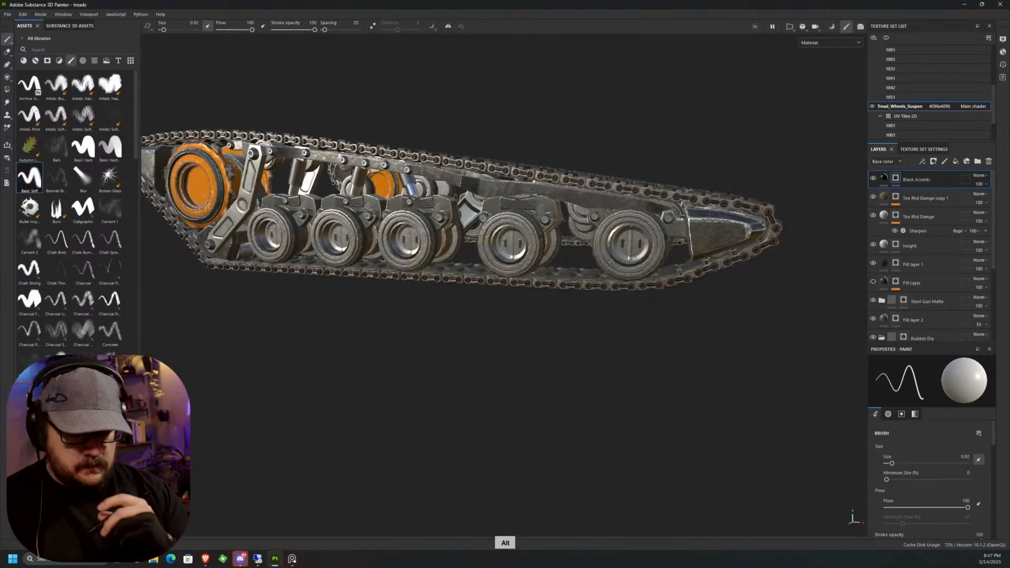
scroll(531, 226, up, 5)
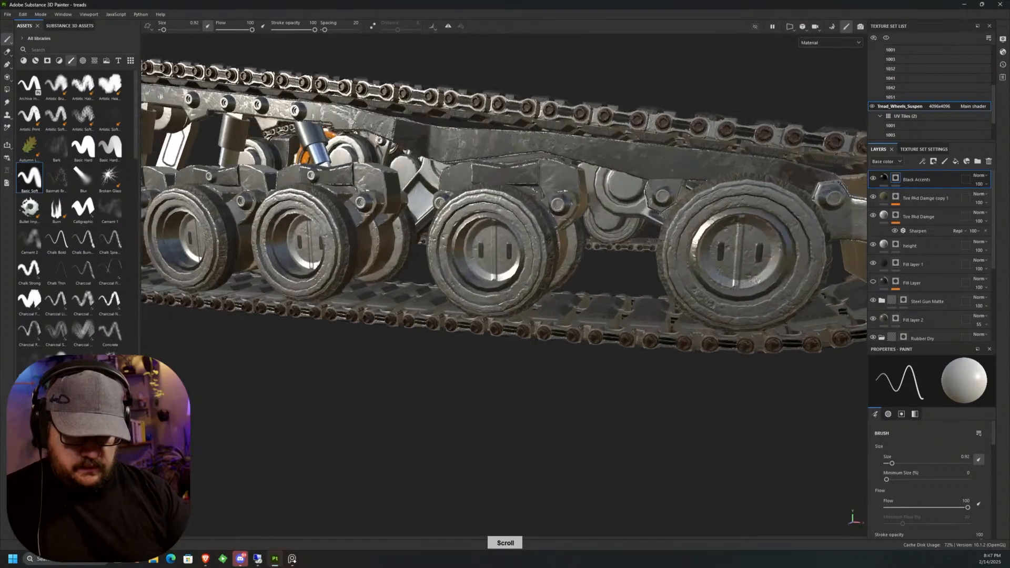
alt+drag(571, 240, 665, 143)
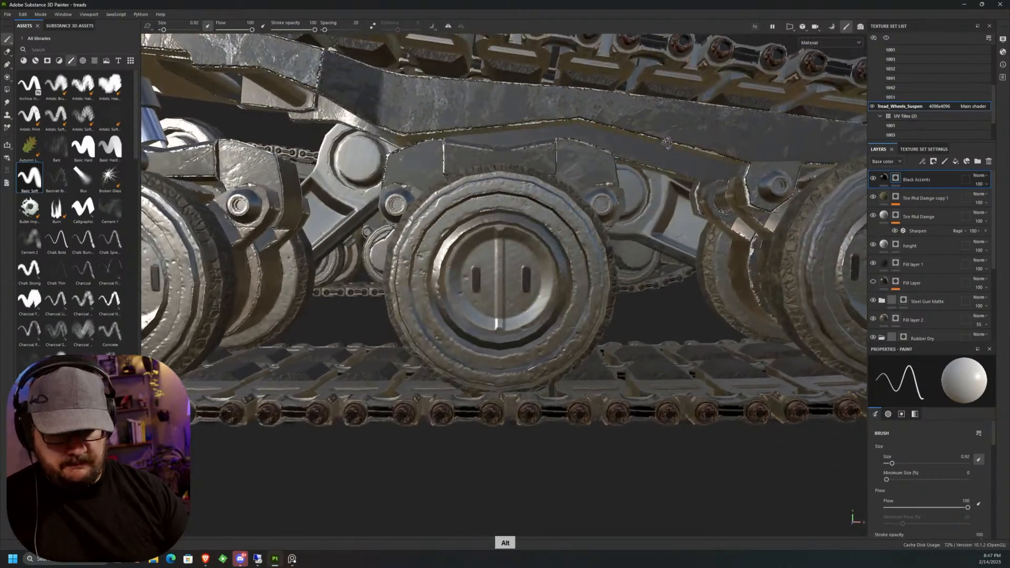
scroll(665, 143, up, 4)
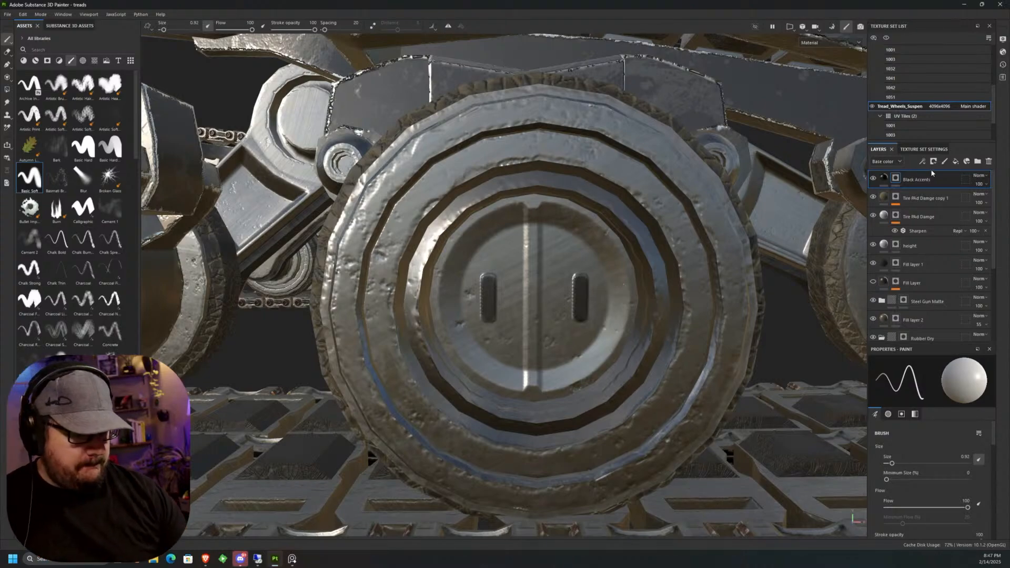
scroll(991, 214, down, 5)
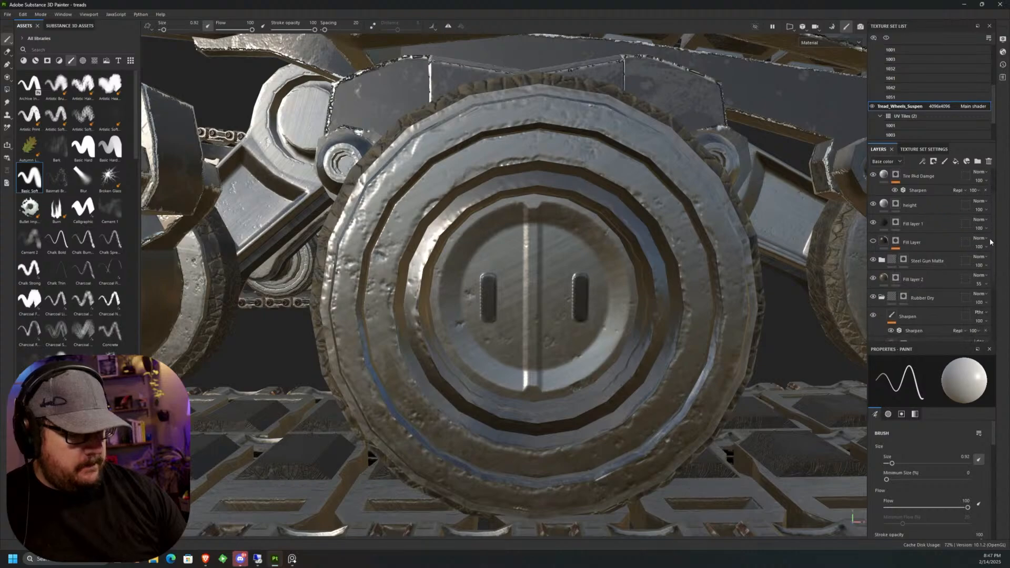
Compare the wheels with the base steel color folder and its Edges layer shown and hidden.
click(881, 231)
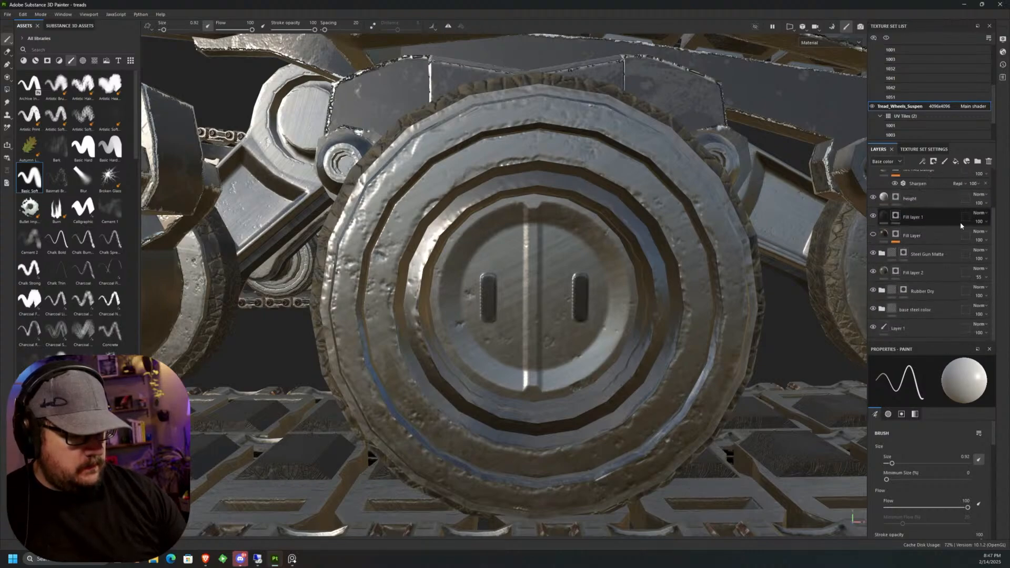
click(873, 253)
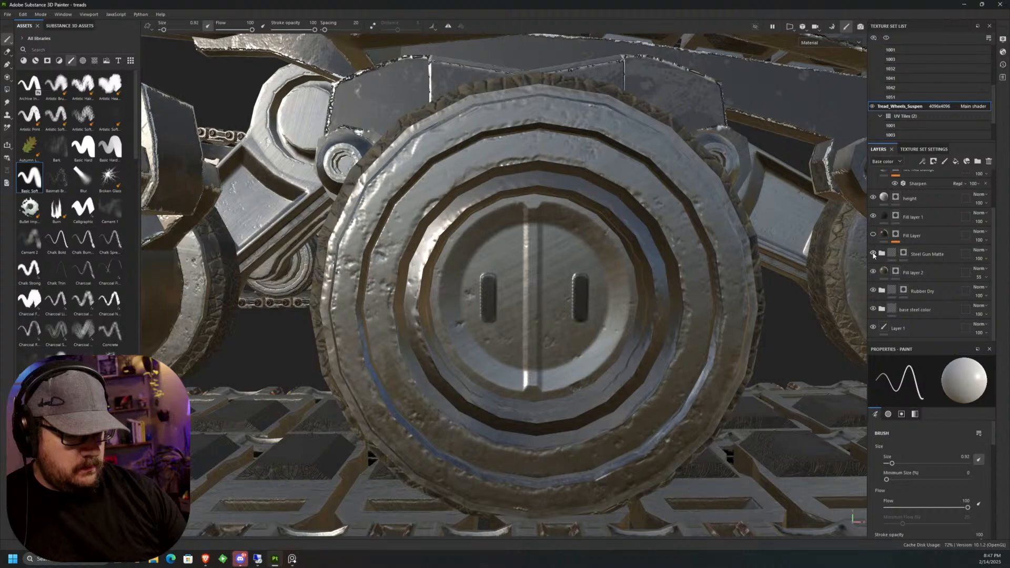
click(872, 310)
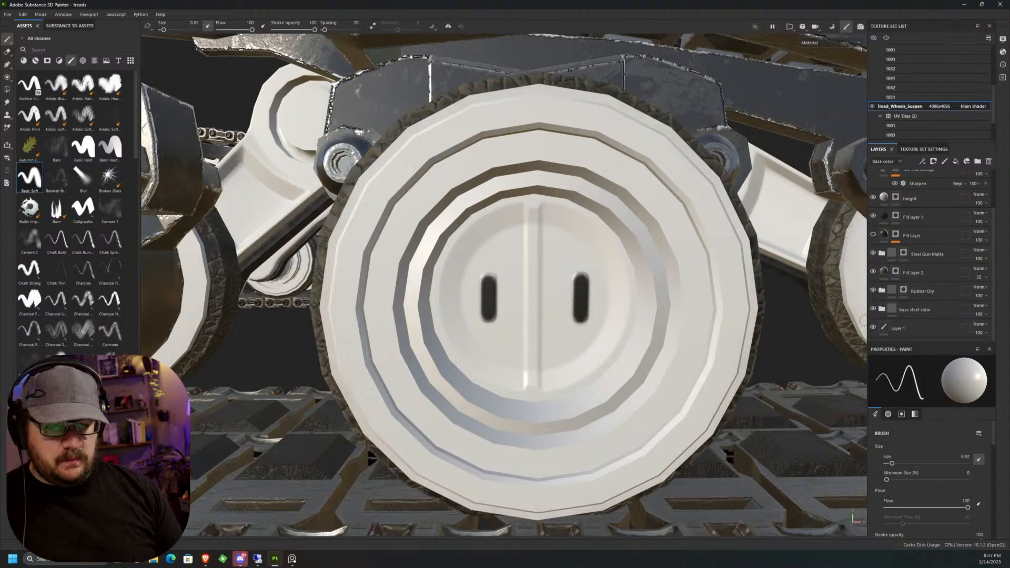
click(873, 310)
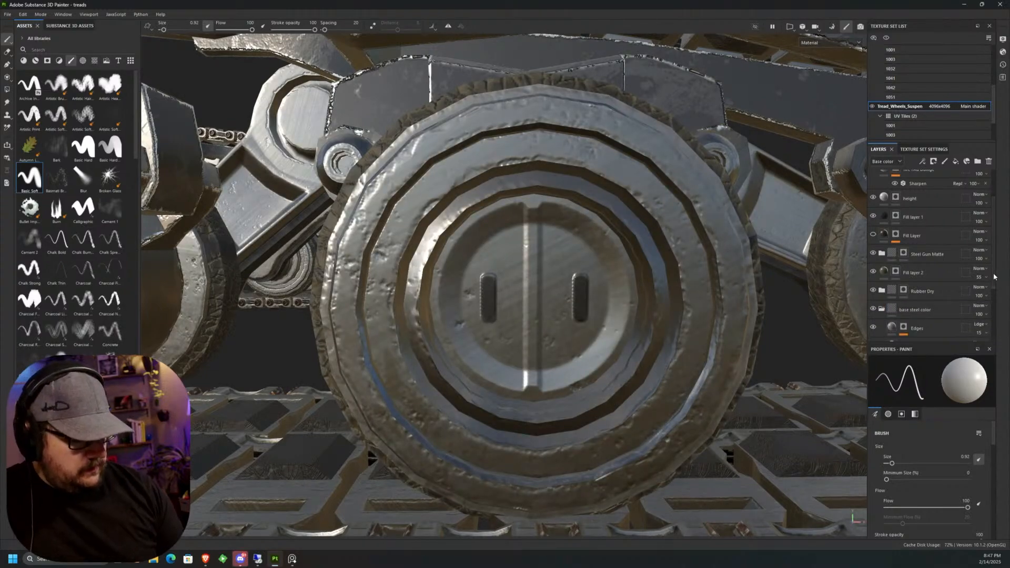
drag(993, 276, 992, 297)
click(904, 277)
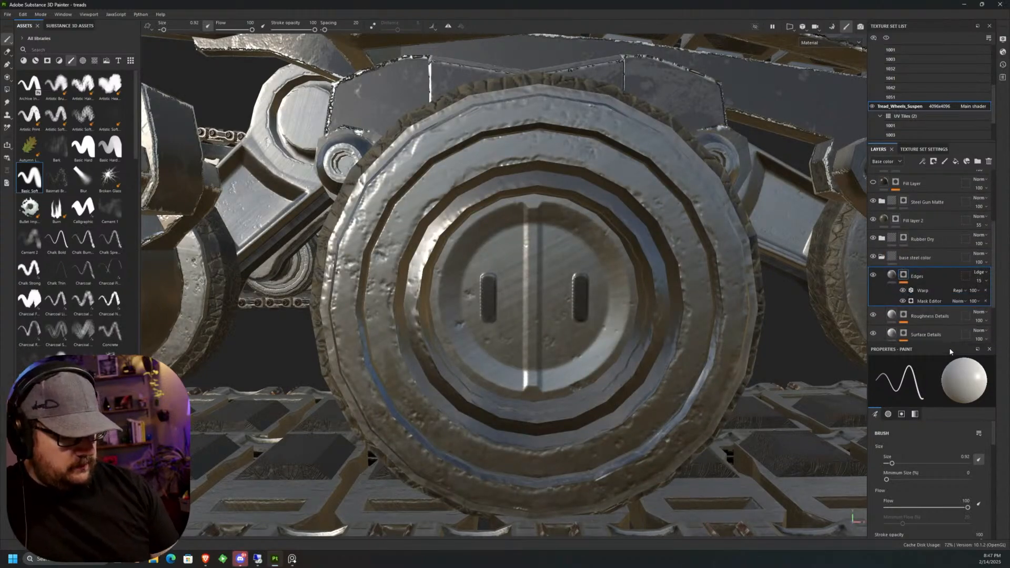
click(873, 274)
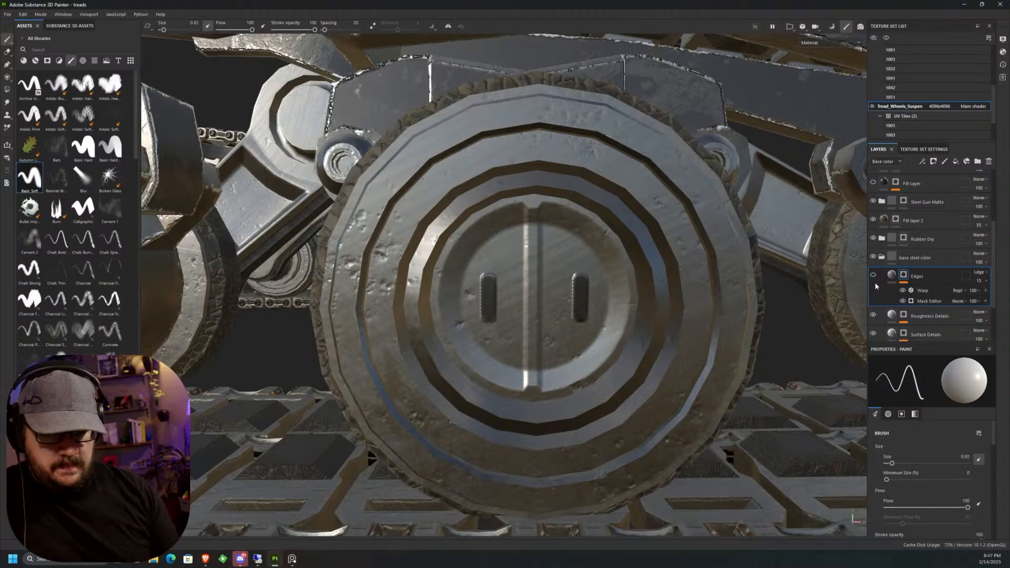
scroll(650, 358, down, 5)
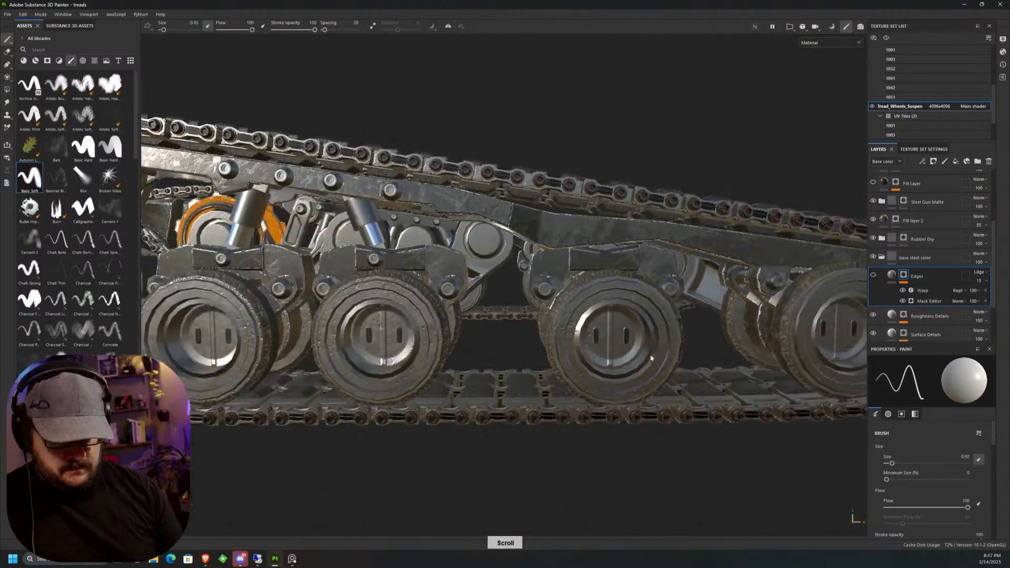
alt+drag(646, 355, 708, 334)
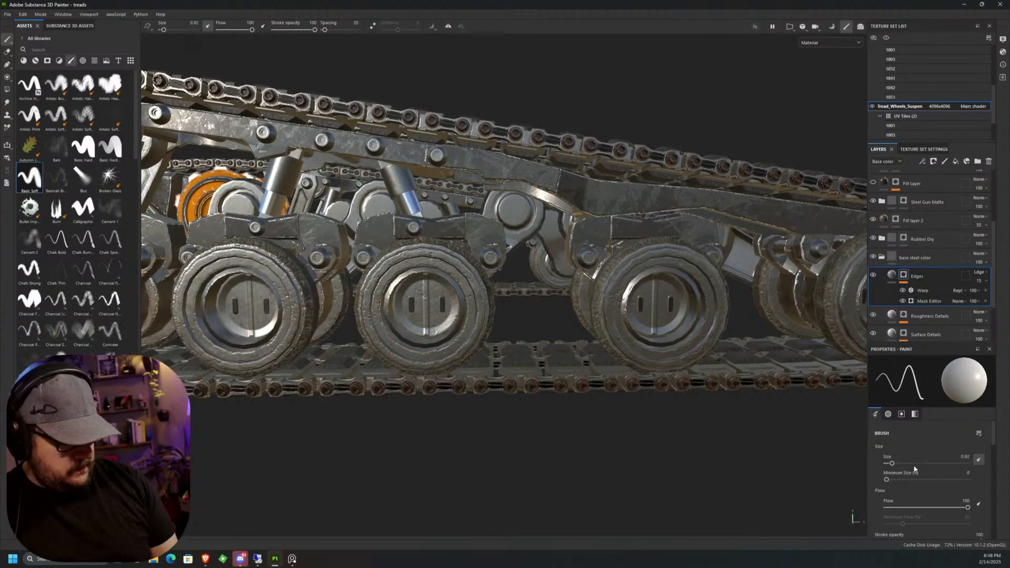
Set the Global Balance of the Edges layer's Mask Editor in the base steel color folder to 0.18.
click(929, 301)
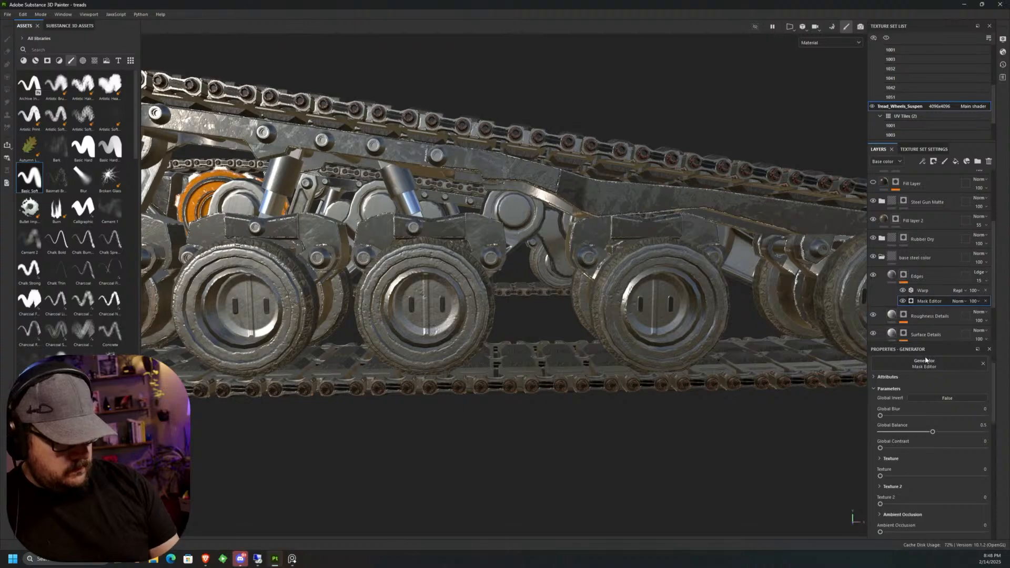
drag(926, 433, 911, 435)
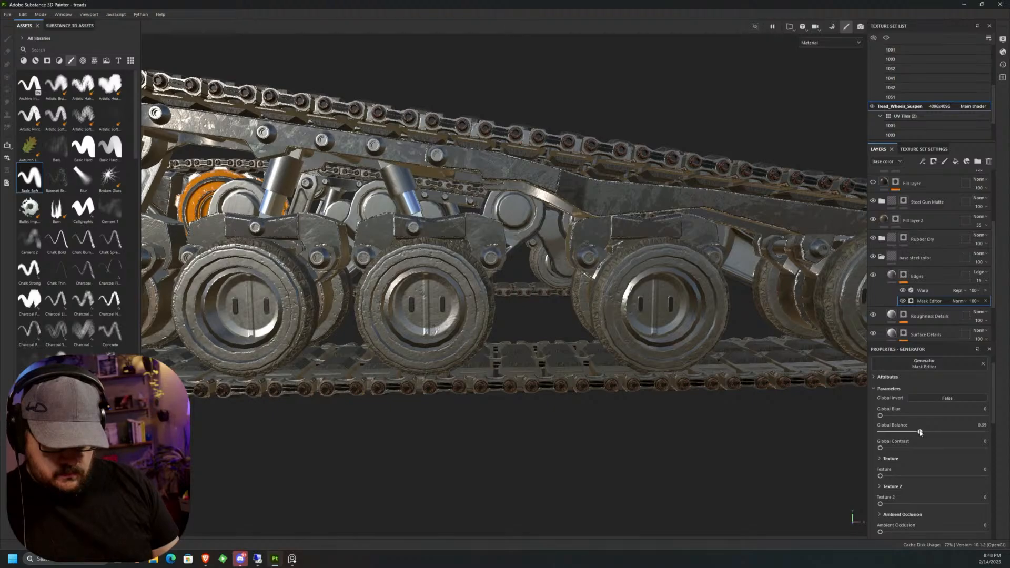
drag(897, 434, 899, 434)
scroll(684, 268, up, 4)
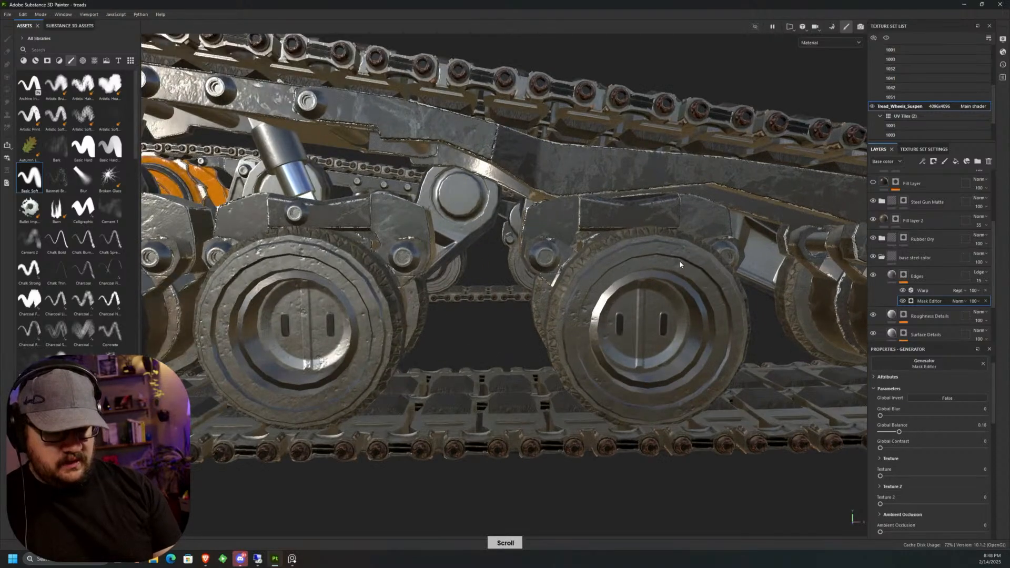
alt+drag(654, 308, 570, 357)
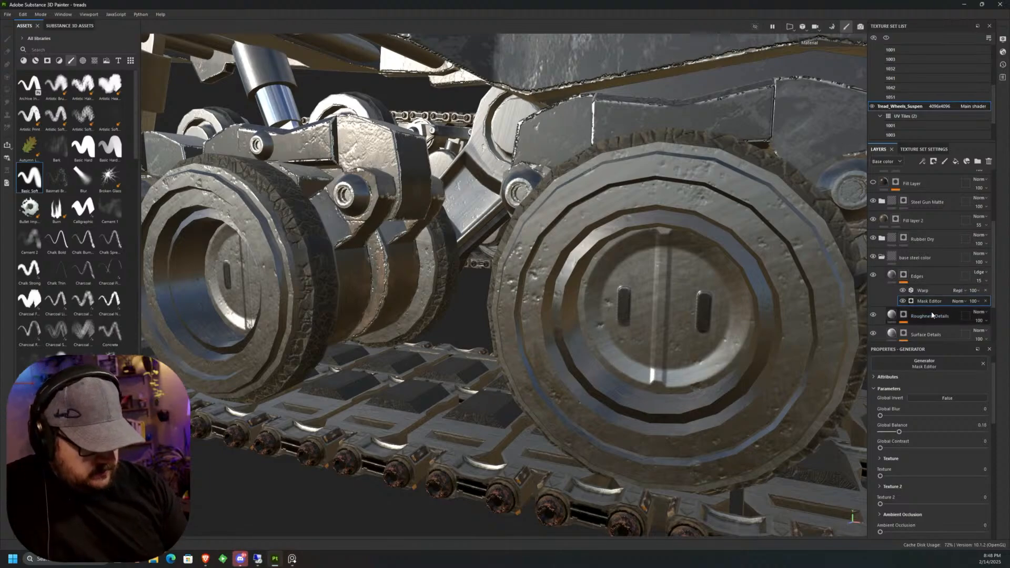
Compare the wheels with the Roughness Details and Surface Details layers of base steel color shown and hidden.
click(872, 315)
click(872, 315)
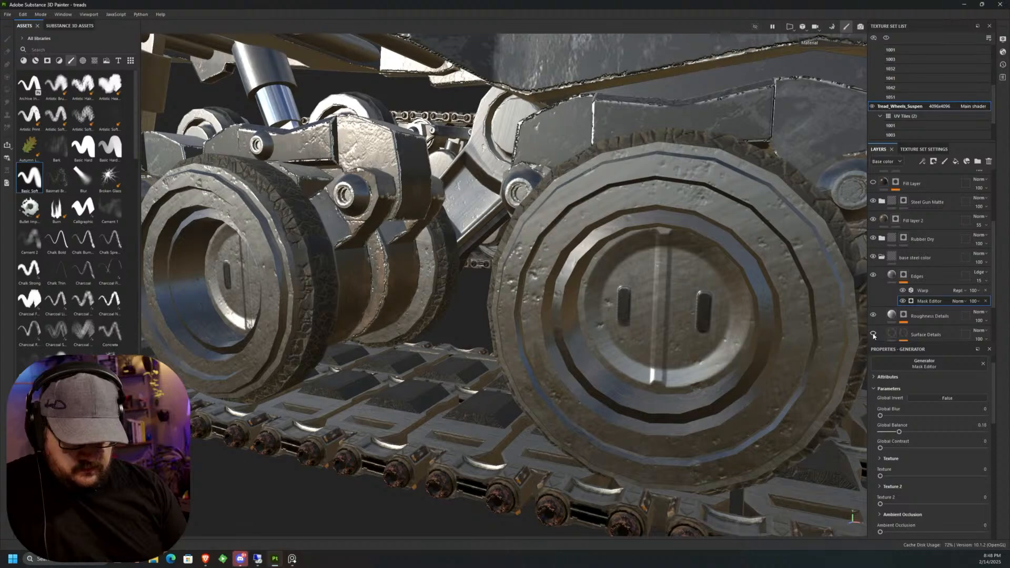
click(873, 315)
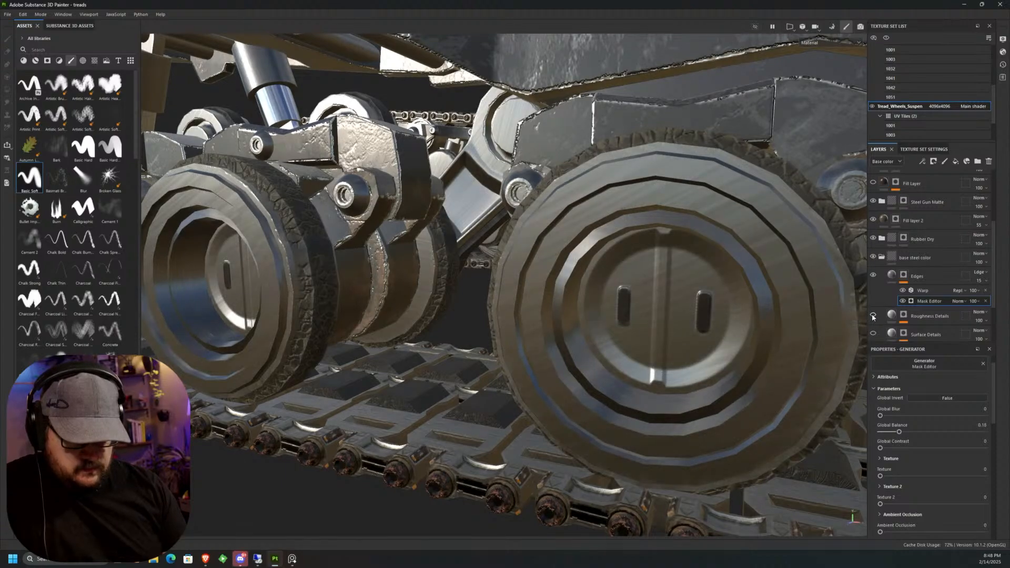
click(873, 315)
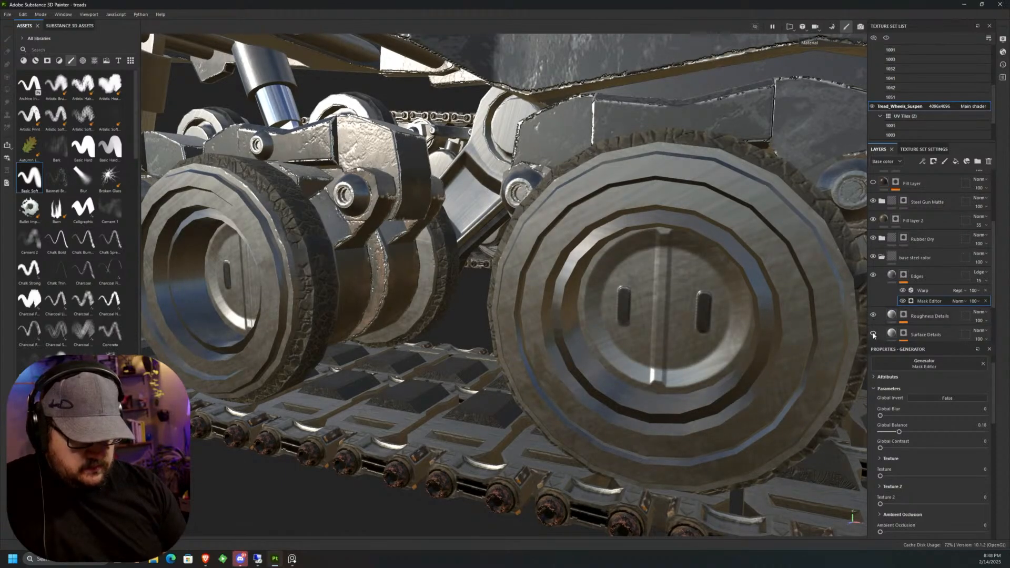
click(873, 334)
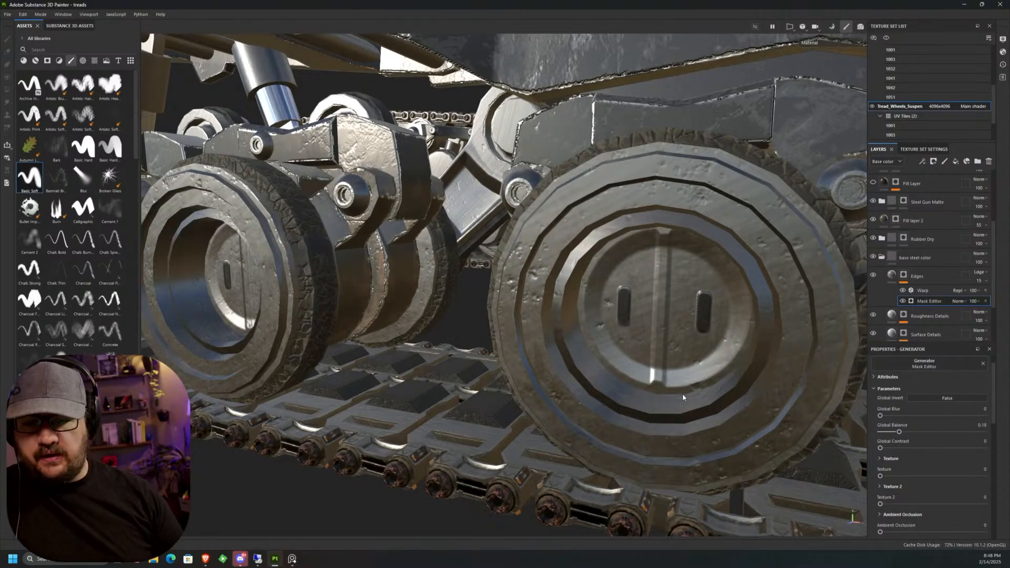
scroll(659, 312, down, 10)
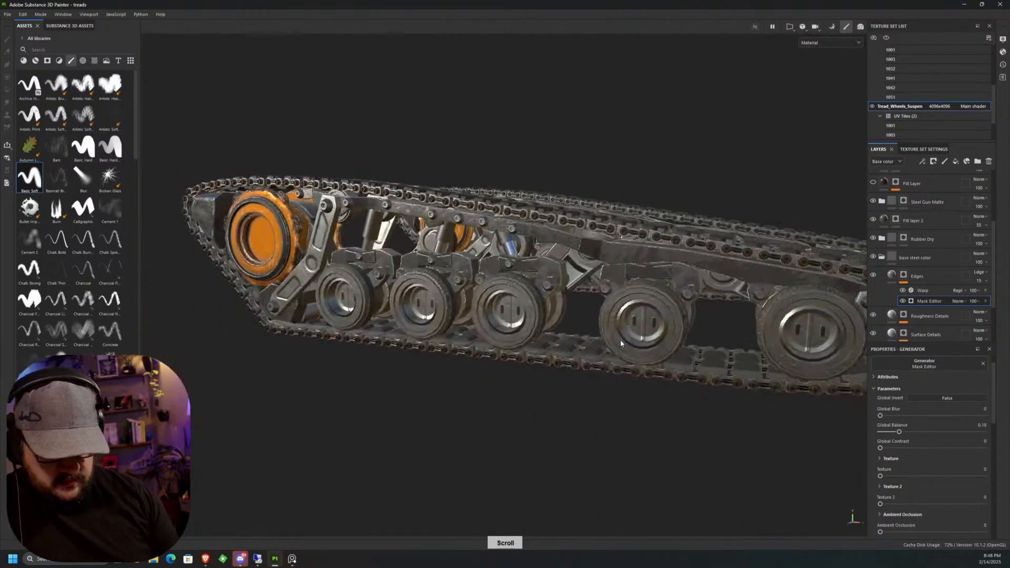
alt+drag(583, 349, 647, 337)
scroll(628, 325, up, 4)
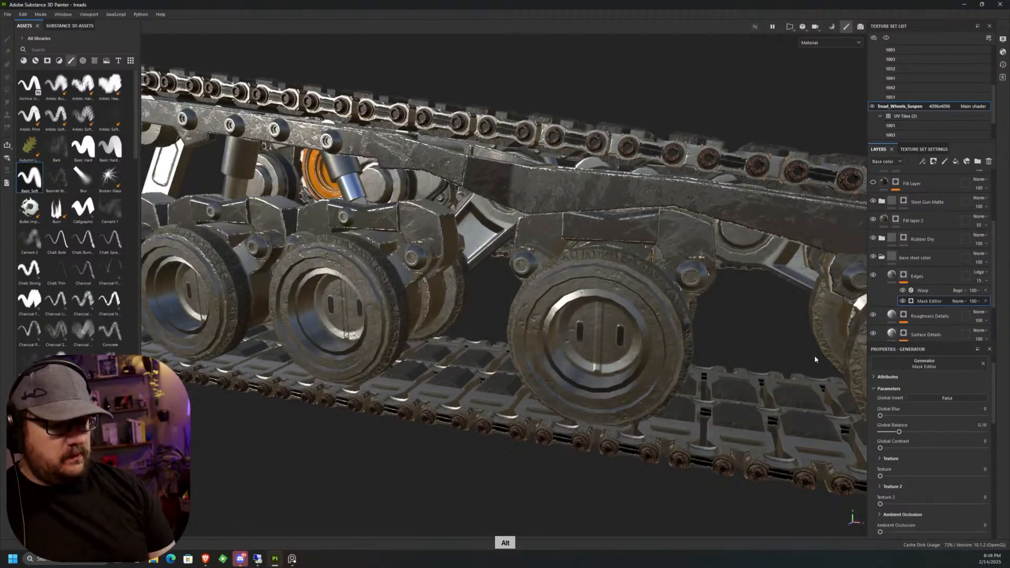
Hide the base steel color folder and apply the Steel Painted Rough Damaged smart material to the wheel texture set.
click(882, 258)
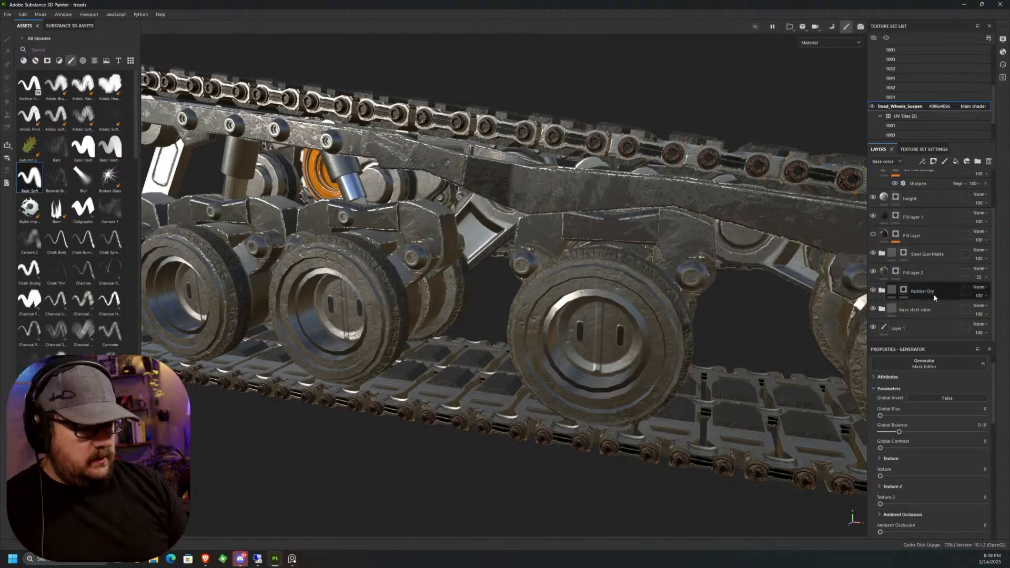
click(872, 309)
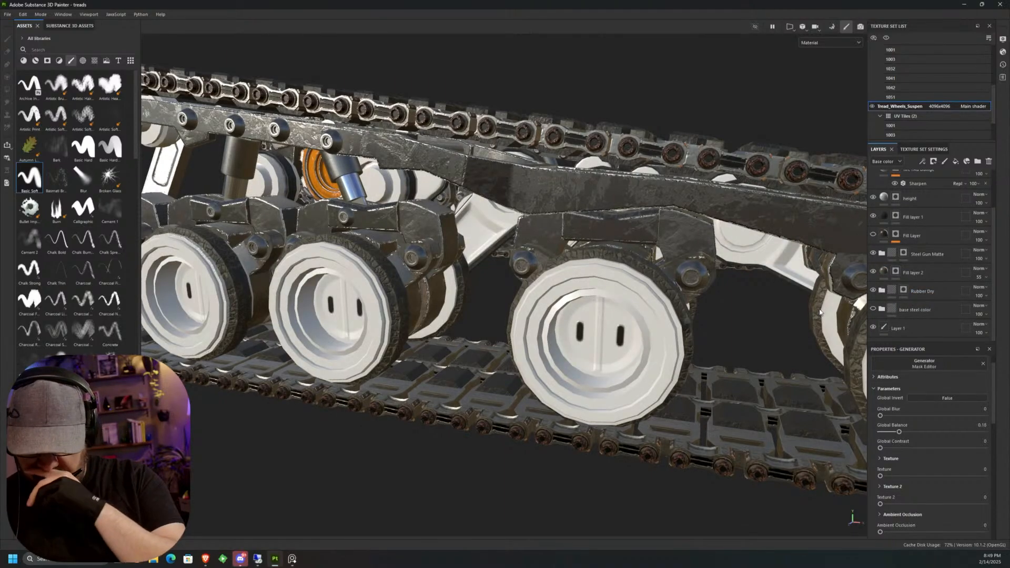
click(35, 60)
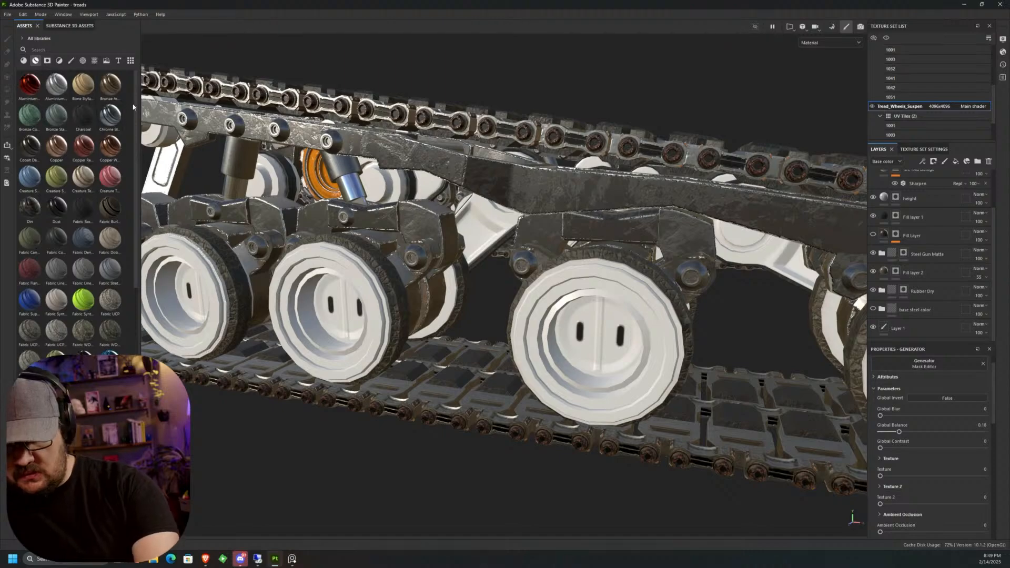
scroll(132, 289, down, 10)
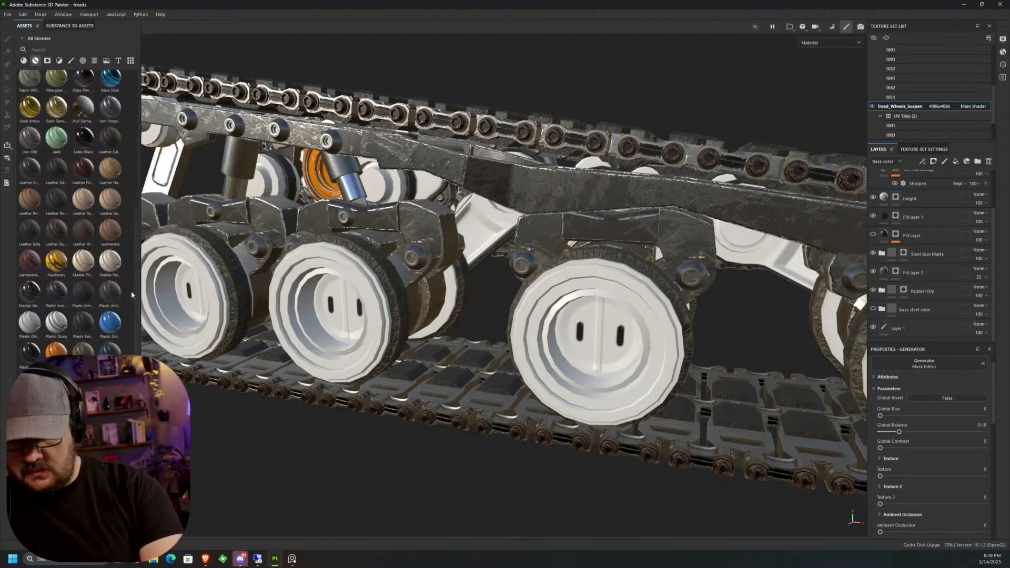
scroll(132, 326, down, 3)
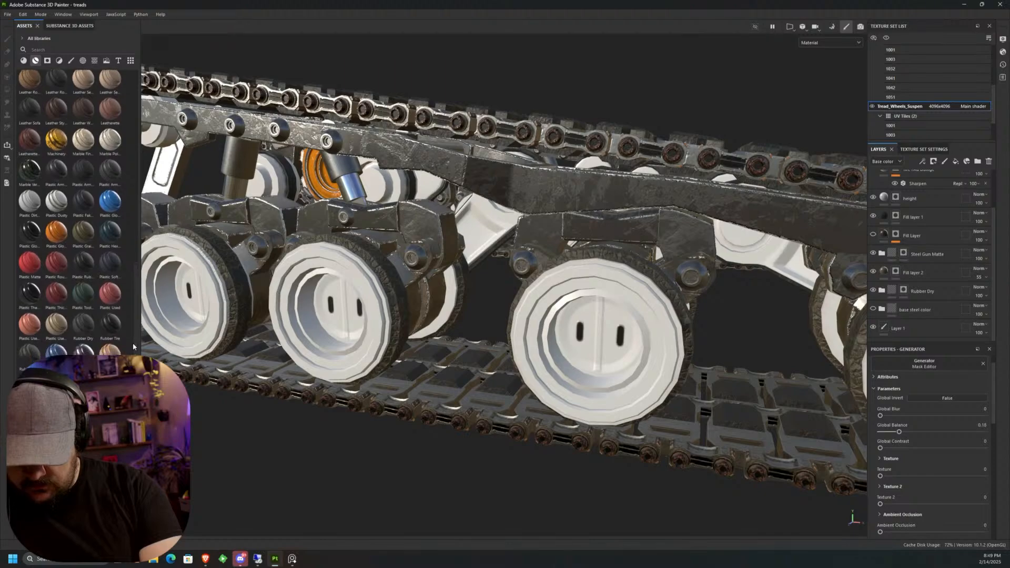
scroll(132, 347, down, 1)
scroll(132, 349, down, 1)
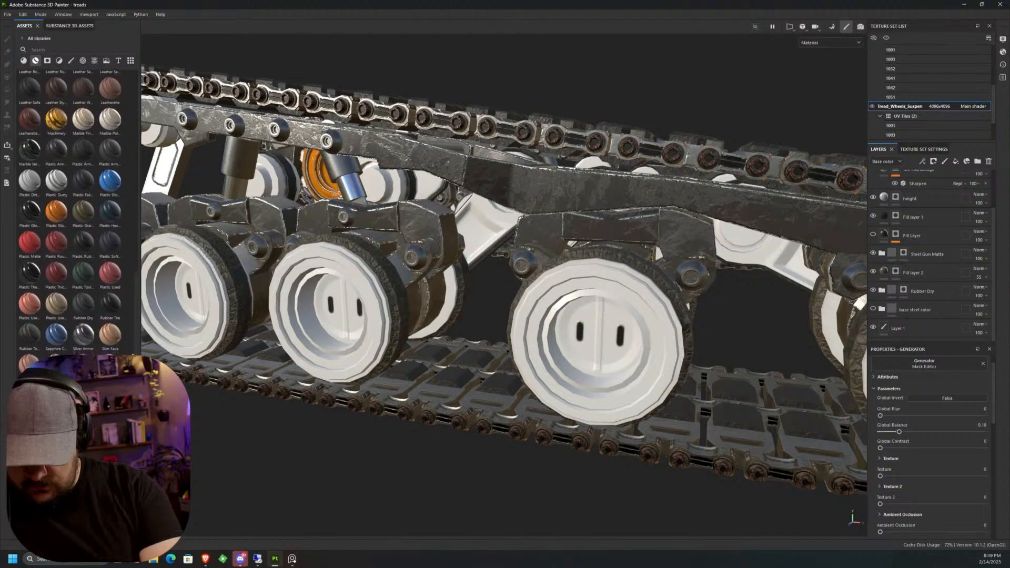
drag(83, 390, 563, 309)
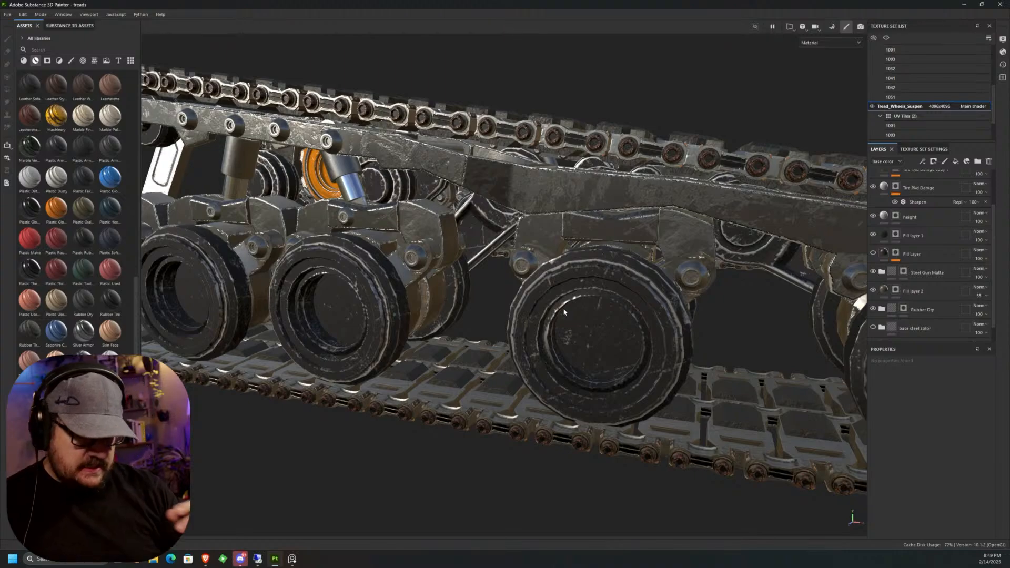
Move the Steel Painted Rough Damaged folder below Rubber Dry, directly above the base steel color folder.
scroll(967, 184, up, 3)
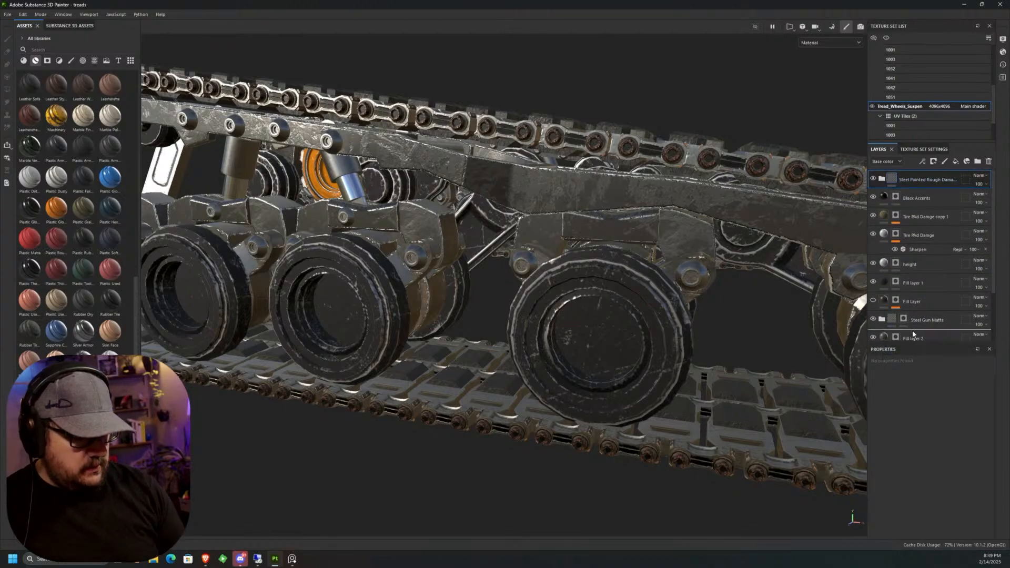
drag(912, 334, 912, 332)
scroll(989, 332, down, 4)
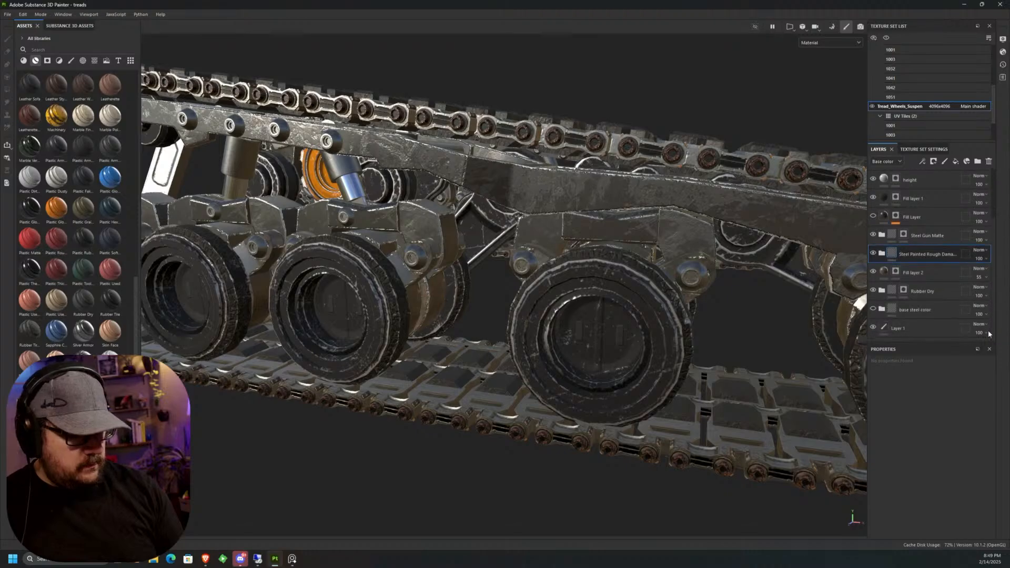
drag(941, 260, 928, 307)
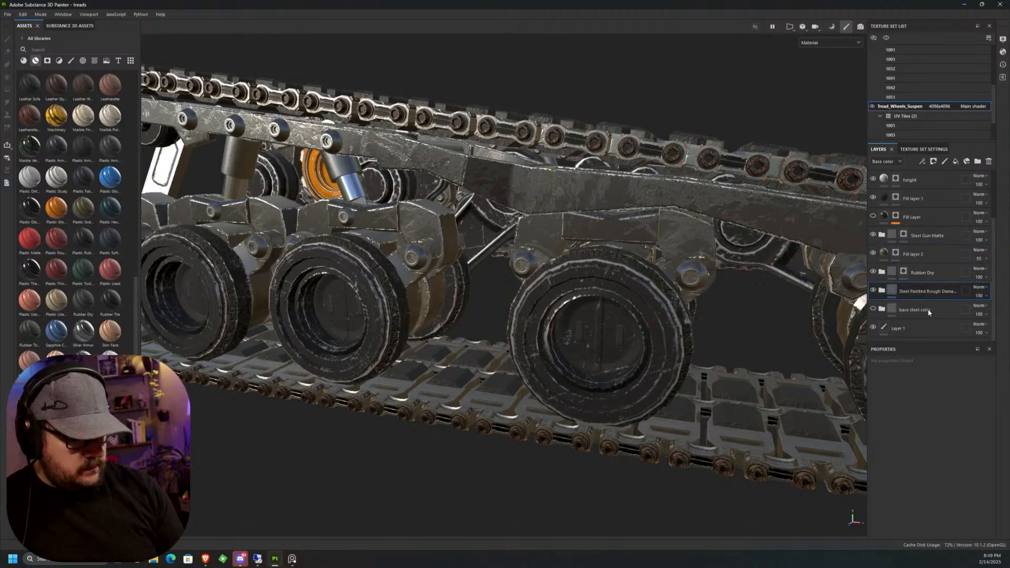
Set the main shader's specular quality to Very high (128 spp).
scroll(729, 372, up, 6)
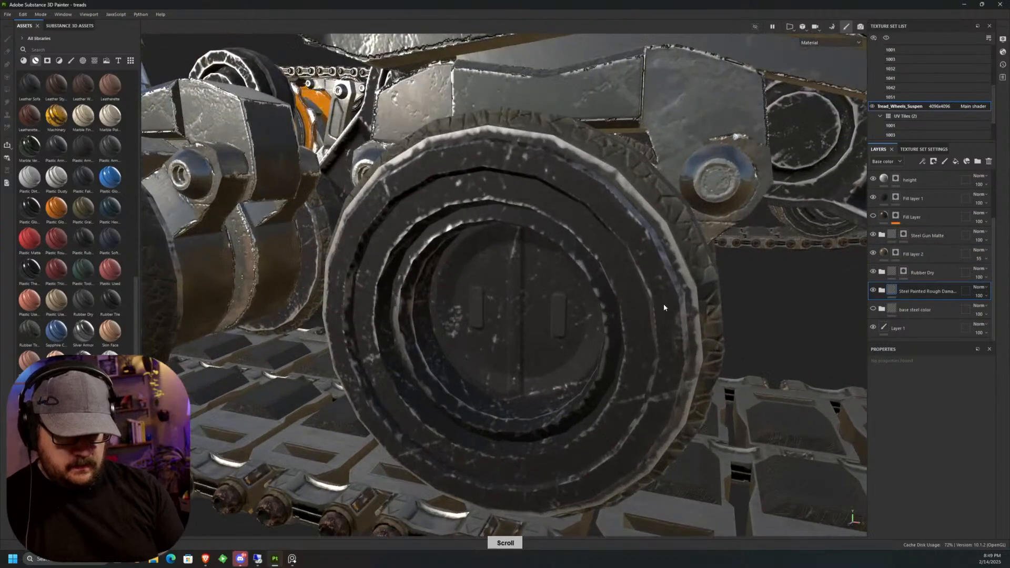
alt+drag(635, 361, 701, 355)
click(1002, 53)
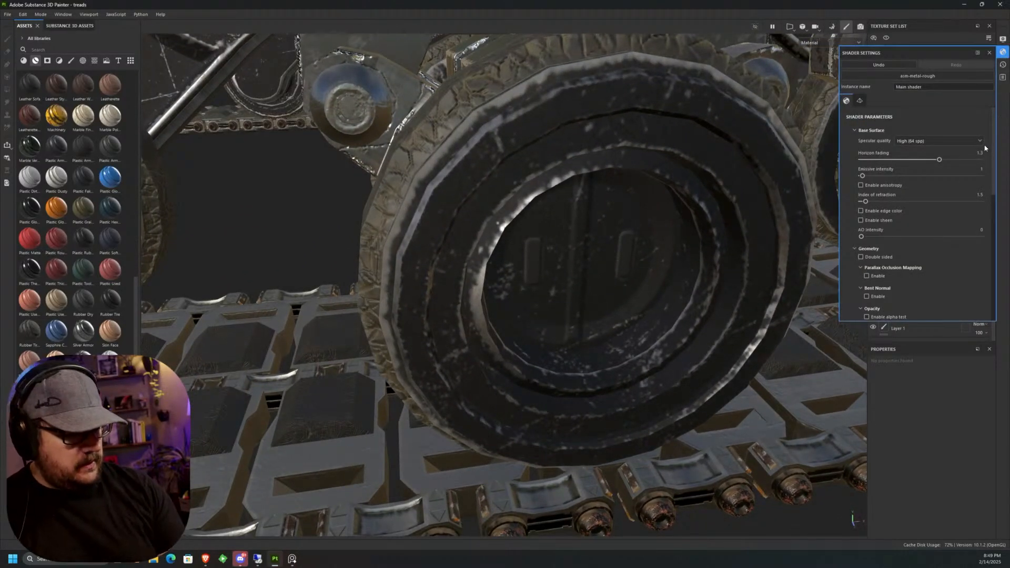
click(969, 141)
click(925, 184)
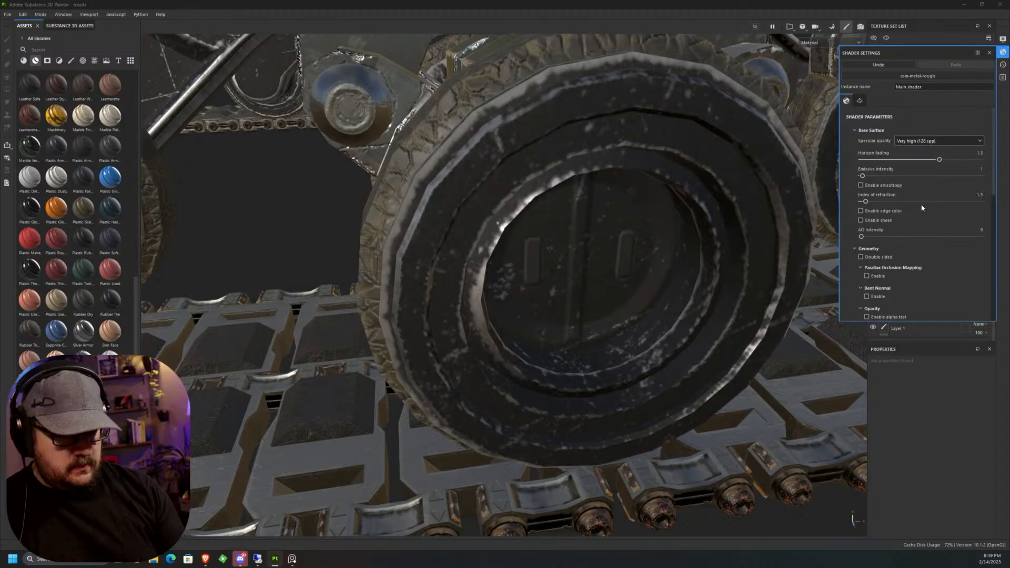
Try an AO intensity of 1 on the main shader and return it to 0, checking the wheel's shading.
alt+drag(737, 277, 660, 327)
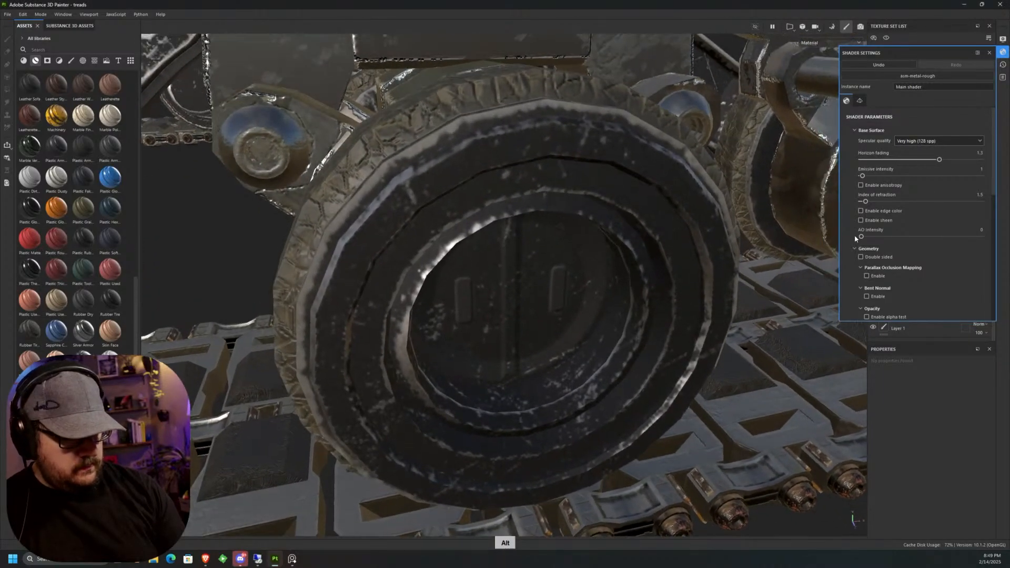
drag(880, 236, 1008, 237)
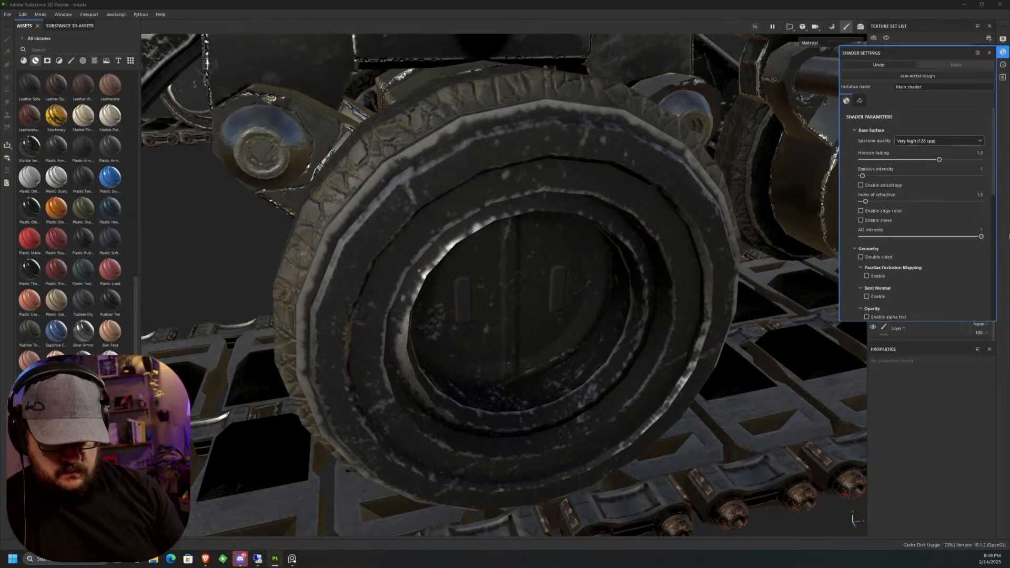
click(895, 236)
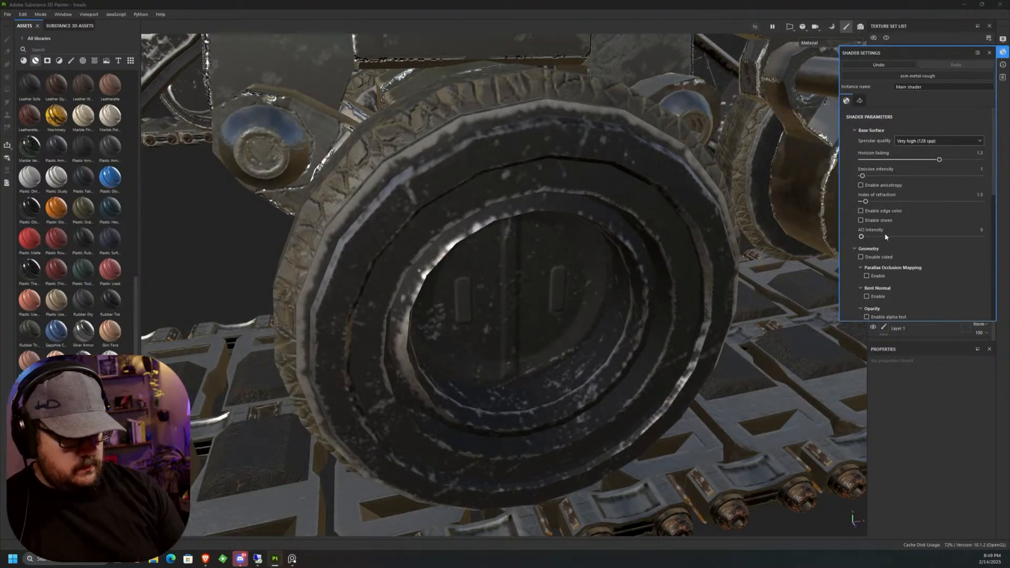
alt+drag(839, 255, 840, 234)
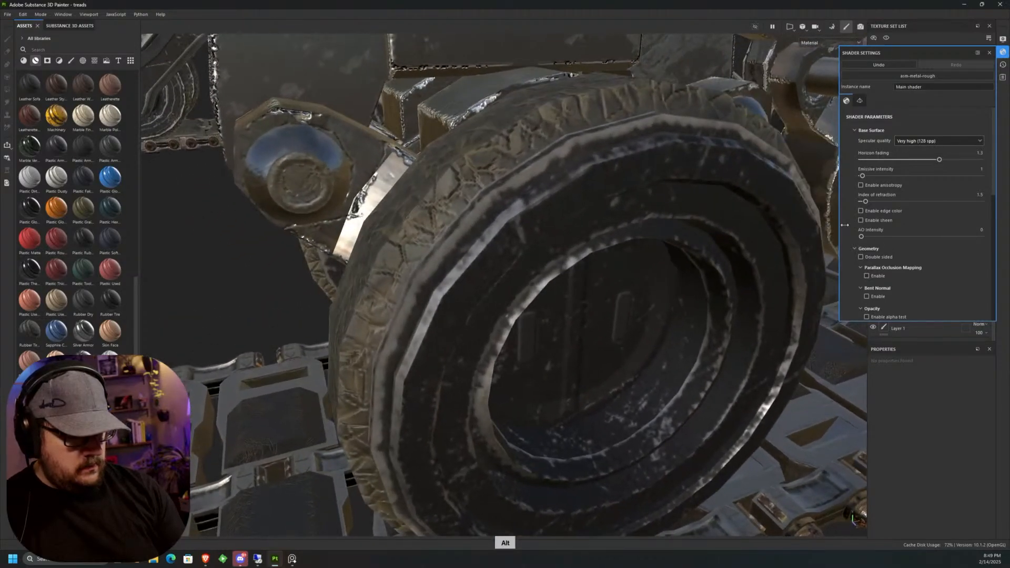
Enable anisotropy on the main shader and close the shader settings.
click(860, 186)
click(1001, 50)
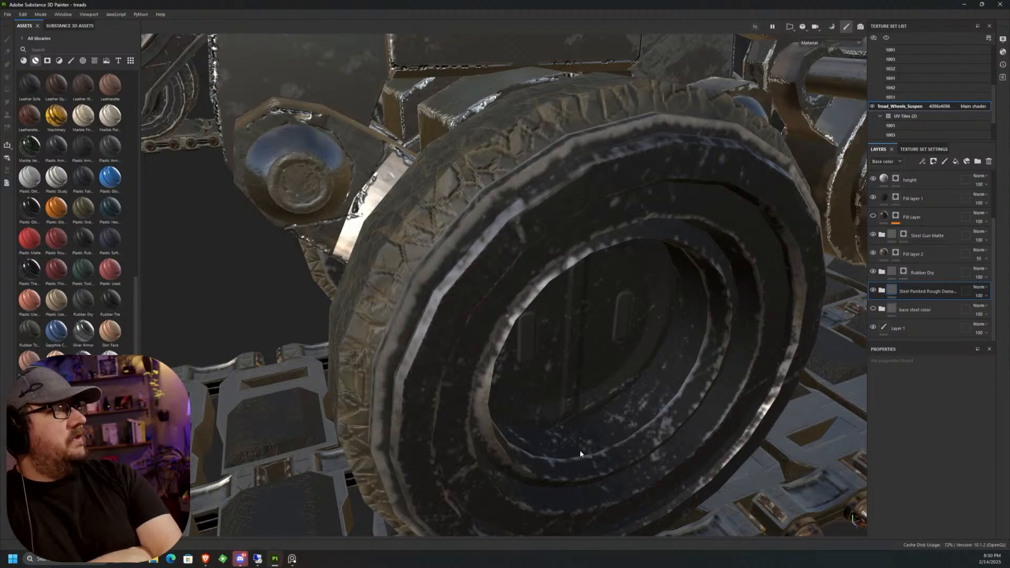
Examine the whole tread assembly from several angles, checking how the wheels' steel base reads from a distance and close up.
scroll(580, 453, down, 10)
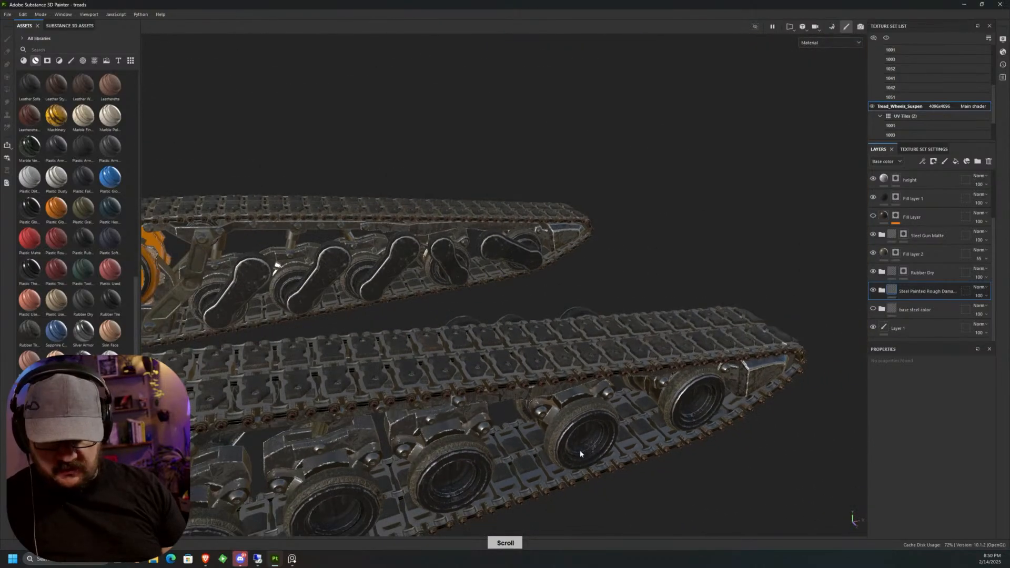
alt+drag(580, 454, 597, 316)
scroll(597, 316, down, 3)
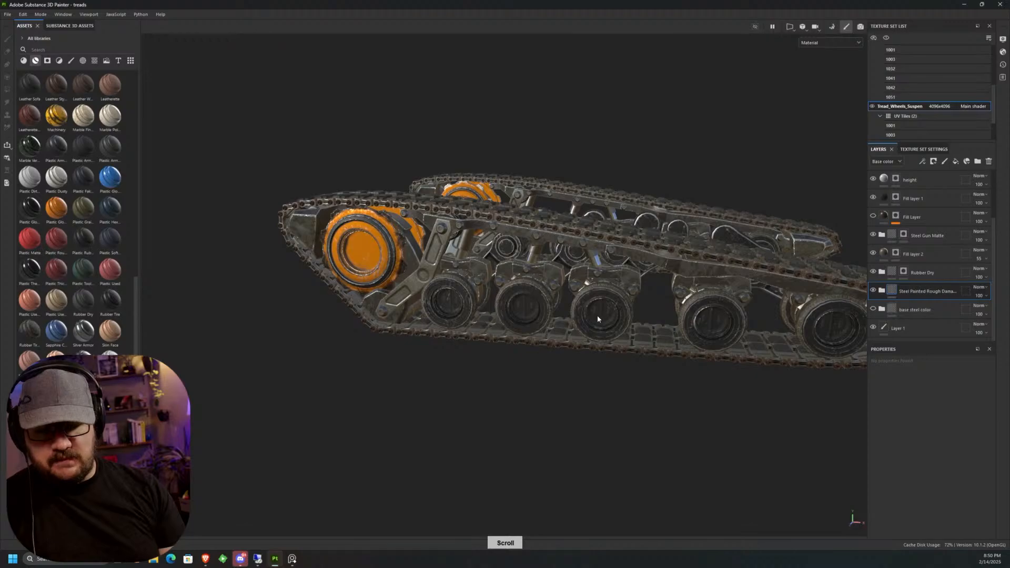
middle_drag(596, 316, 564, 334)
alt+drag(553, 377, 563, 357)
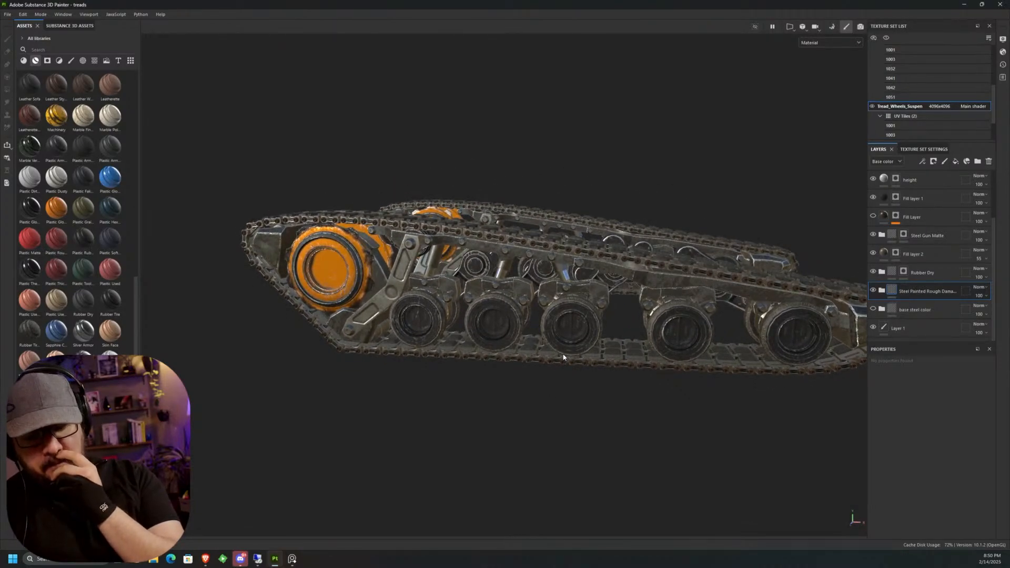
mouse_move(518, 249)
alt+mouse_down()
mouse_move(539, 208)
mouse_move(552, 242)
mouse_move(489, 316)
mouse_move(521, 286)
mouse_move(506, 242)
alt+mouse_up()
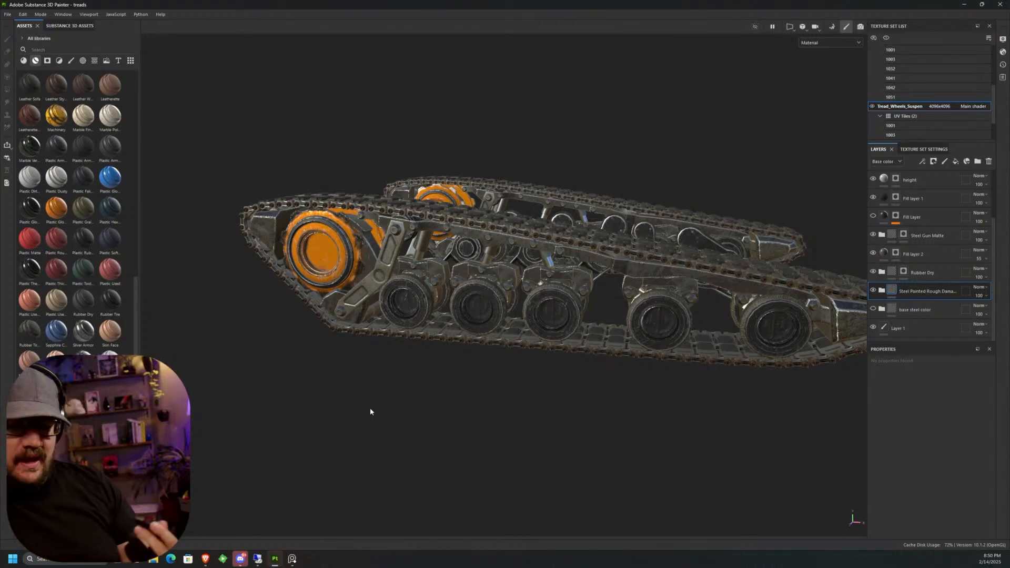
mouse_move(692, 392)
alt+mouse_down()
mouse_move(714, 368)
mouse_move(659, 407)
mouse_move(724, 344)
mouse_move(686, 333)
mouse_move(683, 381)
alt+mouse_up()
scroll(657, 336, up, 8)
Open the Steel Painted Rough Damaged folder and toggle its Metallic Paint layer off and on to compare its effect on the wheels.
click(881, 291)
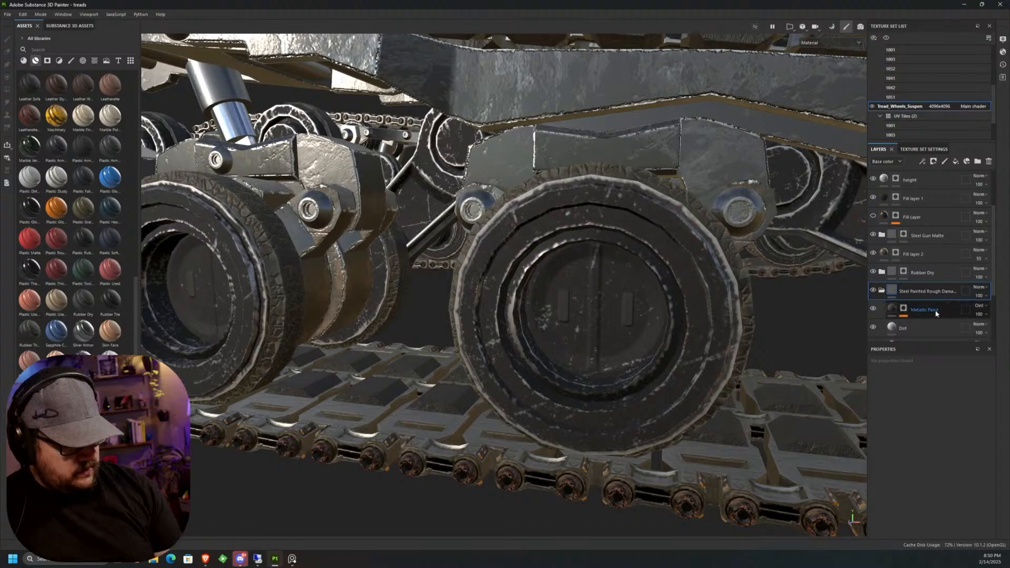
scroll(992, 307, down, 2)
scroll(992, 307, down, 2)
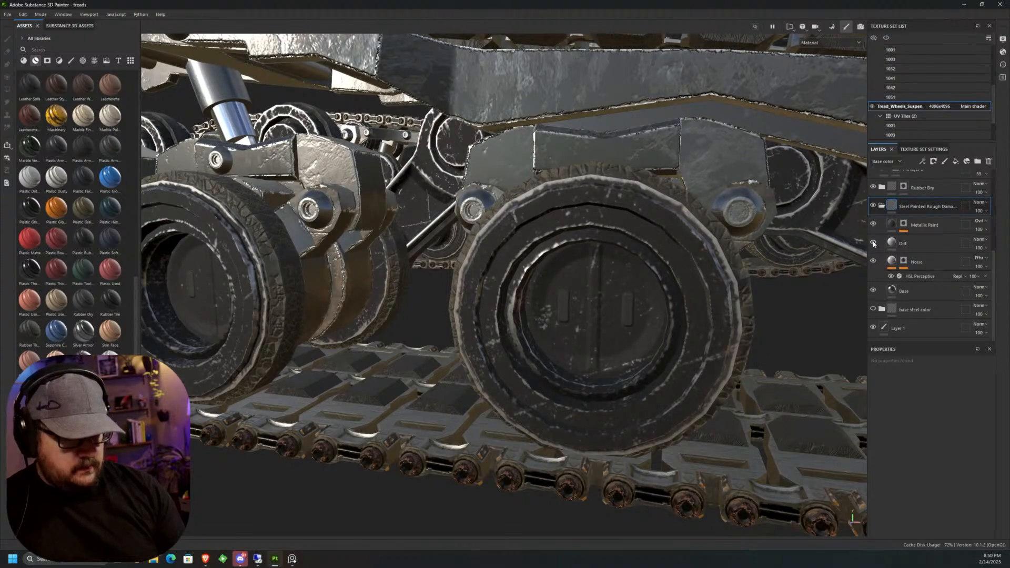
click(874, 225)
click(872, 226)
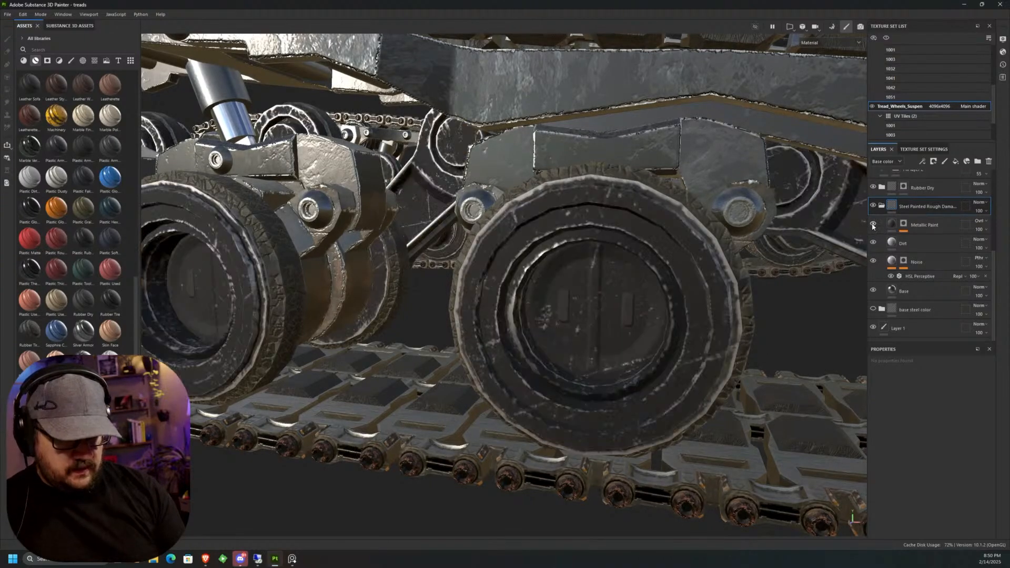
click(873, 226)
click(873, 226)
Set the balance of the Grunge Scratches Dirty fill in the Metallic Paint mask to 0.36.
click(924, 225)
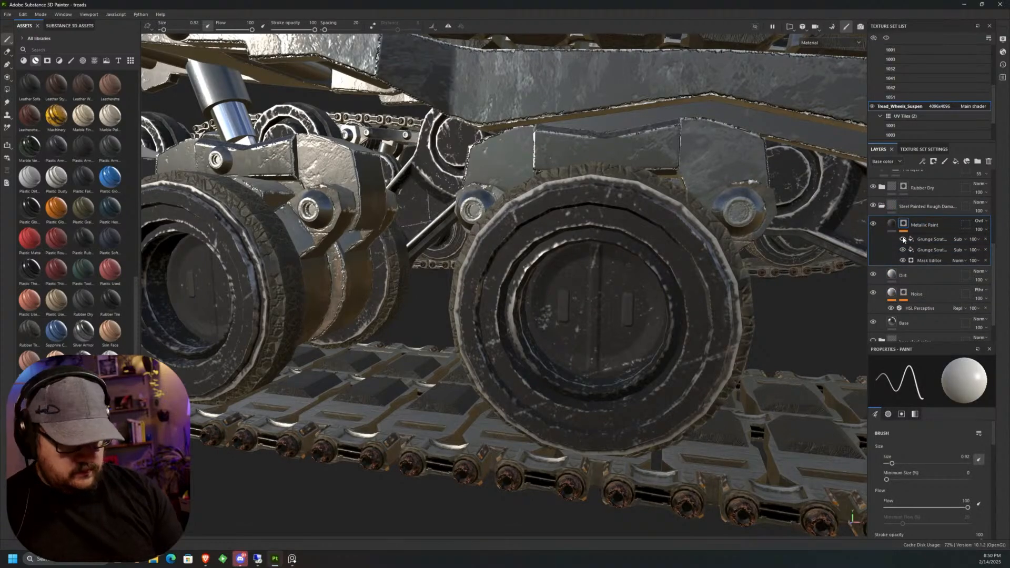
click(903, 239)
click(929, 239)
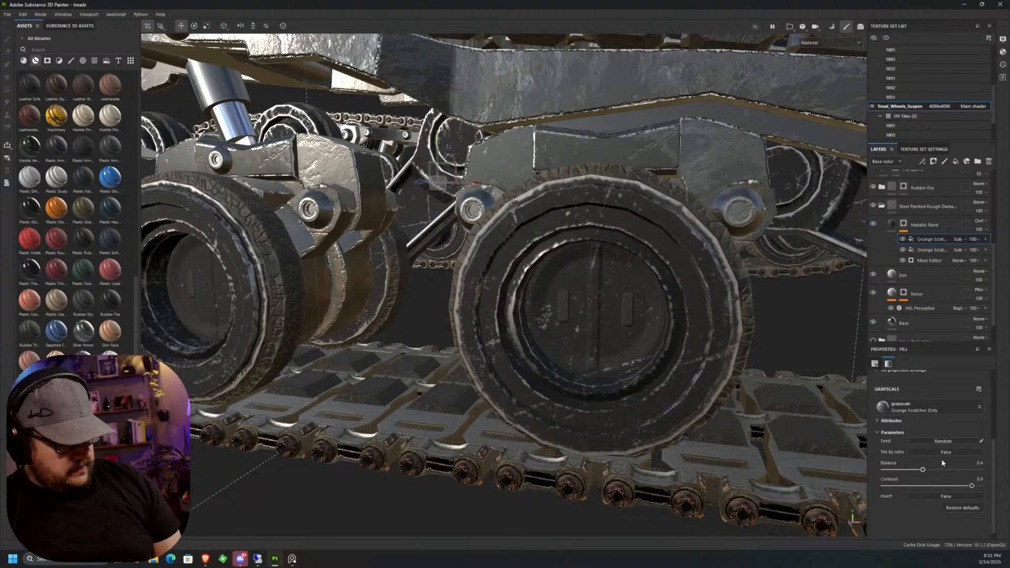
mouse_move(923, 471)
mouse_down()
mouse_move(962, 475)
mouse_move(913, 476)
mouse_up()
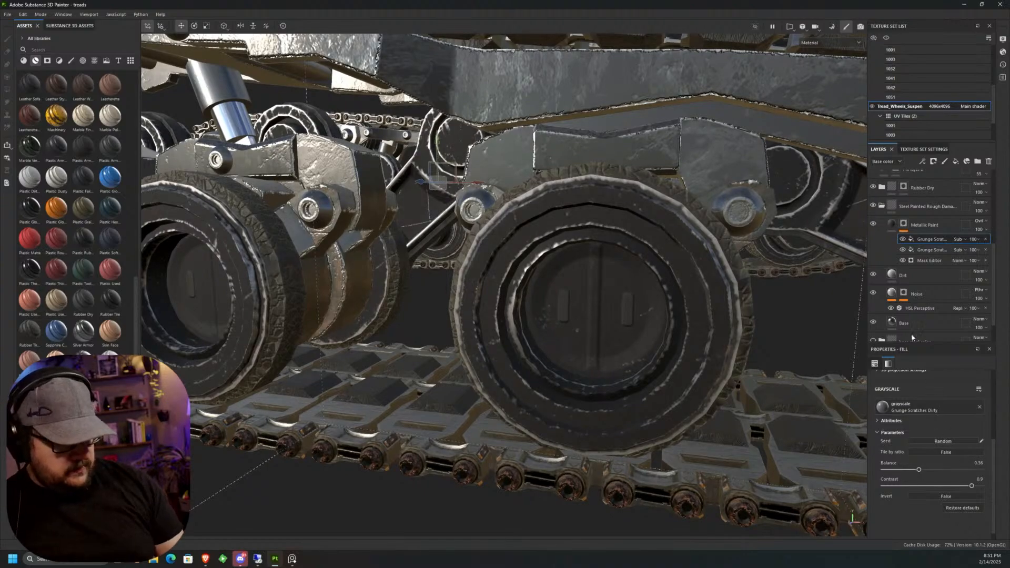
Set the Metallic Paint Mask Editor's global balance to 0.69 and global contrast to 0.2, checking its effect on the edge wear.
click(931, 250)
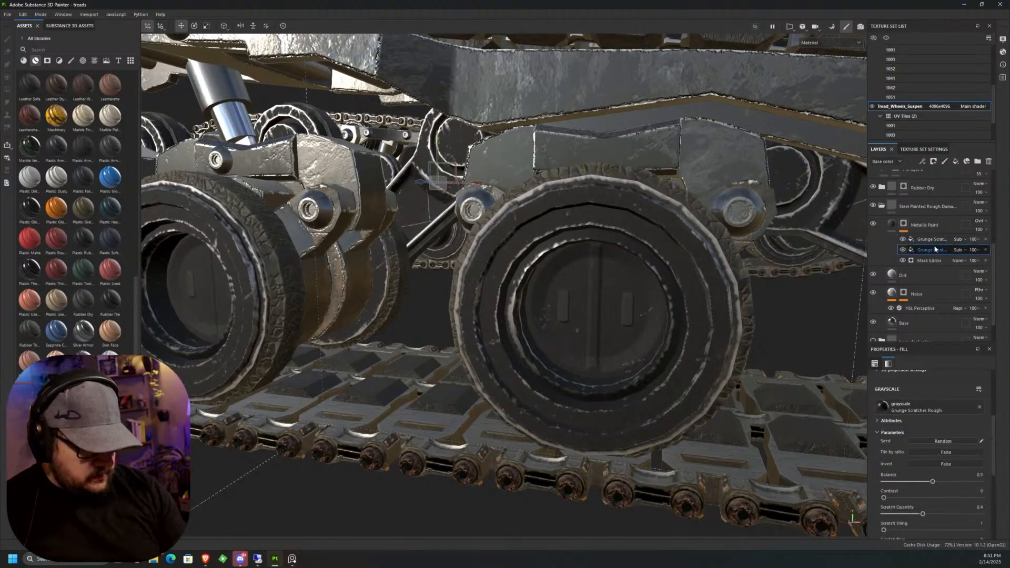
click(903, 260)
click(902, 260)
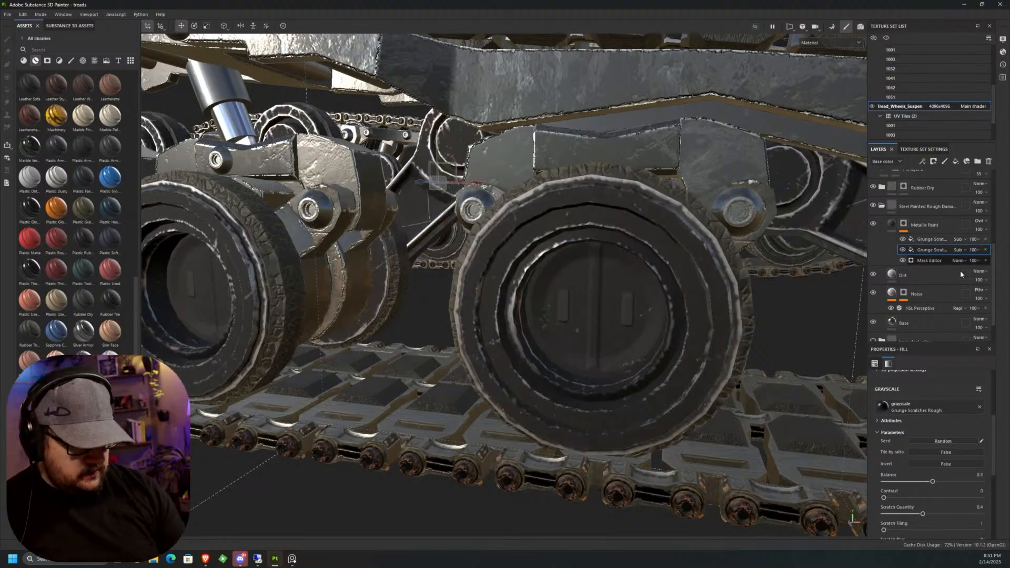
click(929, 262)
drag(937, 446, 967, 447)
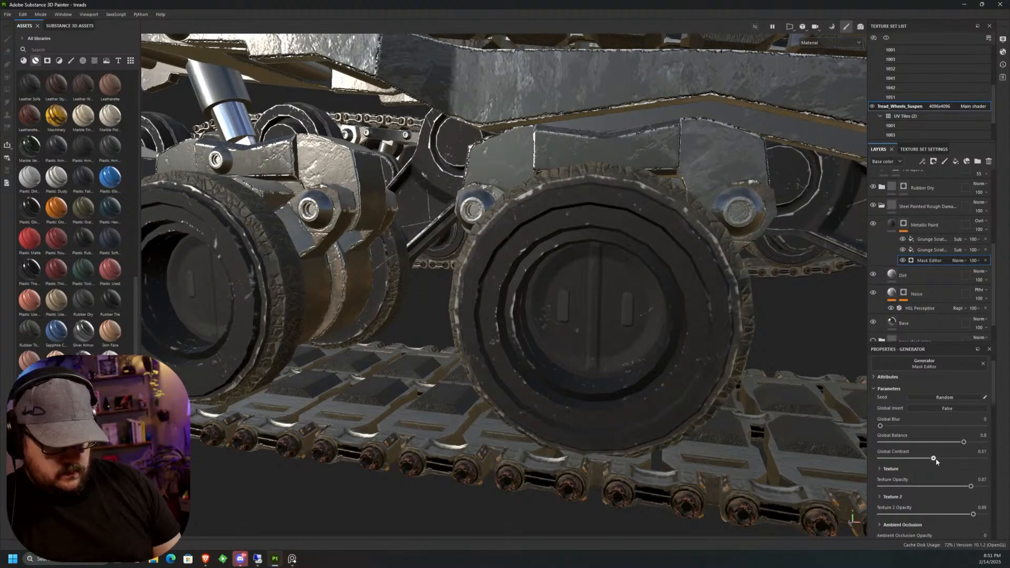
drag(949, 461, 959, 461)
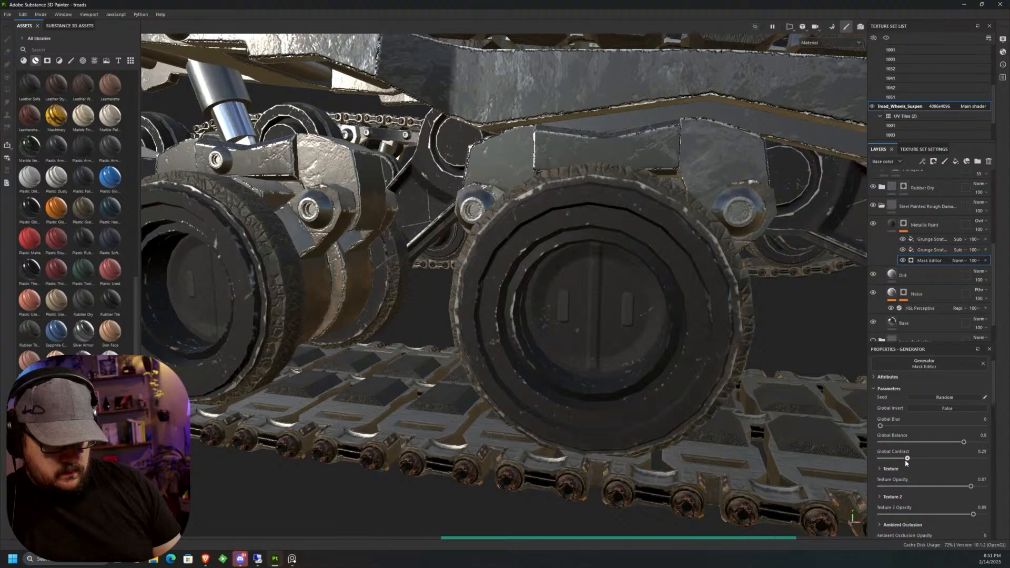
drag(970, 447, 953, 451)
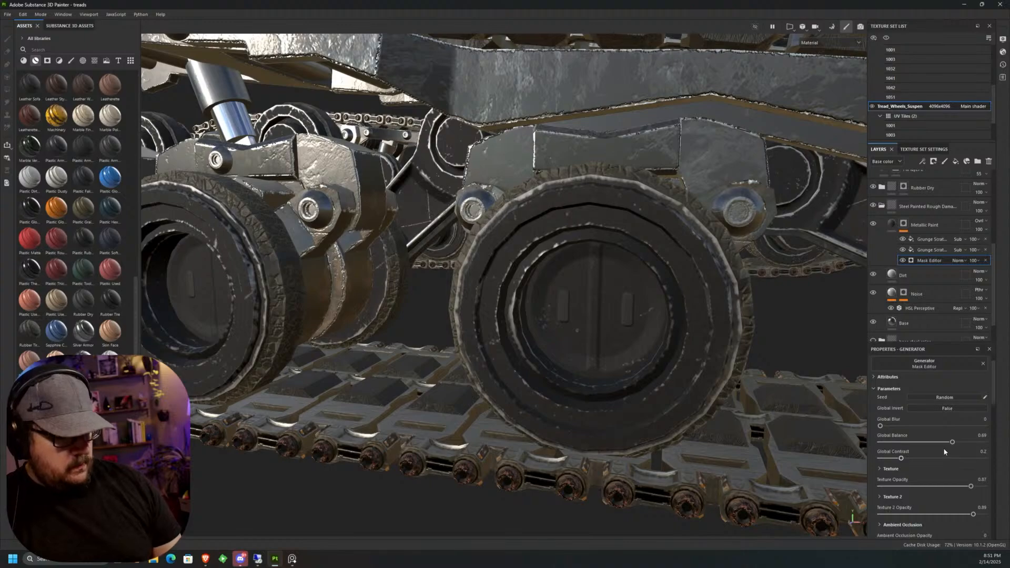
Set the balance of the Mask Editor's secondary texture, Grunge Map 012, to 0.52.
drag(997, 402, 987, 503)
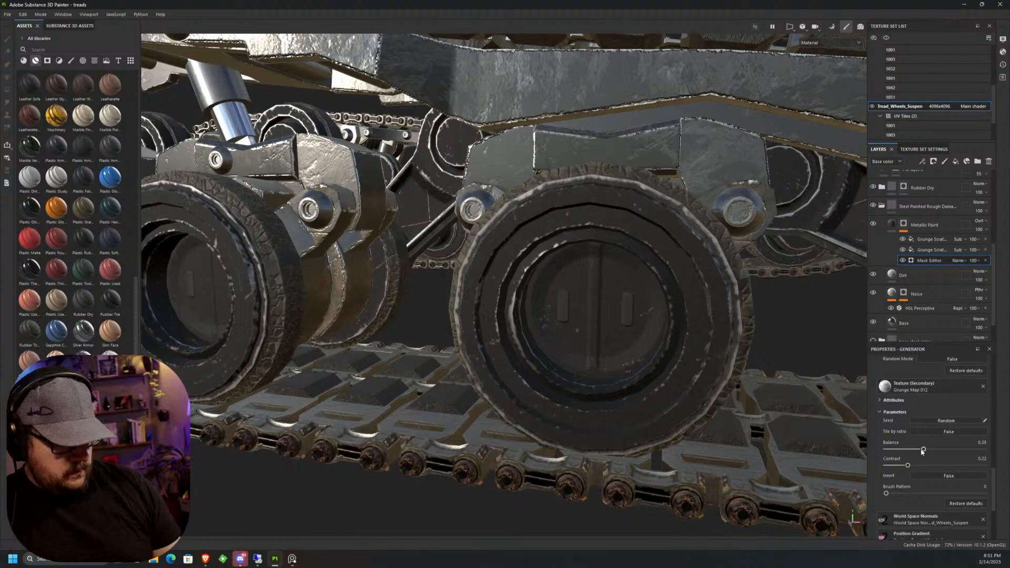
drag(901, 454, 925, 454)
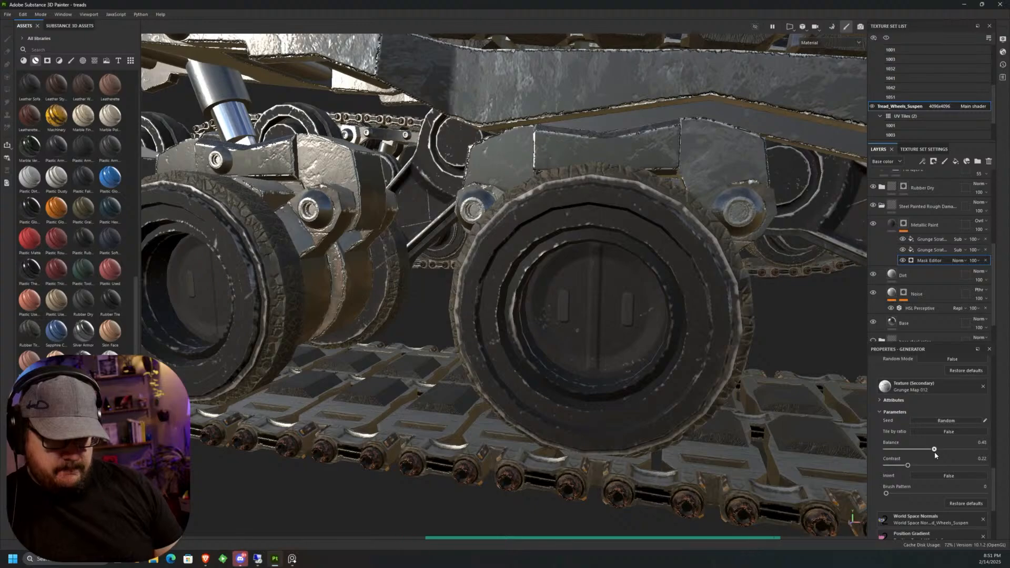
drag(933, 449, 937, 449)
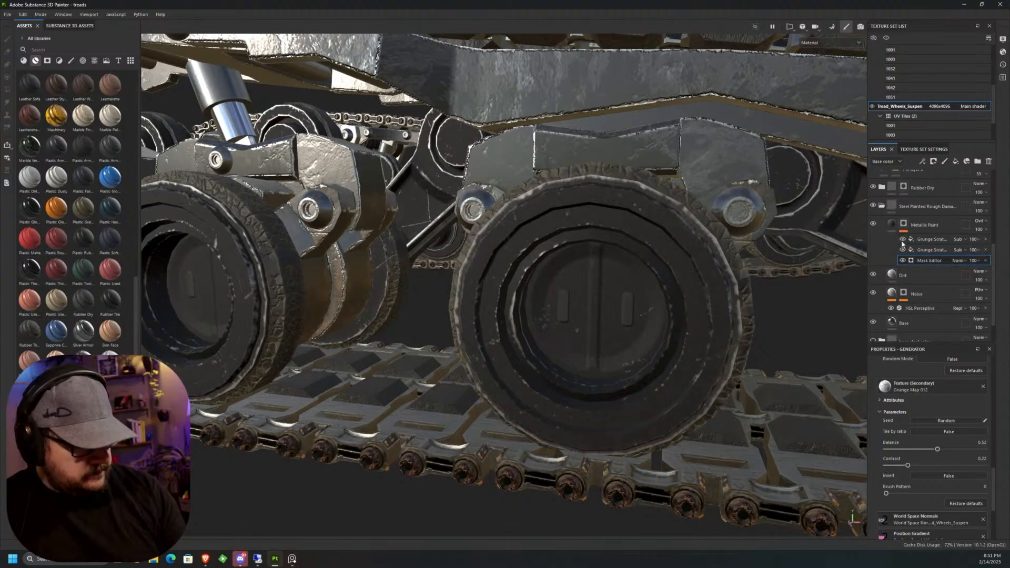
Lower the Metallic Paint layer's roughness to 0.2408 and check the wheels' shine across the tread.
click(924, 225)
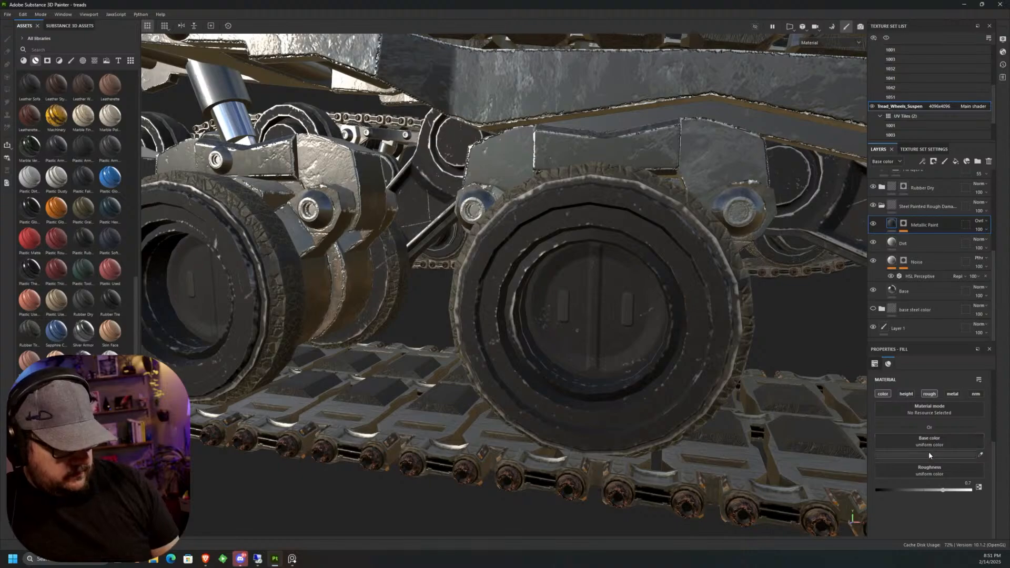
drag(942, 490, 897, 490)
alt+drag(728, 441, 653, 408)
scroll(718, 356, down, 5)
alt+middle_drag(653, 408, 694, 388)
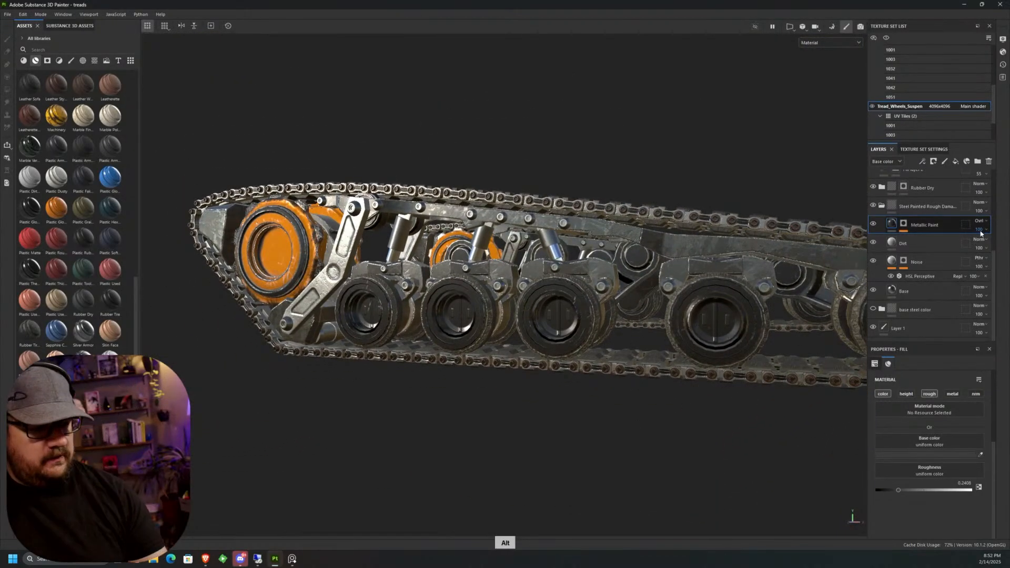
Change the Black Accents layer's base color to a dark neutral grey.
scroll(1002, 208, up, 3)
scroll(989, 213, up, 2)
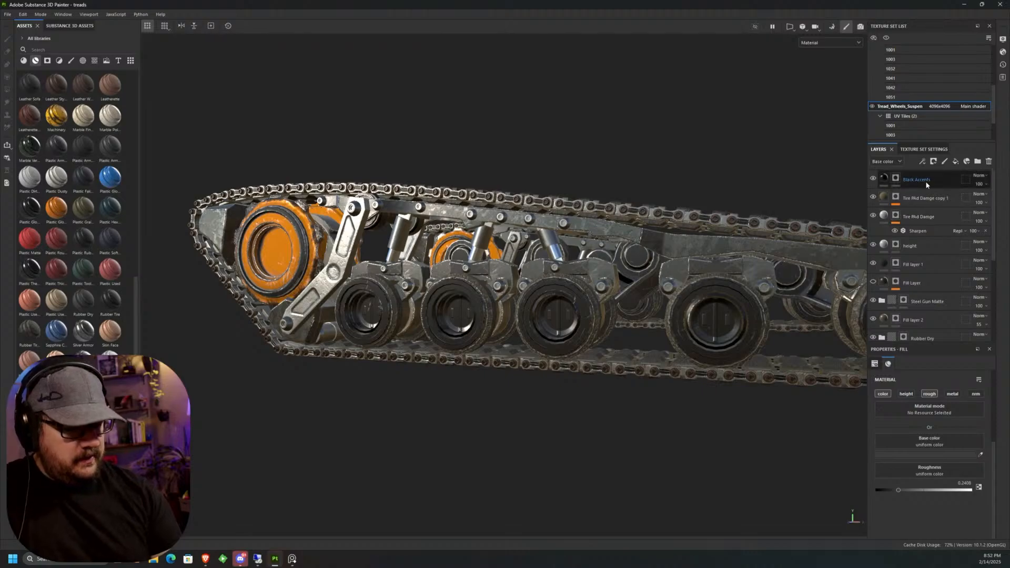
click(897, 180)
click(884, 178)
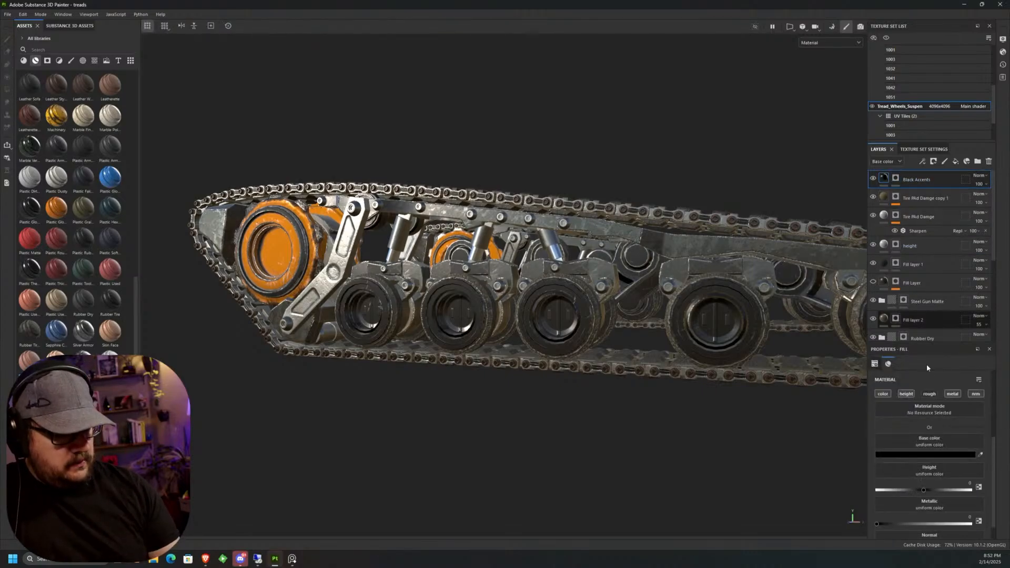
click(949, 454)
click(834, 440)
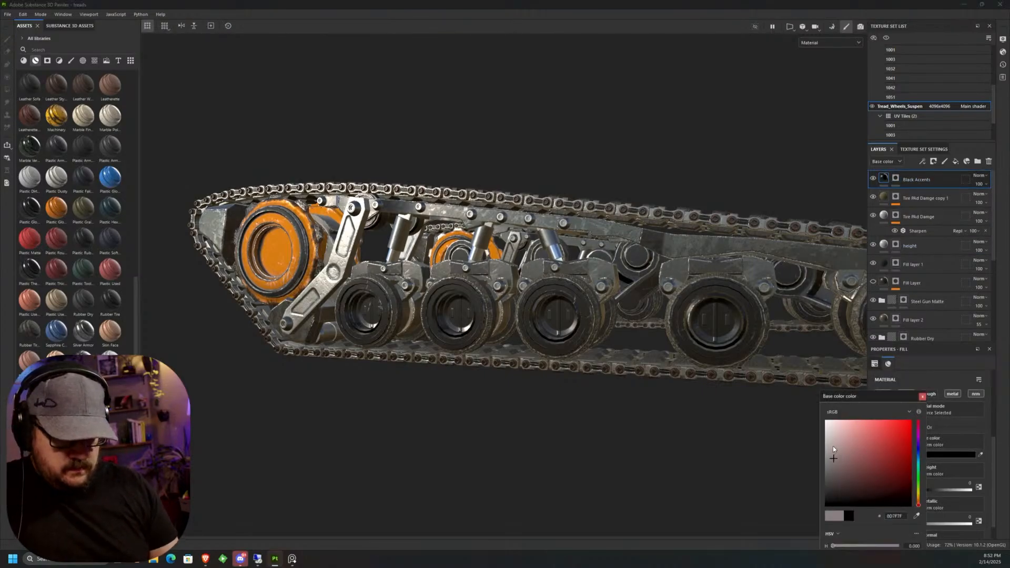
drag(834, 441, 825, 481)
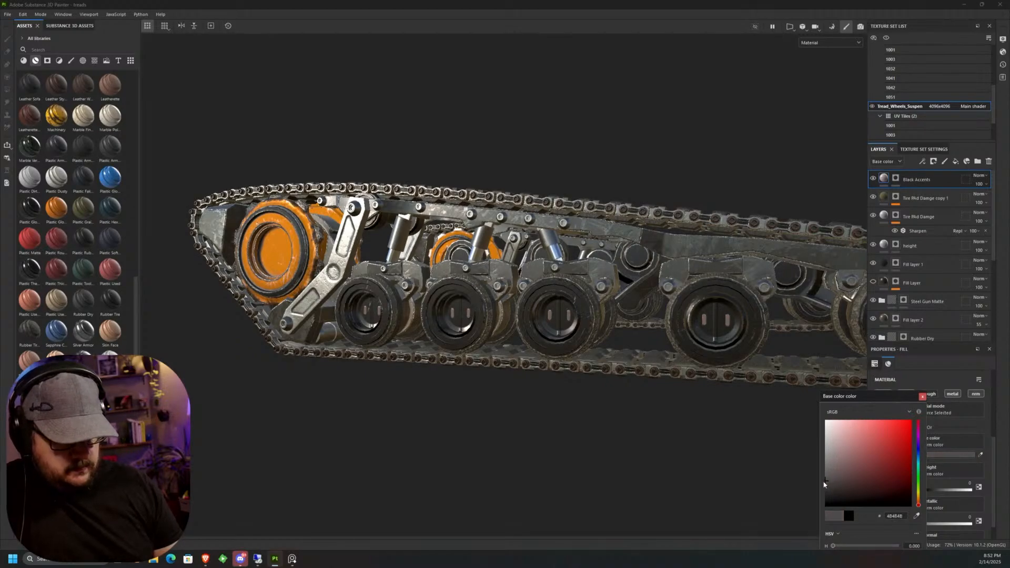
click(921, 397)
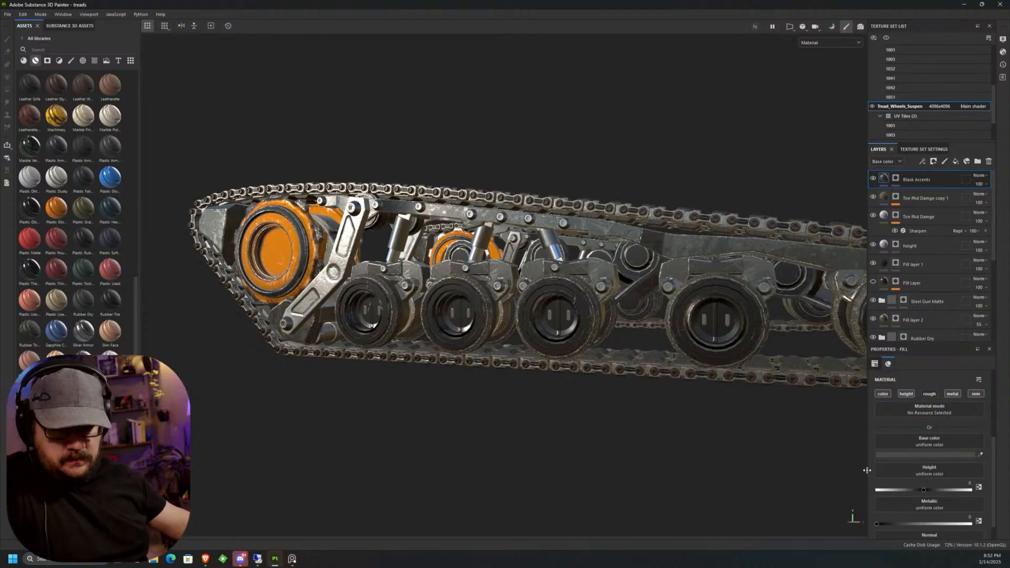
Check the full tread assembly from an elevated angle and save the project.
key(Scroll_Lock)
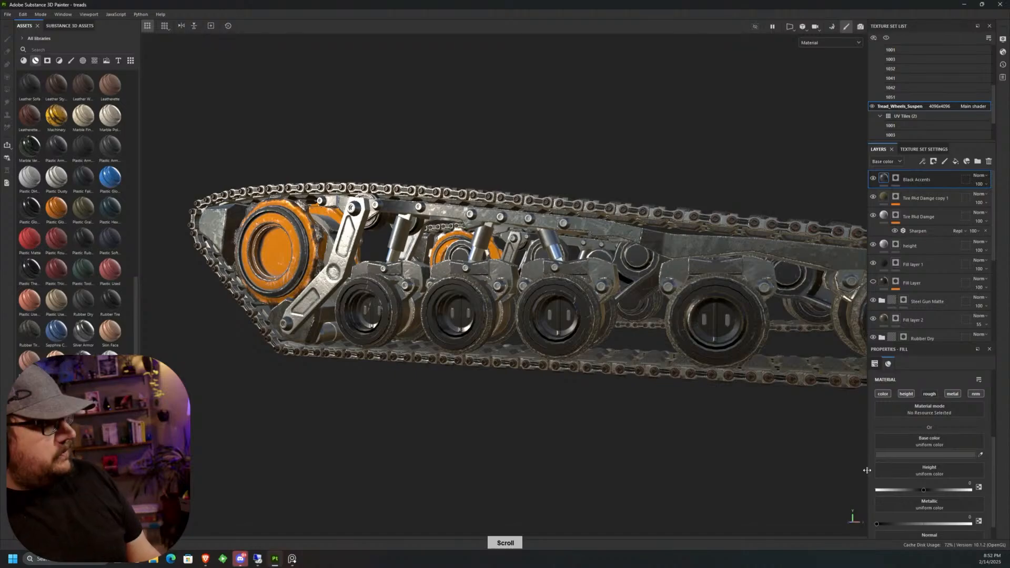
alt+drag(665, 373, 610, 356)
scroll(654, 417, down, 5)
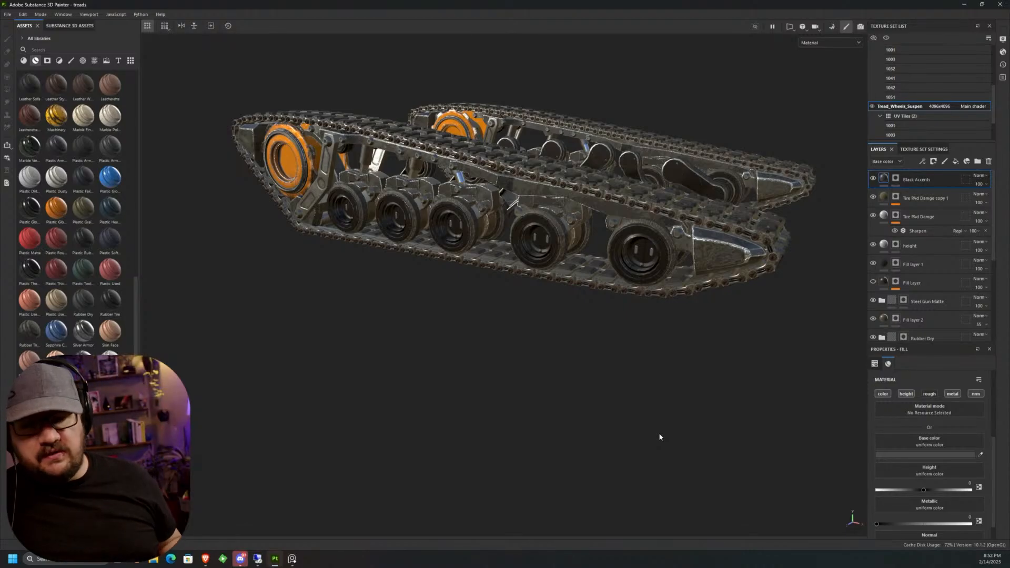
click(7, 14)
click(18, 80)
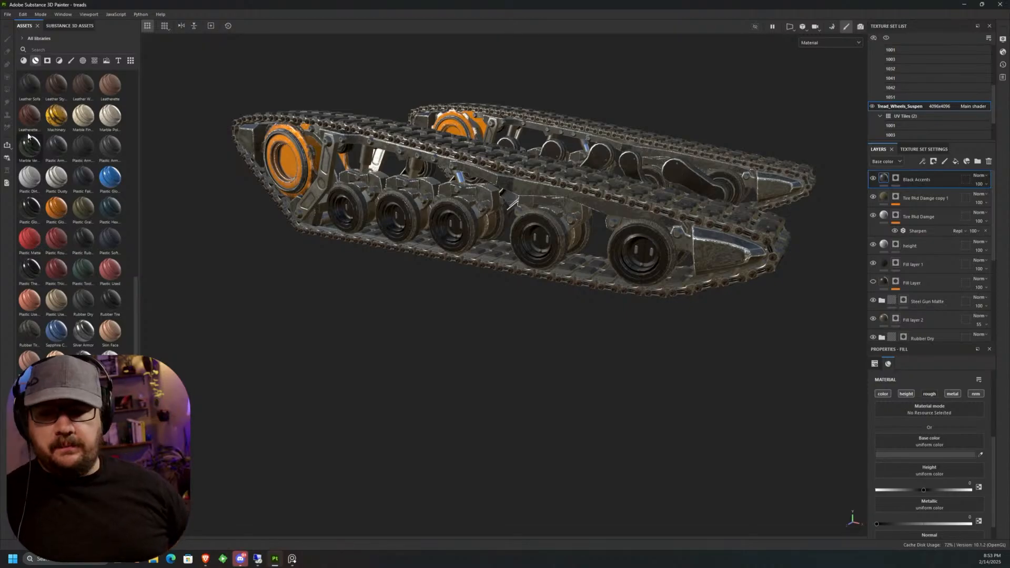
mouse_move(28, 135)
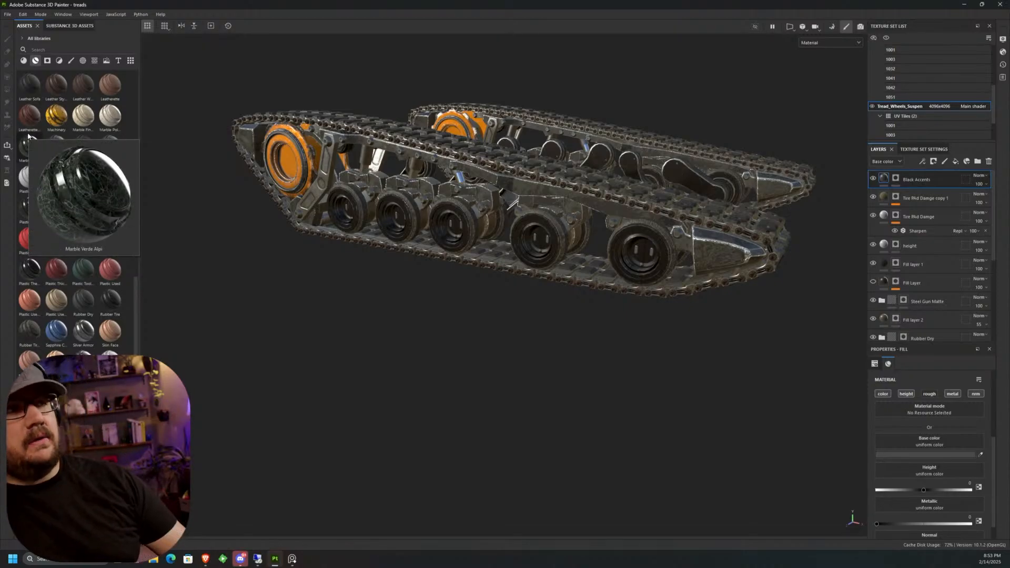